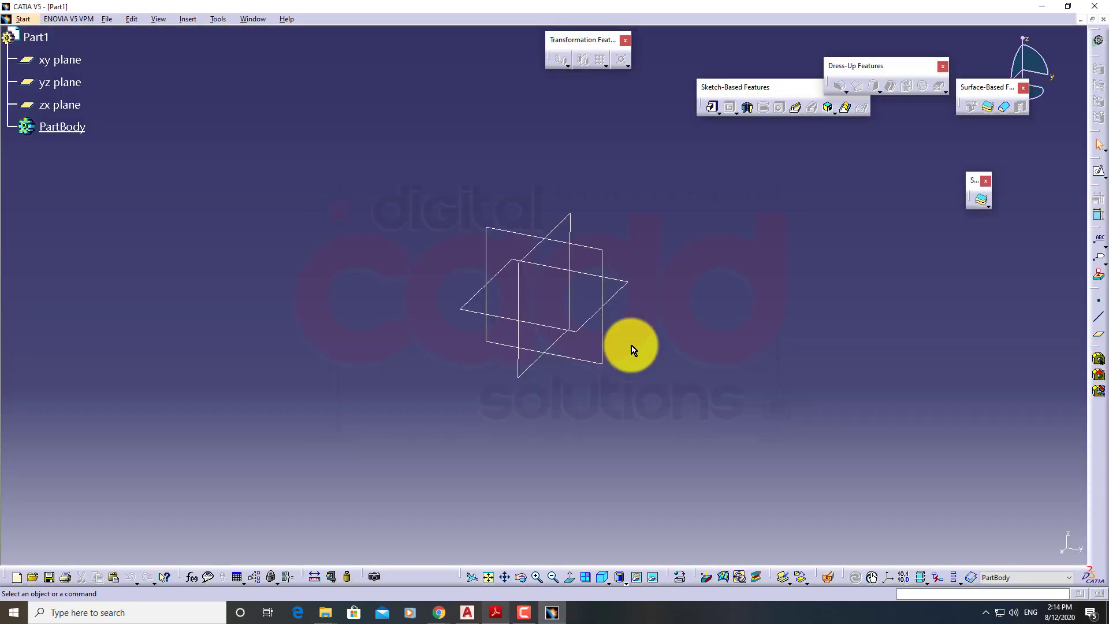
# Step: Start a new sketch on the zx plane, floating the Sketcher toolbar beside the model
pyautogui.moveTo(737, 366); pyautogui.dragTo(542, 398, button='middle')
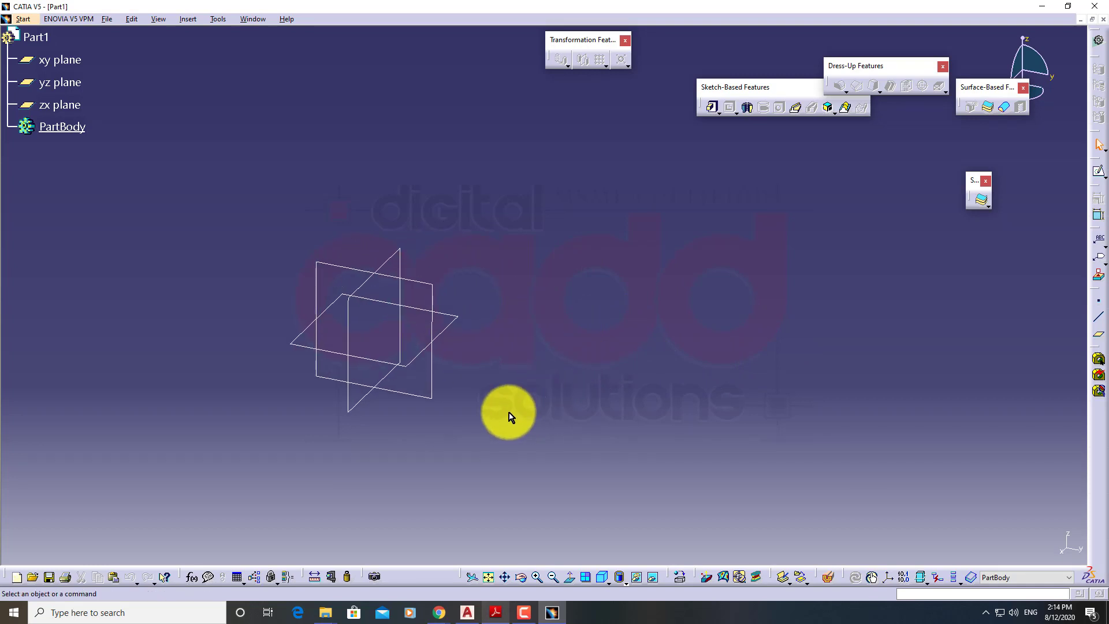
pyautogui.click(399, 249)
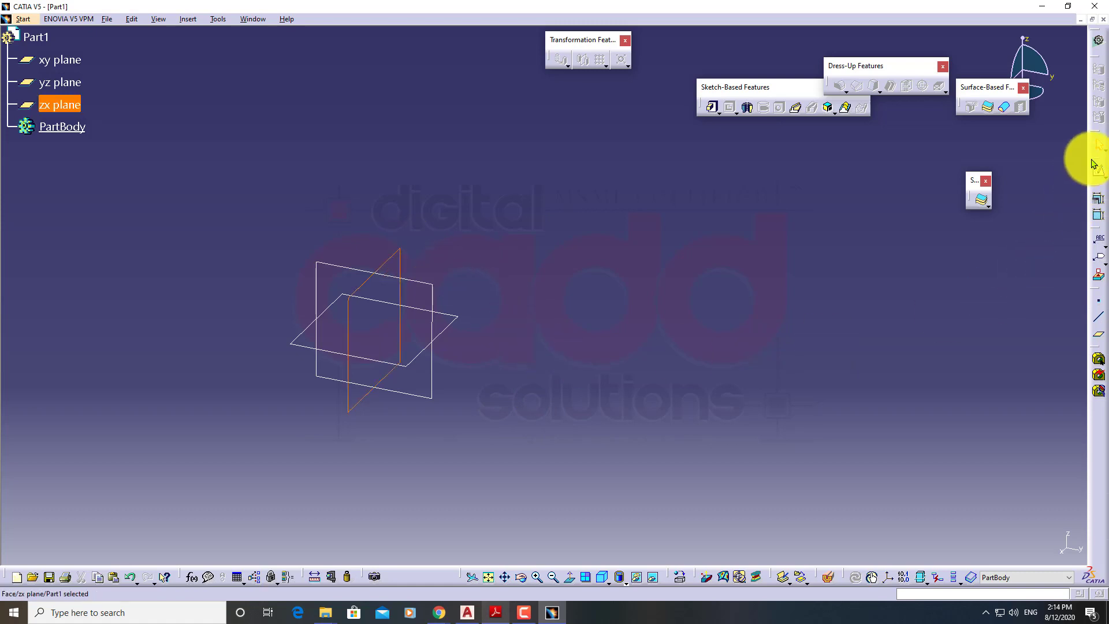
pyautogui.moveTo(1094, 164)
pyautogui.mouseDown()
pyautogui.moveTo(920, 202)
pyautogui.moveTo(937, 226)
pyautogui.mouseUp()
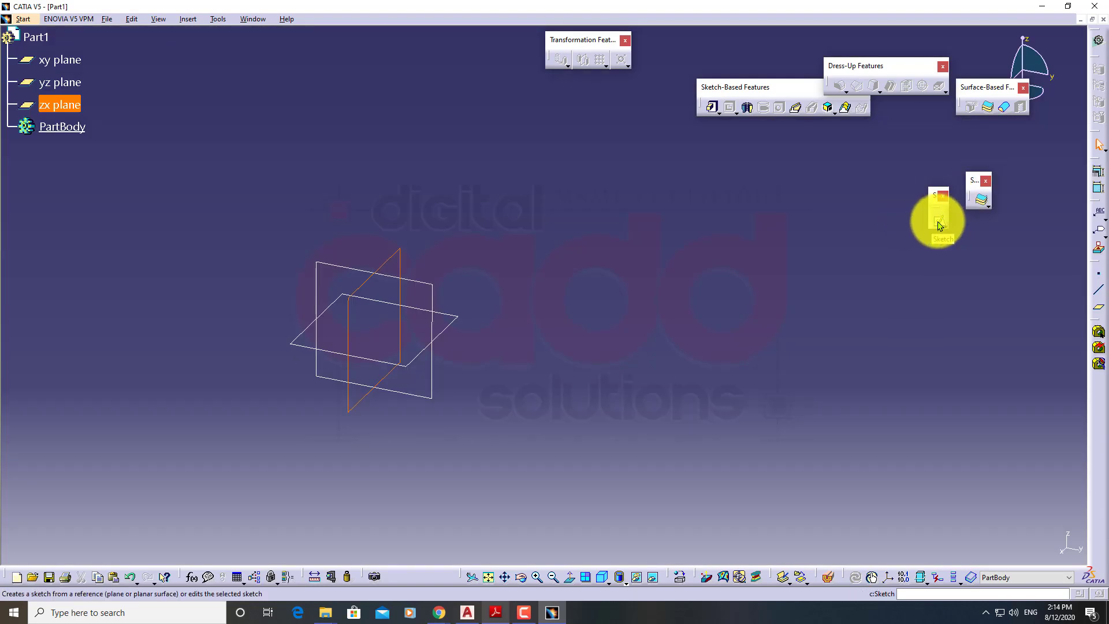
pyautogui.click(937, 224)
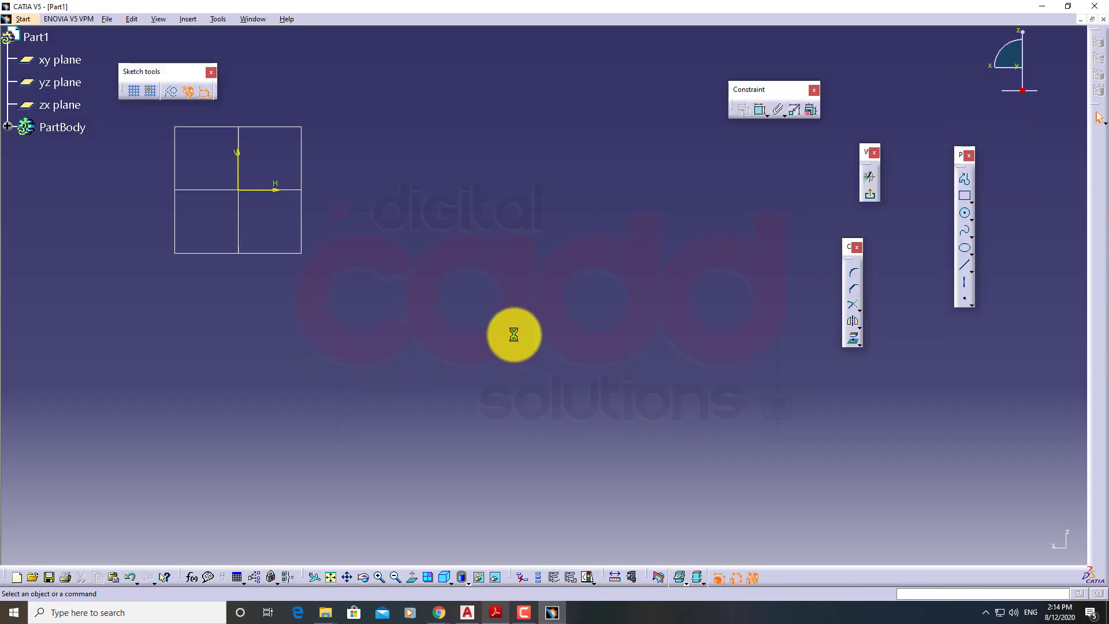
# Step: Draw a closed U-shaped profile from the origin, about 191 mm wide and 73 mm high, with a top notch about 74 mm wide and 33 mm deep
pyautogui.moveTo(371, 227)
pyautogui.mouseDown(button='middle')
pyautogui.moveTo(465, 440)
pyautogui.moveTo(540, 384)
pyautogui.moveTo(602, 315)
pyautogui.mouseUp(button='middle')
pyautogui.moveTo(587, 381); pyautogui.dragTo(519, 406, button='middle')
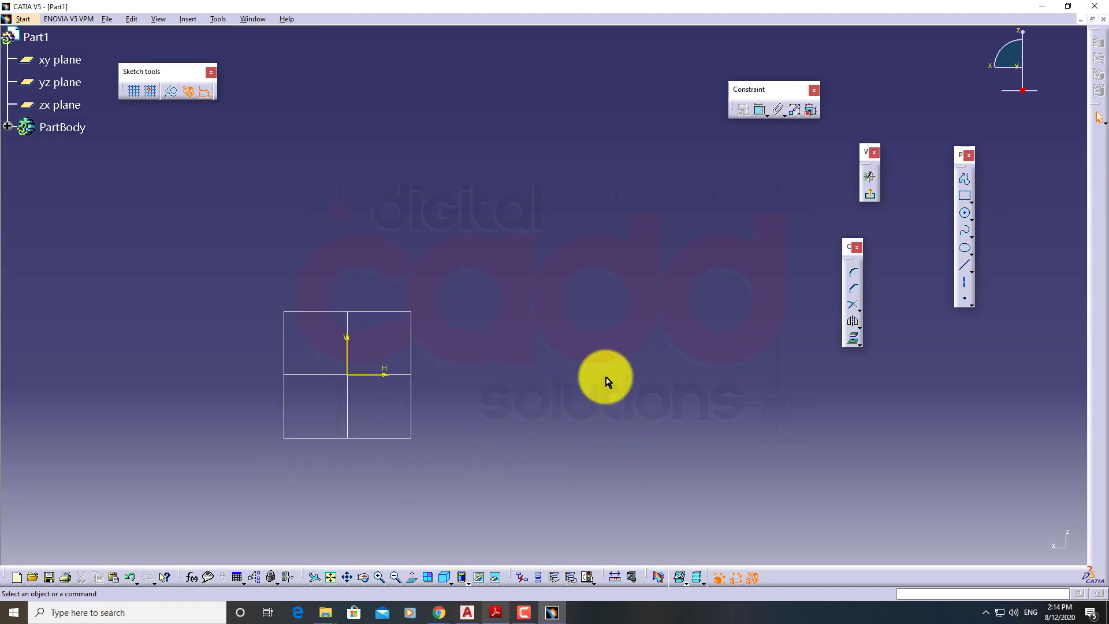
pyautogui.click(964, 184)
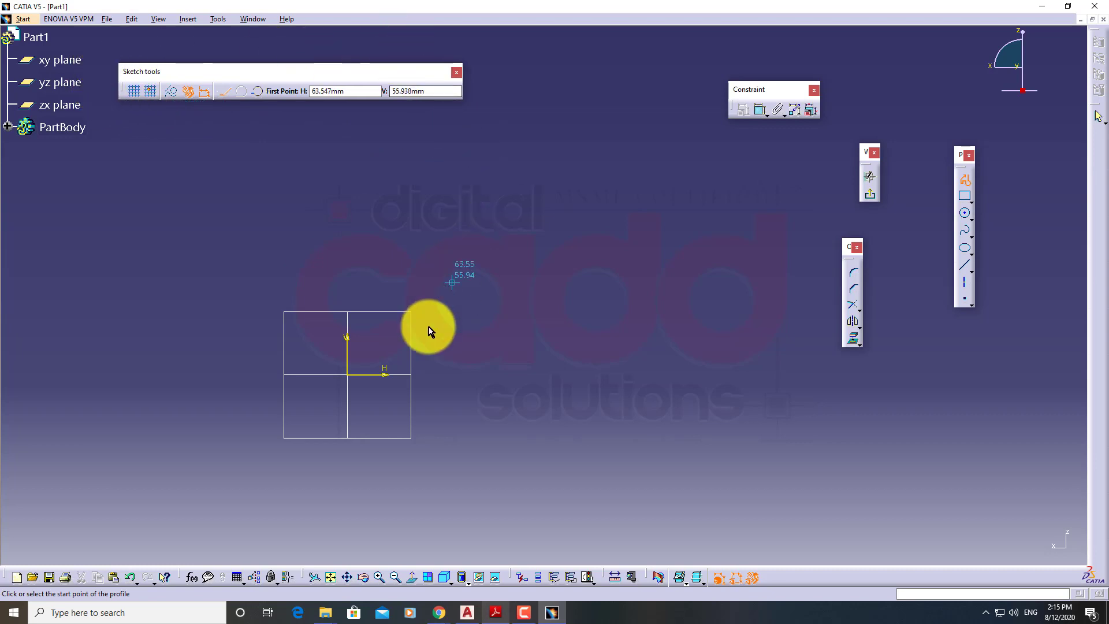
pyautogui.click(353, 377)
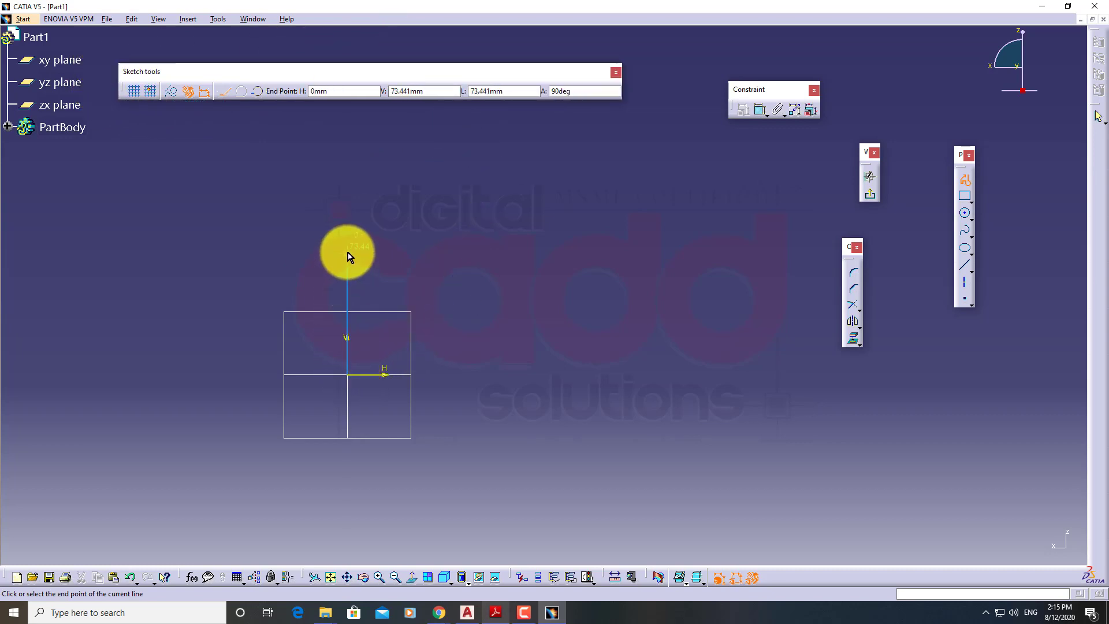
pyautogui.click(365, 253)
pyautogui.click(437, 253)
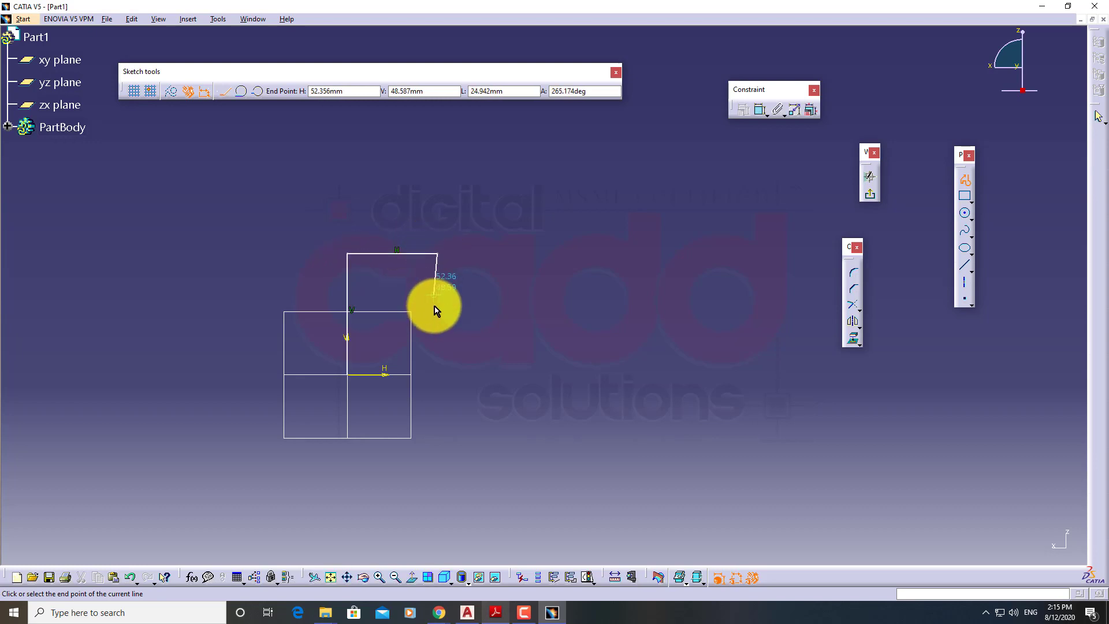
pyautogui.click(438, 306)
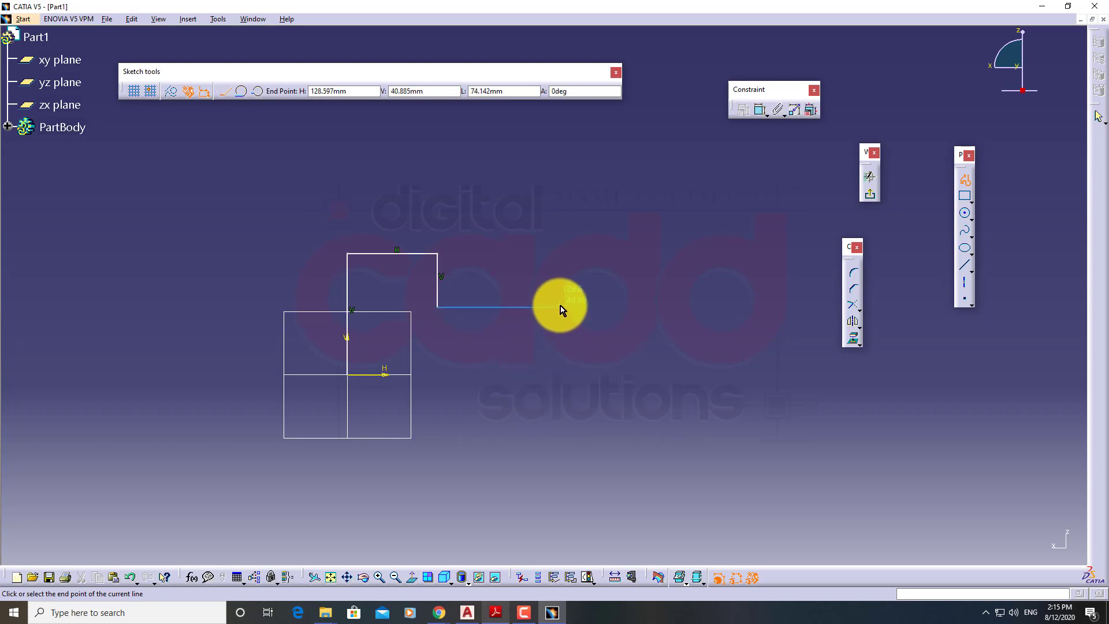
pyautogui.click(559, 307)
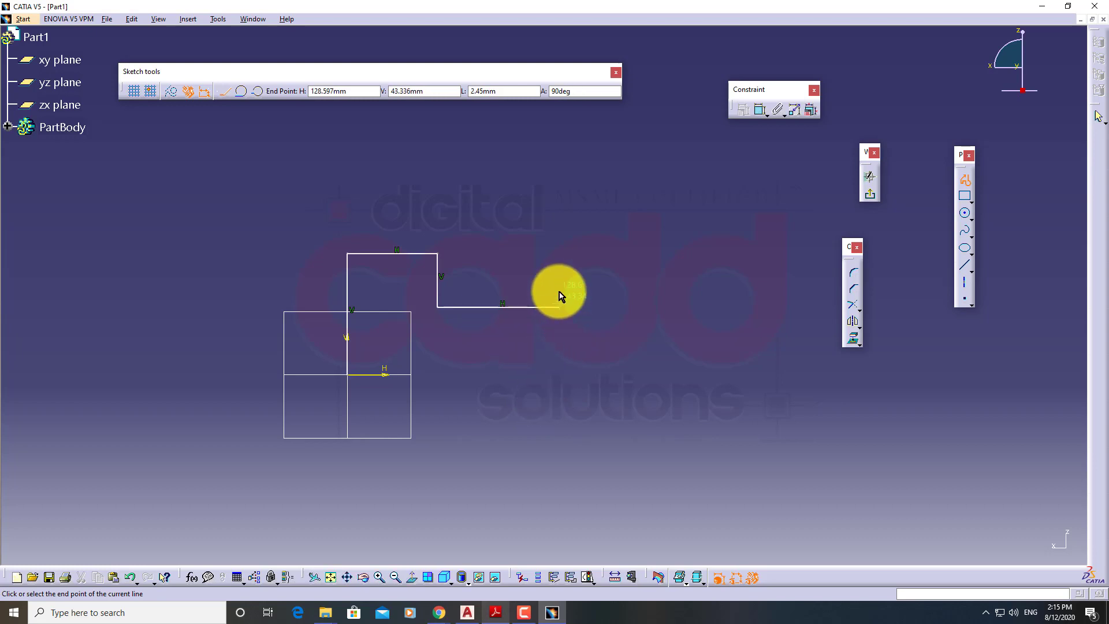
pyautogui.click(559, 253)
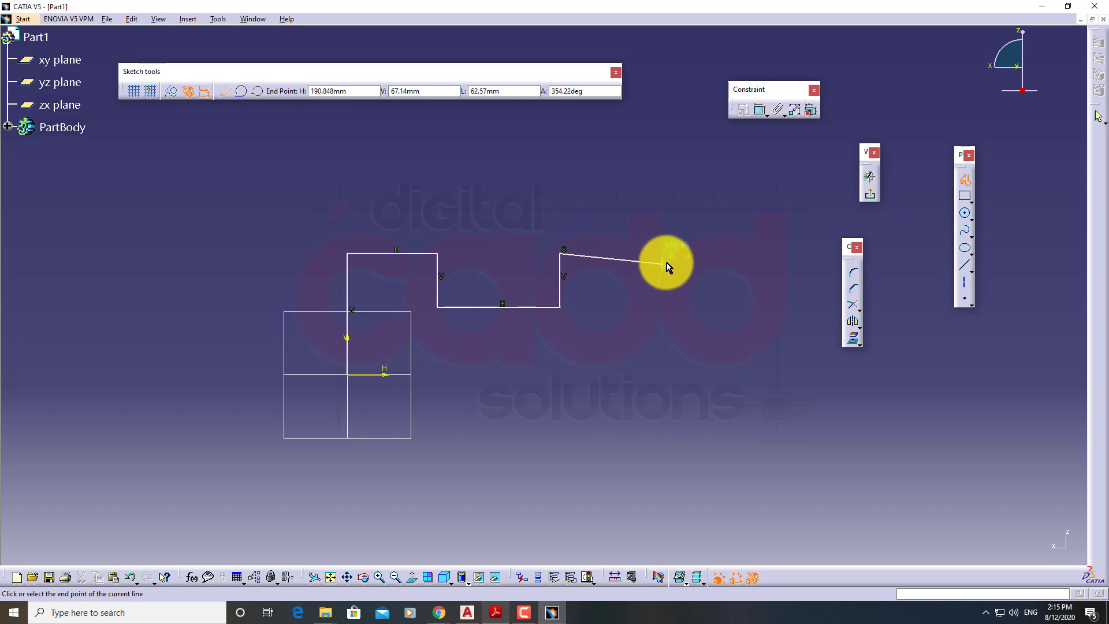
pyautogui.click(663, 253)
pyautogui.click(663, 375)
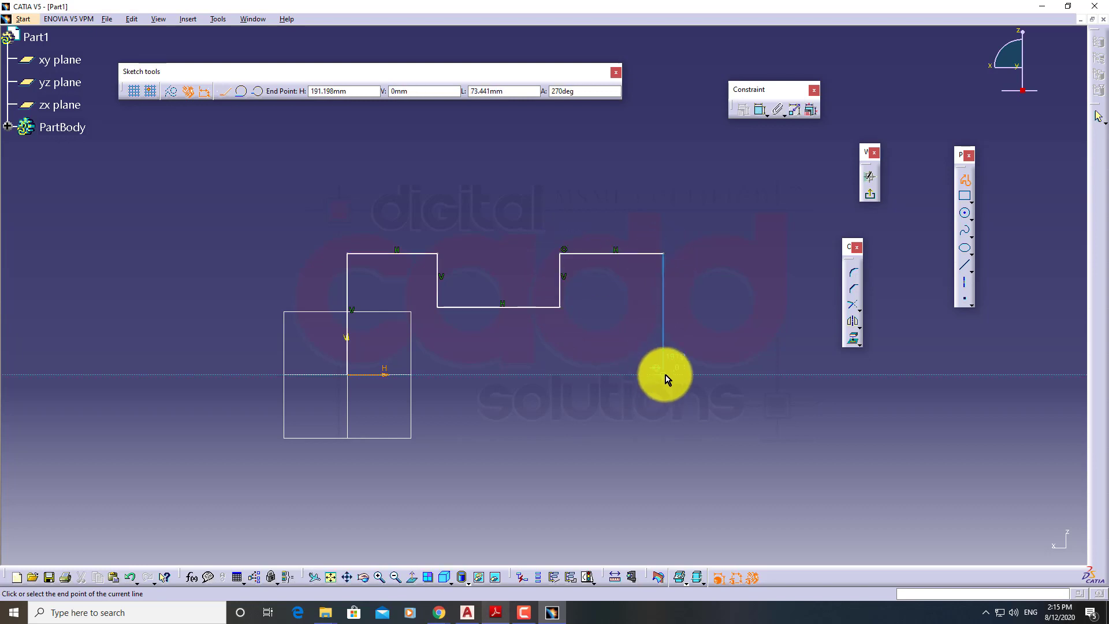
pyautogui.click(347, 375)
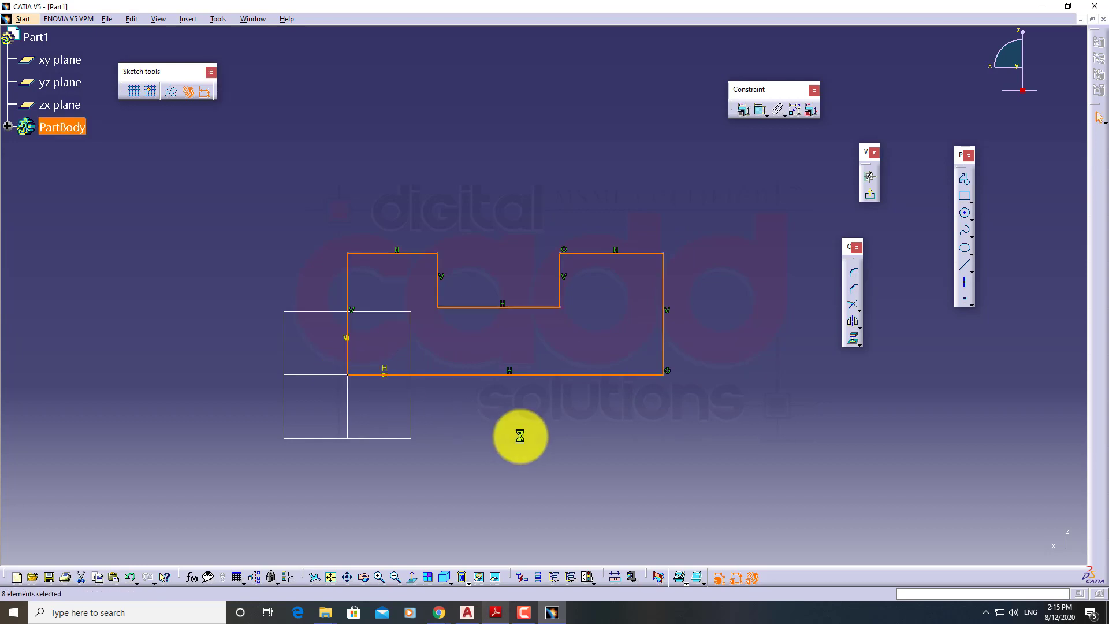
pyautogui.moveTo(577, 442)
pyautogui.mouseDown(button='middle')
pyautogui.moveTo(527, 472)
pyautogui.moveTo(500, 463)
pyautogui.moveTo(500, 388)
pyautogui.moveTo(526, 420)
pyautogui.moveTo(510, 371)
pyautogui.mouseUp(button='middle')
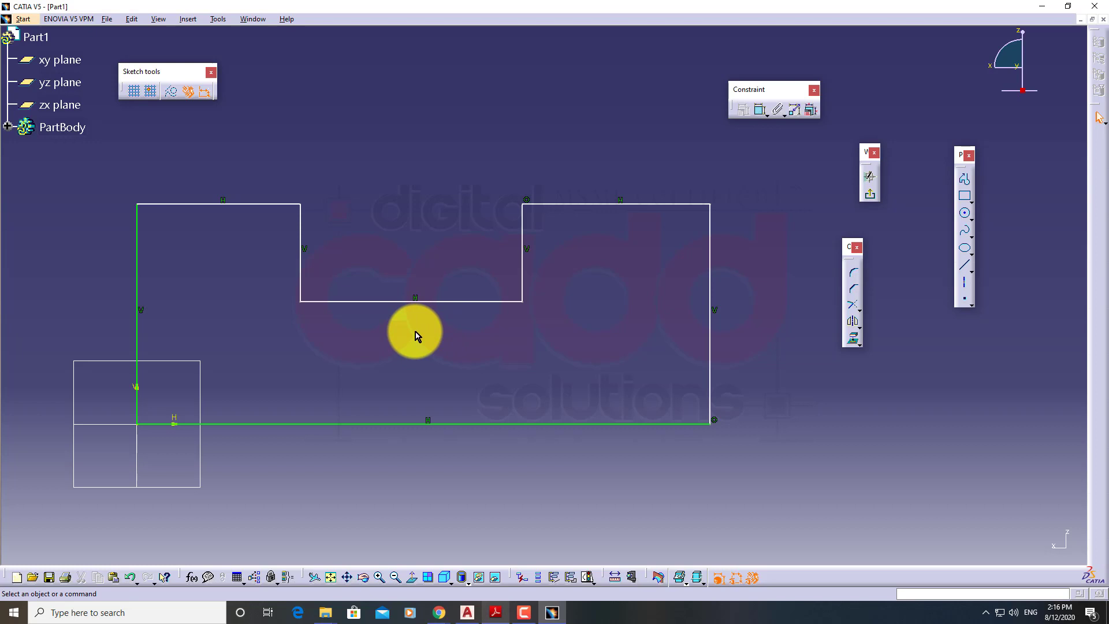
pyautogui.moveTo(115, 291); pyautogui.dragTo(153, 322)
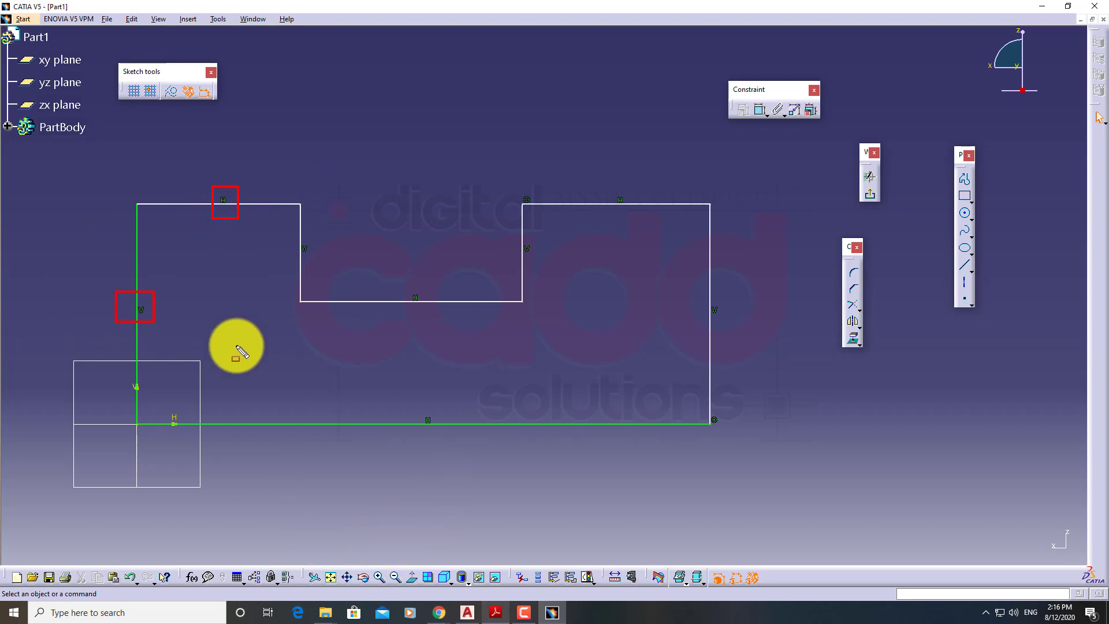
pyautogui.keyDown('ctrl'); pyautogui.click(417, 312); pyautogui.keyUp('ctrl')
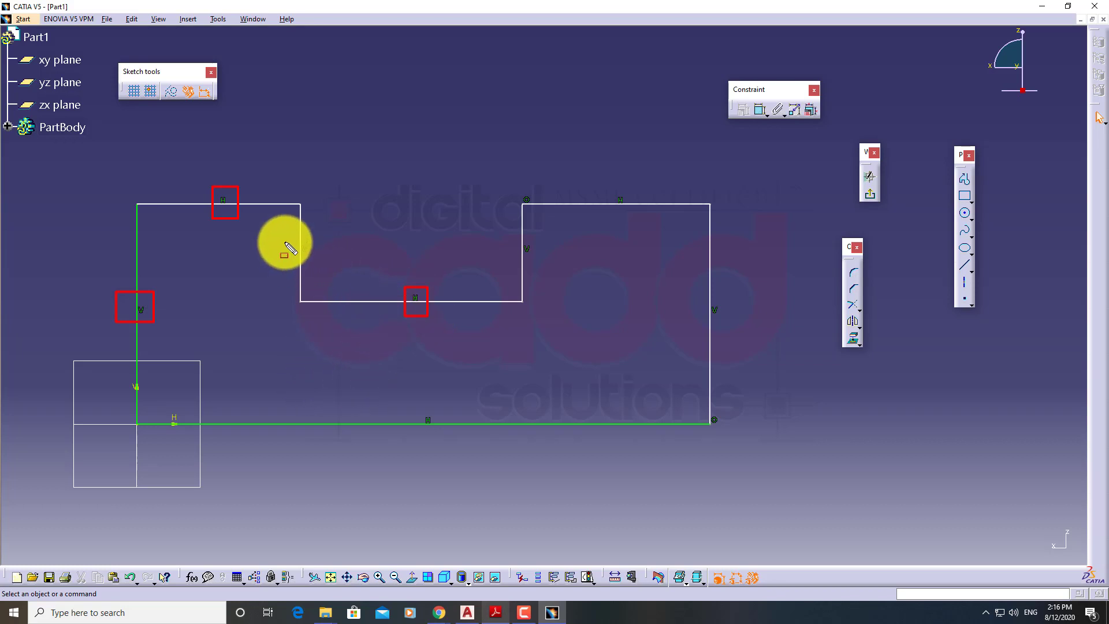
pyautogui.keyDown('ctrl'); pyautogui.click(310, 261); pyautogui.keyUp('ctrl')
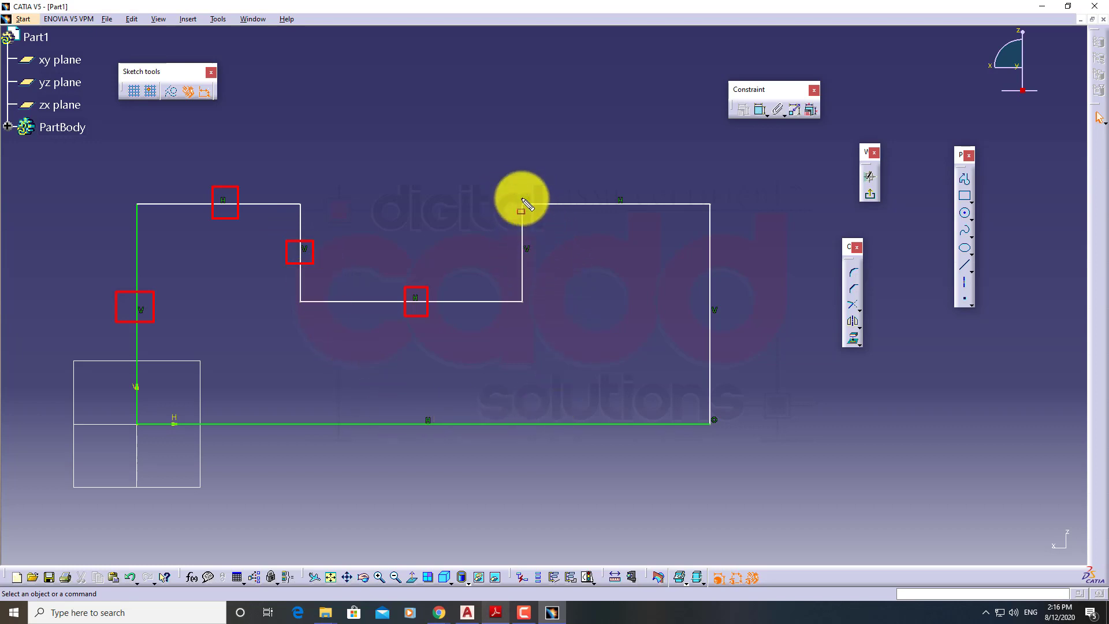
pyautogui.keyDown('ctrl'); pyautogui.click(522, 202); pyautogui.keyUp('ctrl')
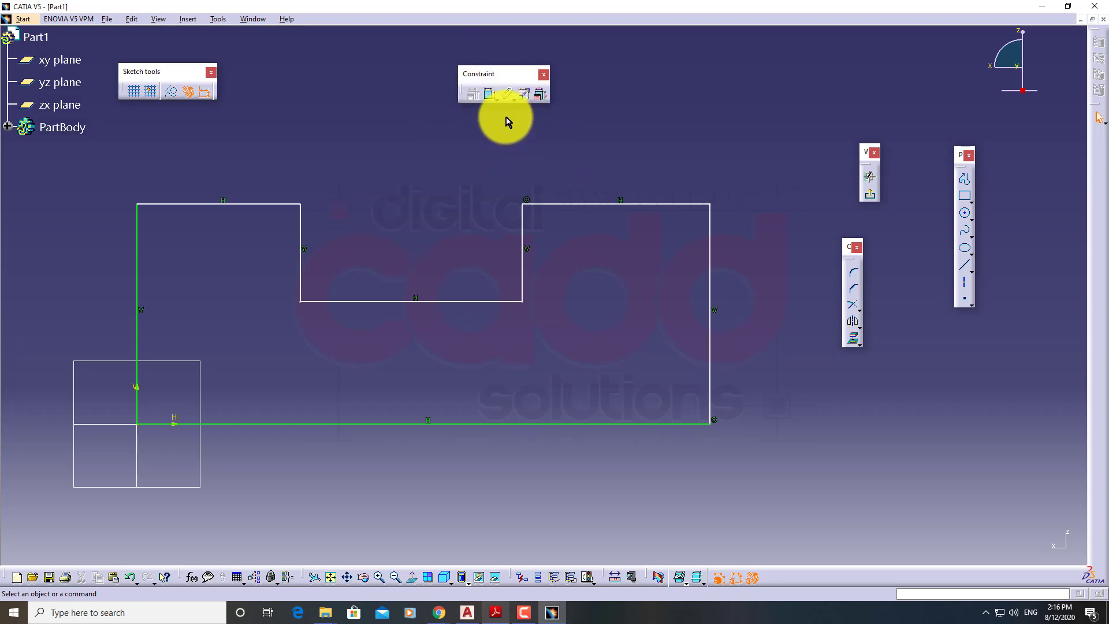
# Step: Constrain the length of the profile's bottom line to 200 mm
pyautogui.click(498, 102)
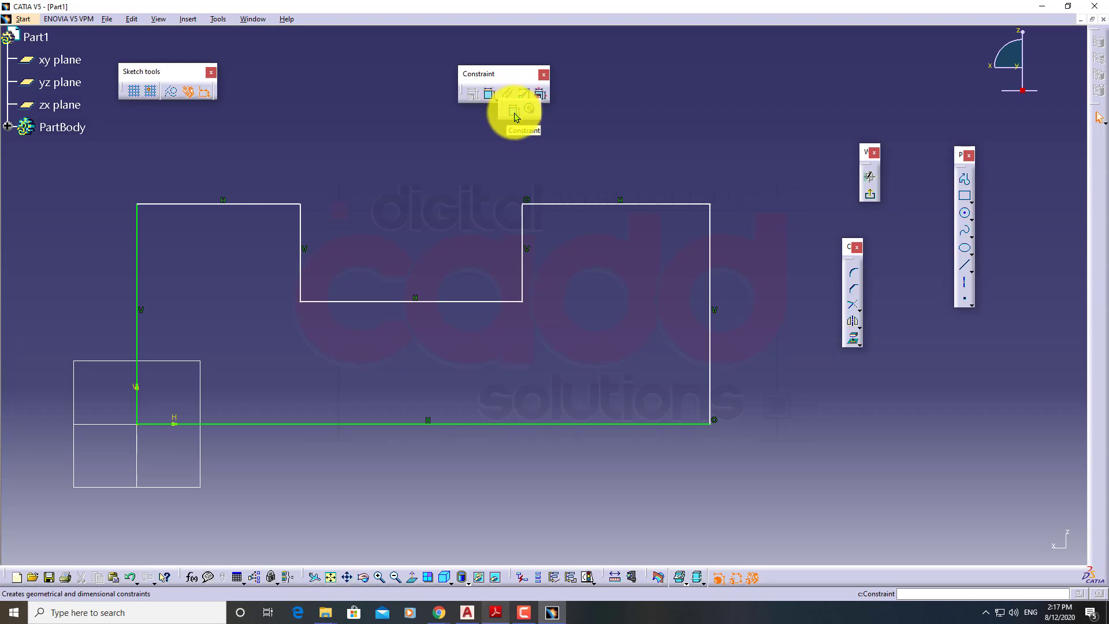
pyautogui.click(515, 115)
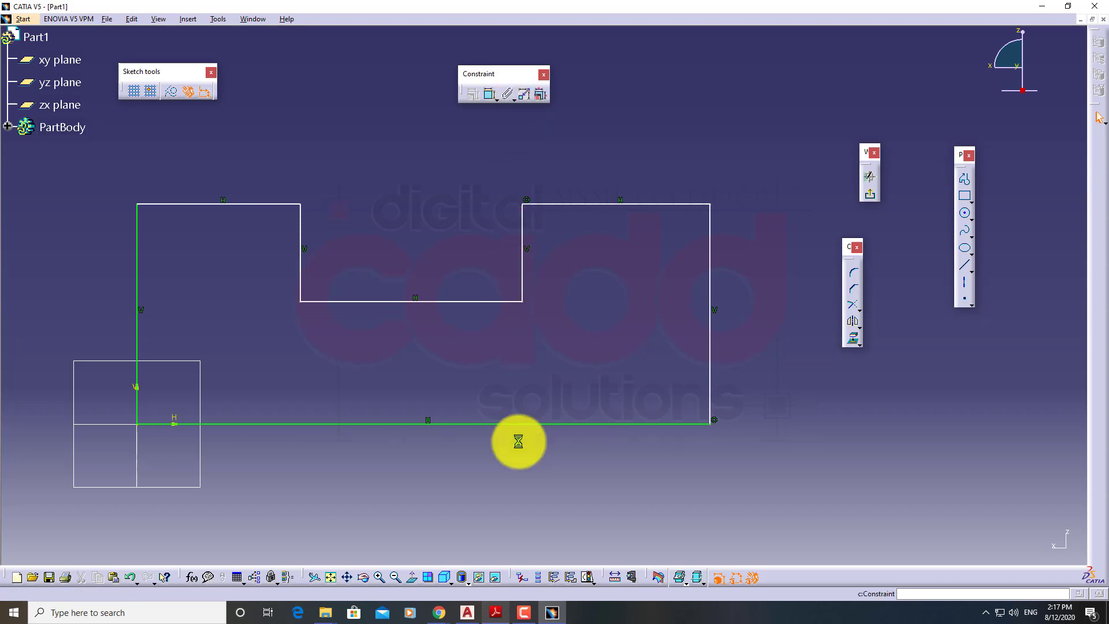
pyautogui.click(660, 425)
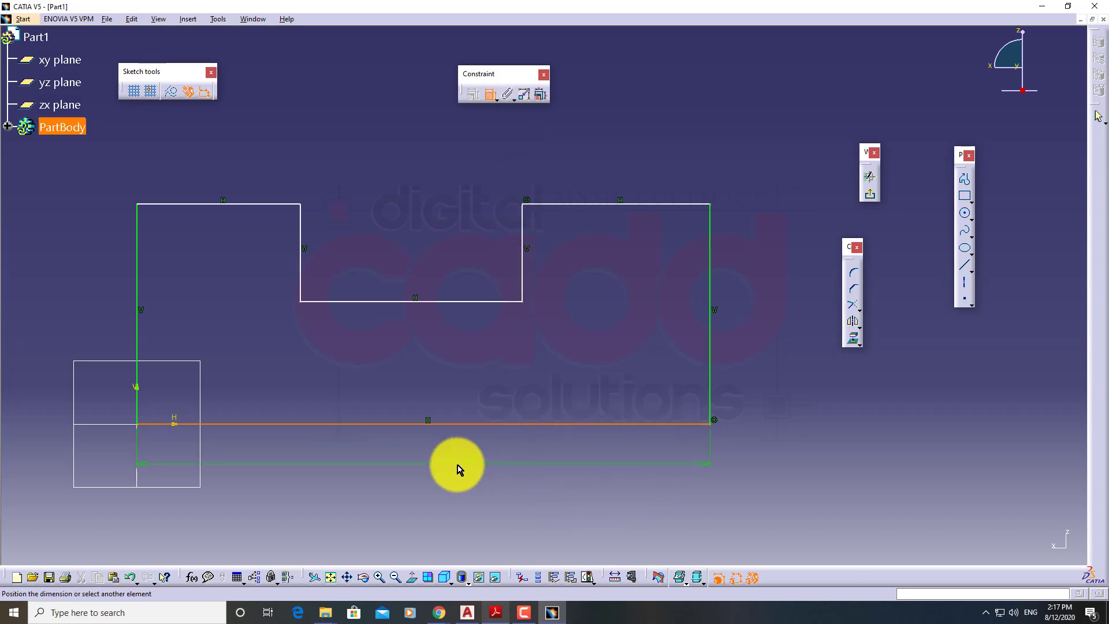
pyautogui.click(456, 463)
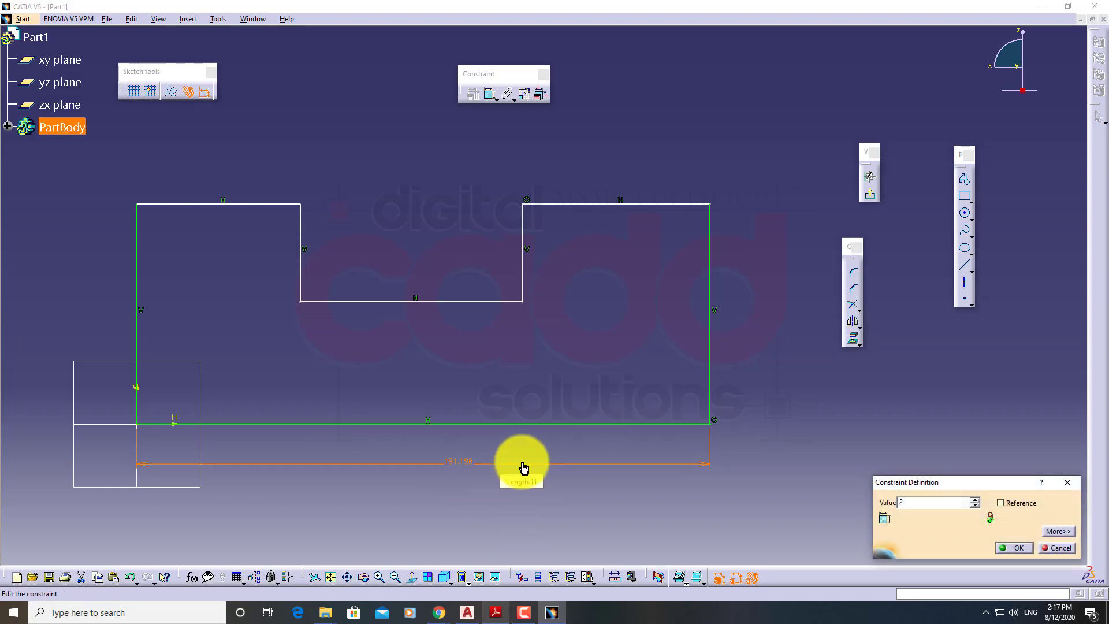
pyautogui.press('Return')
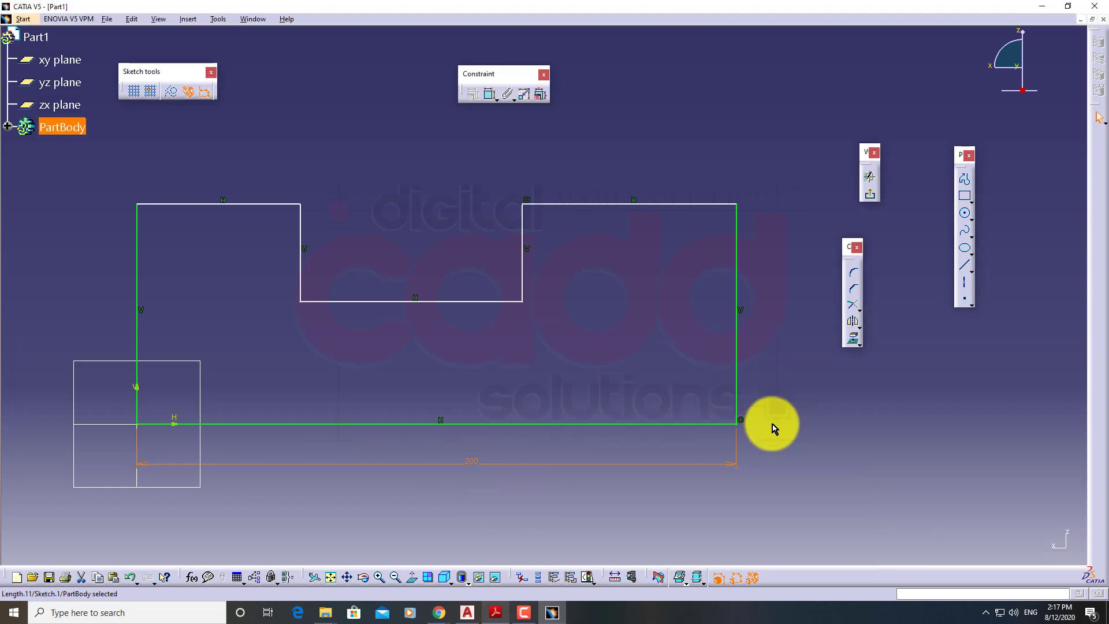
# Step: Dimension the profile's right edge, both upper horizontal edges and the left side of the notch
pyautogui.moveTo(795, 427); pyautogui.dragTo(728, 423, button='middle')
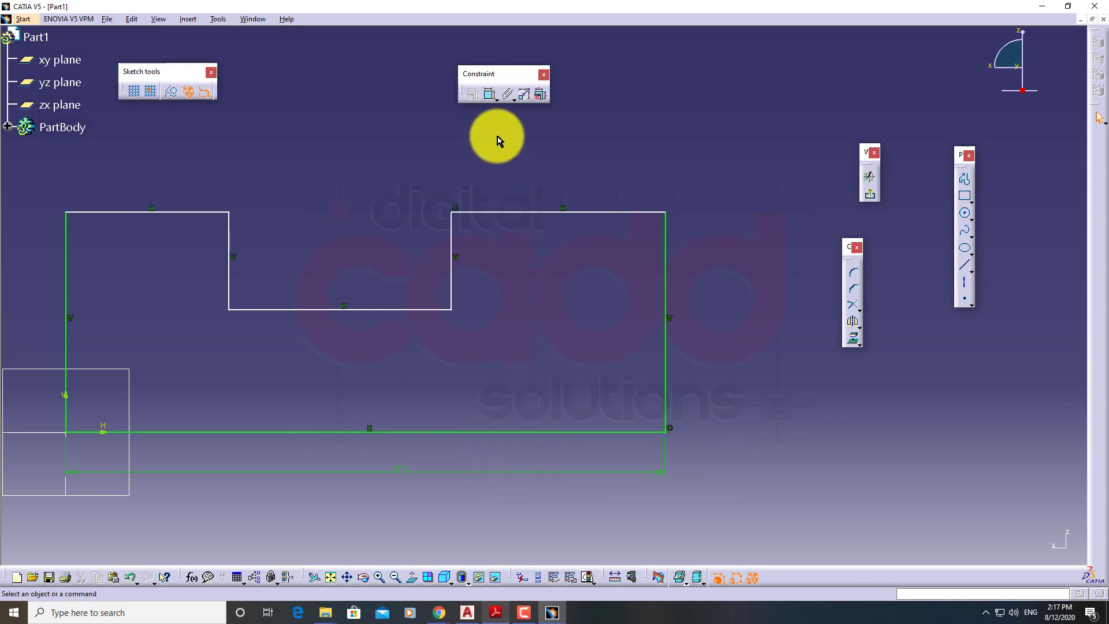
pyautogui.click(492, 99)
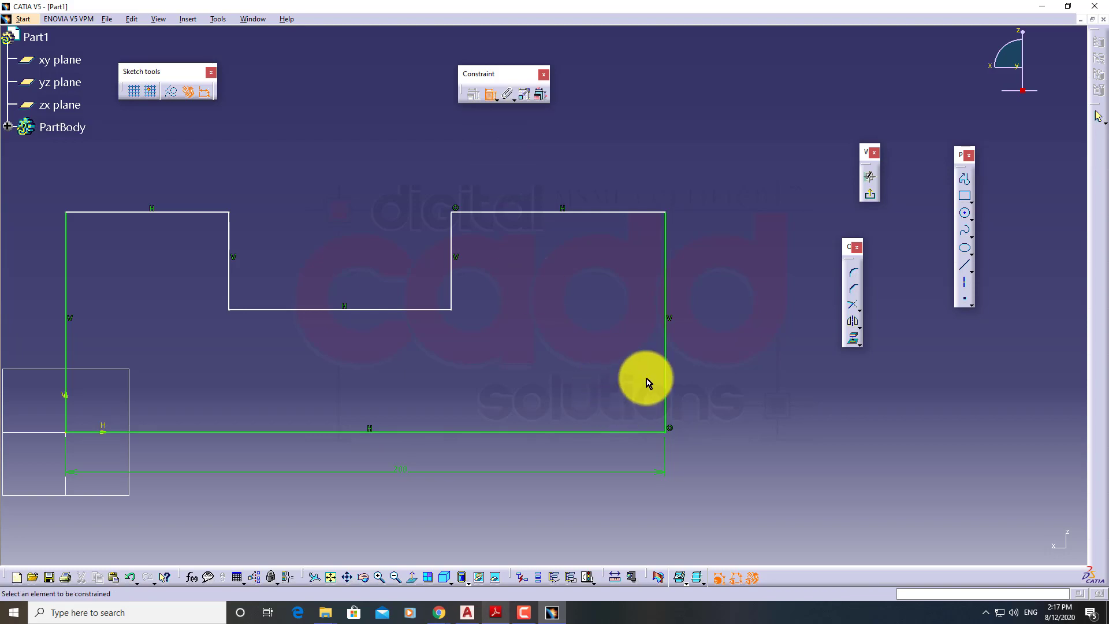
pyautogui.click(664, 360)
pyautogui.click(697, 350)
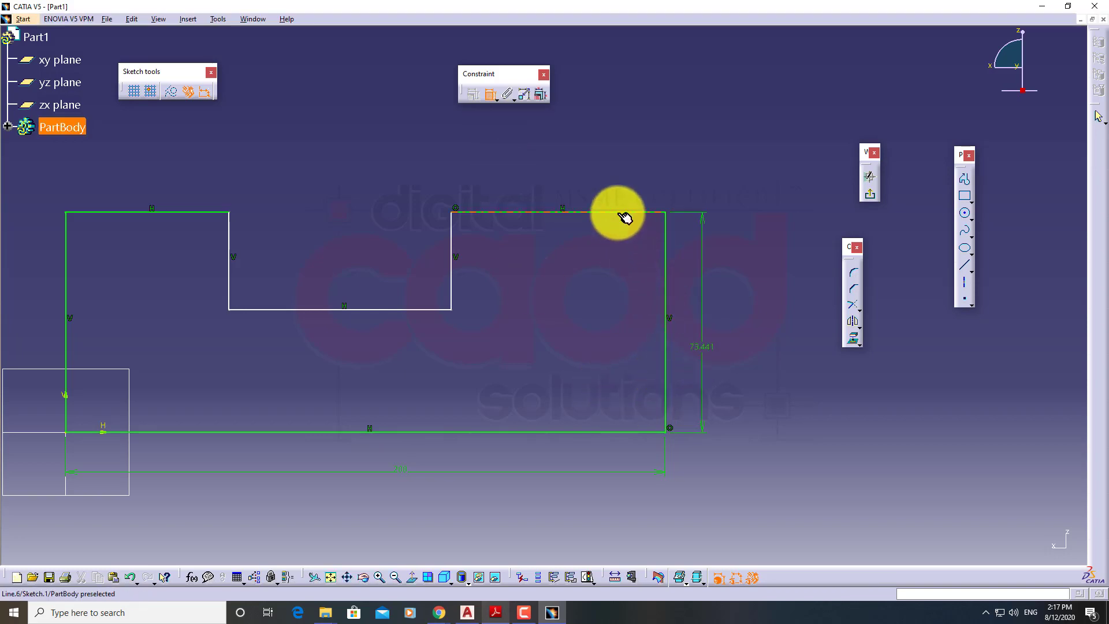
pyautogui.click(623, 212)
pyautogui.click(576, 183)
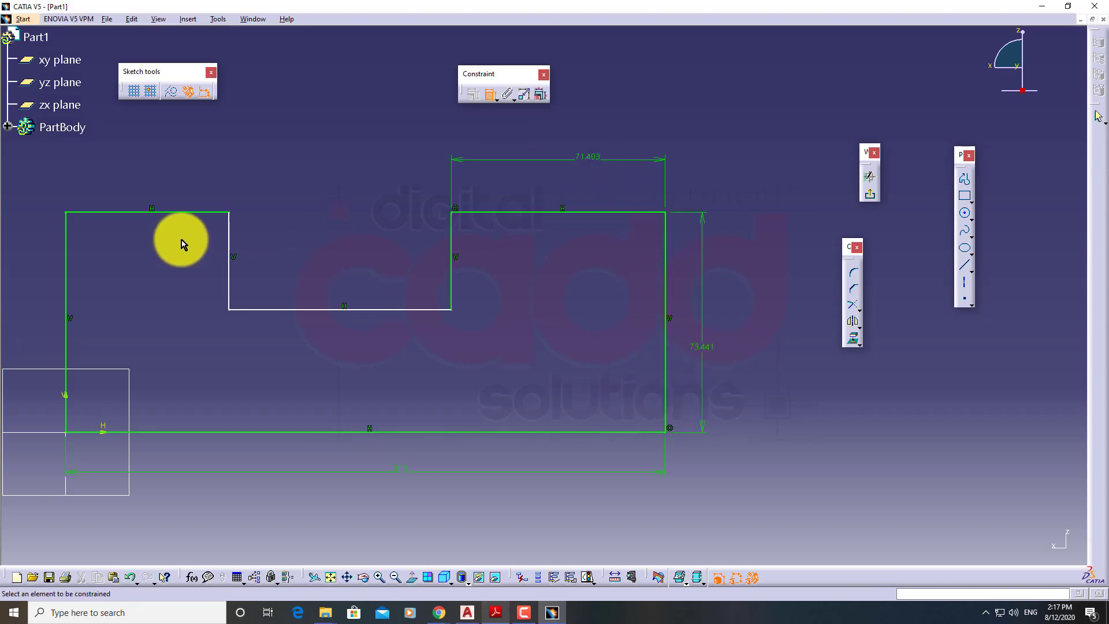
pyautogui.click(163, 213)
pyautogui.click(156, 167)
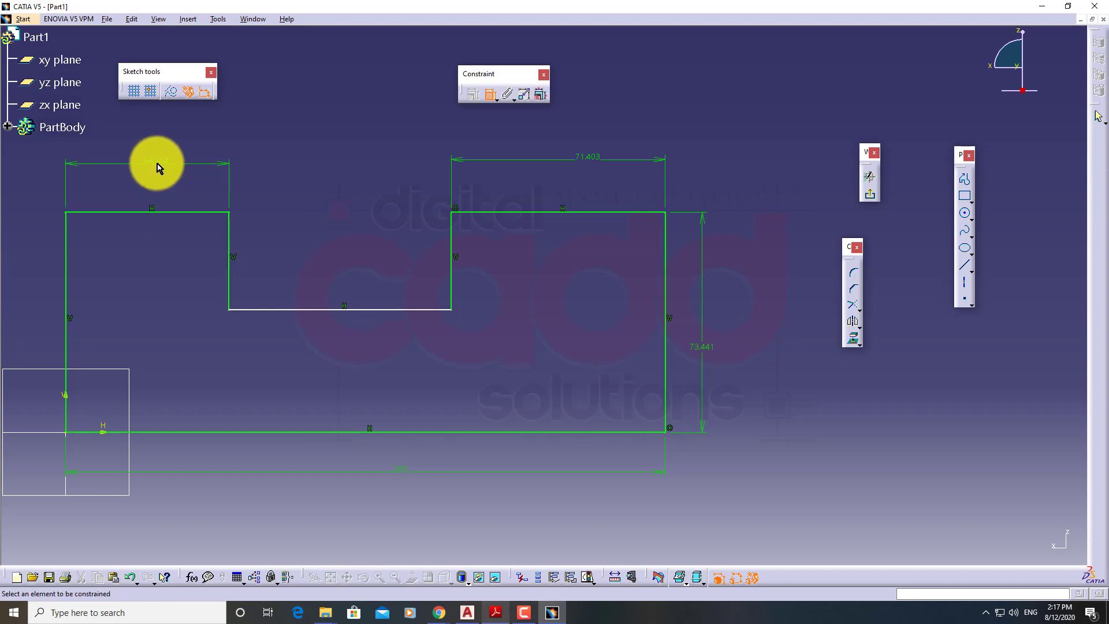
pyautogui.click(232, 236)
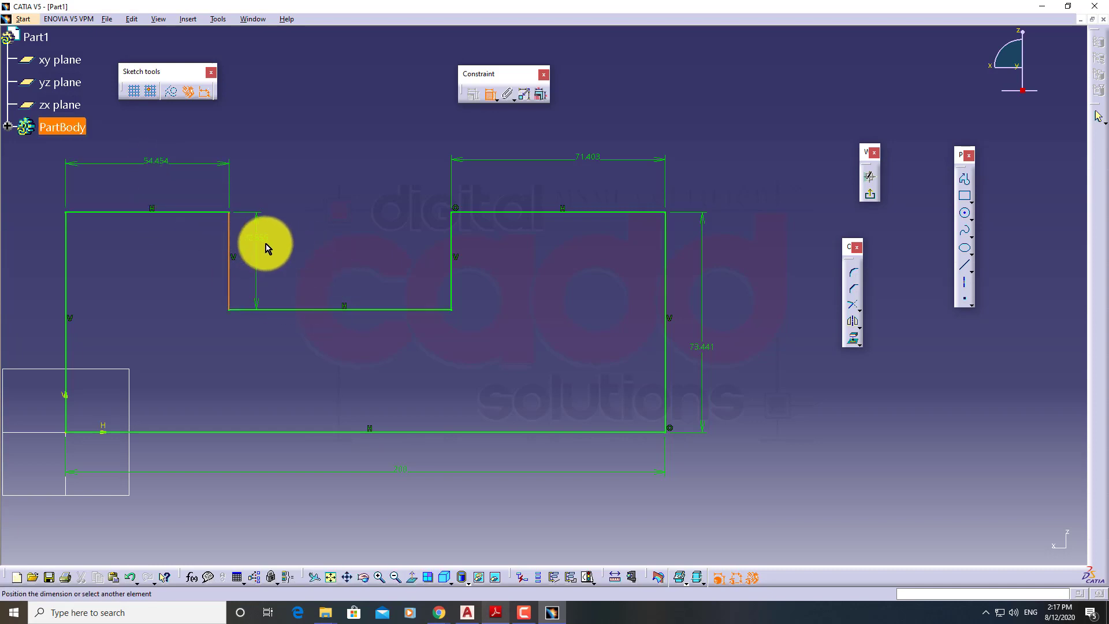
# Step: Set the profile's overall height to 75 mm and the length of both upper edges to 70 mm
pyautogui.moveTo(477, 366); pyautogui.dragTo(539, 388, button='middle')
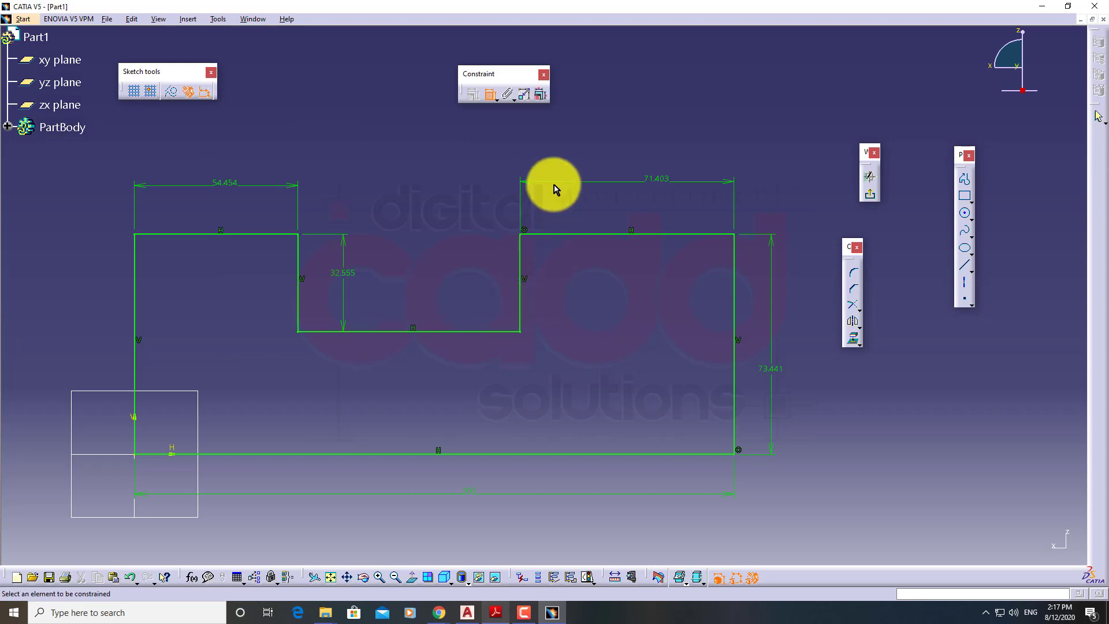
pyautogui.doubleClick(779, 372)
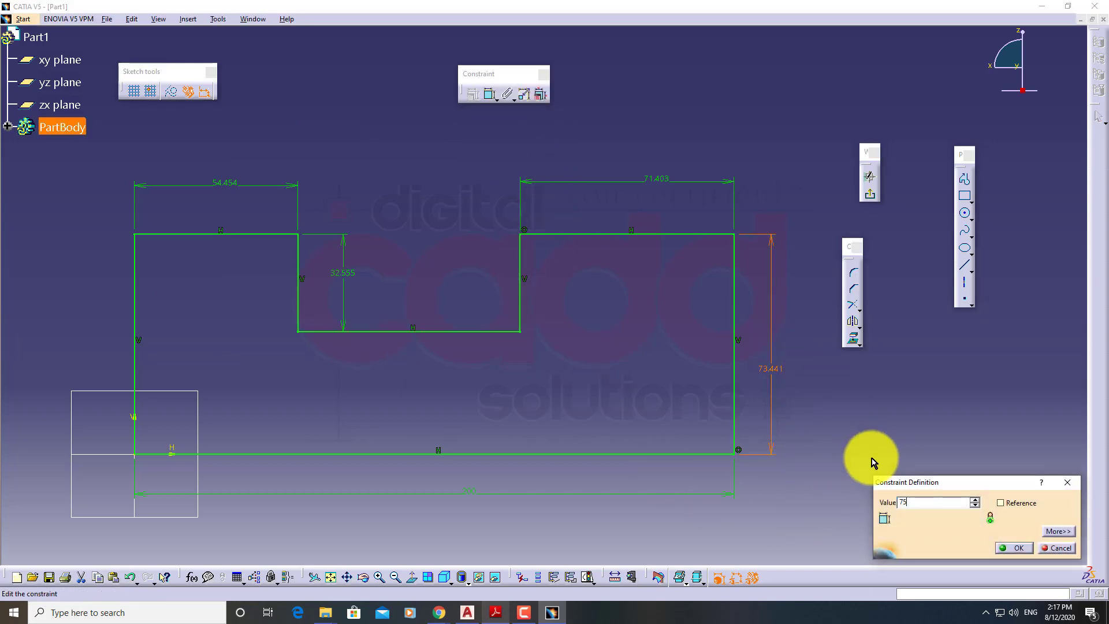
pyautogui.press('Return')
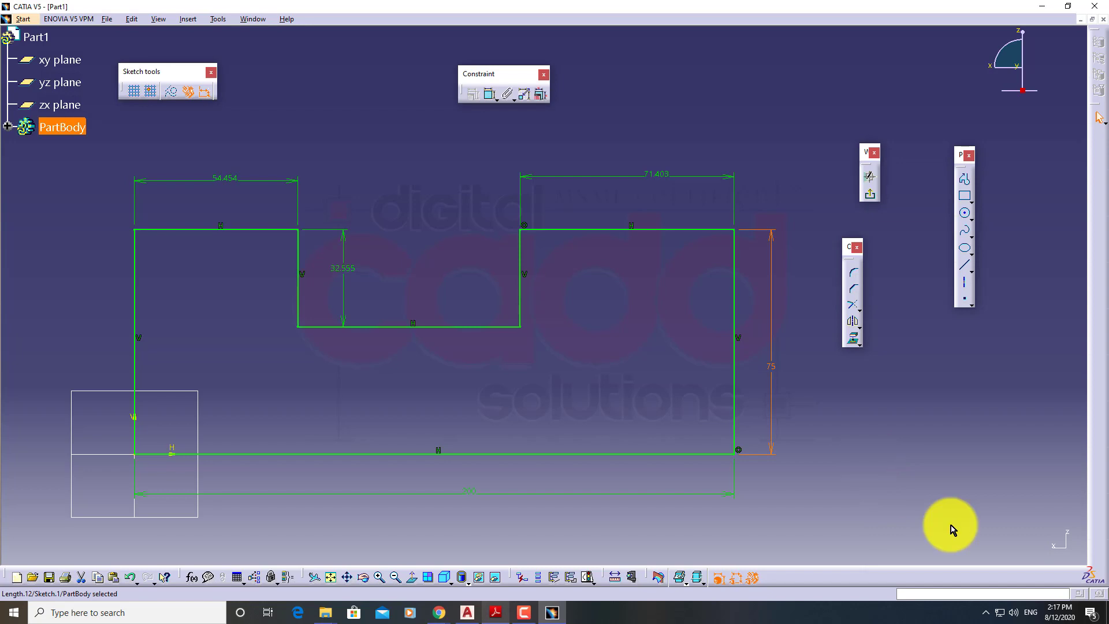
pyautogui.doubleClick(652, 175)
pyautogui.press('Return')
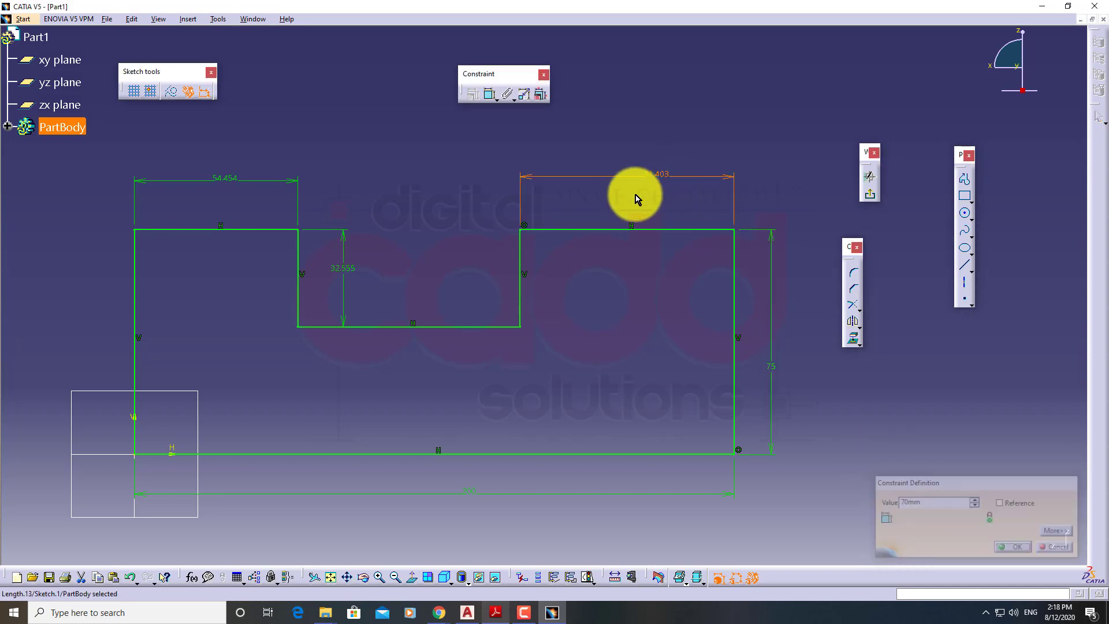
pyautogui.doubleClick(235, 183)
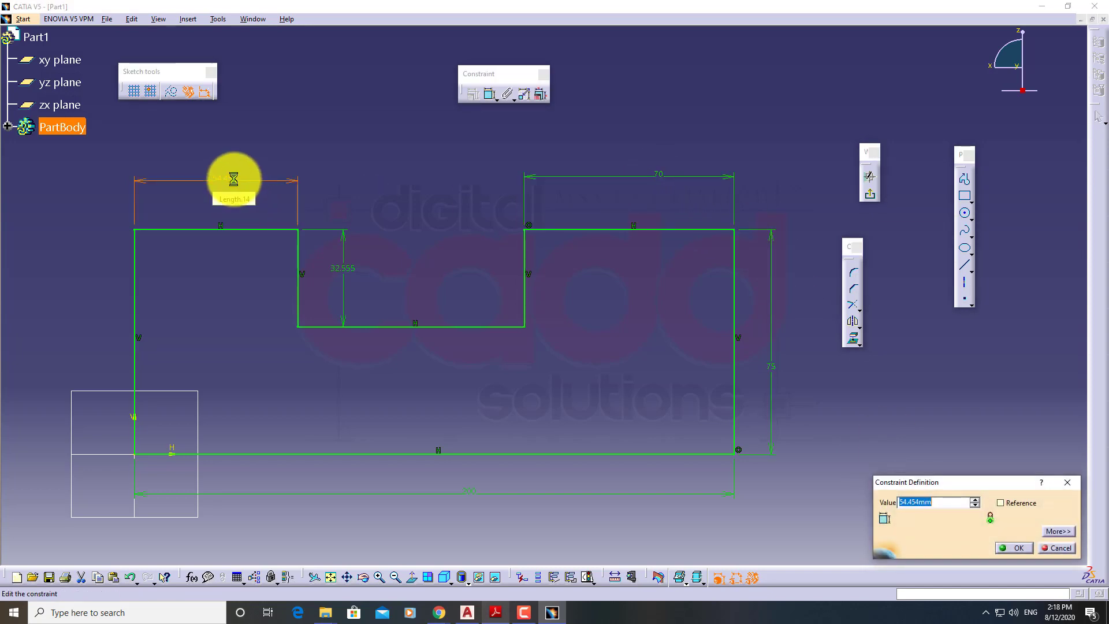
pyautogui.write('70')
pyautogui.press('Return')
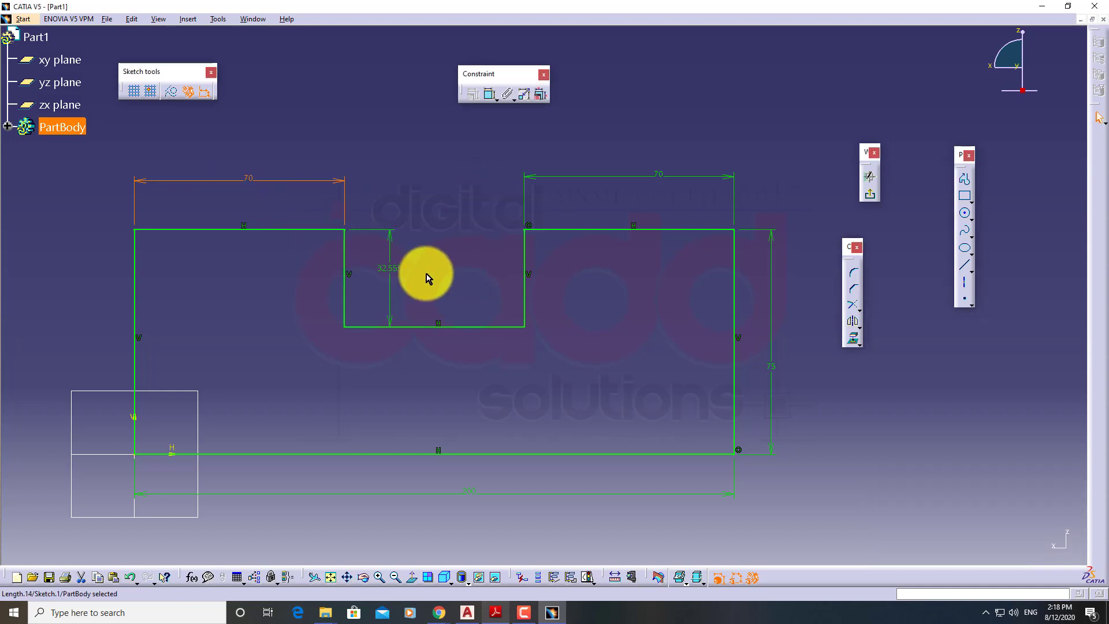
# Step: Set the notch depth to 35 mm and reposition that dimension outside the profile's left edge
pyautogui.doubleClick(390, 270)
pyautogui.write('35')
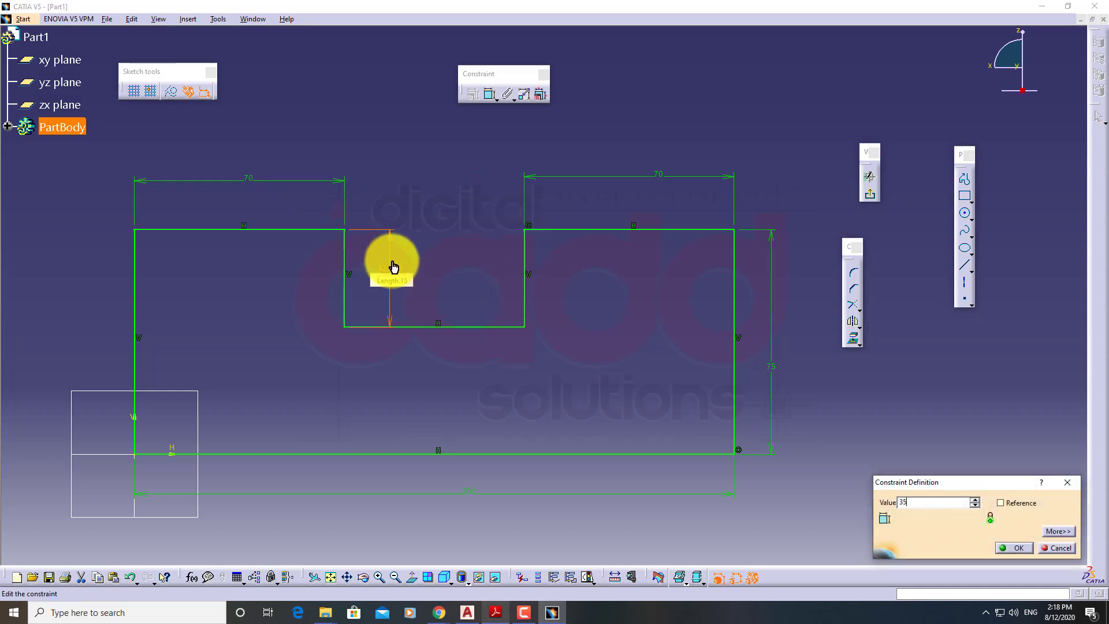
pyautogui.press('Return')
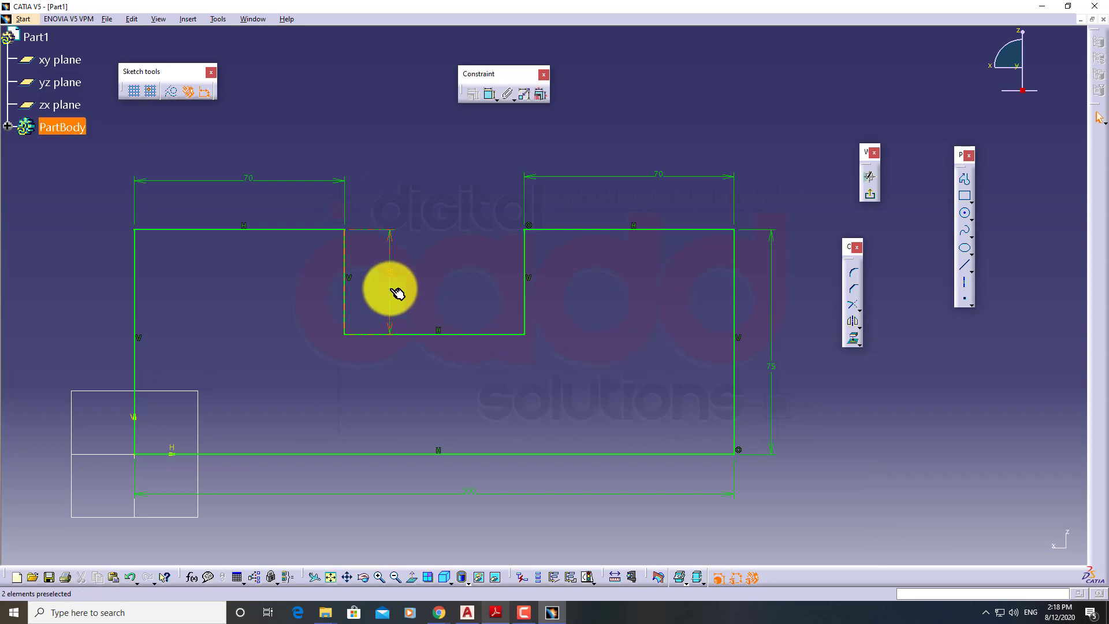
pyautogui.moveTo(397, 293); pyautogui.dragTo(107, 290)
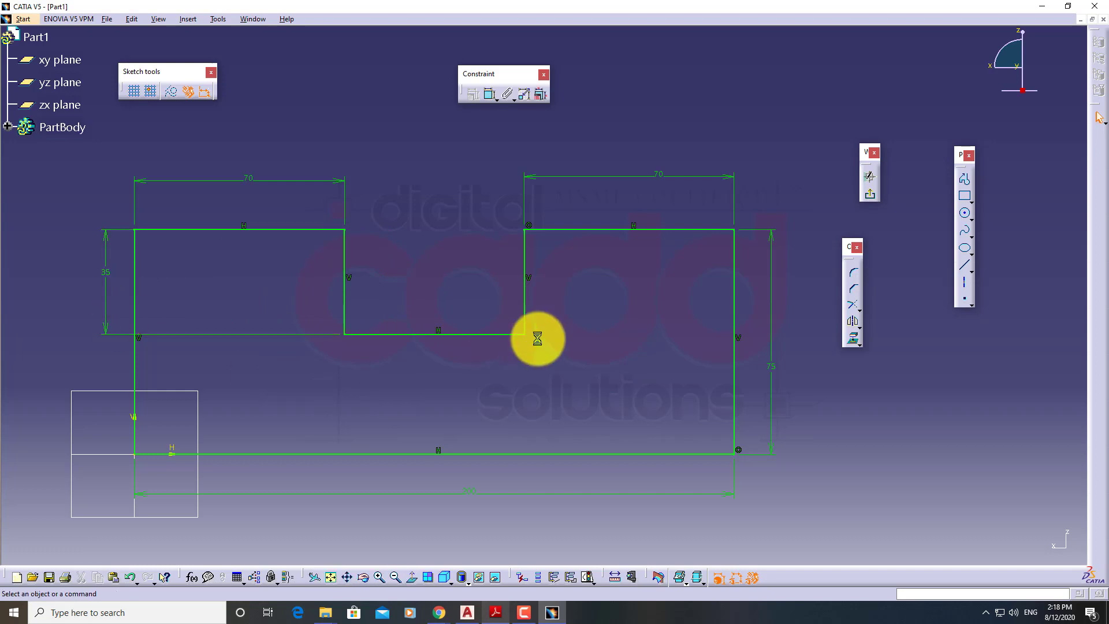
# Step: Draw a single slanted line in the empty area to the right of the notched profile
pyautogui.moveTo(577, 401)
pyautogui.mouseDown(button='middle')
pyautogui.moveTo(465, 396)
pyautogui.moveTo(515, 502)
pyautogui.mouseUp(button='middle')
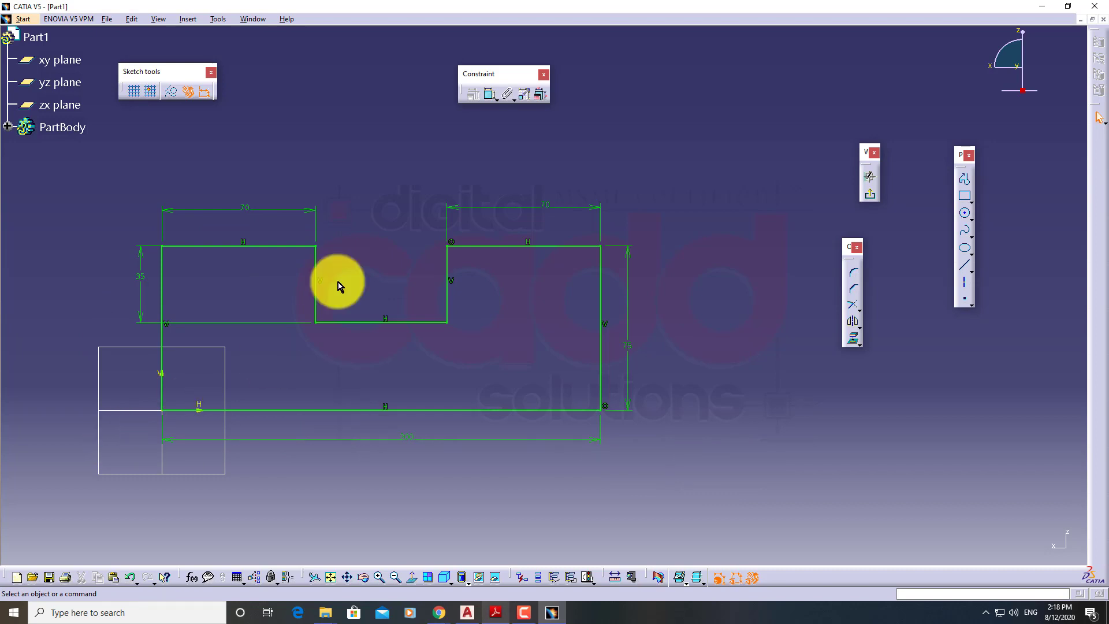
pyautogui.moveTo(713, 352); pyautogui.dragTo(545, 355, button='middle')
pyautogui.click(966, 271)
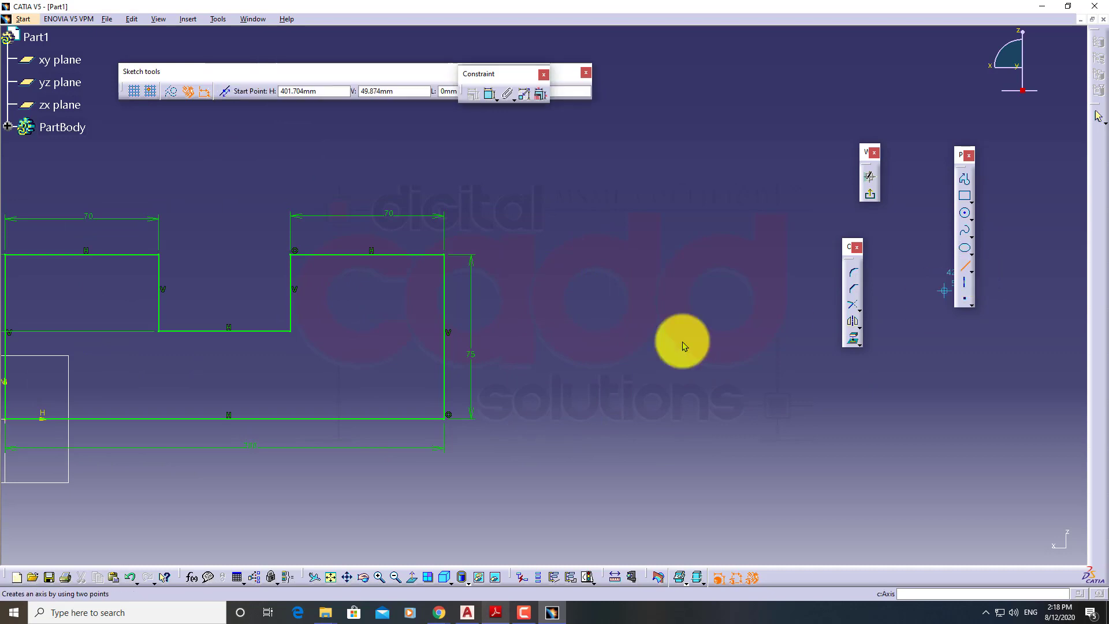
pyautogui.click(720, 198)
pyautogui.click(556, 421)
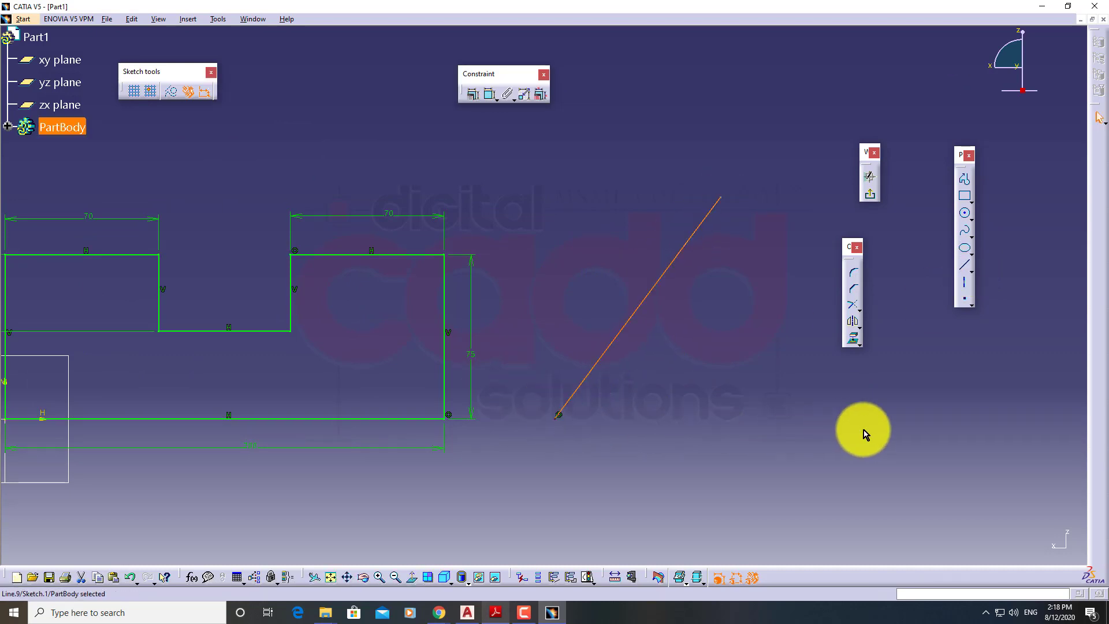
# Step: Draw a connected profile right of the notched shape: a slanted line about 123 mm long running down into a horizontal line
pyautogui.click(965, 179)
pyautogui.click(740, 193)
pyautogui.click(595, 415)
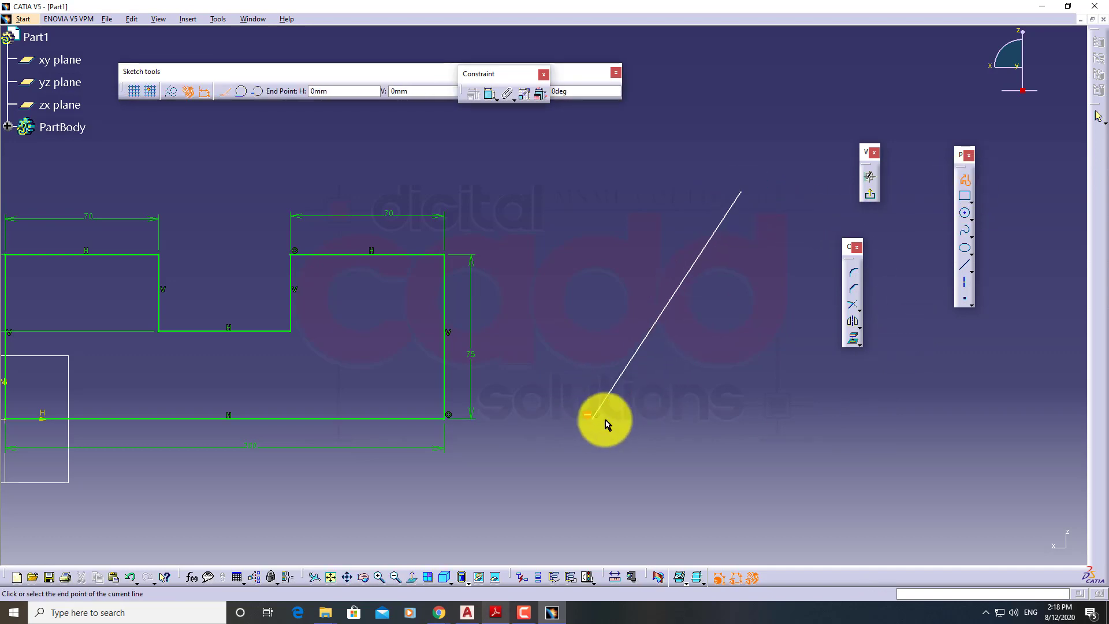
pyautogui.click(795, 422)
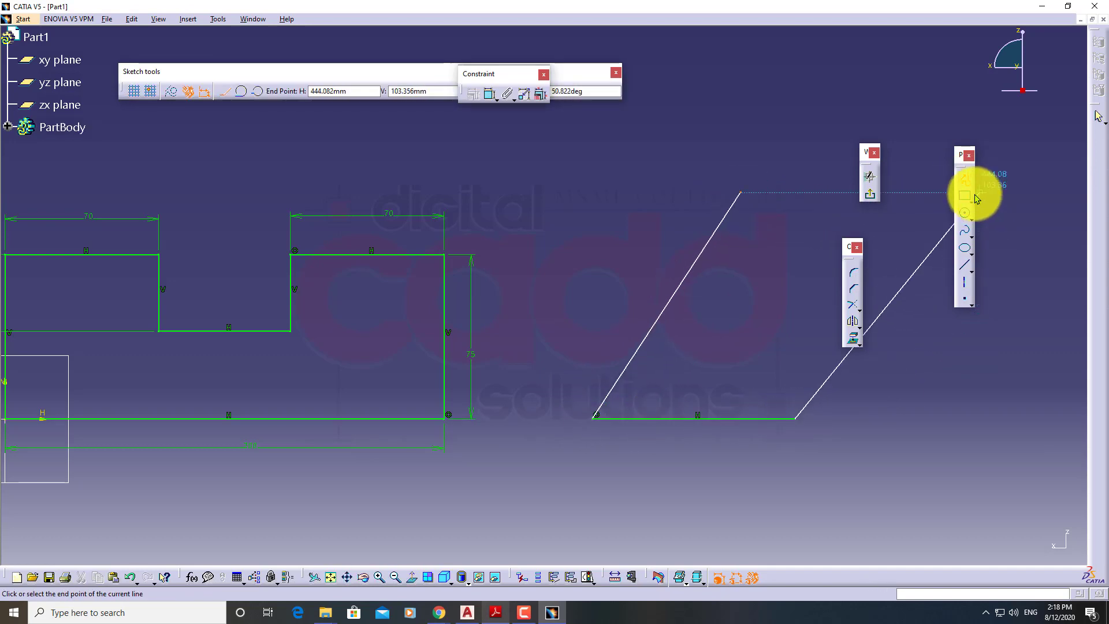
pyautogui.click(965, 179)
pyautogui.click(703, 367)
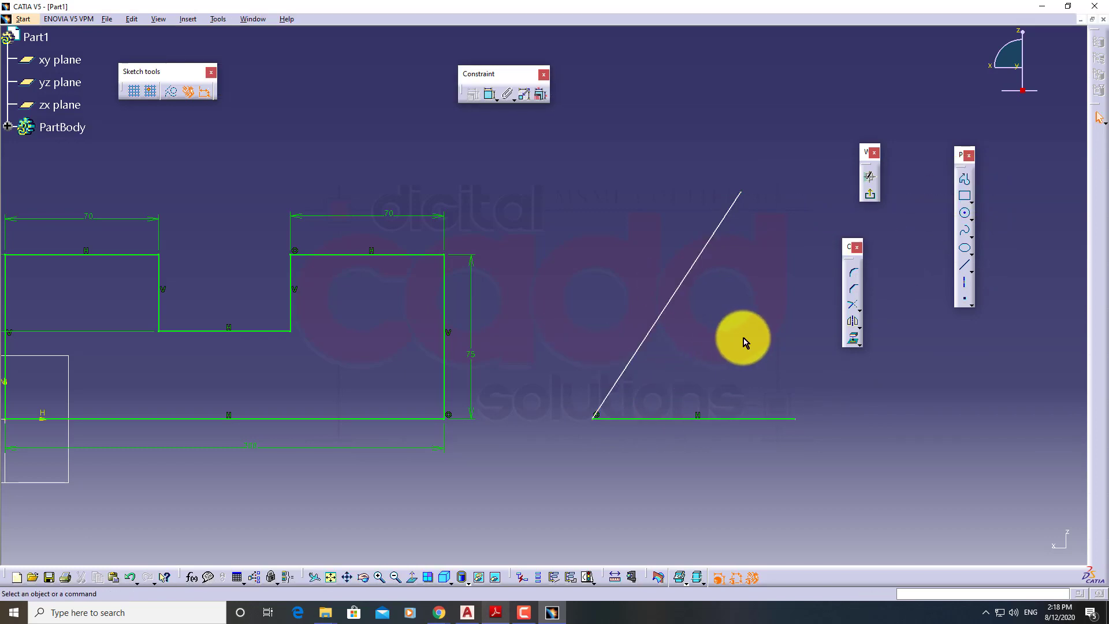
# Step: Dimension the angle between the slanted line and the horizontal line and set it to 60 degrees
pyautogui.moveTo(743, 337); pyautogui.dragTo(602, 365, button='middle')
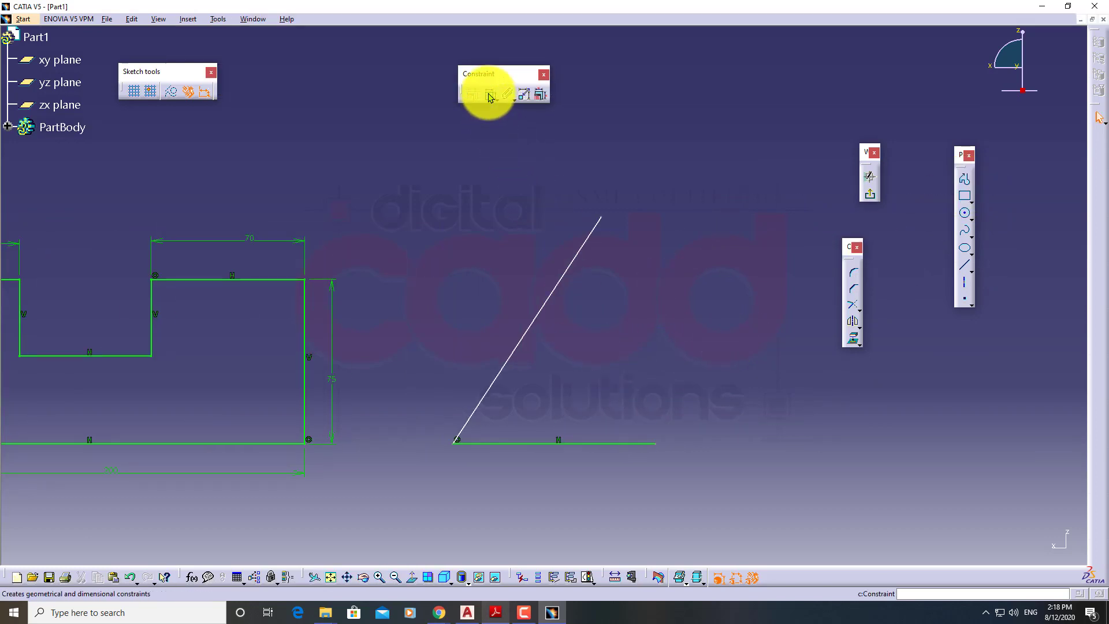
pyautogui.click(563, 281)
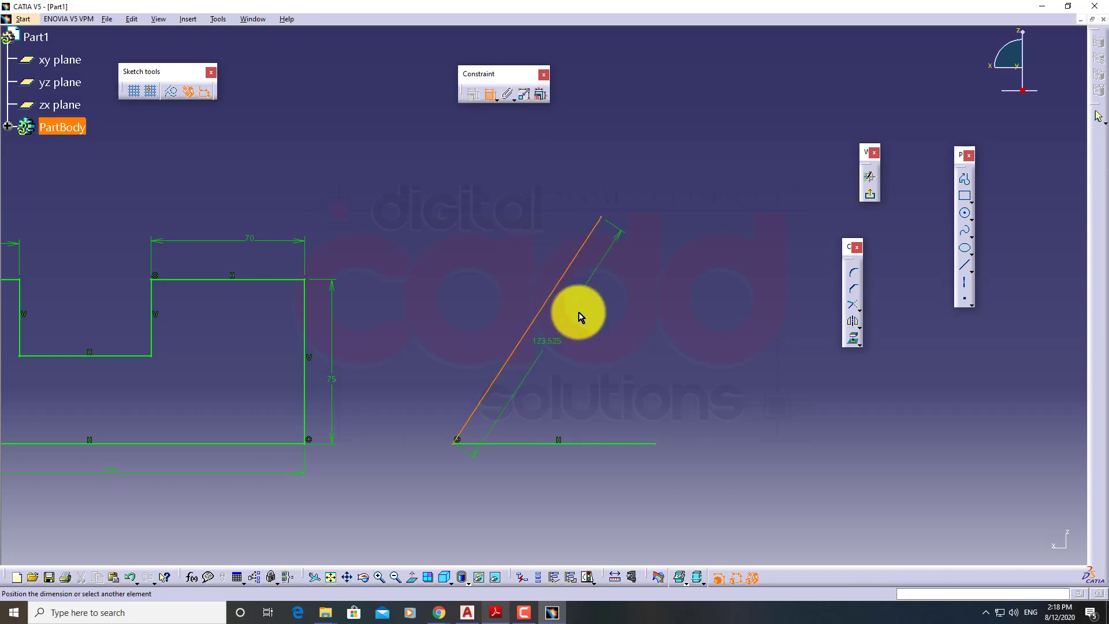
pyautogui.click(621, 450)
pyautogui.click(606, 373)
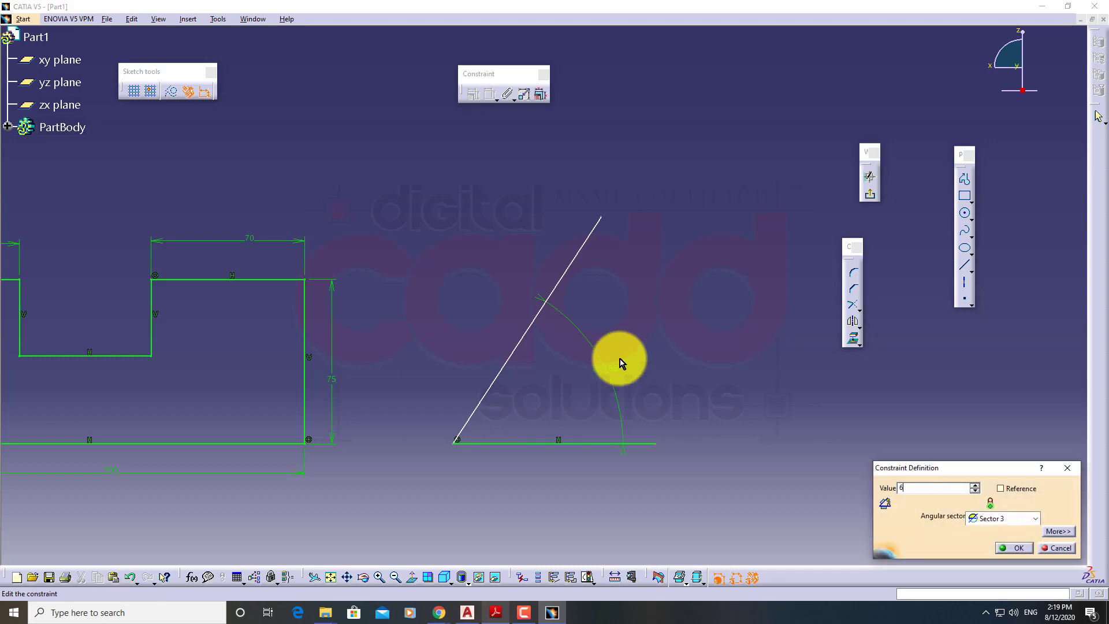
pyautogui.press('Return')
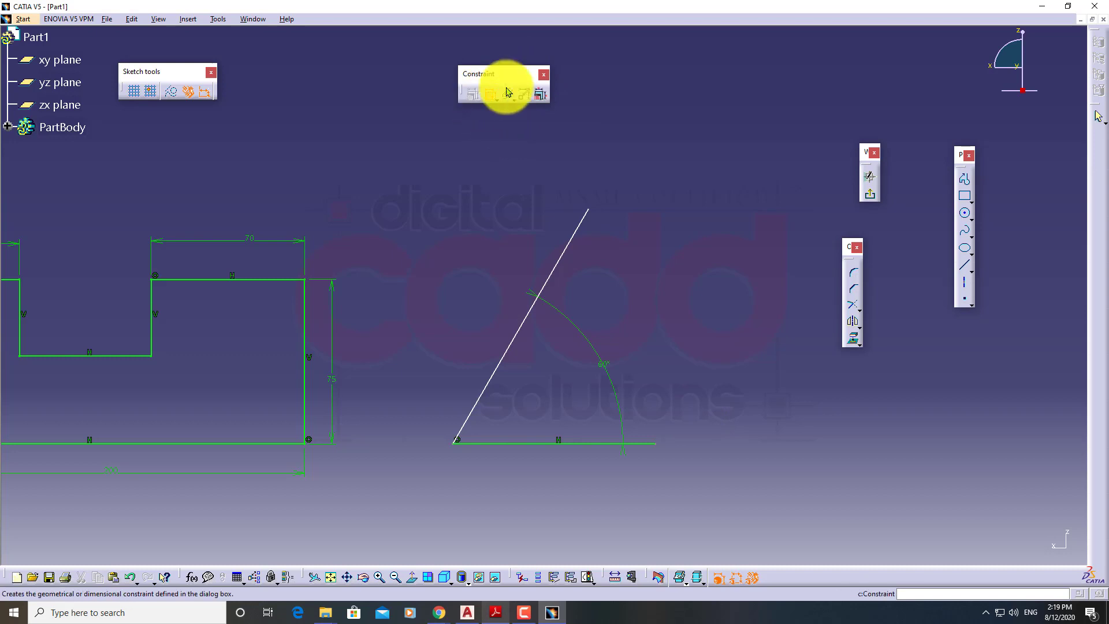
# Step: Draw a circle by centre and radius in the empty area to the right of the angled lines
pyautogui.moveTo(479, 294); pyautogui.dragTo(220, 294, button='middle')
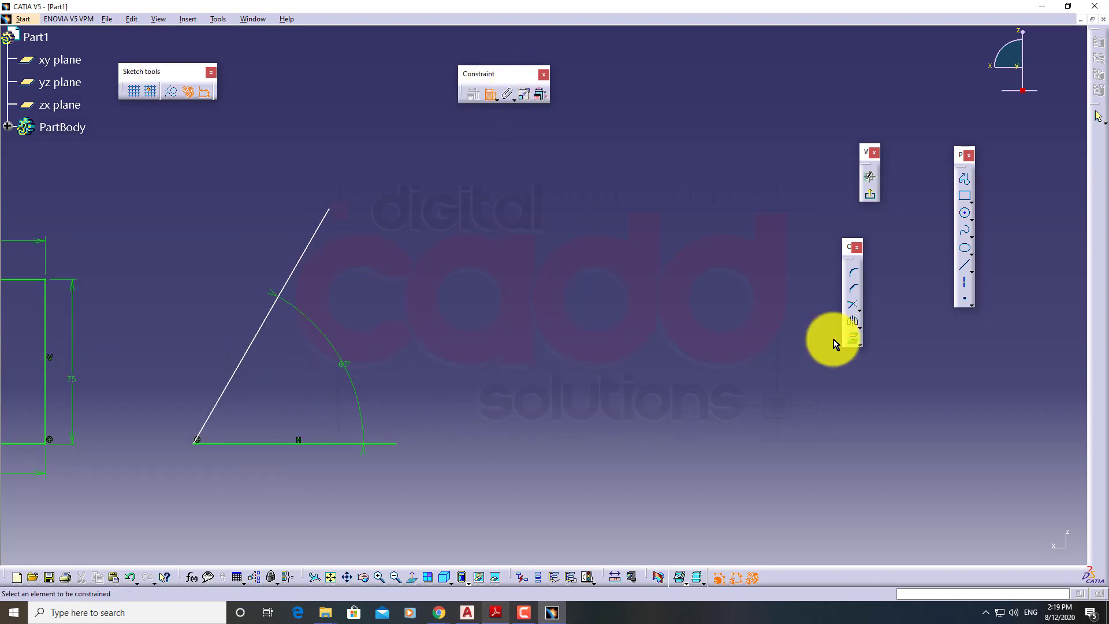
pyautogui.click(965, 216)
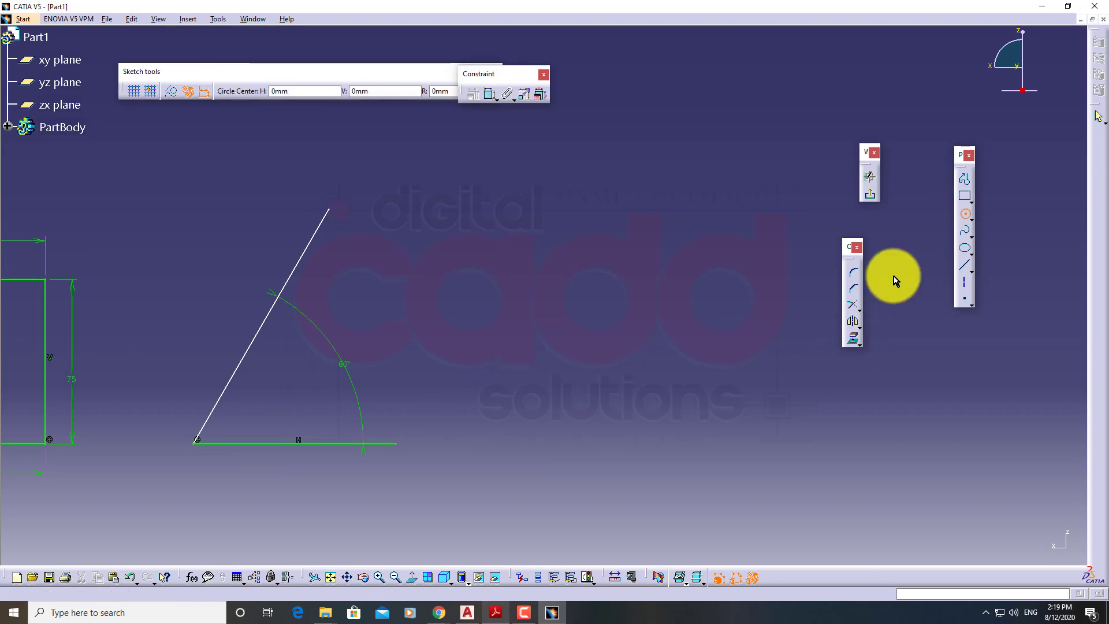
pyautogui.click(624, 292)
pyautogui.click(636, 379)
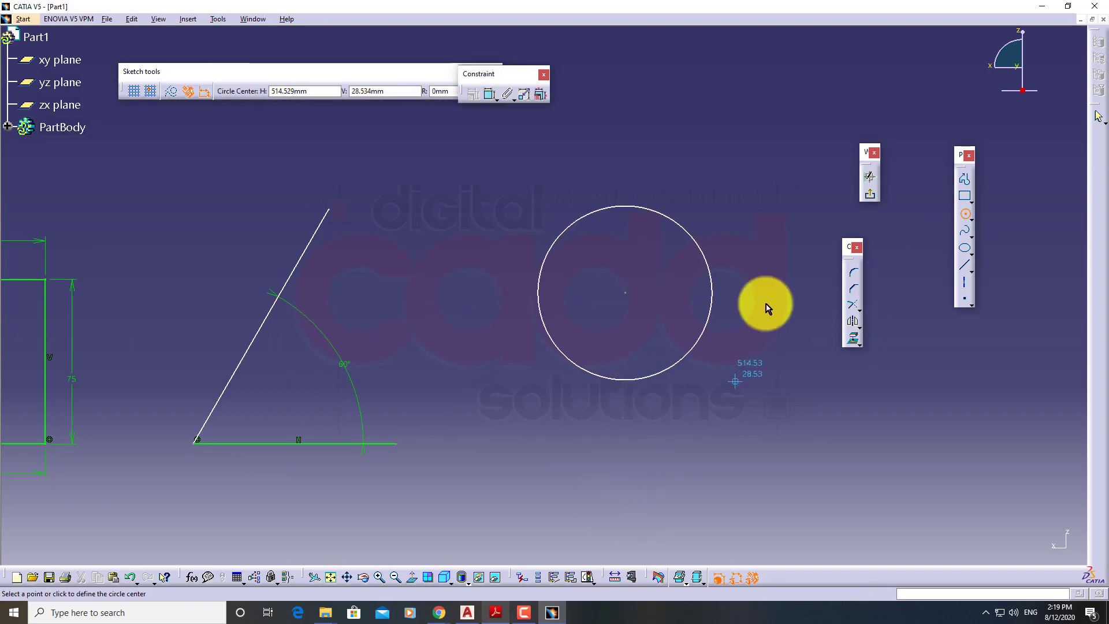
# Step: Dimension the circle's diameter and set it to 80 mm
pyautogui.click(492, 94)
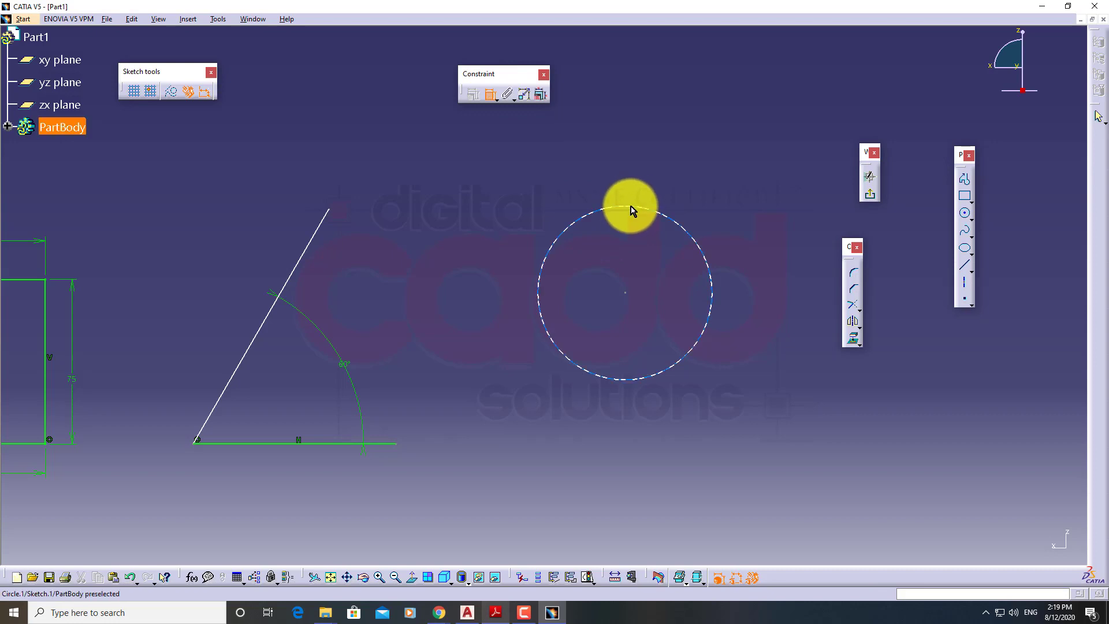
pyautogui.click(631, 206)
pyautogui.click(686, 145)
pyautogui.moveTo(740, 269); pyautogui.dragTo(483, 349, button='middle')
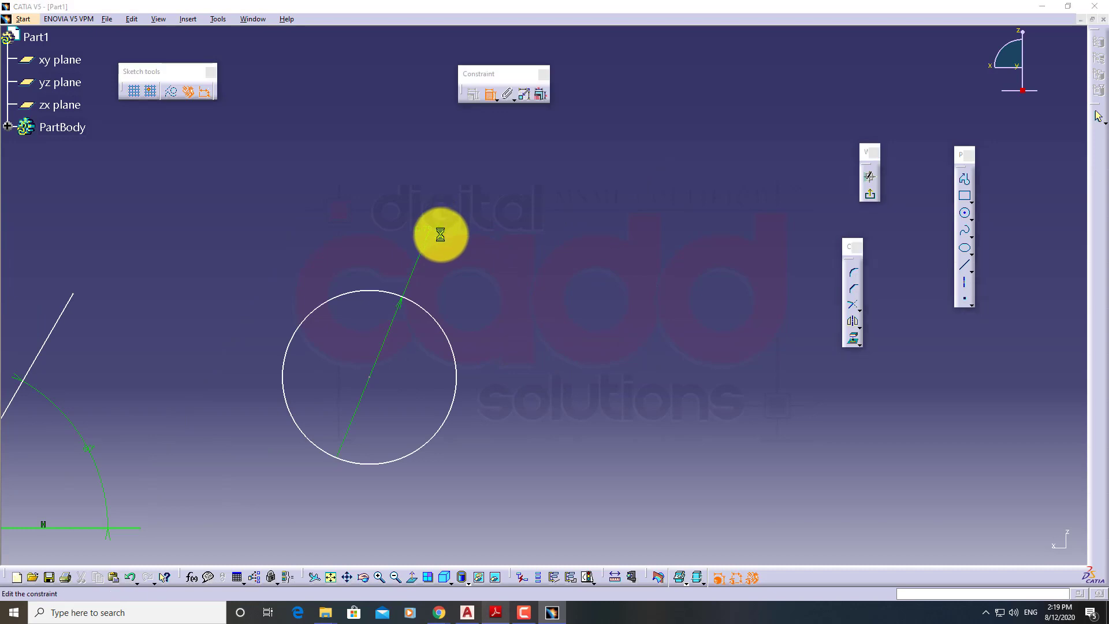
pyautogui.doubleClick(442, 233)
pyautogui.press('Return')
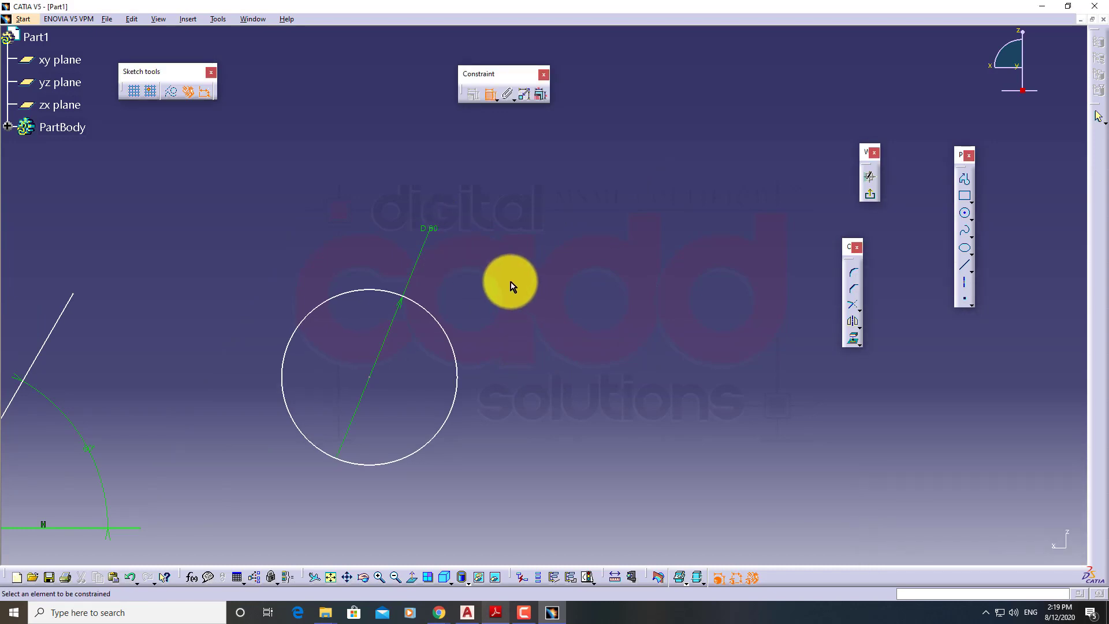
# Step: Draw a centre-point arc to the right of the circle, with a radius of about 64.5 mm and a sweep of about 198 degrees
pyautogui.click(972, 218)
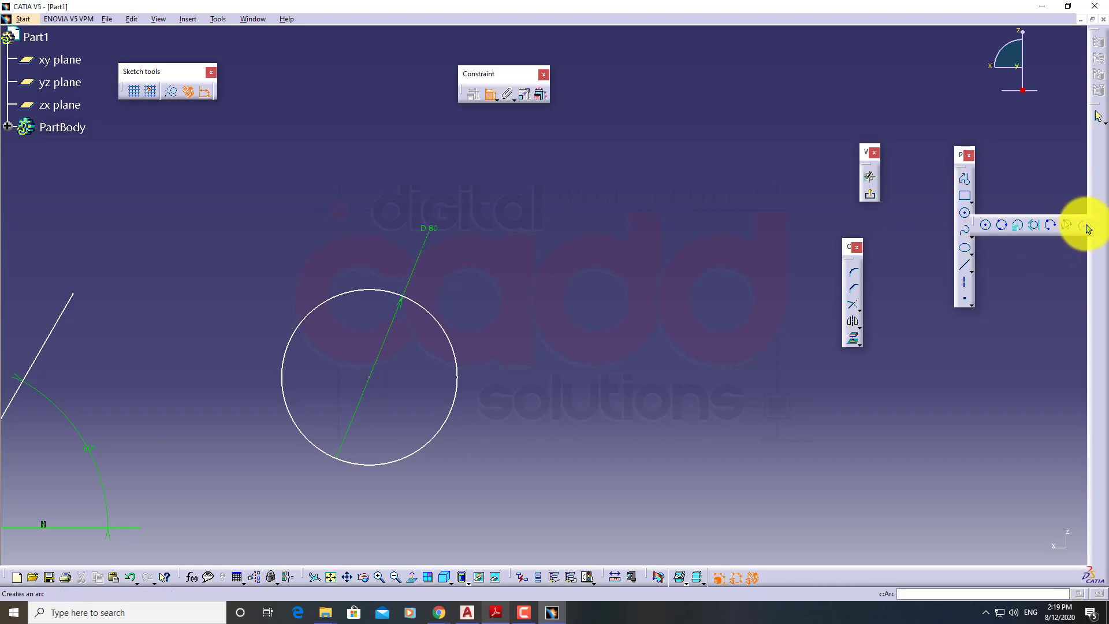
pyautogui.click(1081, 230)
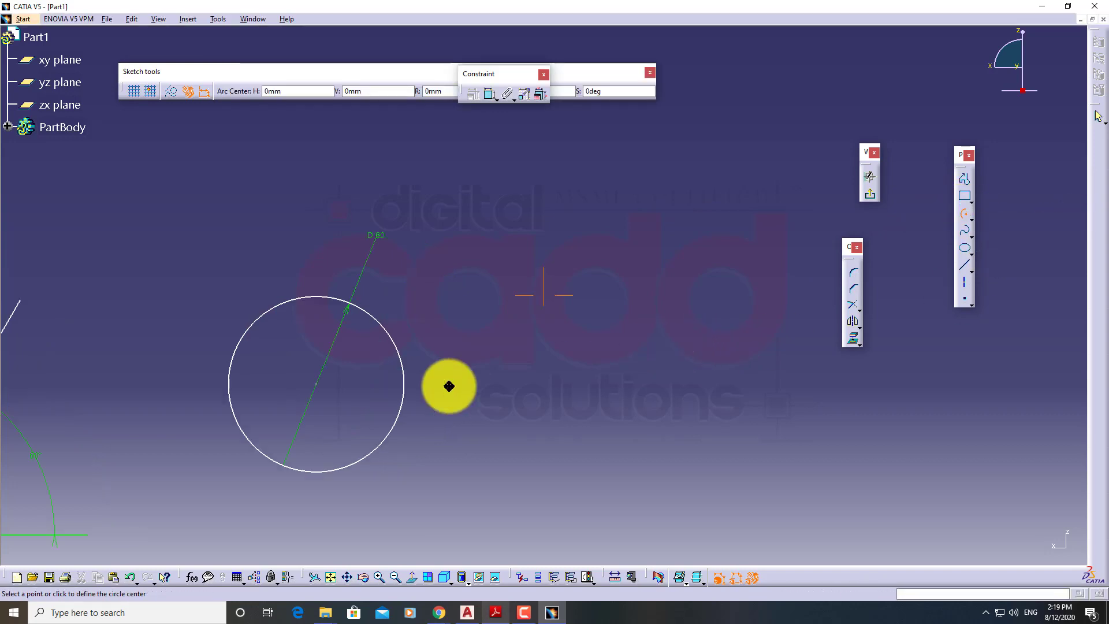
pyautogui.click(532, 390)
pyautogui.click(676, 395)
pyautogui.click(362, 439)
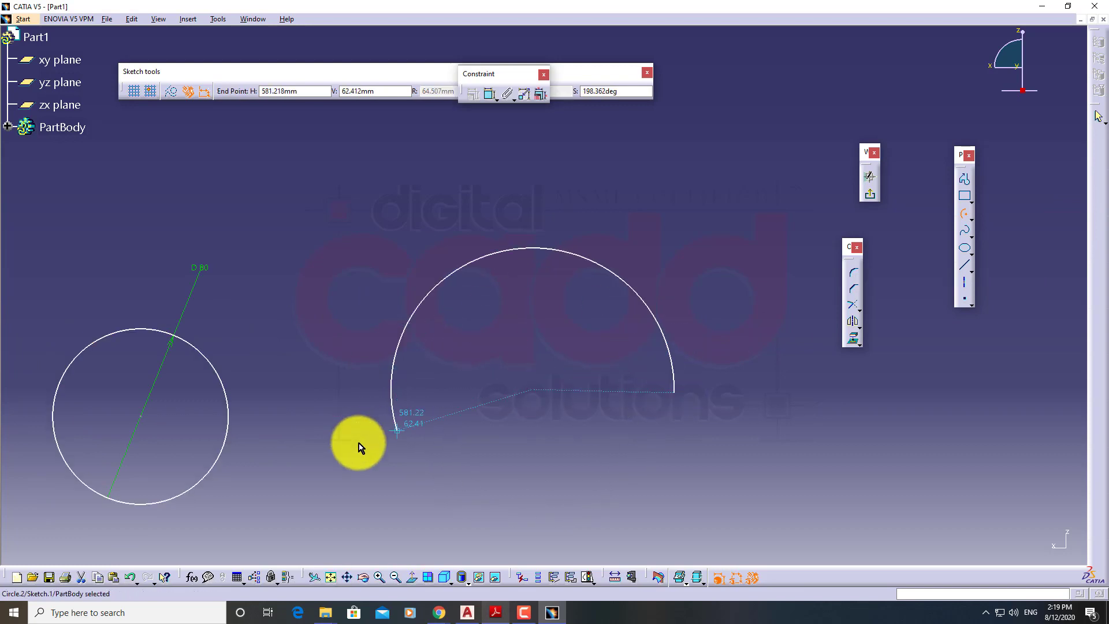
# Step: Dimension the arc's radius and set it to 75 mm
pyautogui.click(490, 98)
pyautogui.click(564, 254)
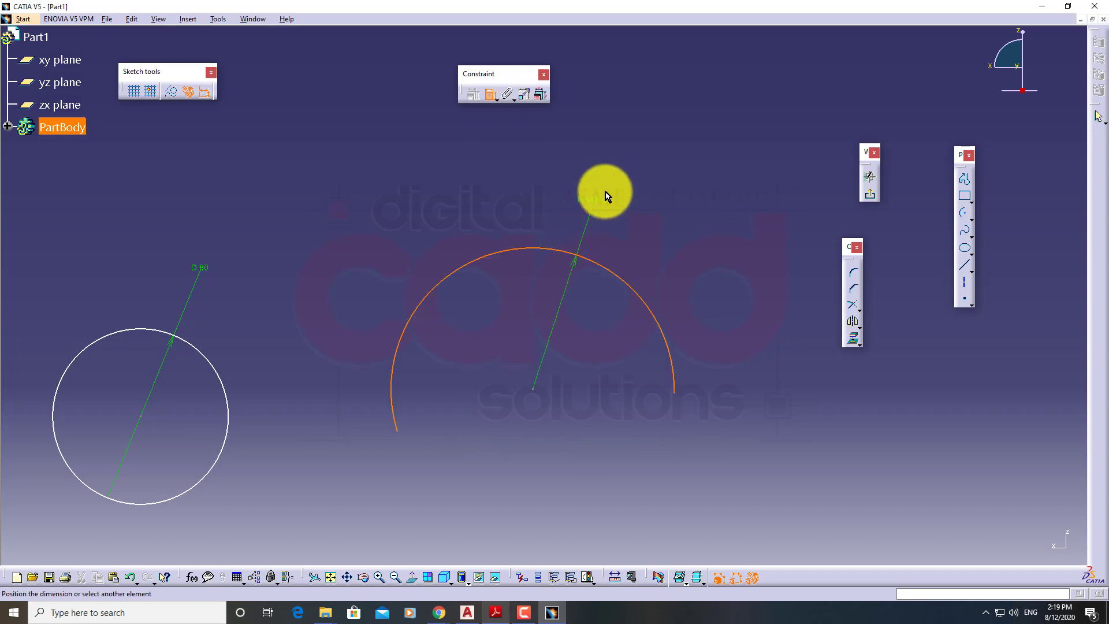
pyautogui.doubleClick(611, 192)
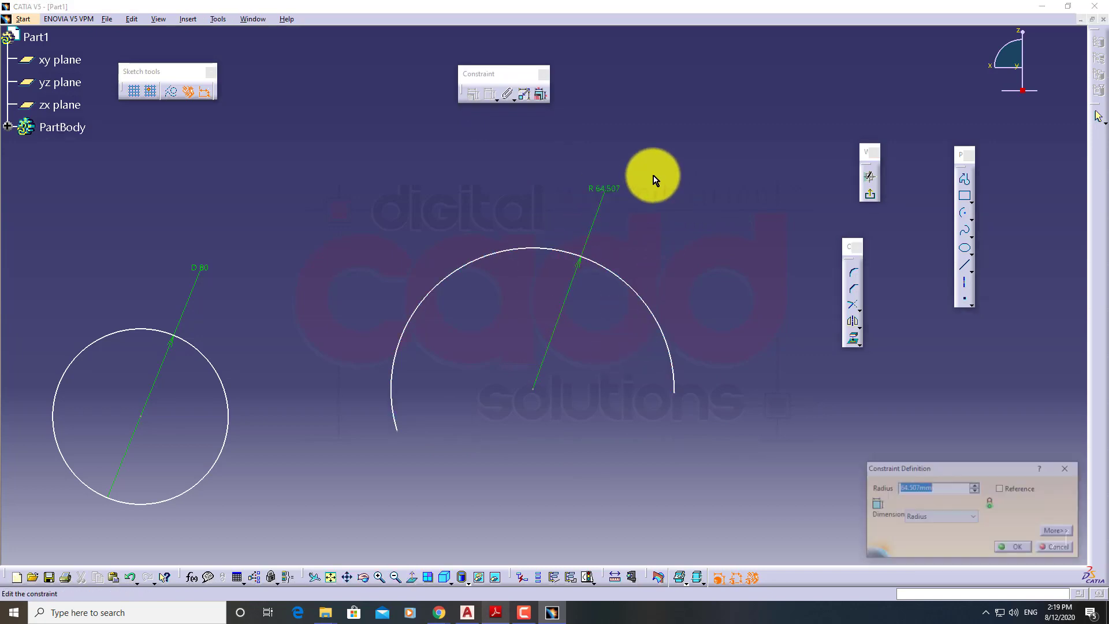
pyautogui.press('Return')
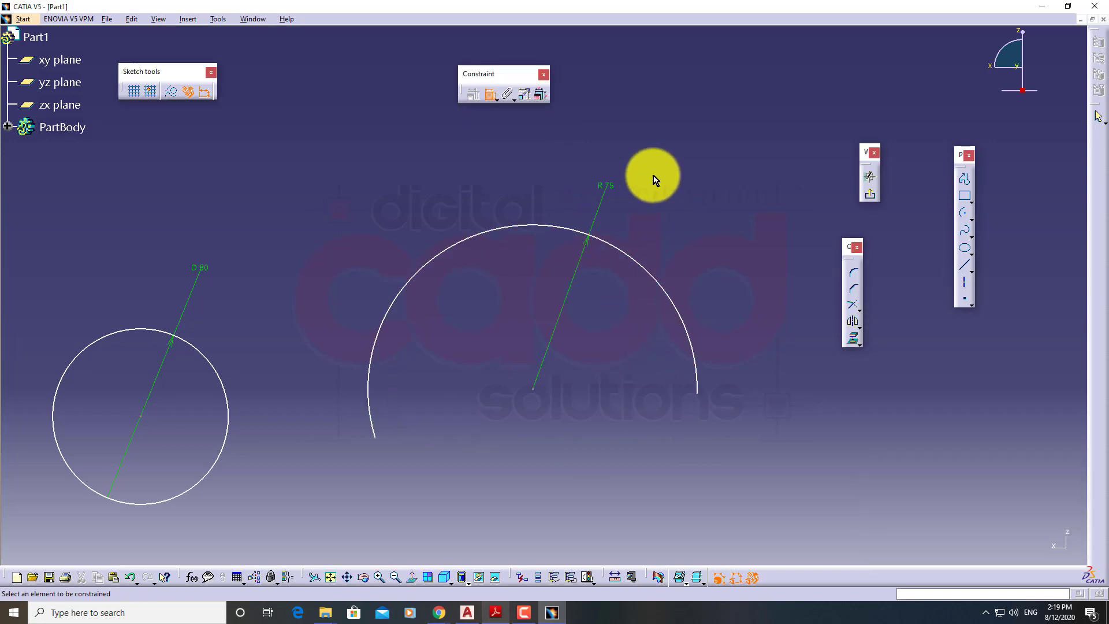
# Step: Draw two connected slanted lines to the right of the arc, one steep and one shallow, sharing their lower-left endpoint
pyautogui.moveTo(329, 354)
pyautogui.mouseDown(button='middle')
pyautogui.moveTo(436, 317)
pyautogui.moveTo(291, 388)
pyautogui.moveTo(368, 394)
pyautogui.mouseUp(button='middle')
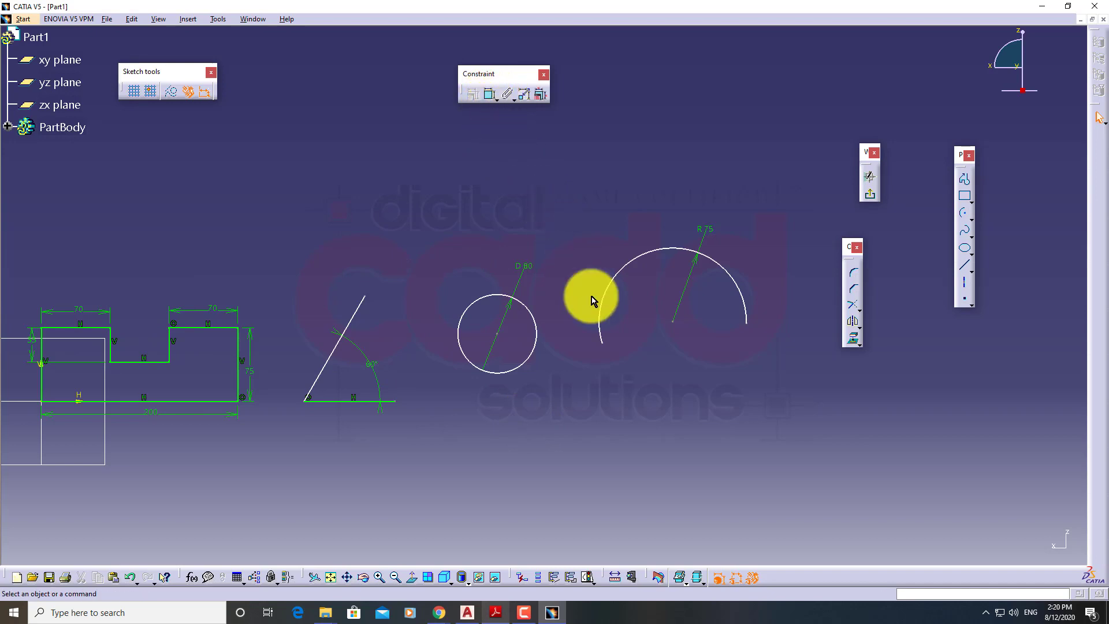
pyautogui.moveTo(743, 367); pyautogui.dragTo(135, 442, button='middle')
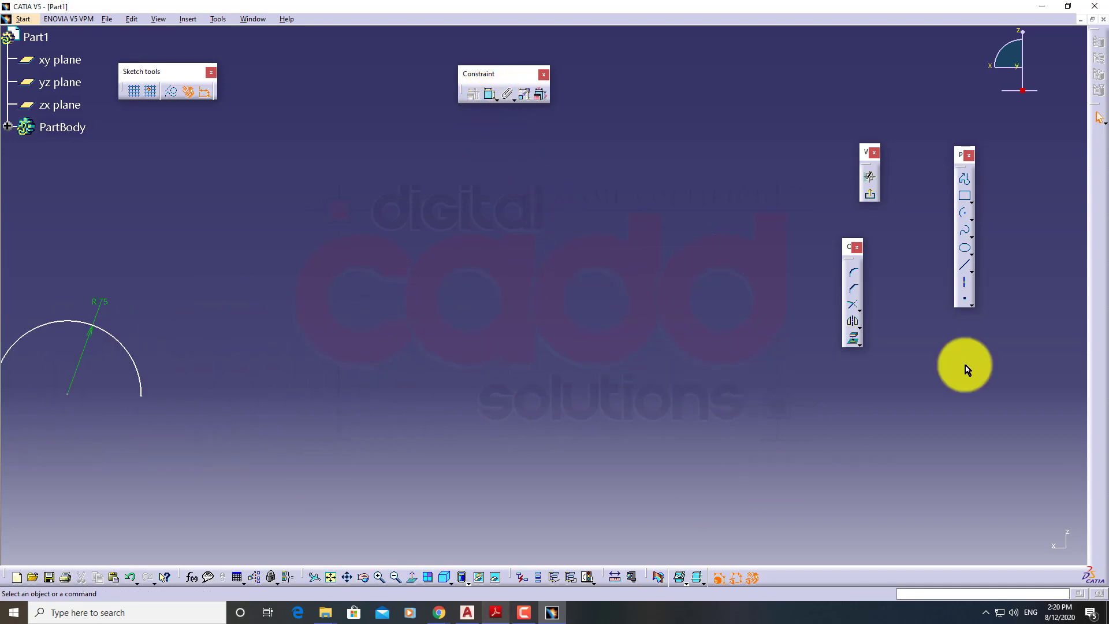
pyautogui.click(964, 178)
pyautogui.click(493, 176)
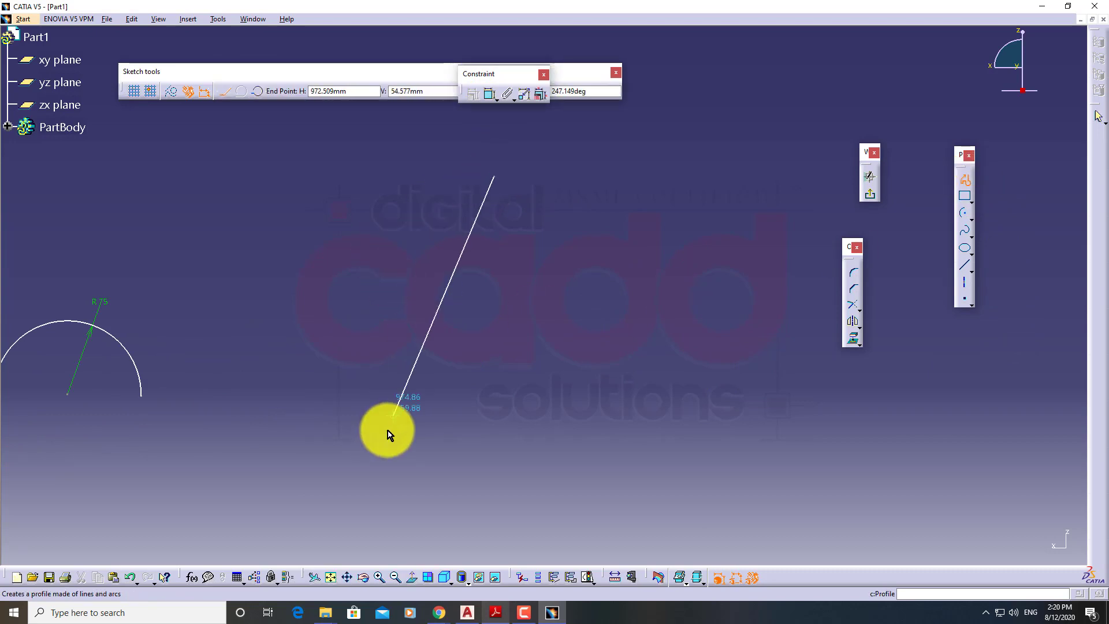
pyautogui.click(387, 430)
pyautogui.click(728, 330)
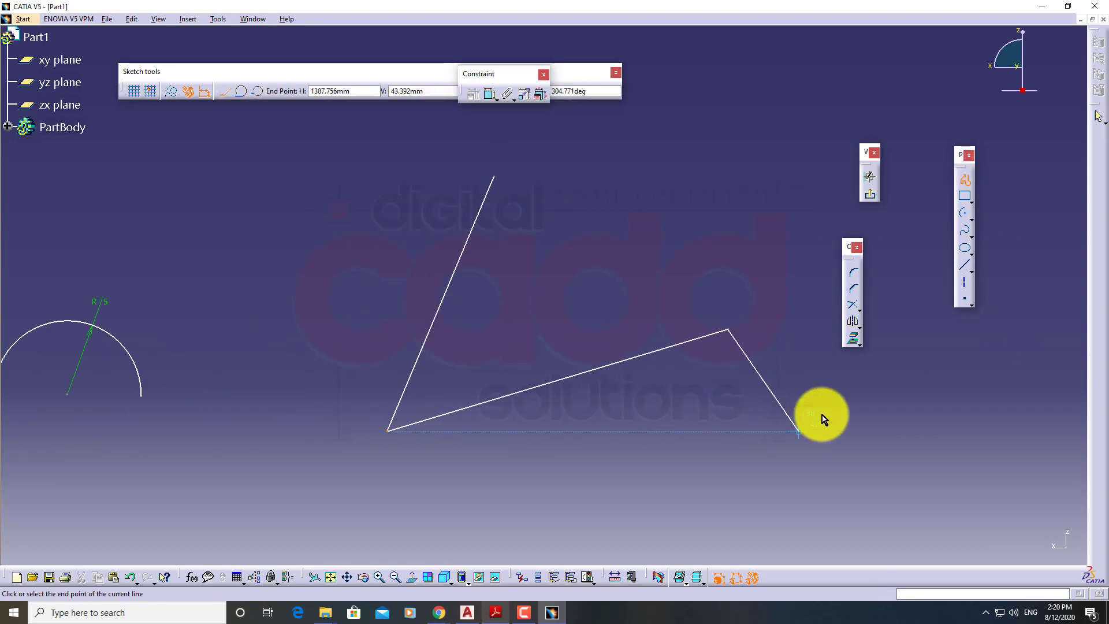
pyautogui.click(963, 178)
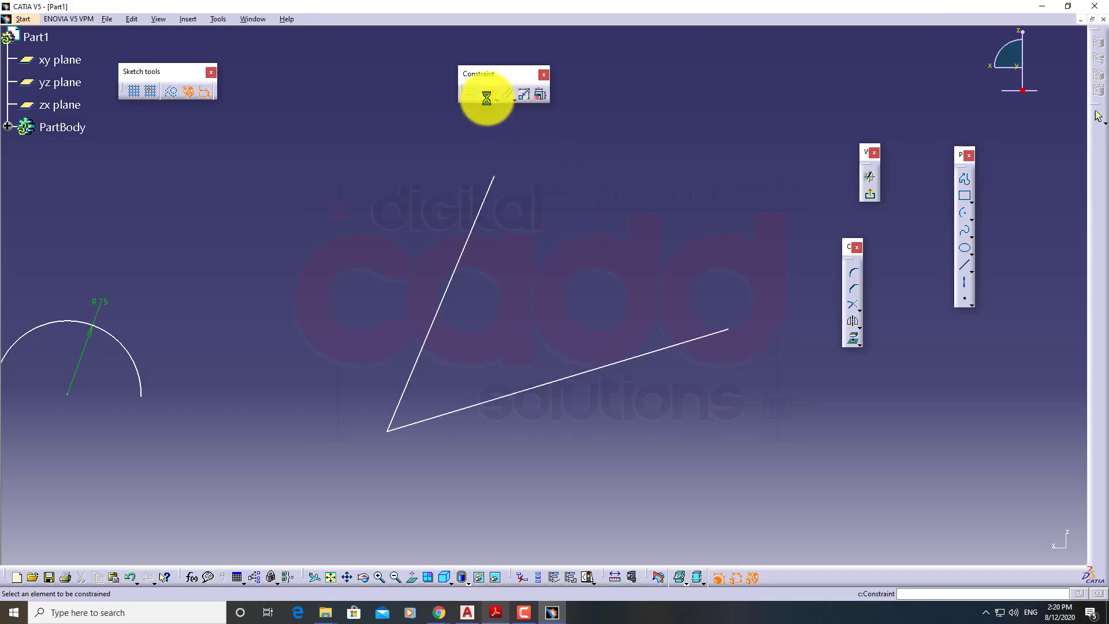
# Step: Apply a Vertical constraint to the steep slanted line of the new pair instead of a length dimension
pyautogui.click(484, 223)
pyautogui.rightClick(583, 148)
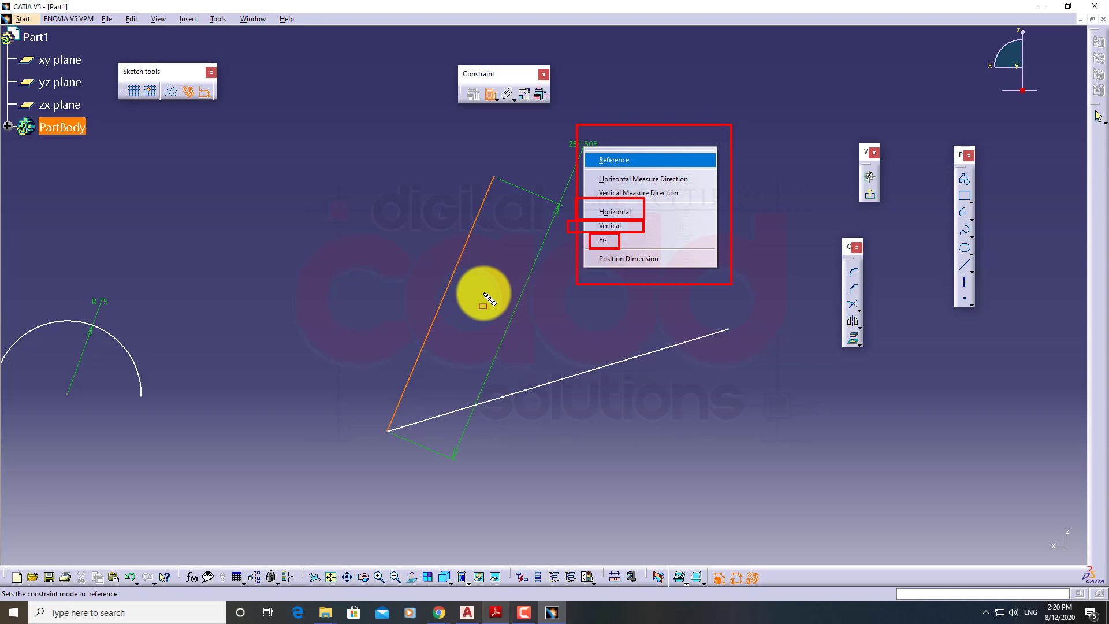
pyautogui.click(617, 240)
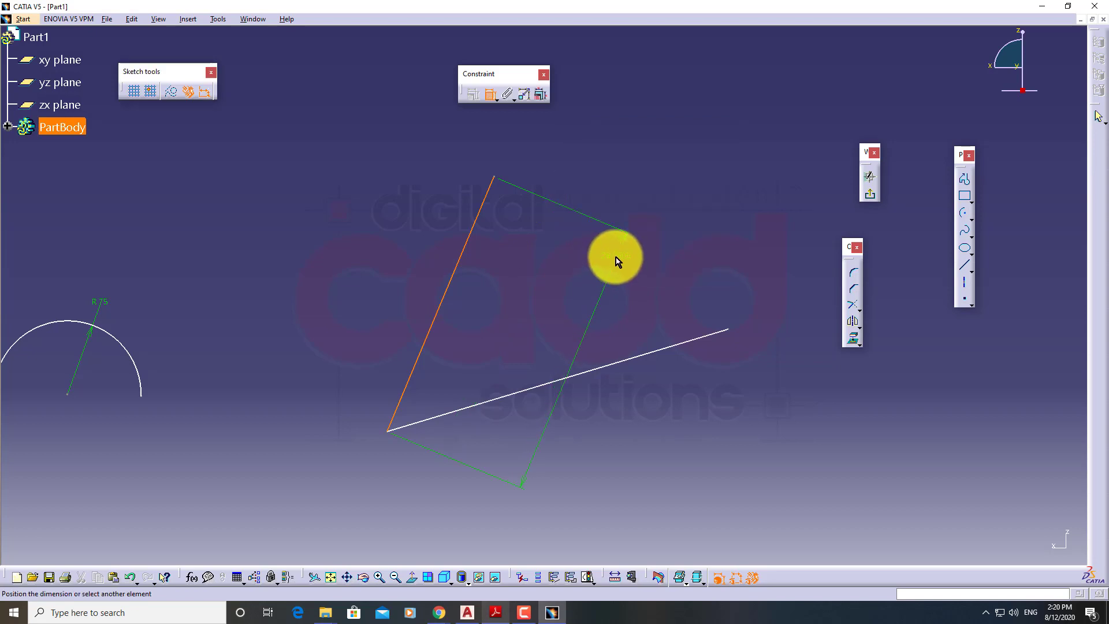
pyautogui.rightClick(608, 218)
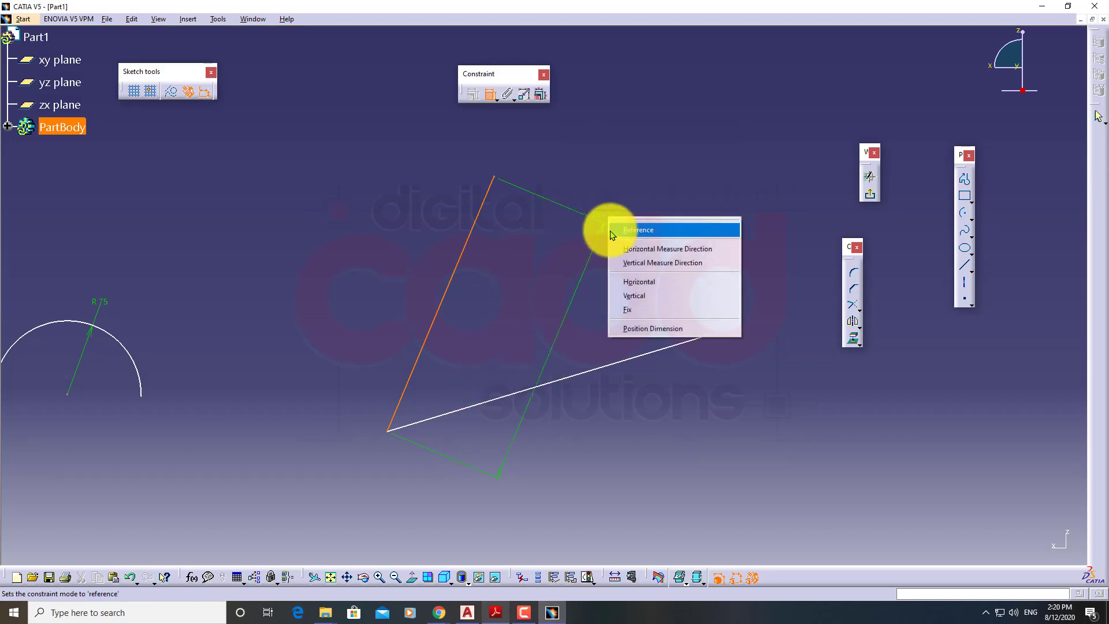
pyautogui.click(639, 305)
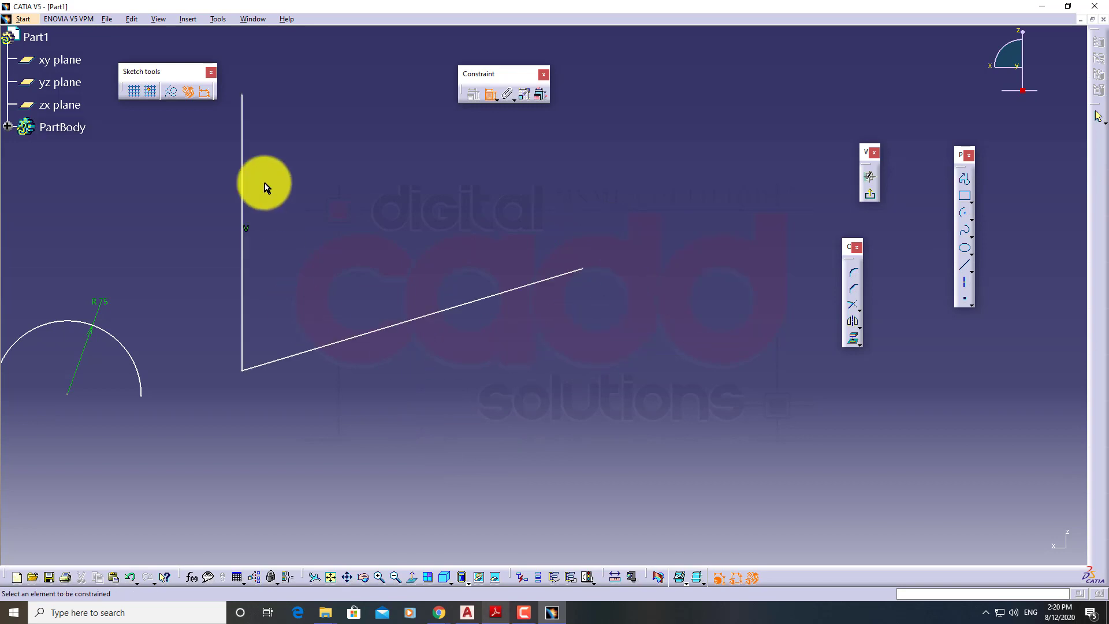
pyautogui.moveTo(358, 287); pyautogui.dragTo(389, 386, button='middle')
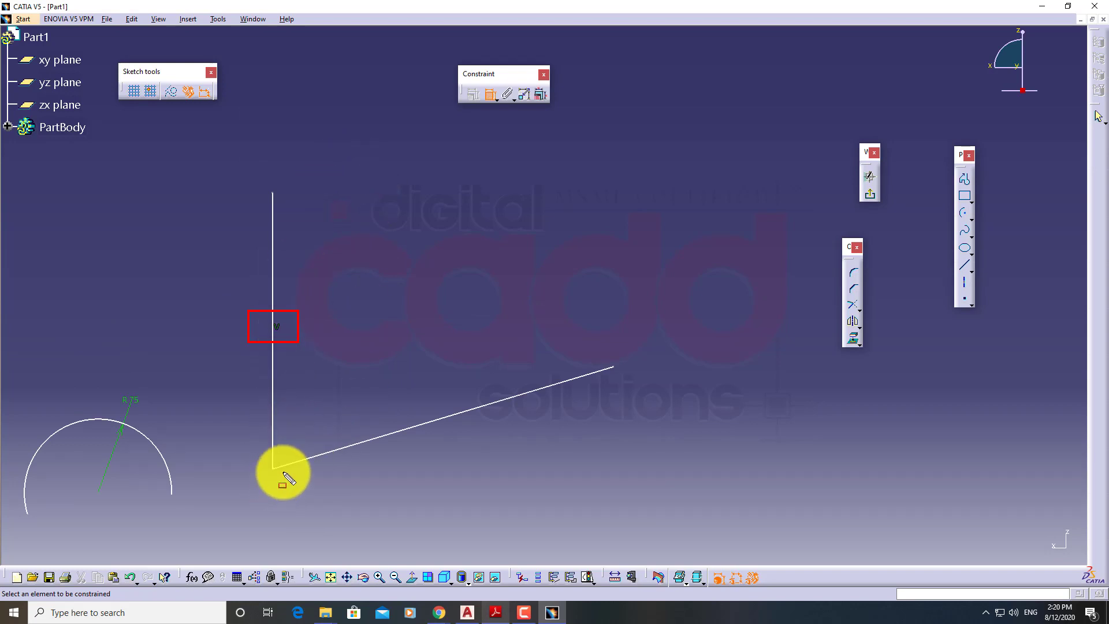
# Step: Apply a Horizontal constraint to the shallow slanted line of the new pair instead of a length dimension
pyautogui.click(451, 424)
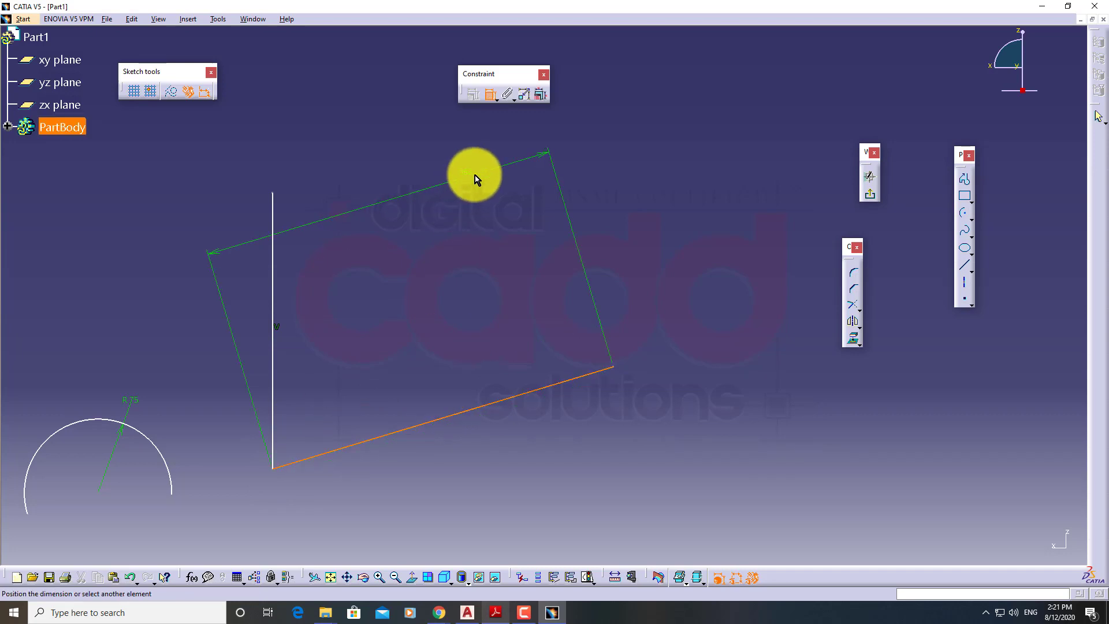
pyautogui.rightClick(473, 174)
pyautogui.click(511, 255)
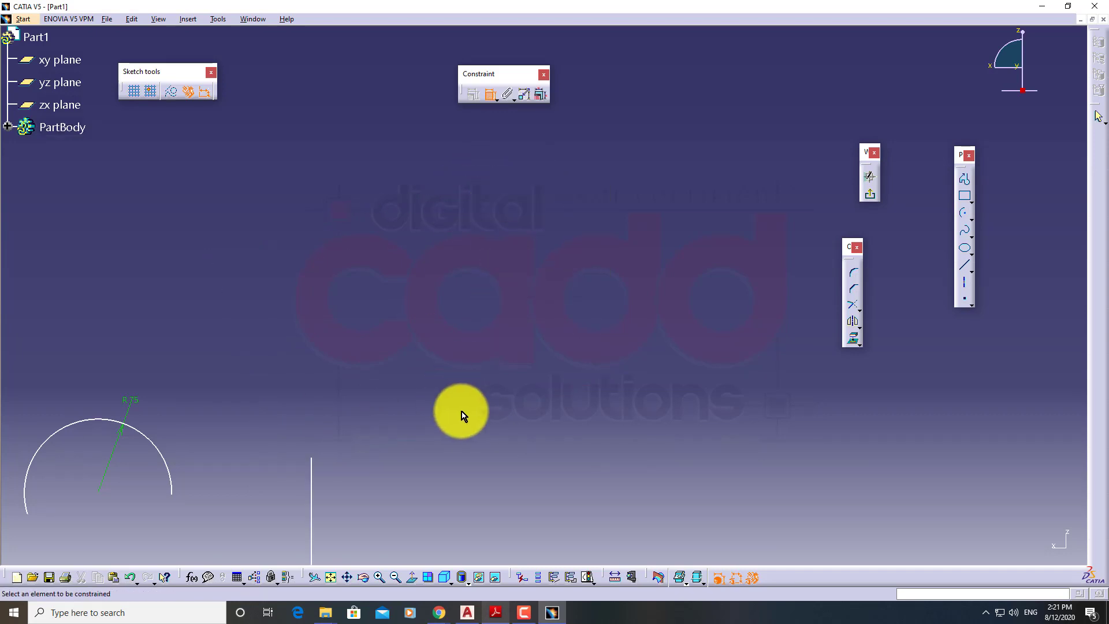
pyautogui.moveTo(460, 413); pyautogui.dragTo(411, 104, button='middle')
pyautogui.moveTo(464, 456); pyautogui.dragTo(473, 445, button='middle')
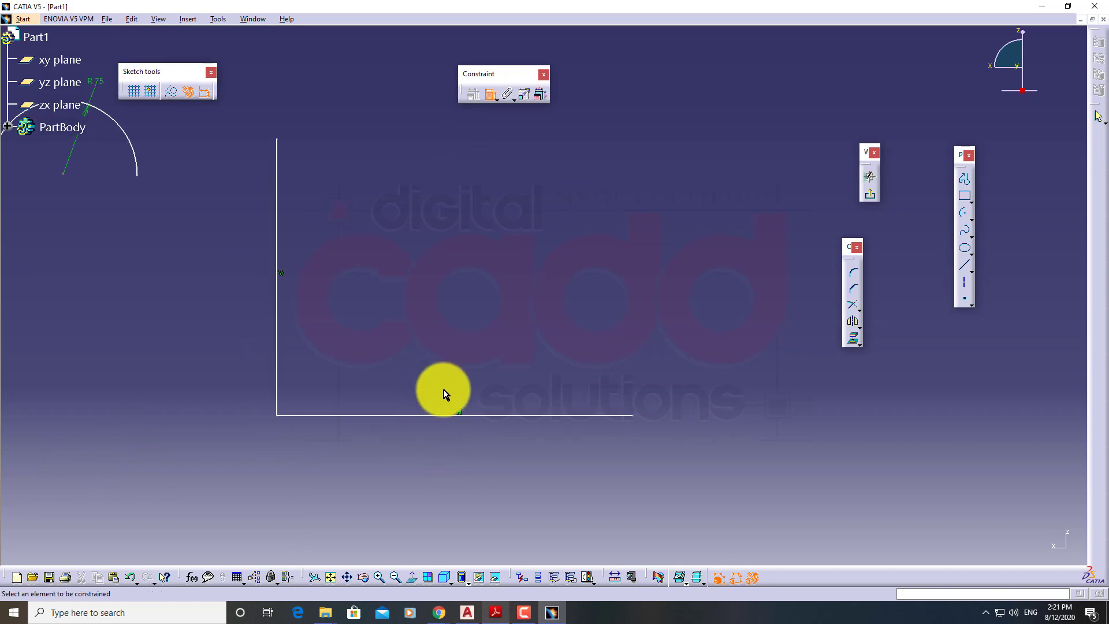
pyautogui.moveTo(437, 388); pyautogui.dragTo(502, 442)
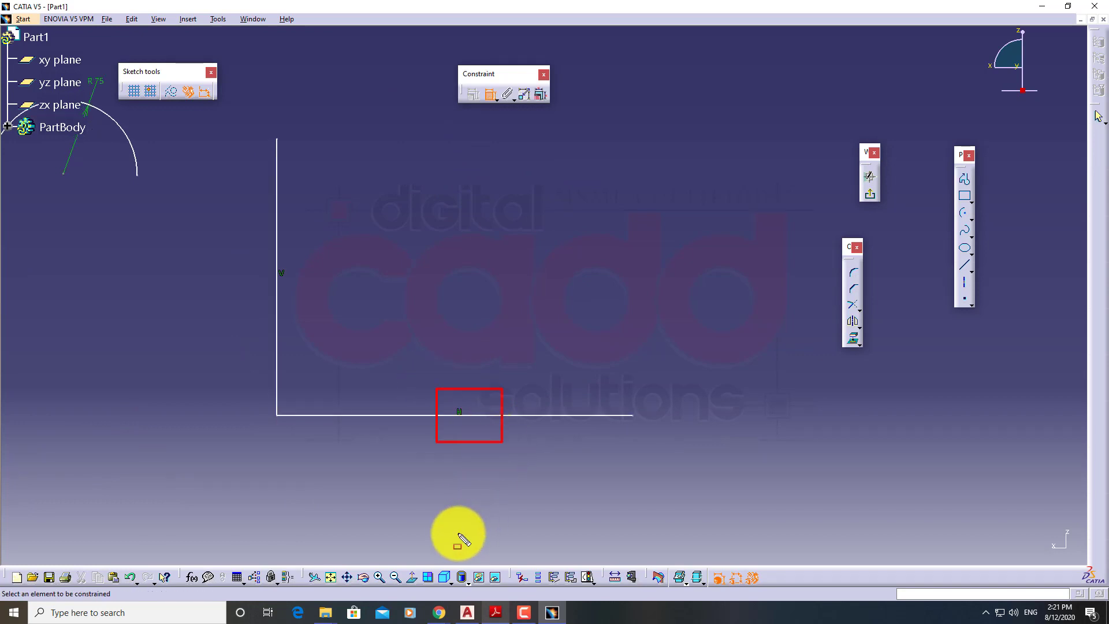
pyautogui.click(492, 98)
# Step: Draw a circle about 133 mm in diameter in the open area between the vertical and horizontal lines, touching neither
pyautogui.moveTo(290, 294)
pyautogui.mouseDown(button='middle')
pyautogui.moveTo(725, 380)
pyautogui.moveTo(732, 405)
pyautogui.mouseUp(button='middle')
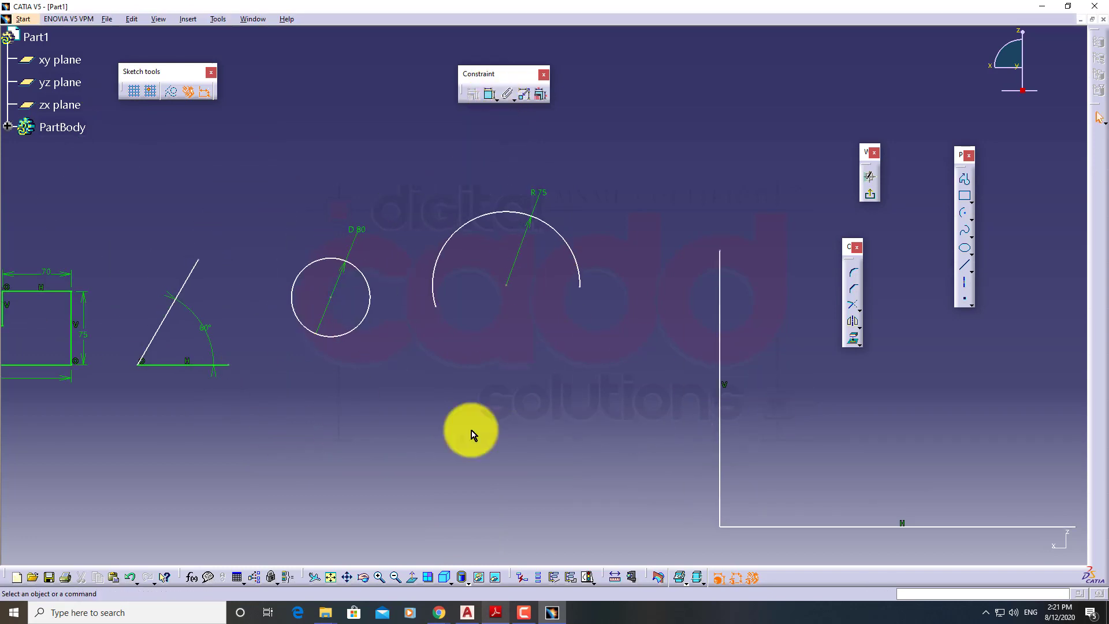
pyautogui.moveTo(471, 433)
pyautogui.mouseDown(button='middle')
pyautogui.moveTo(532, 389)
pyautogui.moveTo(287, 352)
pyautogui.mouseUp(button='middle')
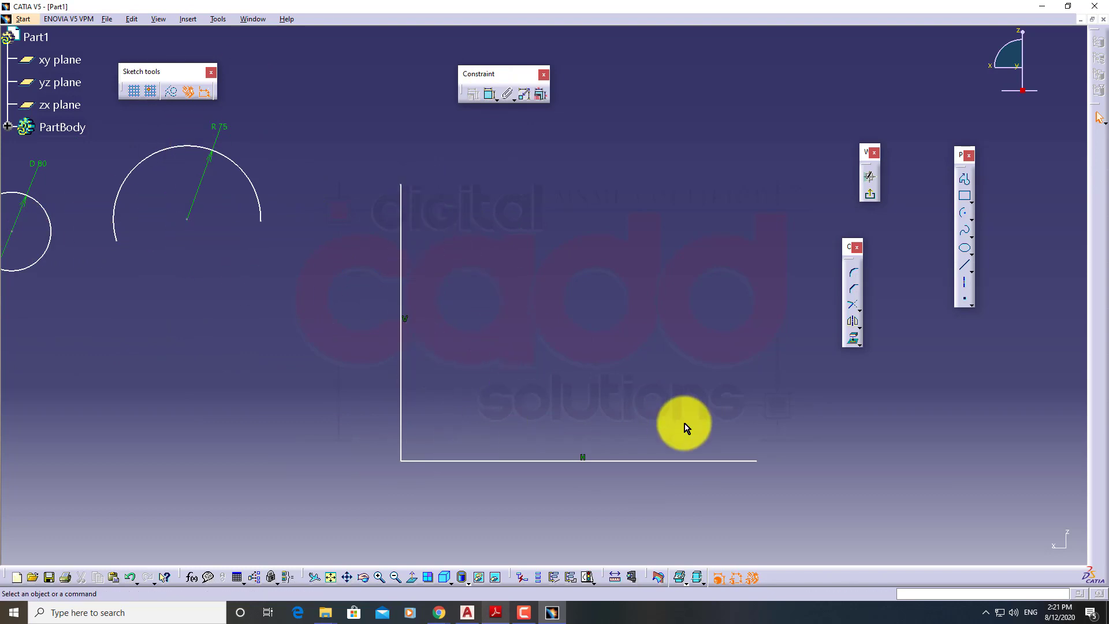
pyautogui.moveTo(607, 379)
pyautogui.mouseDown(button='middle')
pyautogui.moveTo(581, 346)
pyautogui.moveTo(517, 349)
pyautogui.mouseUp(button='middle')
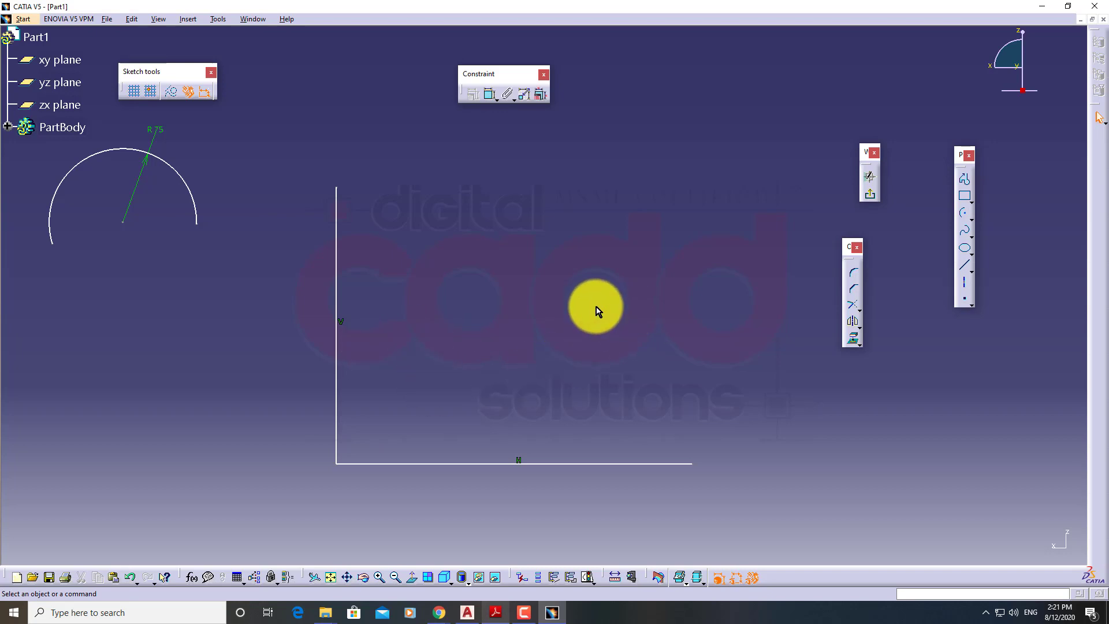
pyautogui.moveTo(594, 306)
pyautogui.mouseDown(button='middle')
pyautogui.moveTo(558, 318)
pyautogui.moveTo(564, 333)
pyautogui.mouseUp(button='middle')
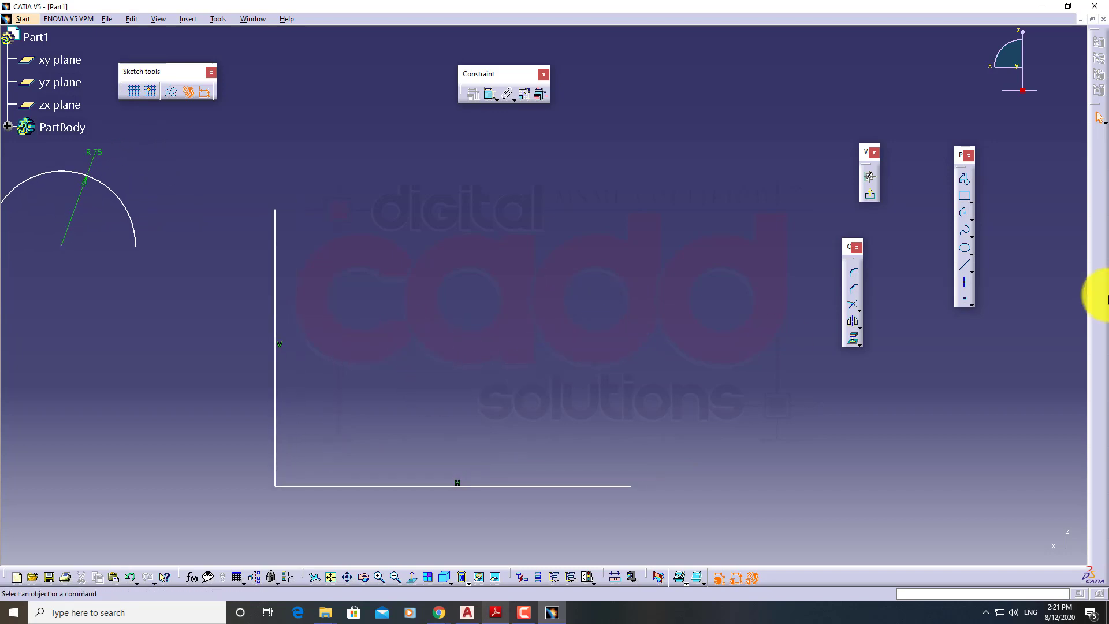
pyautogui.click(973, 221)
pyautogui.click(990, 230)
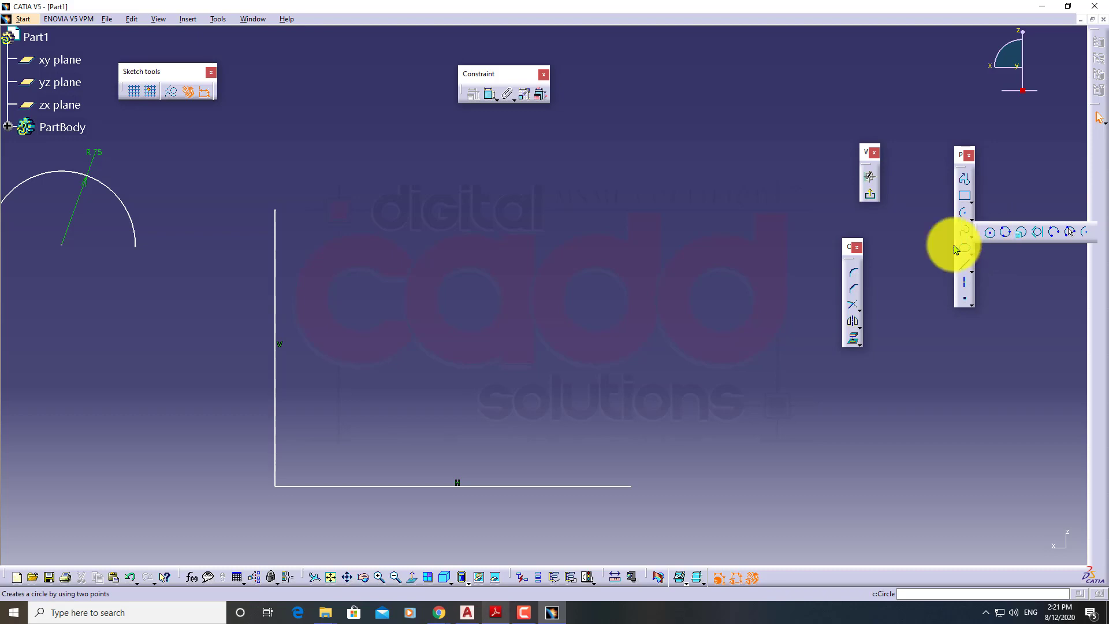
pyautogui.click(519, 300)
pyautogui.click(536, 365)
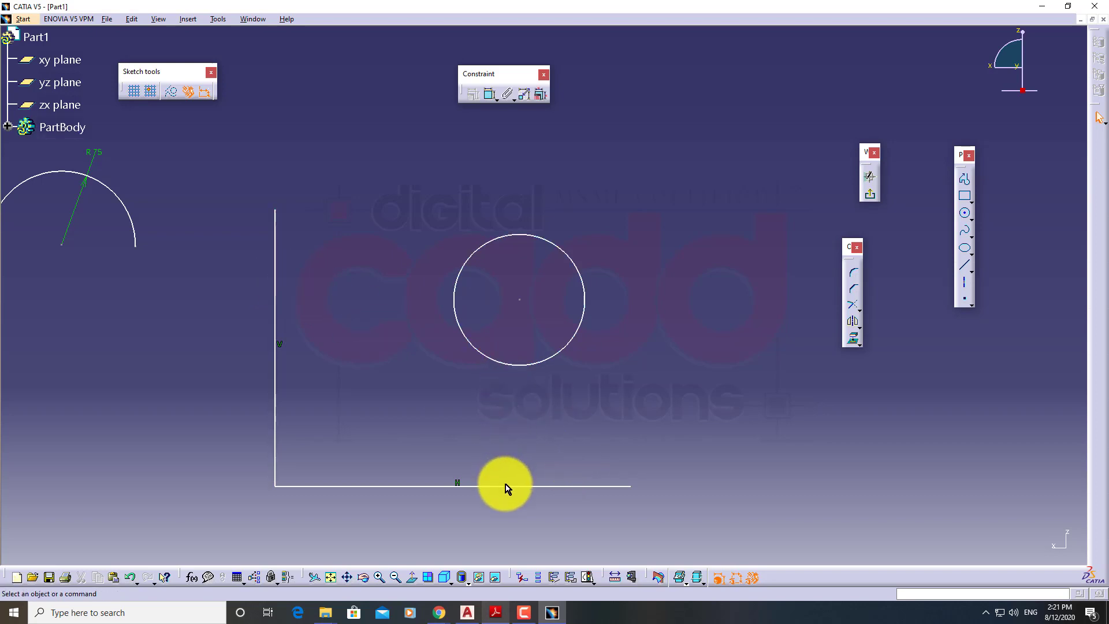
# Step: Apply a Tangency constraint between the new circle and the vertical line instead of a distance dimension
pyautogui.click(492, 95)
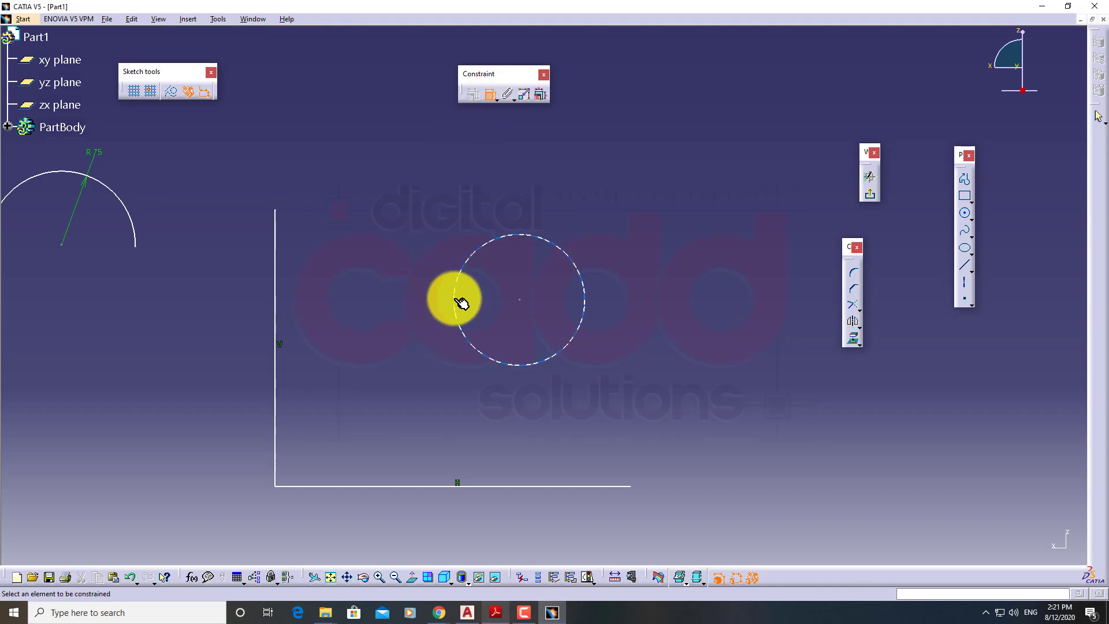
pyautogui.click(455, 299)
pyautogui.click(280, 269)
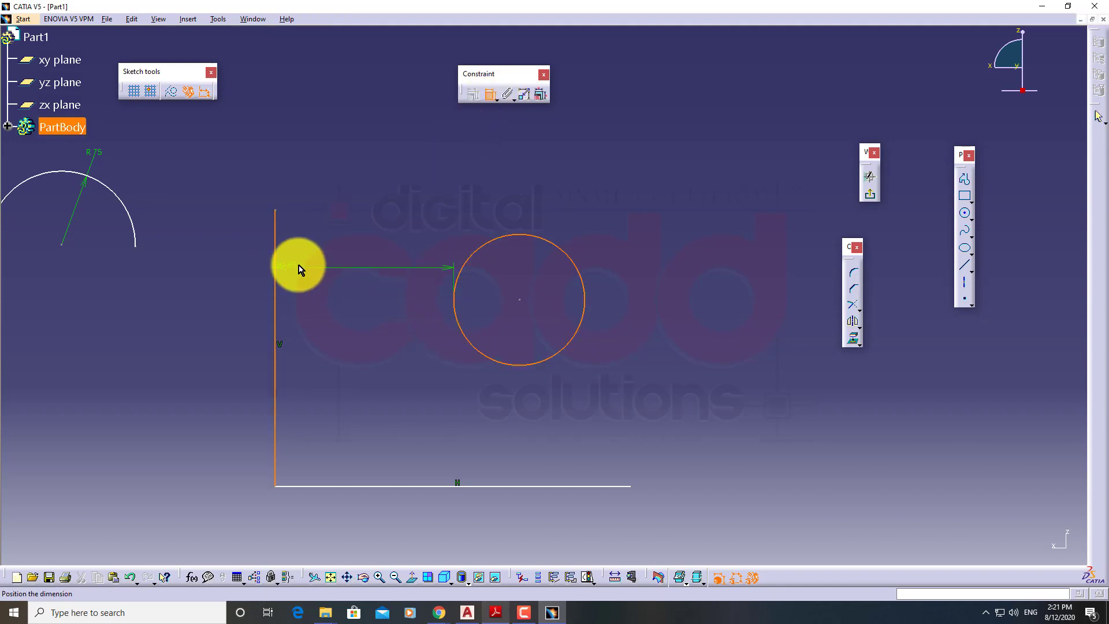
pyautogui.rightClick(377, 164)
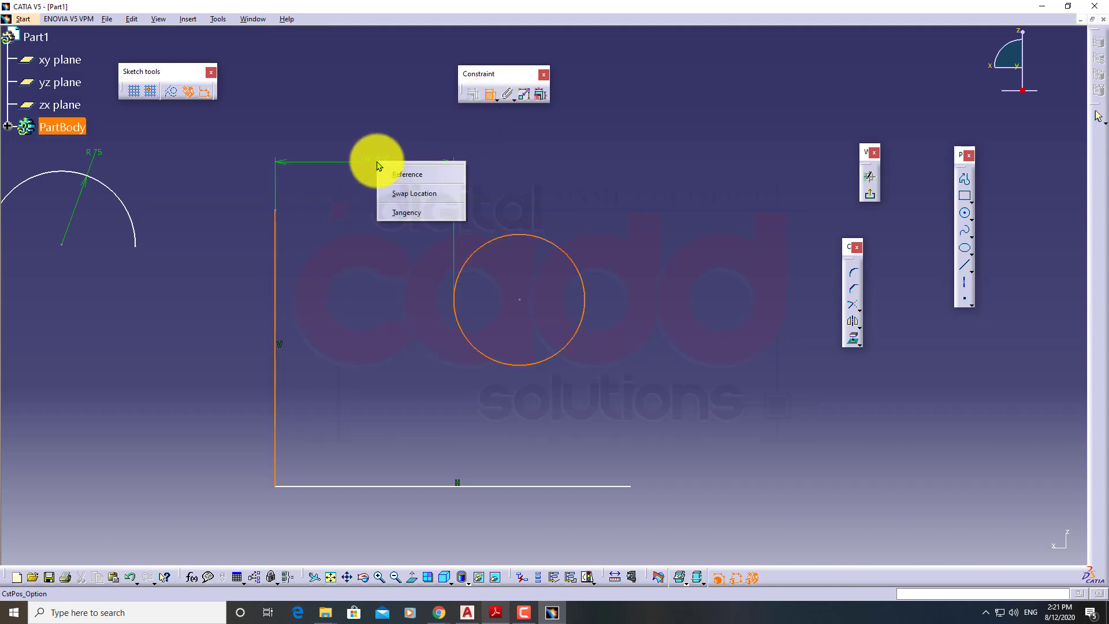
pyautogui.click(406, 213)
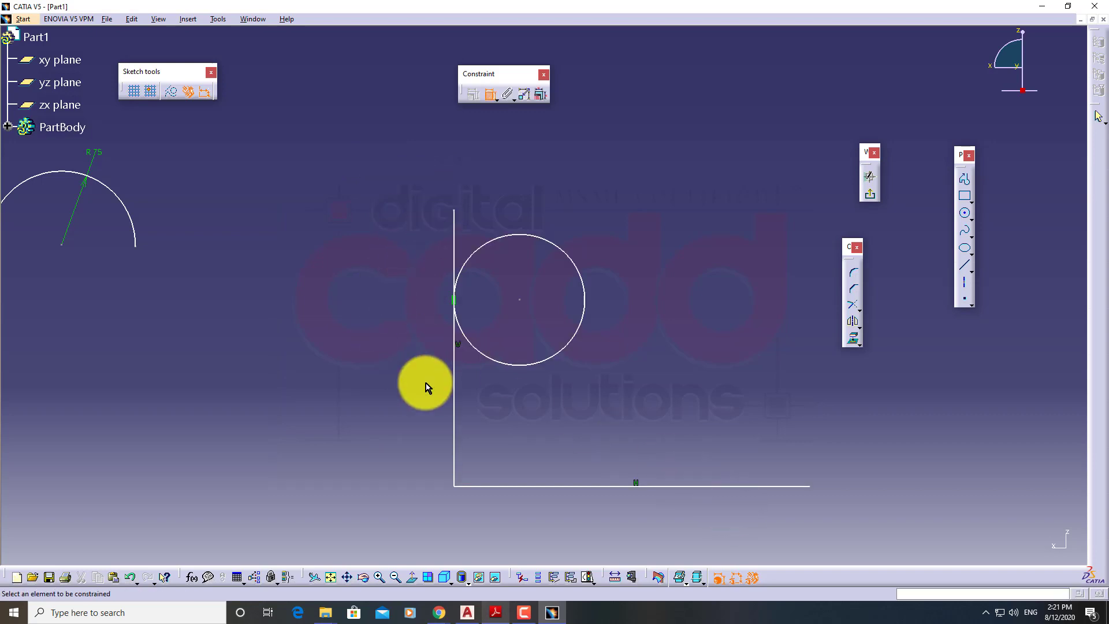
# Step: Apply a Tangency constraint between the new circle and the horizontal line
pyautogui.click(522, 367)
pyautogui.click(555, 486)
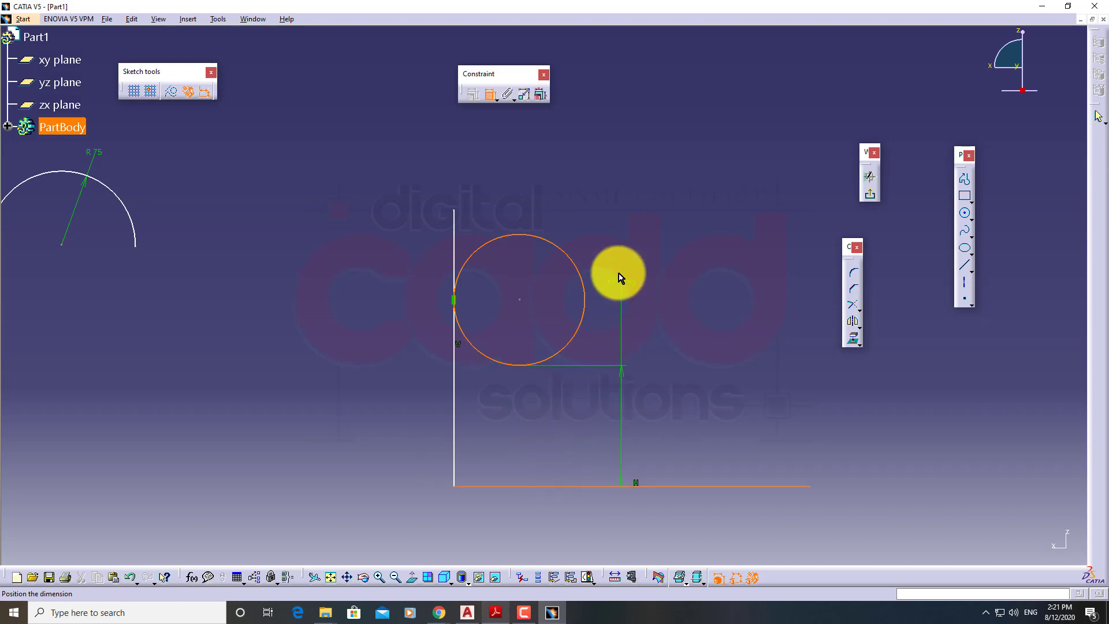
pyautogui.rightClick(621, 272)
pyautogui.click(661, 321)
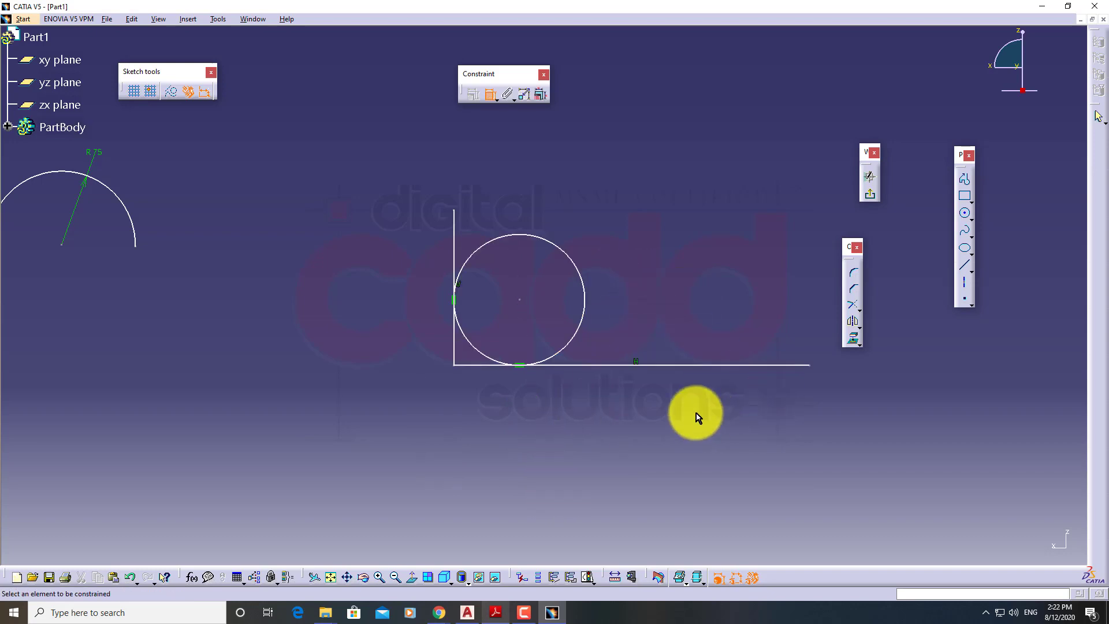
# Step: Dimension the length of the vertical line tangent to the circle and set it to 150 mm
pyautogui.moveTo(696, 413)
pyautogui.mouseDown(button='middle')
pyautogui.moveTo(616, 426)
pyautogui.moveTo(617, 364)
pyautogui.mouseUp(button='middle')
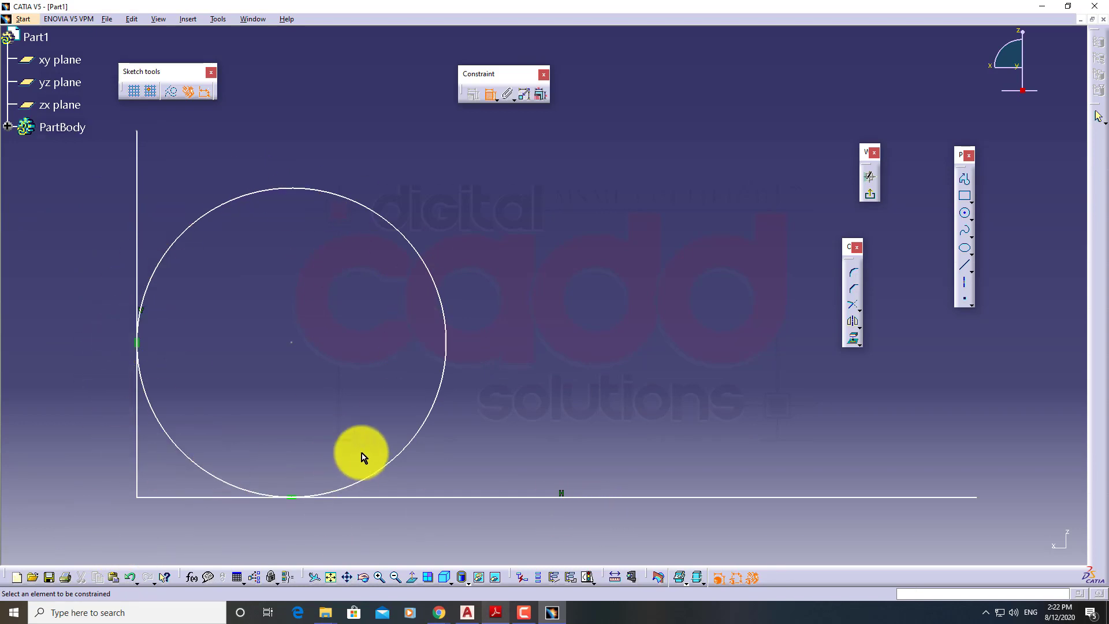
pyautogui.moveTo(562, 379)
pyautogui.mouseDown(button='middle')
pyautogui.moveTo(589, 321)
pyautogui.moveTo(584, 284)
pyautogui.moveTo(616, 304)
pyautogui.mouseUp(button='middle')
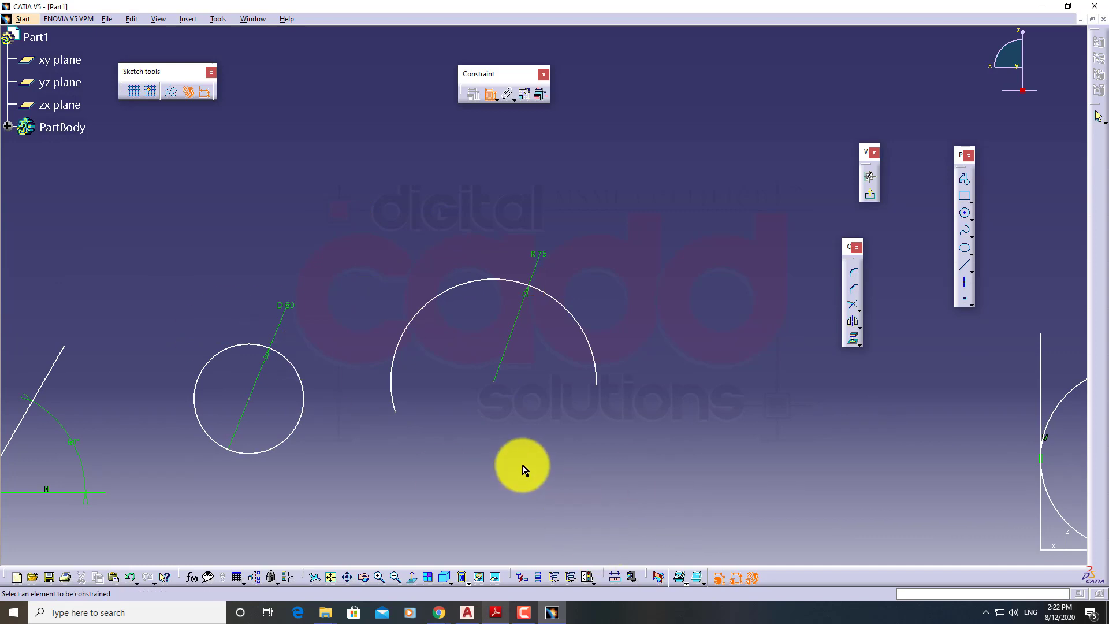
pyautogui.moveTo(537, 372)
pyautogui.mouseDown(button='middle')
pyautogui.moveTo(487, 324)
pyautogui.moveTo(10, 272)
pyautogui.moveTo(17, 287)
pyautogui.mouseUp(button='middle')
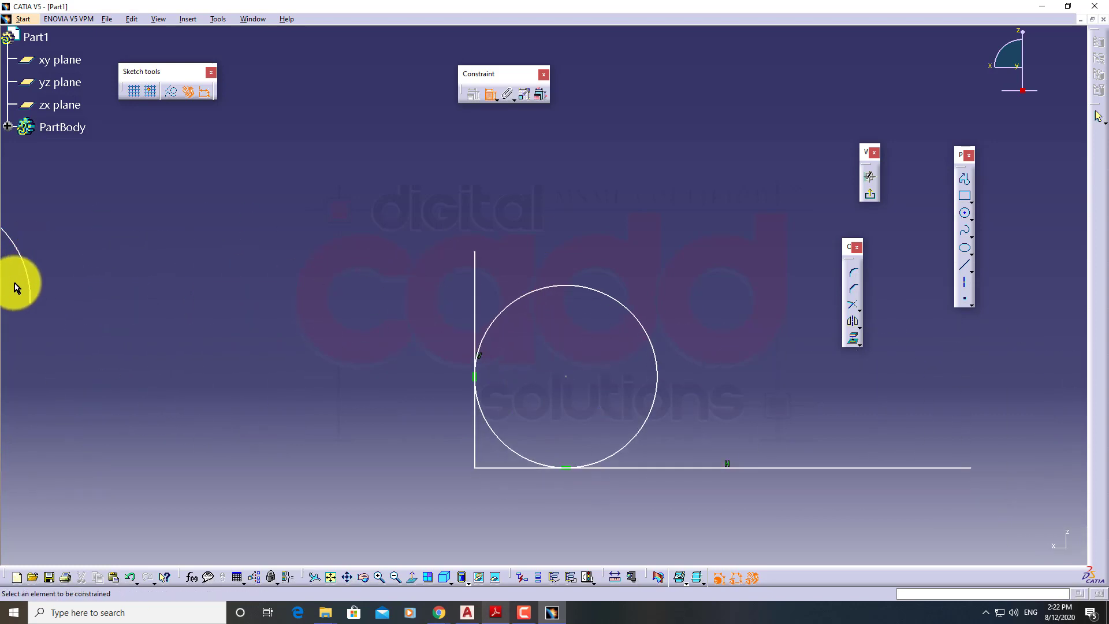
pyautogui.click(476, 295)
pyautogui.click(426, 322)
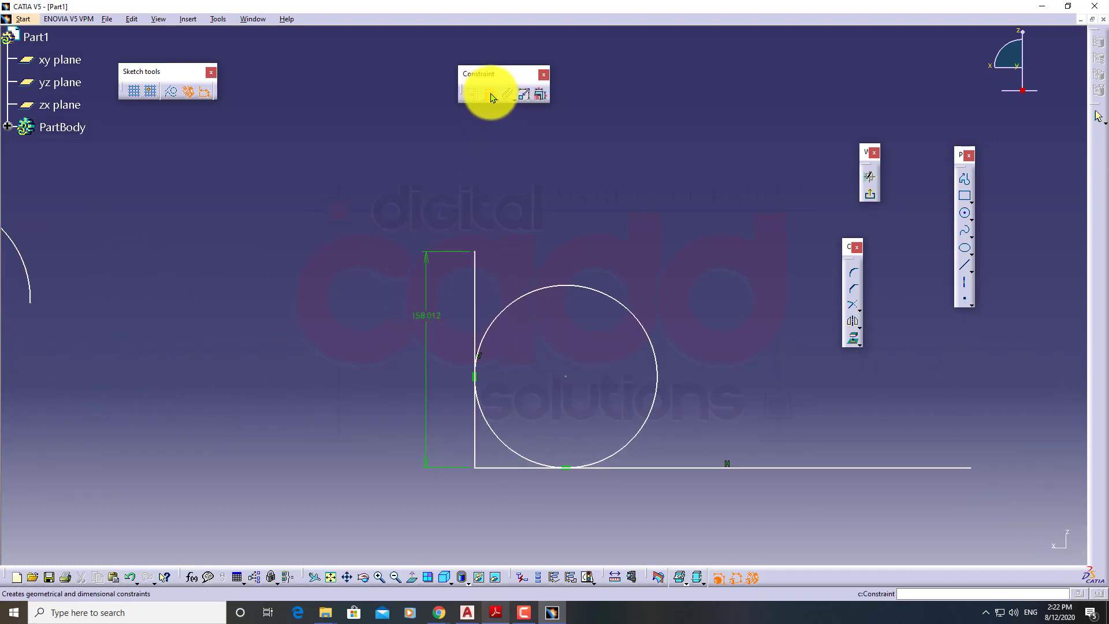
pyautogui.doubleClick(427, 315)
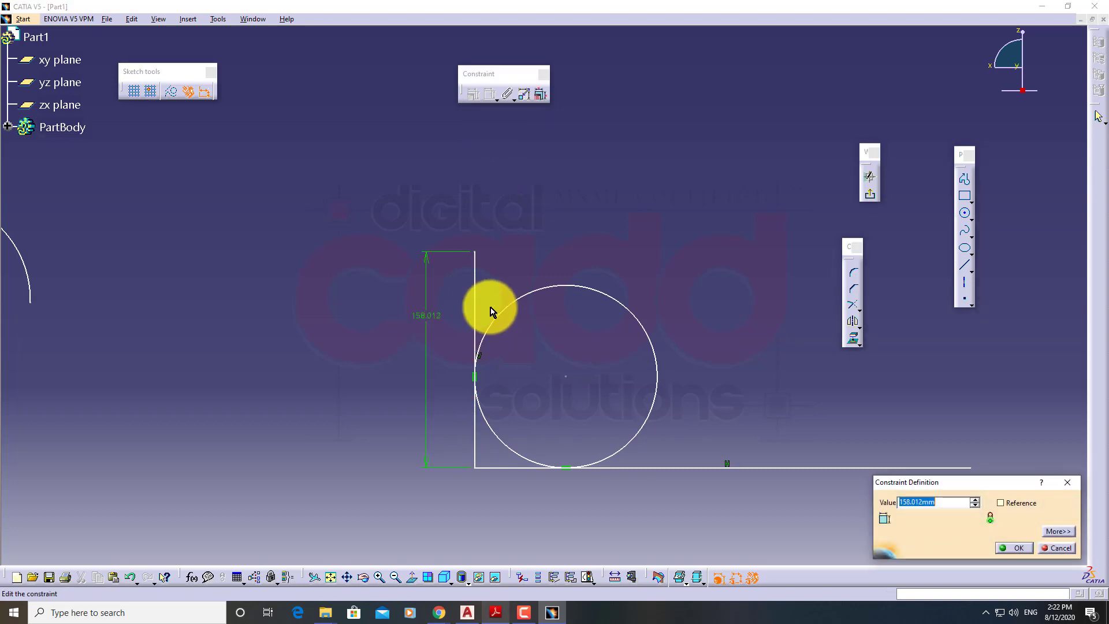
pyautogui.press('Return')
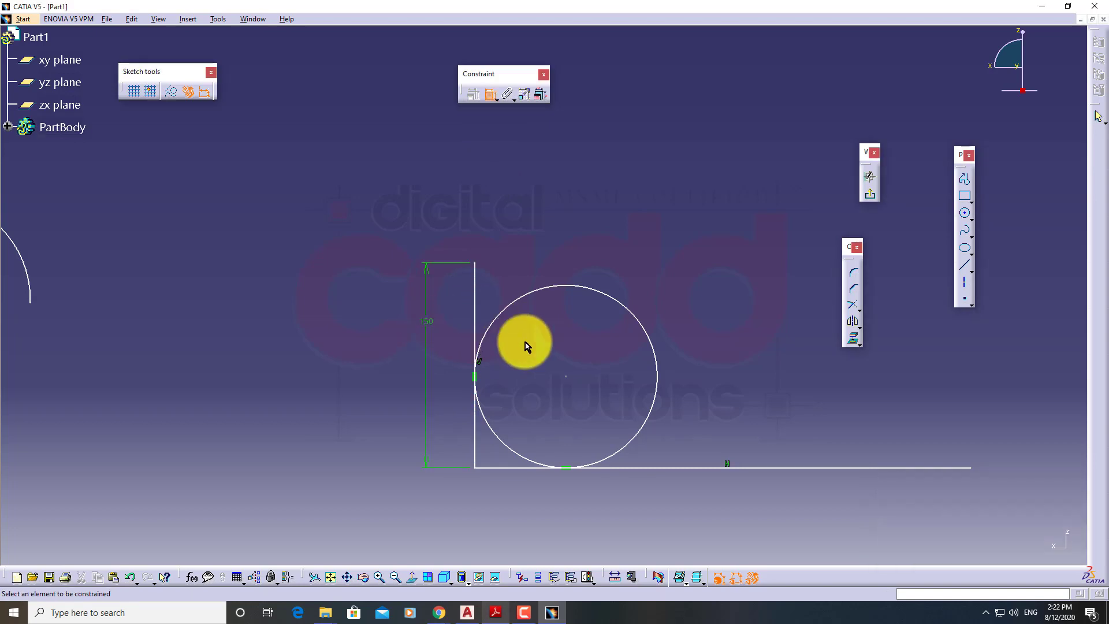
# Step: Dimension the length of the horizontal line below the circle and set it to 300 mm
pyautogui.click(673, 468)
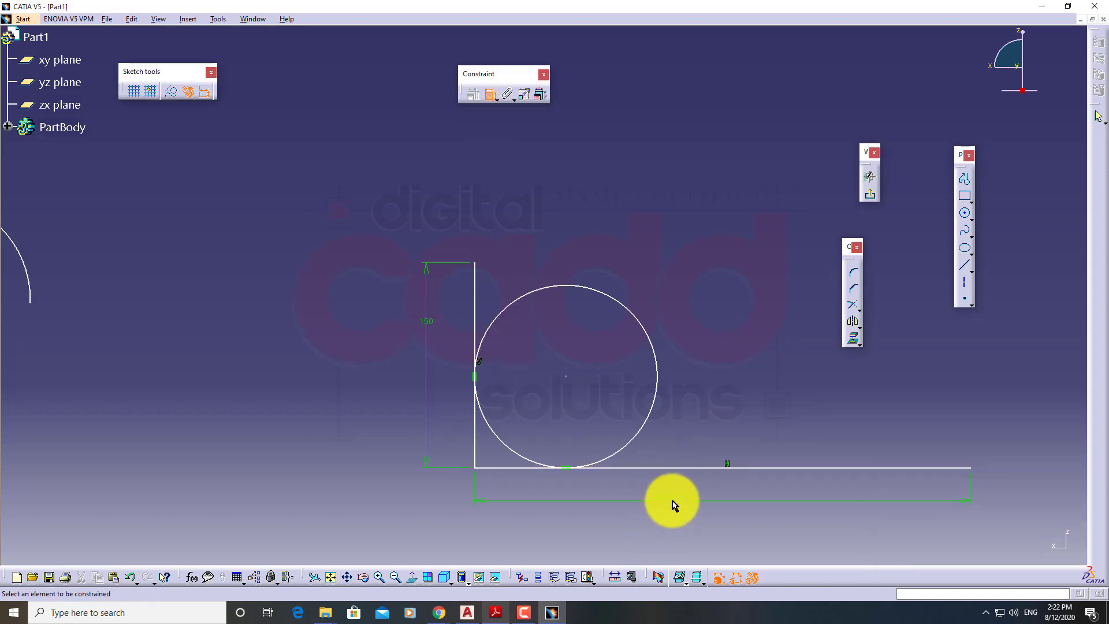
pyautogui.click(672, 500)
pyautogui.doubleClick(669, 498)
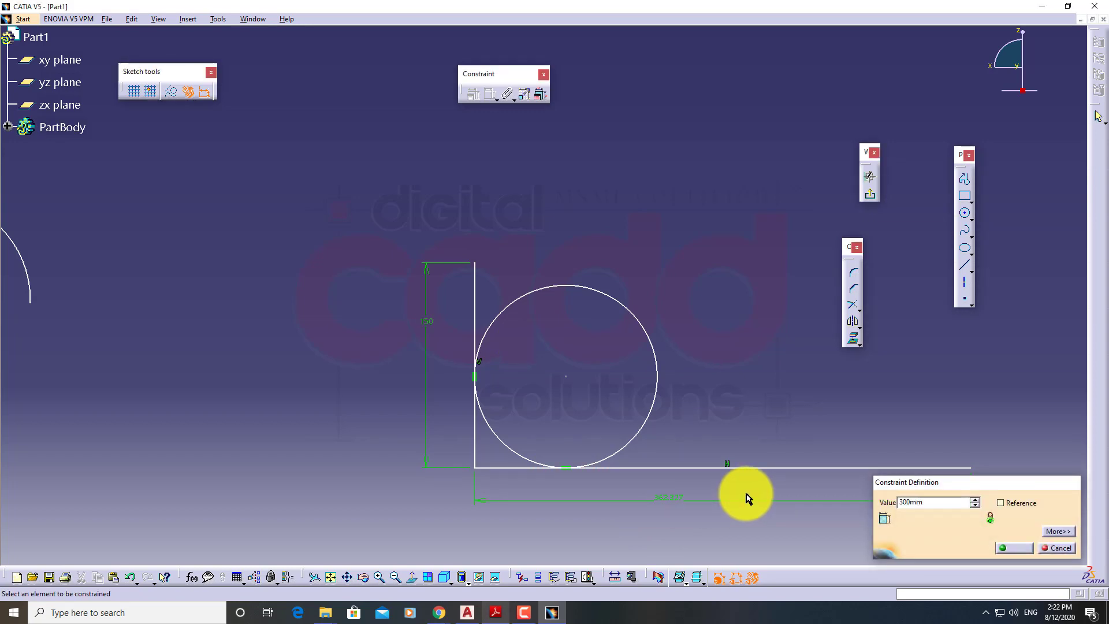
pyautogui.press('Return')
# Step: Dimension the tangent circle's diameter and set it to 140 mm
pyautogui.click(656, 358)
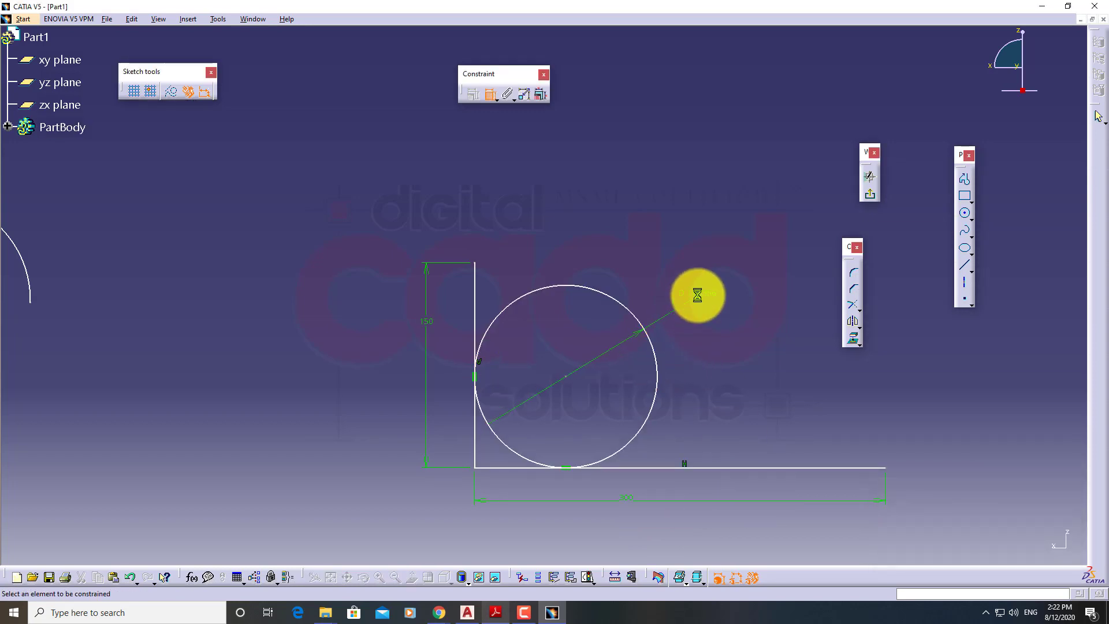
pyautogui.doubleClick(708, 297)
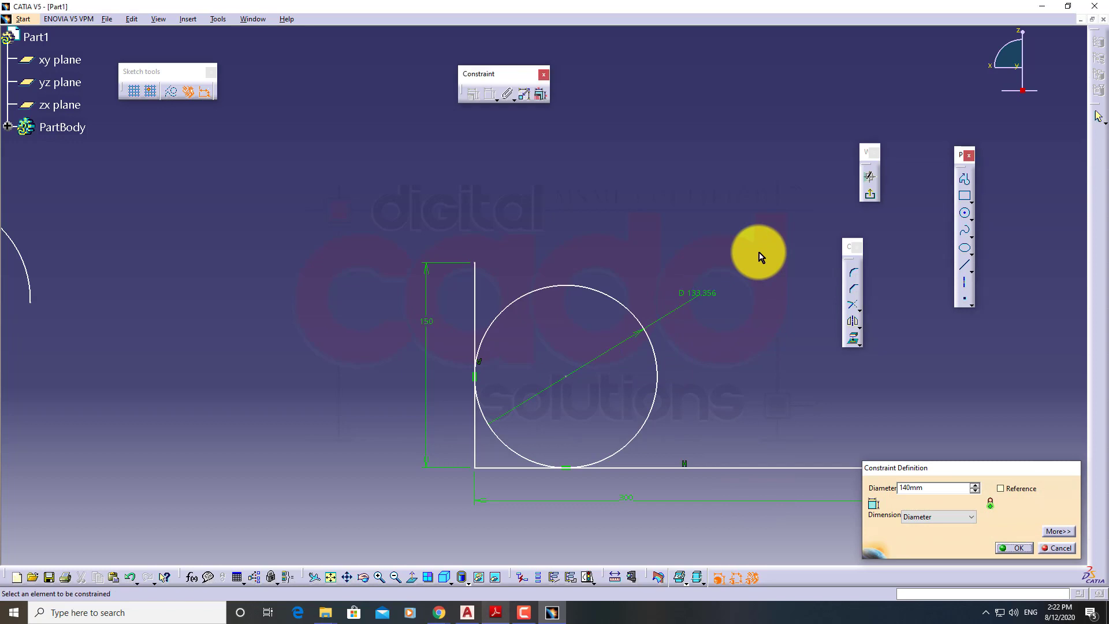
pyautogui.press('Return')
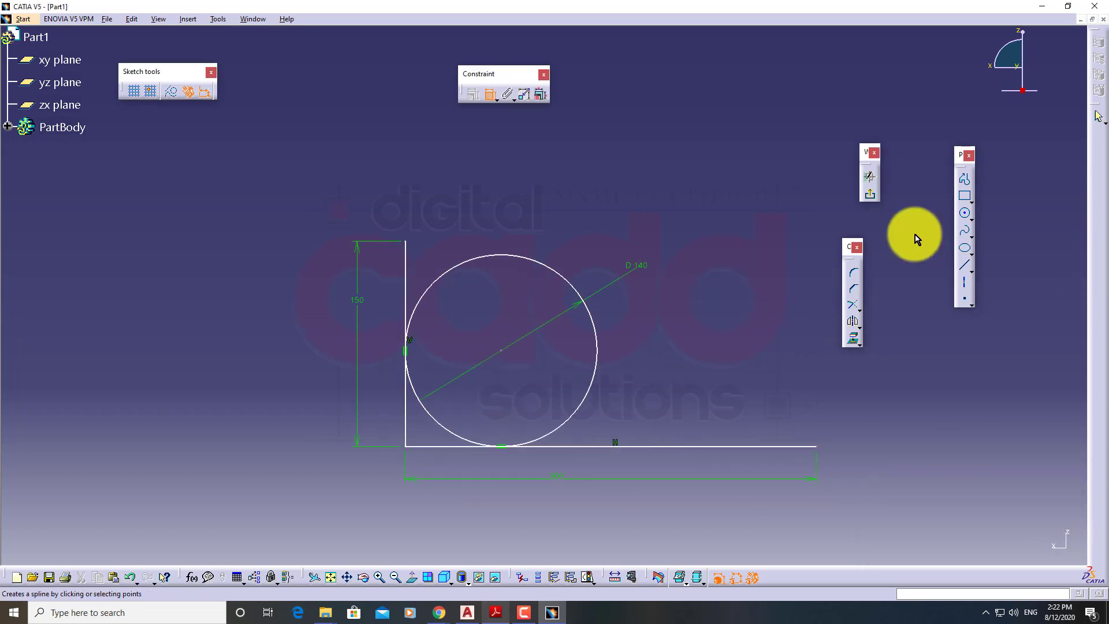
pyautogui.click(529, 262)
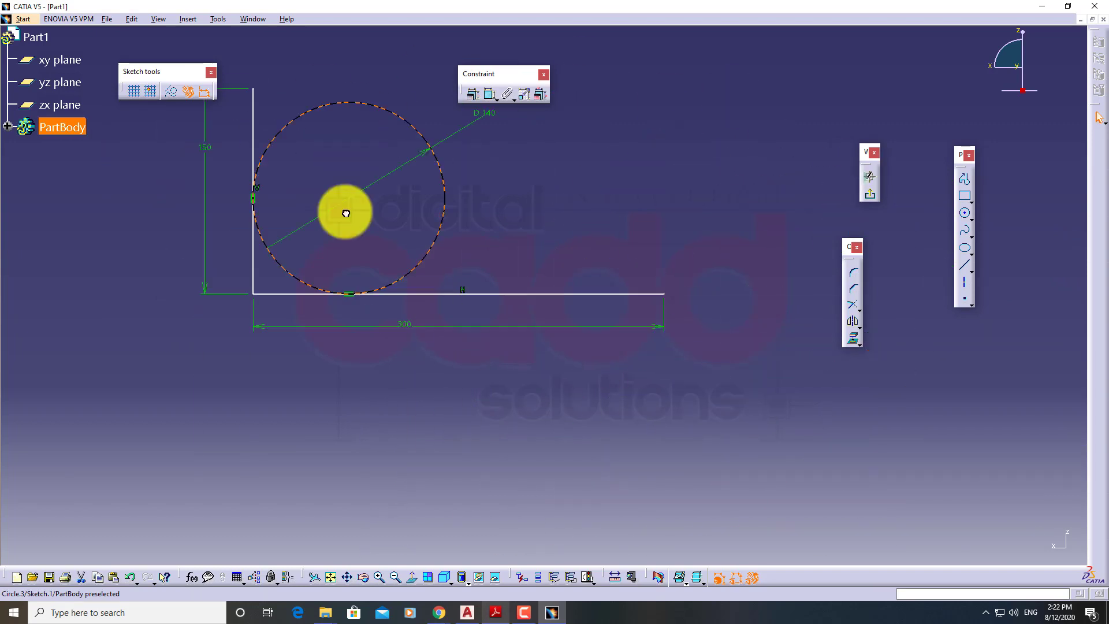
pyautogui.click(408, 265)
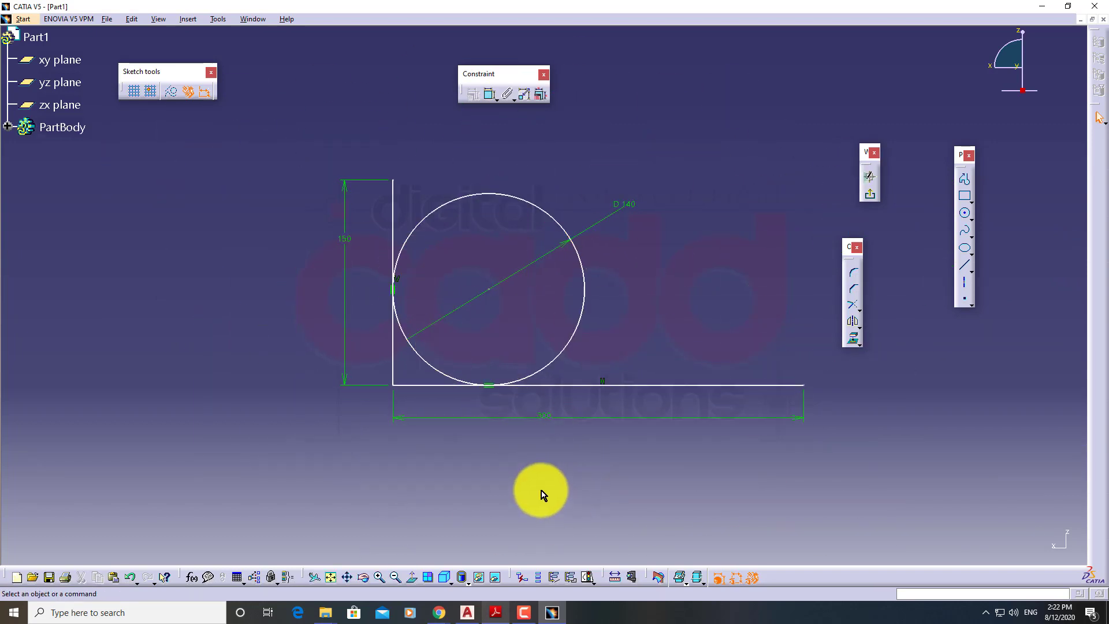
pyautogui.moveTo(579, 324)
pyautogui.mouseDown()
pyautogui.moveTo(752, 206)
pyautogui.moveTo(508, 300)
pyautogui.moveTo(514, 278)
pyautogui.mouseUp()
pyautogui.click(621, 260)
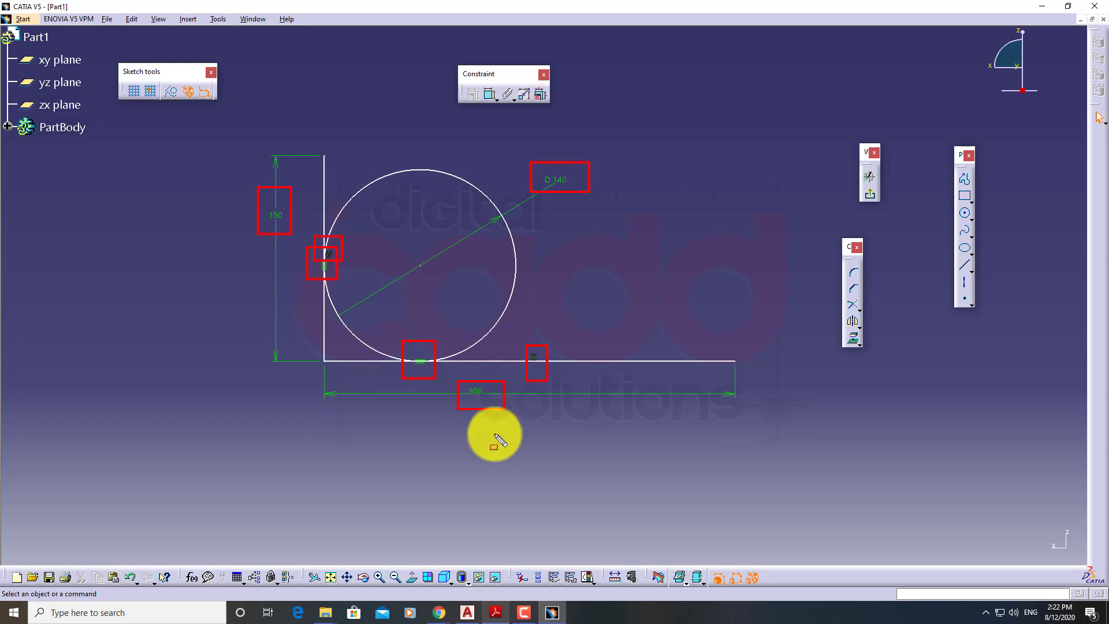
pyautogui.press('Escape')
# Step: Move the 80 mm circle to the empty area above the notched profile's upper-right corner
pyautogui.moveTo(494, 443)
pyautogui.mouseDown(button='middle')
pyautogui.moveTo(415, 425)
pyautogui.moveTo(510, 413)
pyautogui.moveTo(376, 336)
pyautogui.moveTo(428, 404)
pyautogui.mouseUp(button='middle')
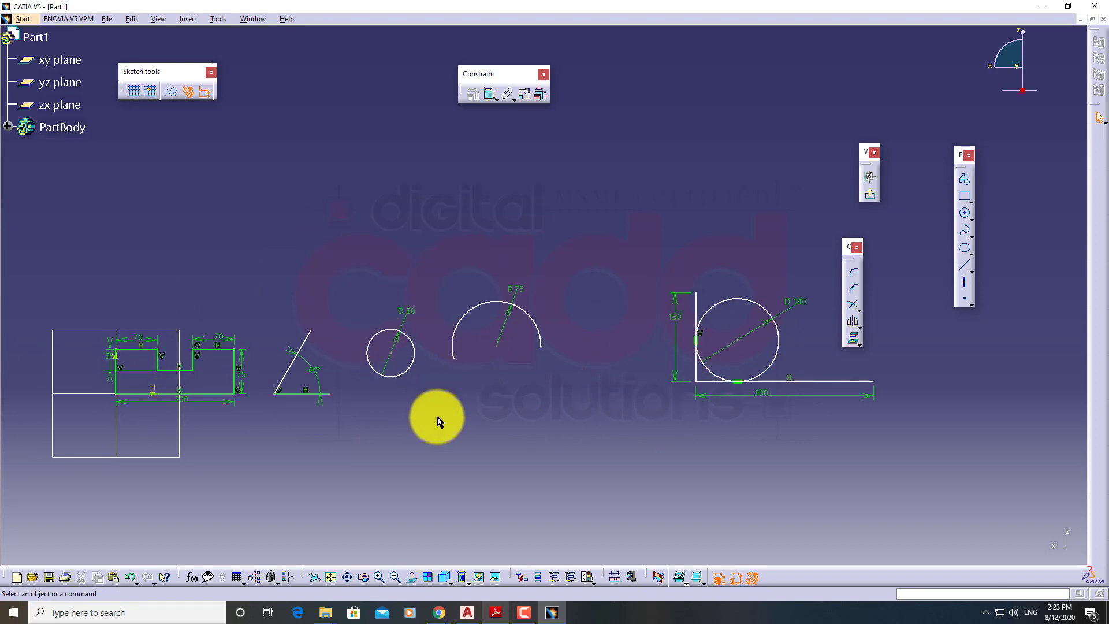
pyautogui.moveTo(444, 416)
pyautogui.mouseDown(button='middle')
pyautogui.moveTo(547, 412)
pyautogui.moveTo(551, 399)
pyautogui.mouseUp(button='middle')
pyautogui.click(552, 409)
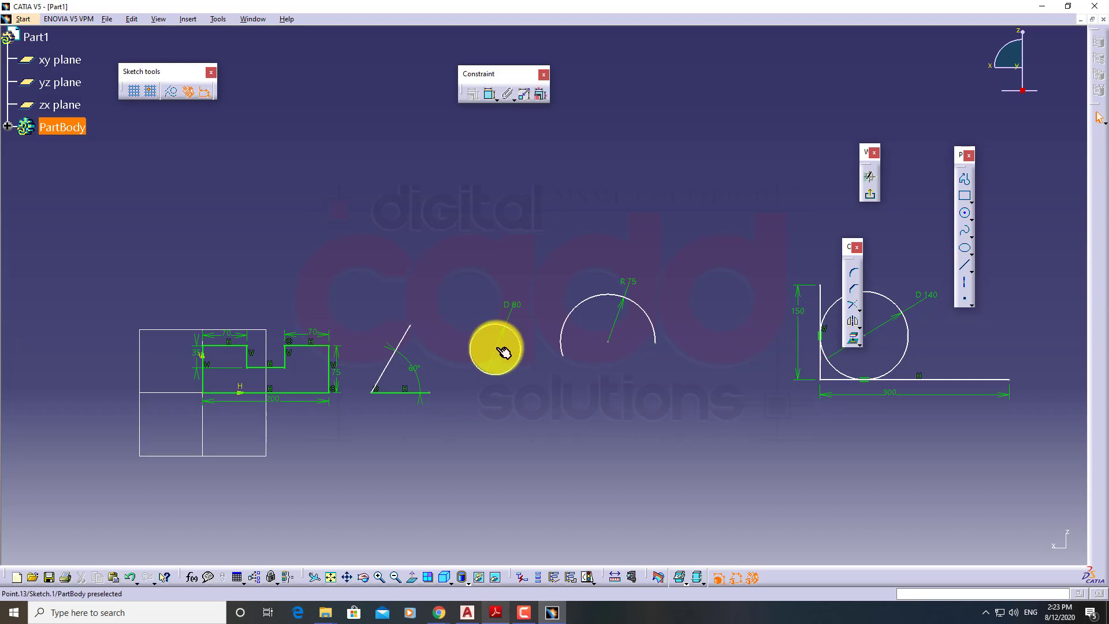
pyautogui.moveTo(488, 353); pyautogui.dragTo(338, 172)
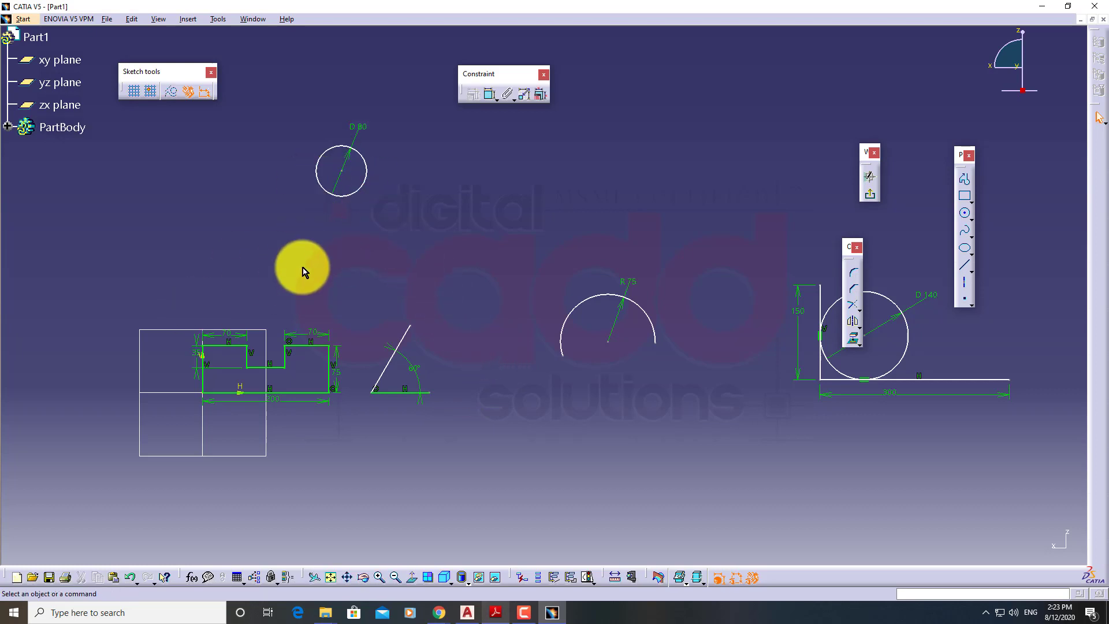
pyautogui.moveTo(302, 272)
pyautogui.mouseDown(button='middle')
pyautogui.moveTo(371, 306)
pyautogui.moveTo(370, 297)
pyautogui.mouseUp(button='middle')
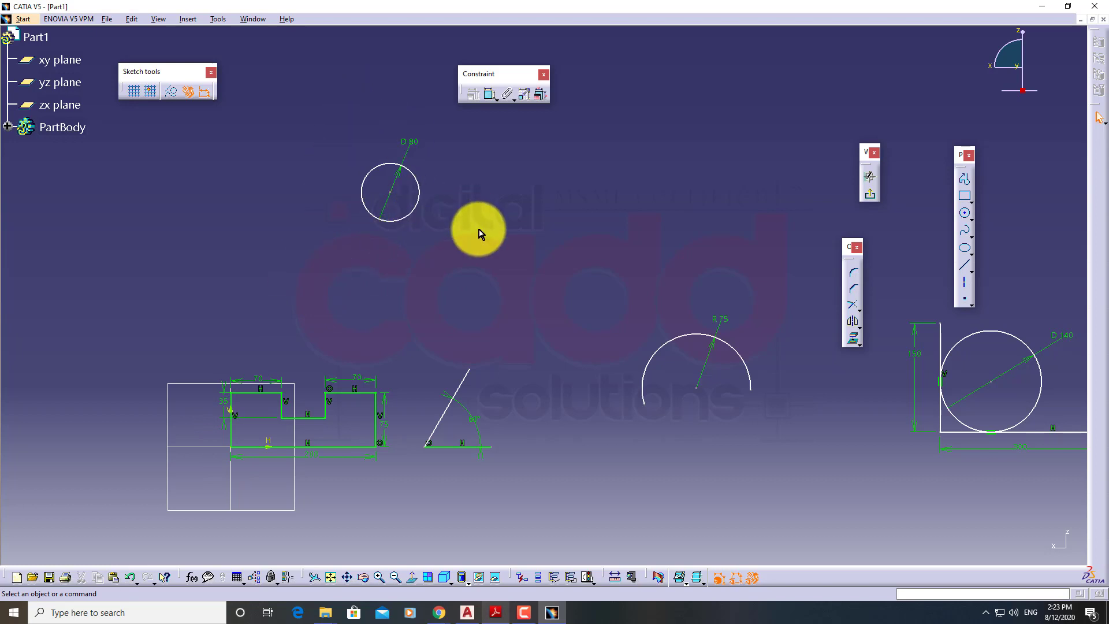
# Step: Dimension the vertical distance from the notched profile's bottom edge to the 80 mm circle's centre and set it to 350 mm
pyautogui.click(488, 95)
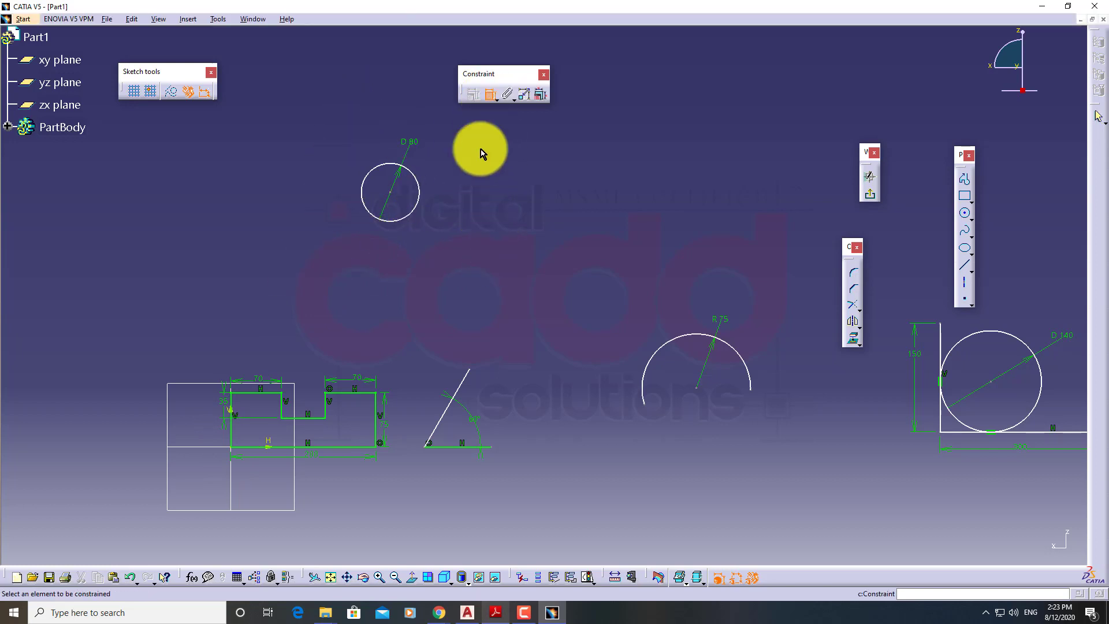
pyautogui.click(254, 448)
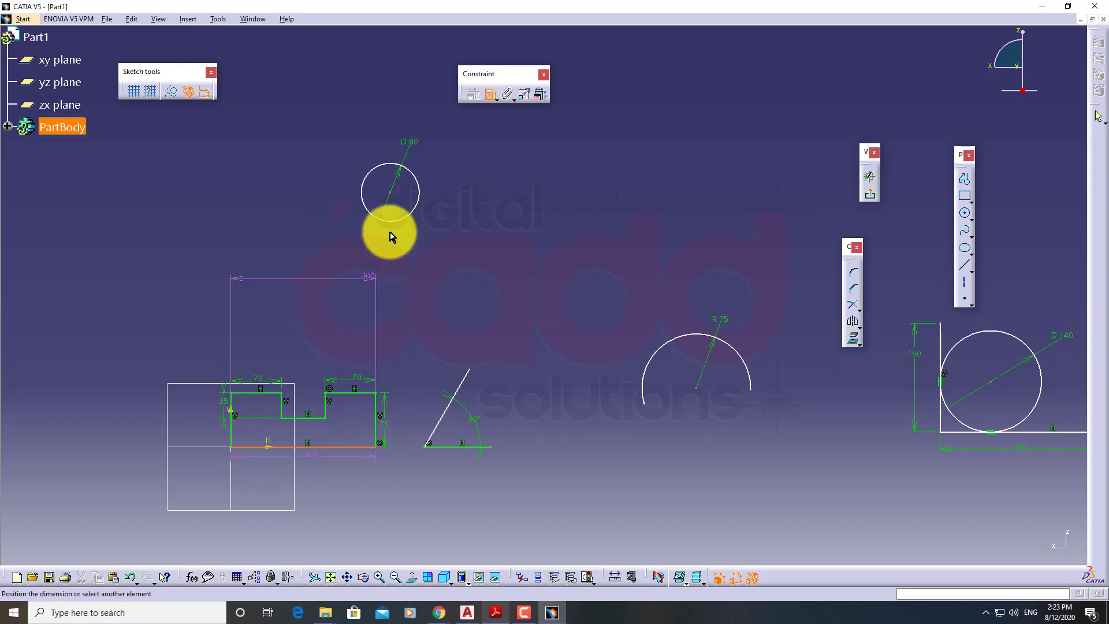
pyautogui.click(397, 196)
pyautogui.doubleClick(214, 316)
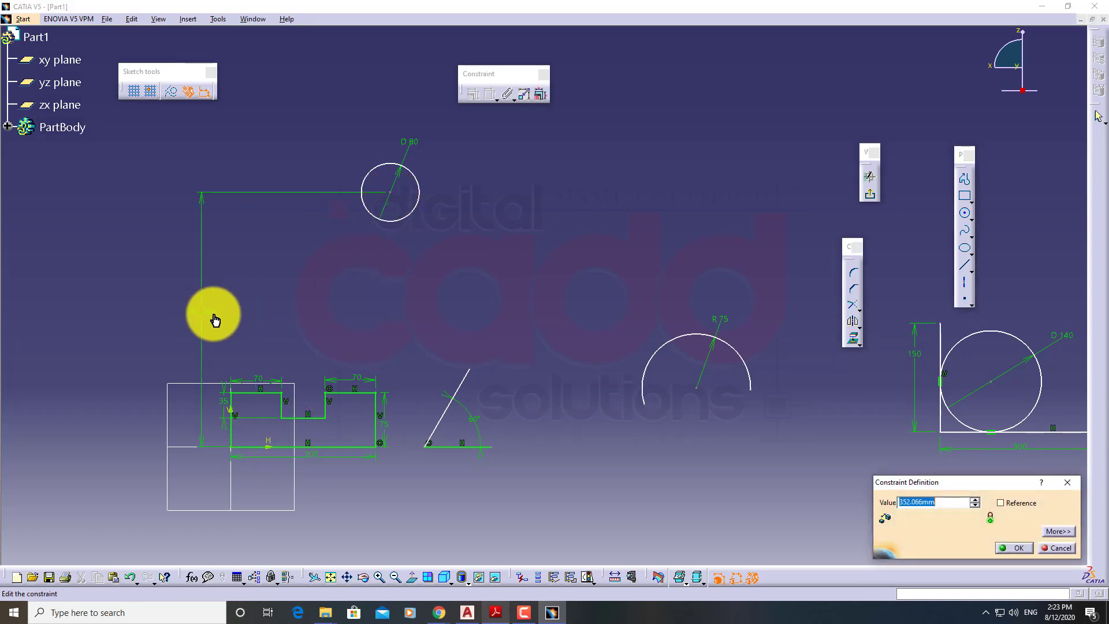
pyautogui.press('Return')
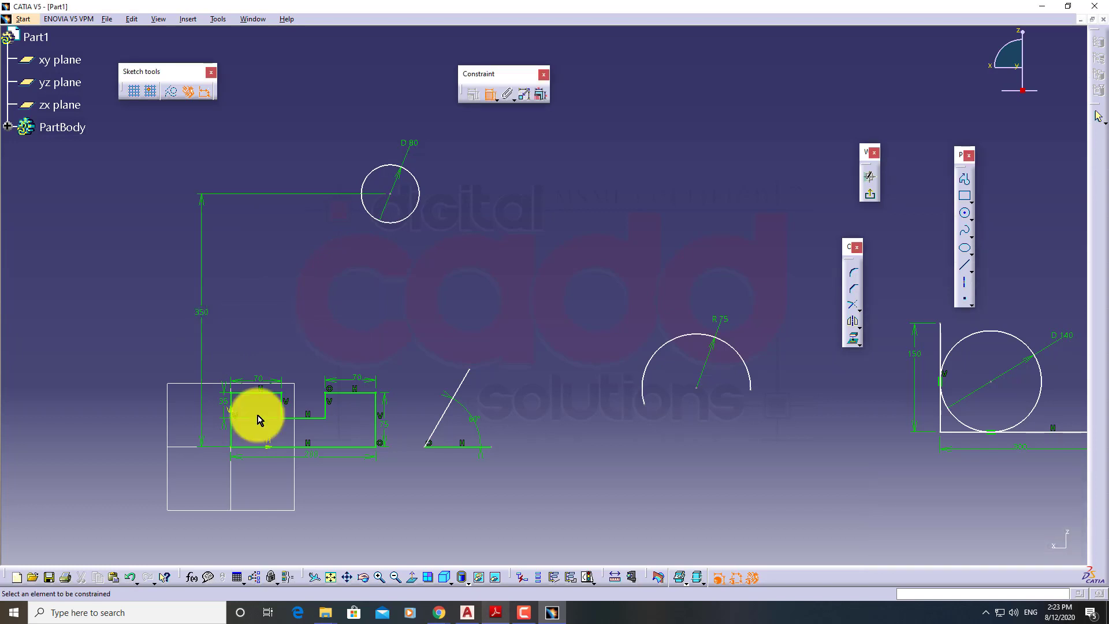
# Step: Set the horizontal distance from the notched profile's left edge to the 80 mm circle's centre to 230 mm, and try to move the circle
pyautogui.click(233, 424)
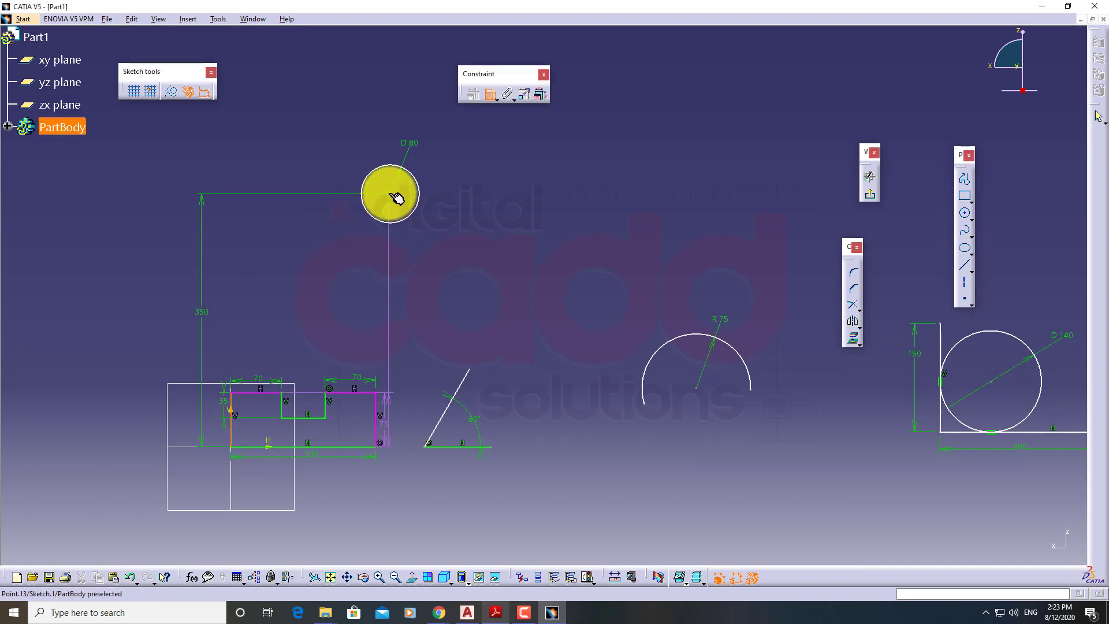
pyautogui.click(397, 197)
pyautogui.click(332, 105)
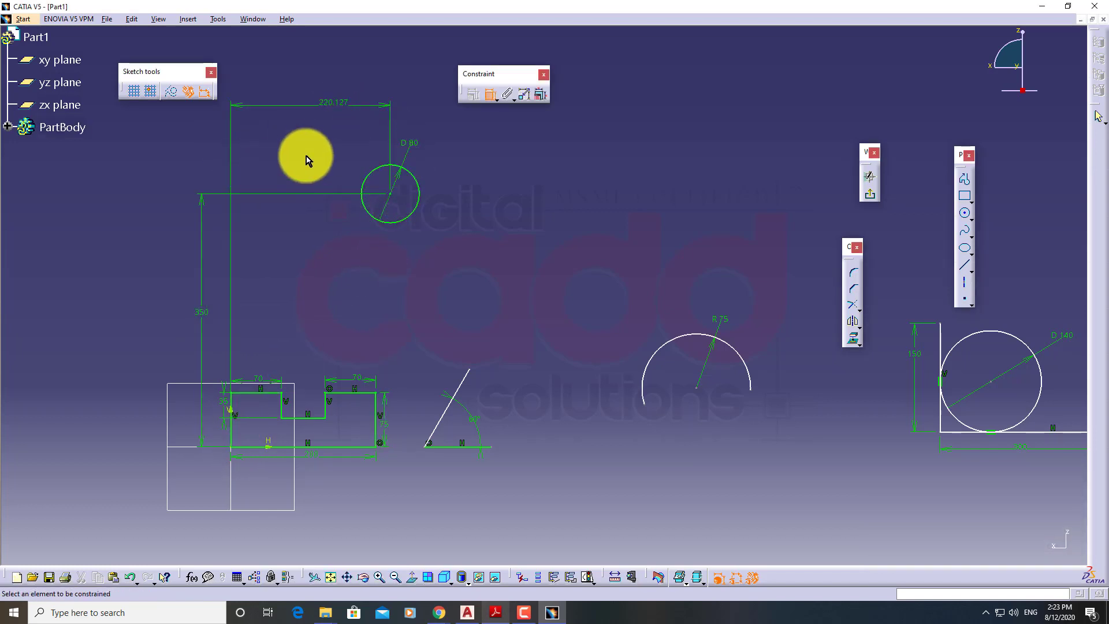
pyautogui.doubleClick(347, 104)
pyautogui.press('Return')
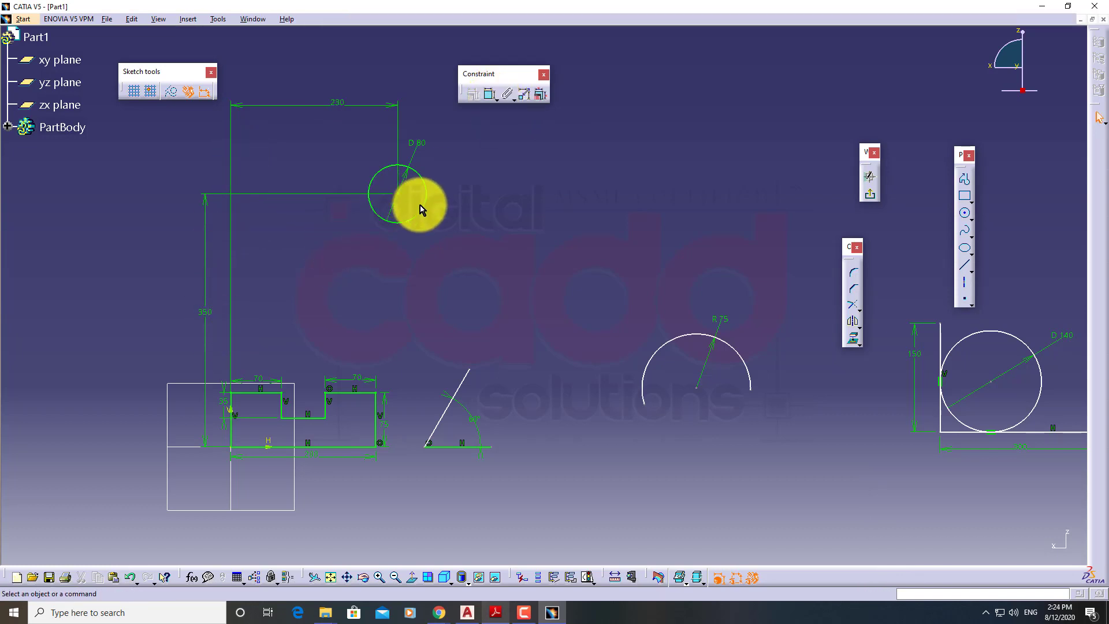
pyautogui.moveTo(427, 198); pyautogui.dragTo(501, 257)
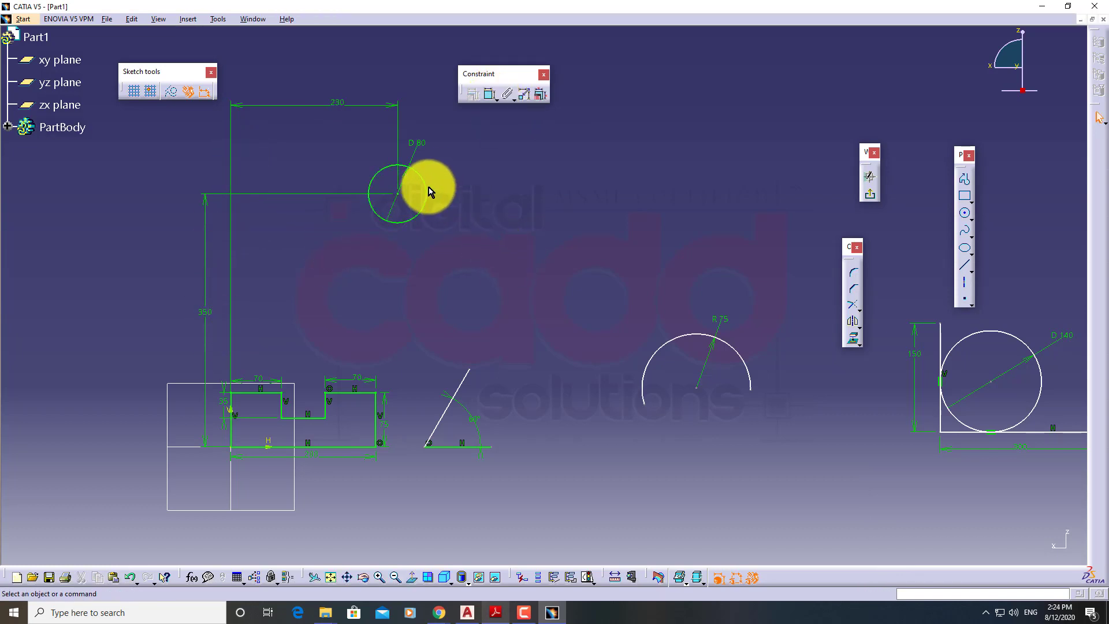
pyautogui.moveTo(425, 187); pyautogui.dragTo(503, 274)
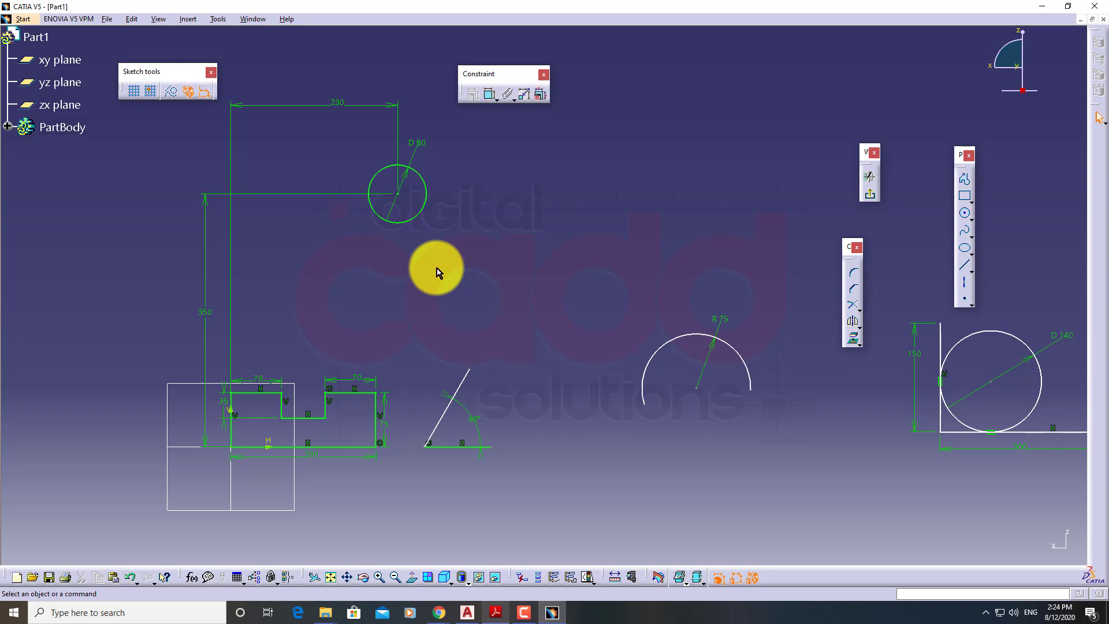
# Step: Draw a circle about 194 mm in diameter and a rectangle about 146 mm high in the empty area beyond the tangent circle
pyautogui.moveTo(480, 414); pyautogui.dragTo(220, 376, button='middle')
pyautogui.moveTo(655, 259); pyautogui.dragTo(396, 285, button='middle')
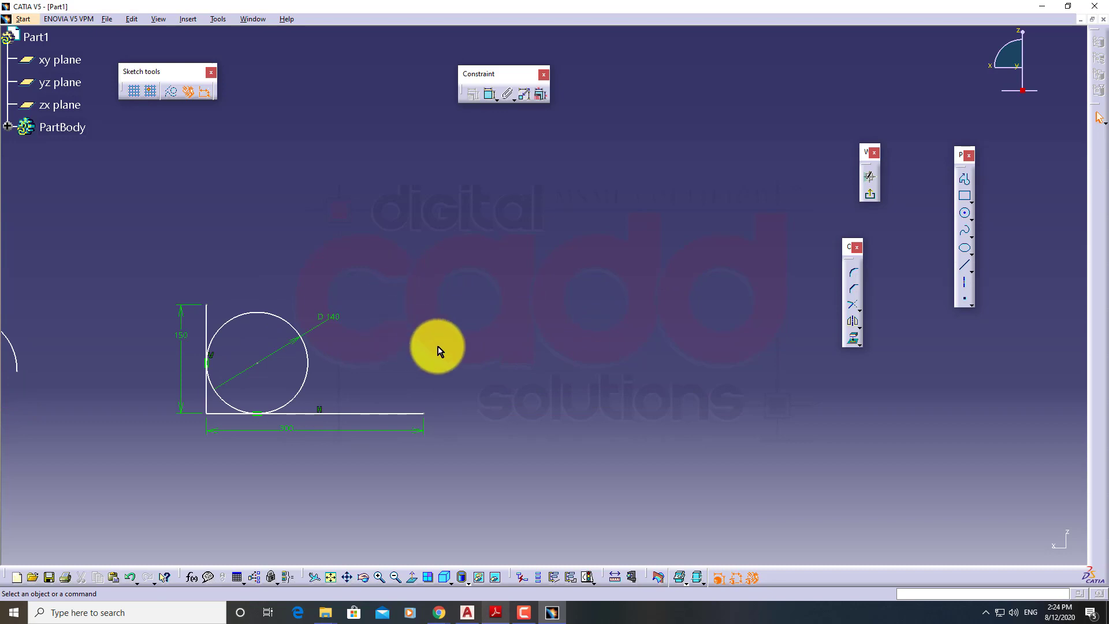
pyautogui.click(964, 213)
pyautogui.click(566, 278)
pyautogui.click(582, 346)
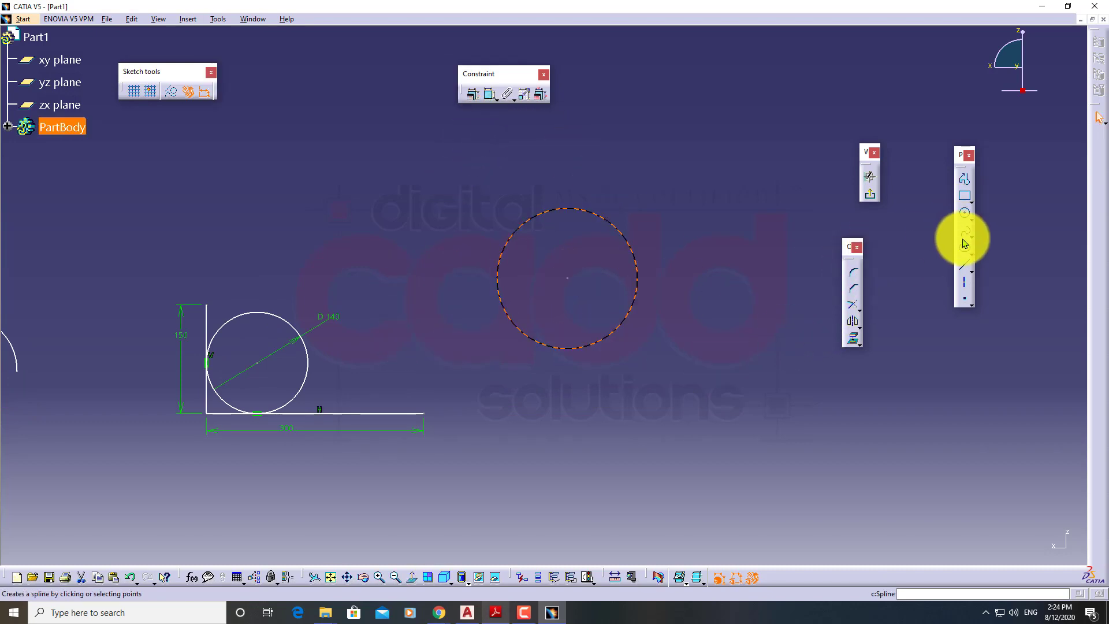
pyautogui.click(964, 197)
pyautogui.click(790, 225)
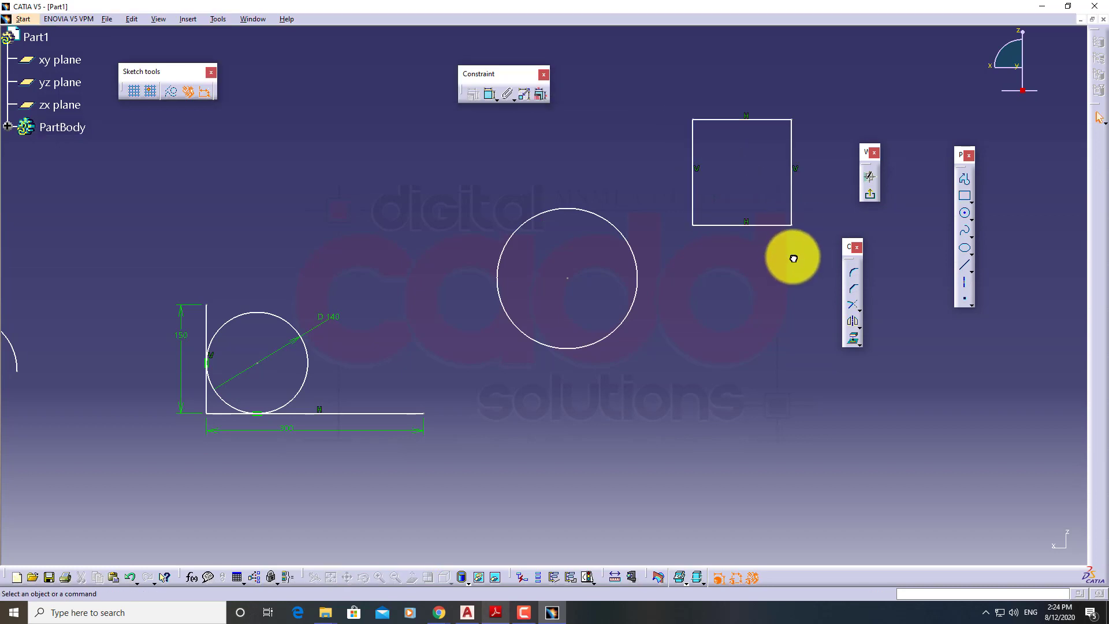
# Step: Apply Length, Radius / Diameter, Tangency and Vertical constraints to the rectangle's left side and the new circle, leaving Distance off
pyautogui.moveTo(785, 260); pyautogui.dragTo(637, 377, button='middle')
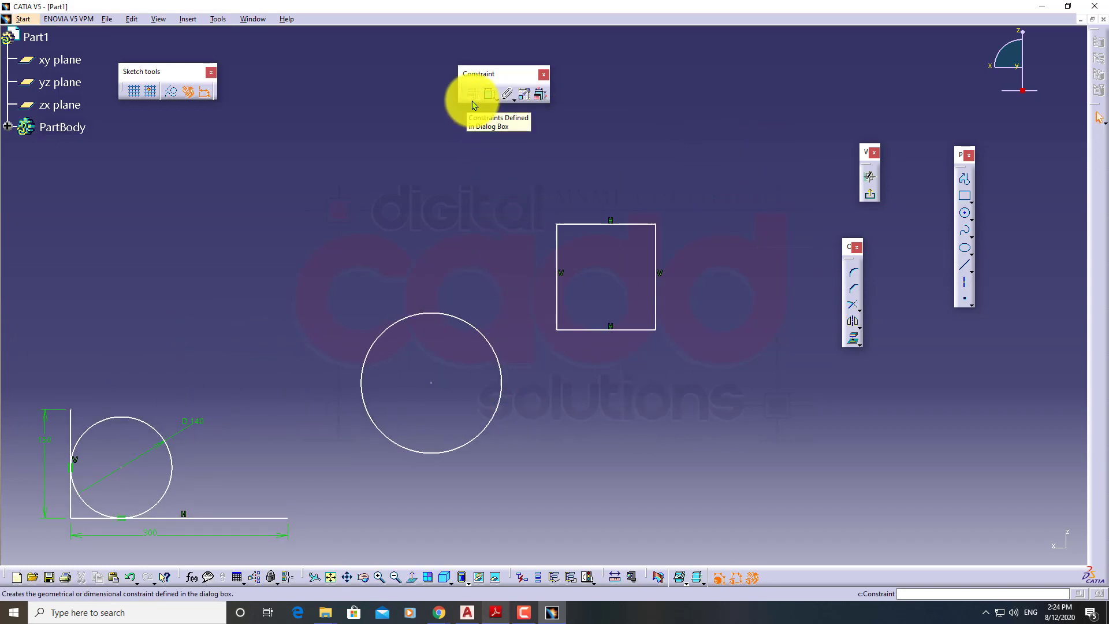
pyautogui.click(561, 312)
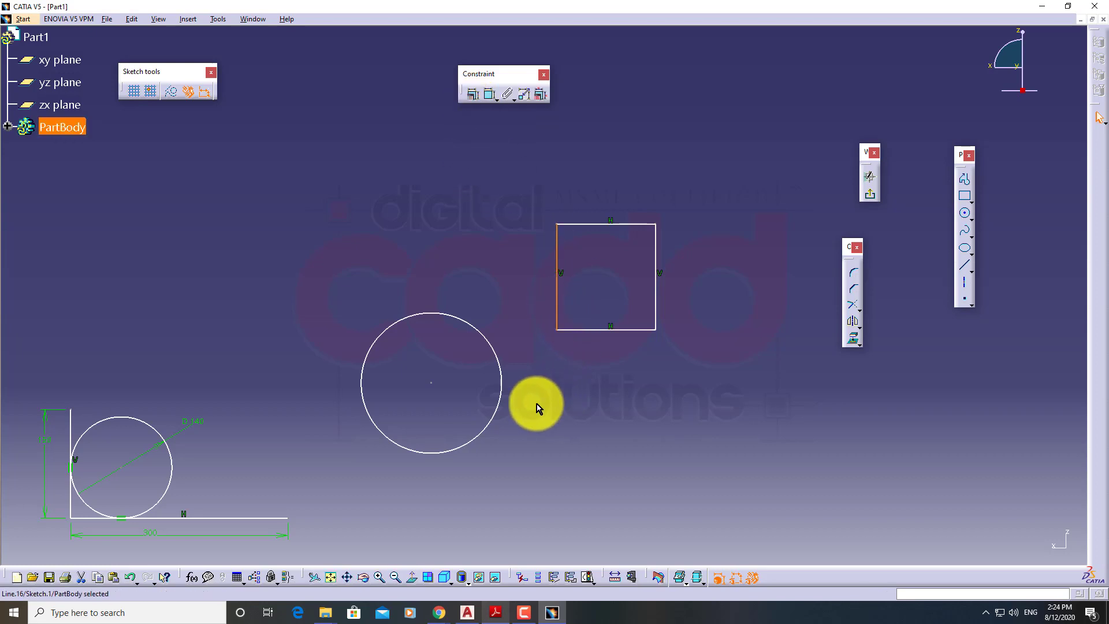
pyautogui.keyDown('ctrl'); pyautogui.click(508, 393); pyautogui.keyUp('ctrl')
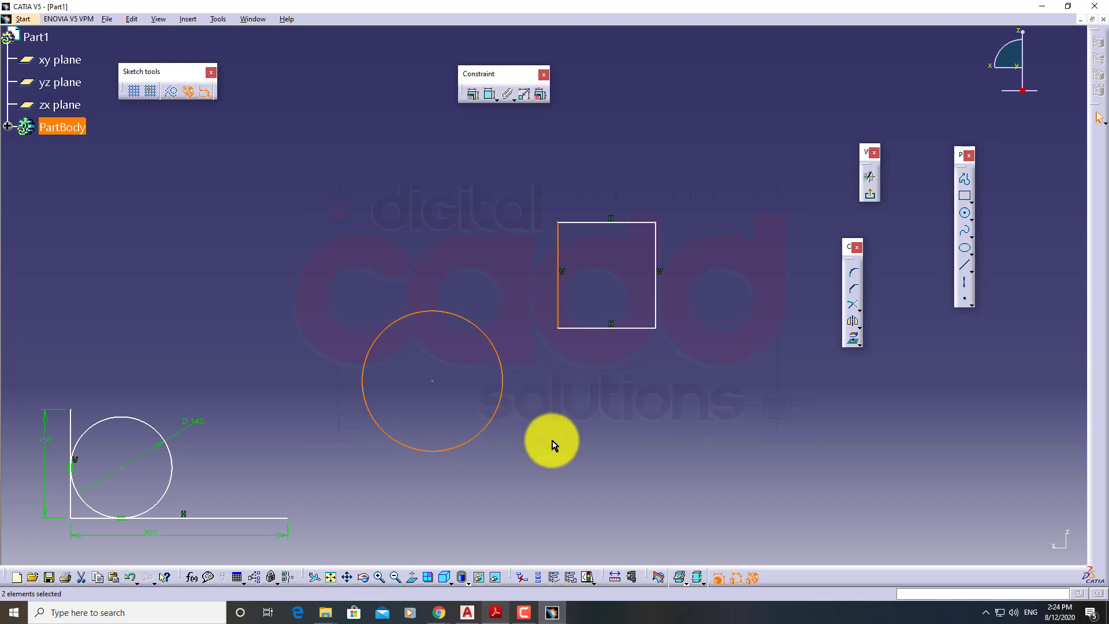
pyautogui.click(474, 96)
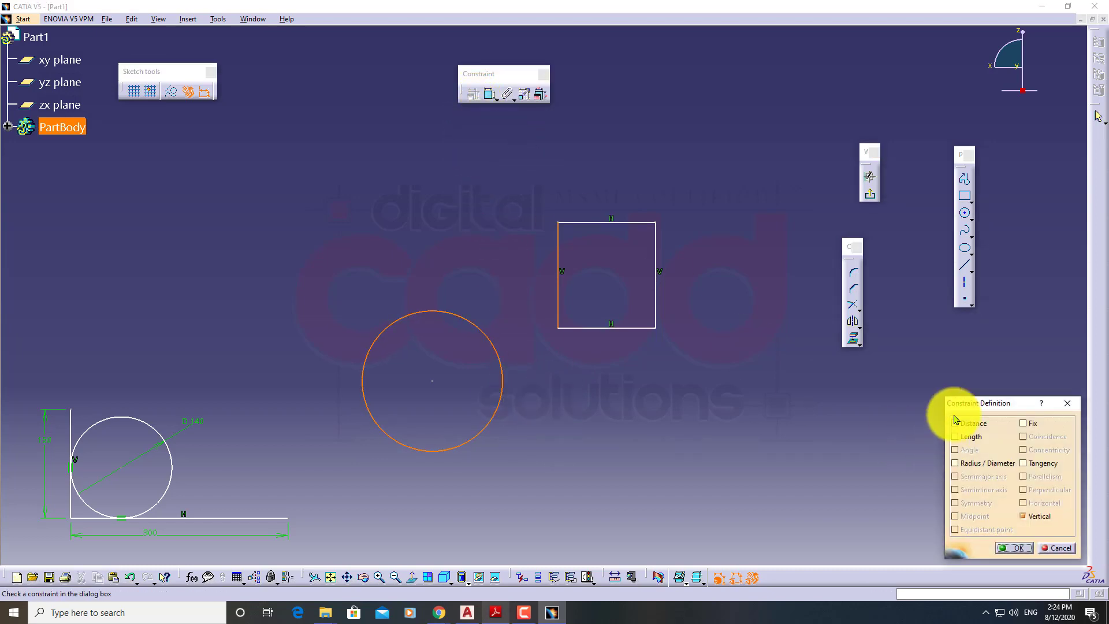
pyautogui.moveTo(976, 404); pyautogui.dragTo(736, 92)
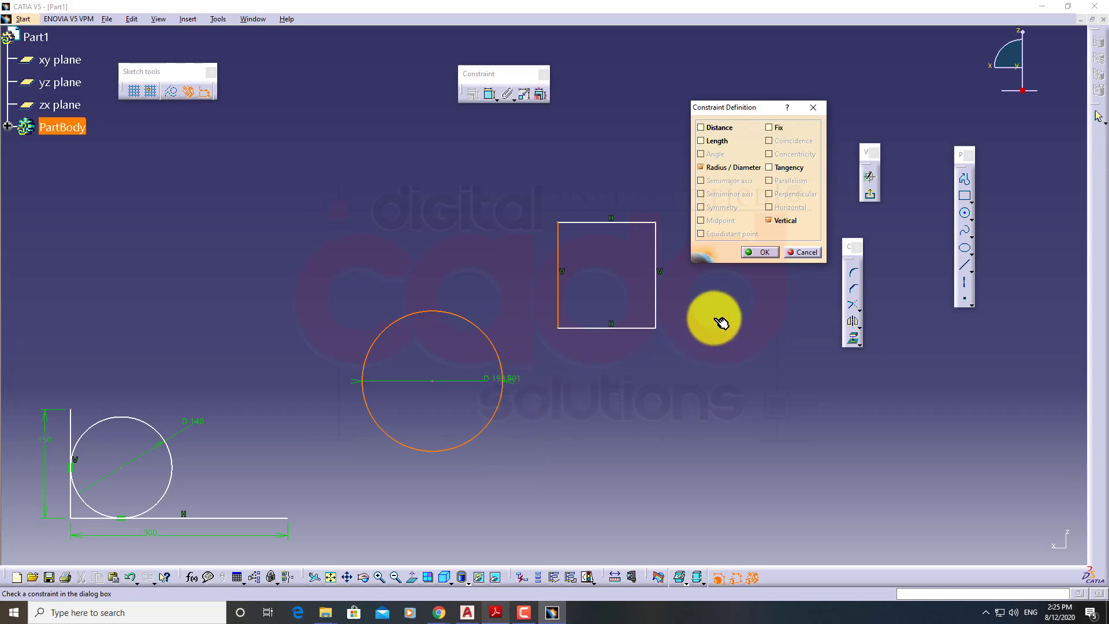
pyautogui.click(721, 130)
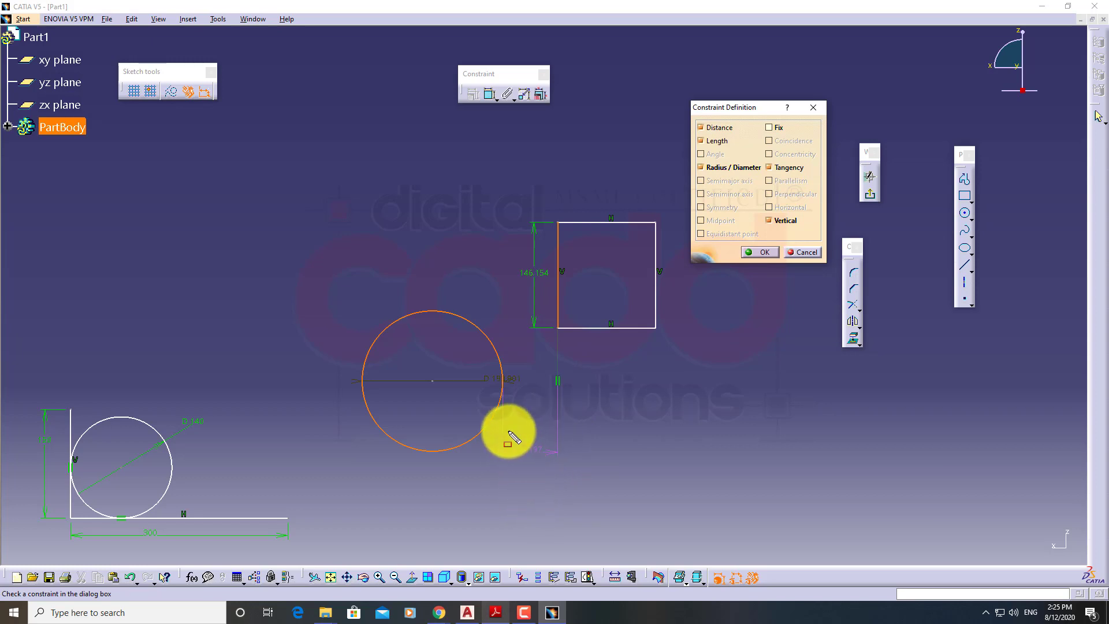
pyautogui.moveTo(508, 433); pyautogui.dragTo(573, 467)
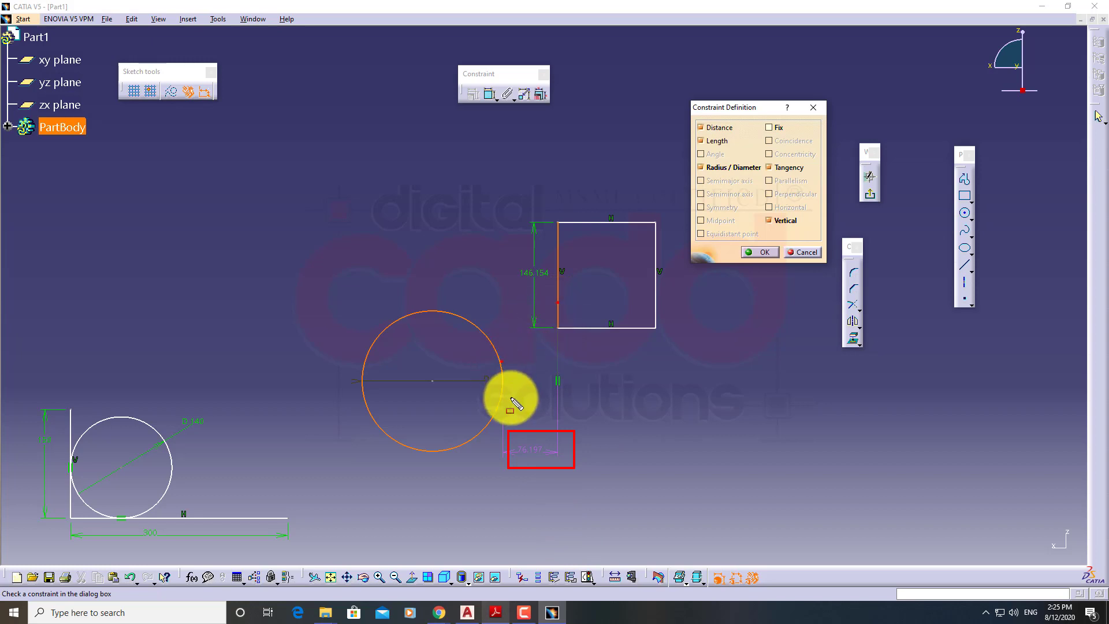
pyautogui.click(517, 469)
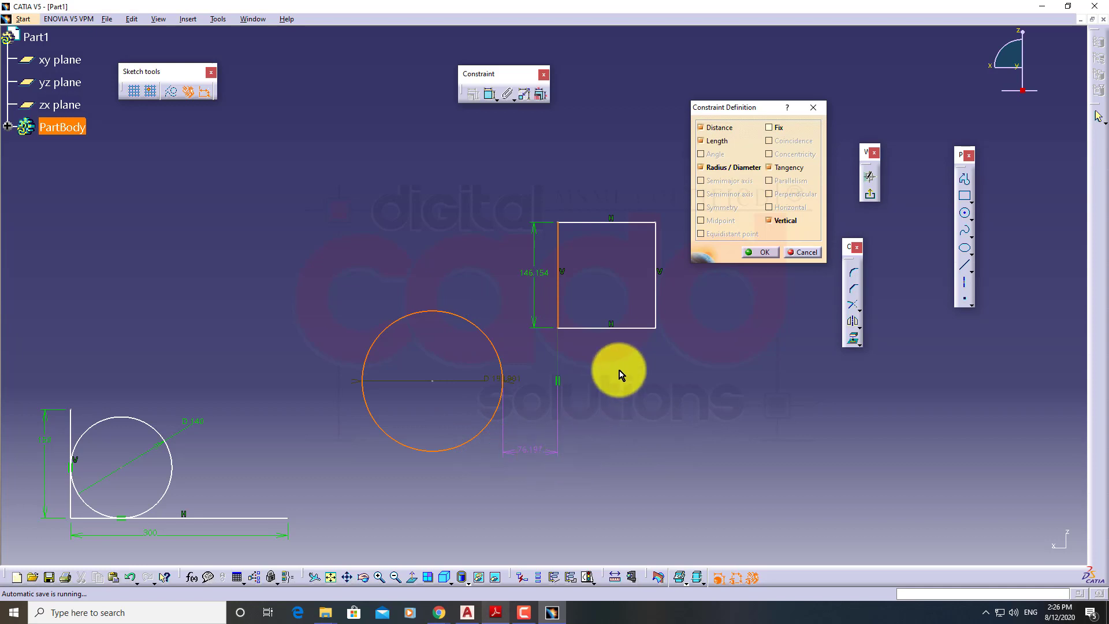
pyautogui.click(725, 132)
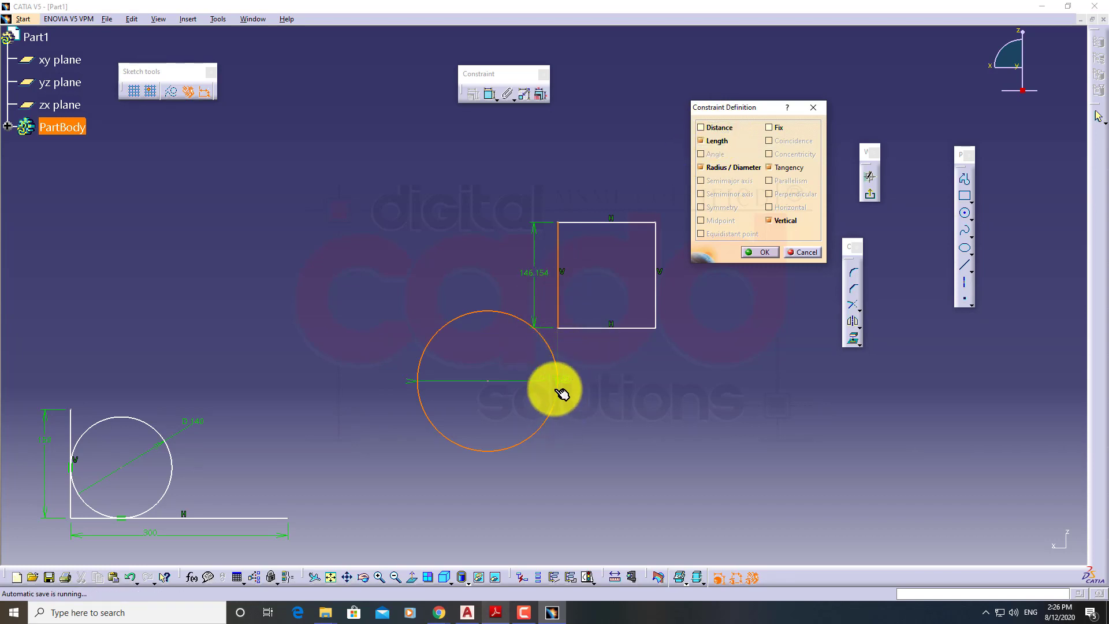
pyautogui.click(755, 253)
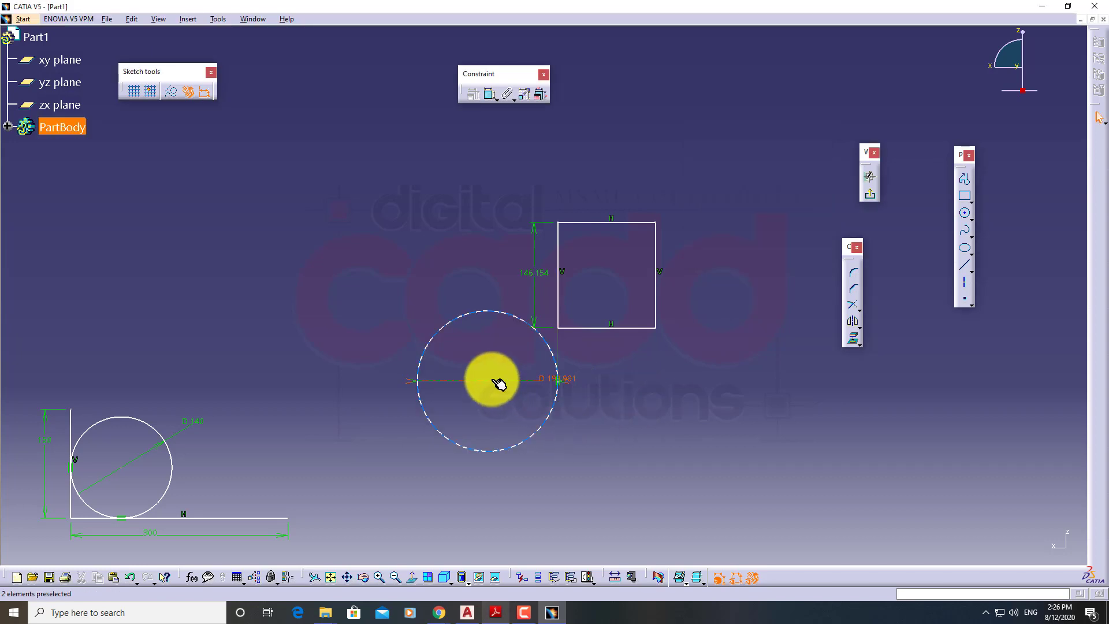
# Step: Move the circle left so the tangent rectangle side follows and widens the rectangle, and place the diameter dimension above the circle
pyautogui.moveTo(494, 386)
pyautogui.mouseDown()
pyautogui.moveTo(487, 300)
pyautogui.moveTo(483, 359)
pyautogui.moveTo(518, 347)
pyautogui.moveTo(425, 218)
pyautogui.moveTo(314, 275)
pyautogui.moveTo(314, 286)
pyautogui.mouseUp()
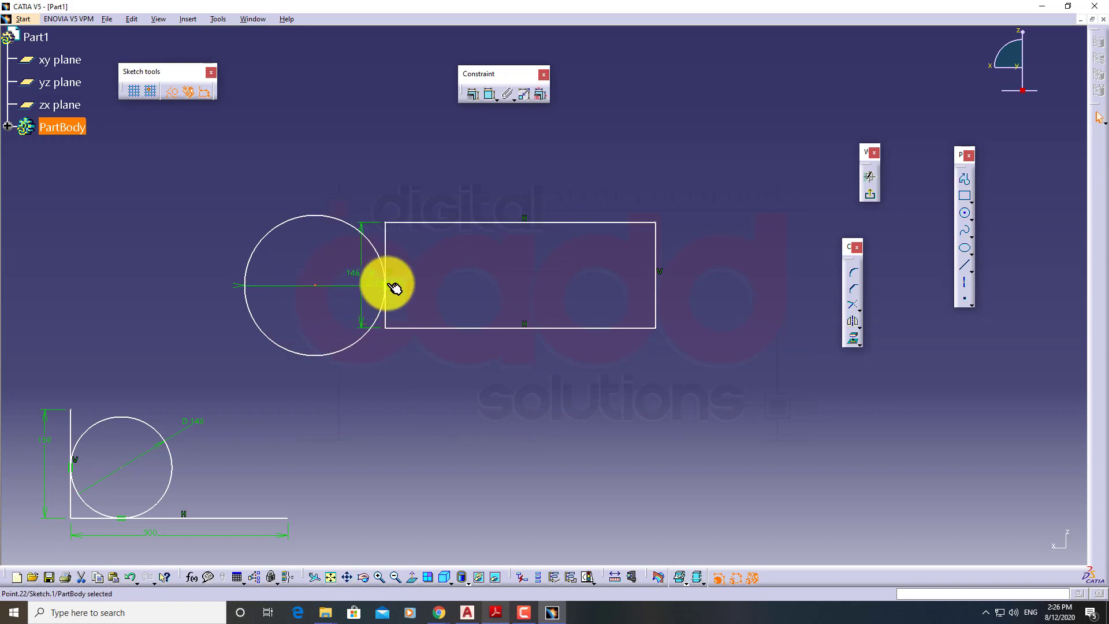
pyautogui.click(399, 384)
pyautogui.moveTo(343, 293); pyautogui.dragTo(324, 196)
pyautogui.click(492, 275)
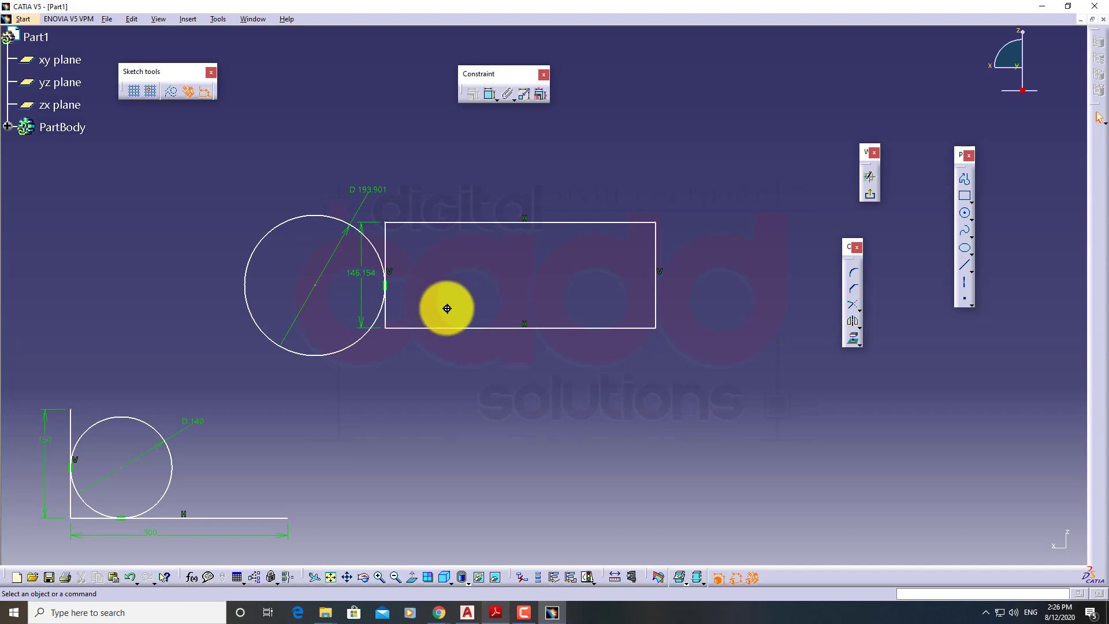
pyautogui.moveTo(445, 307)
pyautogui.mouseDown(button='middle')
pyautogui.moveTo(515, 324)
pyautogui.moveTo(463, 344)
pyautogui.moveTo(407, 302)
pyautogui.mouseUp(button='middle')
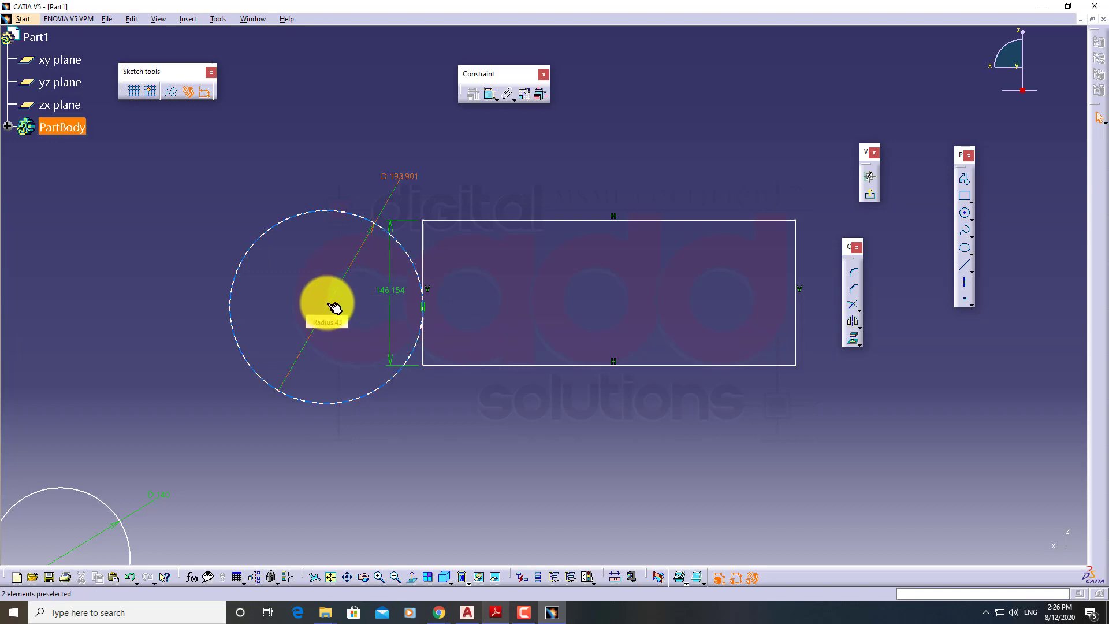
pyautogui.moveTo(330, 309); pyautogui.dragTo(297, 292)
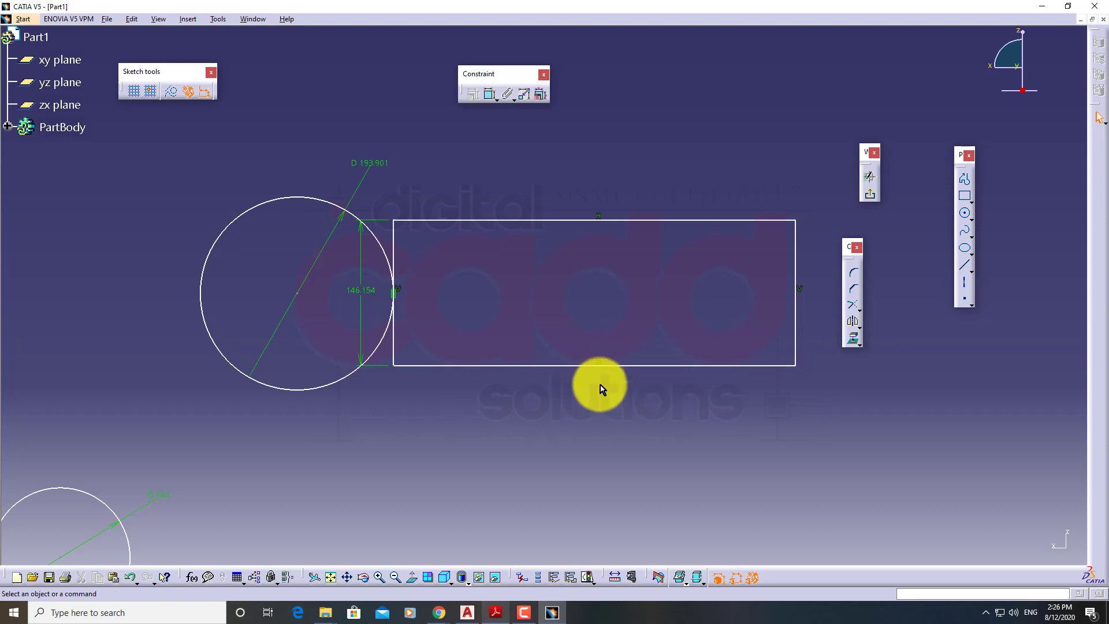
# Step: Dimension the length of the rectangle's bottom side, set it to 400 mm, and shift the circle slightly to the right
pyautogui.click(486, 102)
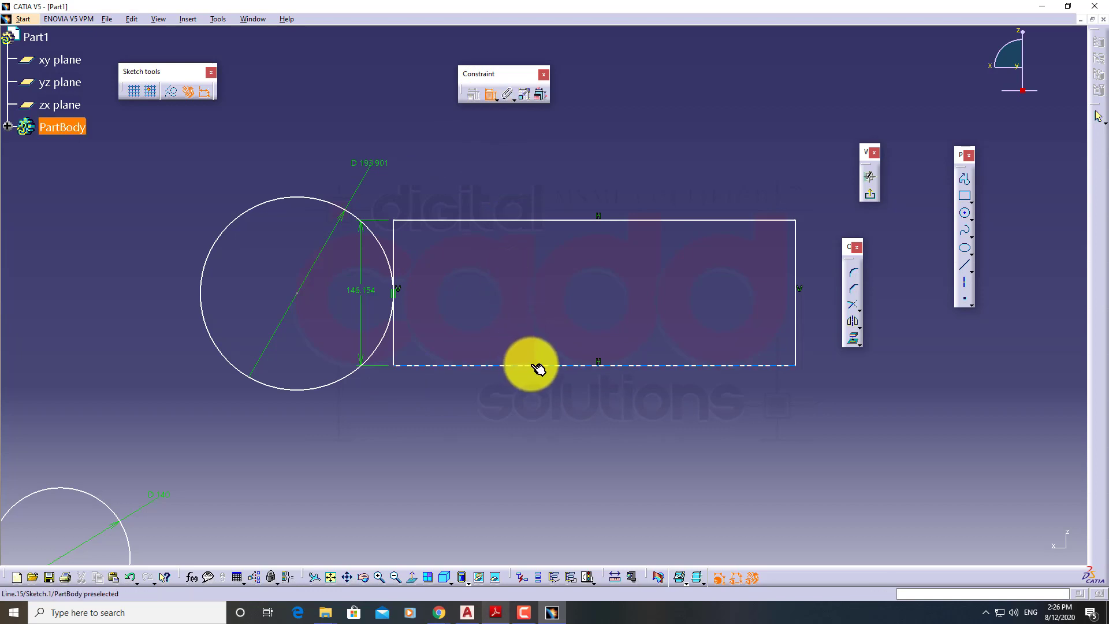
pyautogui.click(539, 365)
pyautogui.doubleClick(605, 416)
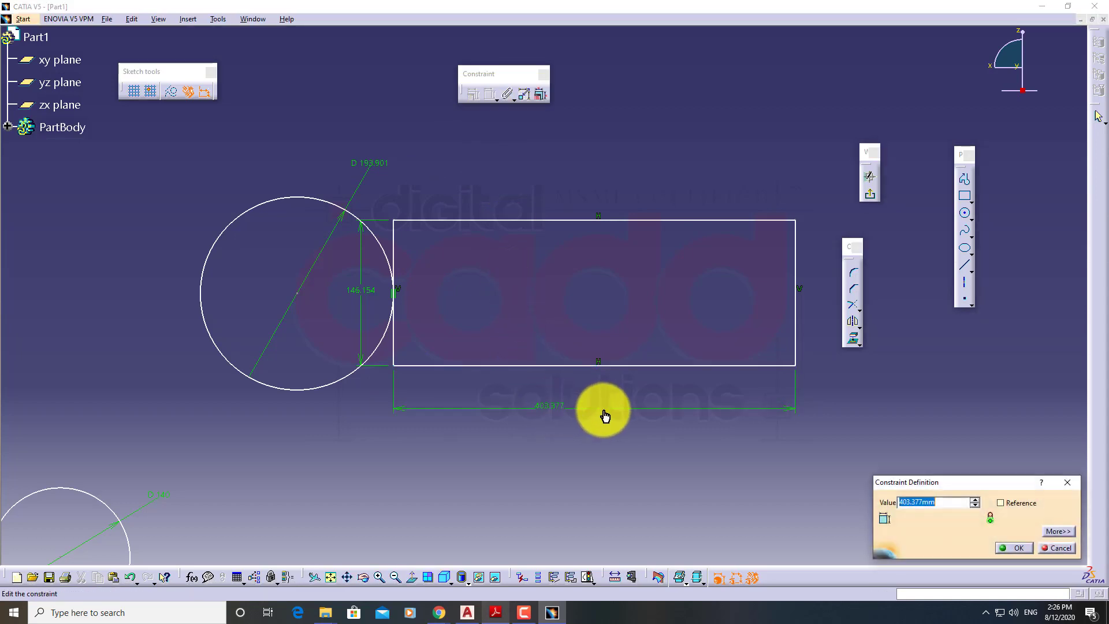
pyautogui.press('Return')
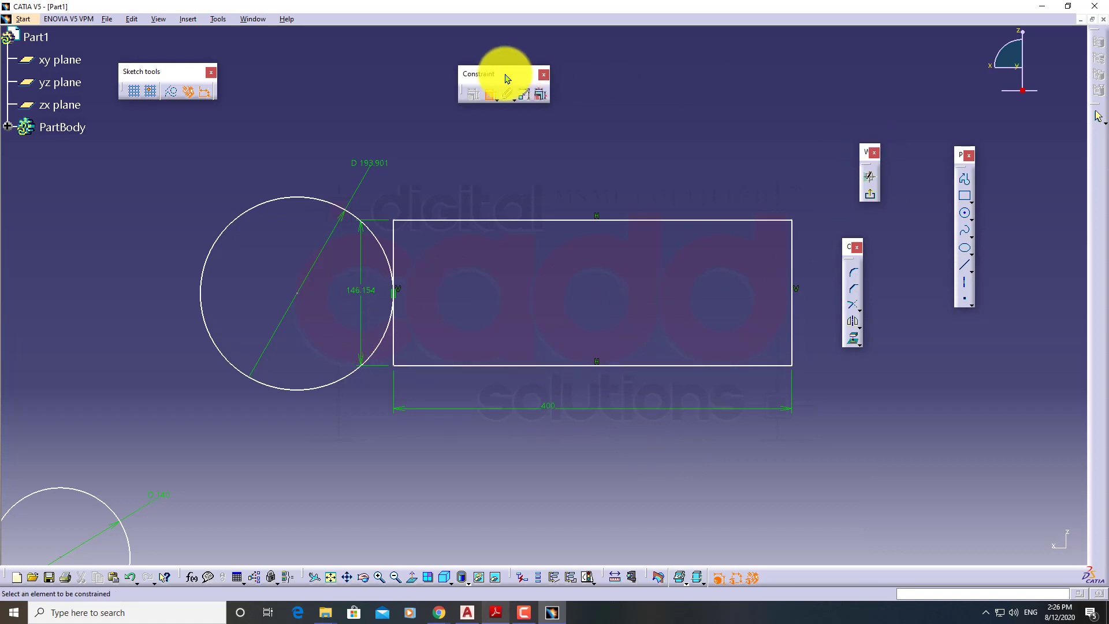
pyautogui.click(490, 94)
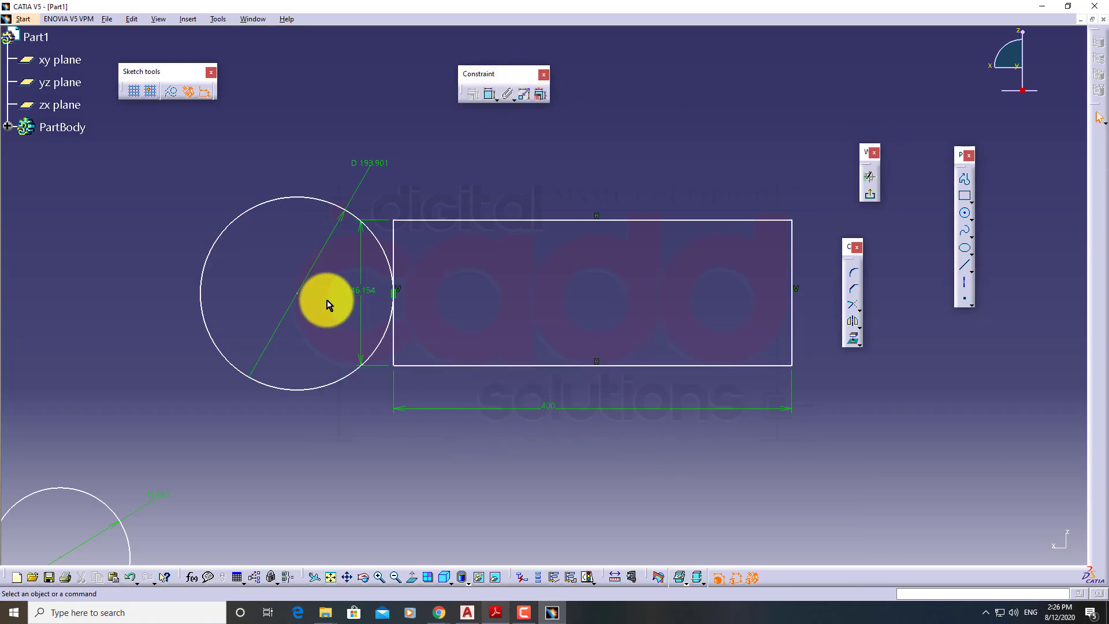
pyautogui.moveTo(298, 300); pyautogui.dragTo(324, 293)
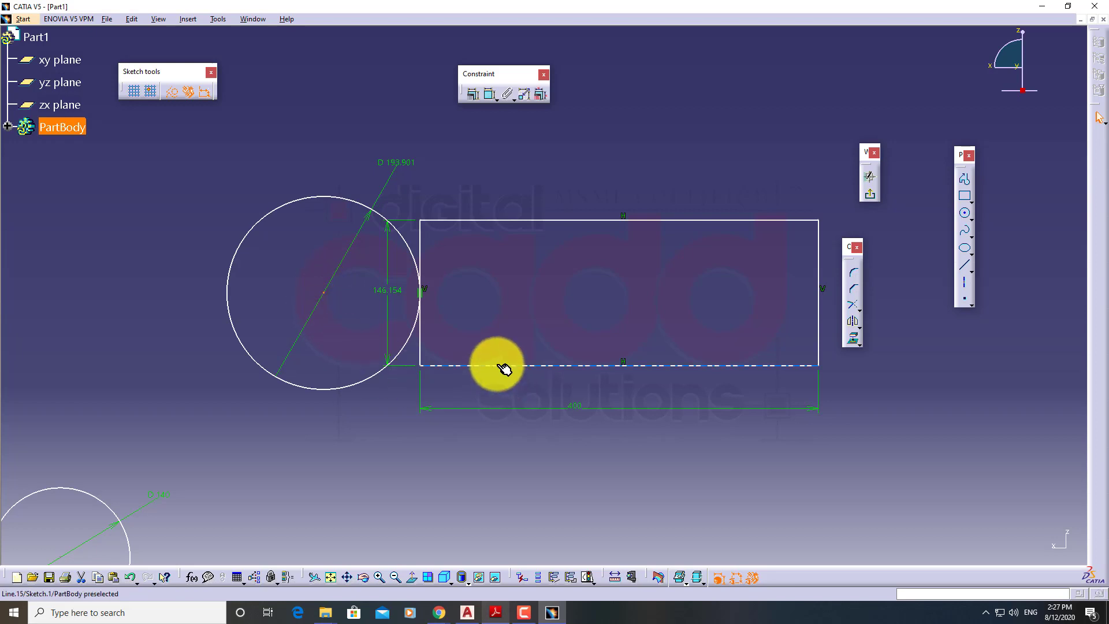
# Step: Dimension the vertical distance from the circle's centre to the rectangle's bottom side and set it to 75 mm
pyautogui.click(489, 94)
pyautogui.click(323, 292)
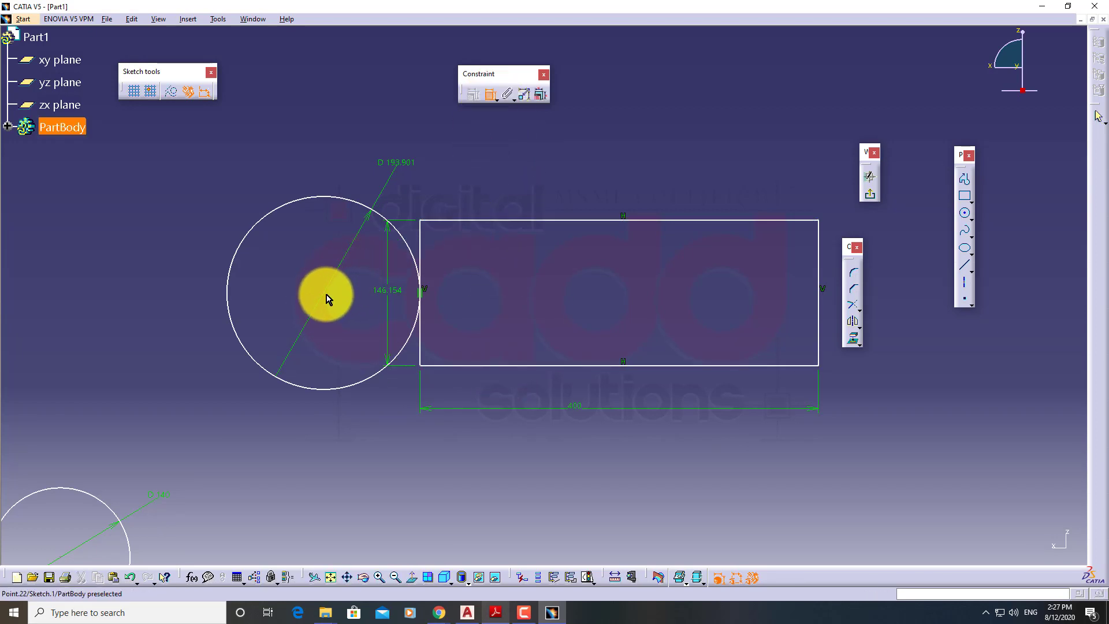
pyautogui.click(447, 365)
pyautogui.click(512, 334)
pyautogui.doubleClick(523, 331)
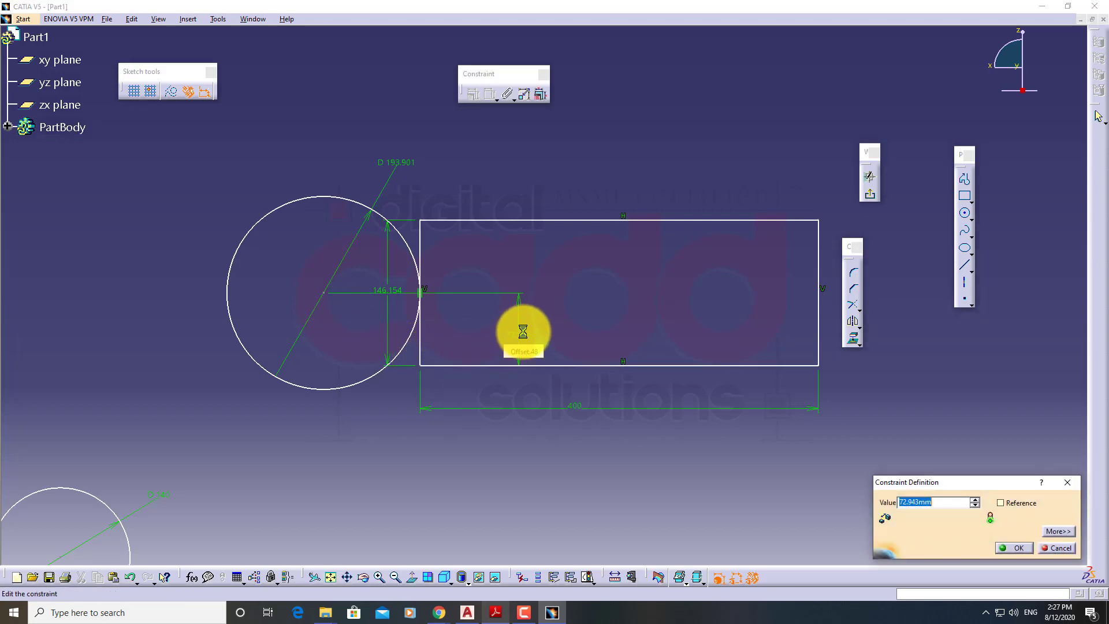
pyautogui.write('75')
pyautogui.press('Return')
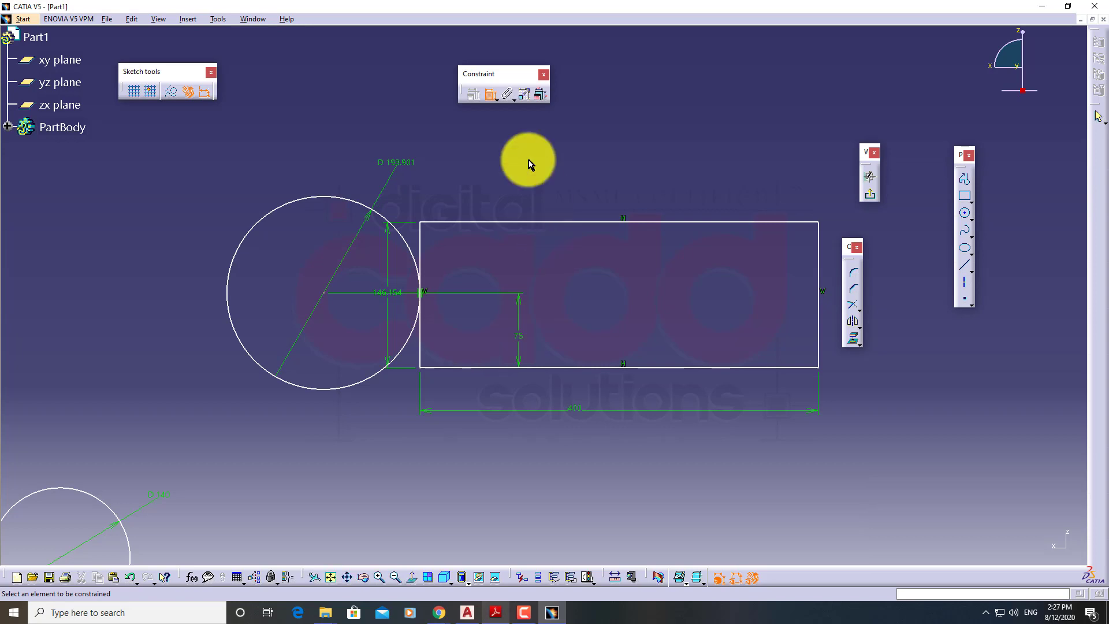
pyautogui.click(490, 94)
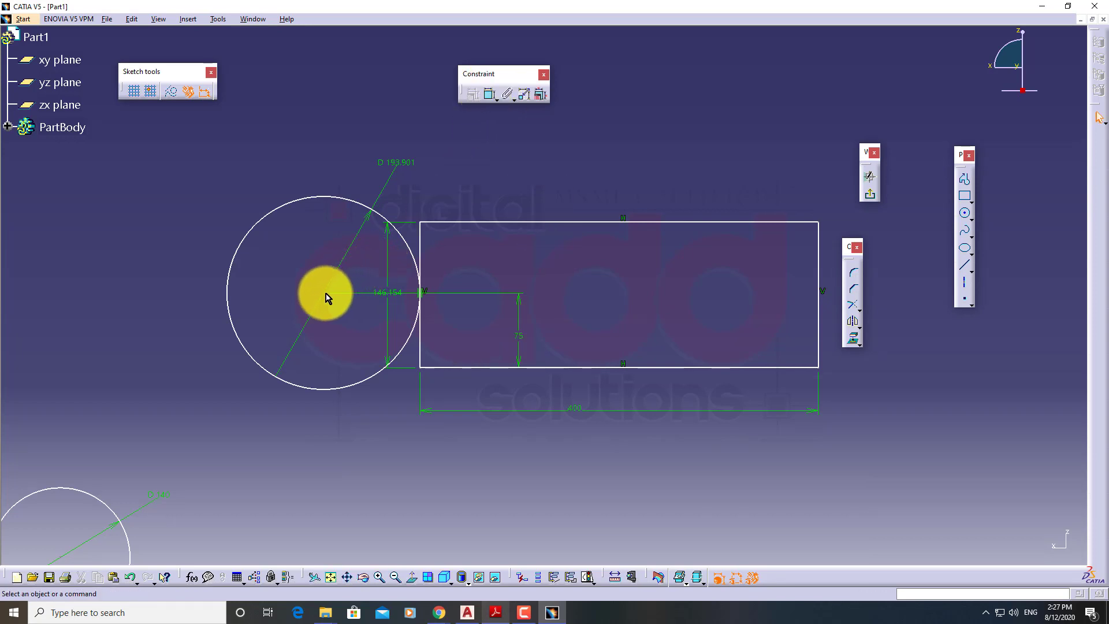
# Step: Shift the circle with its tangent rectangle slightly right and down, and look at the Constraint tool's variants
pyautogui.moveTo(324, 293); pyautogui.dragTo(354, 300)
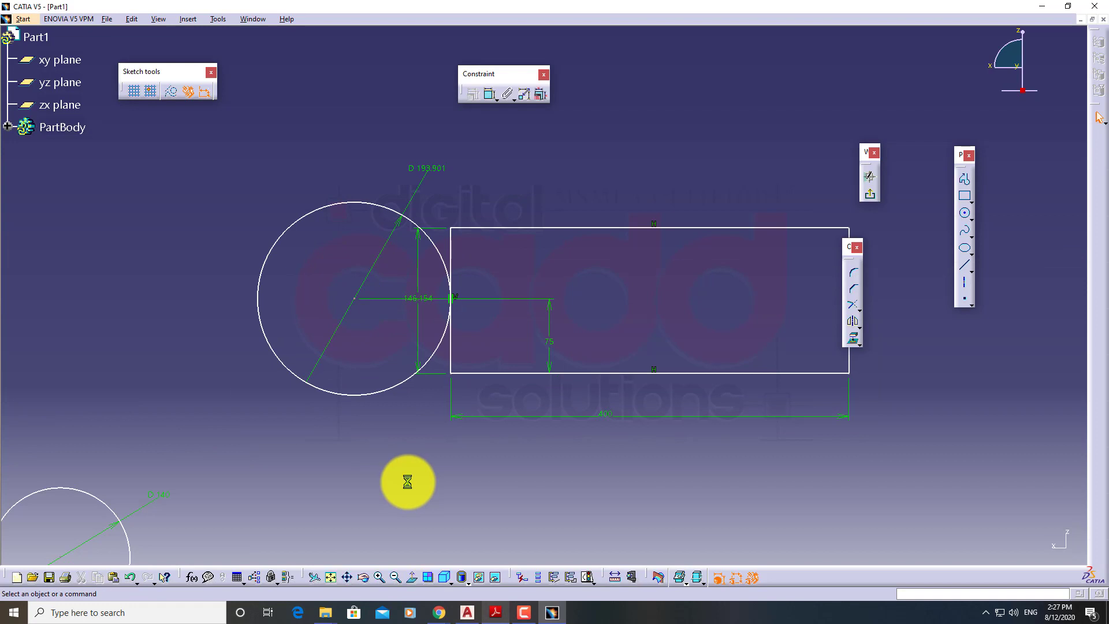
pyautogui.click(489, 95)
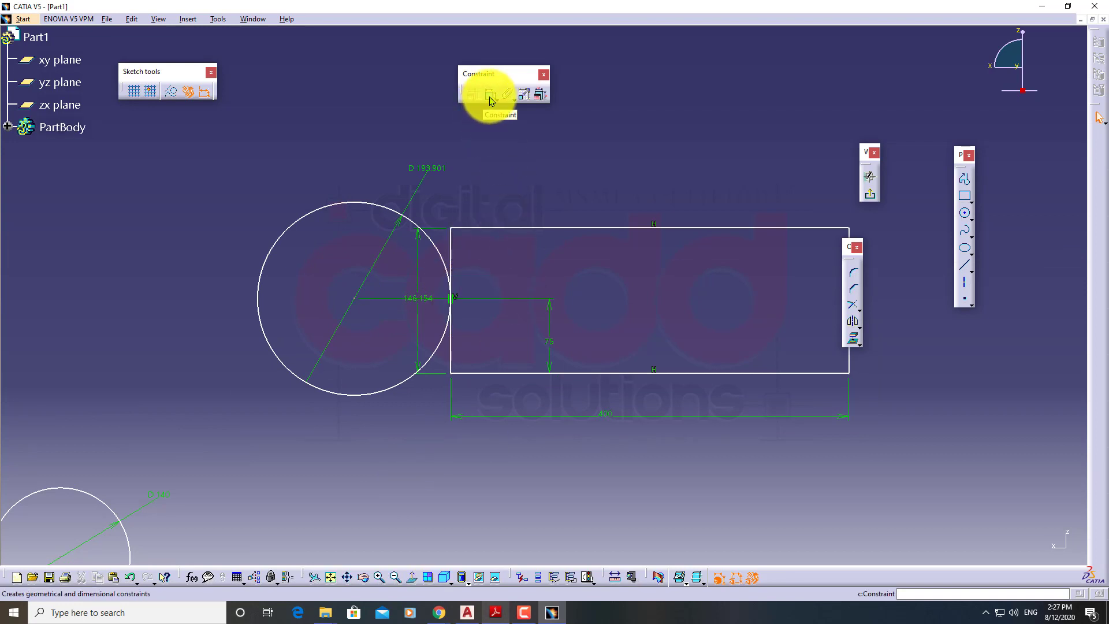
pyautogui.click(495, 100)
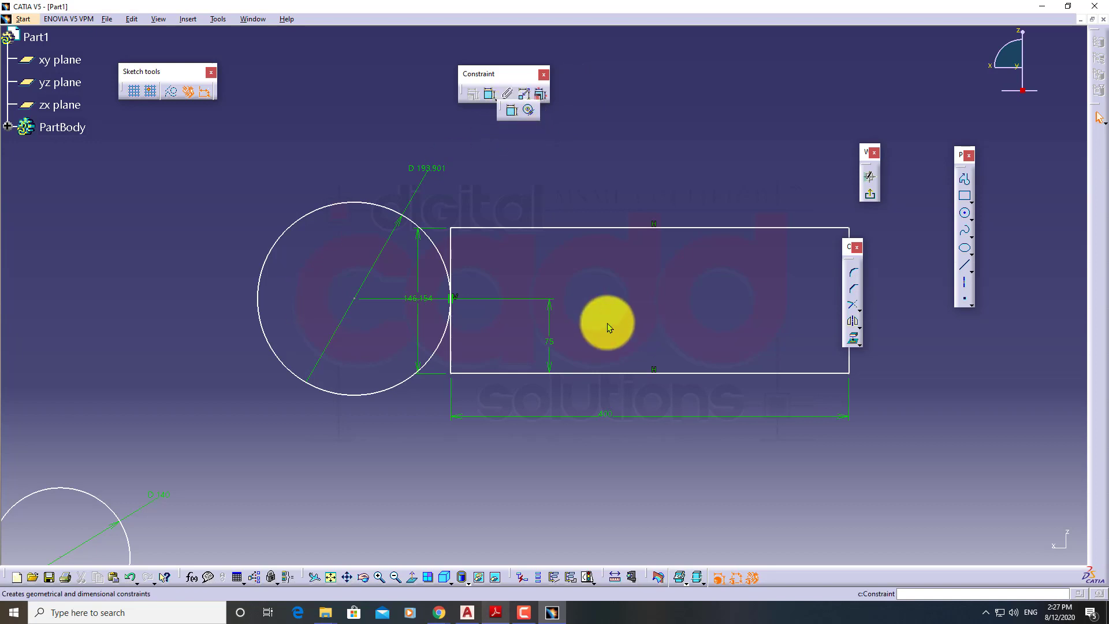
pyautogui.click(625, 311)
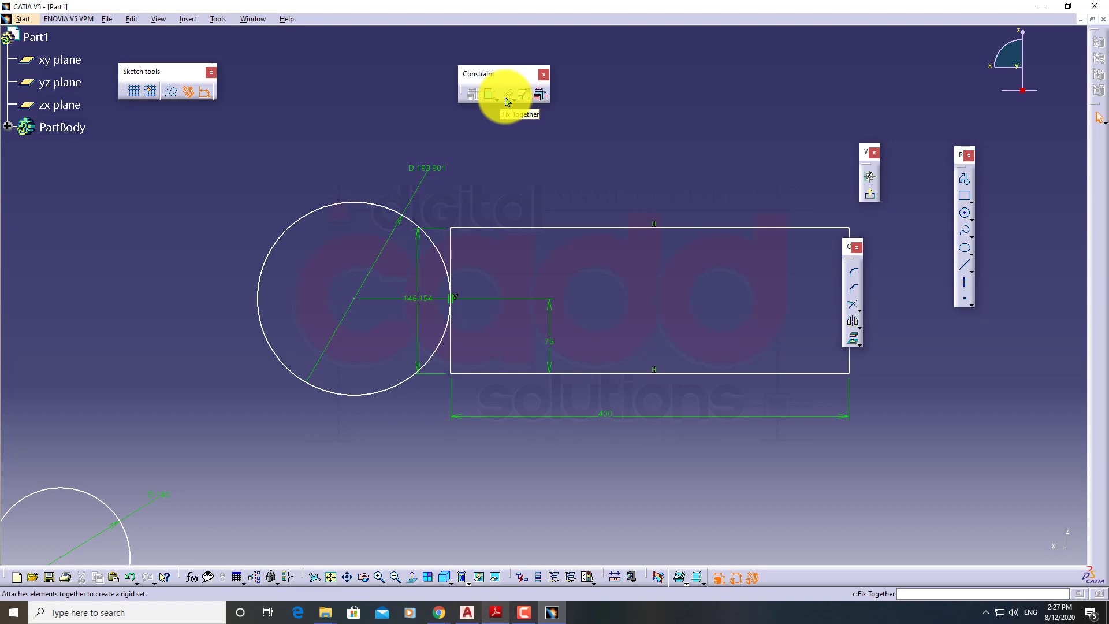
# Step: Sketch a free inclined line about 340 mm long beside the rectangle's right side, rising to the right
pyautogui.moveTo(621, 307); pyautogui.dragTo(223, 323, button='middle')
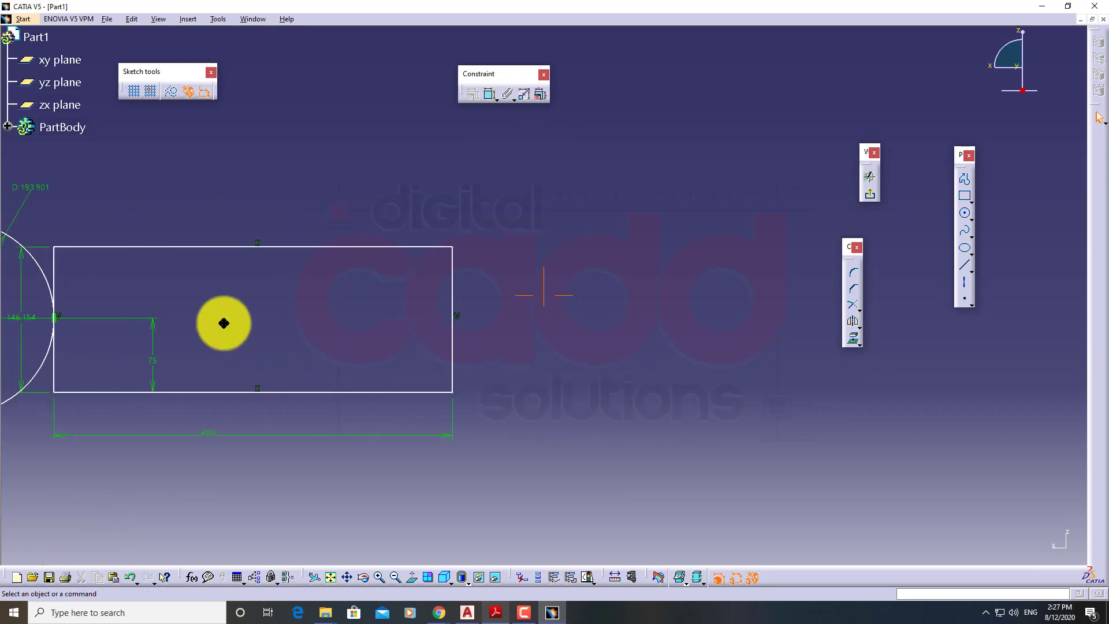
pyautogui.click(963, 265)
pyautogui.click(544, 367)
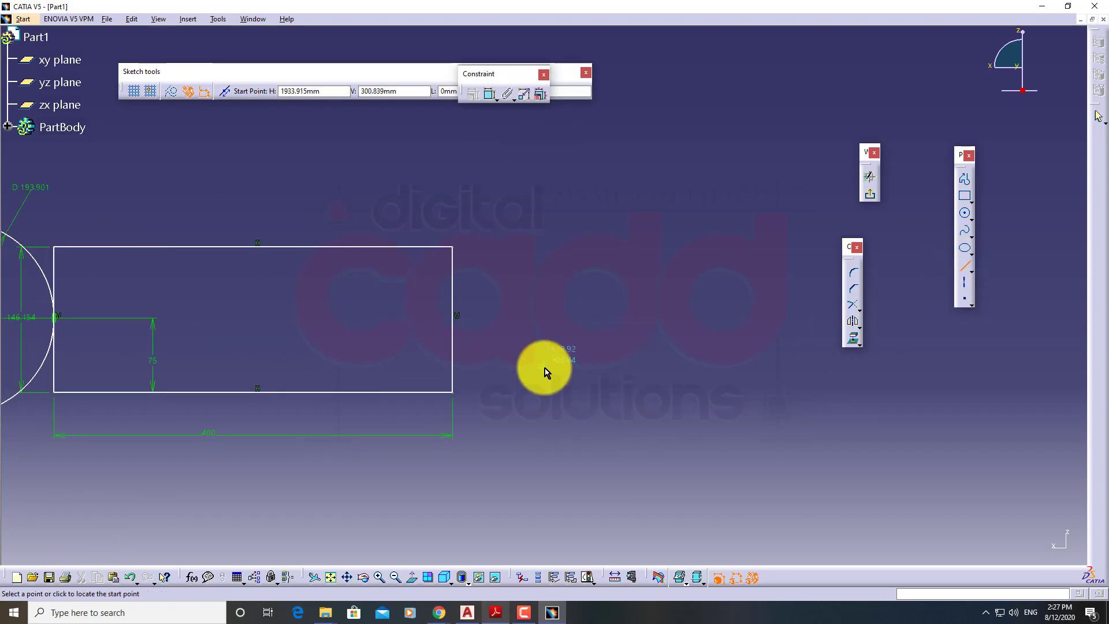
pyautogui.click(767, 115)
pyautogui.moveTo(697, 298); pyautogui.dragTo(558, 321, button='middle')
pyautogui.click(667, 294)
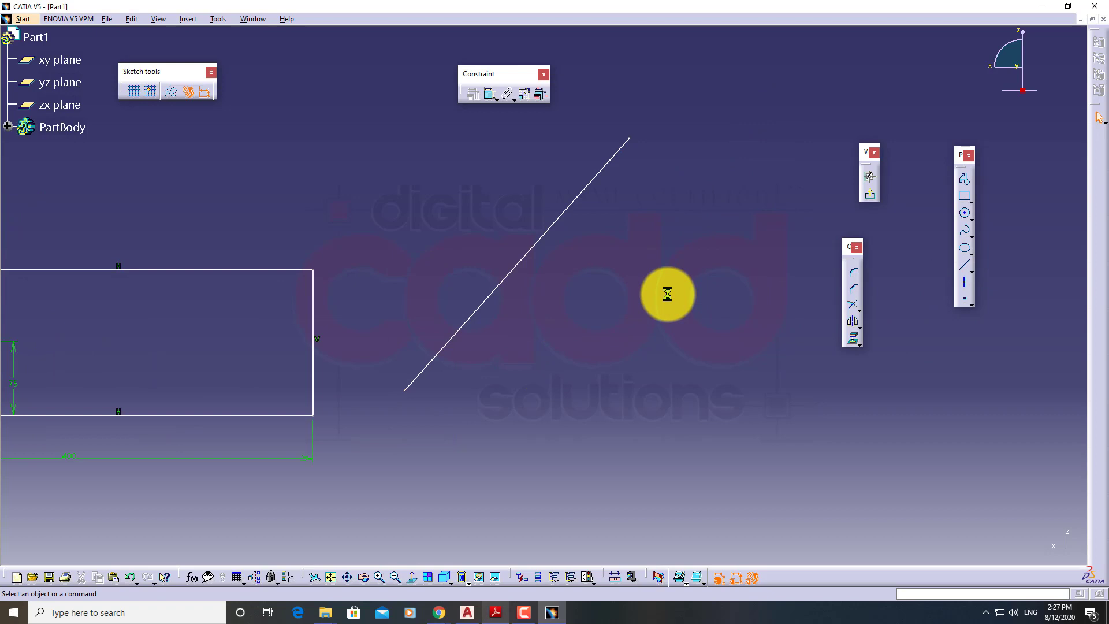
# Step: Start a Constraint dimension on the inclined line and examine its measure direction, orientation and Fix options
pyautogui.moveTo(636, 327); pyautogui.dragTo(613, 378, button='middle')
pyautogui.click(490, 96)
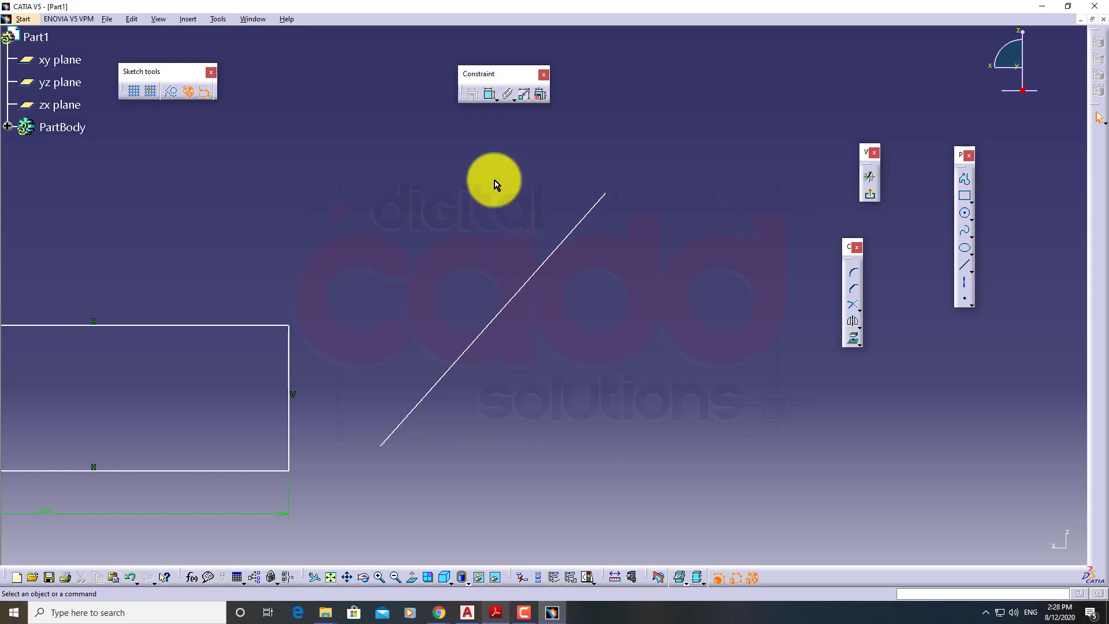
pyautogui.click(490, 94)
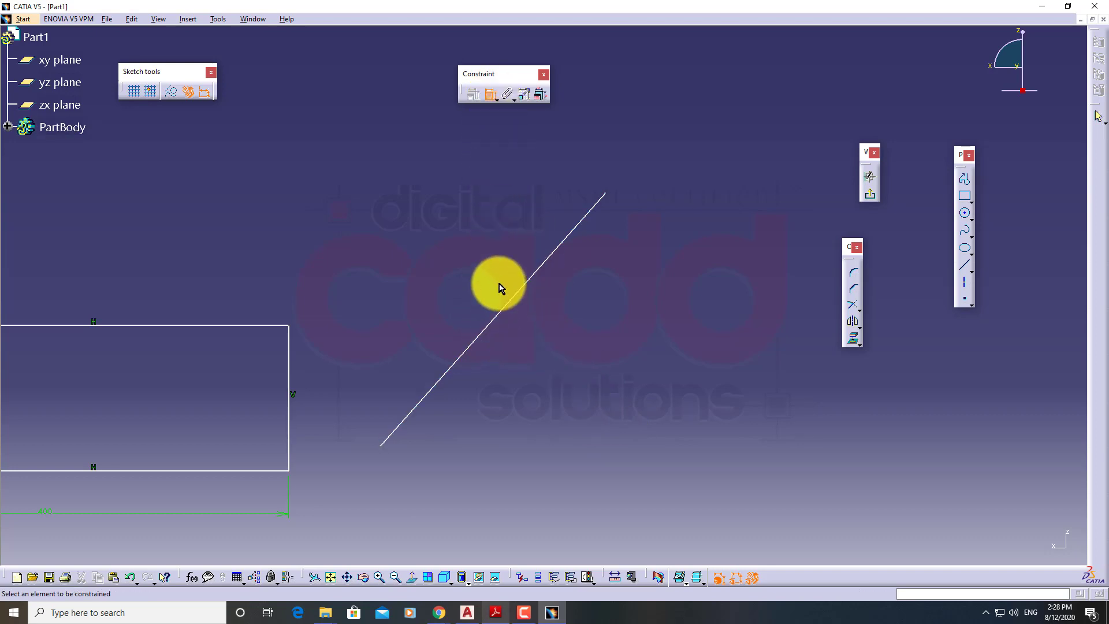
pyautogui.click(524, 296)
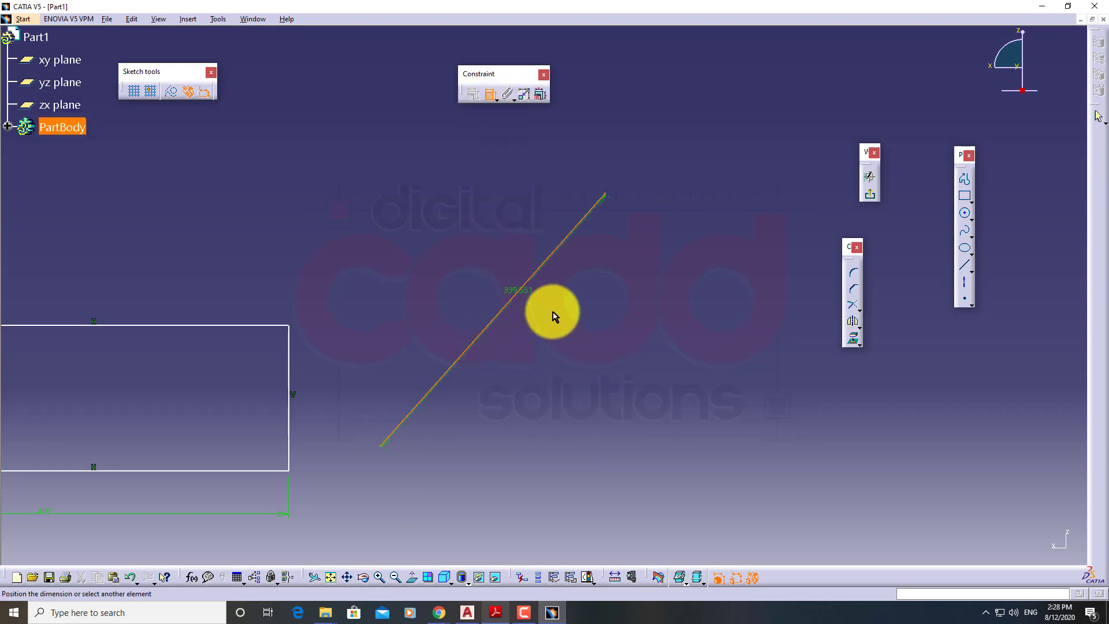
pyautogui.rightClick(670, 222)
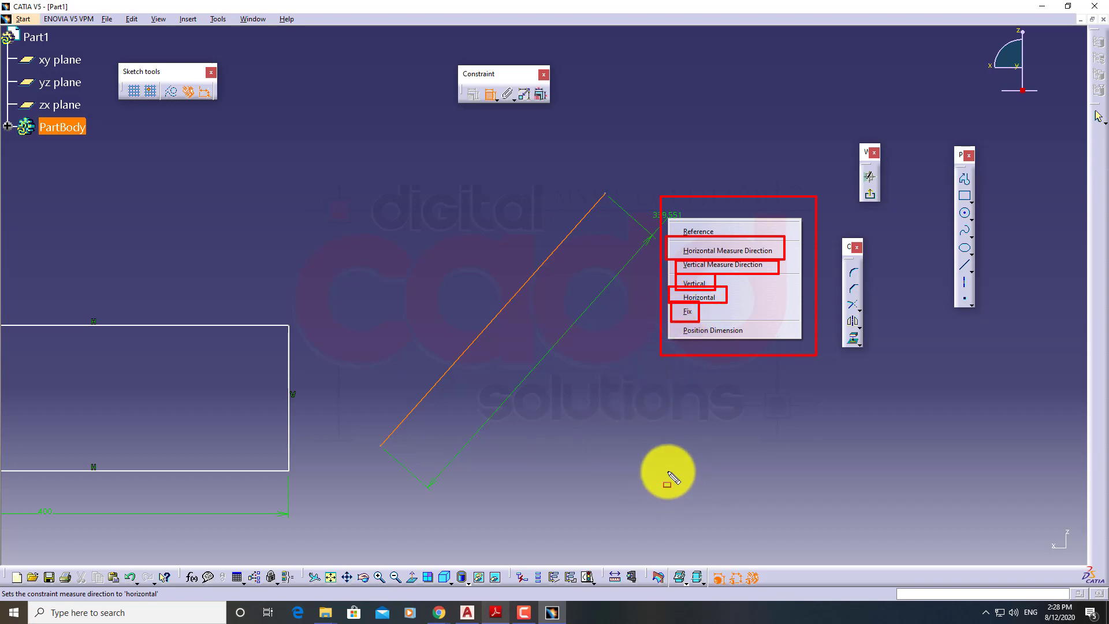
pyautogui.click(671, 477)
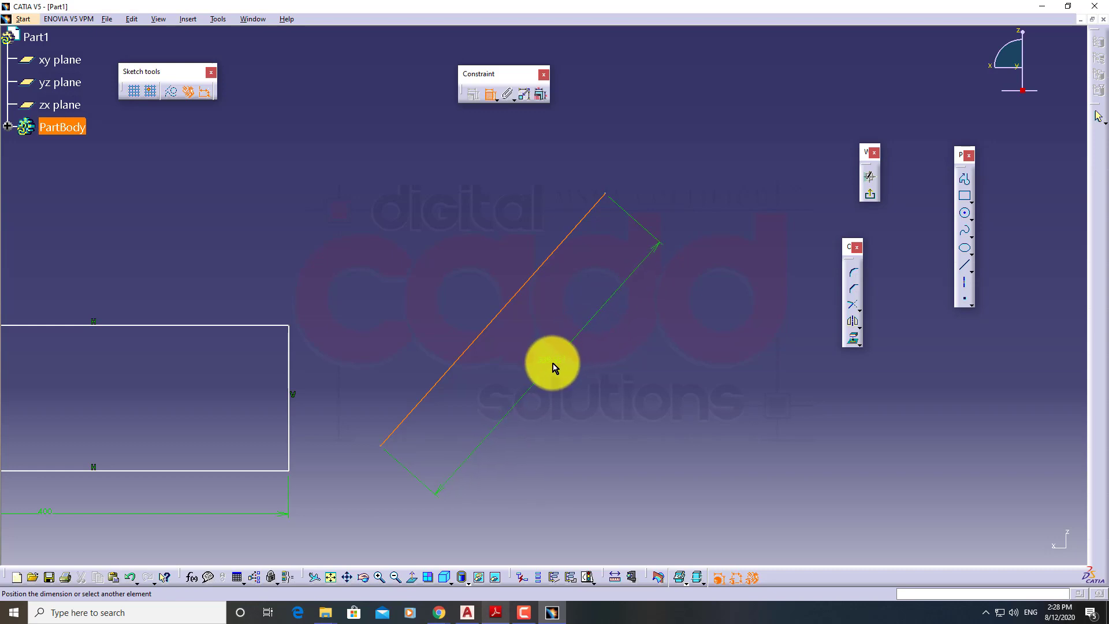
# Step: Try the Horizontal Measure Direction and the Vertical Measure Direction for the inclined line's dimension
pyautogui.rightClick(664, 283)
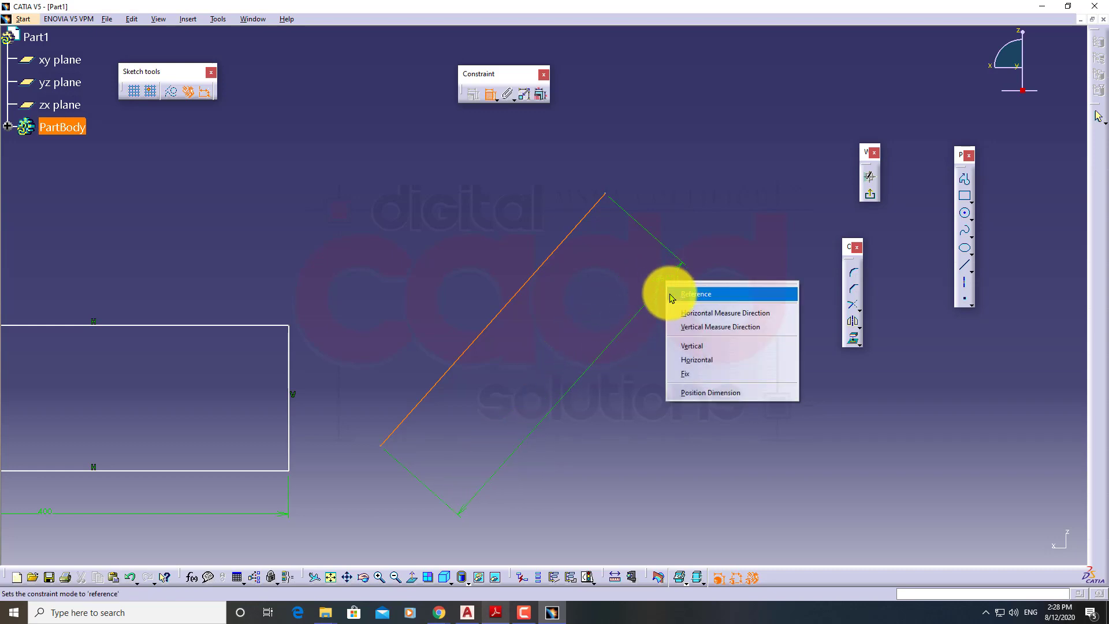
pyautogui.click(679, 315)
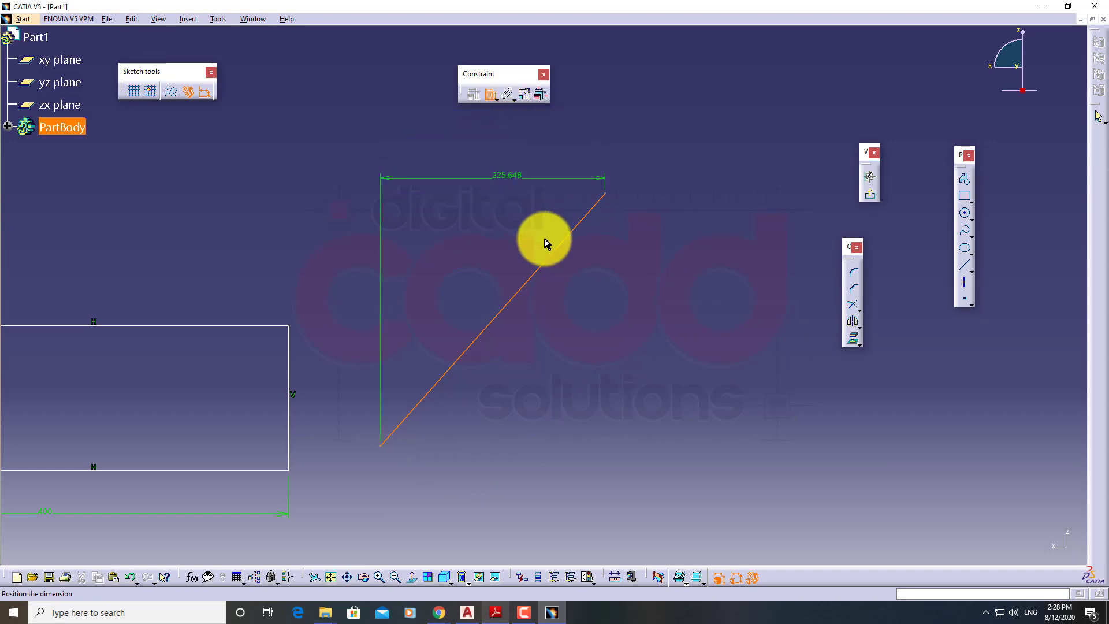
pyautogui.rightClick(681, 225)
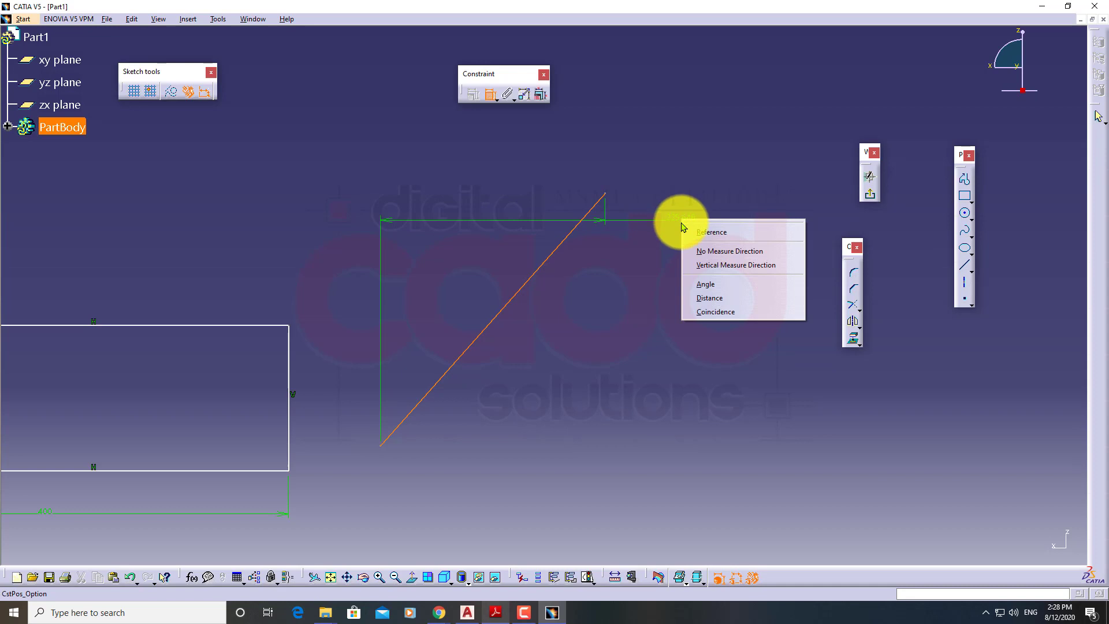
pyautogui.click(703, 270)
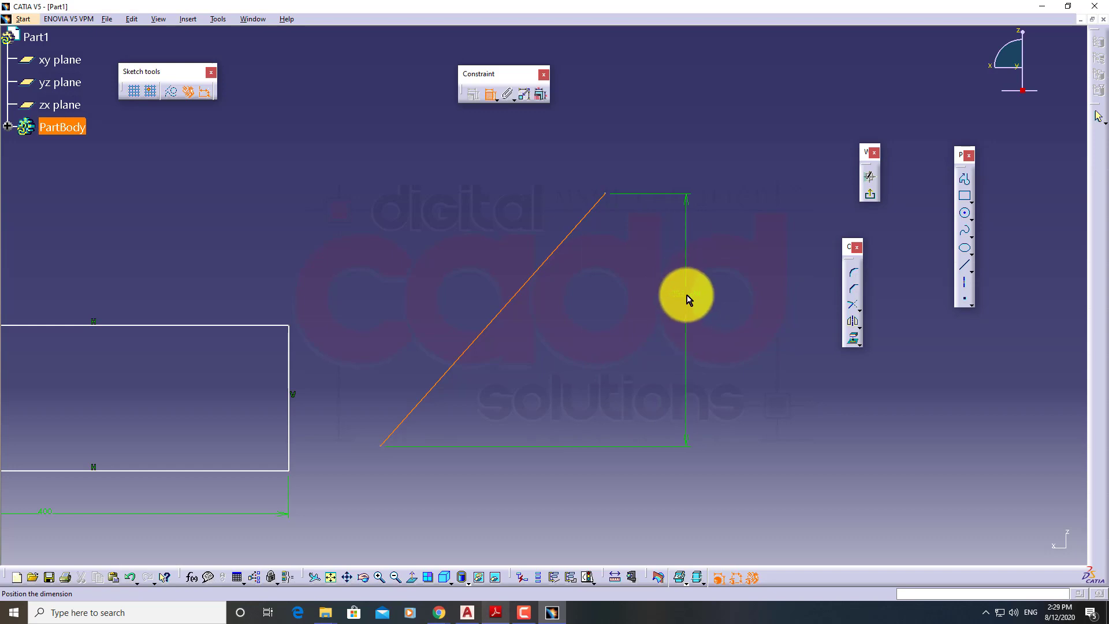
# Step: Make the inclined line's dimension a Reference with No Measure Direction and place it parallel to the line, on its lower-right side
pyautogui.rightClick(692, 197)
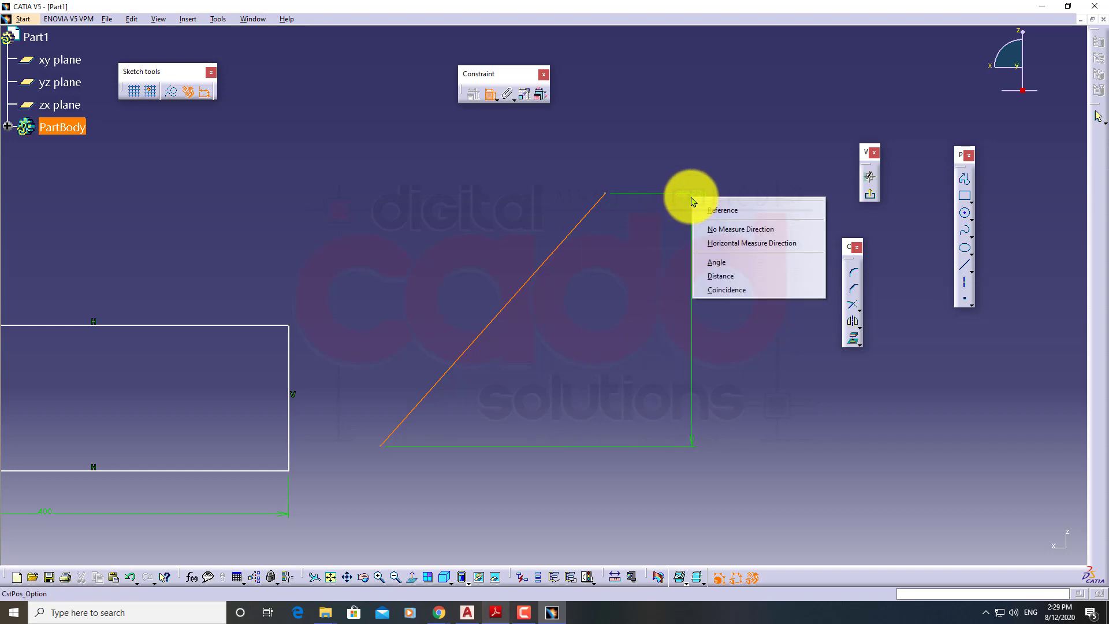
pyautogui.click(735, 217)
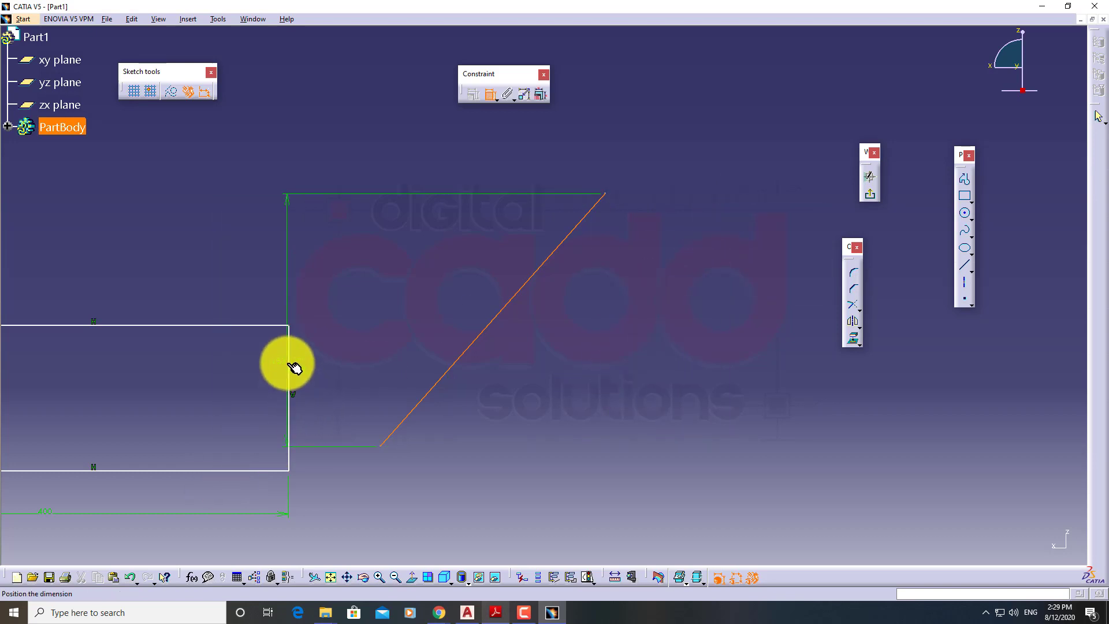
pyautogui.rightClick(641, 185)
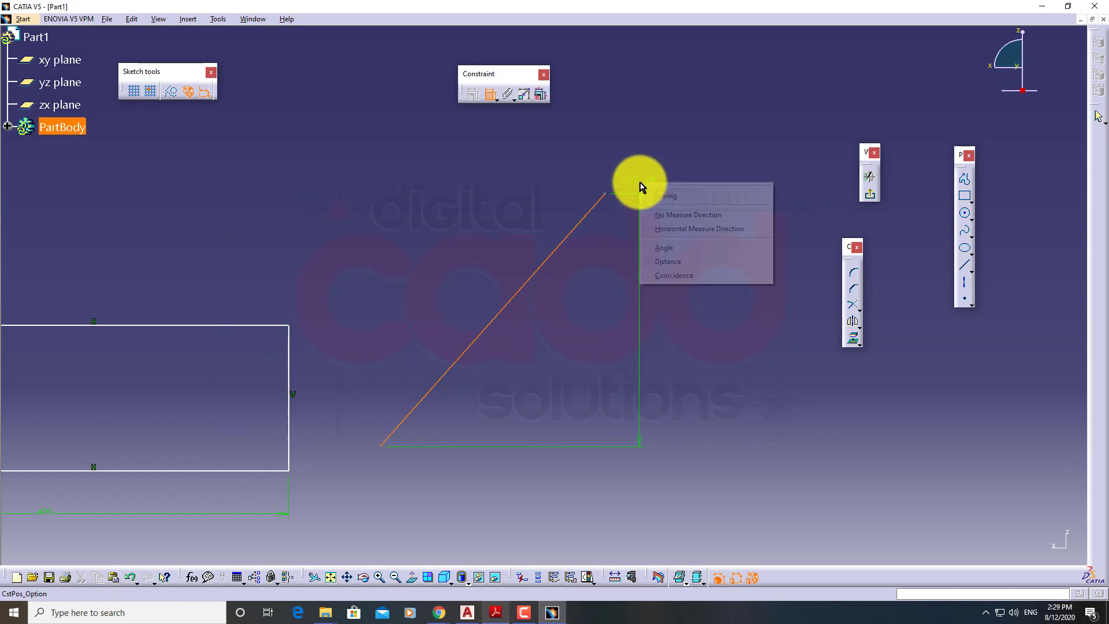
pyautogui.click(689, 219)
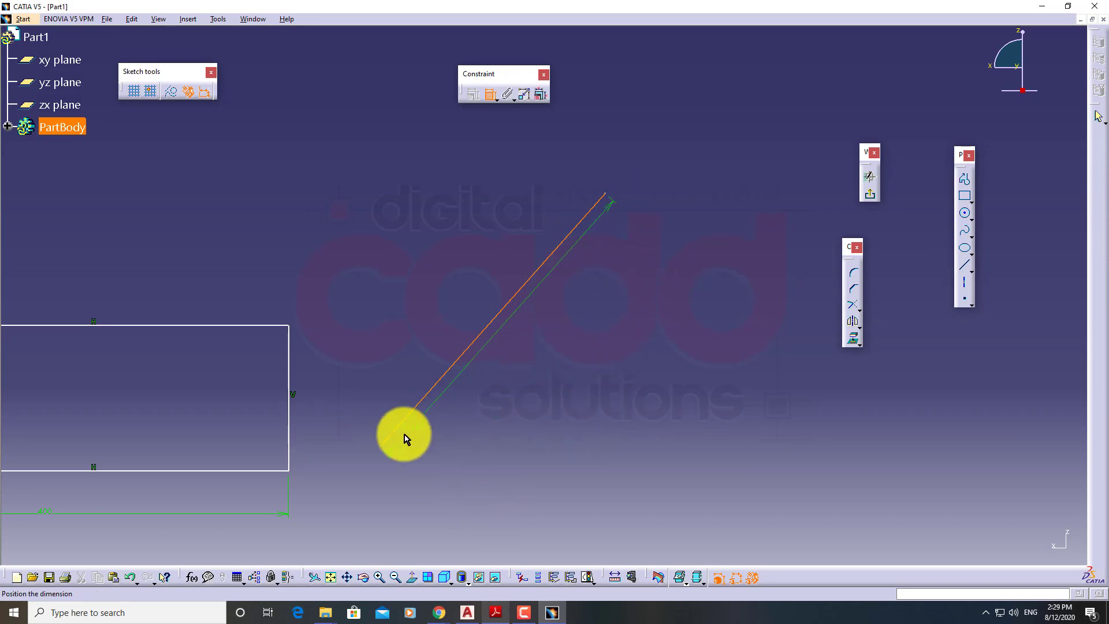
pyautogui.click(558, 339)
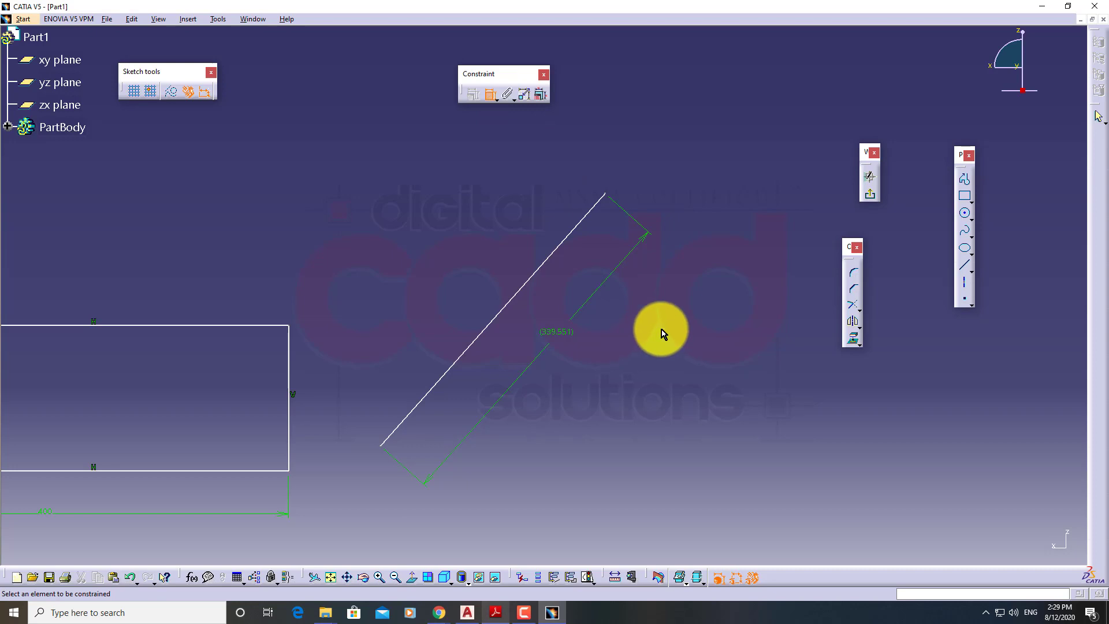
# Step: Switch to the Google Meet call window to check it, and return to the CATIA sketch
pyautogui.moveTo(439, 606)
pyautogui.click(439, 548)
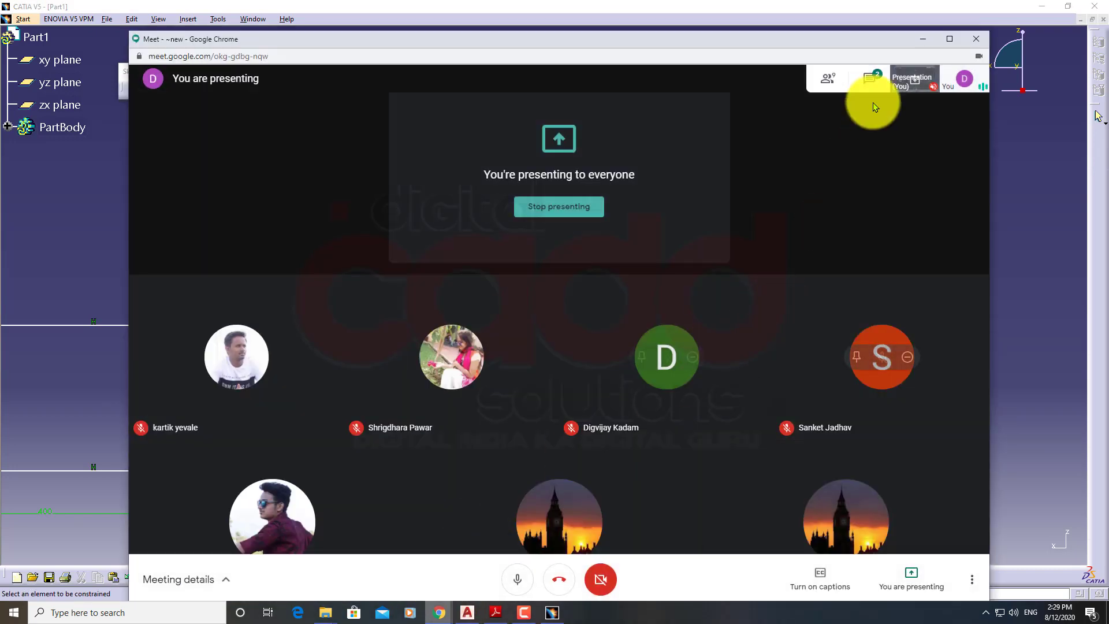
pyautogui.click(922, 39)
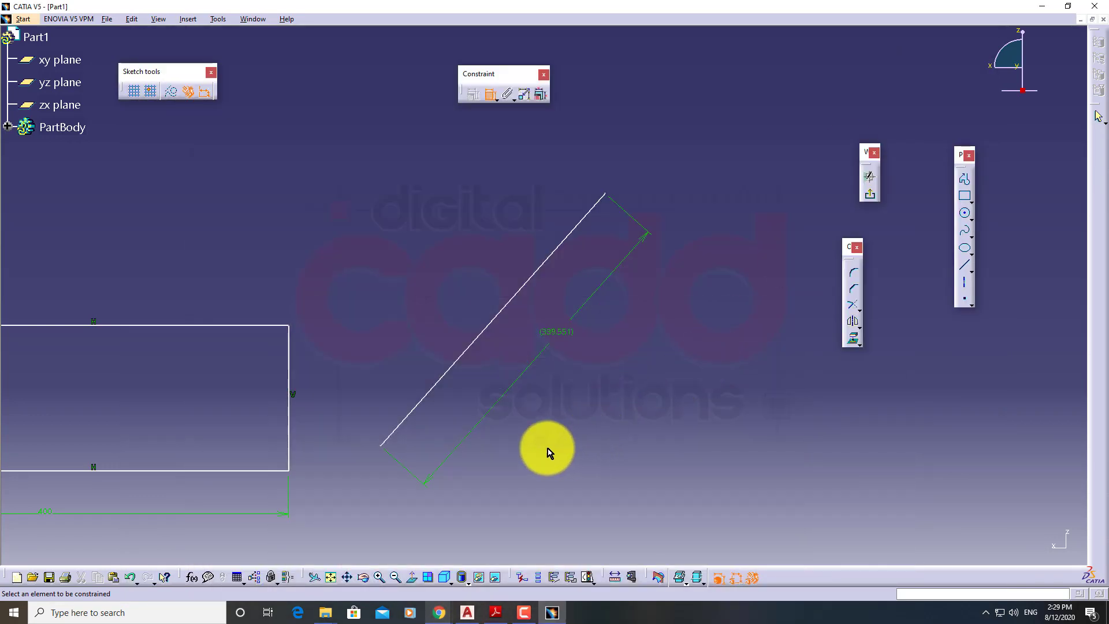
# Step: Close the Part1 document without saving its changes
pyautogui.moveTo(549, 451)
pyautogui.mouseDown(button='middle')
pyautogui.moveTo(594, 367)
pyautogui.moveTo(617, 466)
pyautogui.mouseUp(button='middle')
pyautogui.moveTo(504, 398); pyautogui.dragTo(643, 389, button='middle')
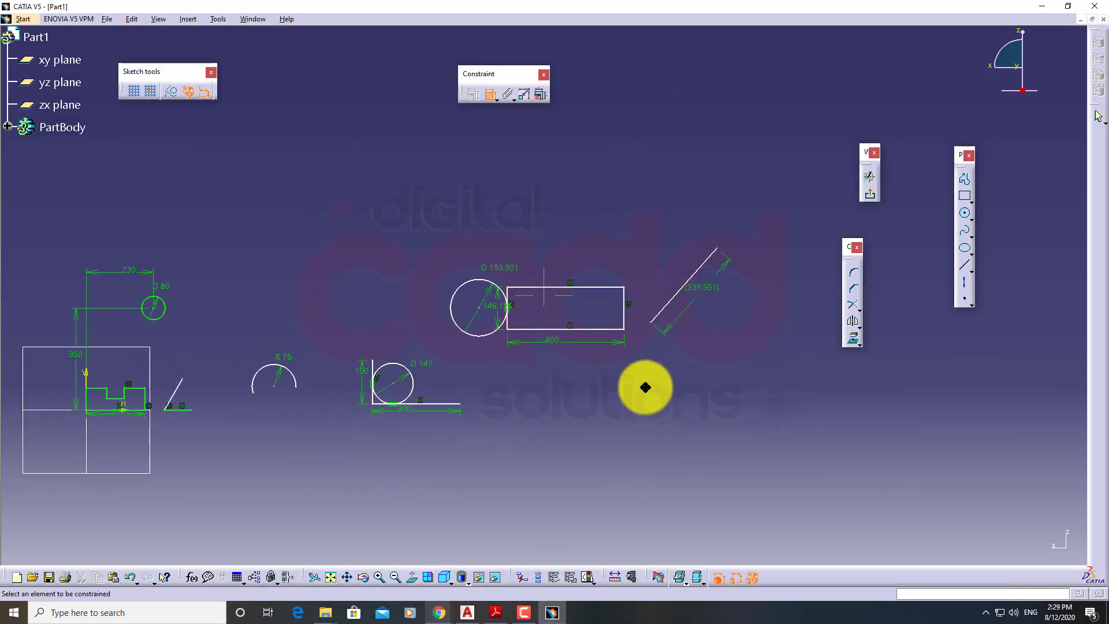
pyautogui.click(974, 204)
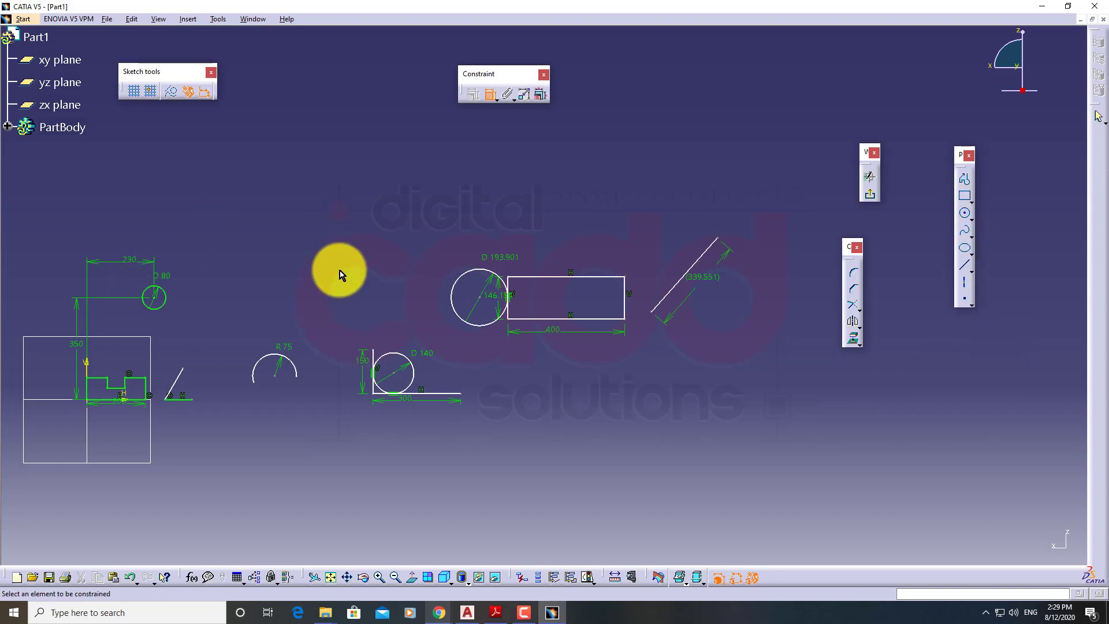
pyautogui.click(1102, 25)
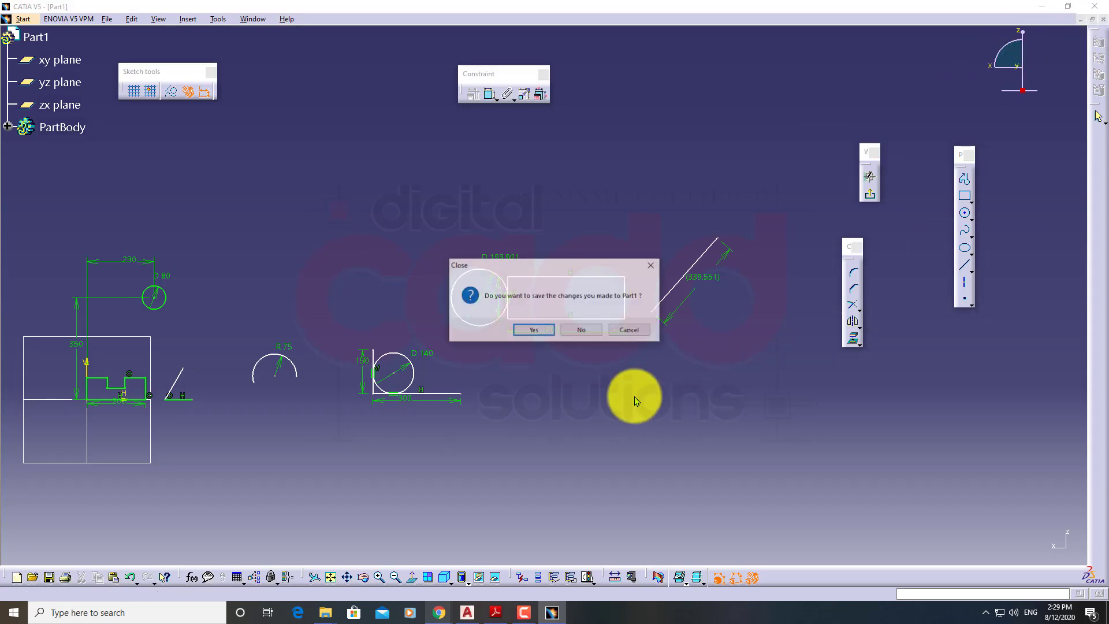
pyautogui.click(581, 330)
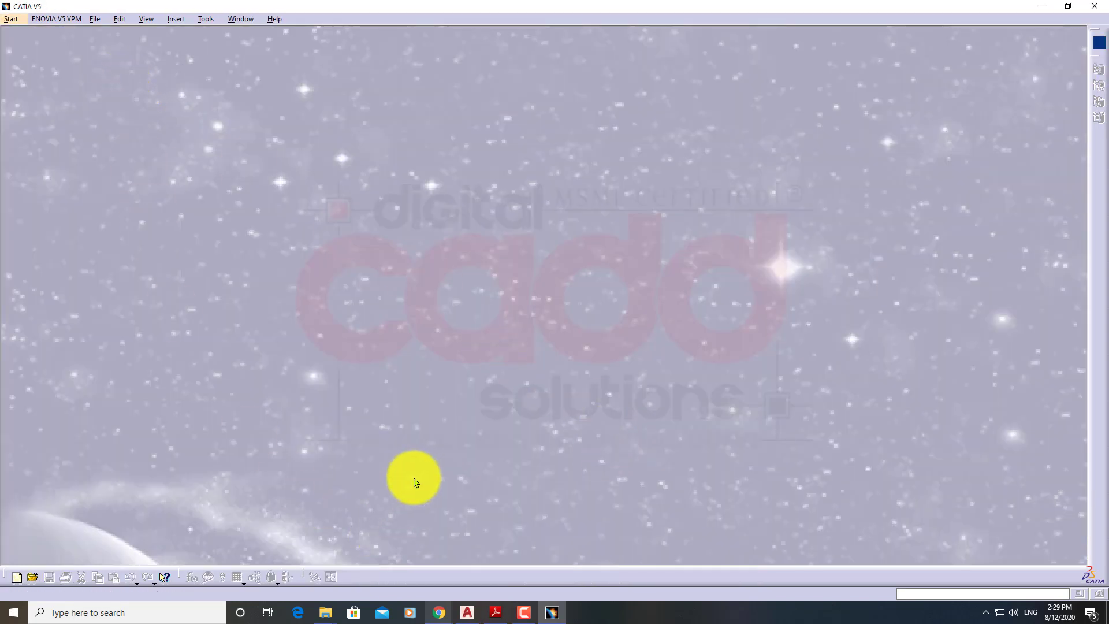
# Step: Review the workbenches available under Mechanical Design without starting one
pyautogui.click(11, 19)
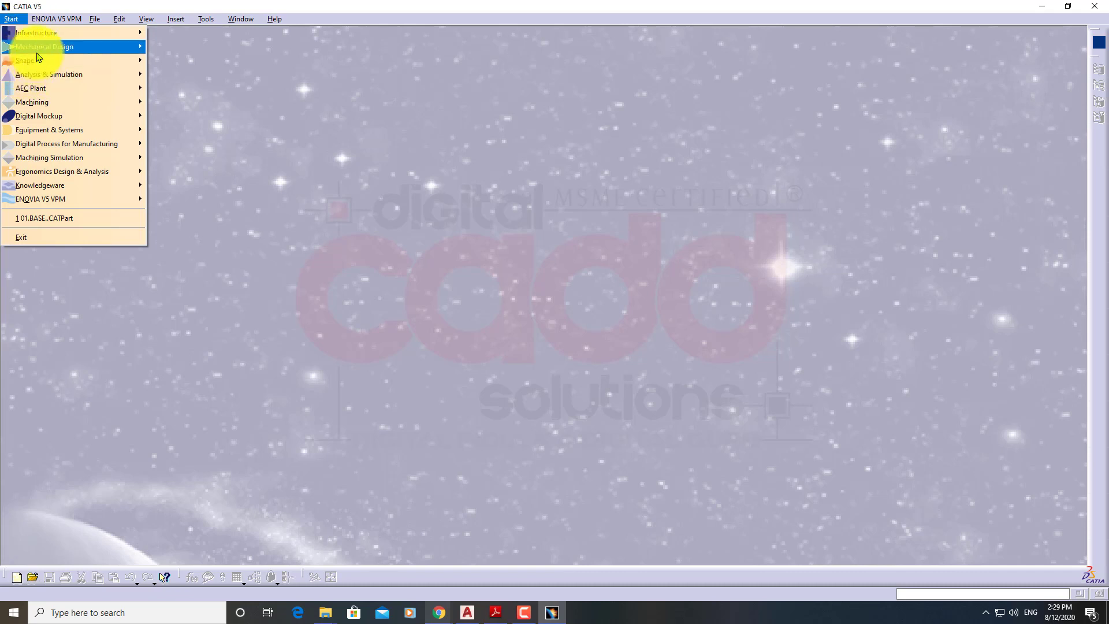
pyautogui.moveTo(34, 46)
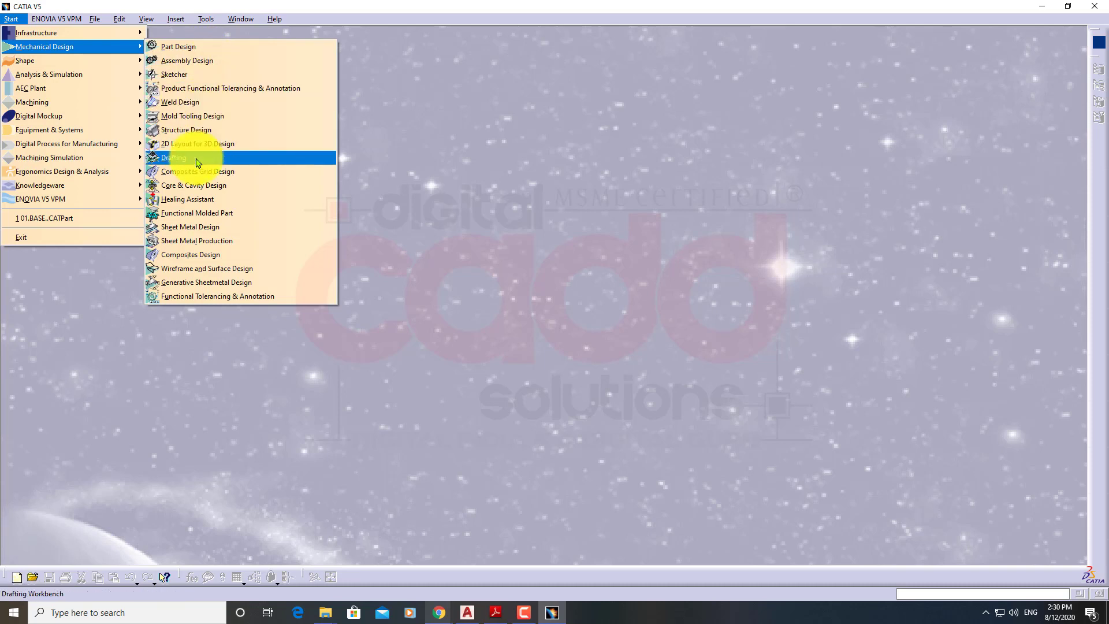
pyautogui.click(14, 21)
pyautogui.click(14, 21)
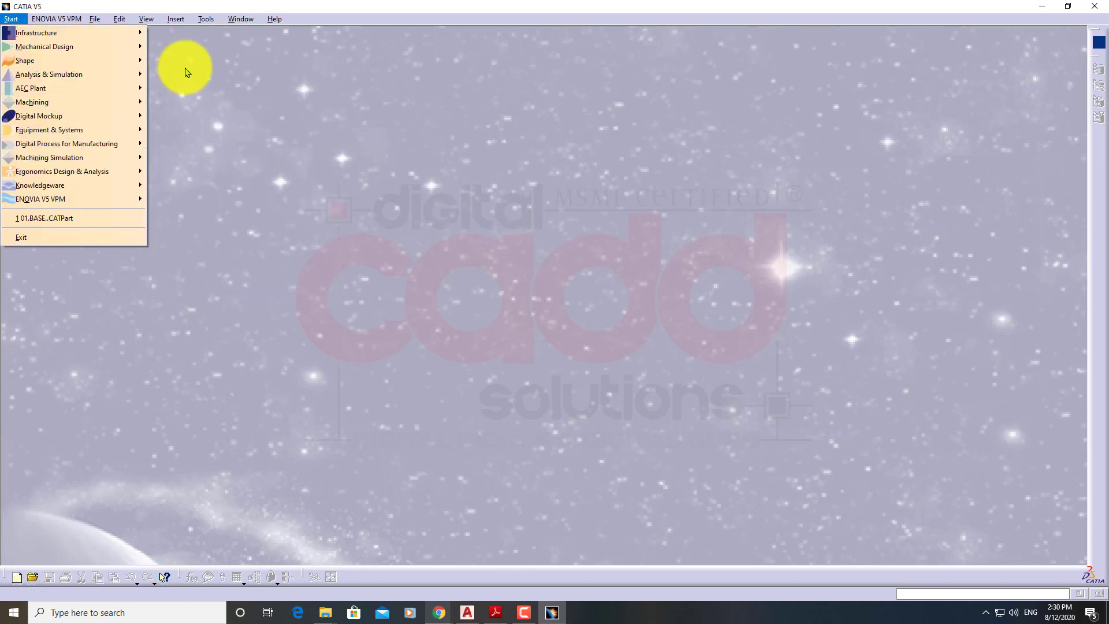
pyautogui.press('Escape')
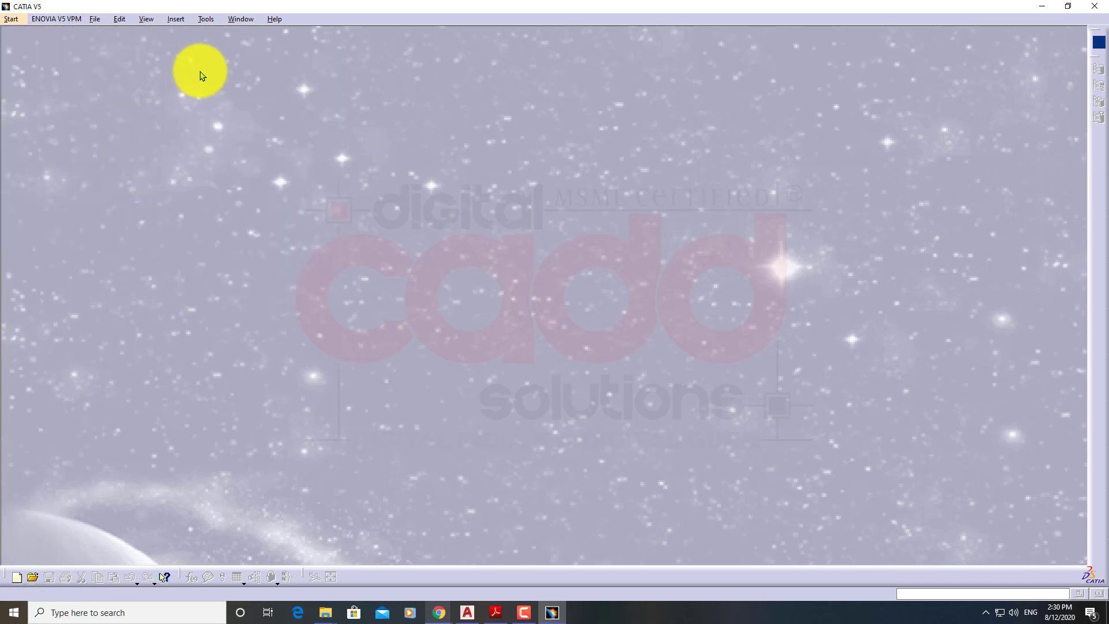
# Step: Open the Customize dialog with its Start Menu settings and move it higher on the screen
pyautogui.click(209, 20)
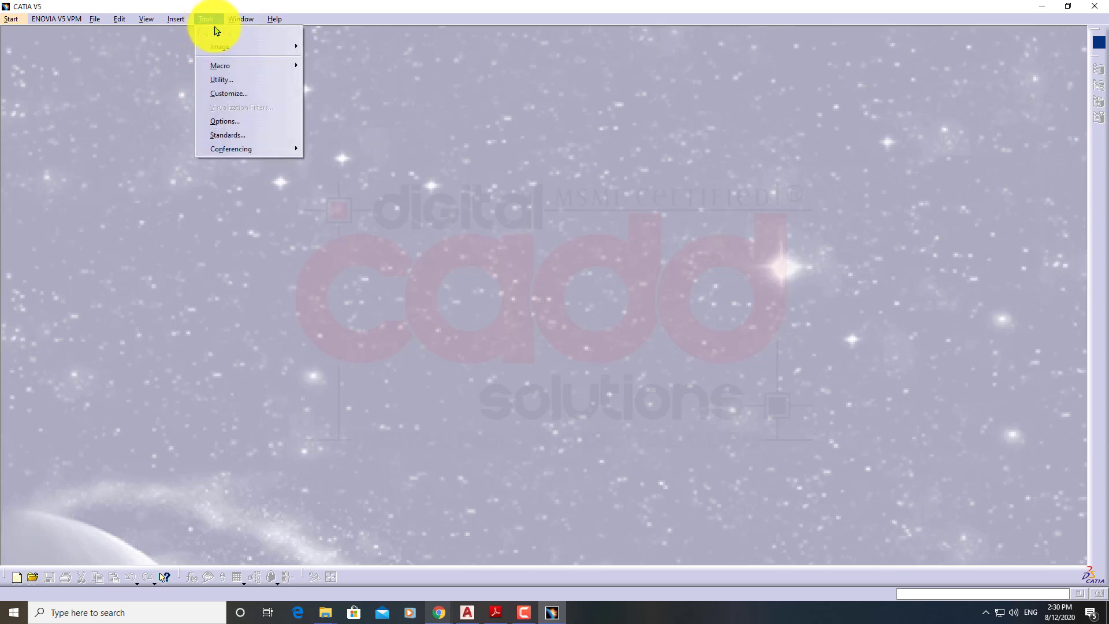
pyautogui.click(256, 94)
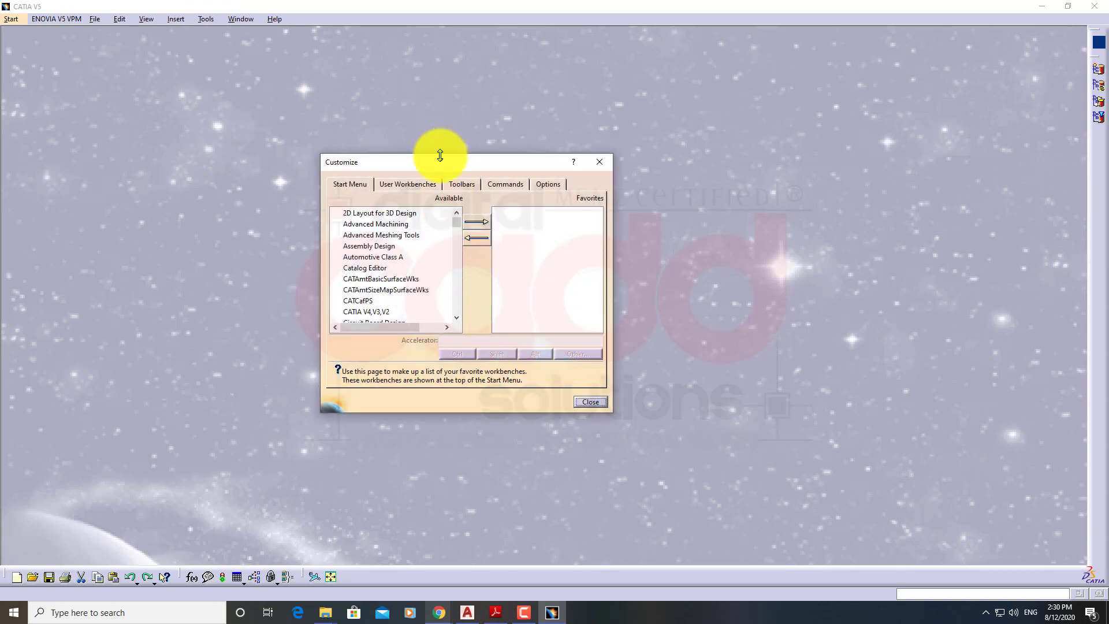
pyautogui.moveTo(435, 162); pyautogui.dragTo(461, 95)
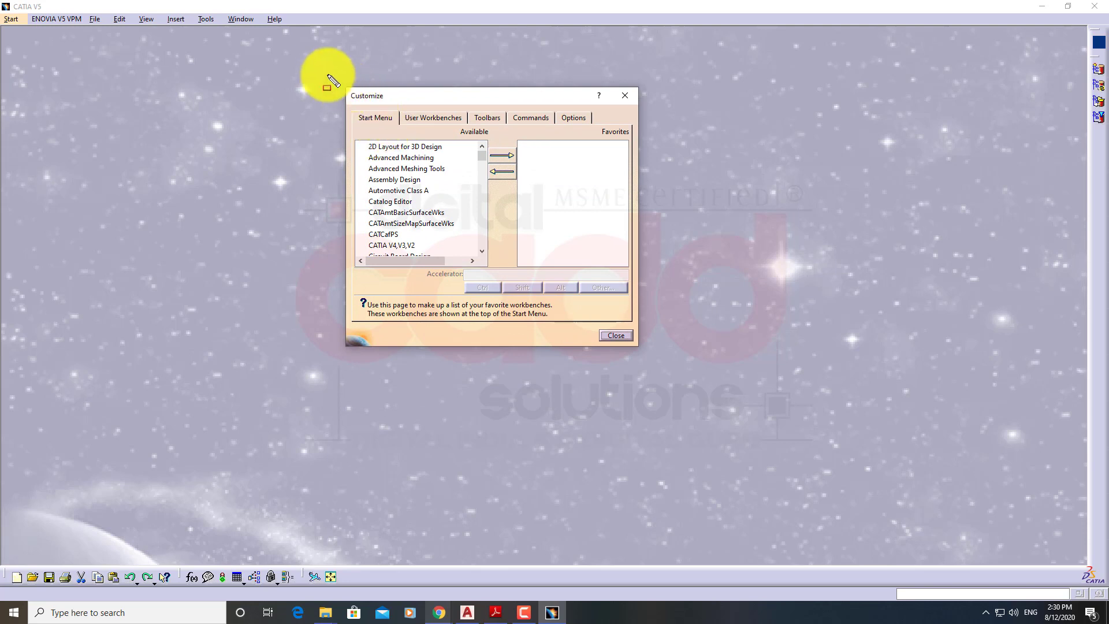
pyautogui.moveTo(327, 63)
pyautogui.mouseDown()
pyautogui.moveTo(573, 343)
pyautogui.moveTo(653, 370)
pyautogui.mouseUp()
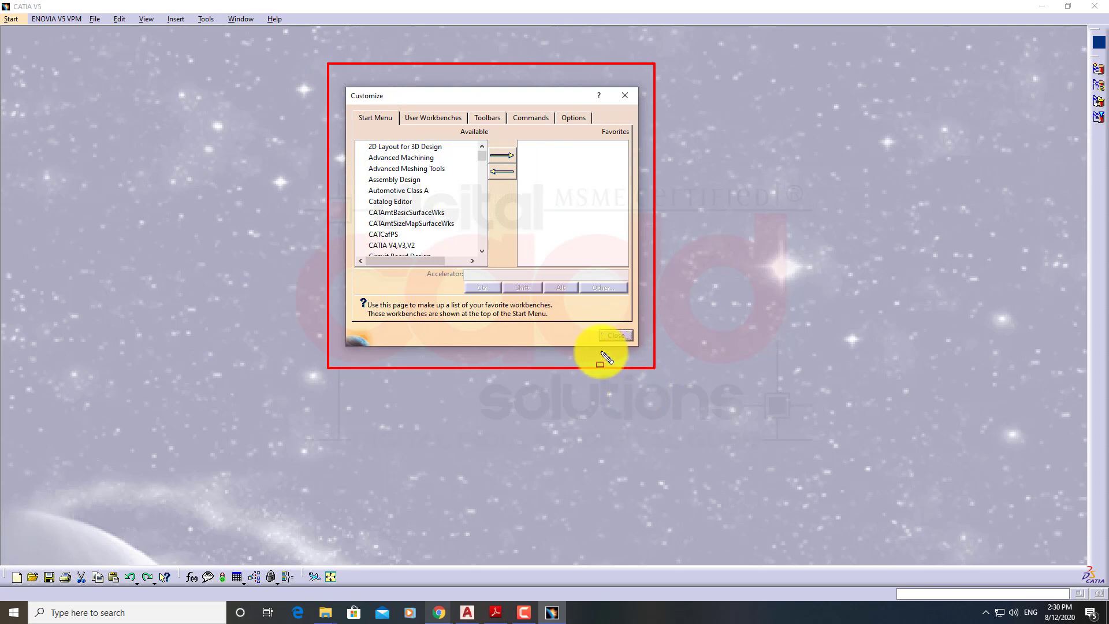
pyautogui.press('Escape')
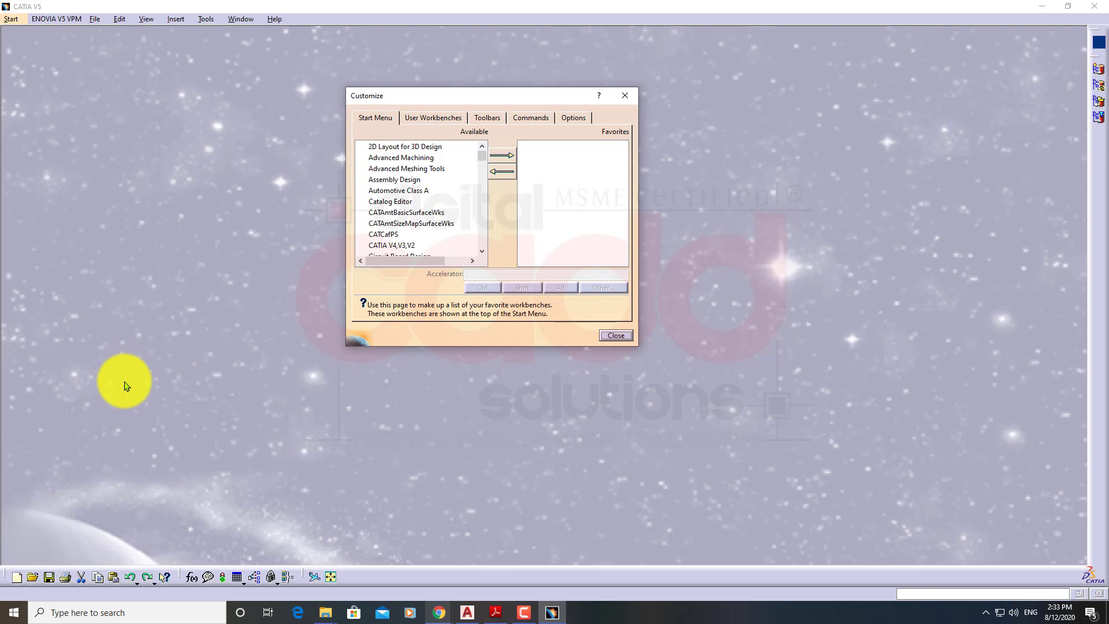
# Step: Switch to the Google Meet call window to check it, then return to CATIA and close the Customize dialog
pyautogui.moveTo(432, 613)
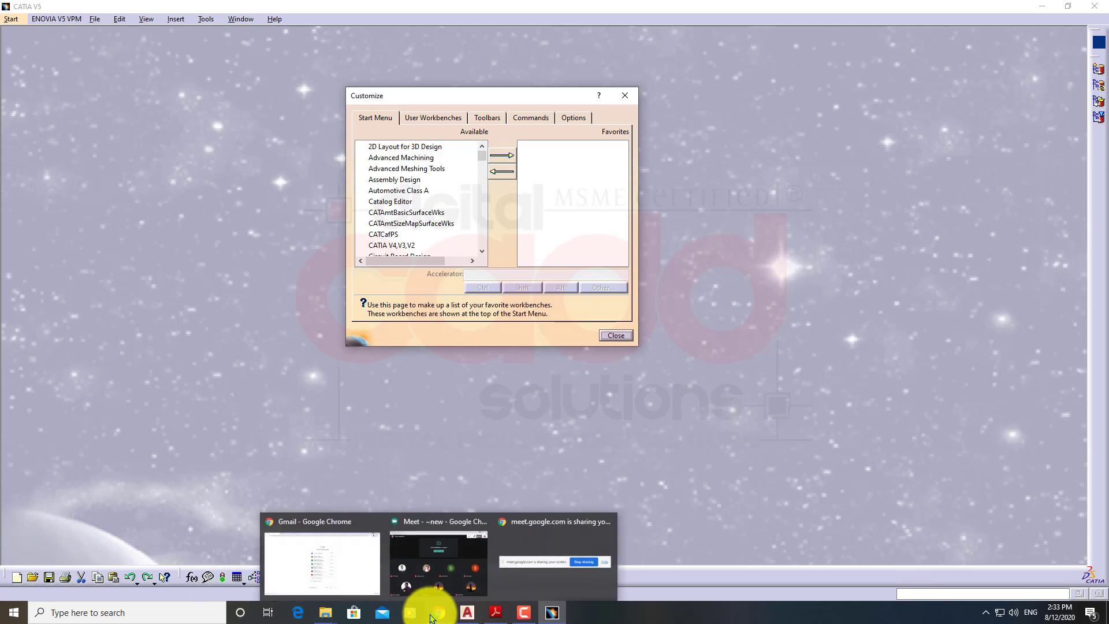
pyautogui.click(442, 540)
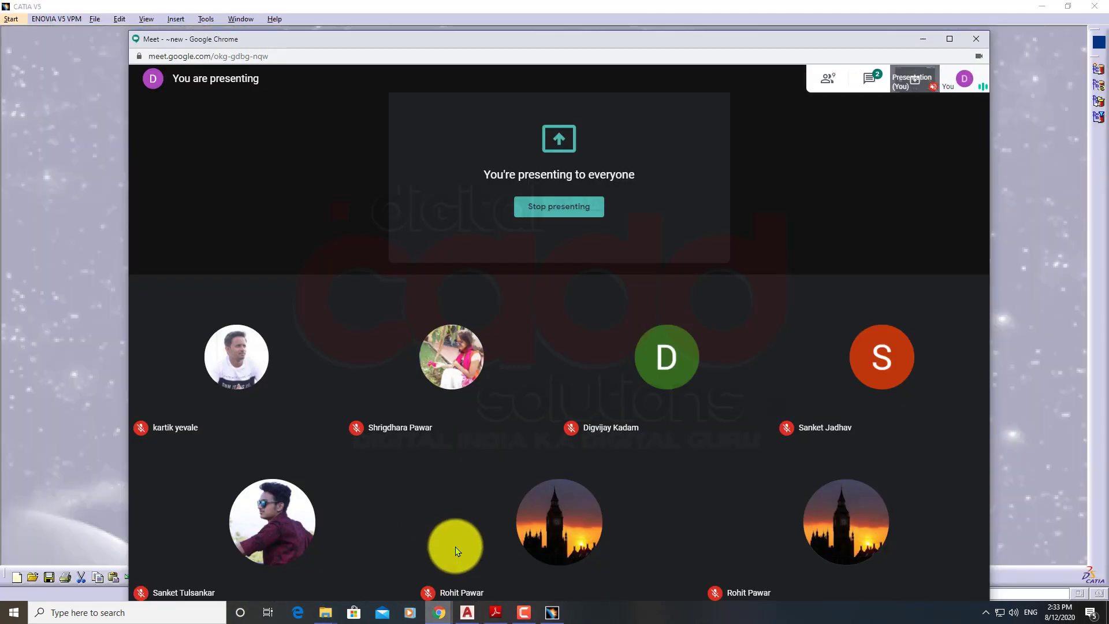
pyautogui.click(923, 38)
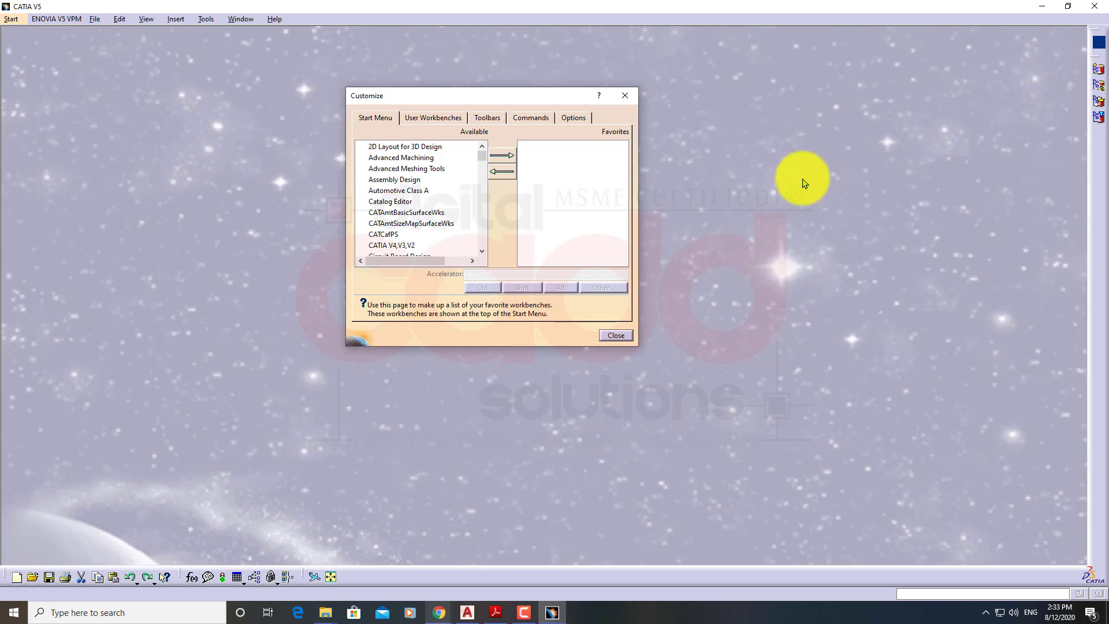
pyautogui.click(624, 95)
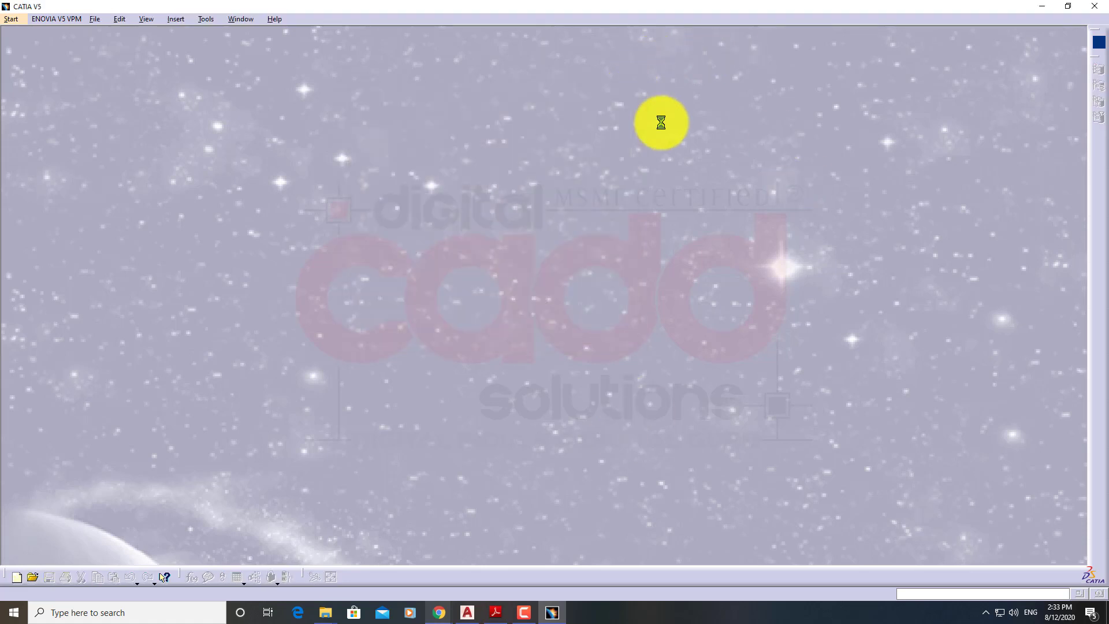
# Step: Reopen the Customize dialog to show the Start Menu settings for favorite workbenches
pyautogui.click(208, 22)
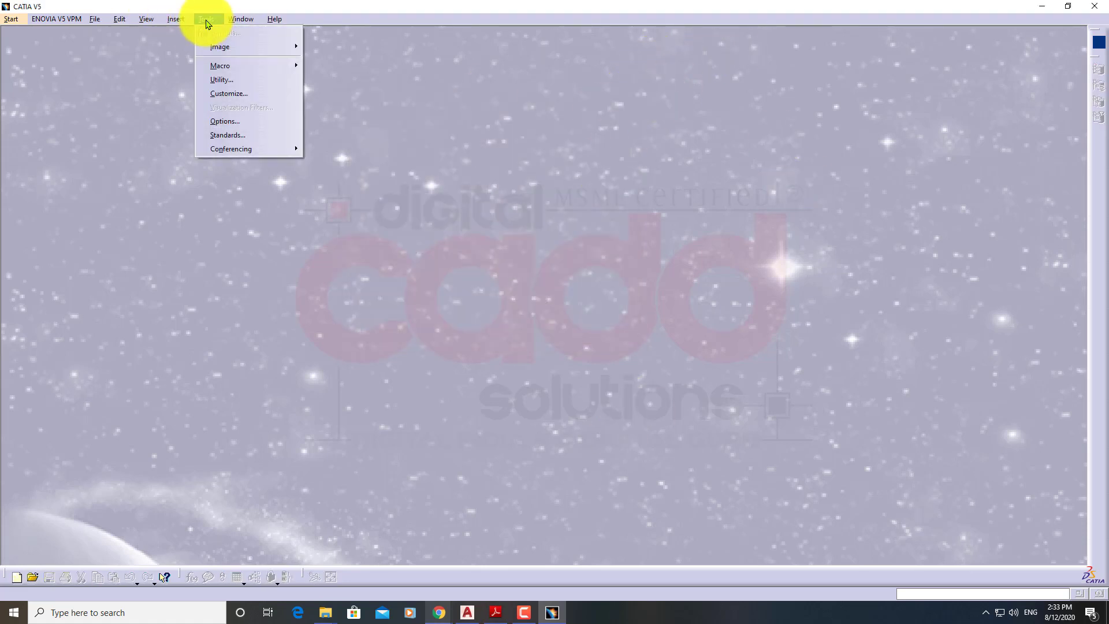
pyautogui.click(241, 94)
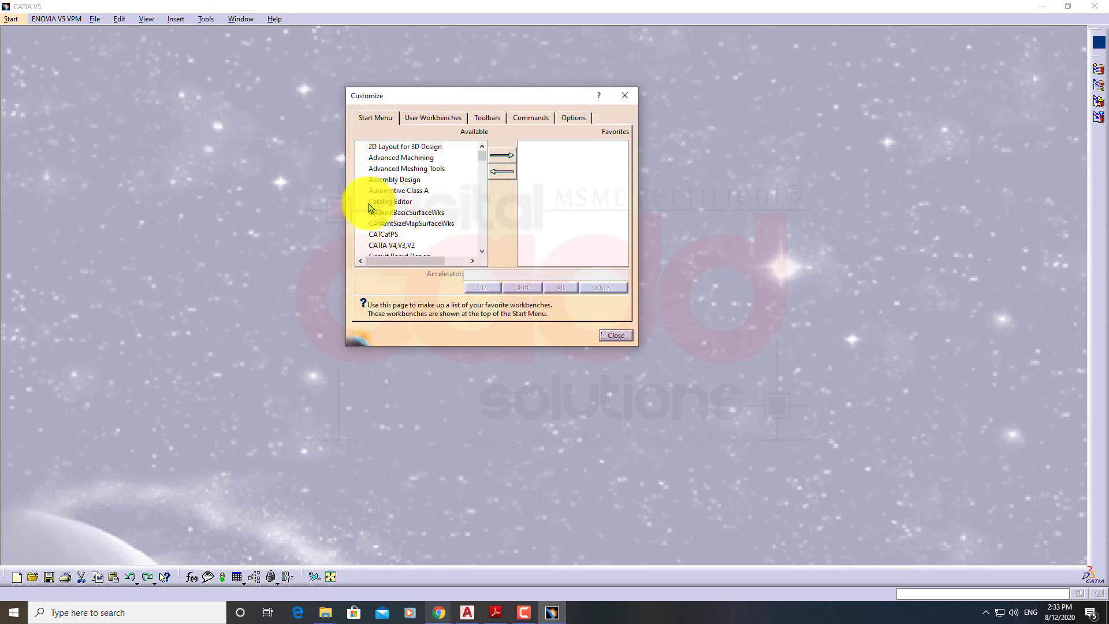
pyautogui.moveTo(306, 62)
pyautogui.mouseDown()
pyautogui.moveTo(602, 329)
pyautogui.moveTo(705, 395)
pyautogui.moveTo(687, 391)
pyautogui.mouseUp()
pyautogui.moveTo(341, 104); pyautogui.dragTo(402, 130)
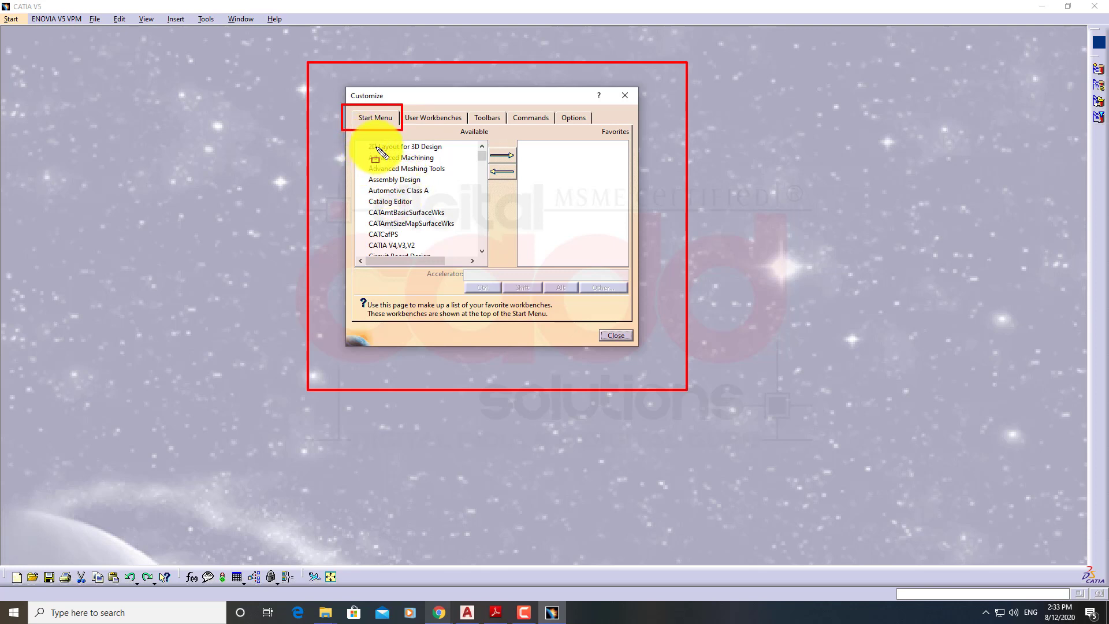
pyautogui.press('Escape')
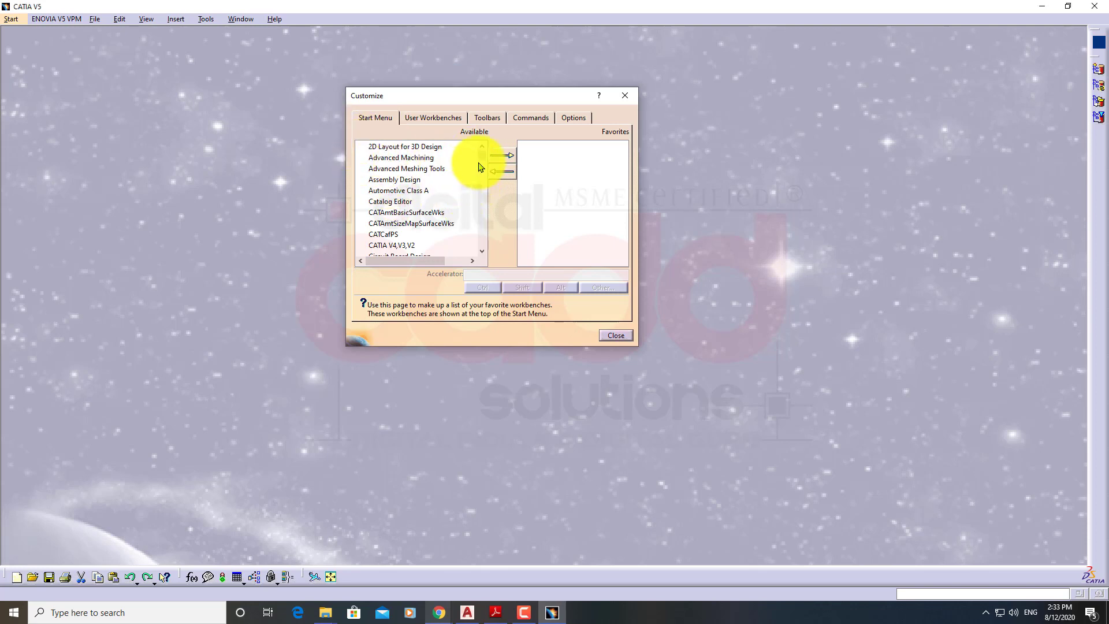
# Step: Add the Sketcher workbench to the Start menu favorites and check its entry in the Start menu
pyautogui.click(413, 201)
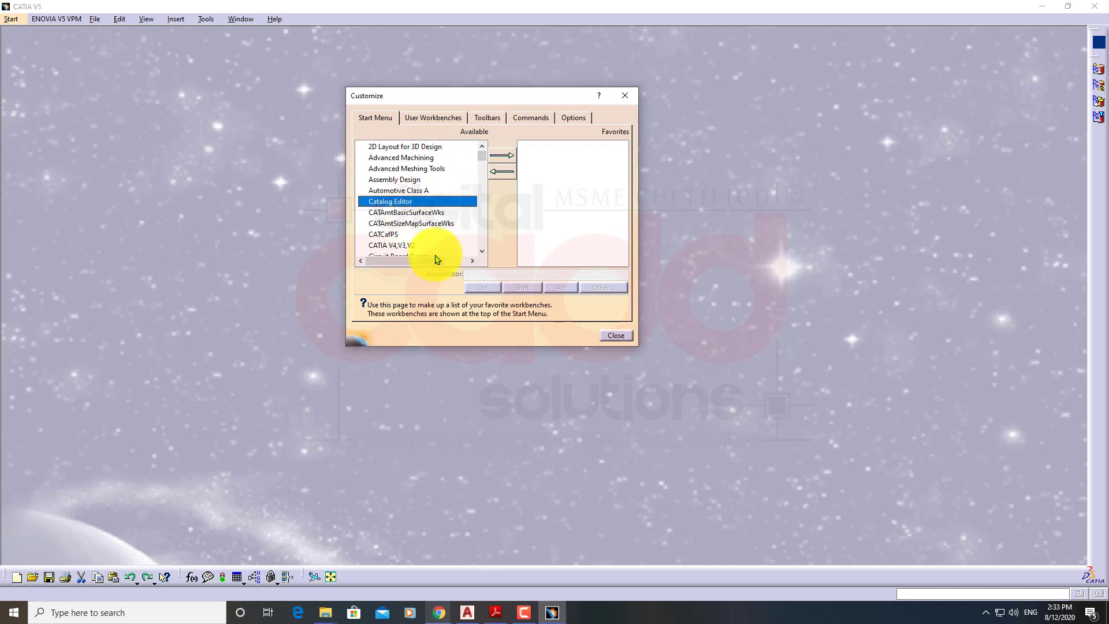
pyautogui.scroll(-6, 439, 243)
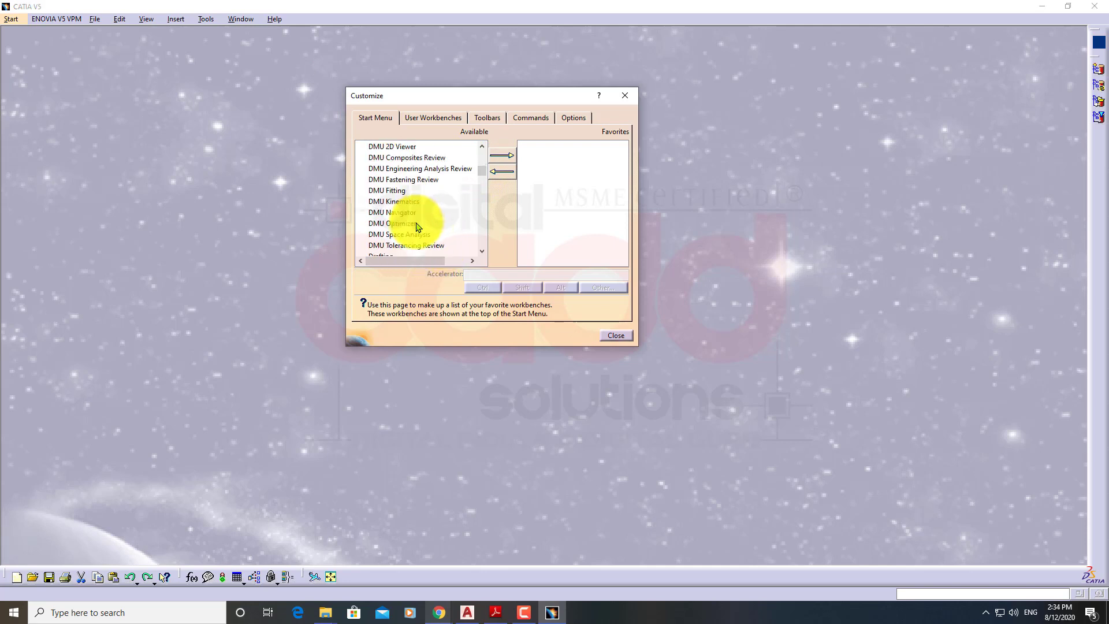
pyautogui.scroll(-4, 418, 226)
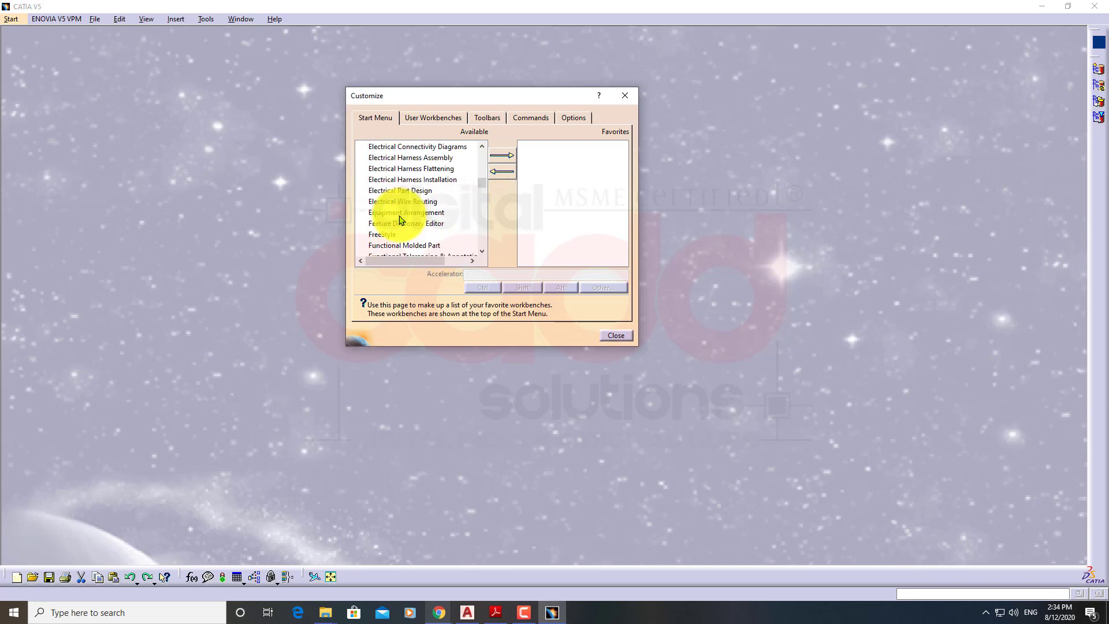
pyautogui.scroll(-6, 401, 219)
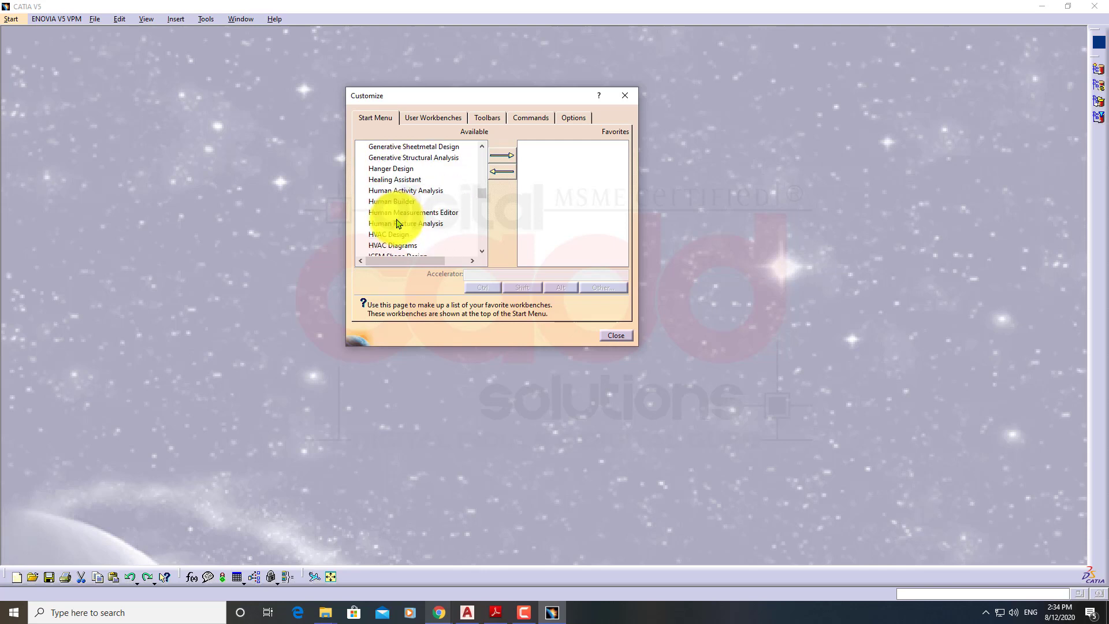
pyautogui.scroll(-7, 396, 233)
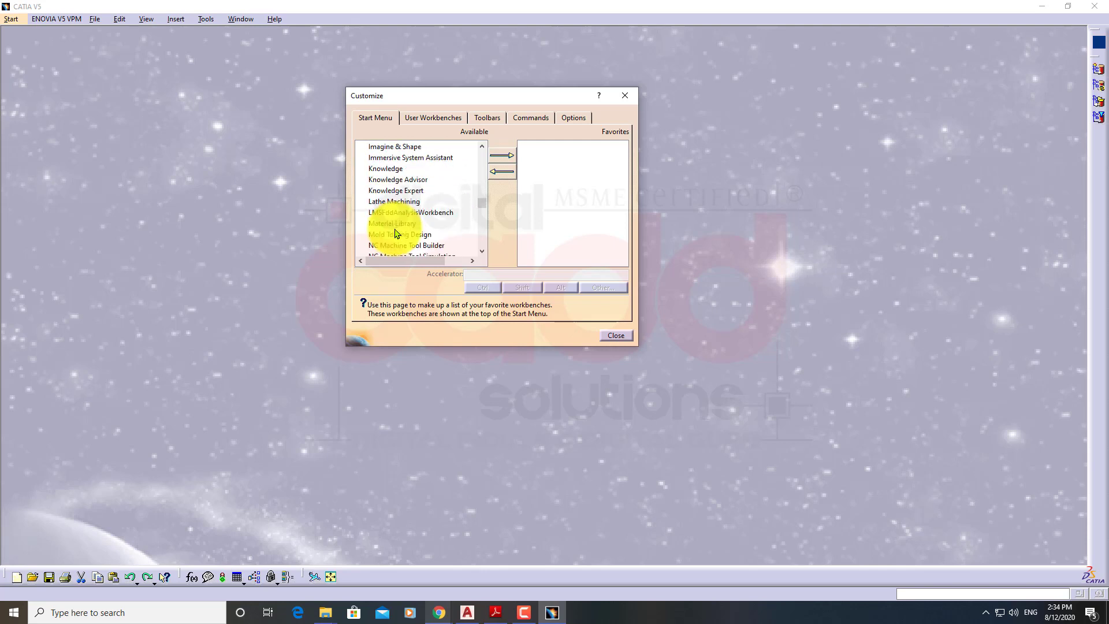
pyautogui.scroll(-6, 396, 234)
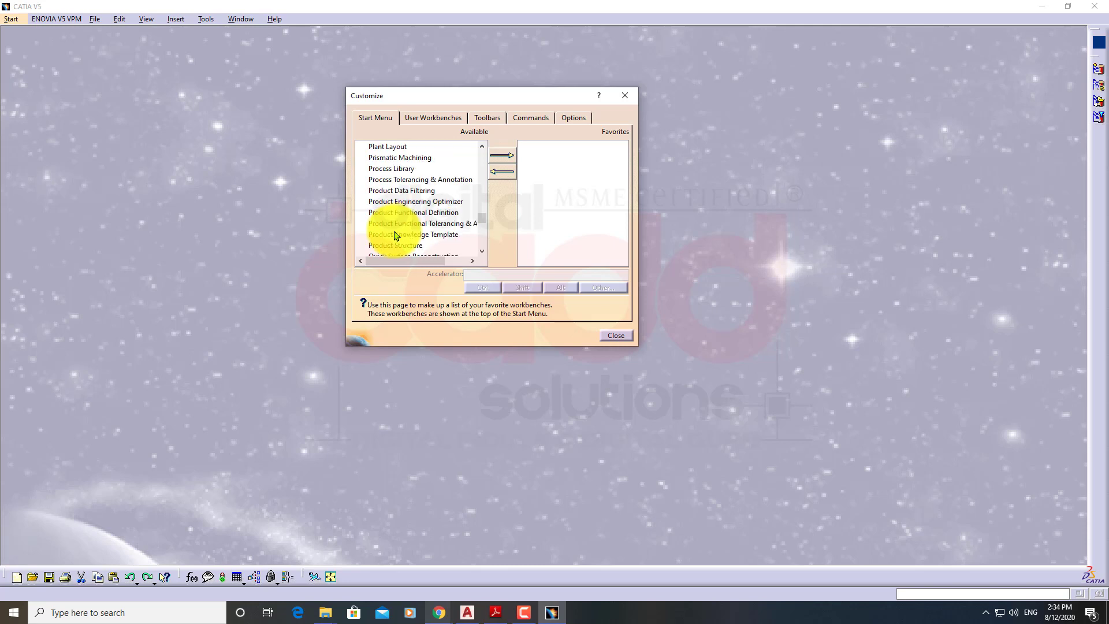
pyautogui.scroll(-1, 396, 235)
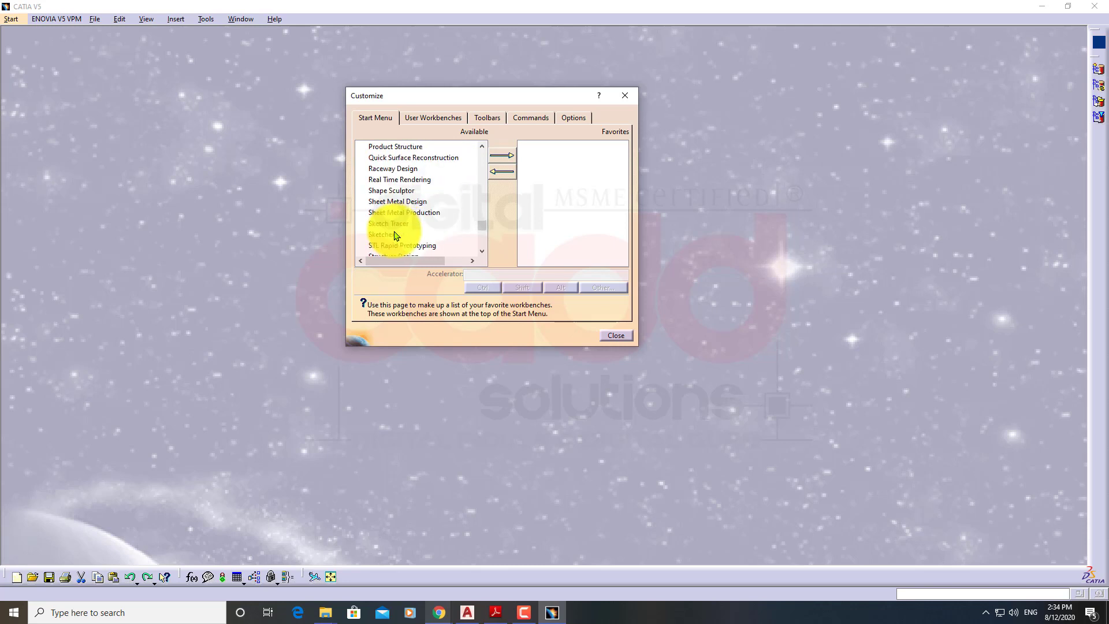
pyautogui.click(392, 235)
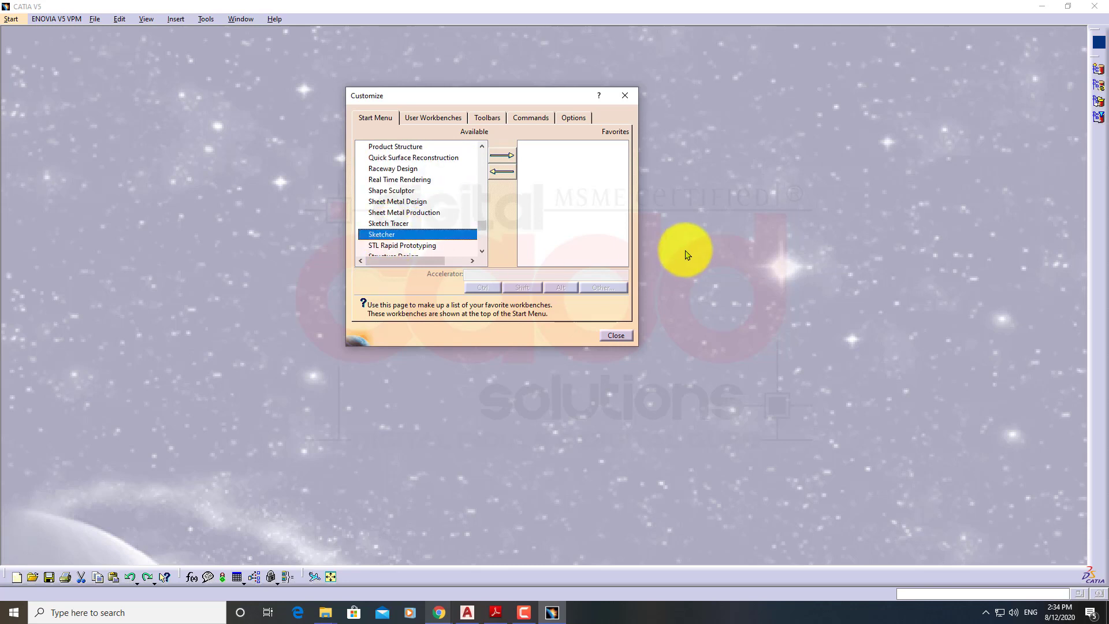
pyautogui.click(508, 156)
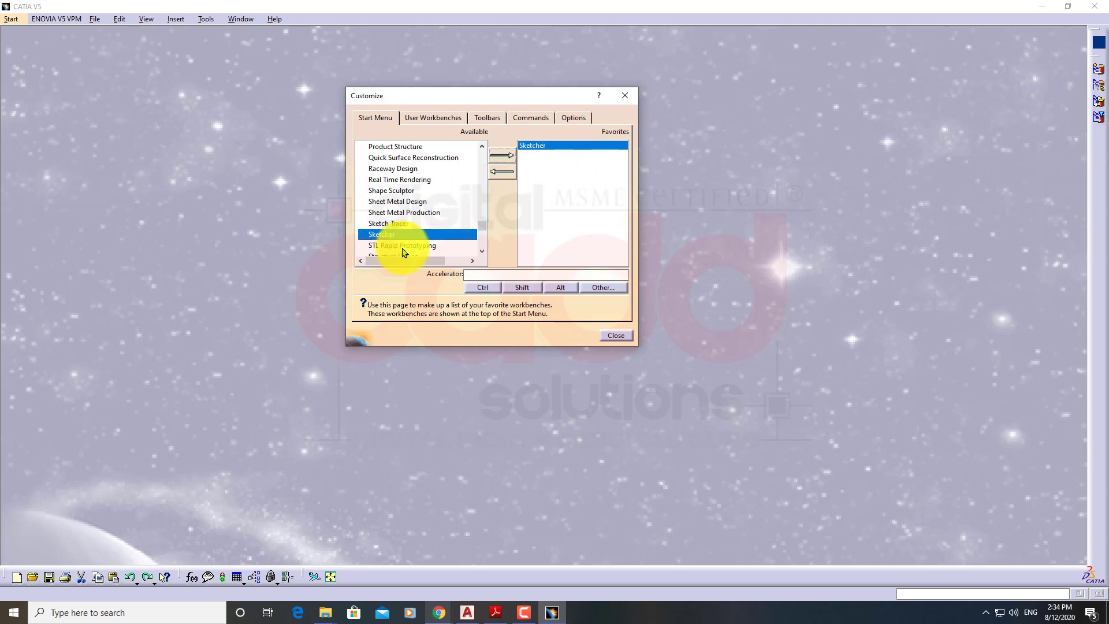
pyautogui.click(12, 19)
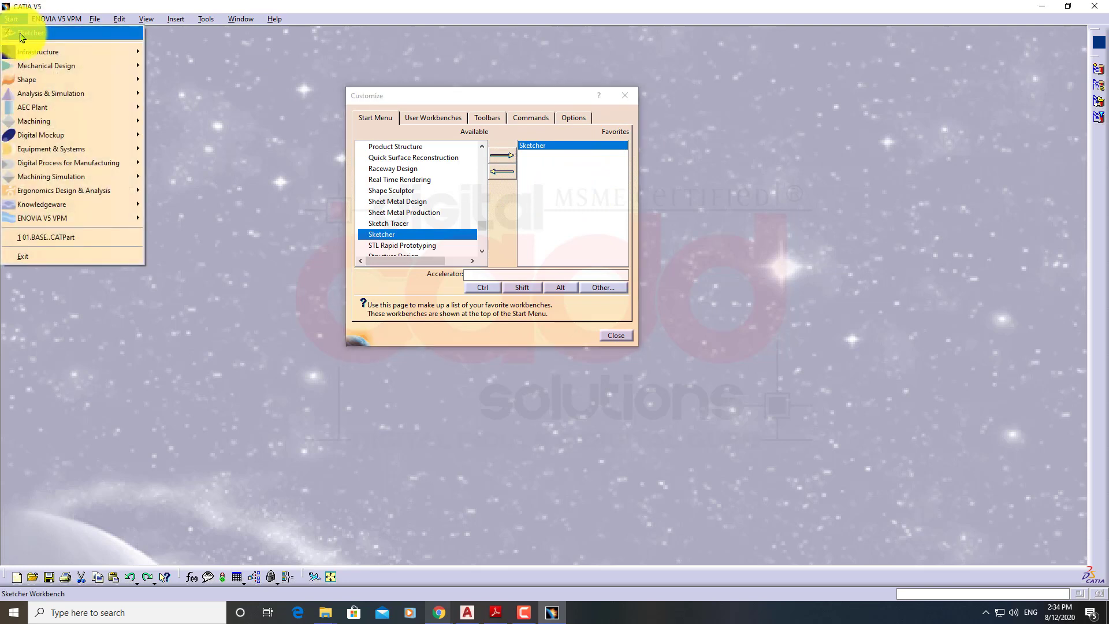
pyautogui.press('Escape')
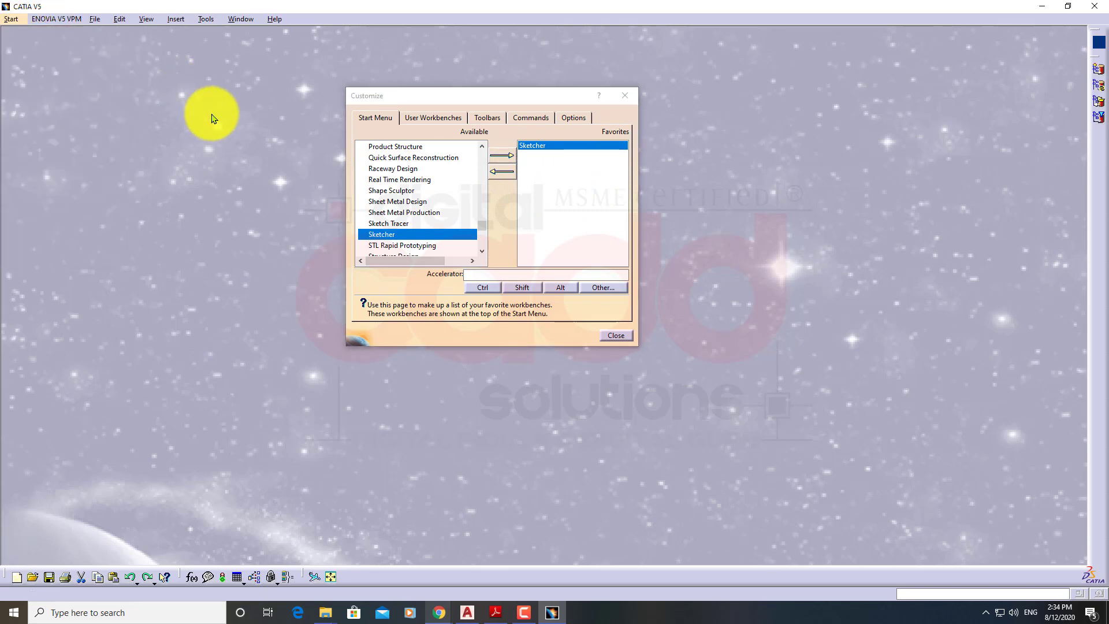
# Step: Add the Part Design and Assembly Design workbenches to the Start menu favorites
pyautogui.click(399, 201)
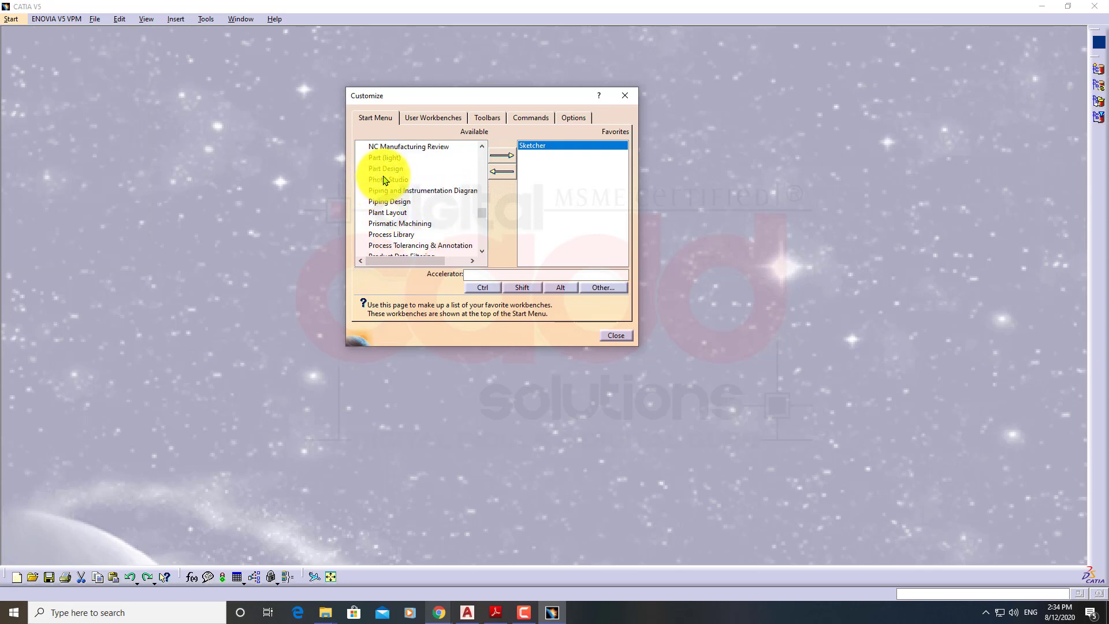
pyautogui.click(501, 155)
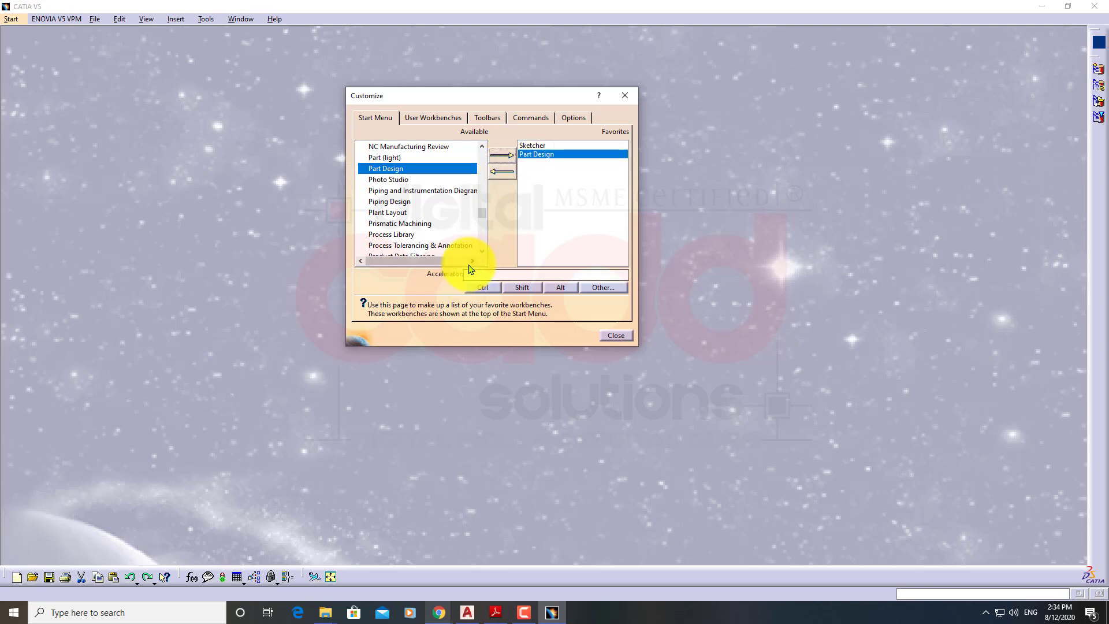
pyautogui.scroll(10, 426, 211)
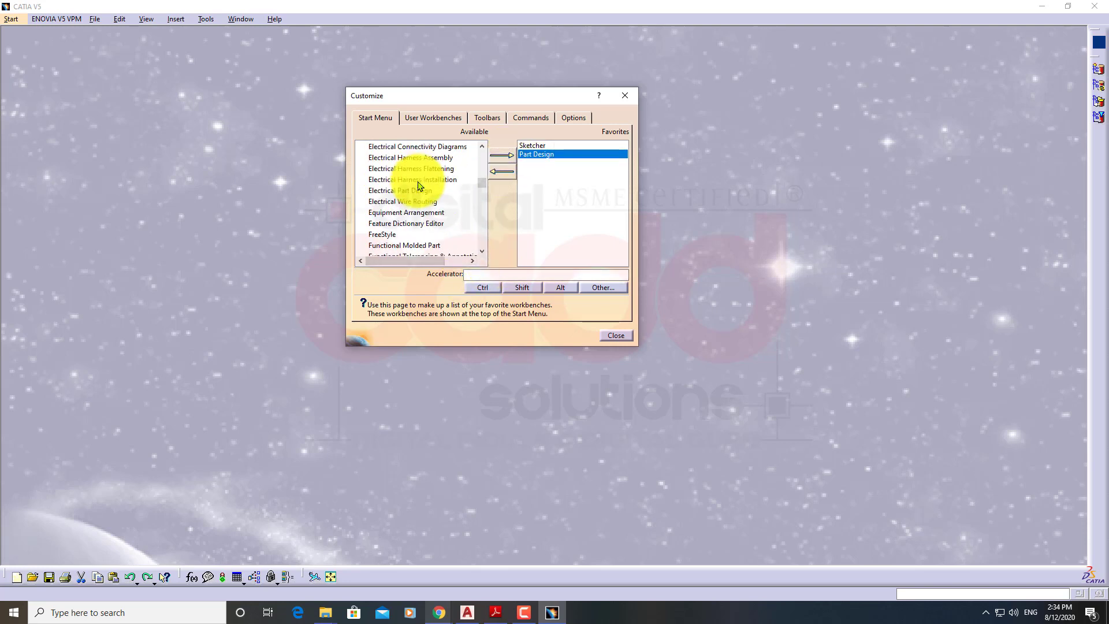
pyautogui.scroll(8, 425, 188)
pyautogui.scroll(-5, 426, 219)
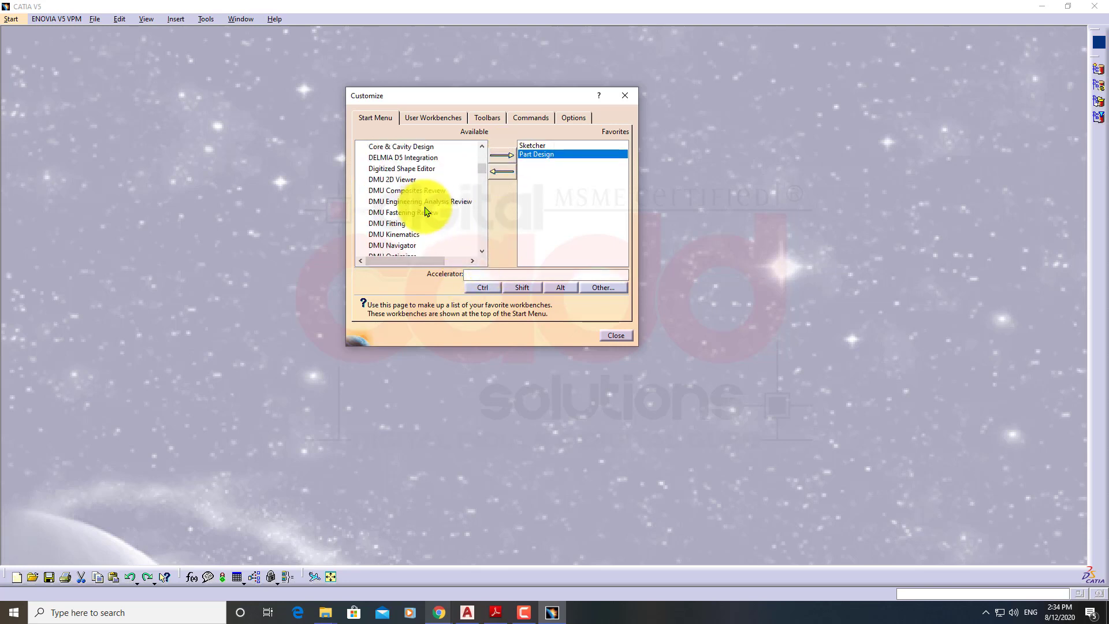
pyautogui.scroll(3, 426, 212)
pyautogui.scroll(-1, 426, 213)
pyautogui.scroll(1, 427, 216)
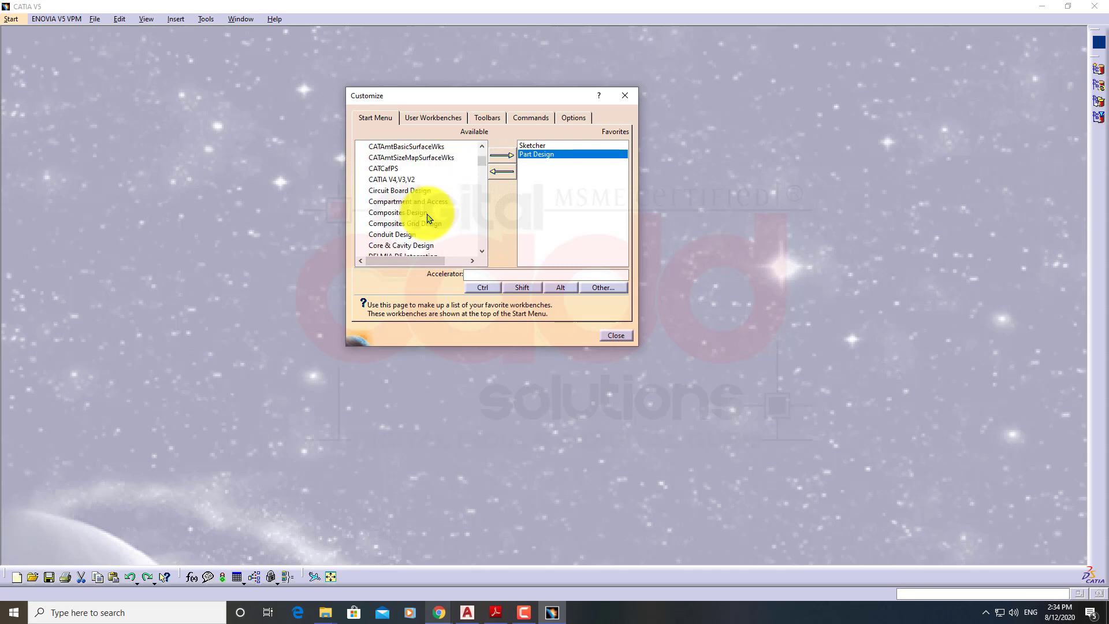
pyautogui.scroll(2, 427, 219)
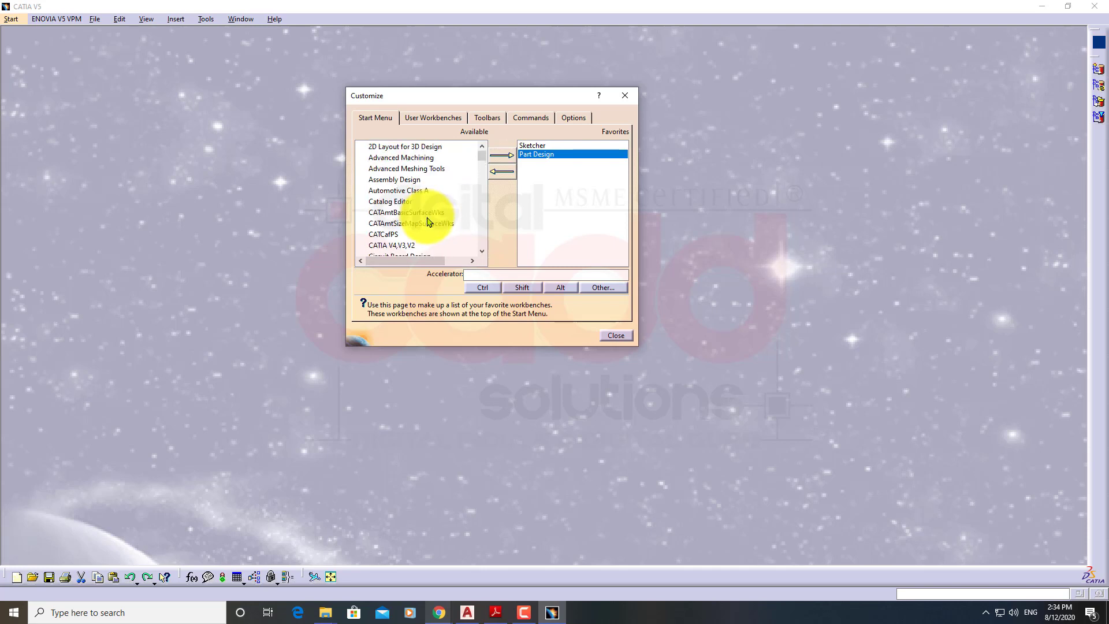
pyautogui.click(400, 181)
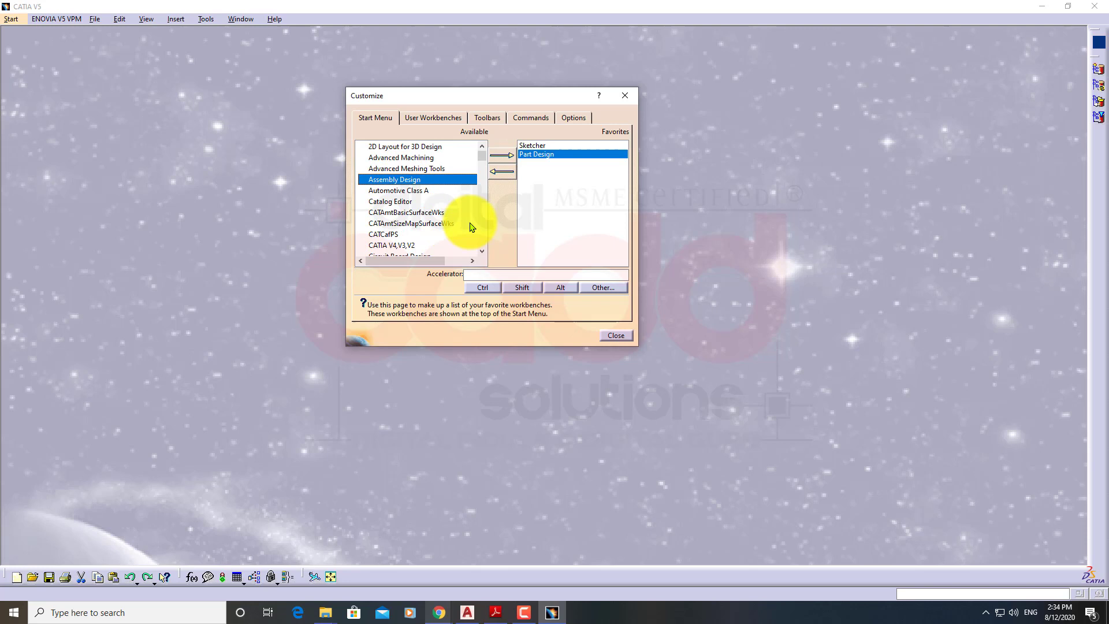
pyautogui.click(504, 156)
# Step: Add the Drafting workbench to the Start menu favorites and close the Customize dialog
pyautogui.click(401, 213)
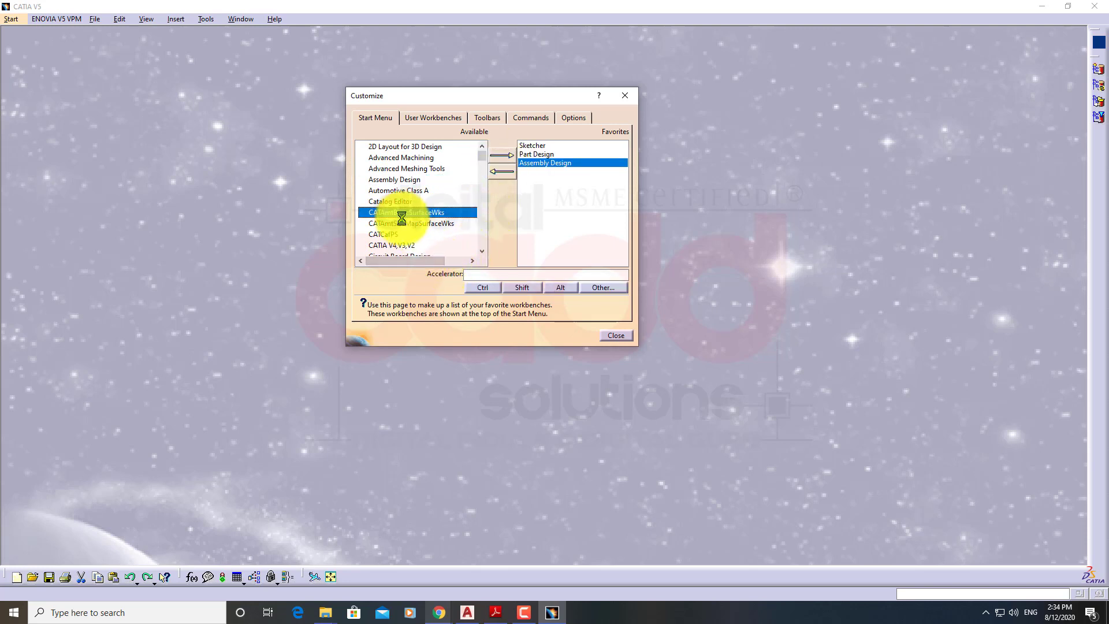
pyautogui.scroll(-2, 414, 237)
pyautogui.scroll(-6, 413, 236)
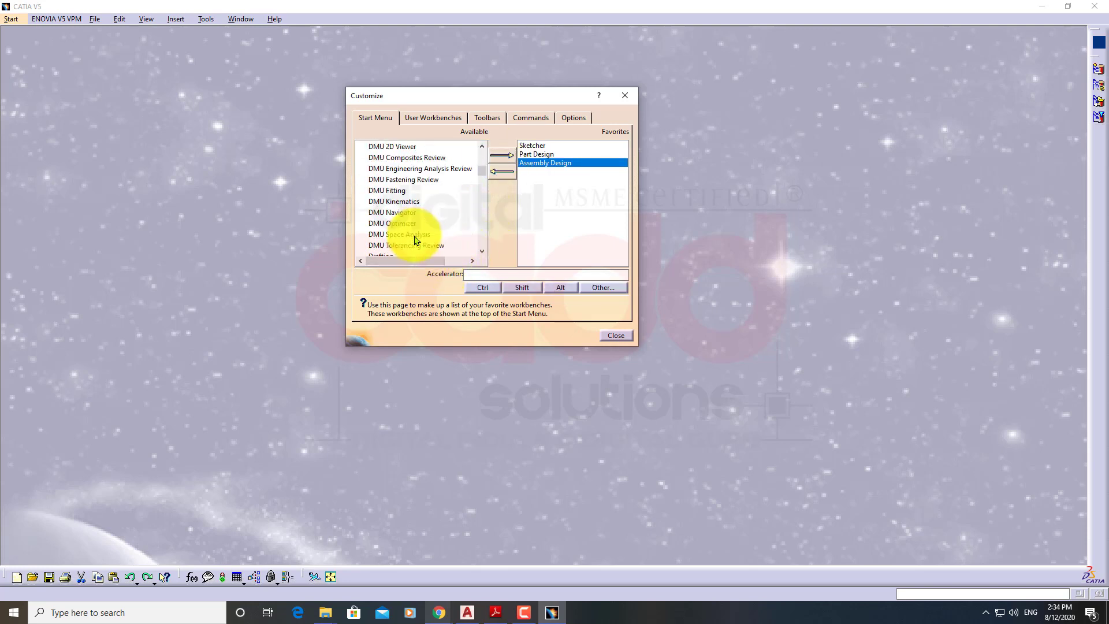
pyautogui.scroll(-2, 414, 240)
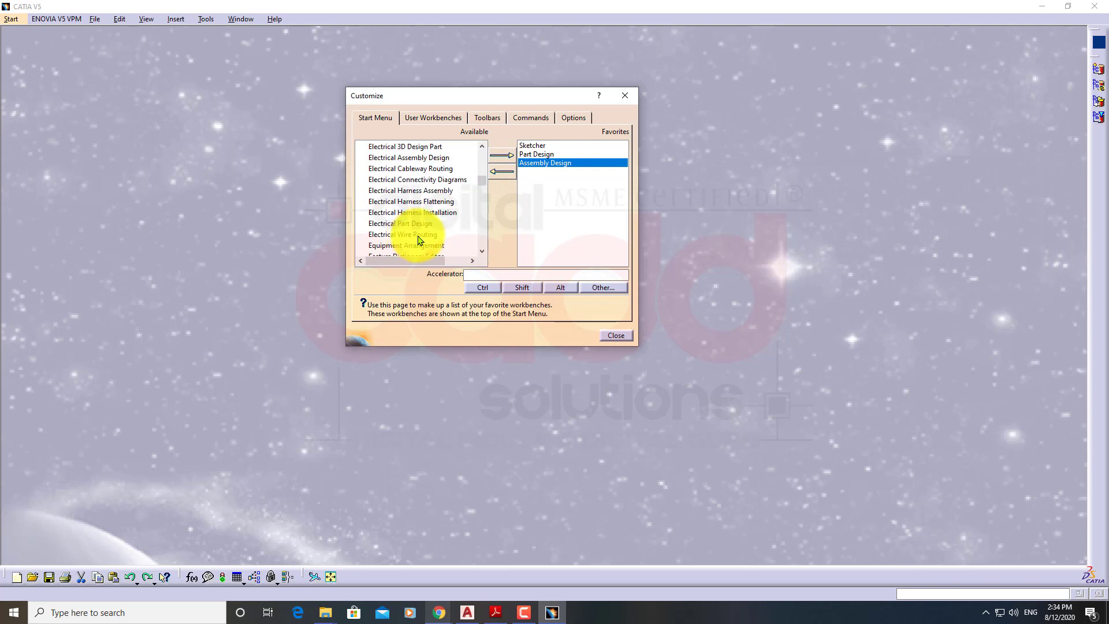
pyautogui.scroll(-1, 420, 237)
pyautogui.scroll(2, 419, 235)
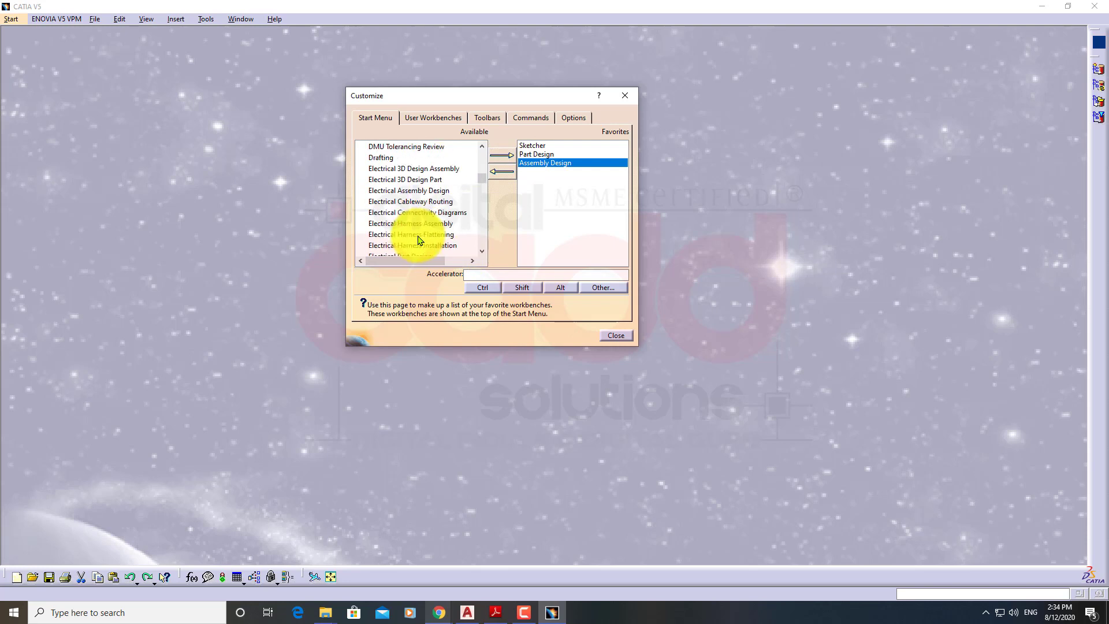
pyautogui.click(388, 162)
pyautogui.click(501, 155)
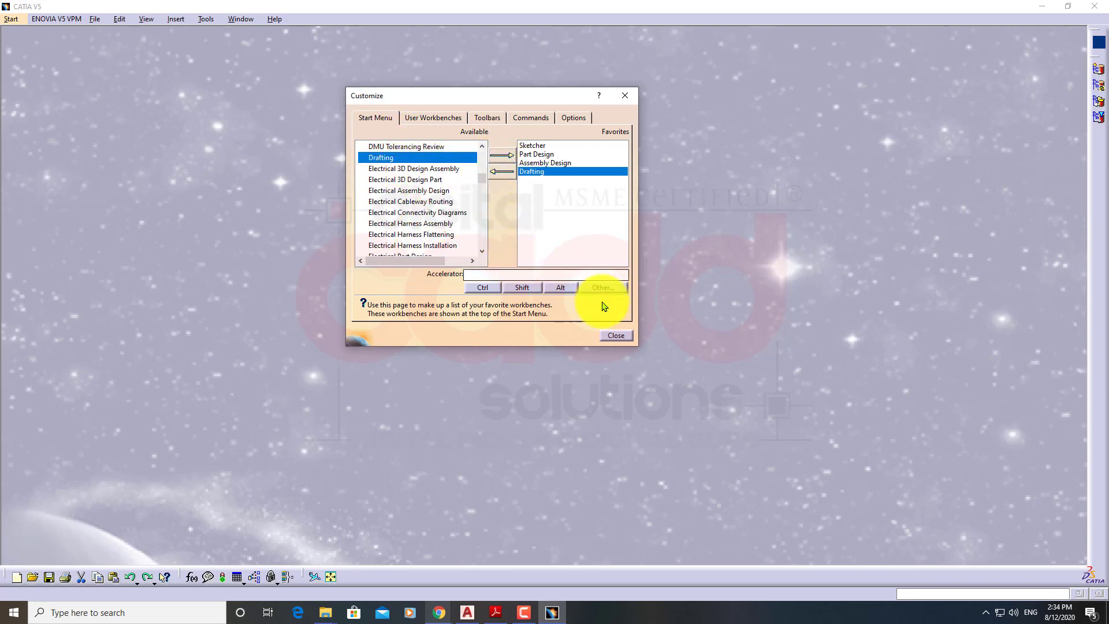
pyautogui.click(615, 336)
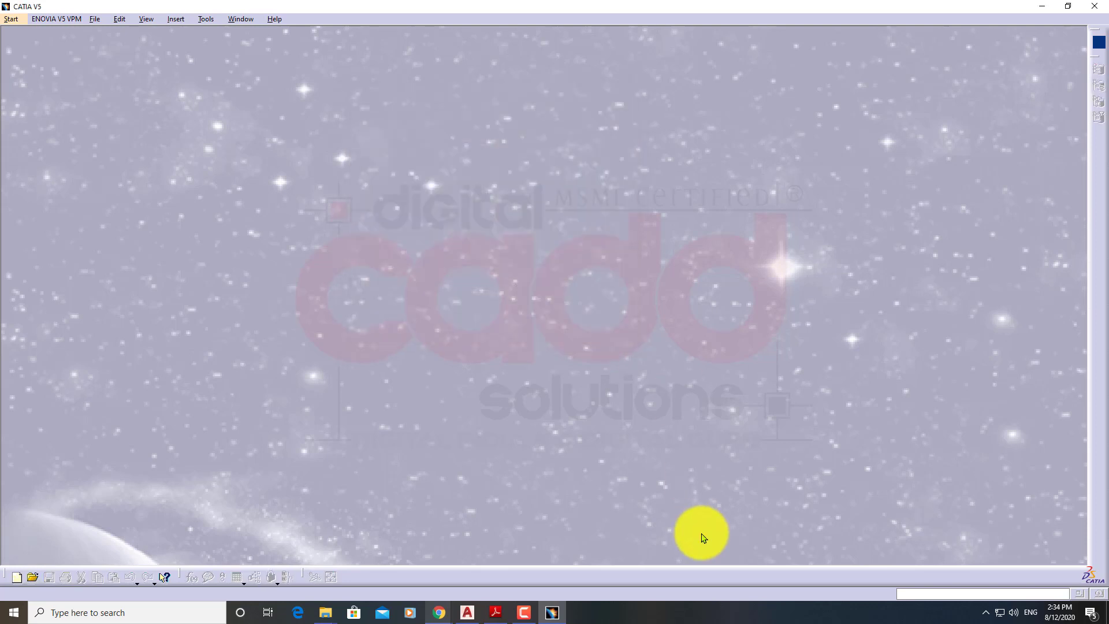
# Step: Show the Start menu and outline its favorites Sketcher, Part Design, Assembly Design and Drafting with temporary red rectangles
pyautogui.click(12, 20)
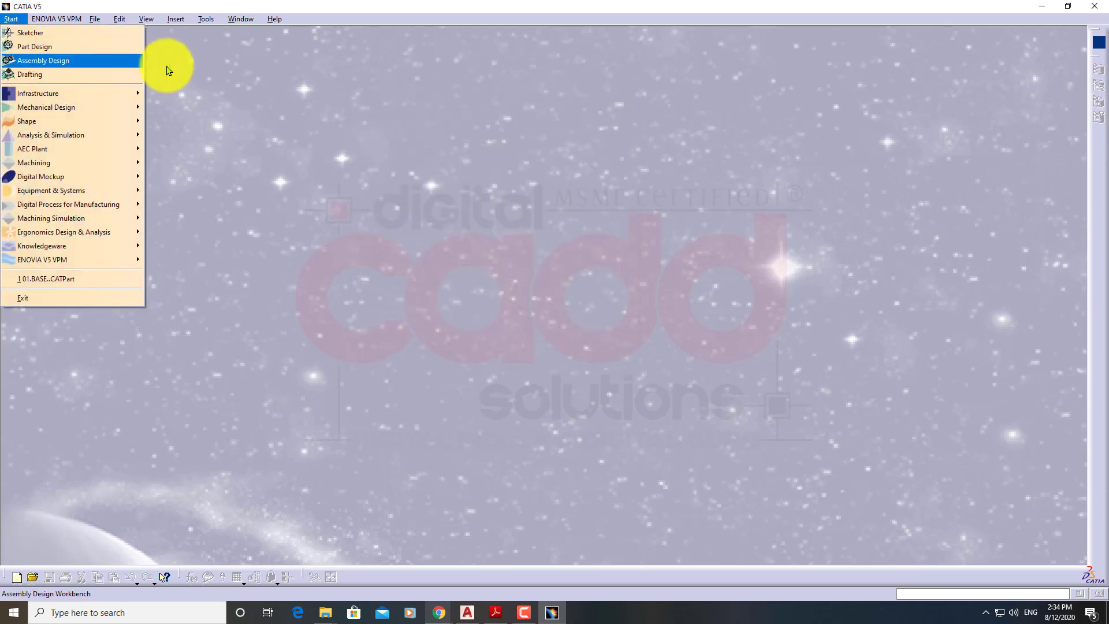
pyautogui.hotkey('ctrl', 'shift', 'd')
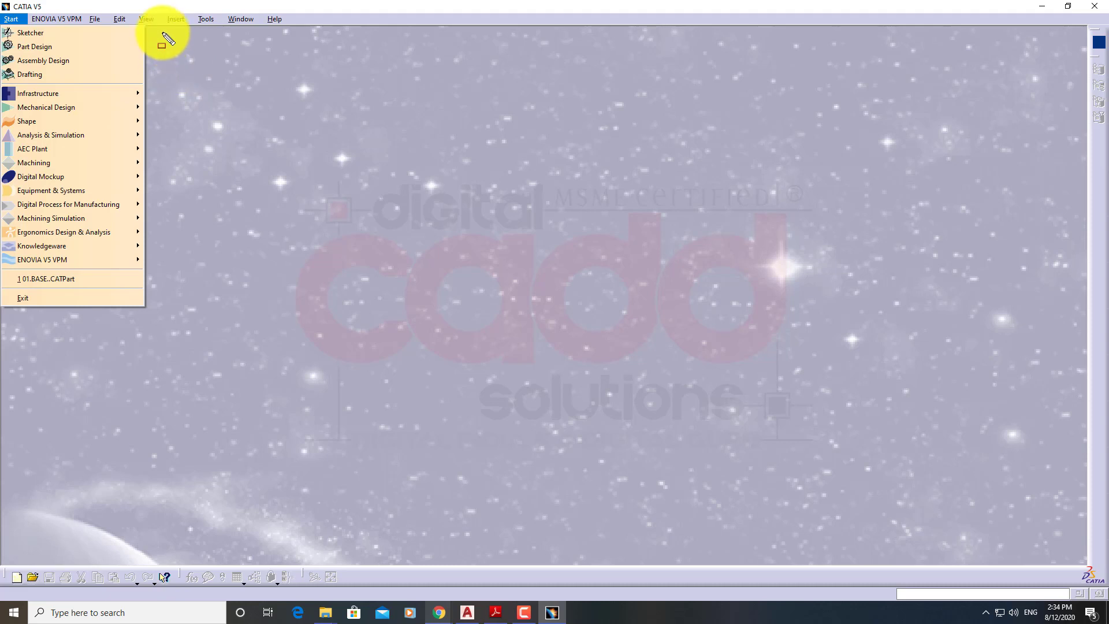
pyautogui.moveTo(153, 23); pyautogui.dragTo(4, 87)
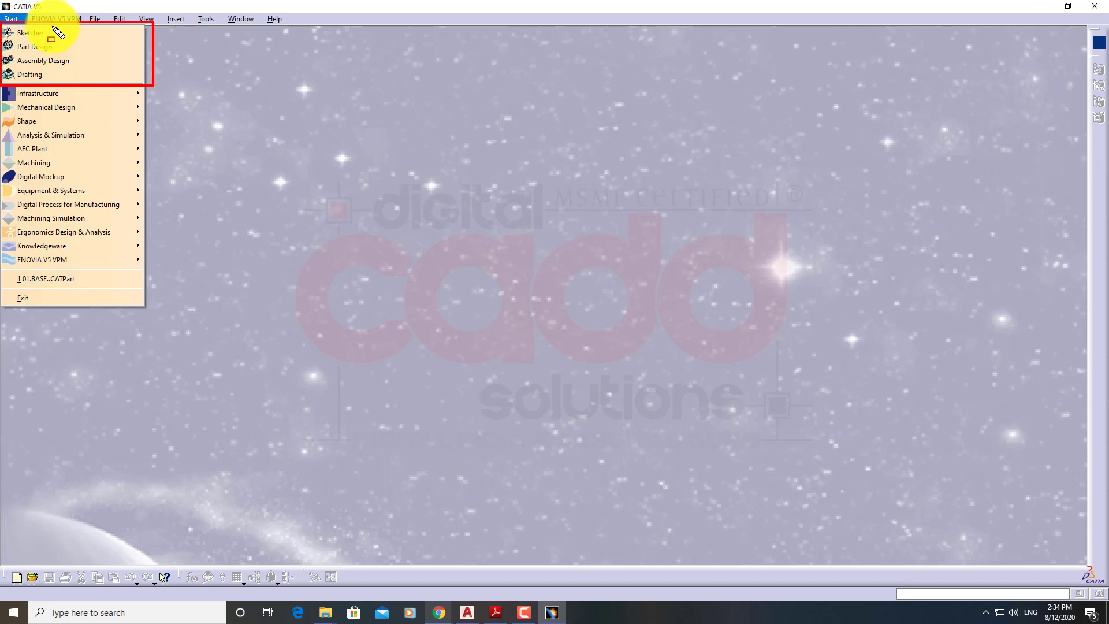
pyautogui.moveTo(52, 25); pyautogui.dragTo(5, 44)
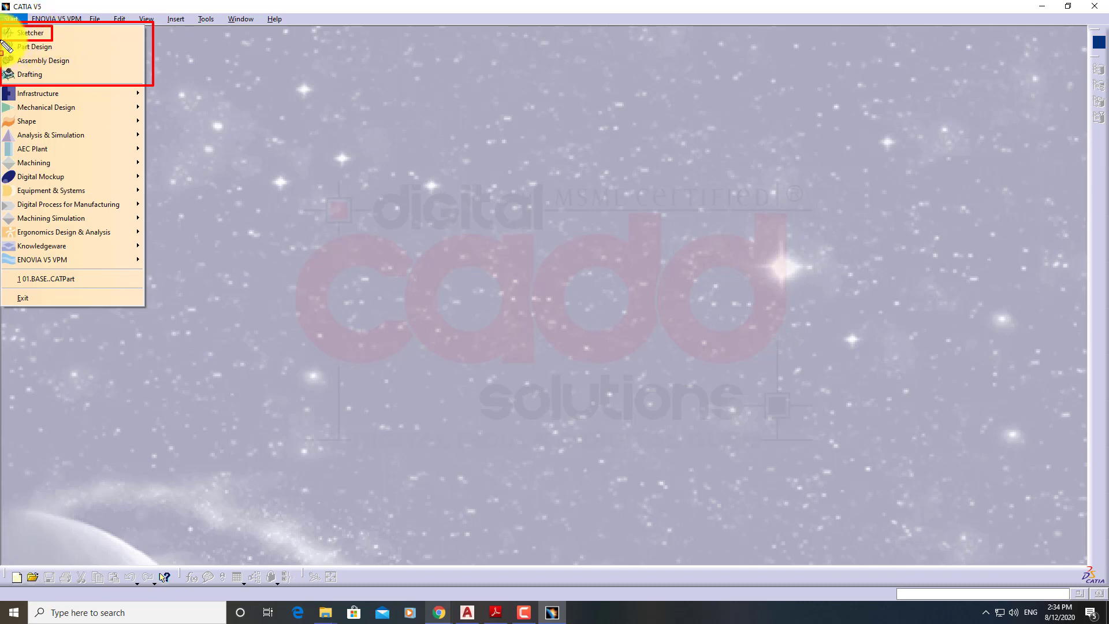
pyautogui.moveTo(62, 42); pyautogui.dragTo(7, 54)
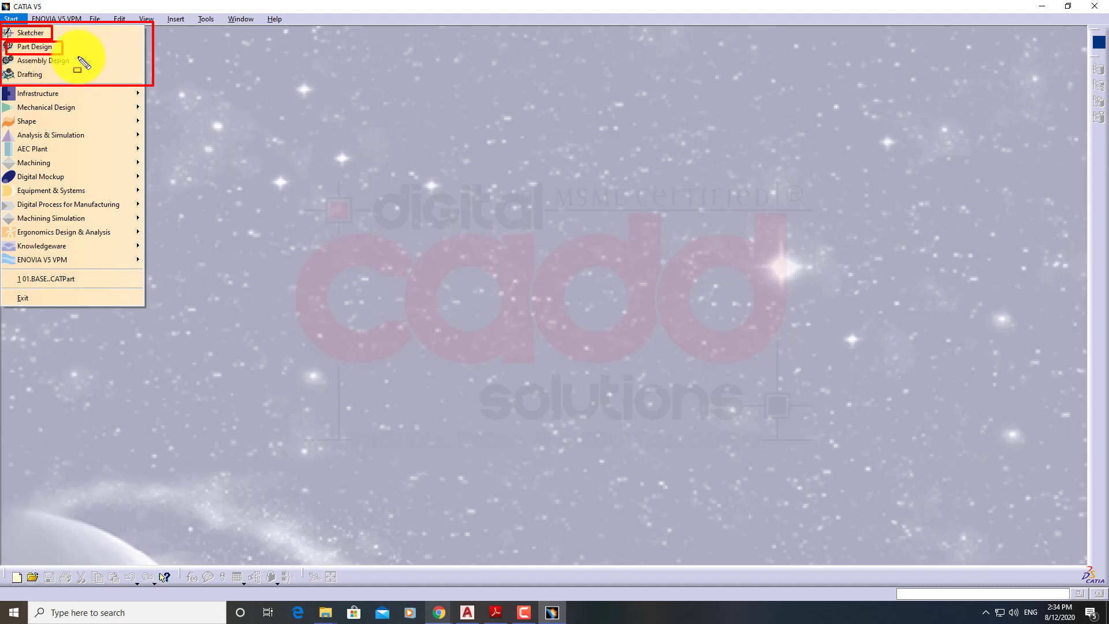
pyautogui.moveTo(79, 56)
pyautogui.mouseDown()
pyautogui.moveTo(17, 66)
pyautogui.moveTo(16, 81)
pyautogui.mouseUp()
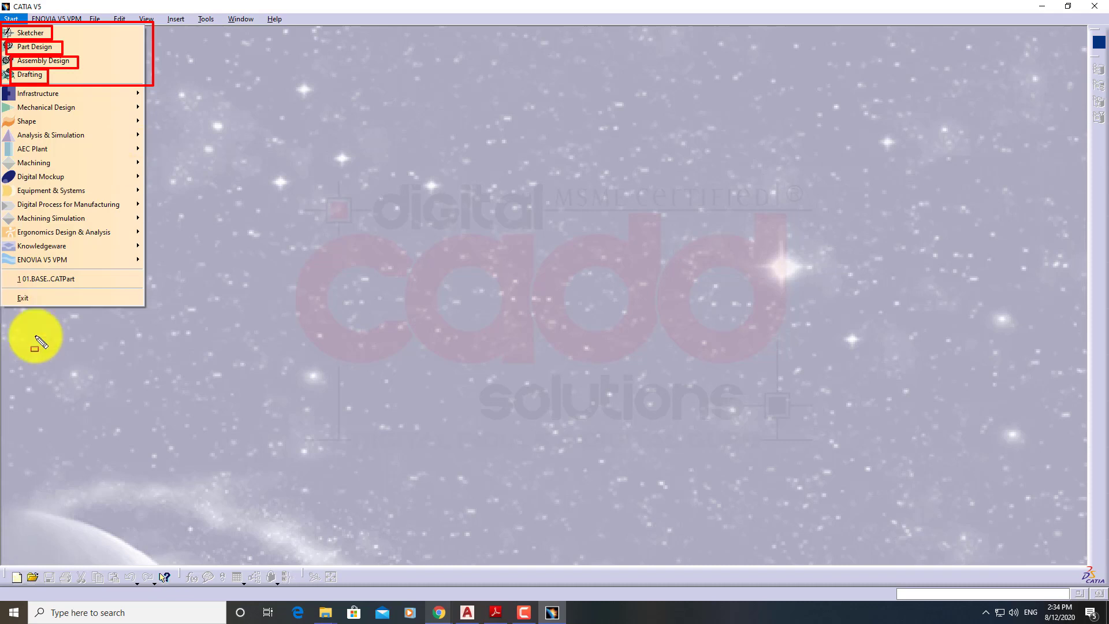
pyautogui.click(49, 351)
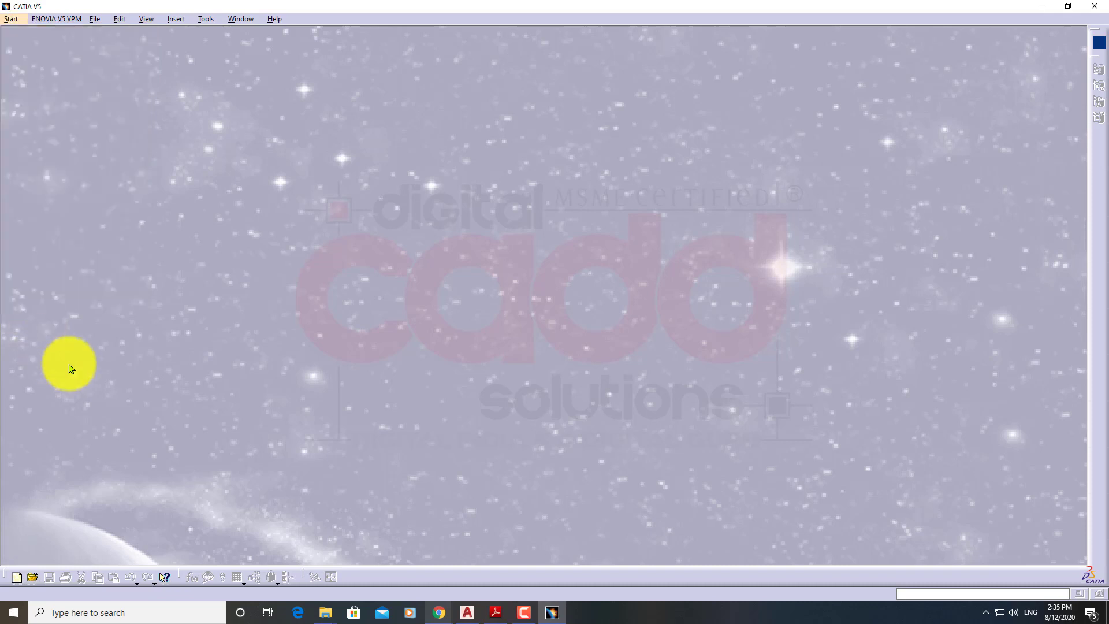
# Step: Reopen the Customize dialog, look through the available workbenches for the Start menu, and close it
pyautogui.click(207, 19)
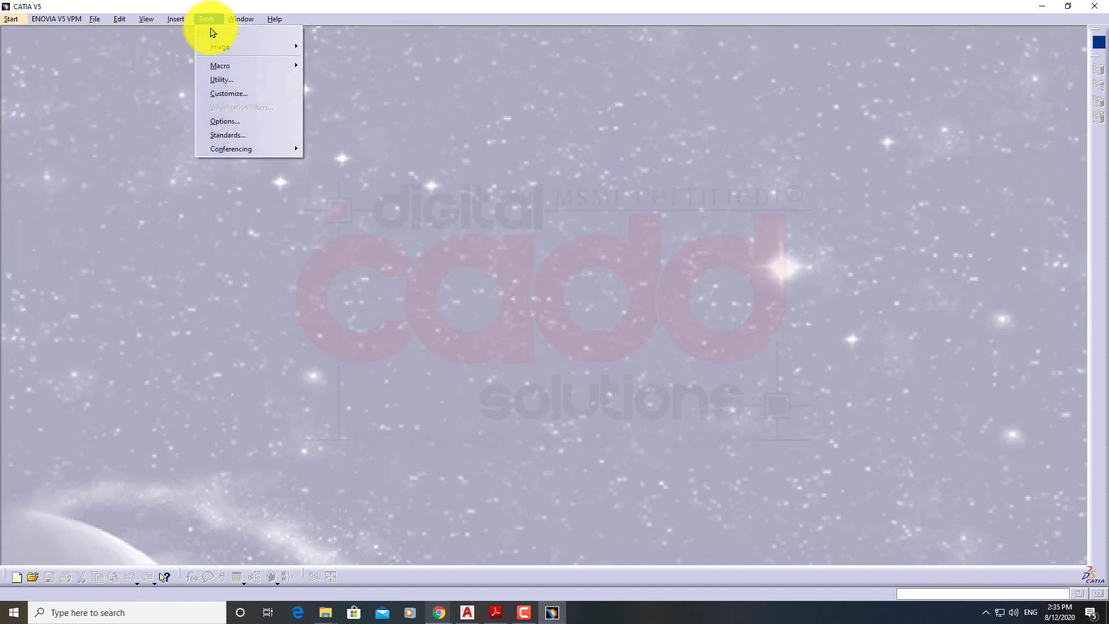
pyautogui.click(230, 92)
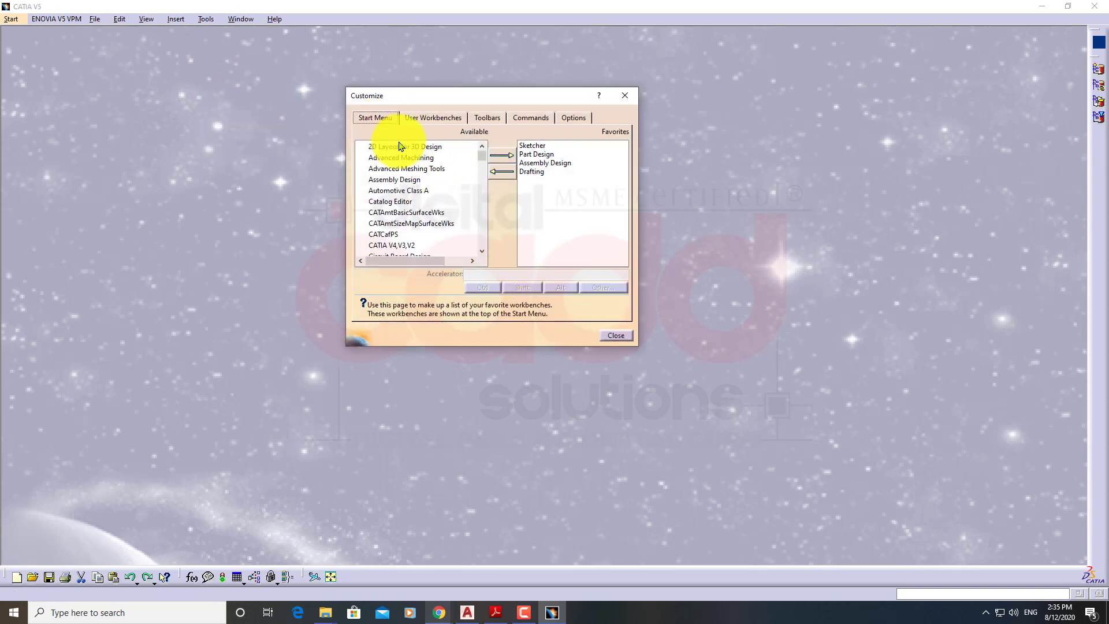
pyautogui.click(401, 158)
pyautogui.scroll(-4, 405, 185)
pyautogui.scroll(2, 404, 190)
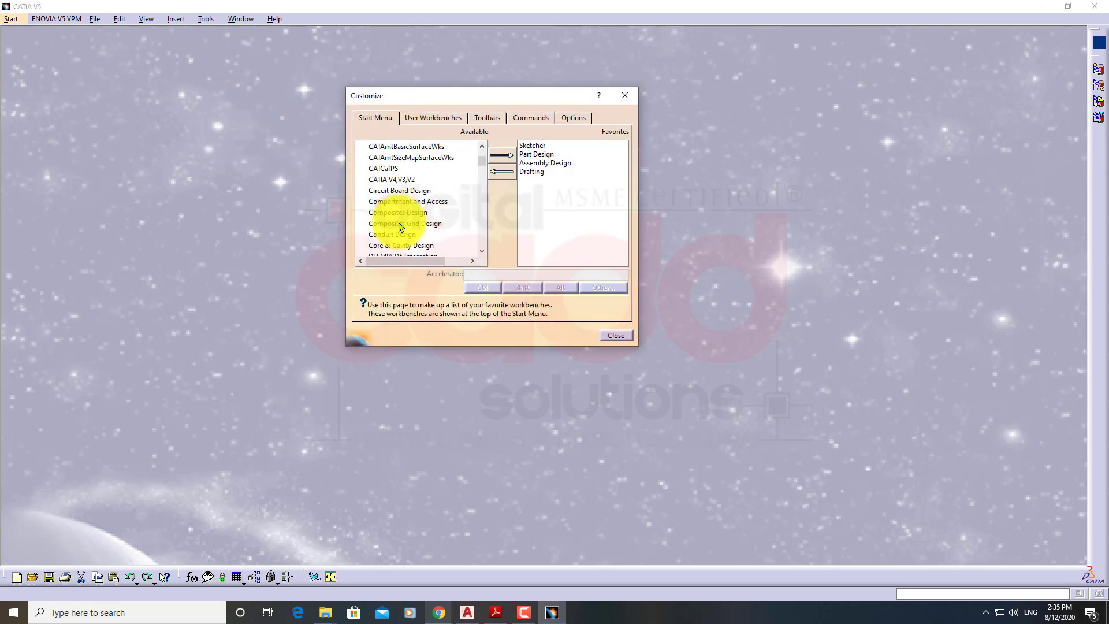
pyautogui.scroll(-2, 407, 201)
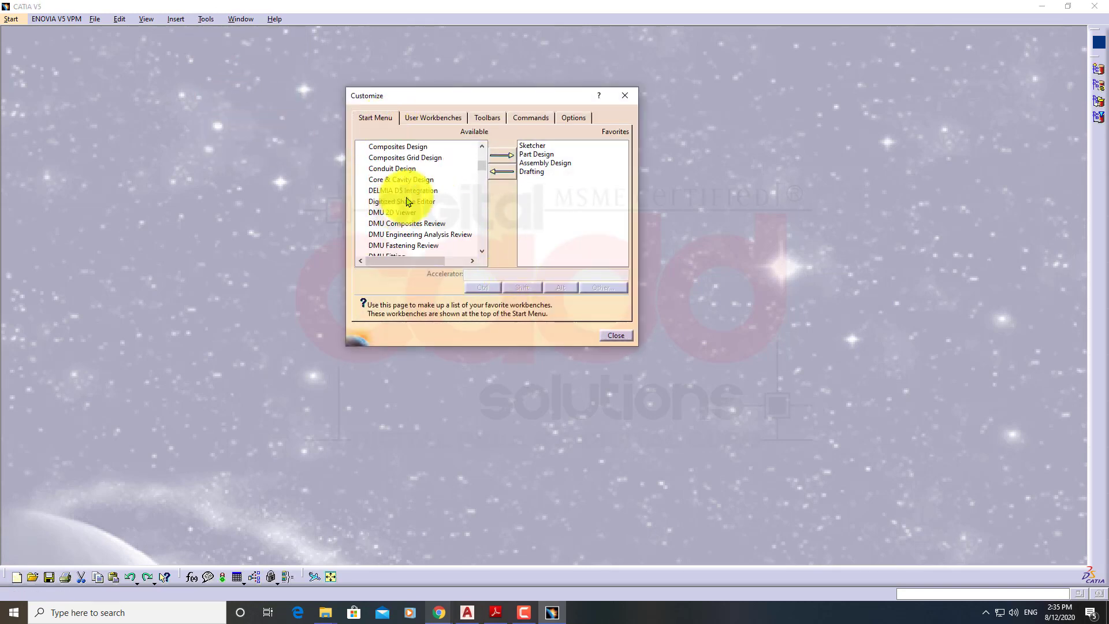
pyautogui.click(617, 337)
# Step: Launch QiPress from the desktop, accept its license agreement, and return to the CATIA window
pyautogui.click(1042, 7)
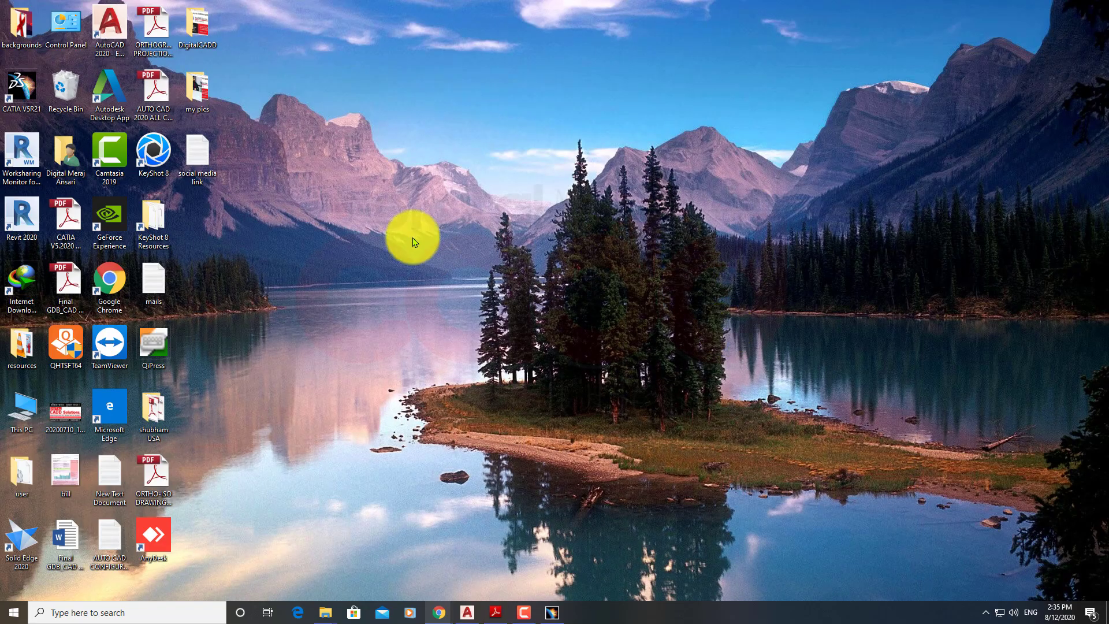
pyautogui.doubleClick(149, 349)
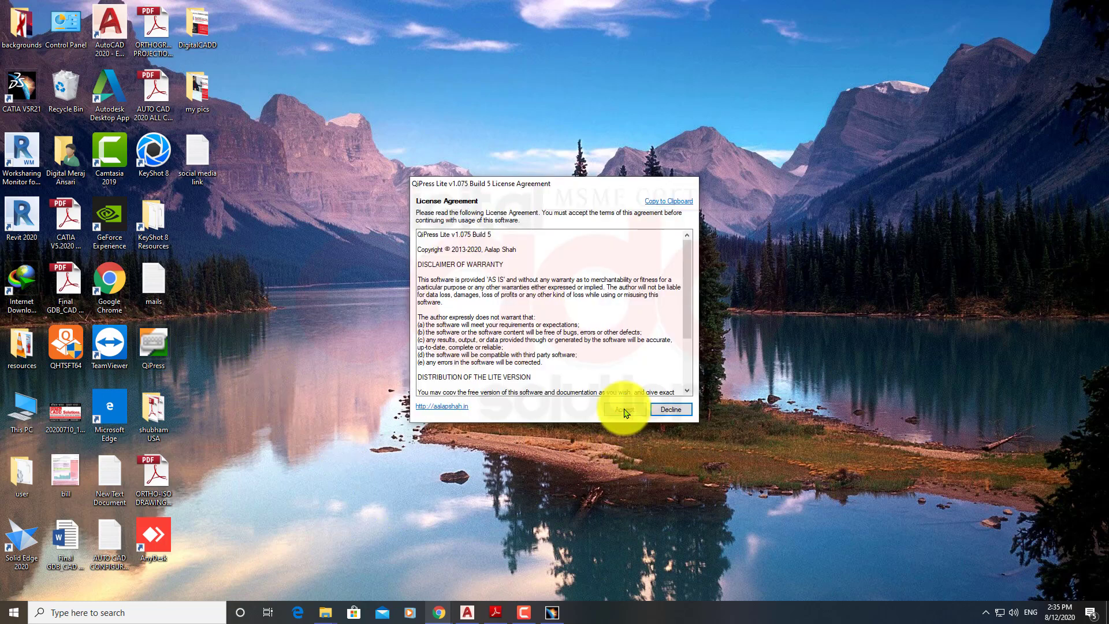
pyautogui.click(624, 409)
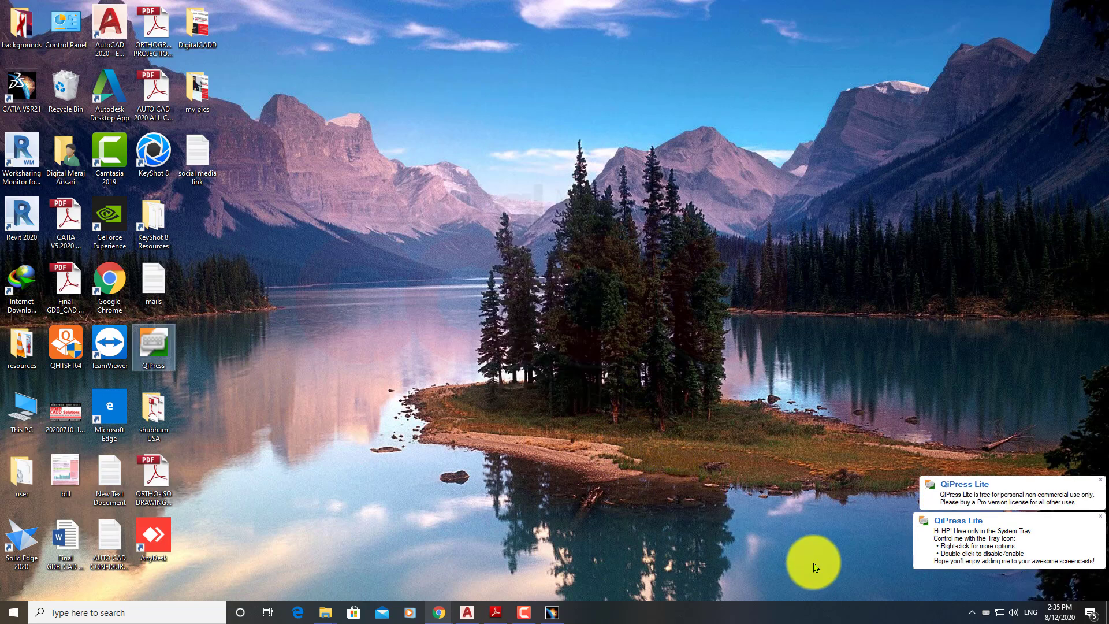
pyautogui.click(559, 607)
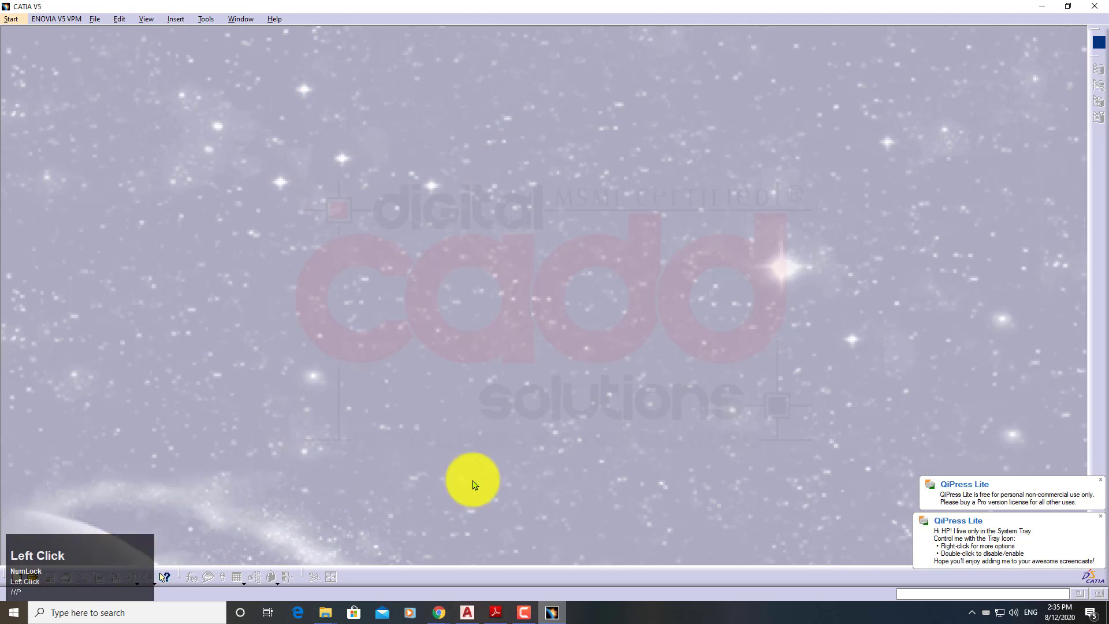
# Step: Undock the Standard toolbar into the work area and close it
pyautogui.moveTo(473, 481); pyautogui.dragTo(927, 166)
pyautogui.moveTo(5, 575); pyautogui.dragTo(131, 548)
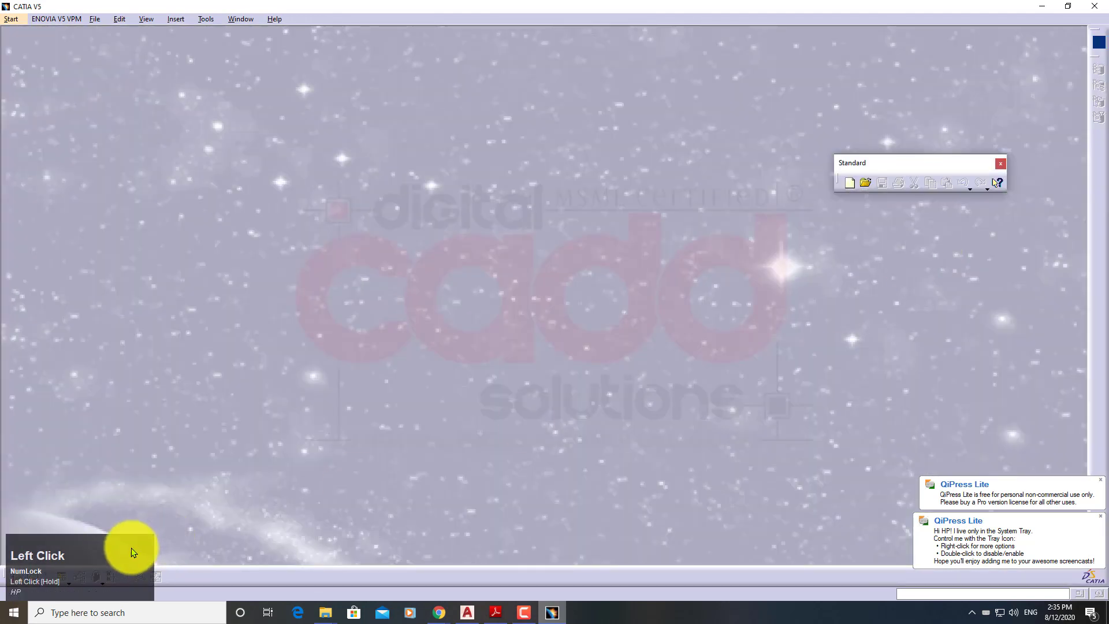
pyautogui.click(1000, 163)
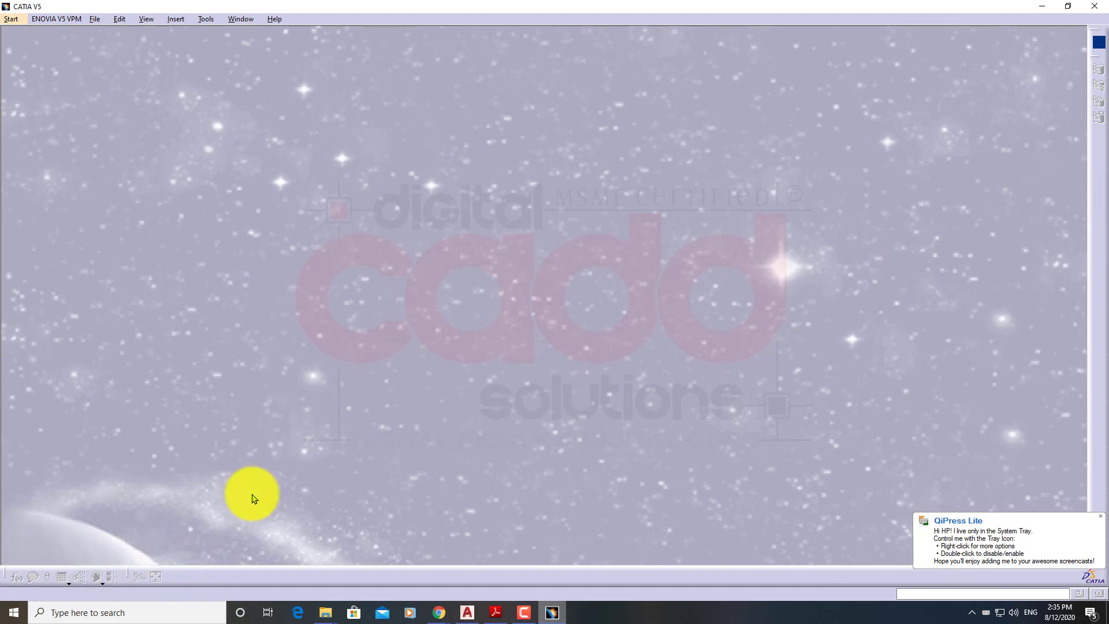
# Step: Check that QiPress displays wheel and mouse actions over the empty CATIA window, and dismiss its notification
pyautogui.scroll(-1, 290, 460)
pyautogui.scroll(1, 285, 469)
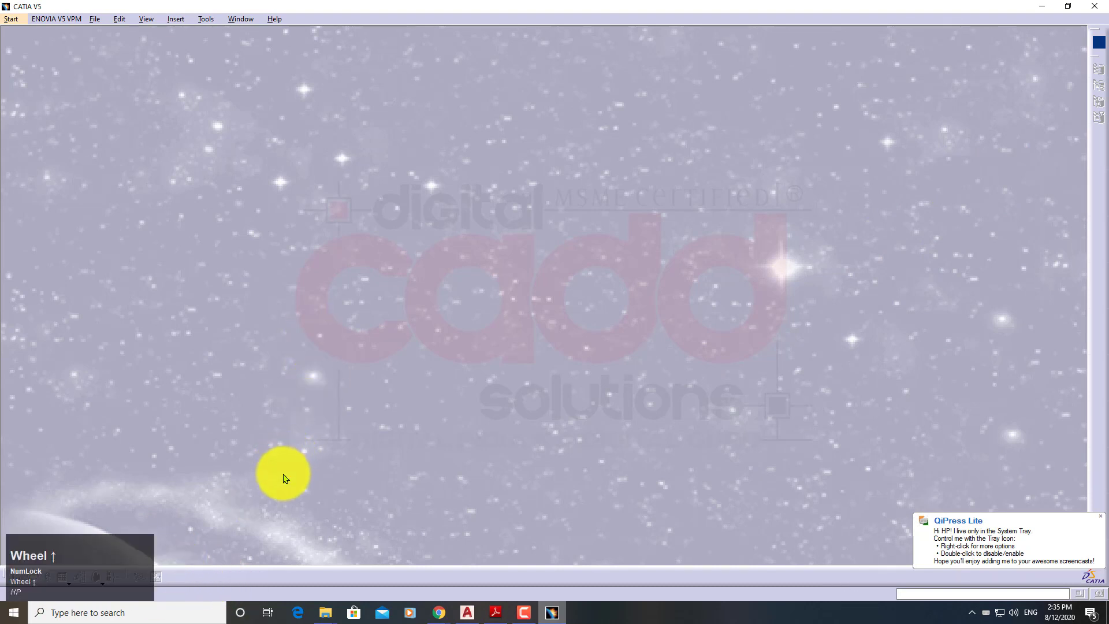
pyautogui.scroll(-1, 310, 465)
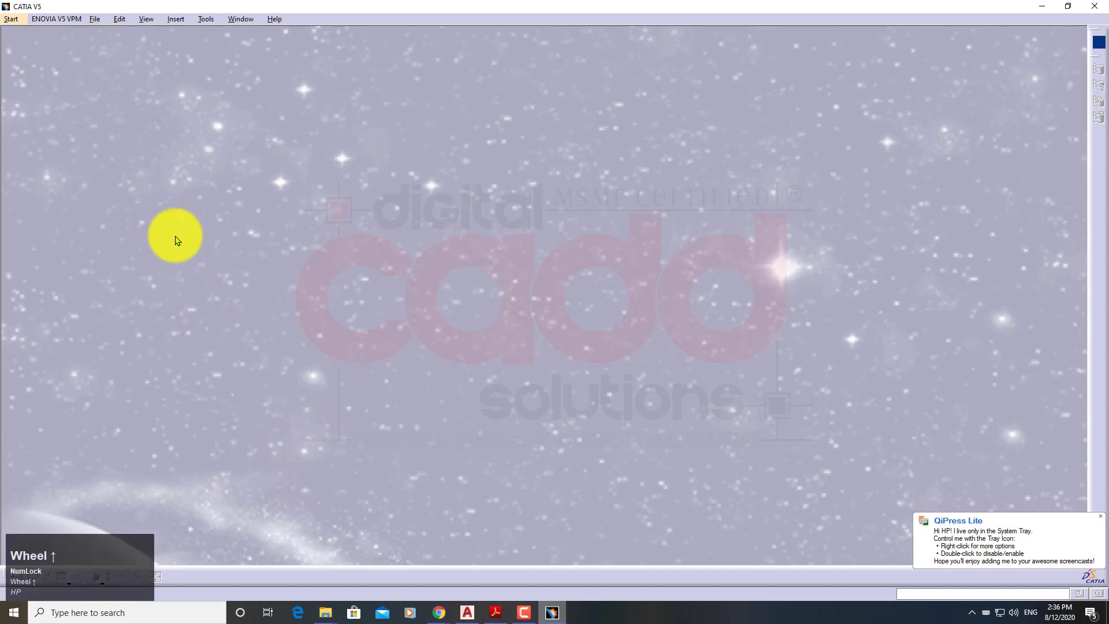
pyautogui.click(179, 239)
pyautogui.rightClick(185, 238)
pyautogui.rightClick(192, 235)
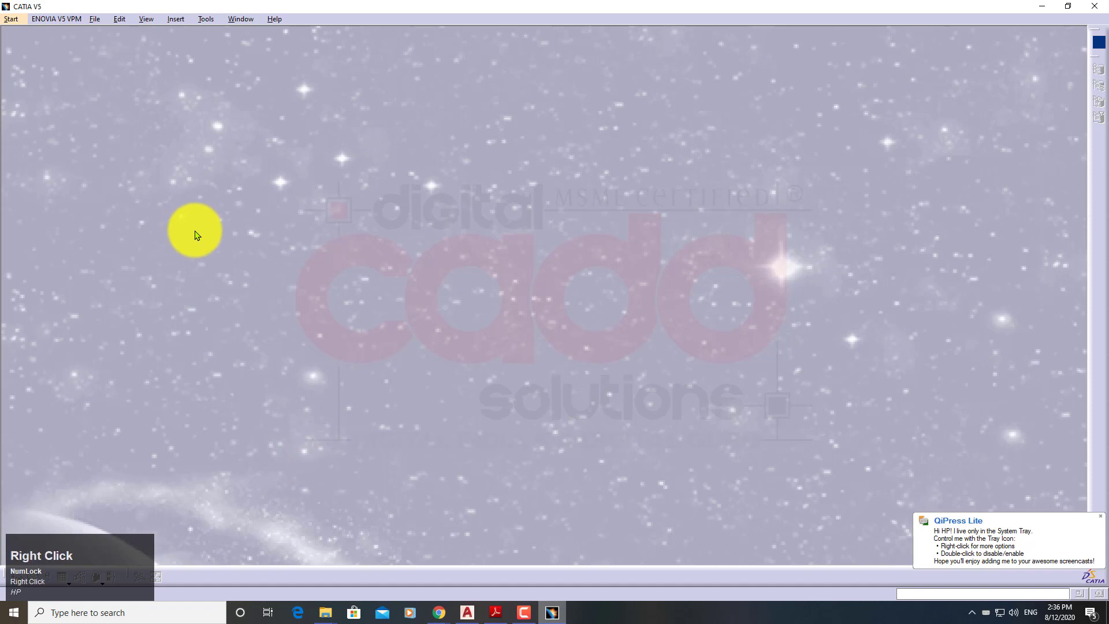
pyautogui.click(206, 239)
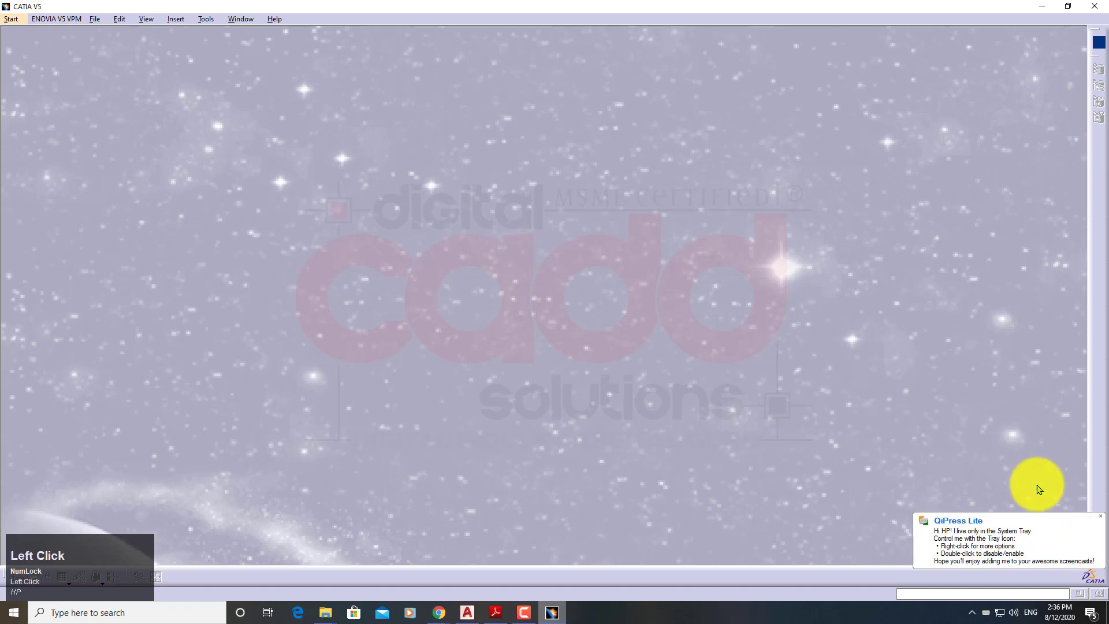
pyautogui.click(1103, 521)
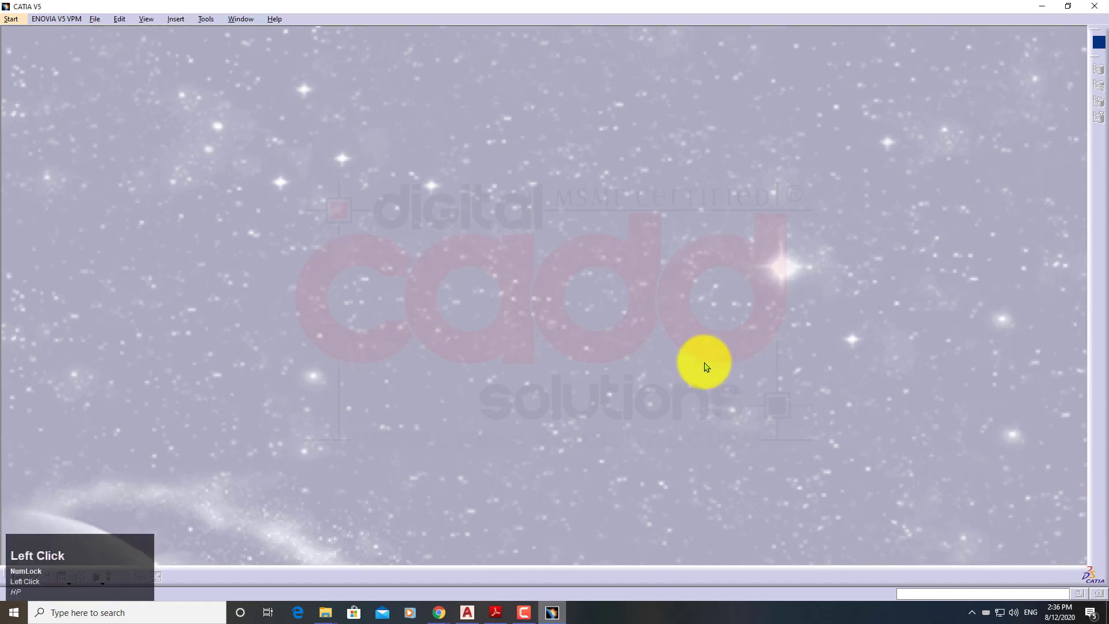
# Step: Start the Sketcher workbench from the Start menu favorites and create a new part named Part1 with hybrid design enabled
pyautogui.click(19, 21)
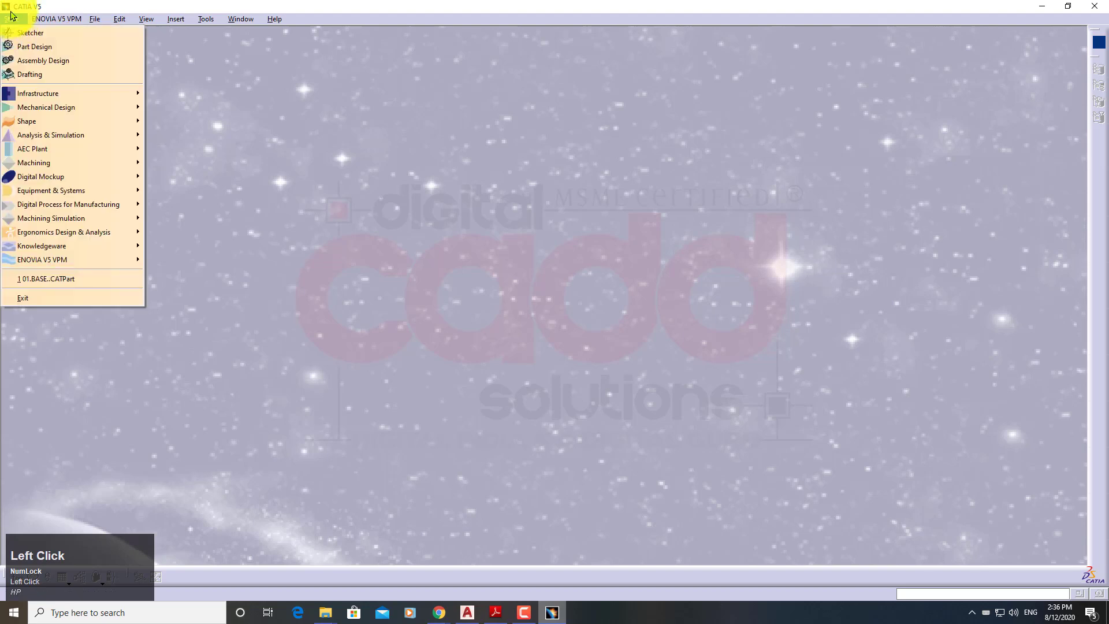
pyautogui.click(30, 34)
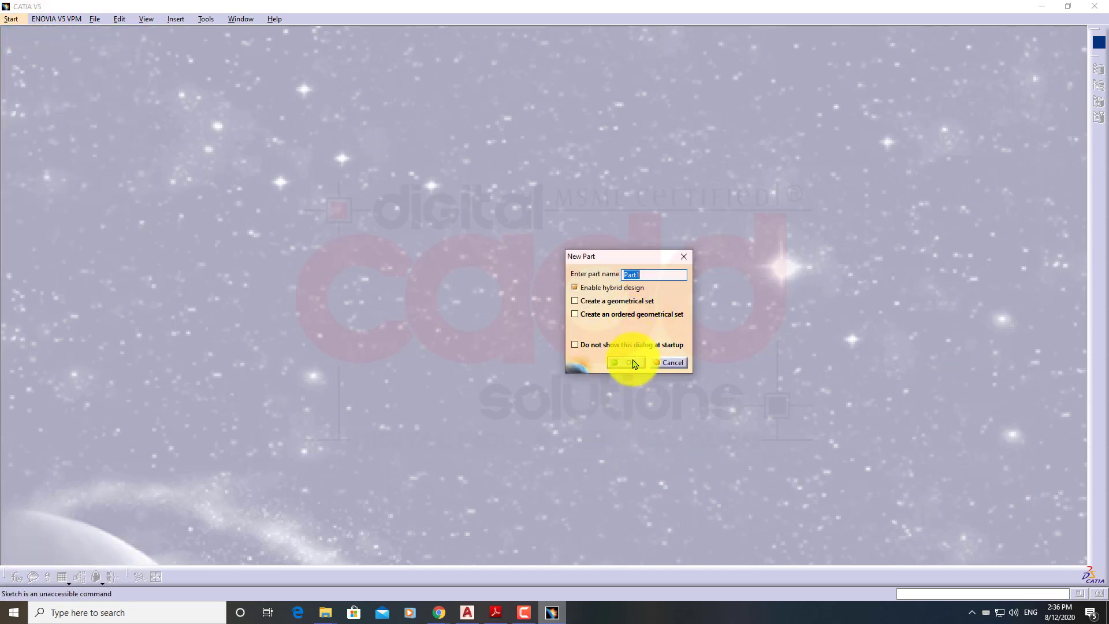
pyautogui.click(629, 362)
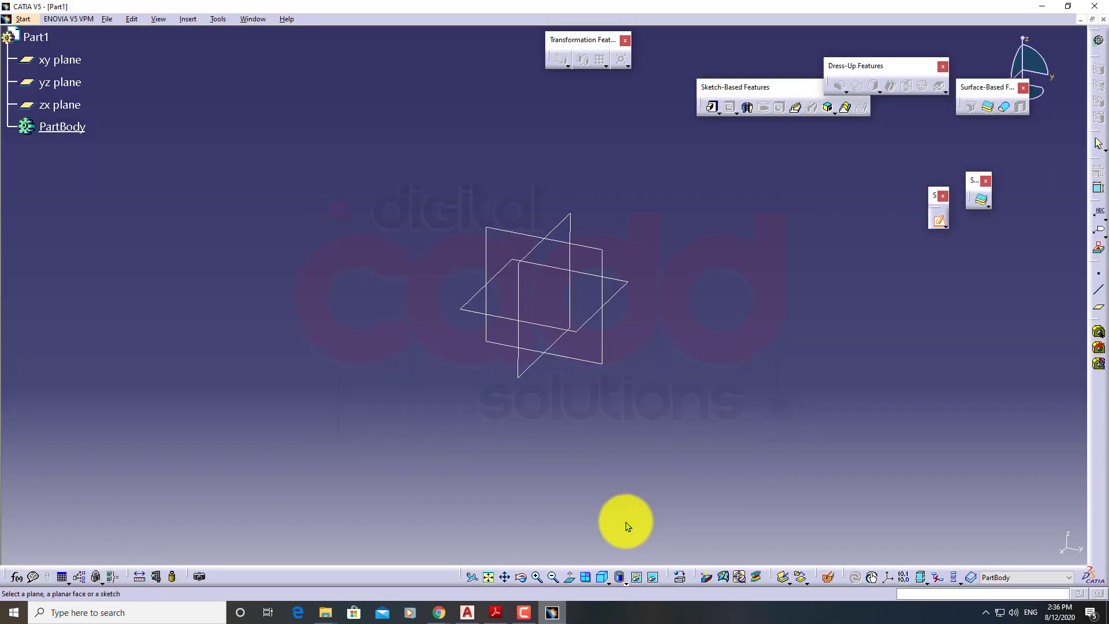
# Step: Move the floating Sketcher toolbar closer to the reference planes and show its available sketch commands
pyautogui.click(936, 219)
pyautogui.moveTo(936, 199)
pyautogui.mouseDown()
pyautogui.moveTo(782, 173)
pyautogui.moveTo(774, 162)
pyautogui.moveTo(769, 176)
pyautogui.moveTo(721, 183)
pyautogui.mouseUp()
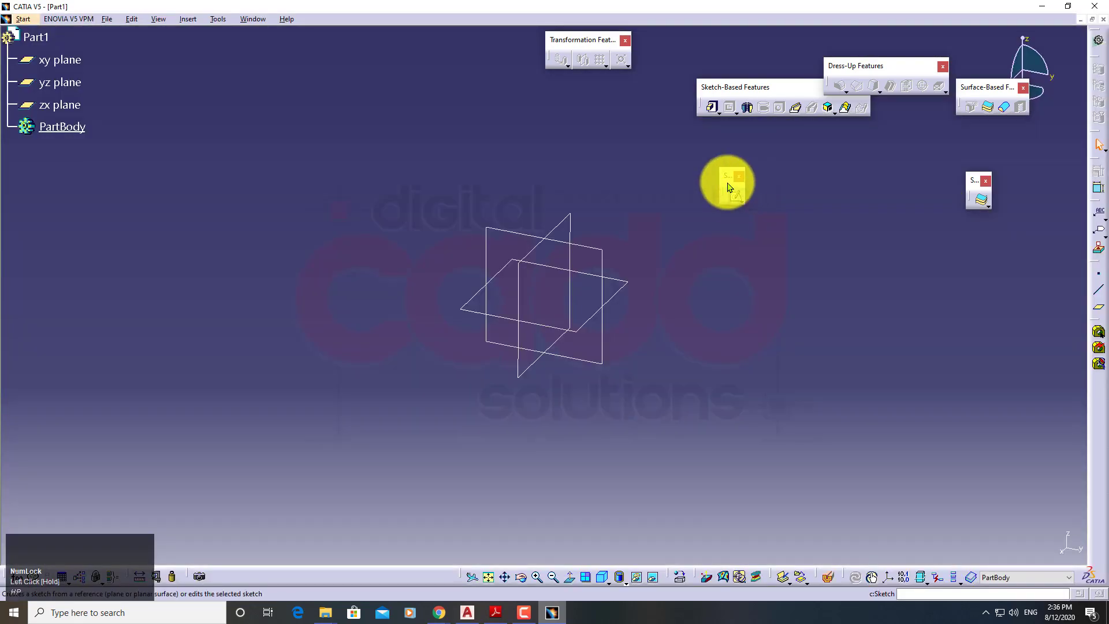
pyautogui.click(742, 202)
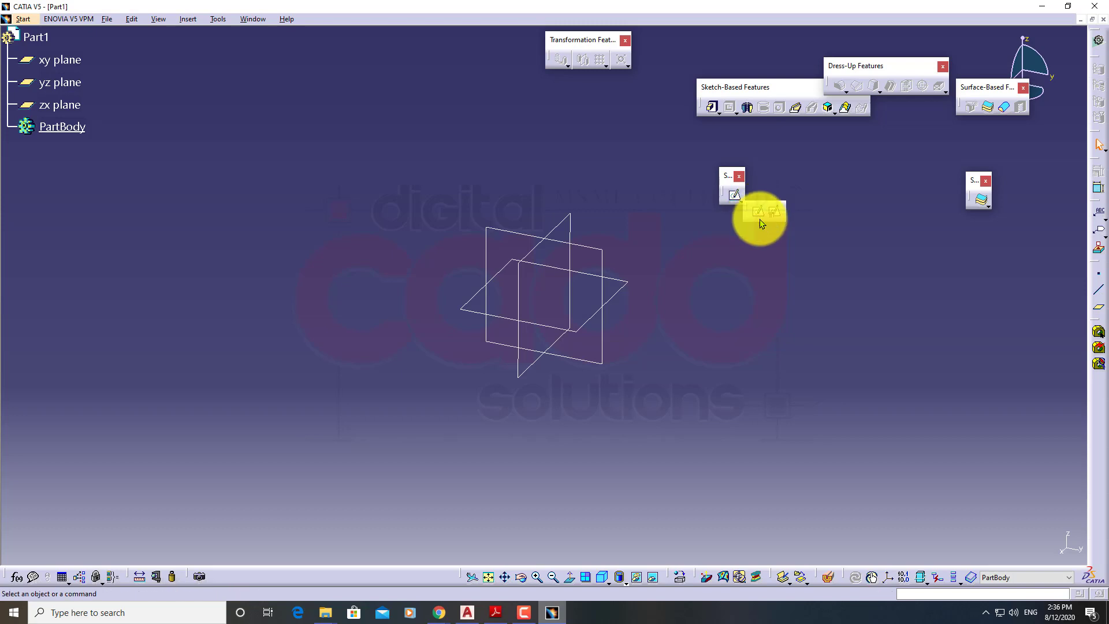
pyautogui.click(767, 277)
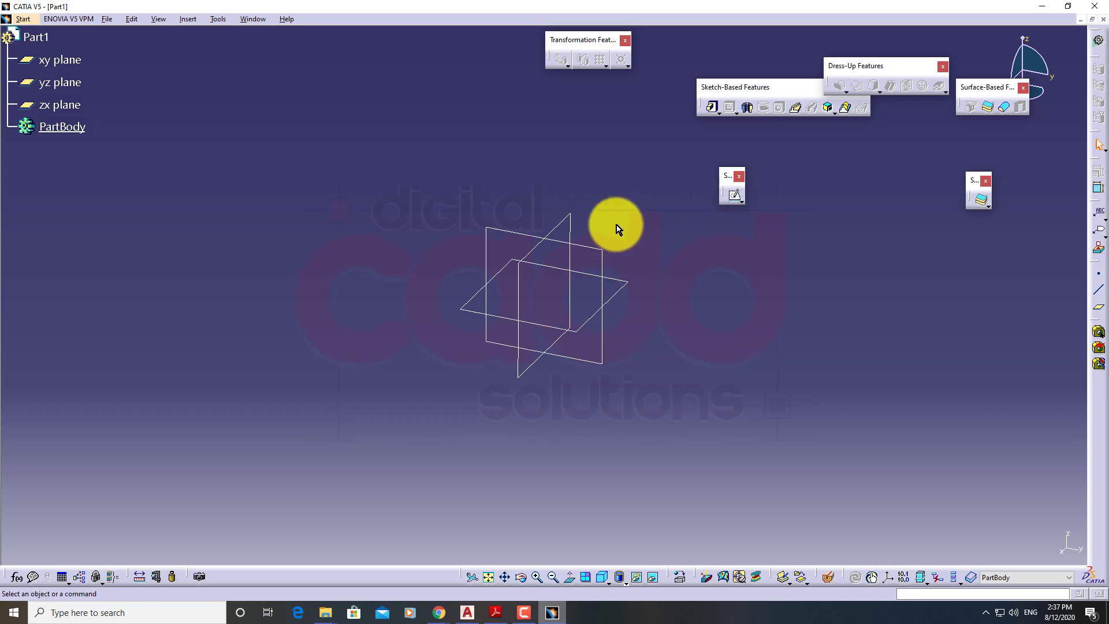
# Step: Open a new sketch on the zx plane
pyautogui.click(578, 219)
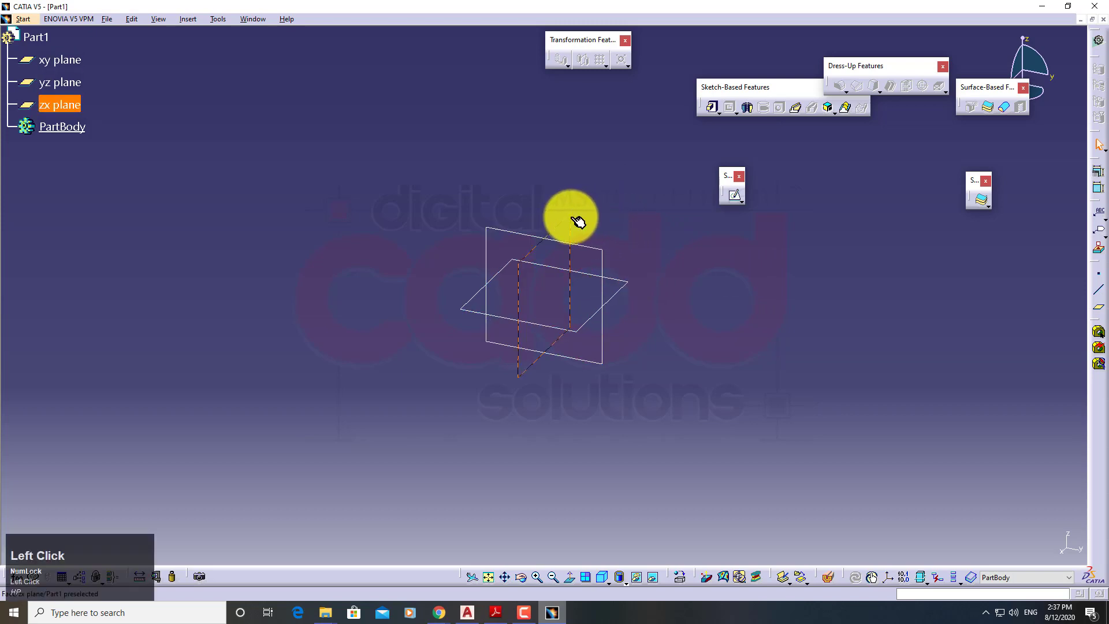
pyautogui.click(734, 197)
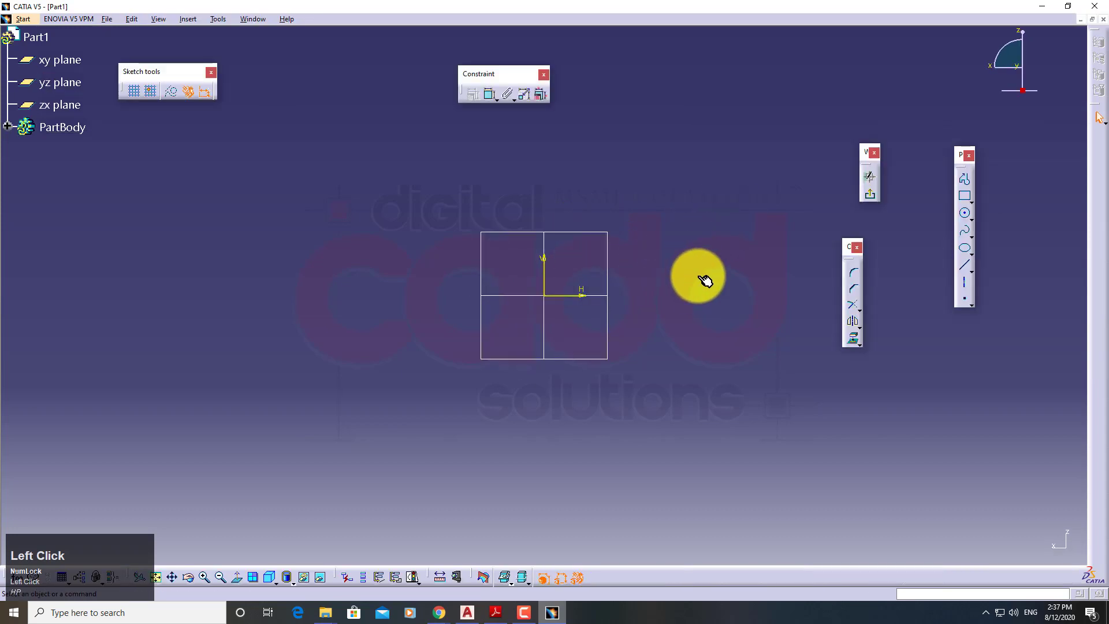
pyautogui.moveTo(706, 280); pyautogui.dragTo(636, 298, button='middle')
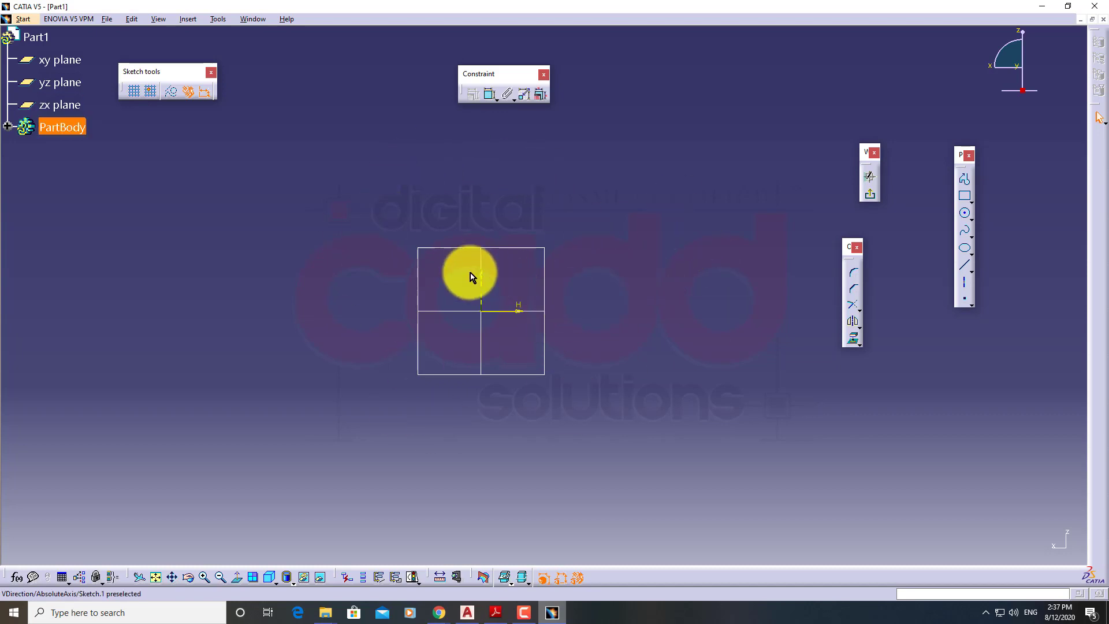
# Step: Reposition the floating Sketch tools toolbar near the specification tree and try switching the grid and point snapping on and off
pyautogui.moveTo(180, 74); pyautogui.dragTo(280, 140)
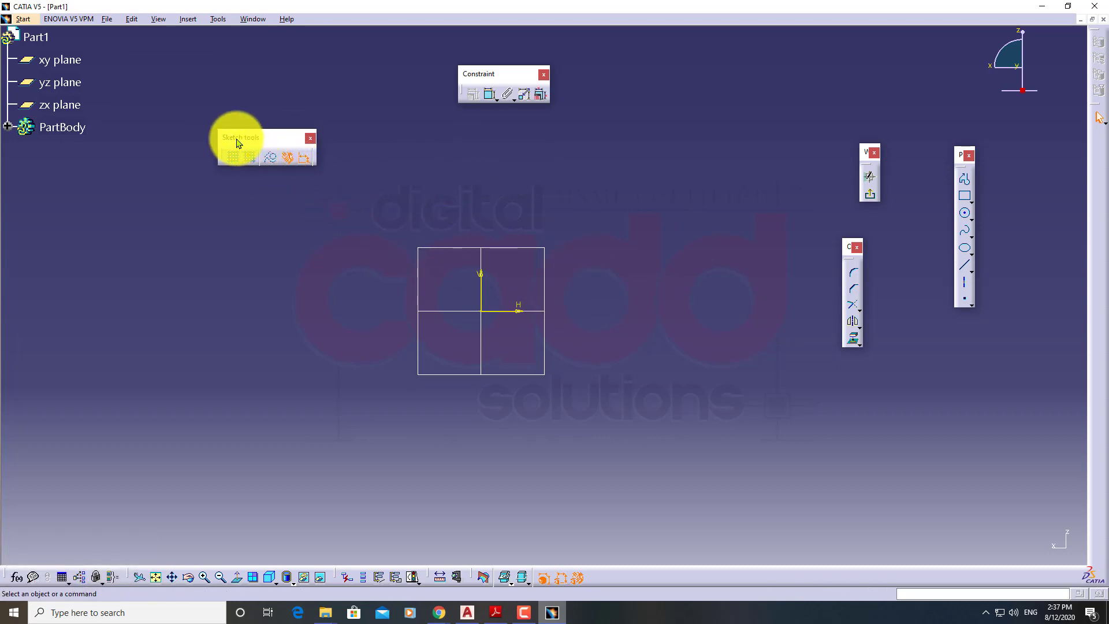
pyautogui.moveTo(237, 136)
pyautogui.mouseDown()
pyautogui.moveTo(218, 136)
pyautogui.moveTo(248, 126)
pyautogui.moveTo(266, 100)
pyautogui.mouseUp()
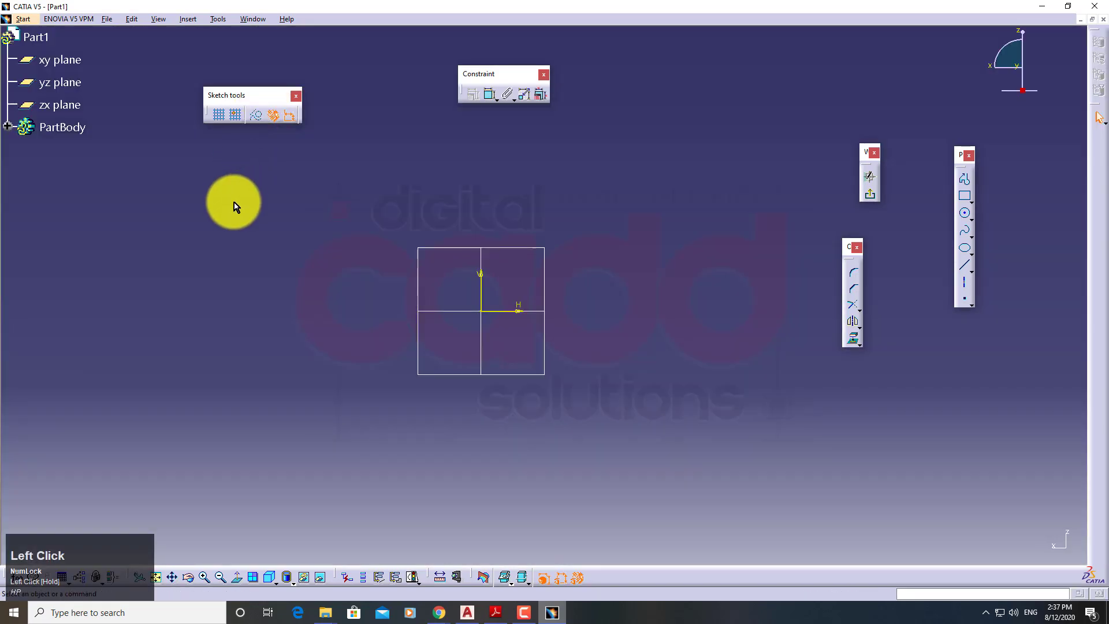
pyautogui.click(218, 113)
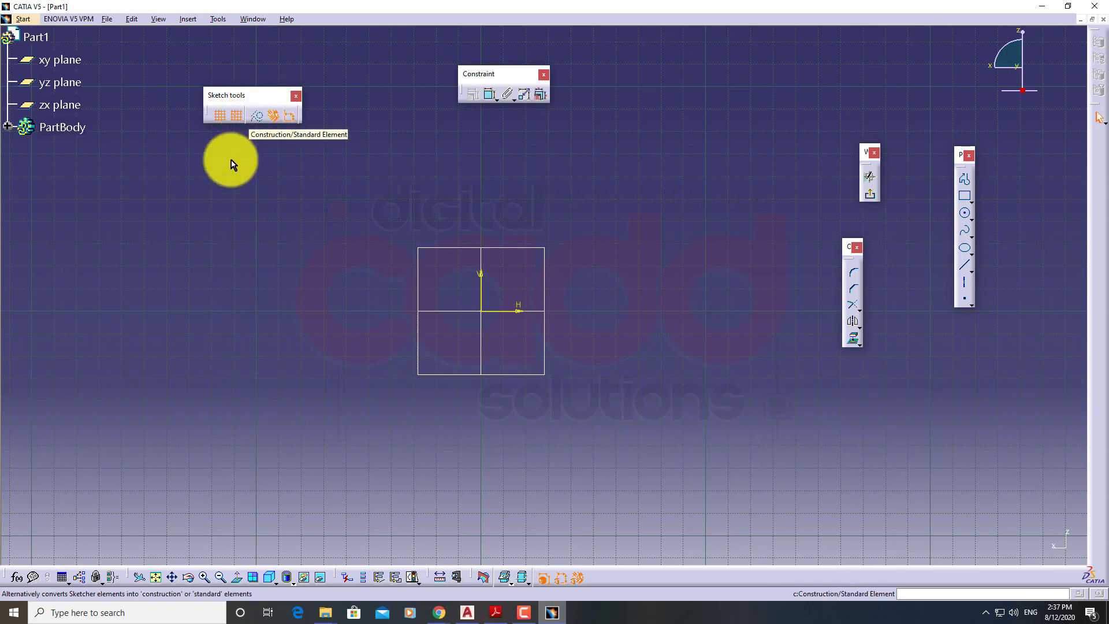
pyautogui.click(223, 119)
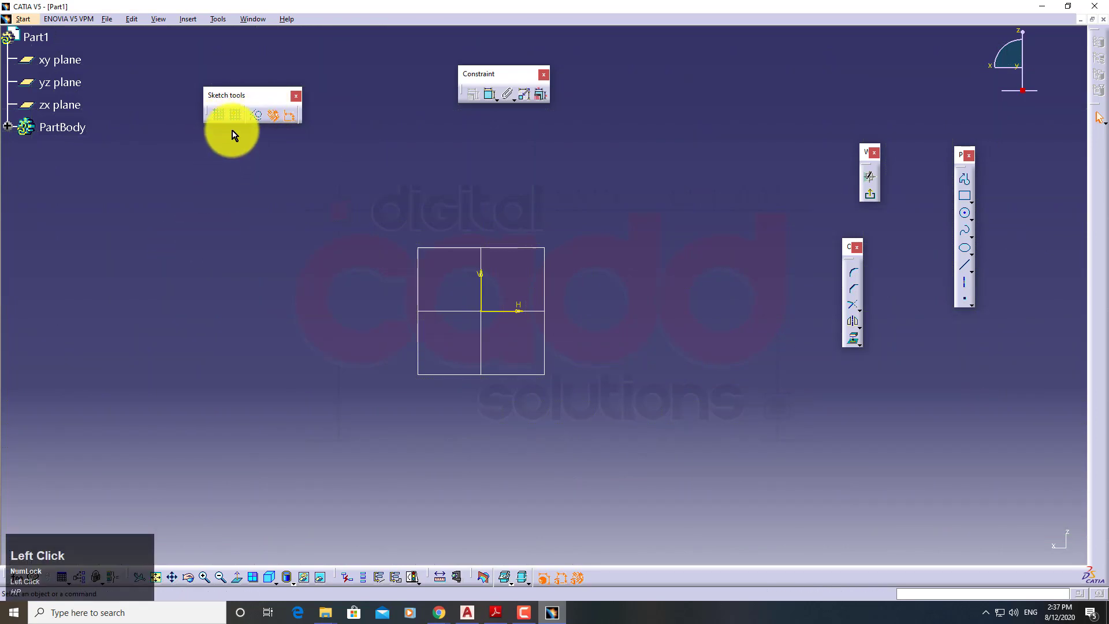
pyautogui.moveTo(247, 103); pyautogui.dragTo(179, 65)
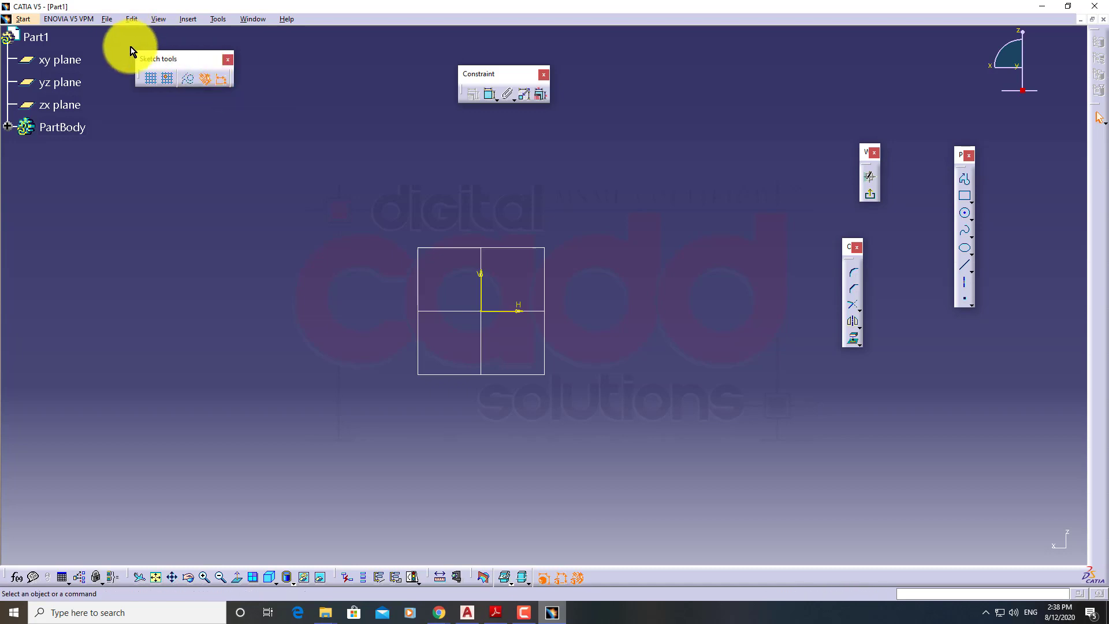
pyautogui.hotkey('ctrl', 'shift')
pyautogui.moveTo(125, 38)
pyautogui.mouseDown()
pyautogui.moveTo(168, 81)
pyautogui.moveTo(268, 107)
pyautogui.mouseUp()
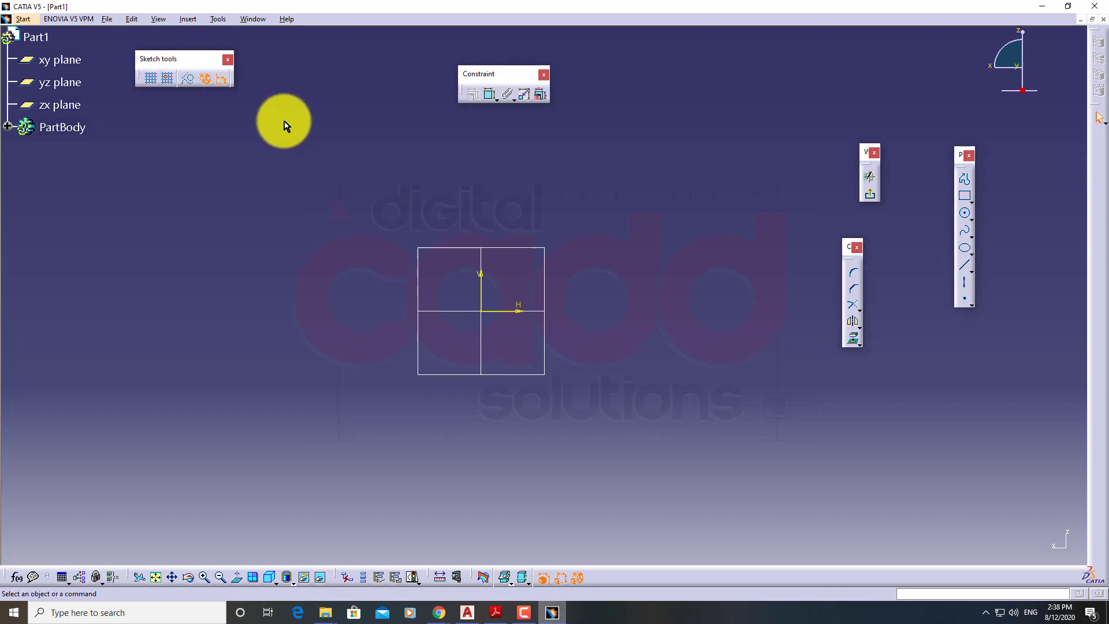
pyautogui.click(284, 126)
# Step: Restore the default contents of all toolbars through the Customize settings
pyautogui.click(218, 20)
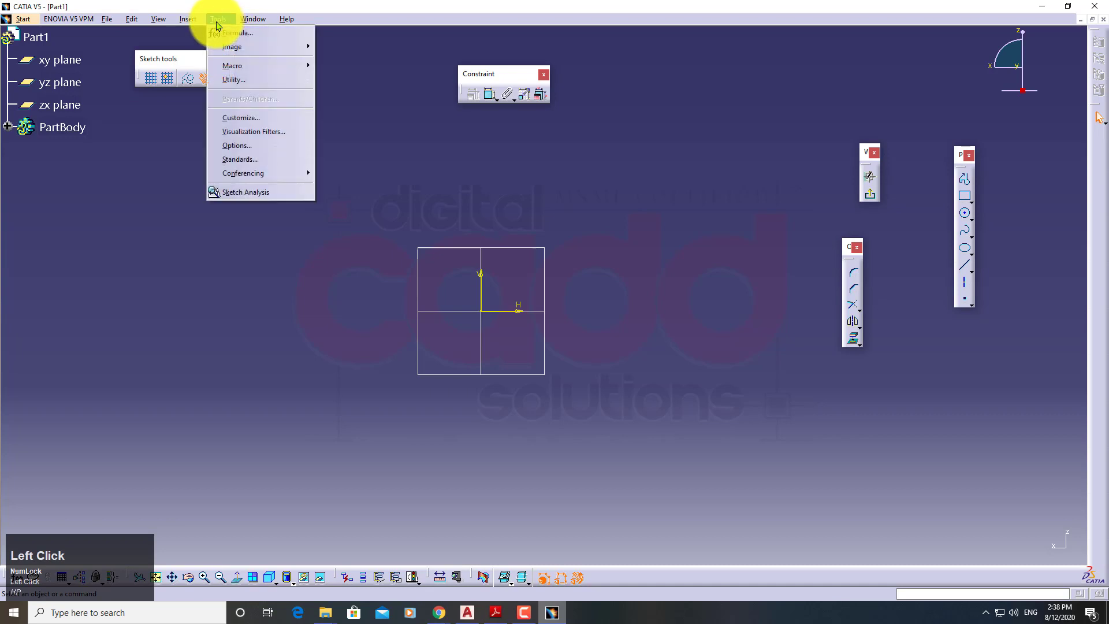
pyautogui.click(243, 117)
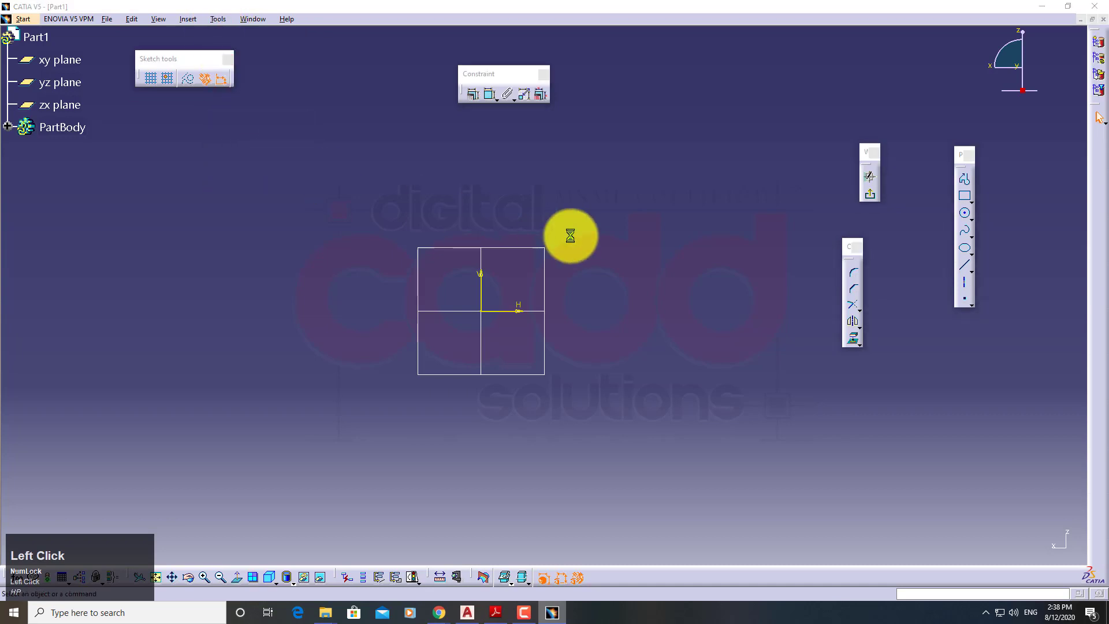
pyautogui.click(496, 118)
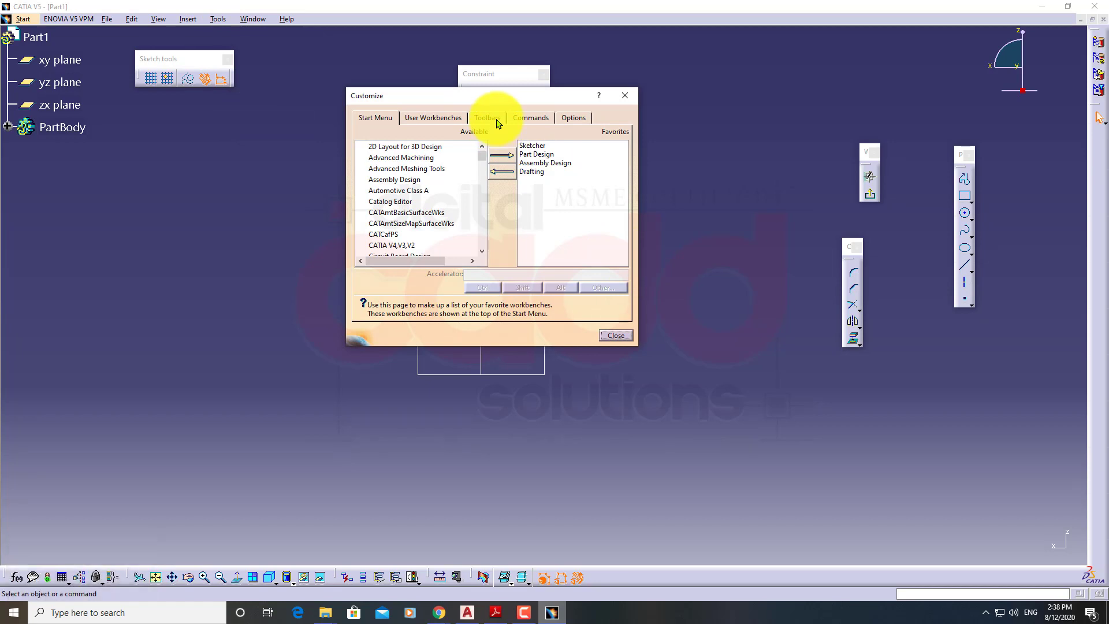
pyautogui.click(577, 193)
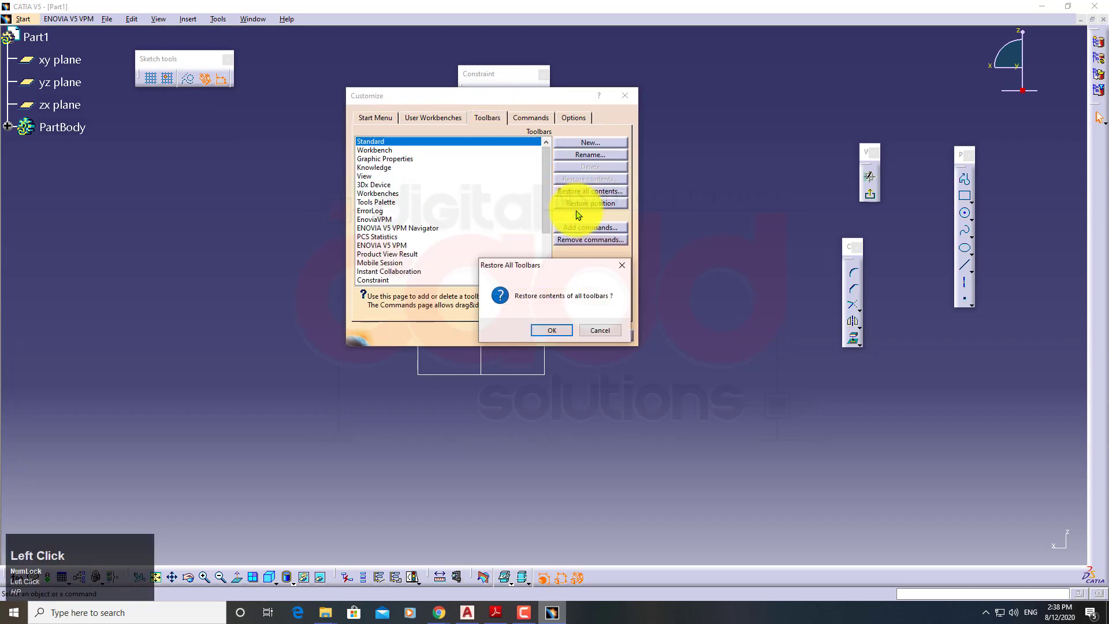
pyautogui.click(543, 334)
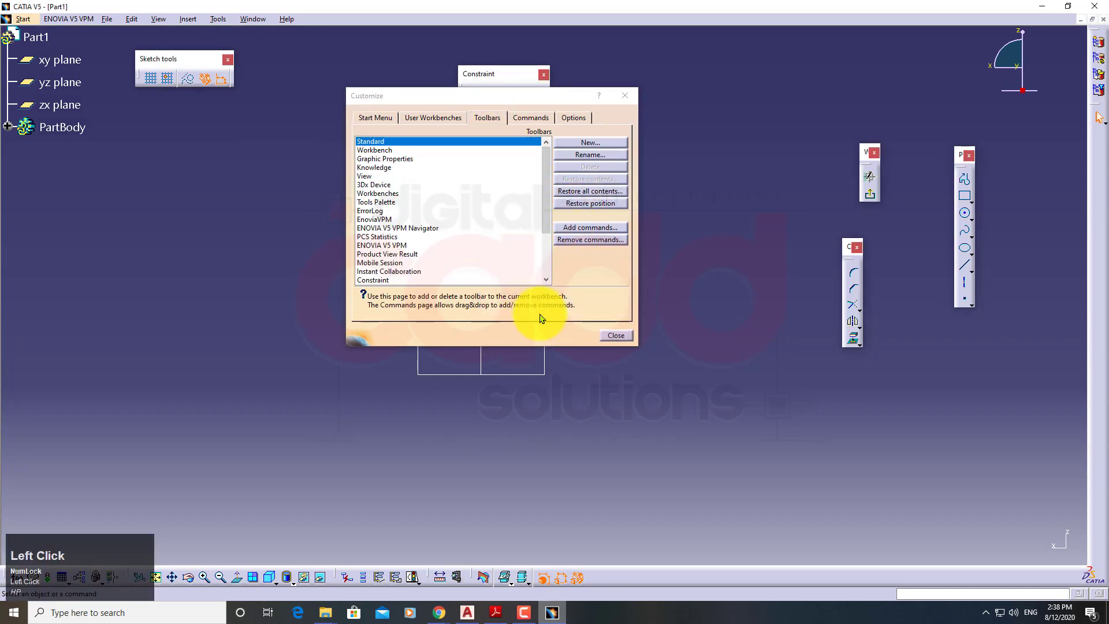
pyautogui.click(592, 192)
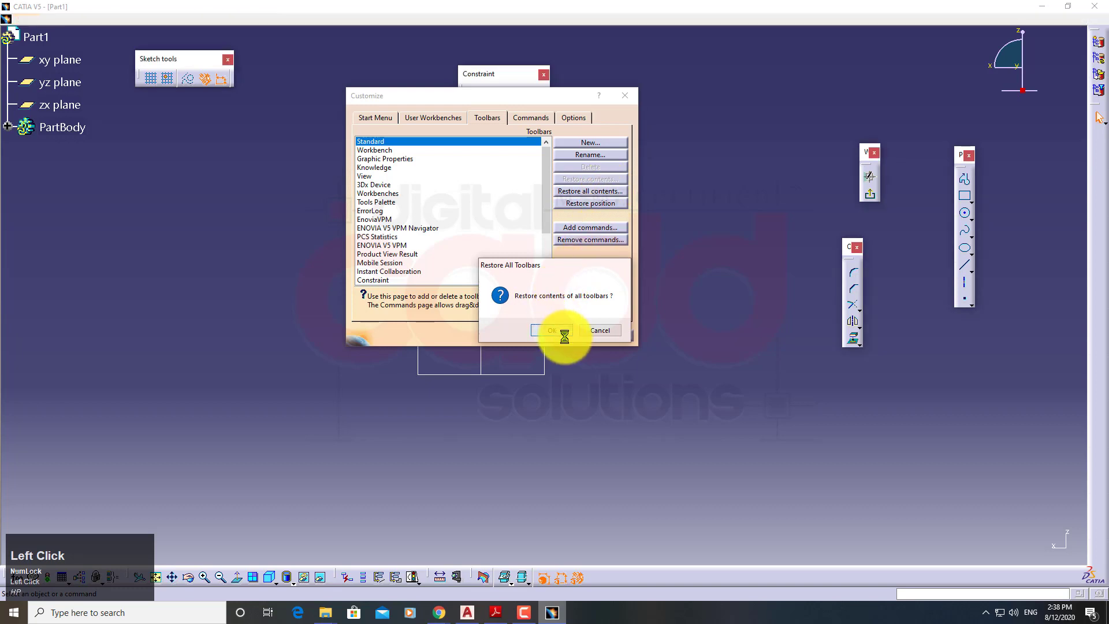
pyautogui.click(555, 331)
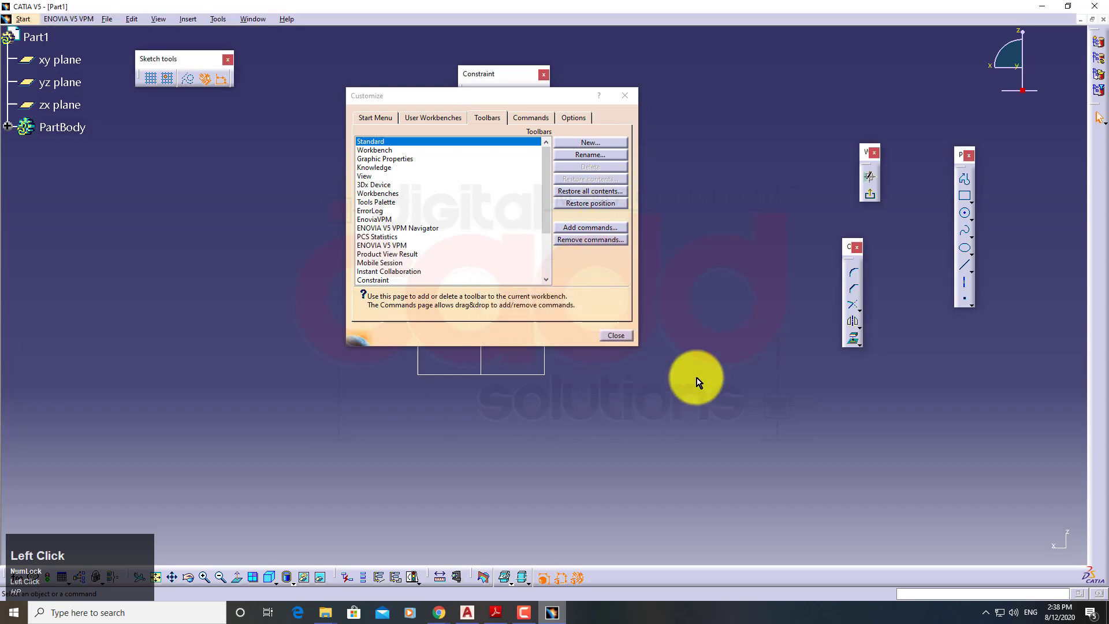
pyautogui.click(616, 335)
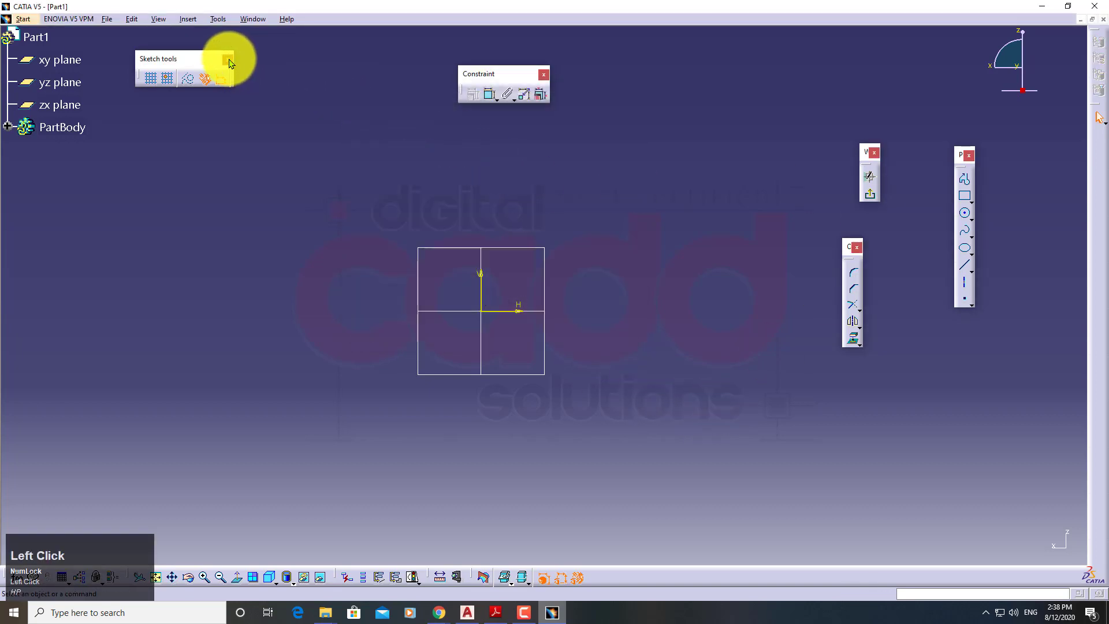
# Step: Close all the floating sketch toolbars, including Sketch tools and Constraint
pyautogui.click(228, 61)
pyautogui.click(544, 76)
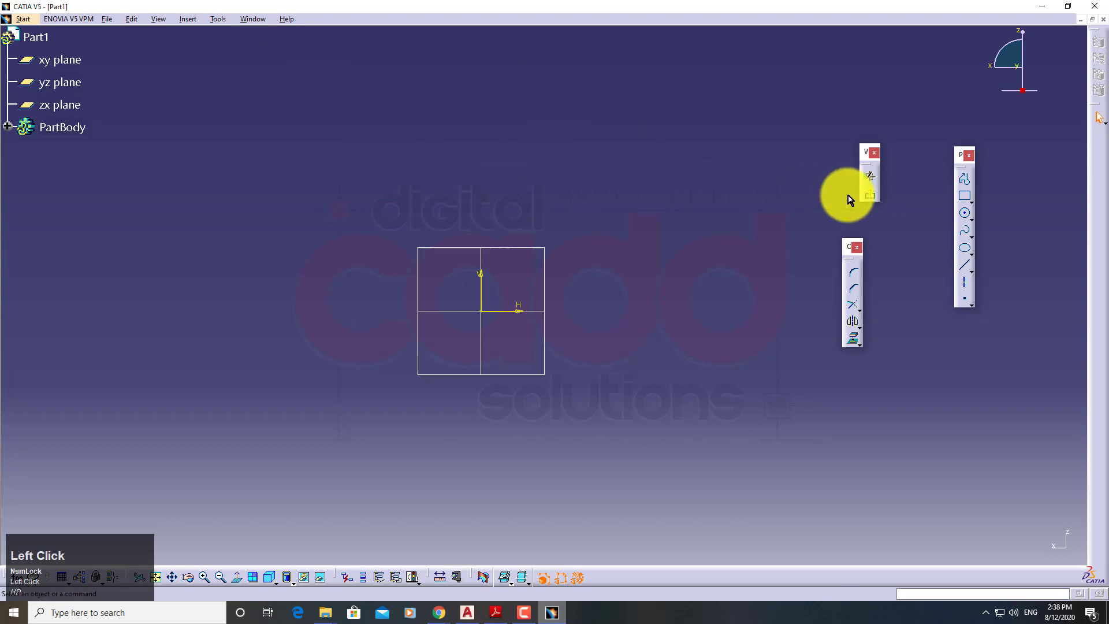
pyautogui.click(873, 153)
pyautogui.click(857, 248)
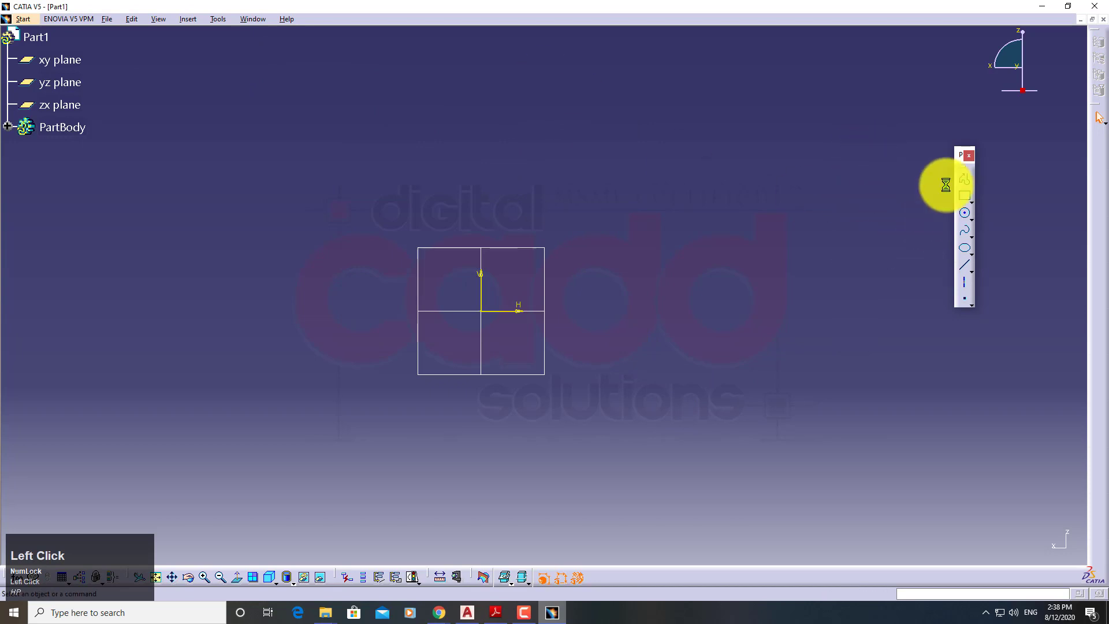
pyautogui.click(968, 154)
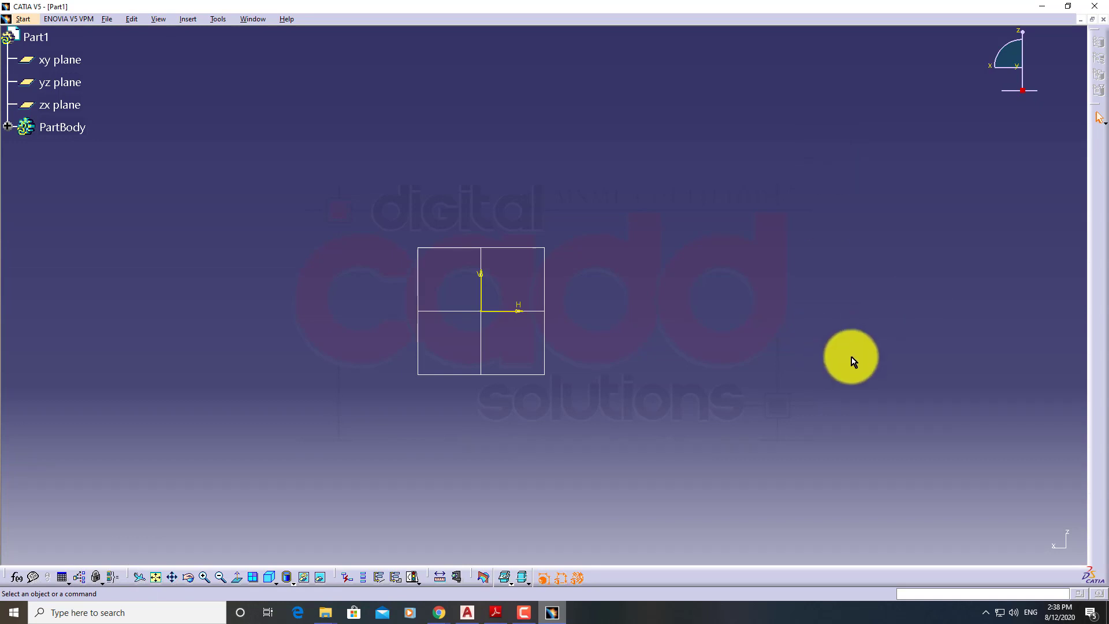
pyautogui.click(854, 361)
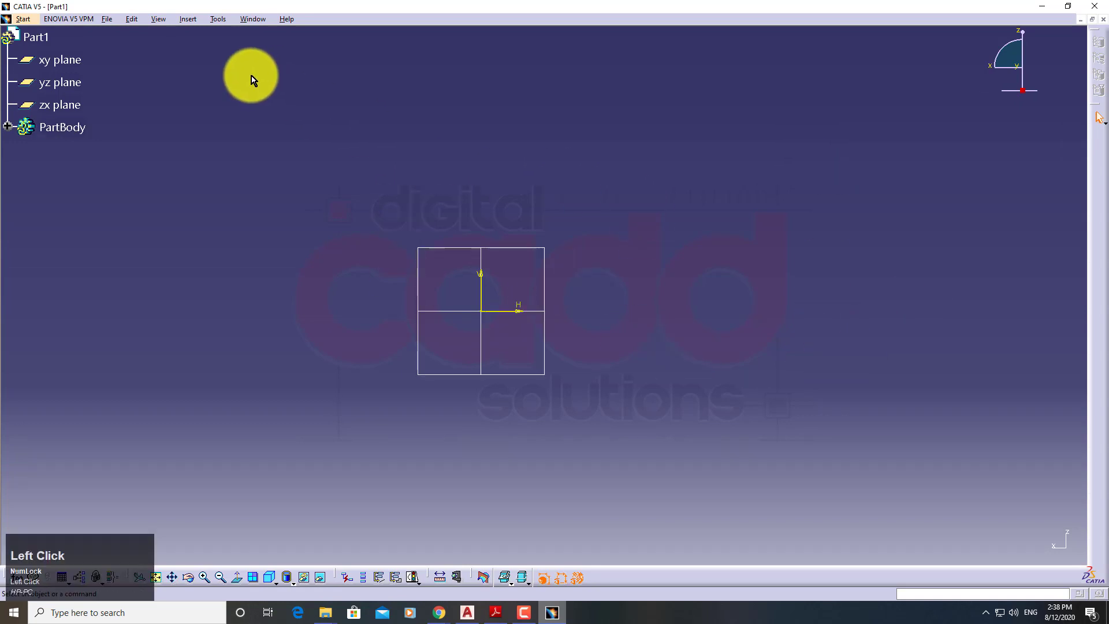
# Step: Restore both the contents and the default positions of all toolbars through the Customize settings
pyautogui.click(218, 22)
pyautogui.click(245, 118)
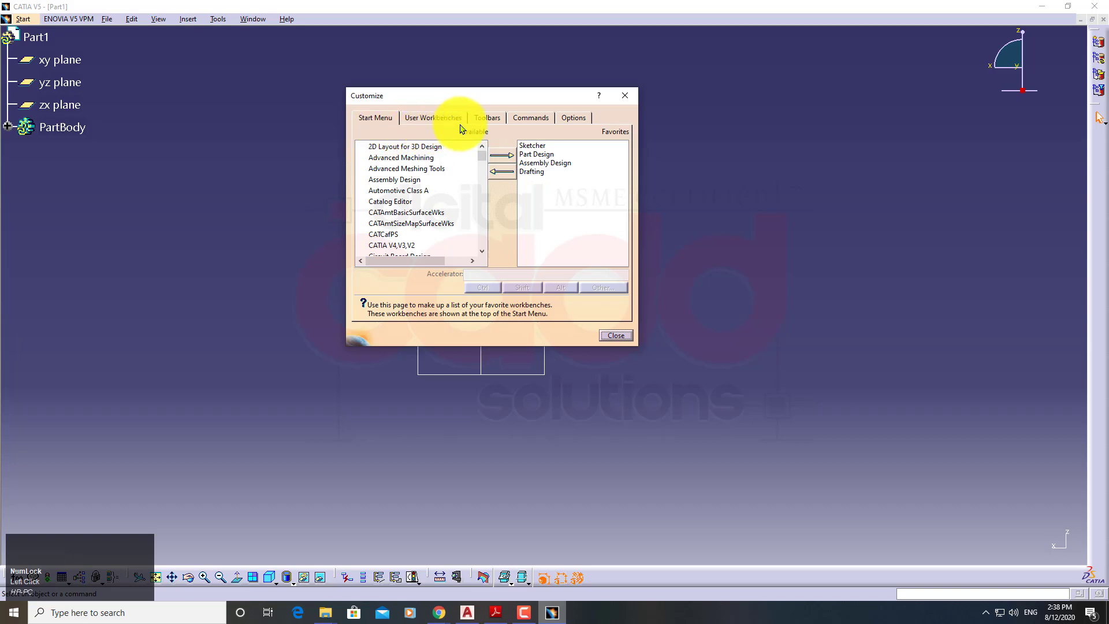
pyautogui.click(487, 117)
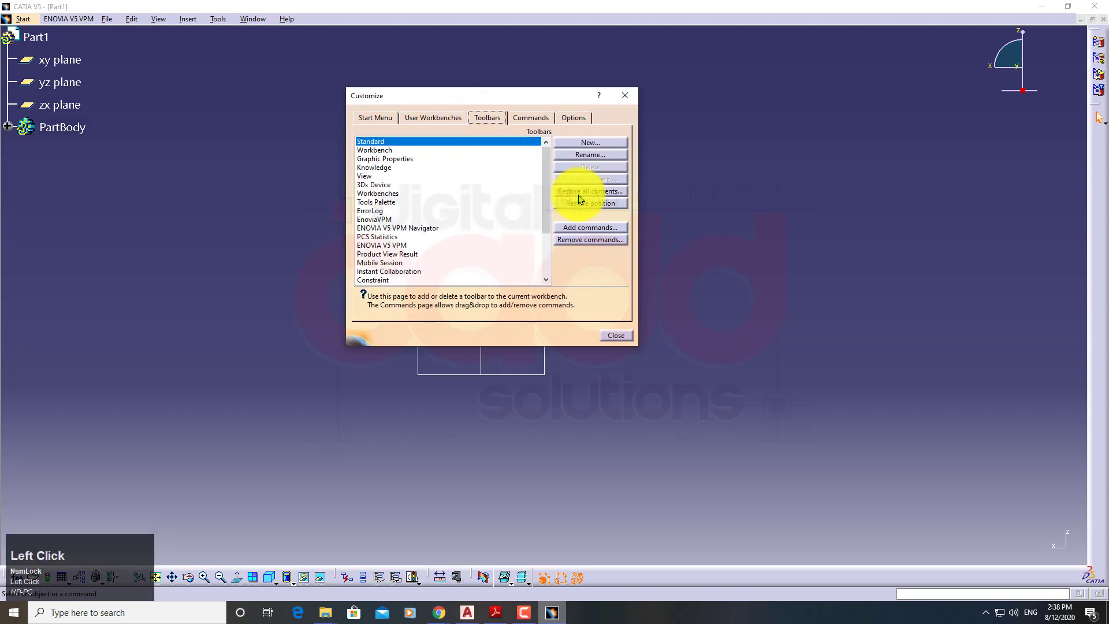
pyautogui.click(579, 194)
pyautogui.click(549, 329)
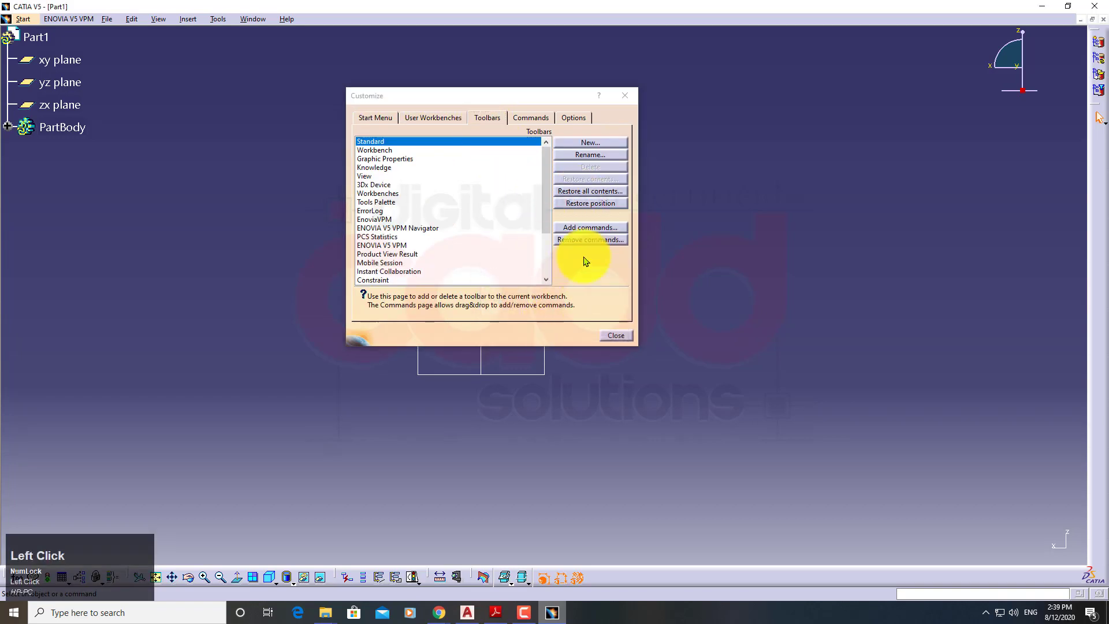
pyautogui.click(578, 202)
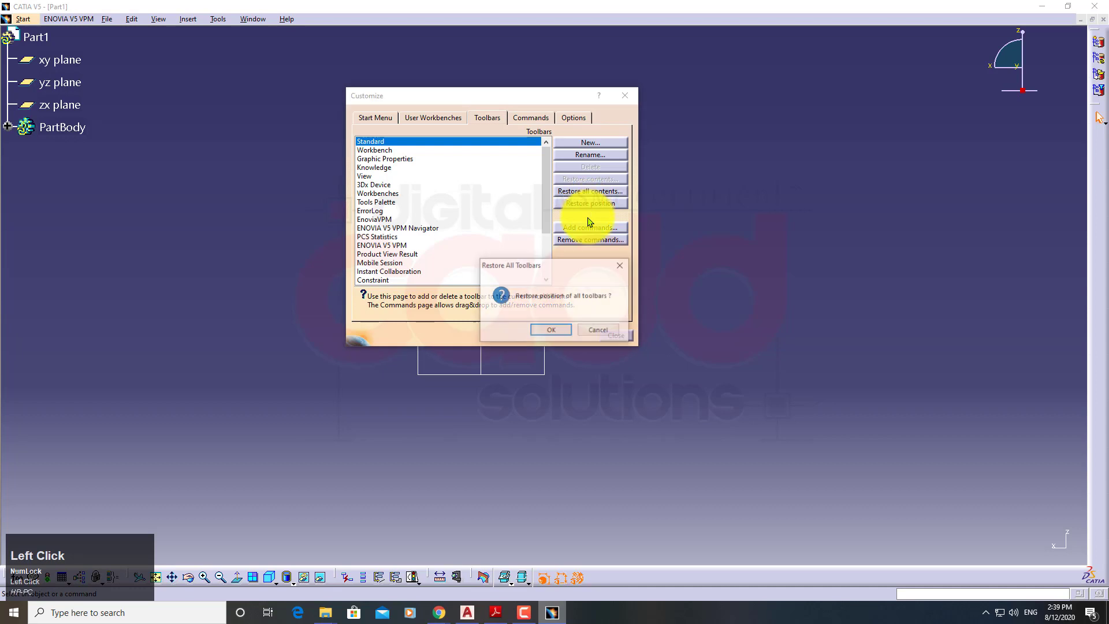
pyautogui.click(553, 332)
pyautogui.click(614, 337)
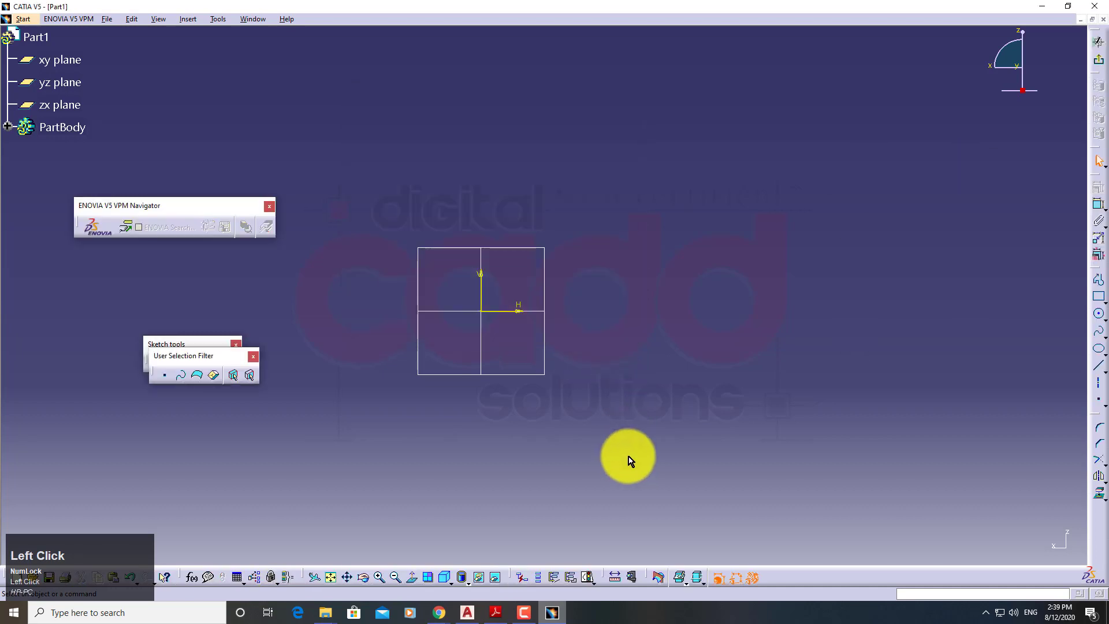
# Step: Close the floating ENOVIA V5 VPM Navigator and User Selection Filter toolbars, and place Sketch tools above the sketch plane
pyautogui.moveTo(222, 358); pyautogui.dragTo(228, 421)
pyautogui.moveTo(269, 208); pyautogui.dragTo(144, 216)
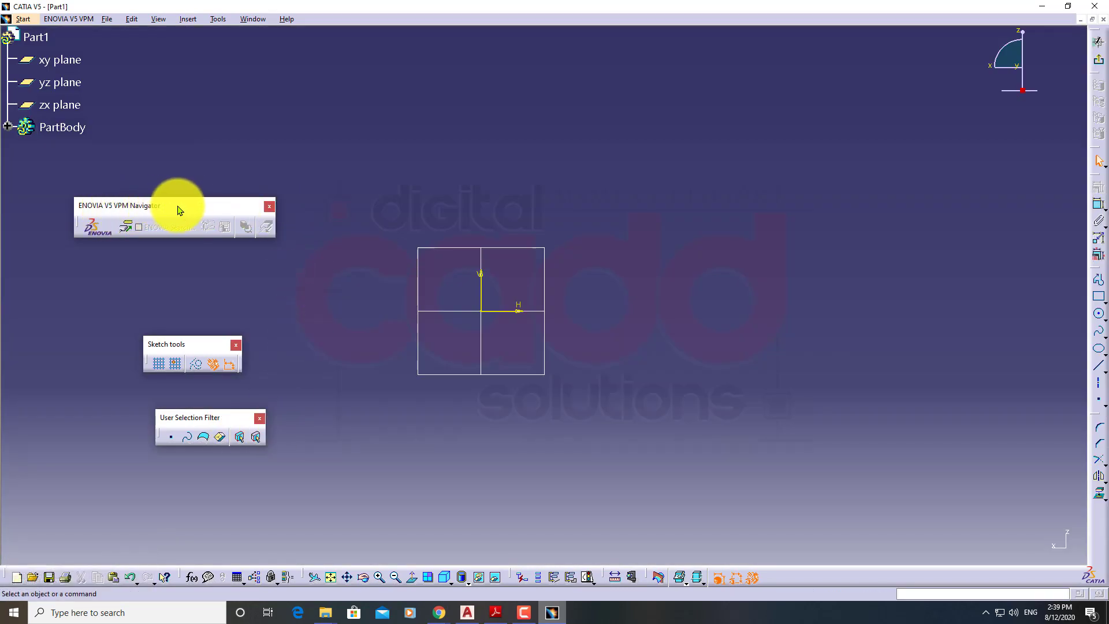
pyautogui.click(270, 209)
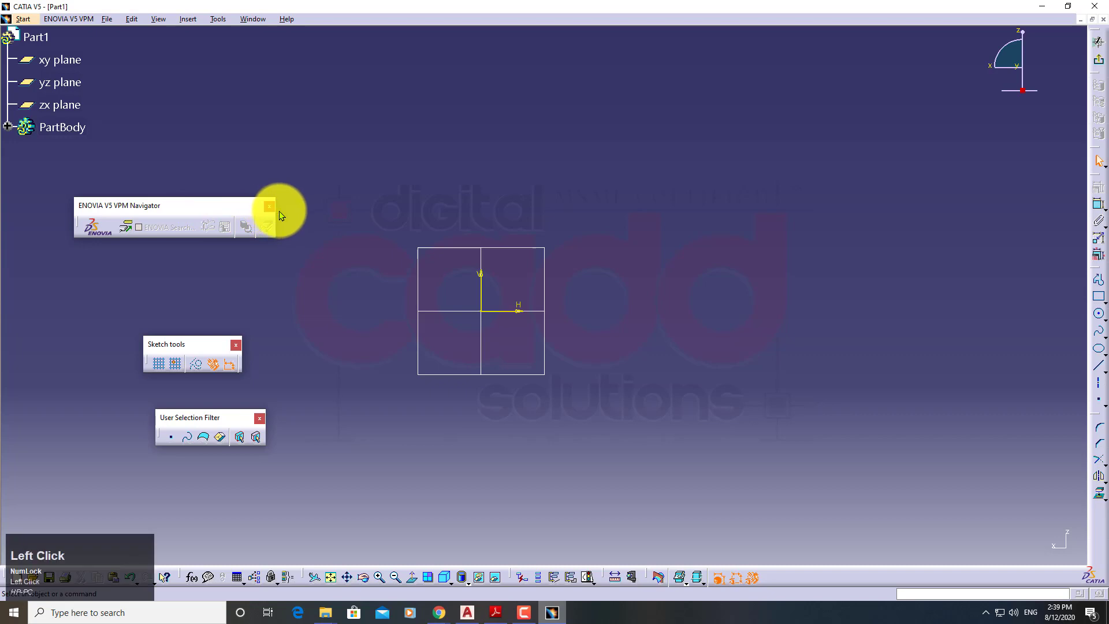
pyautogui.click(270, 206)
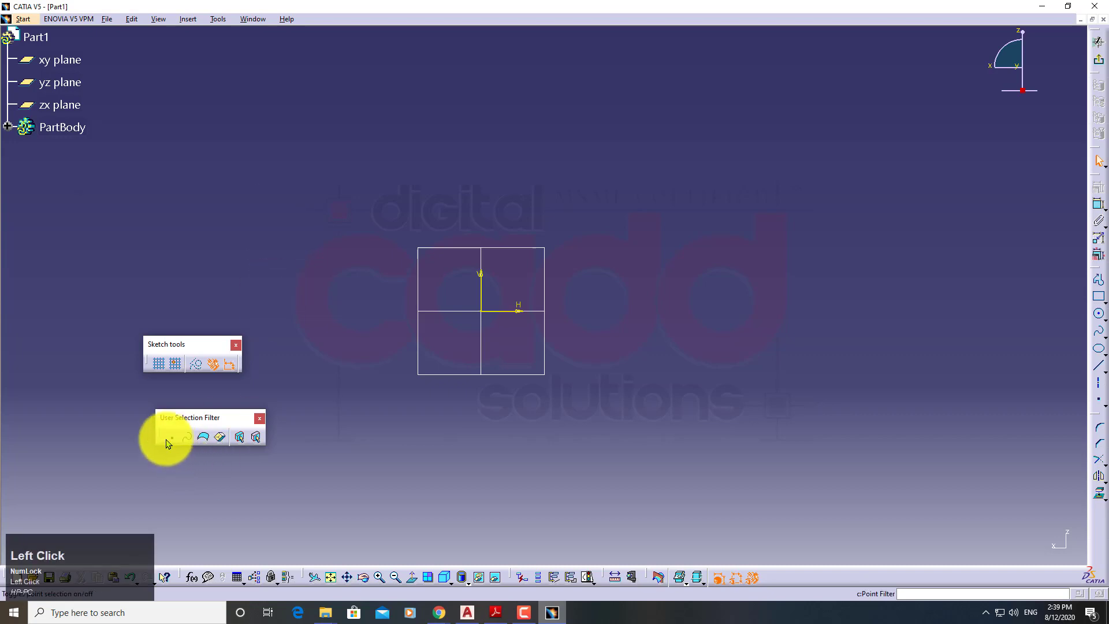
pyautogui.click(260, 423)
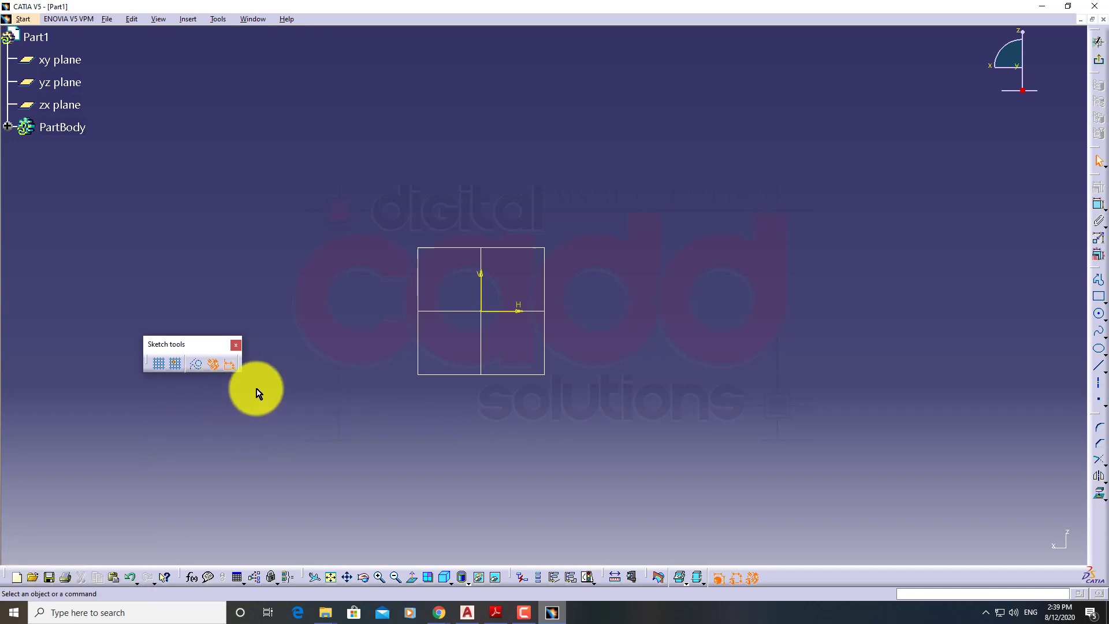
pyautogui.click(197, 347)
pyautogui.moveTo(233, 87); pyautogui.dragTo(233, 88)
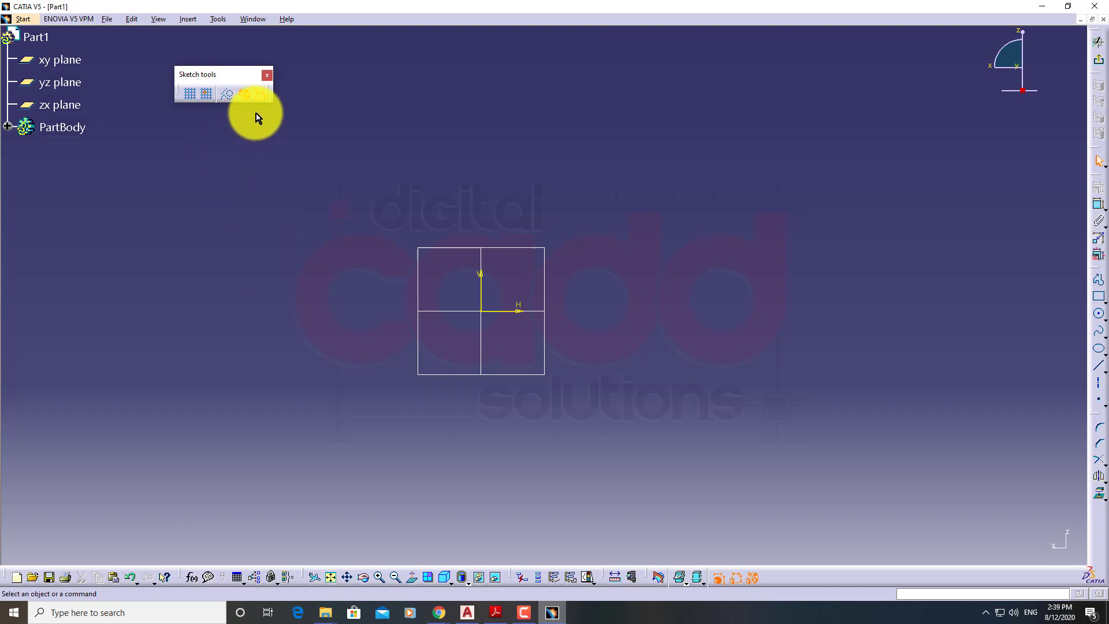
# Step: Draw a rectangle from the sketch origin with a width of 125 mm and a height of 75 mm
pyautogui.click(1100, 295)
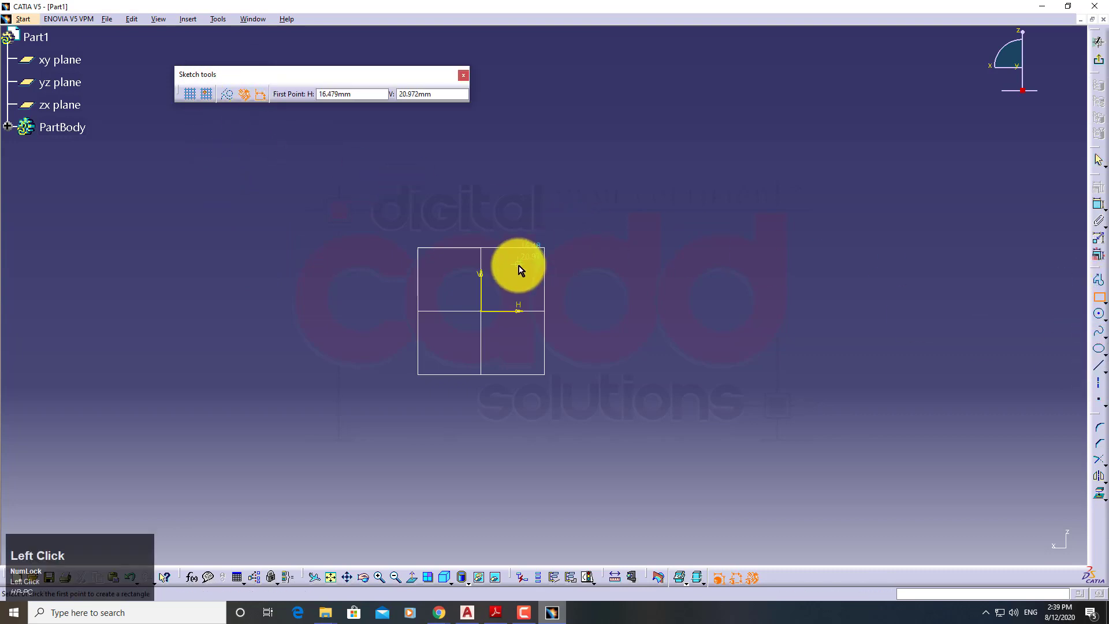
pyautogui.moveTo(514, 265); pyautogui.dragTo(394, 337, button='middle')
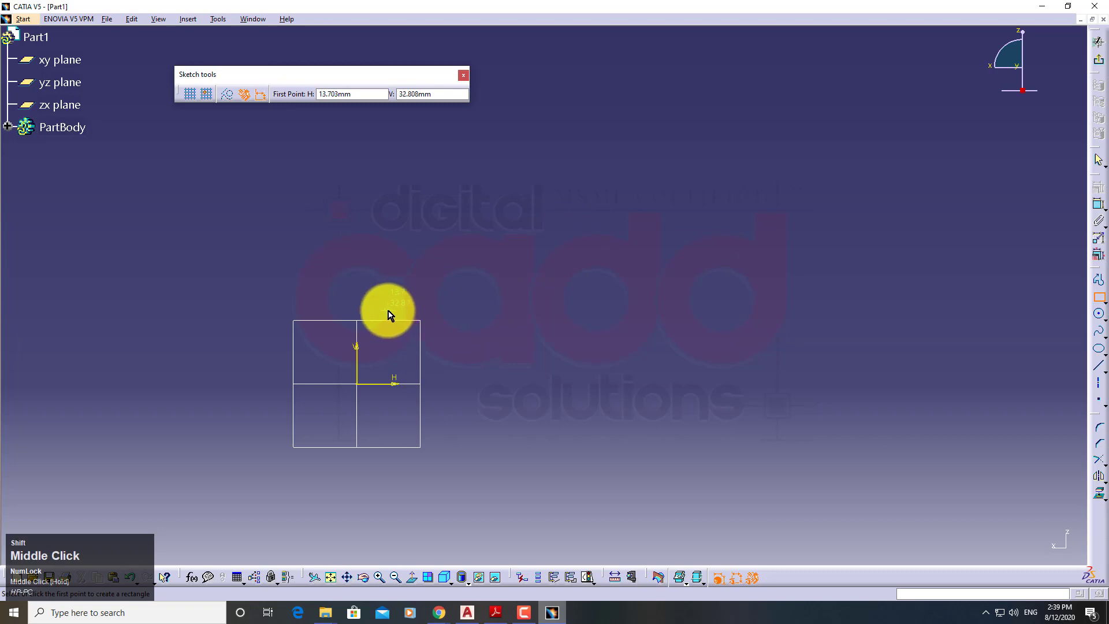
pyautogui.hotkey('shift', 'd')
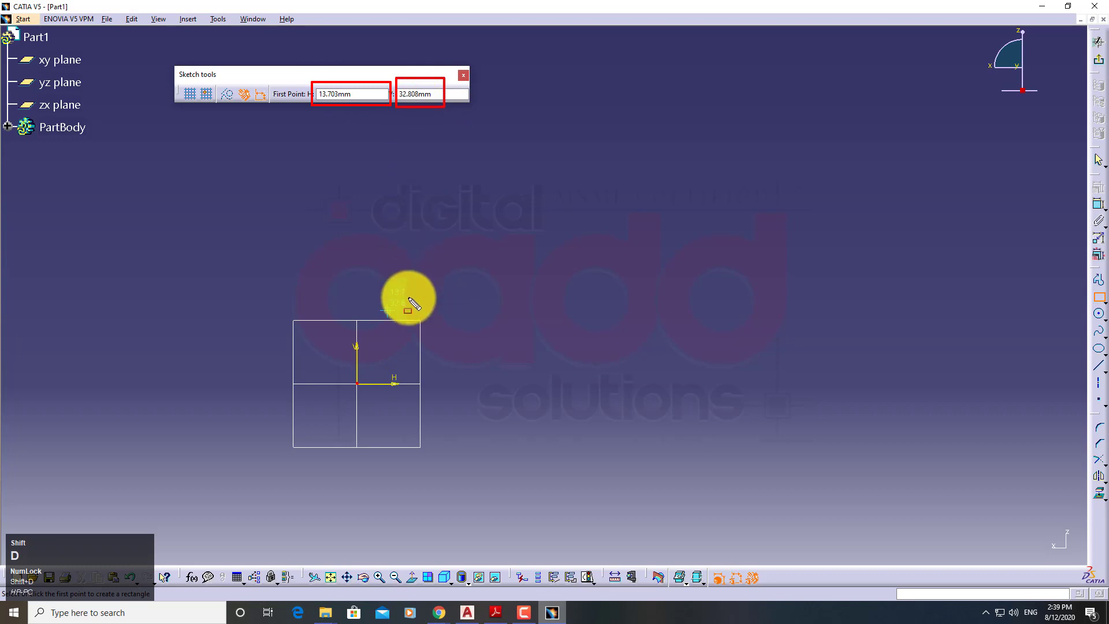
pyautogui.click(357, 385)
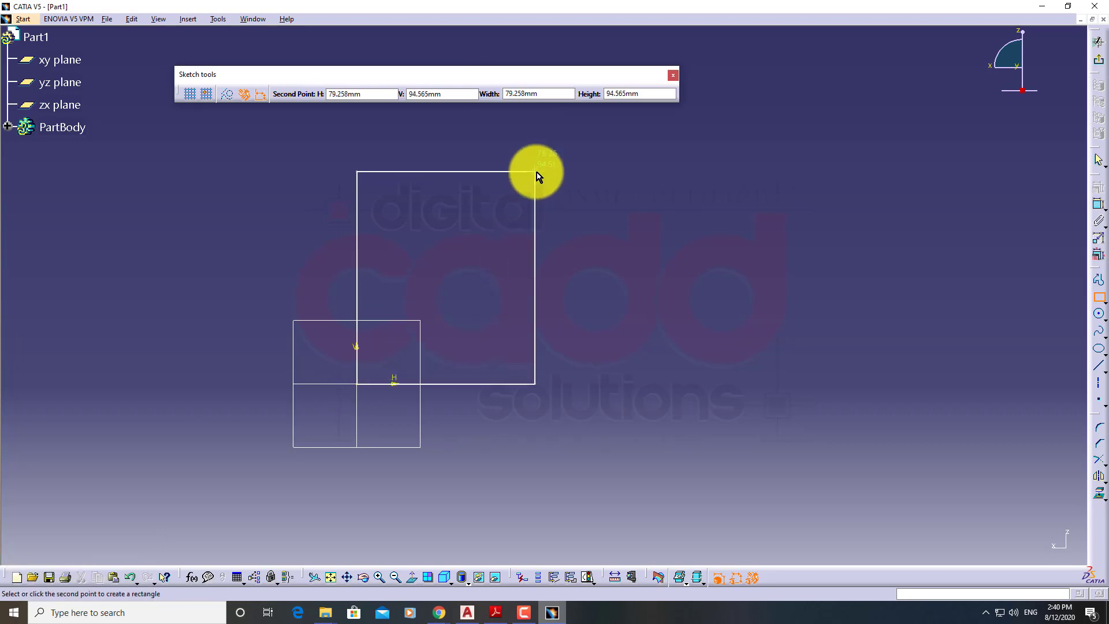
pyautogui.hotkey('ctrl', 'shift', 'd')
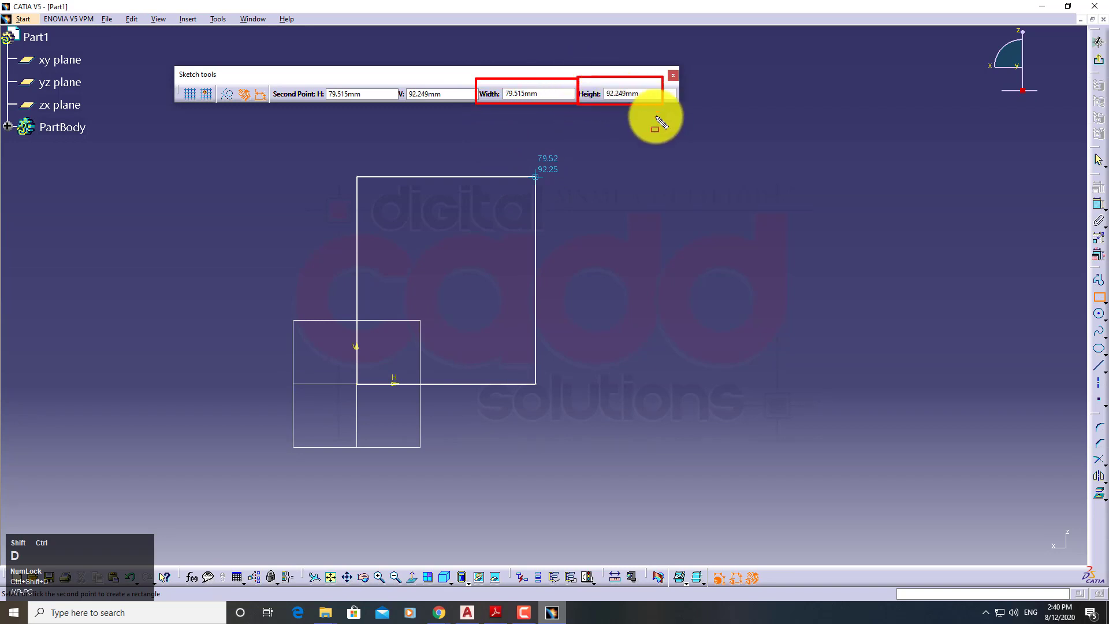
pyautogui.click(563, 96)
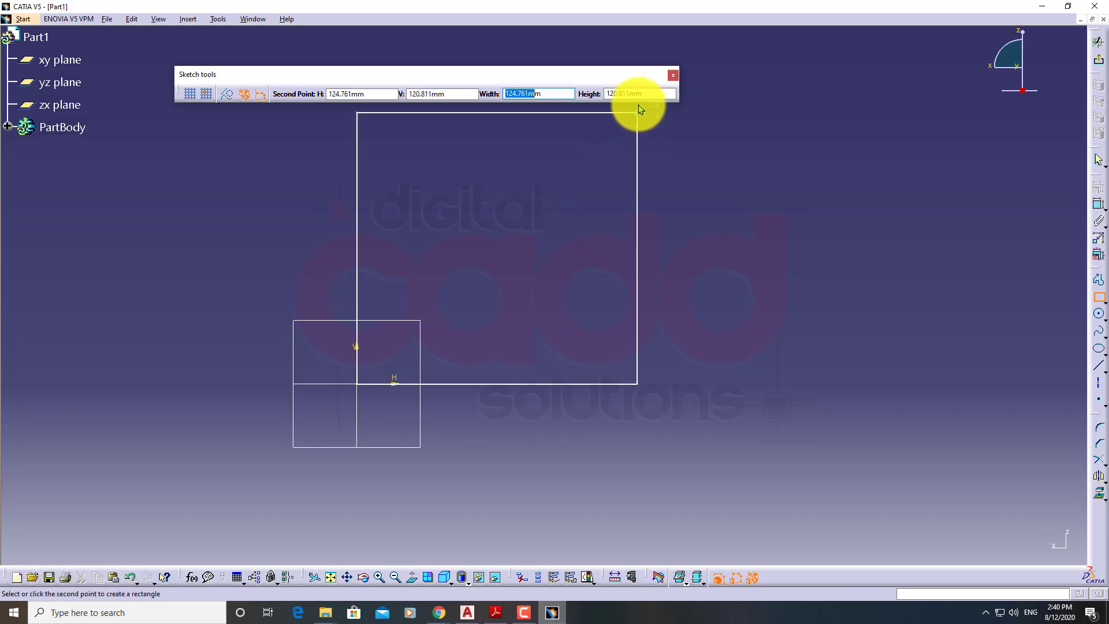
pyautogui.click(432, 79)
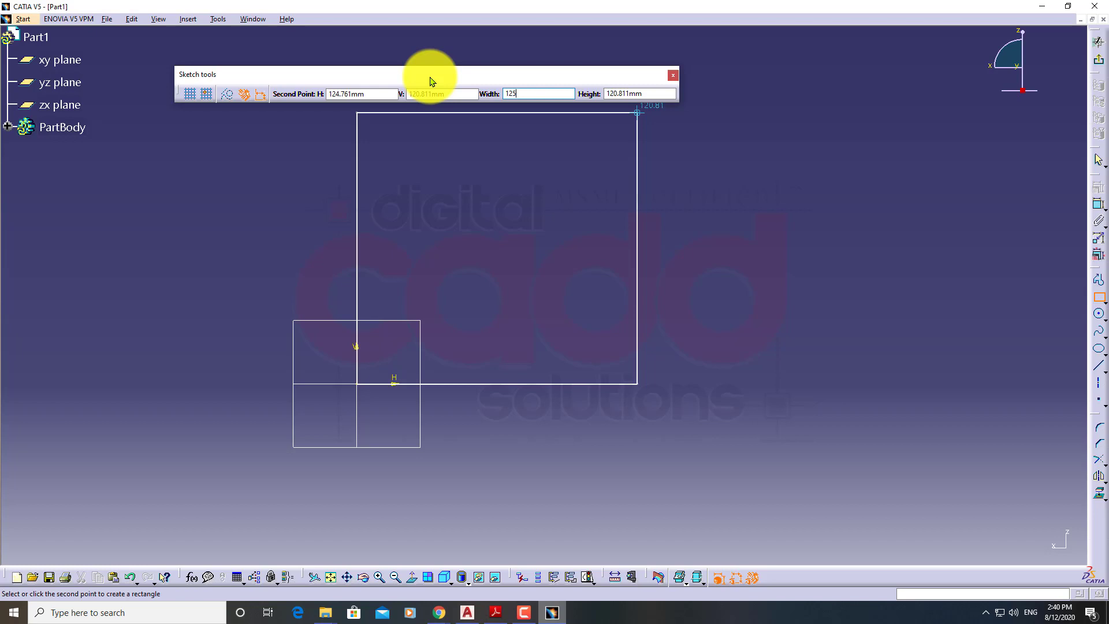
pyautogui.press('Return')
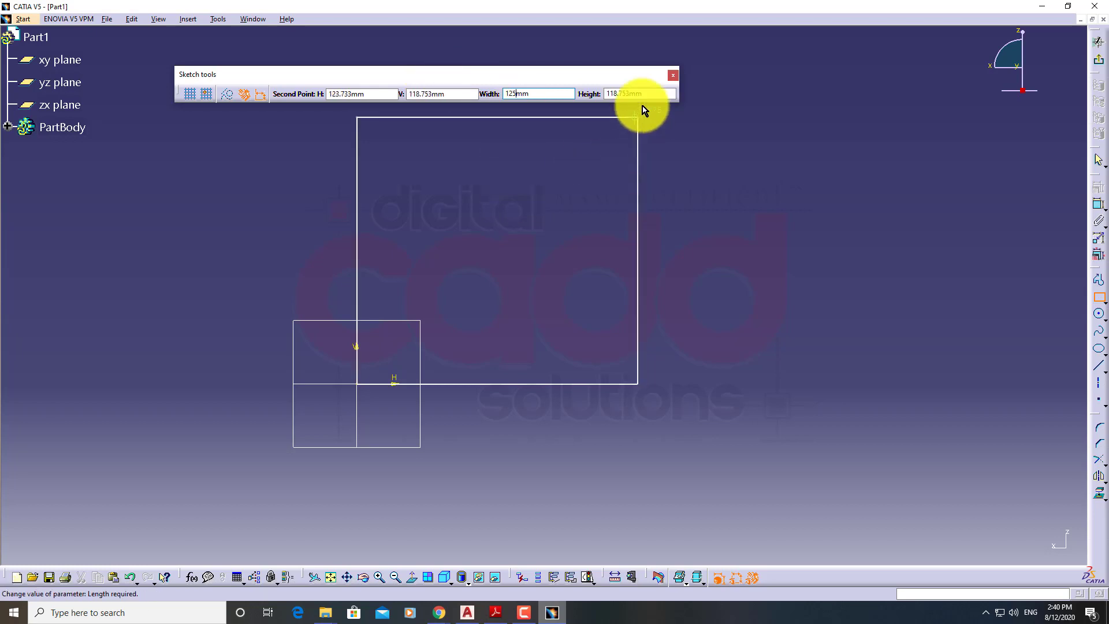
pyautogui.click(639, 94)
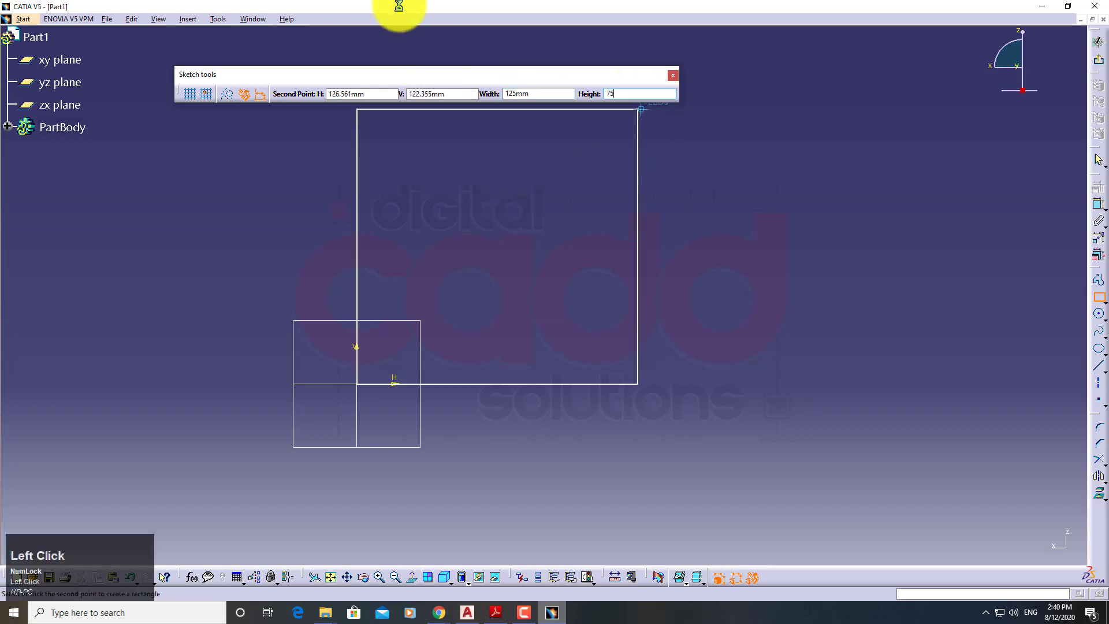
pyautogui.write('75')
pyautogui.press('Return')
pyautogui.click(426, 98)
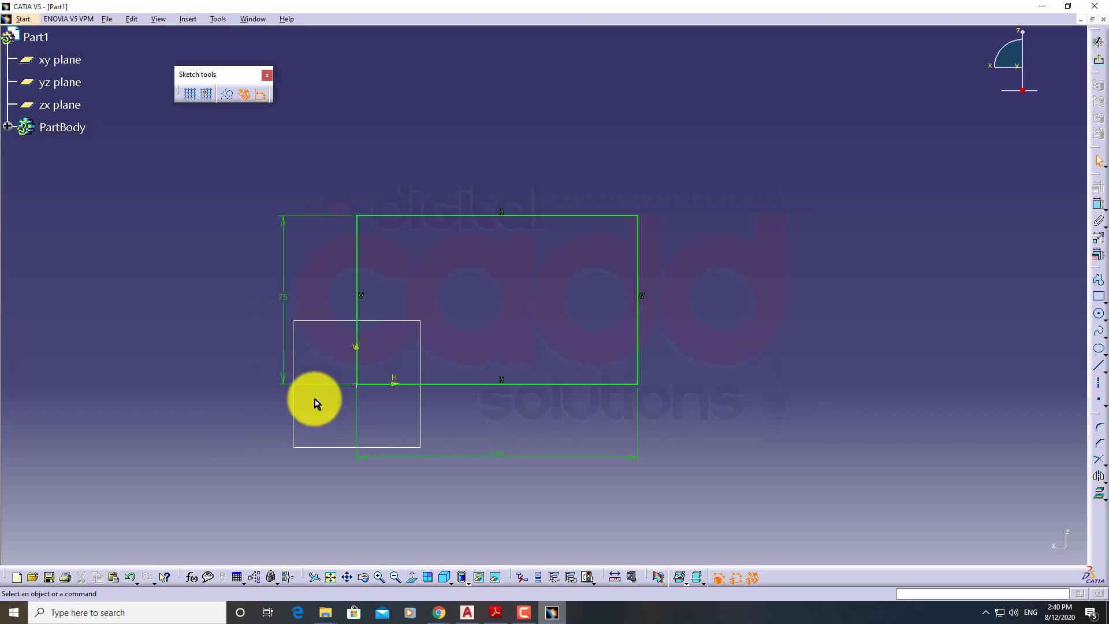
# Step: Move the width dimension and the height dimension closer to the rectangle
pyautogui.moveTo(554, 456); pyautogui.dragTo(537, 426)
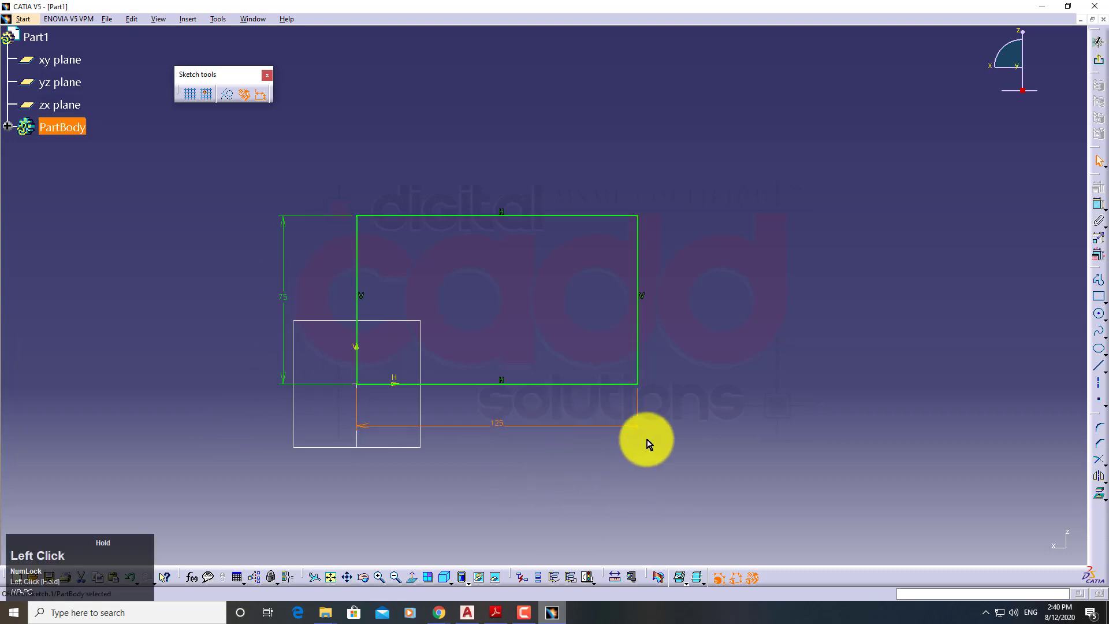
pyautogui.click(697, 400)
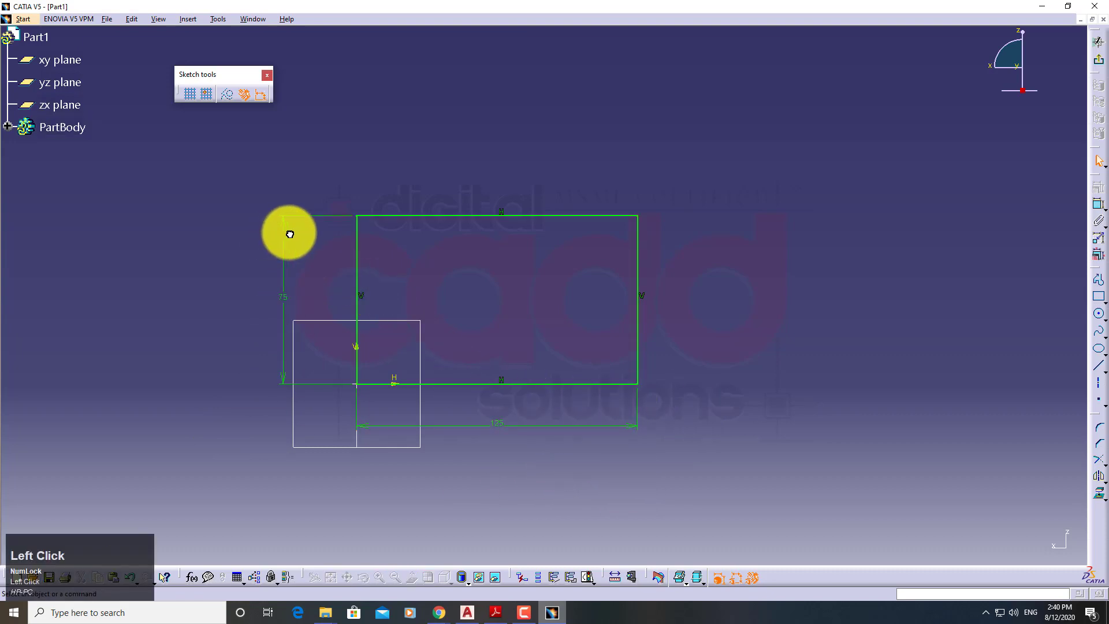
pyautogui.moveTo(289, 228); pyautogui.dragTo(303, 225)
pyautogui.click(712, 389)
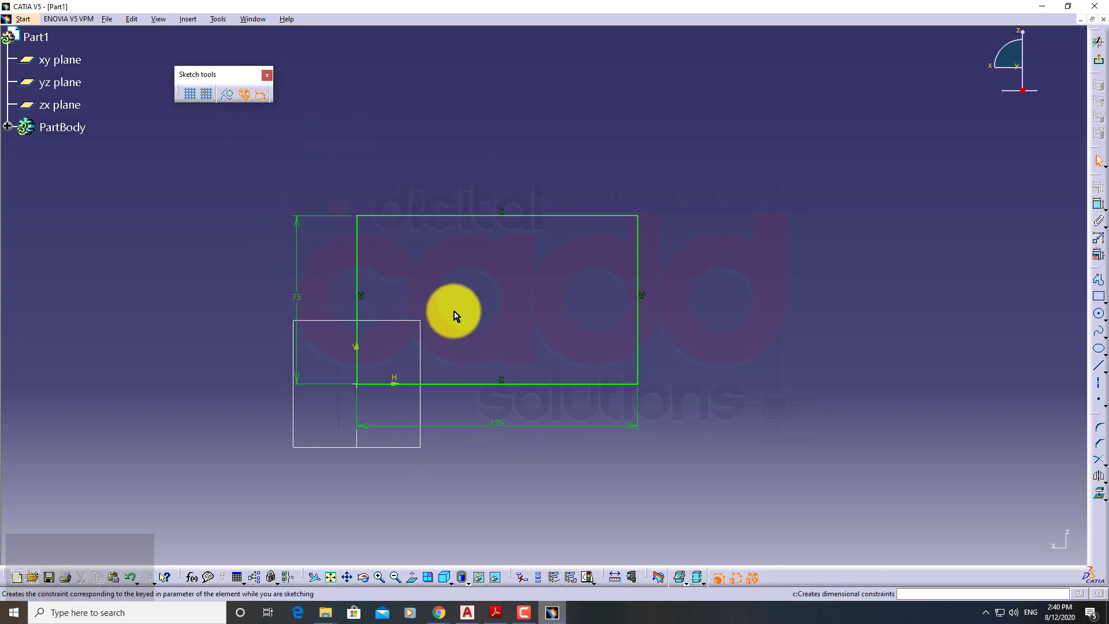
pyautogui.moveTo(450, 285); pyautogui.dragTo(295, 267, button='middle')
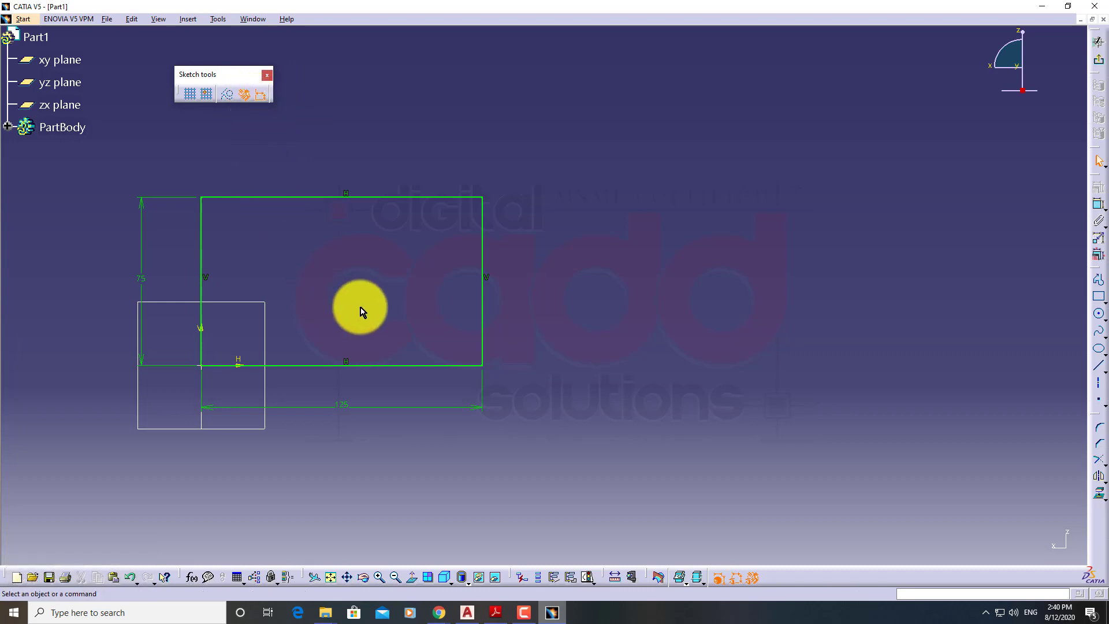
pyautogui.keyDown('ctrl'); pyautogui.moveTo(336, 339); pyautogui.dragTo(335, 342, button='middle'); pyautogui.keyUp('ctrl')
# Step: Undo the moves of both dimensions and remove the constrained rectangle from the sketch
pyautogui.hotkey('ctrl', 'z')
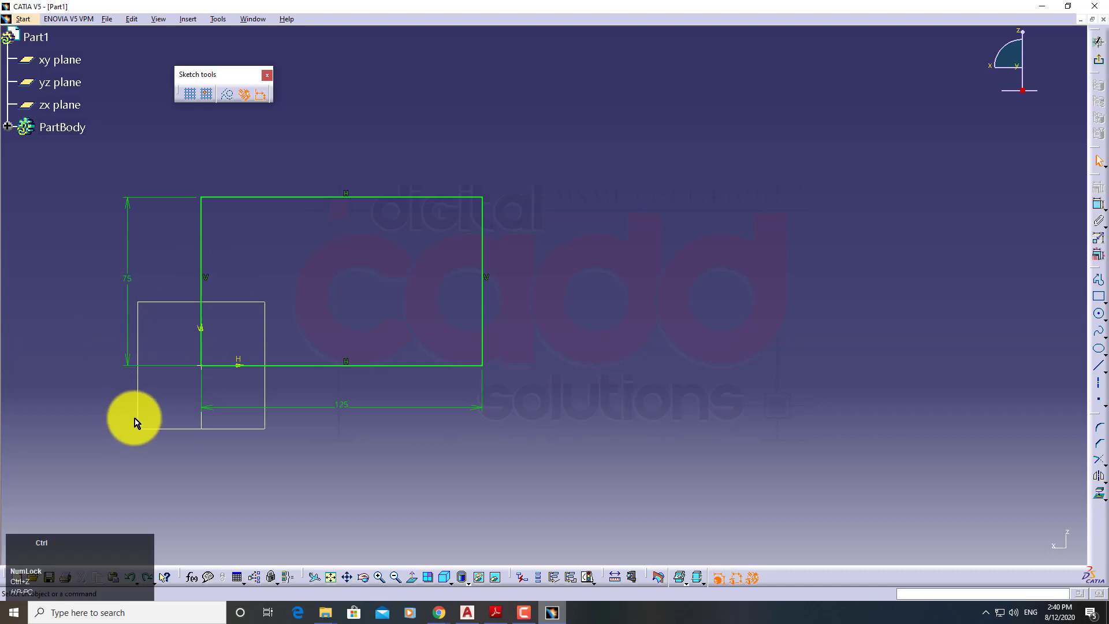
pyautogui.hotkey('ctrl', 'shift', 'd')
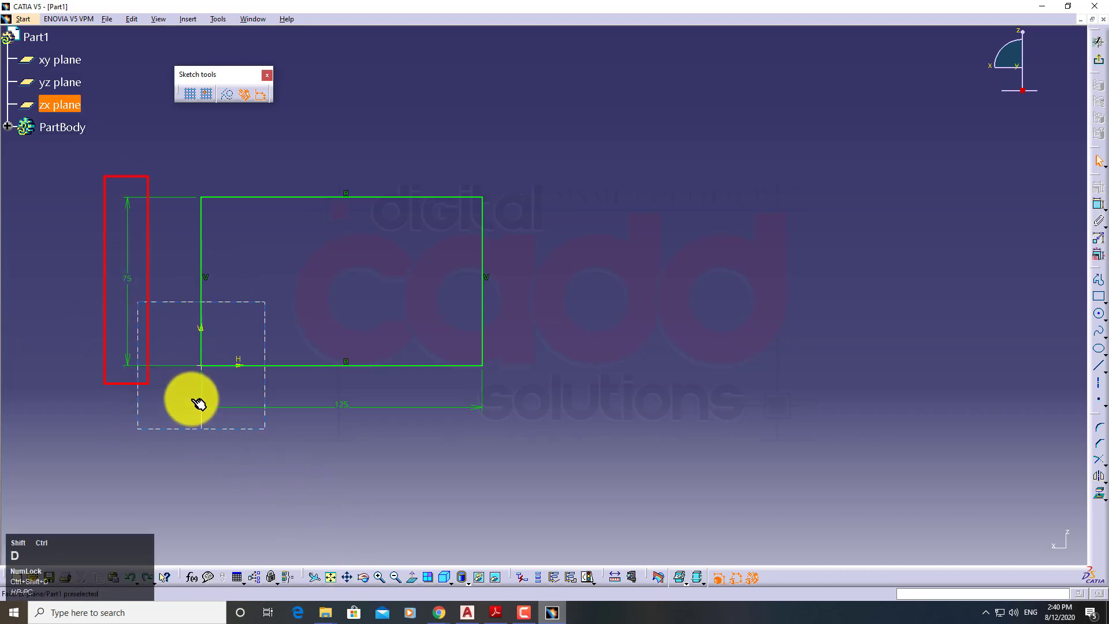
pyautogui.moveTo(188, 387)
pyautogui.mouseDown()
pyautogui.moveTo(263, 414)
pyautogui.moveTo(500, 413)
pyautogui.moveTo(507, 423)
pyautogui.mouseUp()
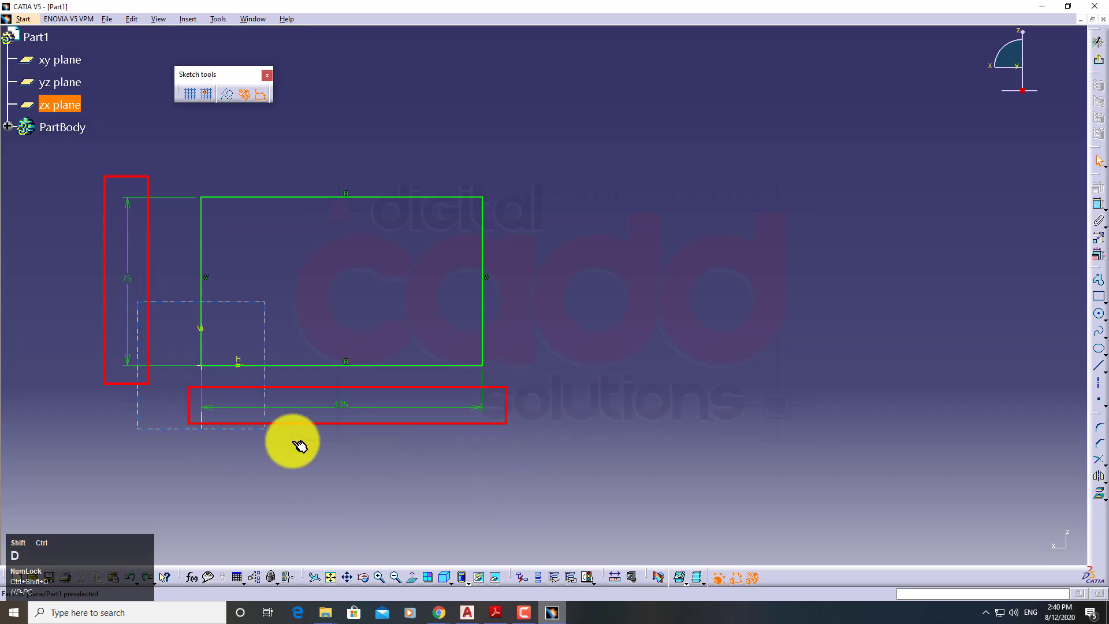
pyautogui.click(266, 95)
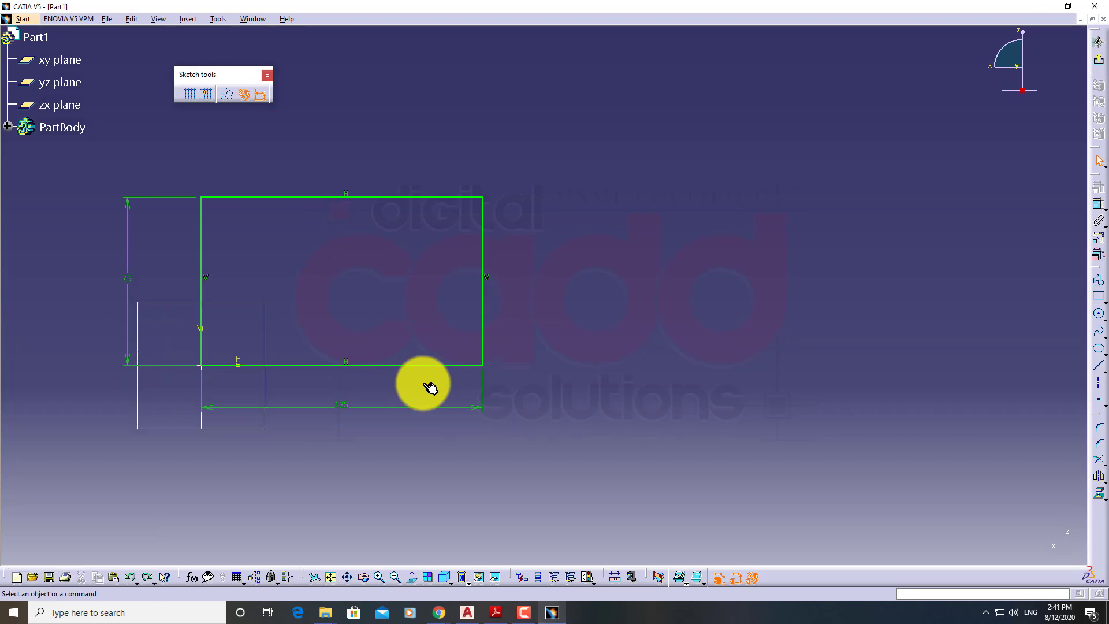
pyautogui.hotkey('ctrl', 'z')
pyautogui.hotkey('ctrl', 'z')
pyautogui.hotkey('ctrl', 'z')
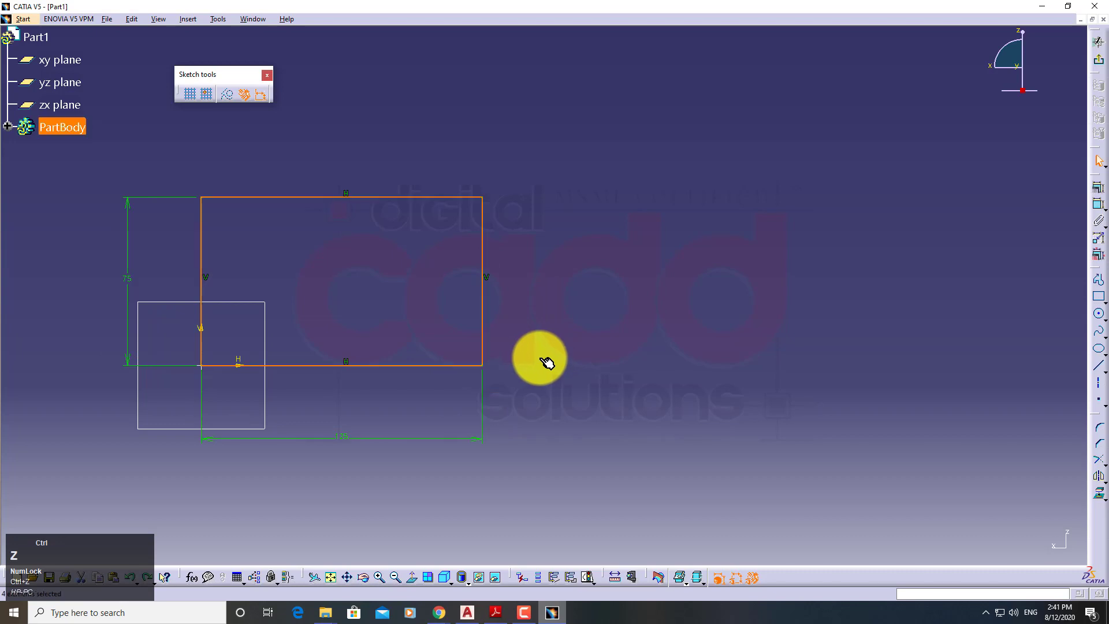
# Step: Turn off Geometrical Constraints and Dimensional Constraints, and draw a 150 mm wide, 60 mm high rectangle from the origin
pyautogui.click(253, 100)
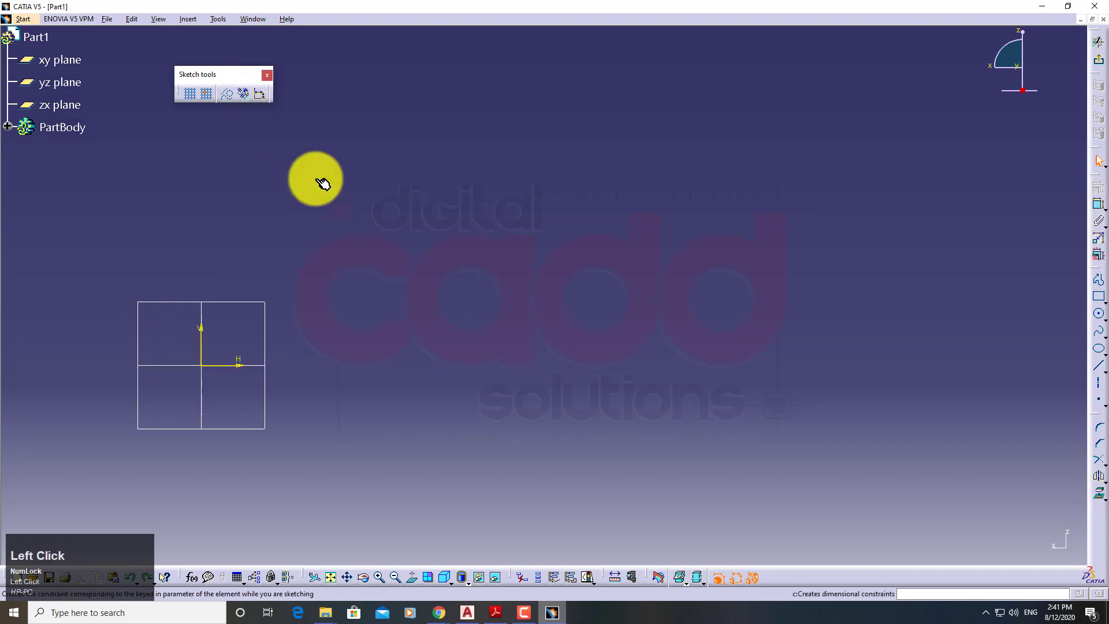
pyautogui.moveTo(488, 349); pyautogui.dragTo(578, 353, button='middle')
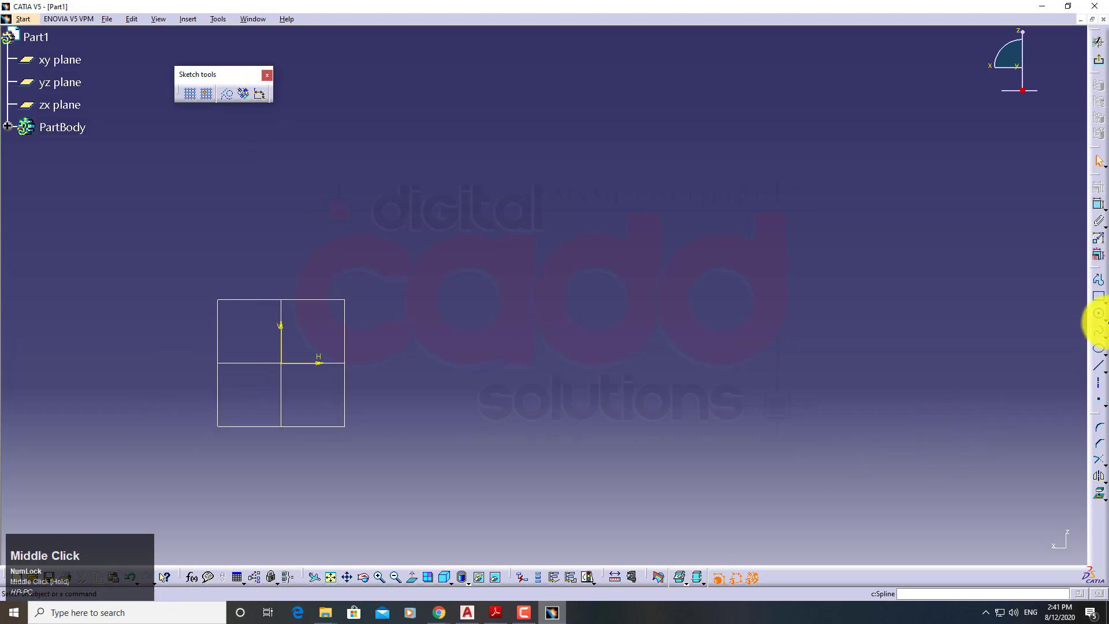
pyautogui.click(1100, 298)
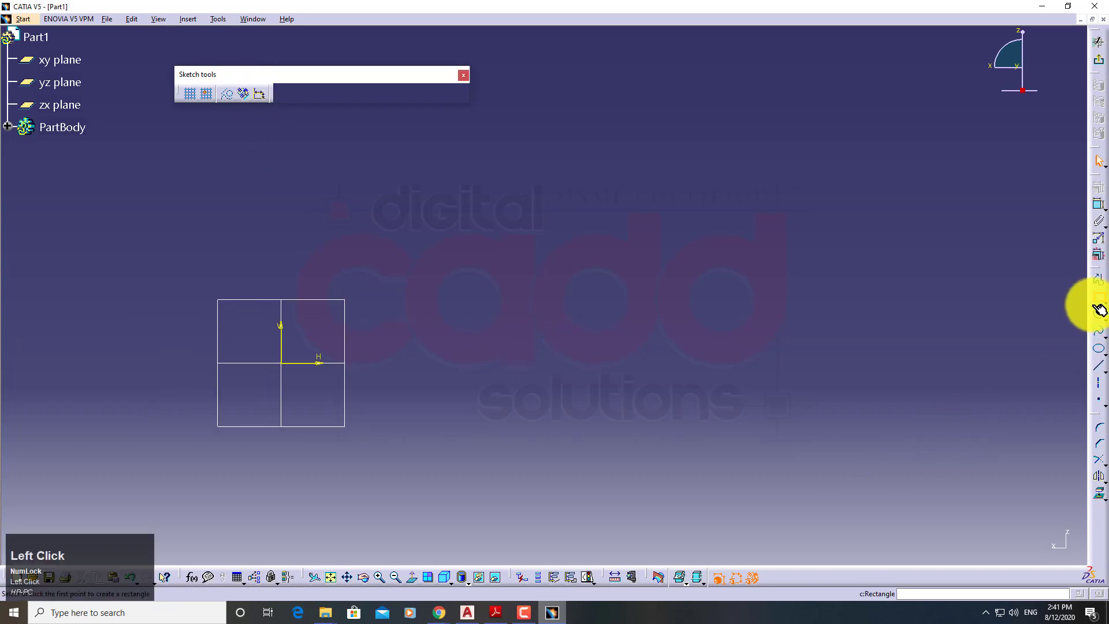
pyautogui.click(281, 363)
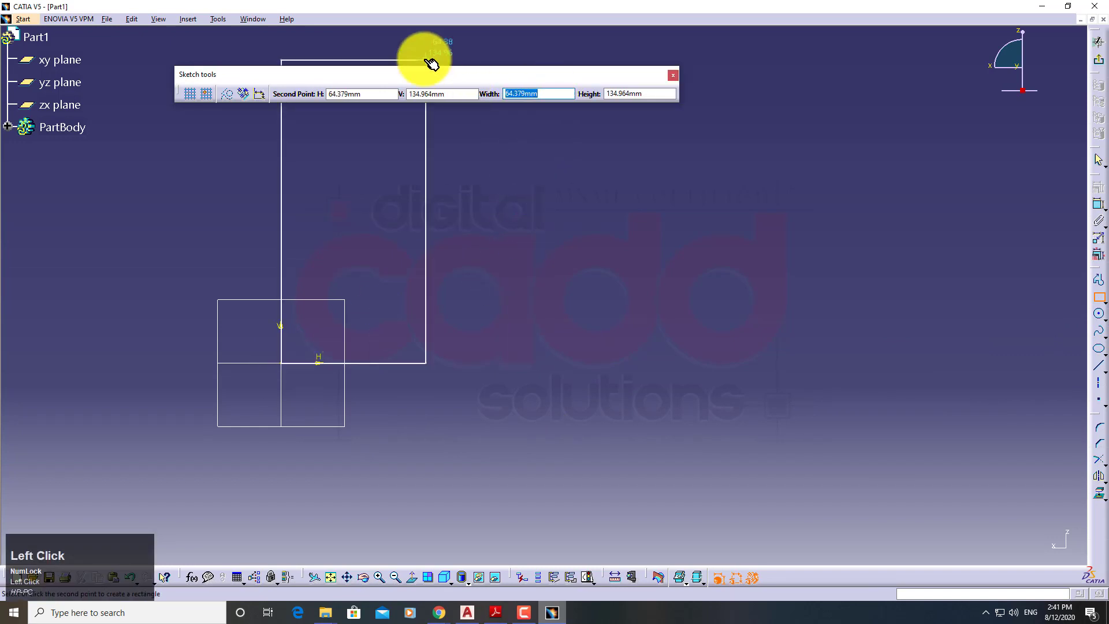
pyautogui.press('Return')
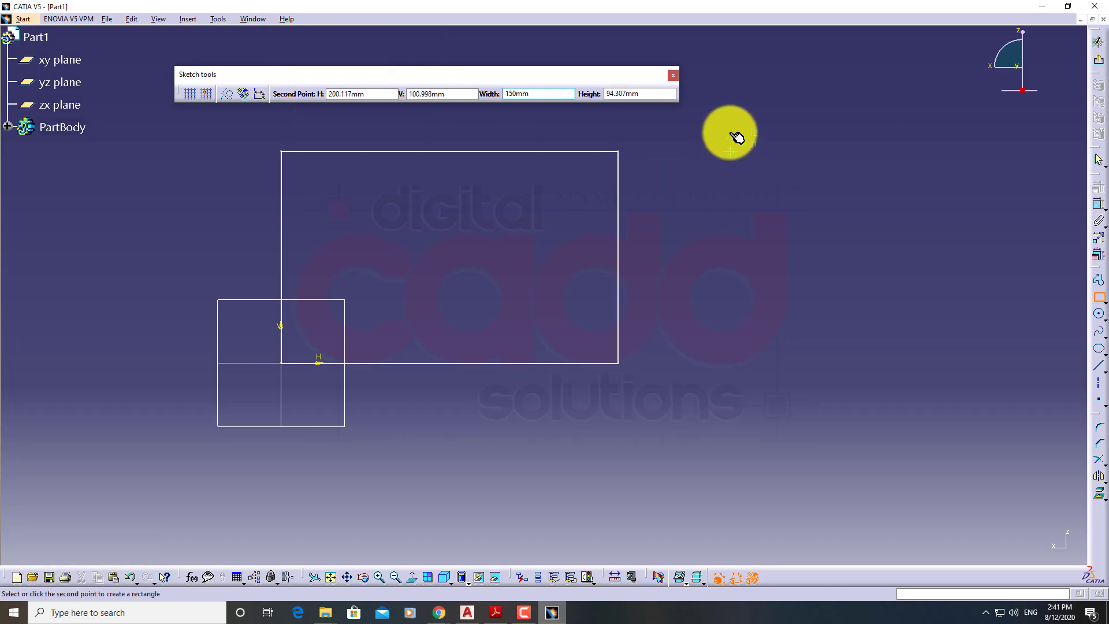
pyautogui.click(649, 94)
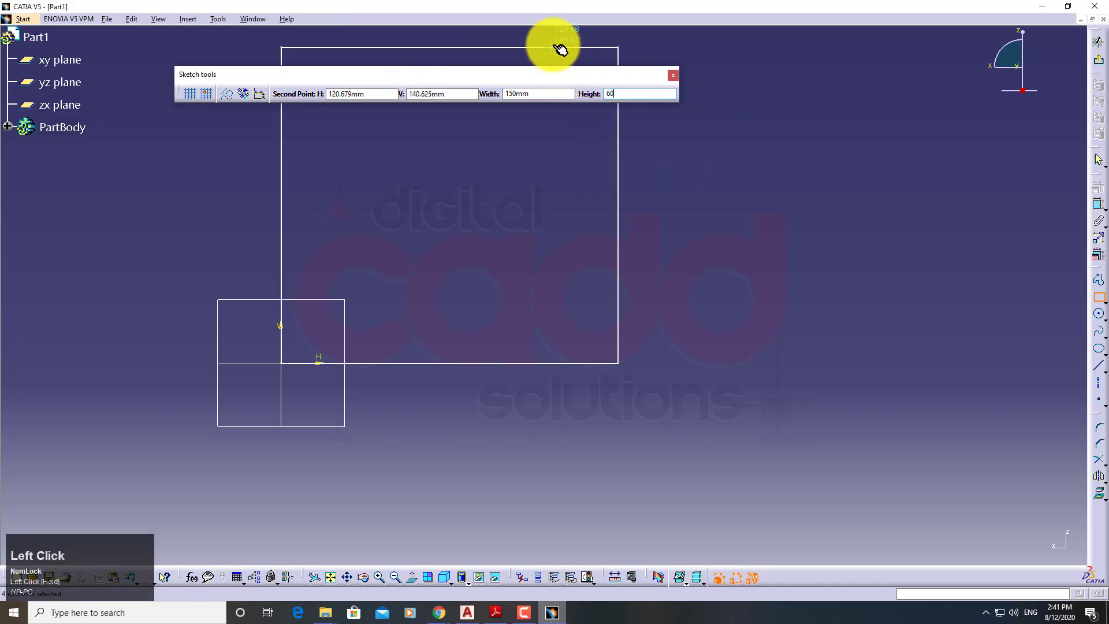
pyautogui.write('60')
pyautogui.press('Return')
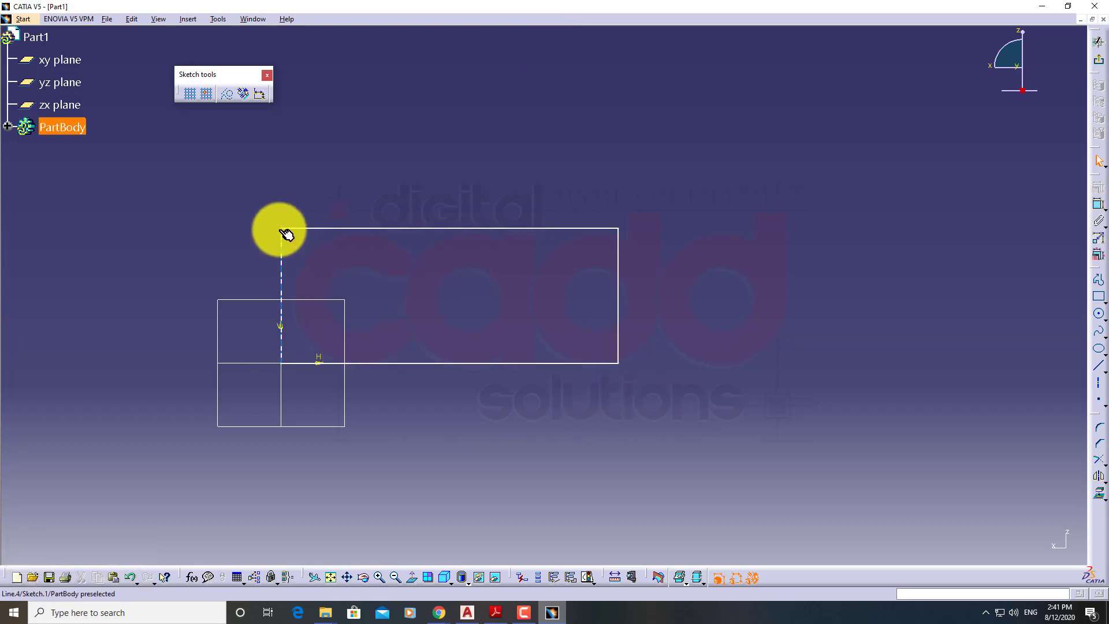
# Step: Distort the unconstrained rectangle into an irregular quadrilateral by pulling its top edge, lower-right corner and upper-left corner outward, keeping the origin corner fixed
pyautogui.moveTo(284, 235)
pyautogui.mouseDown()
pyautogui.moveTo(431, 232)
pyautogui.moveTo(611, 158)
pyautogui.moveTo(265, 485)
pyautogui.moveTo(832, 284)
pyautogui.moveTo(373, 237)
pyautogui.moveTo(590, 192)
pyautogui.mouseUp()
pyautogui.moveTo(610, 367); pyautogui.dragTo(623, 440)
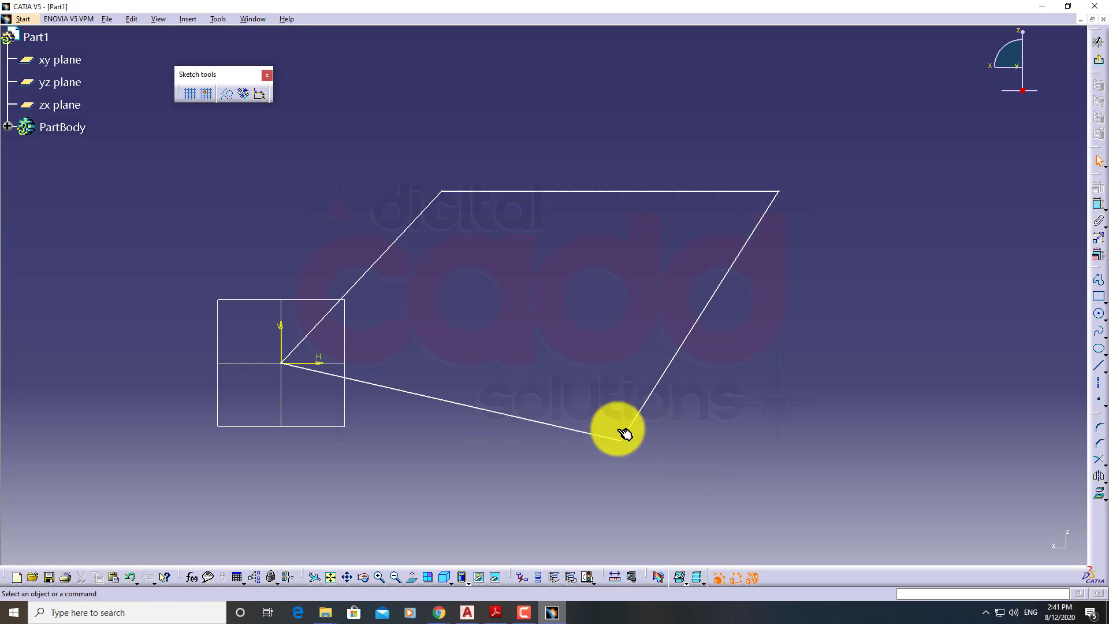
pyautogui.moveTo(448, 193); pyautogui.dragTo(453, 147)
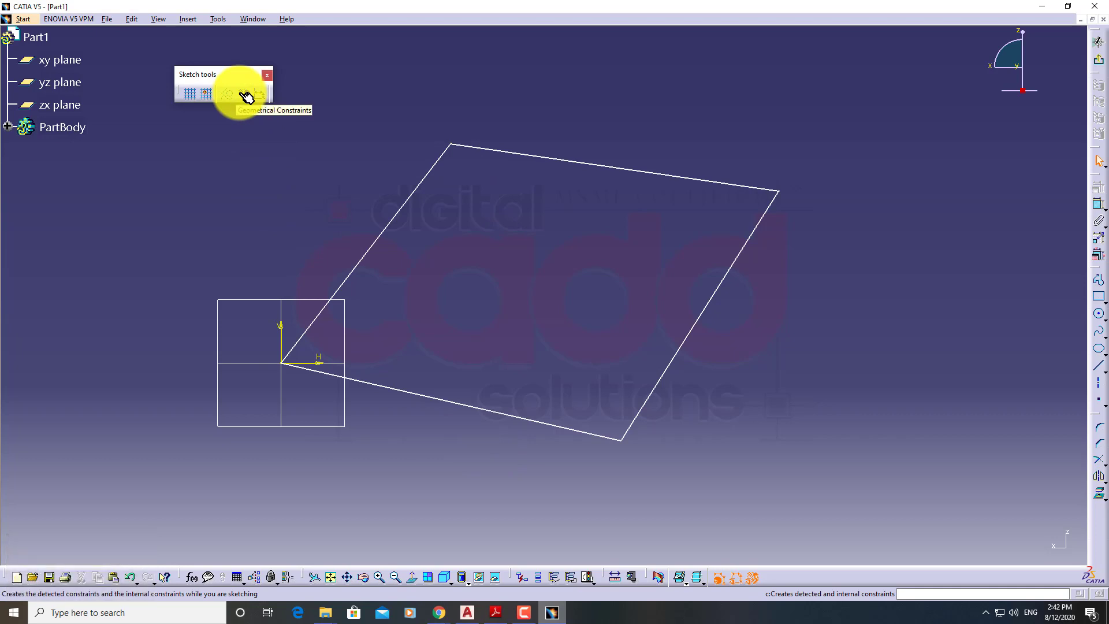
pyautogui.click(455, 217)
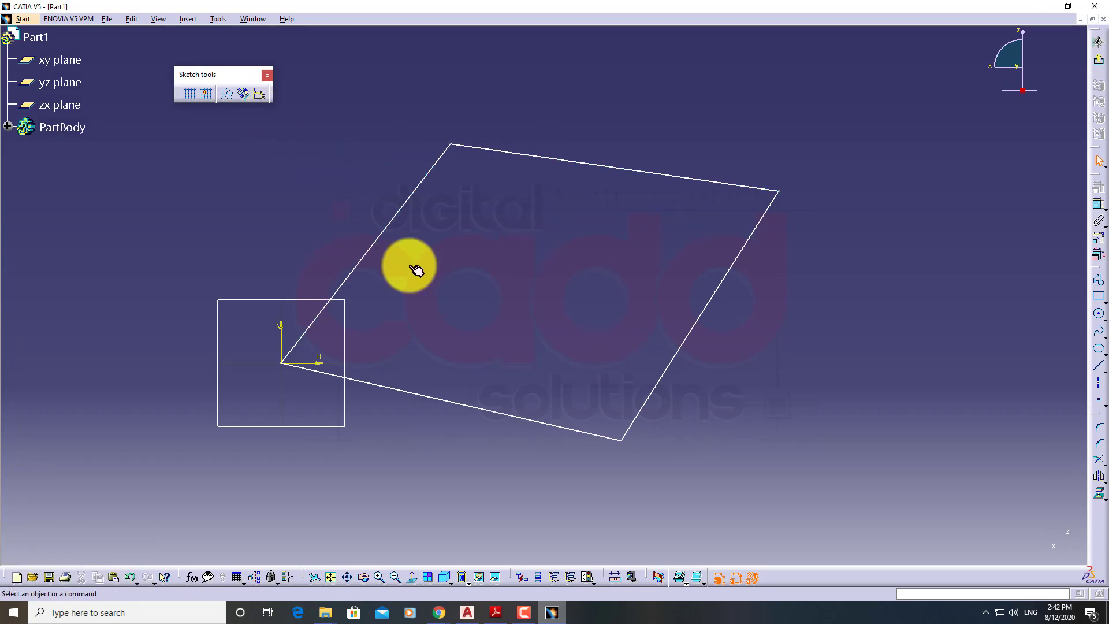
# Step: Turn Geometrical Constraints and Dimensional Constraints back on, and float the Visualization toolbar beside the quadrilateral
pyautogui.click(245, 96)
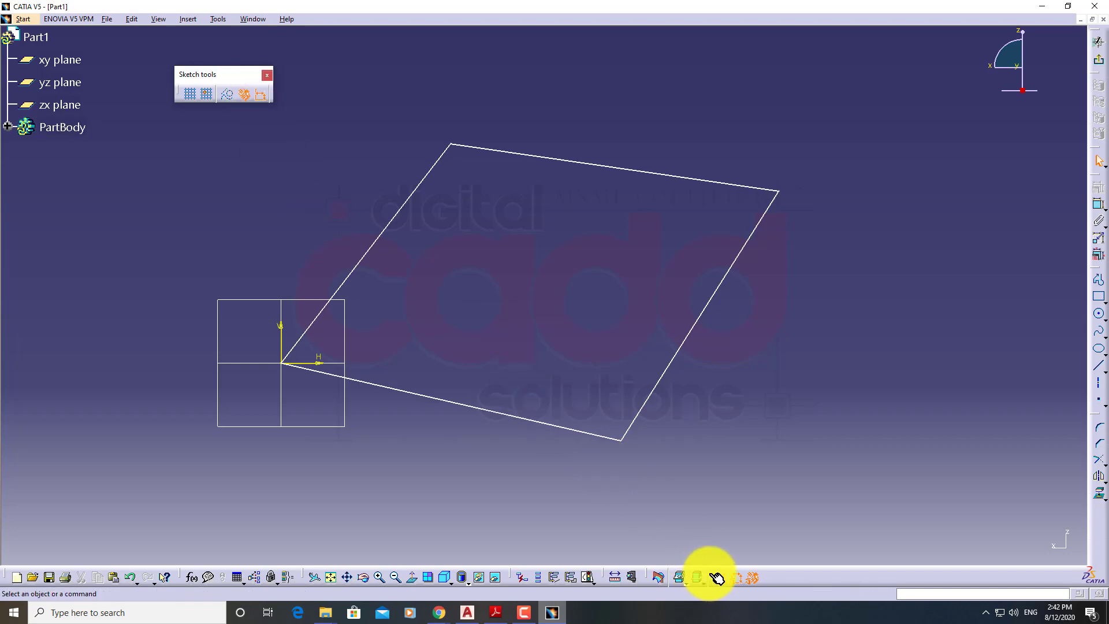
pyautogui.moveTo(714, 578); pyautogui.dragTo(909, 275)
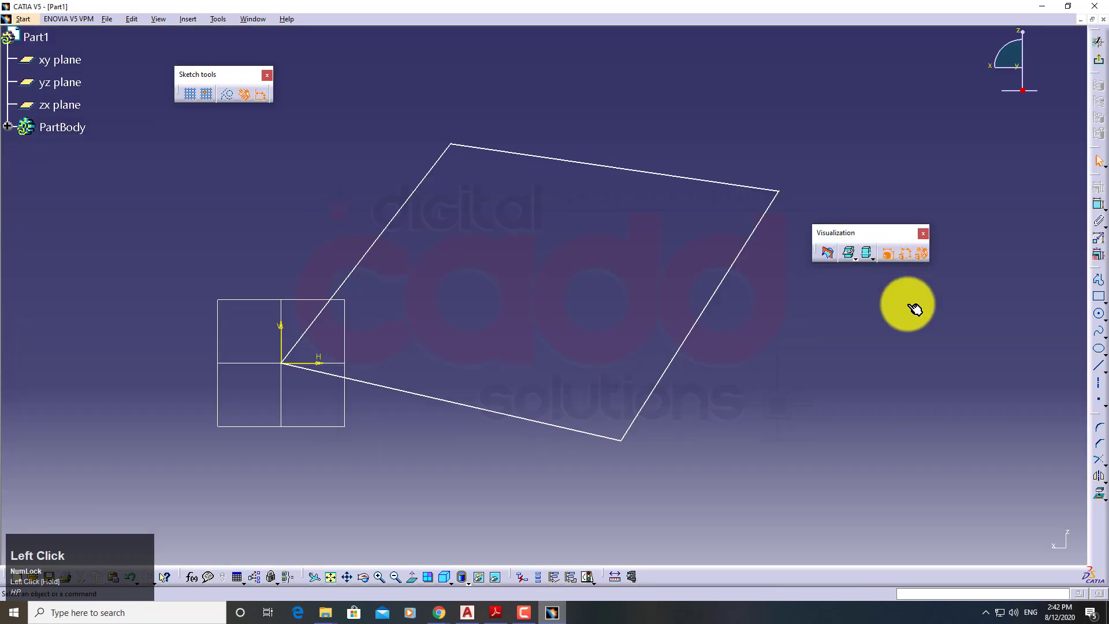
pyautogui.hotkey('ctrl', 'shift', 'd')
pyautogui.moveTo(953, 212); pyautogui.dragTo(768, 275)
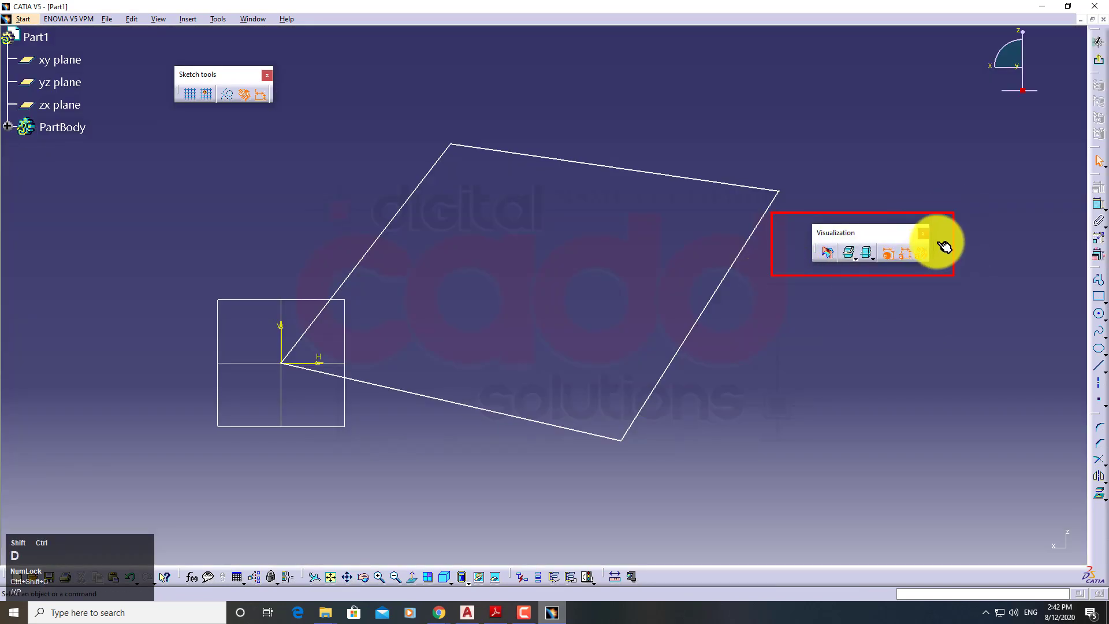
pyautogui.moveTo(935, 241); pyautogui.dragTo(916, 263)
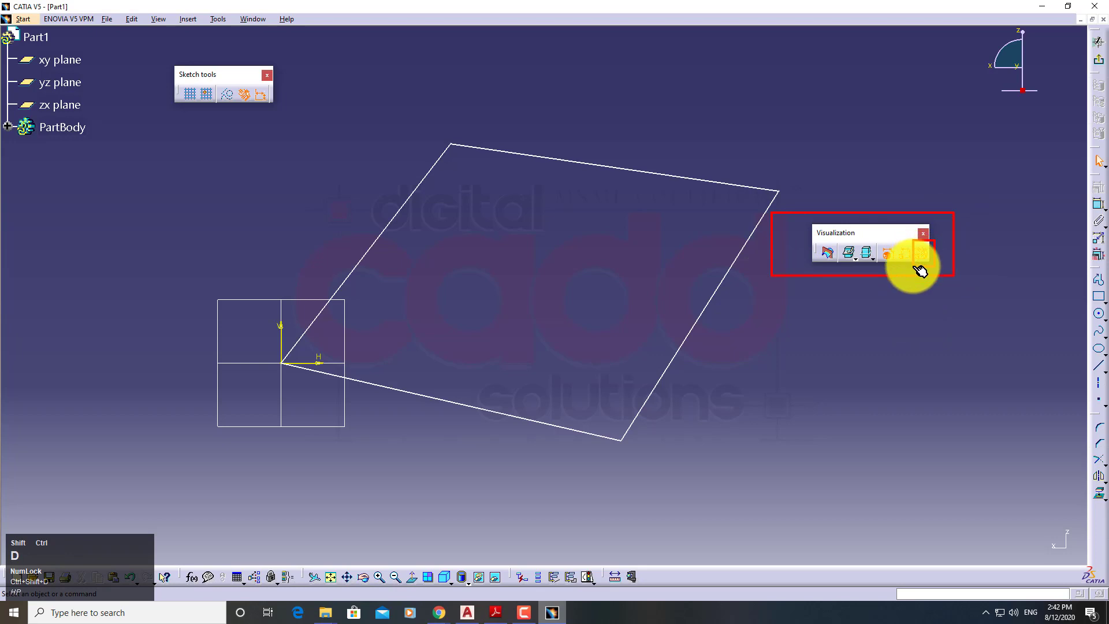
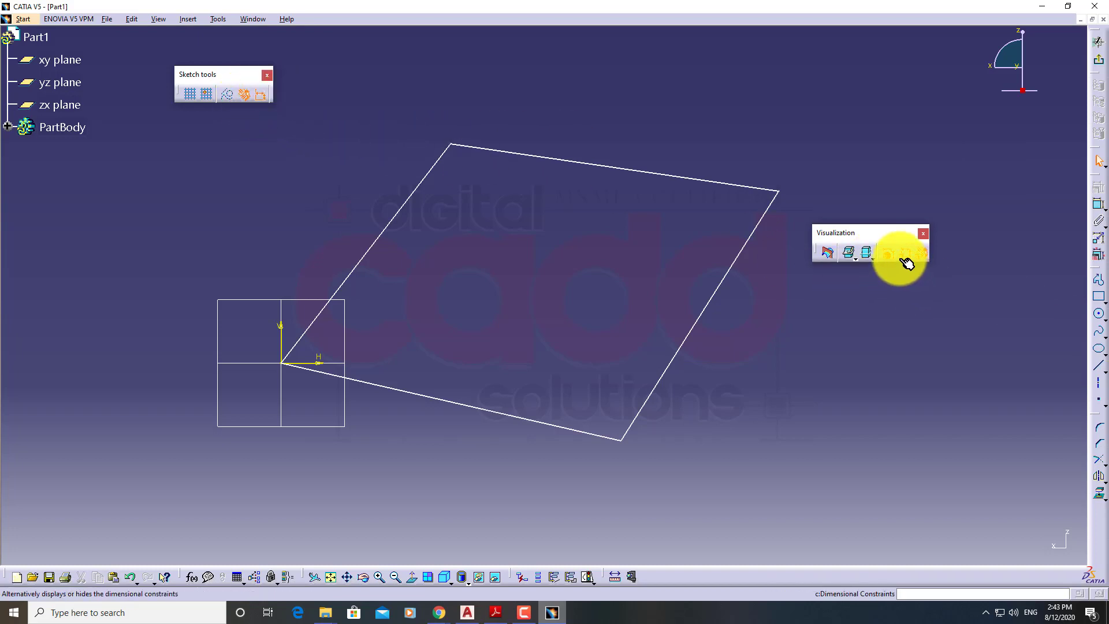
pyautogui.press('ctrl')
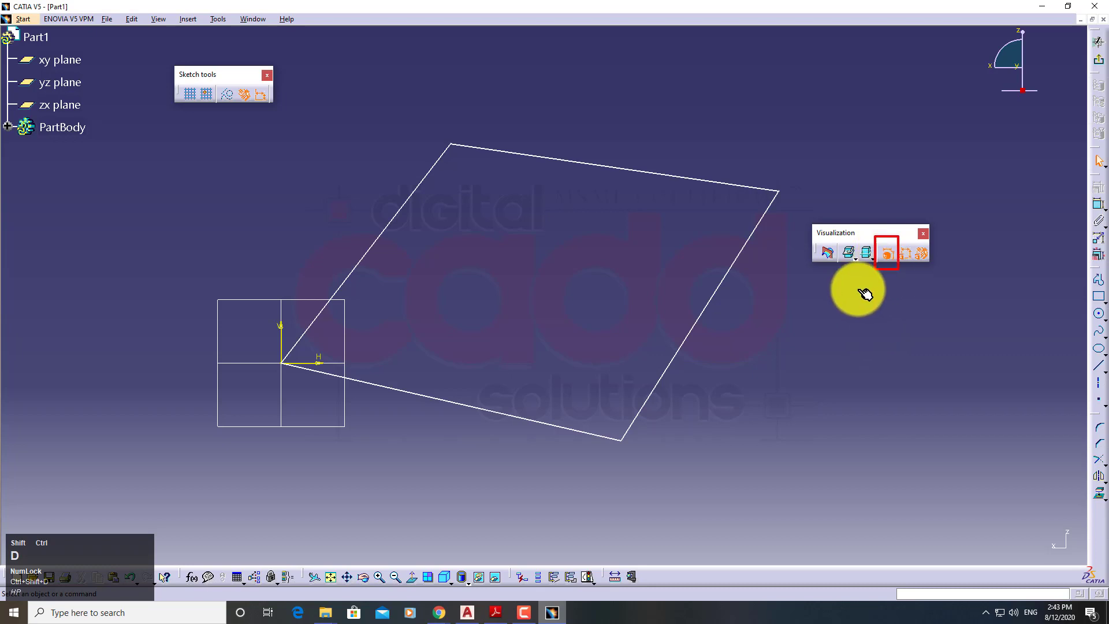
# Step: Undo the distortions and the drawing of the unconstrained quadrilateral so the sketch is empty
pyautogui.click(803, 371)
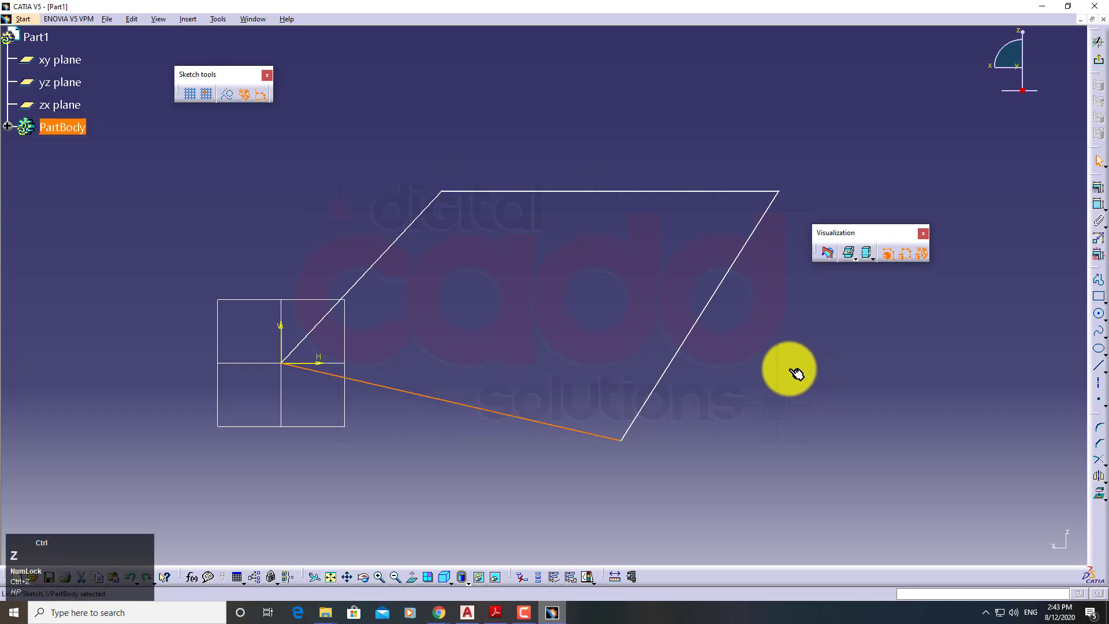
pyautogui.hotkey('ctrl', 'z')
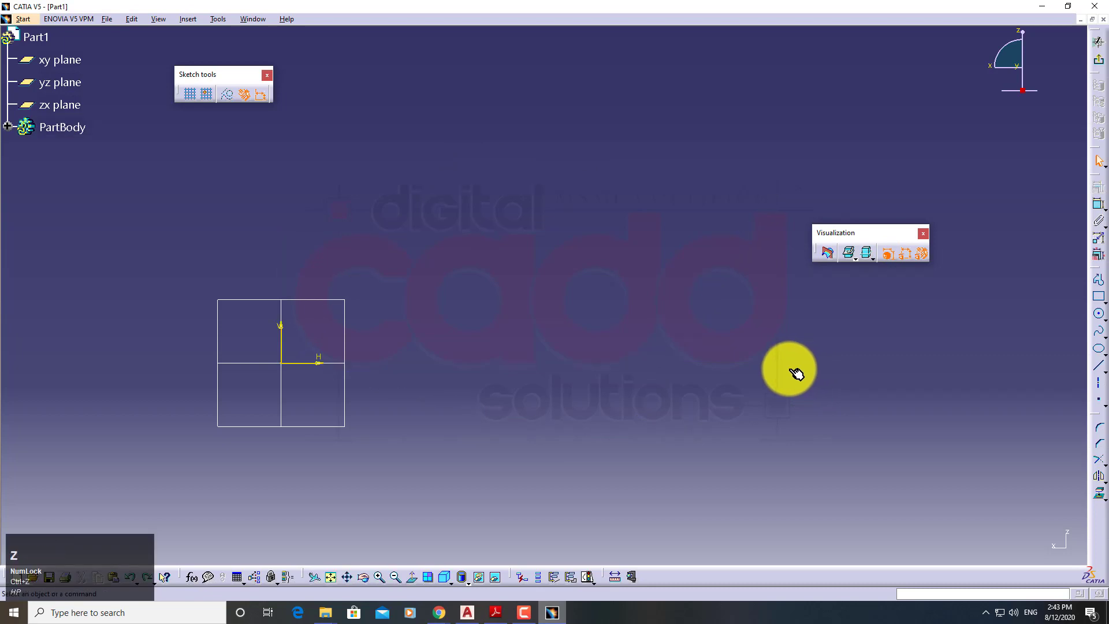
pyautogui.click(789, 370)
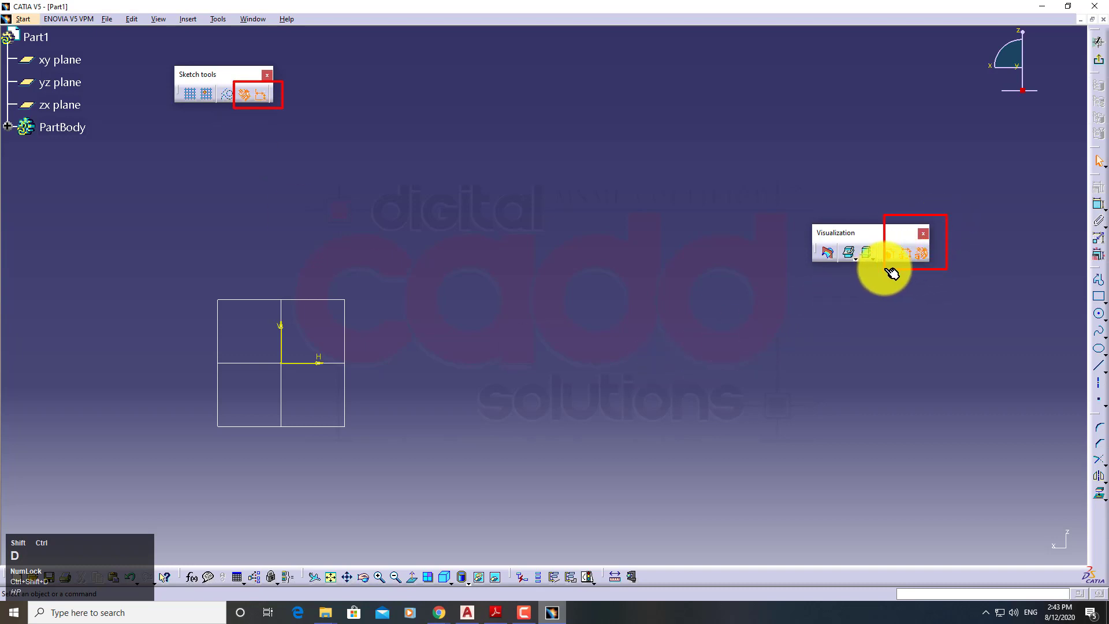
pyautogui.press('Escape')
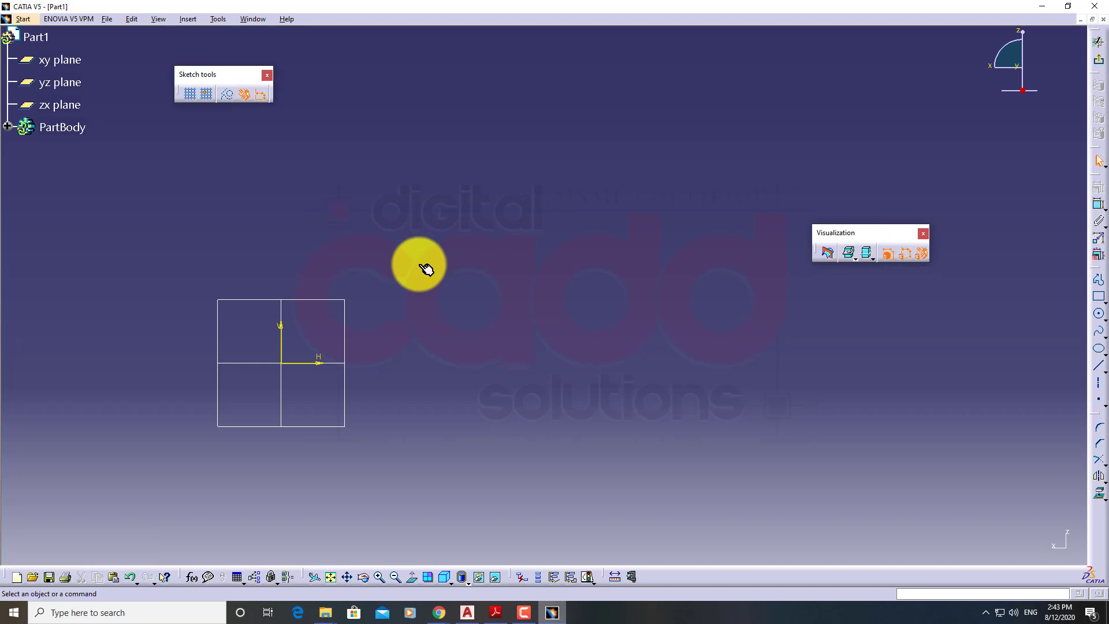
pyautogui.click(421, 270)
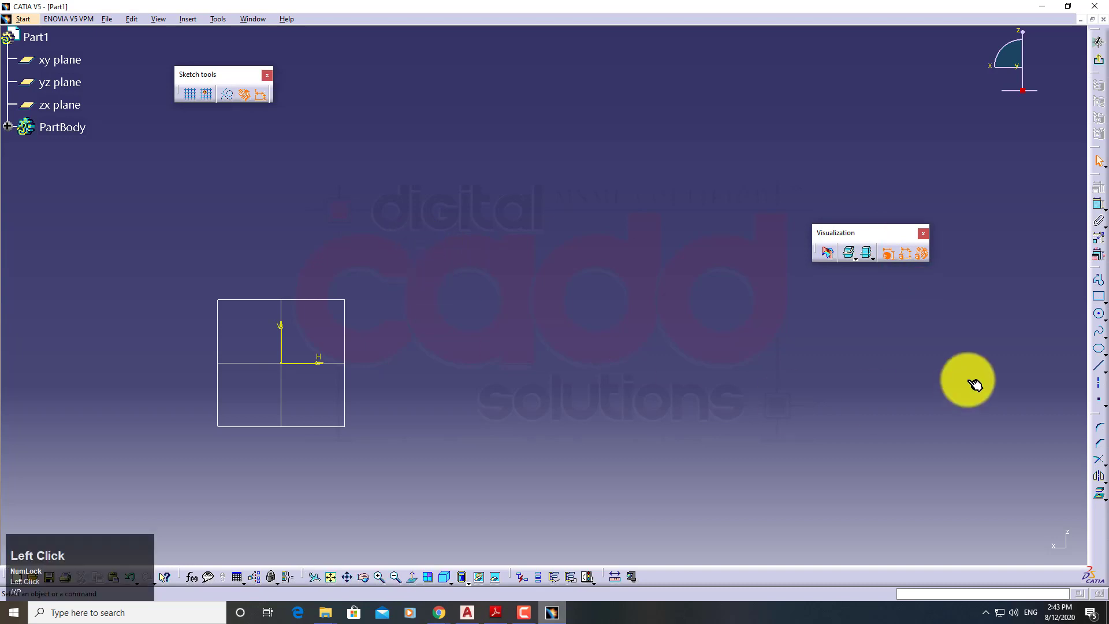
# Step: Draw a rectangle from the origin with a width of 80 mm and a height of 40 mm
pyautogui.click(1100, 298)
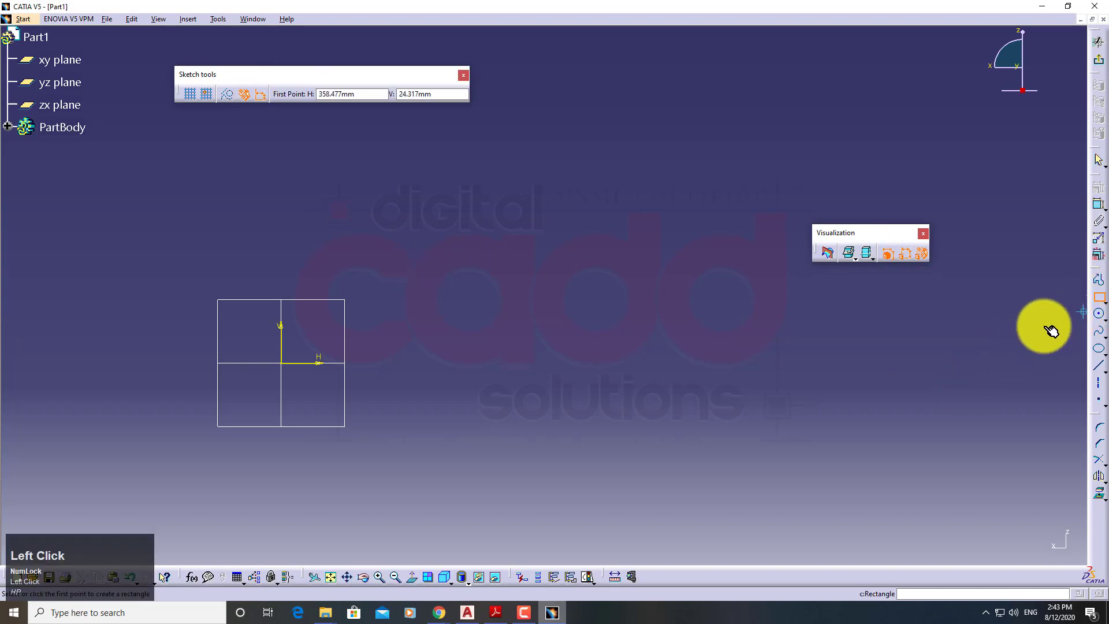
pyautogui.click(281, 362)
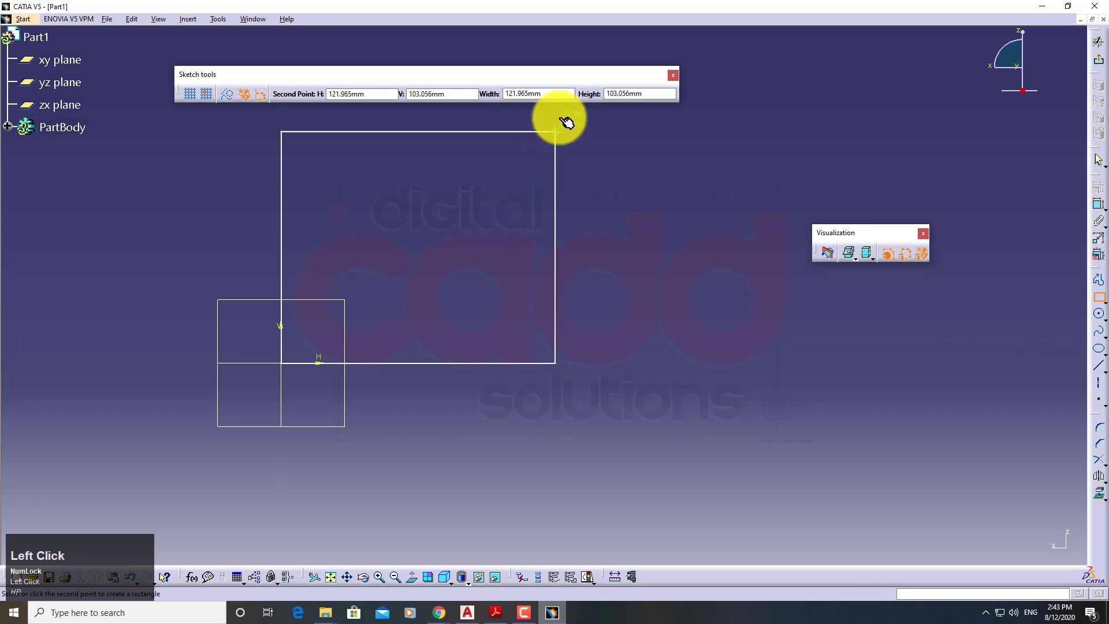
pyautogui.moveTo(561, 92); pyautogui.dragTo(419, 87)
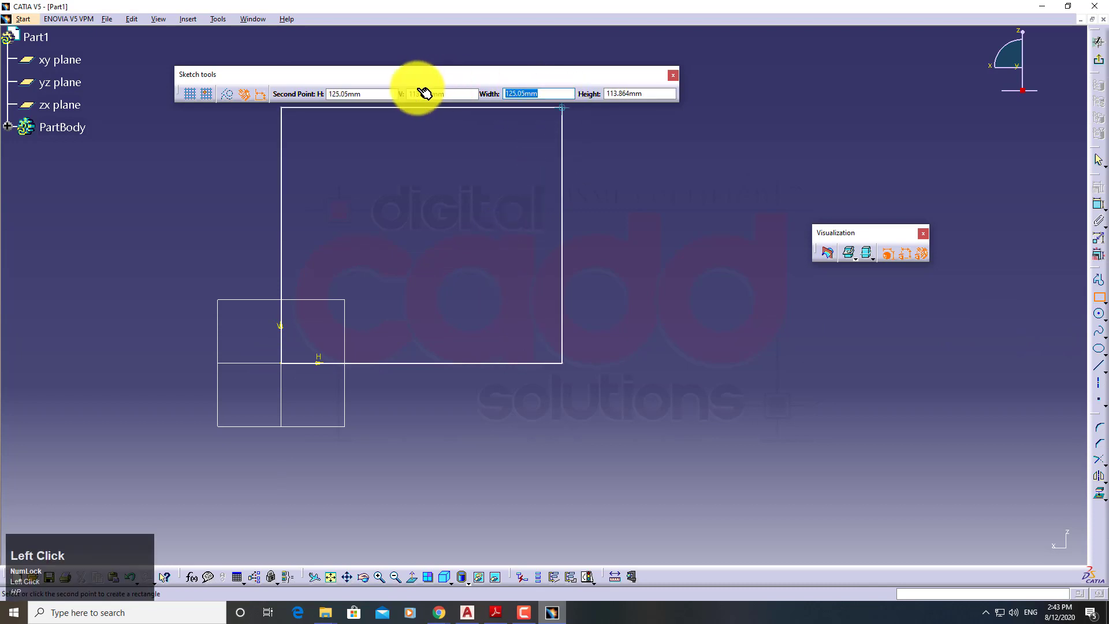
pyautogui.write('80')
pyautogui.press('Return')
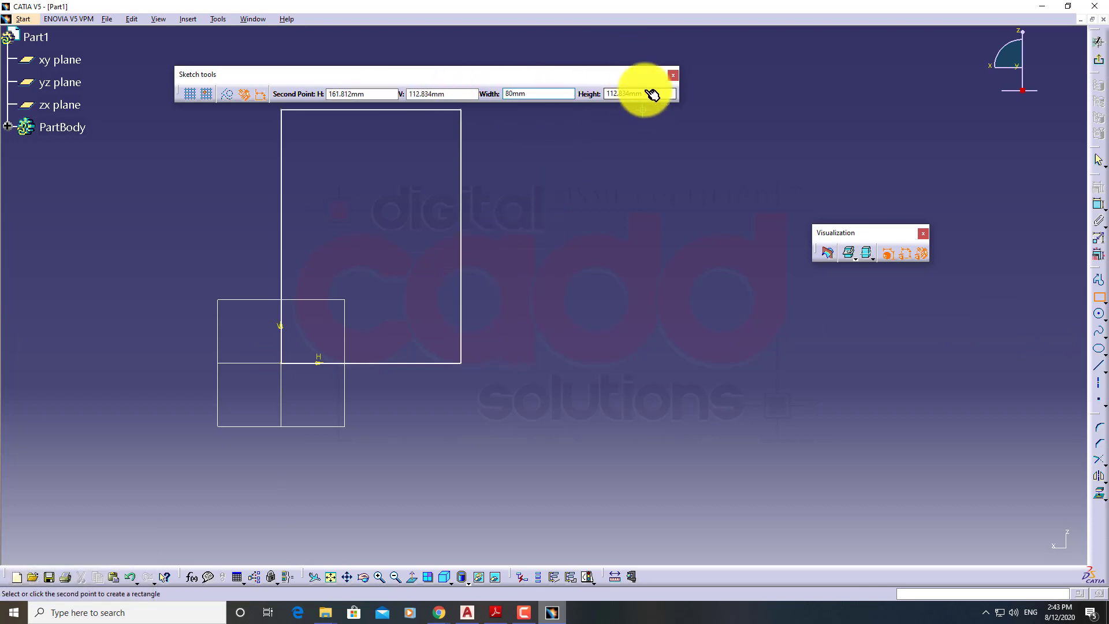
pyautogui.moveTo(647, 87); pyautogui.dragTo(537, 97)
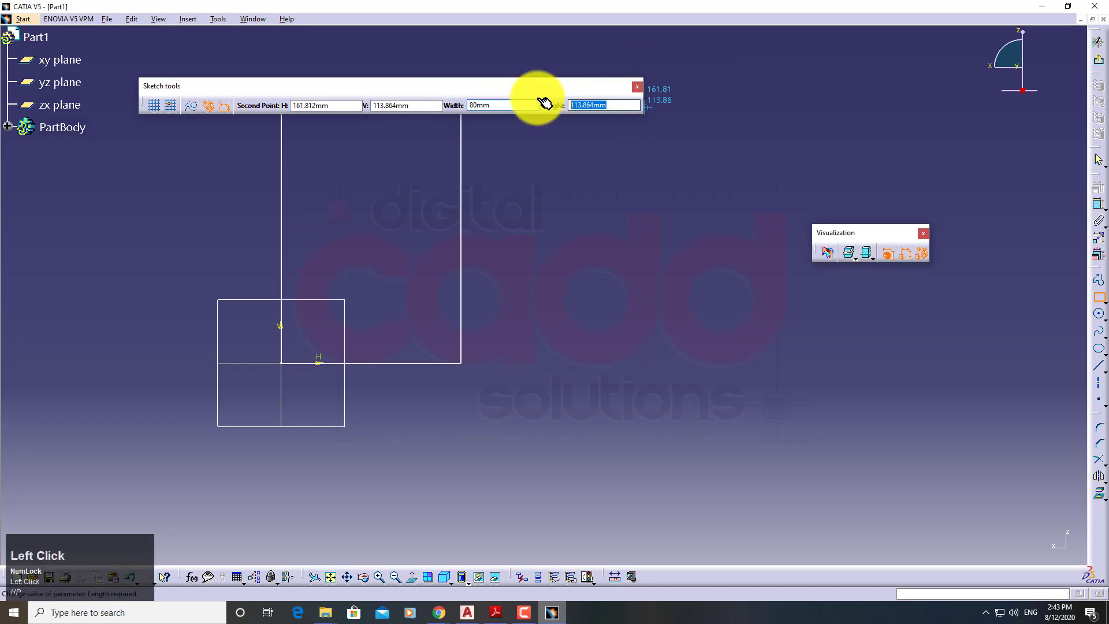
pyautogui.write('40')
pyautogui.press('Return')
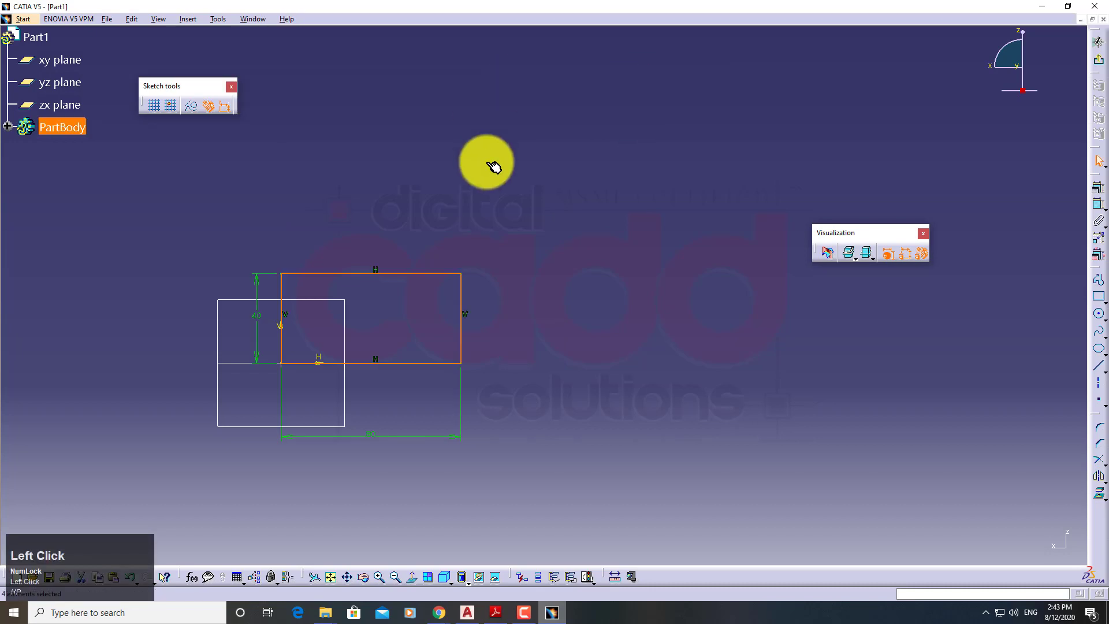
# Step: Move the rectangle's width dimension closer to its lower edge
pyautogui.moveTo(502, 408)
pyautogui.mouseDown(button='middle')
pyautogui.moveTo(597, 361)
pyautogui.moveTo(594, 293)
pyautogui.moveTo(372, 136)
pyautogui.mouseUp(button='middle')
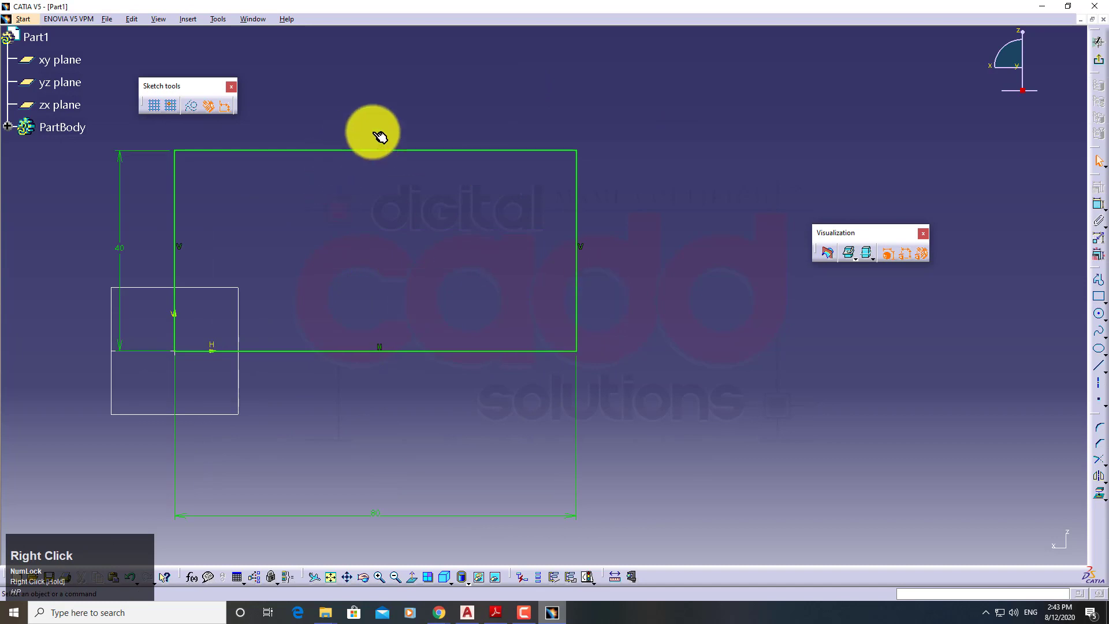
pyautogui.moveTo(403, 345); pyautogui.dragTo(501, 322, button='middle')
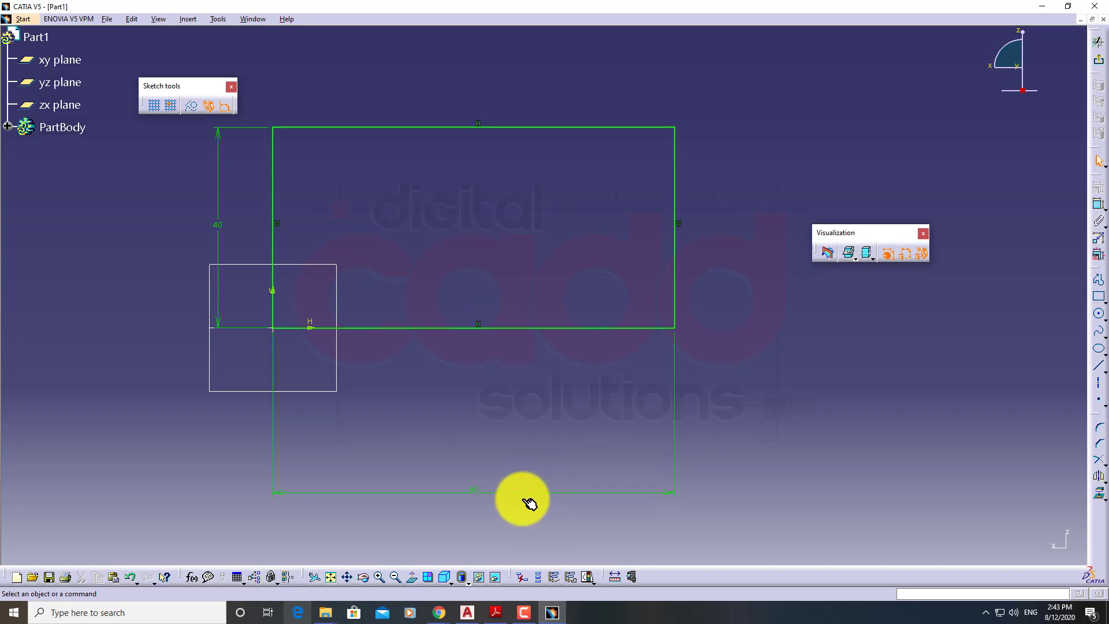
pyautogui.click(507, 494)
pyautogui.click(502, 373)
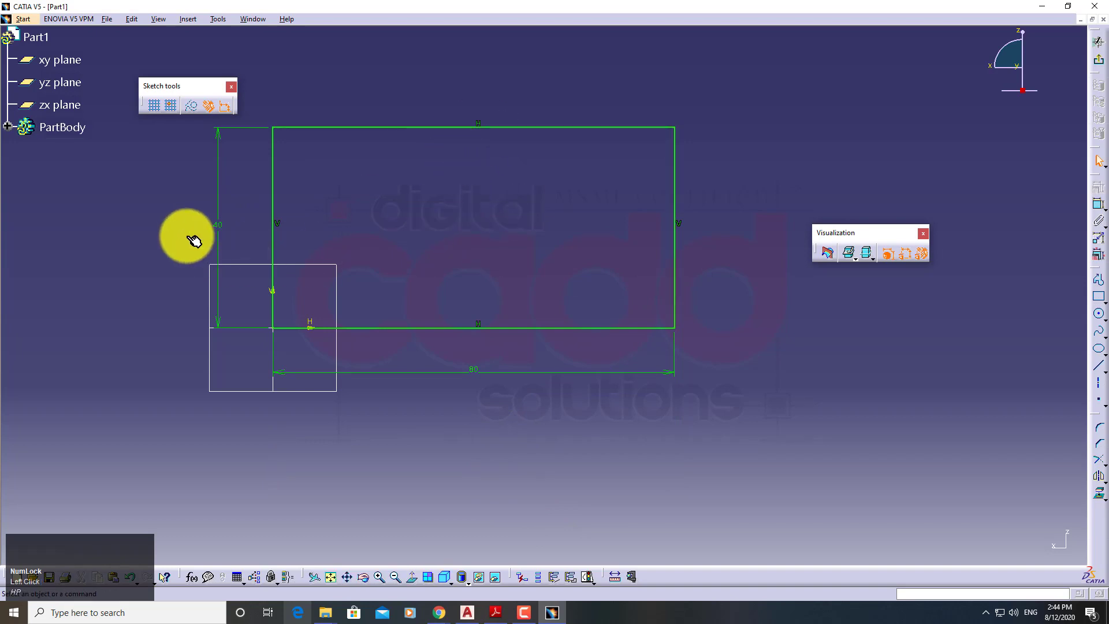
pyautogui.click(321, 236)
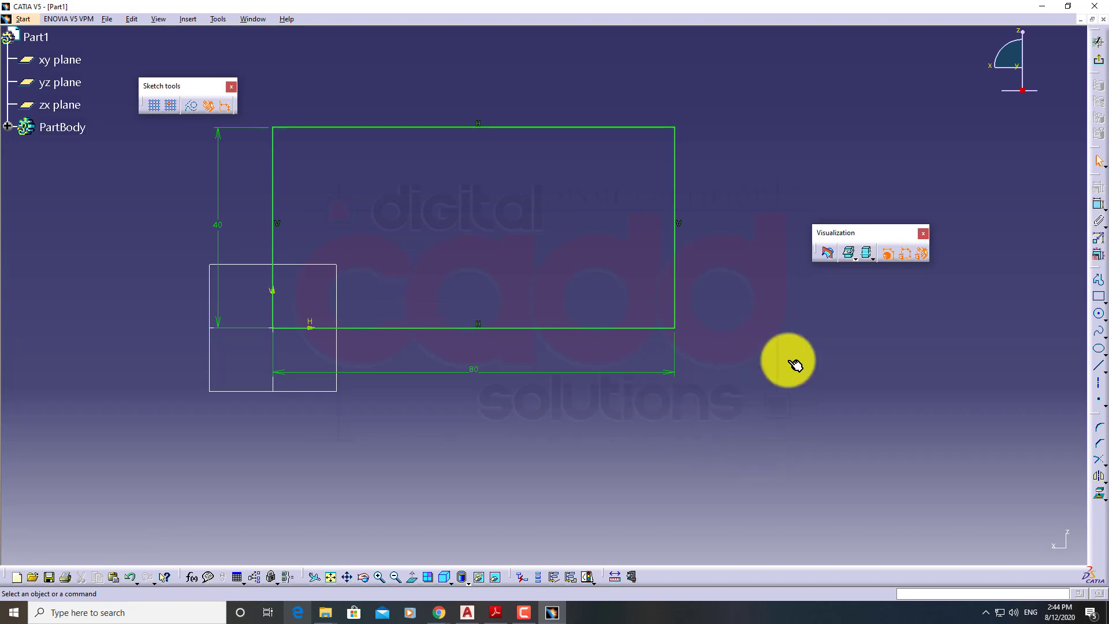
pyautogui.moveTo(792, 364)
pyautogui.mouseDown(button='middle')
pyautogui.moveTo(721, 403)
pyautogui.moveTo(724, 415)
pyautogui.mouseUp(button='middle')
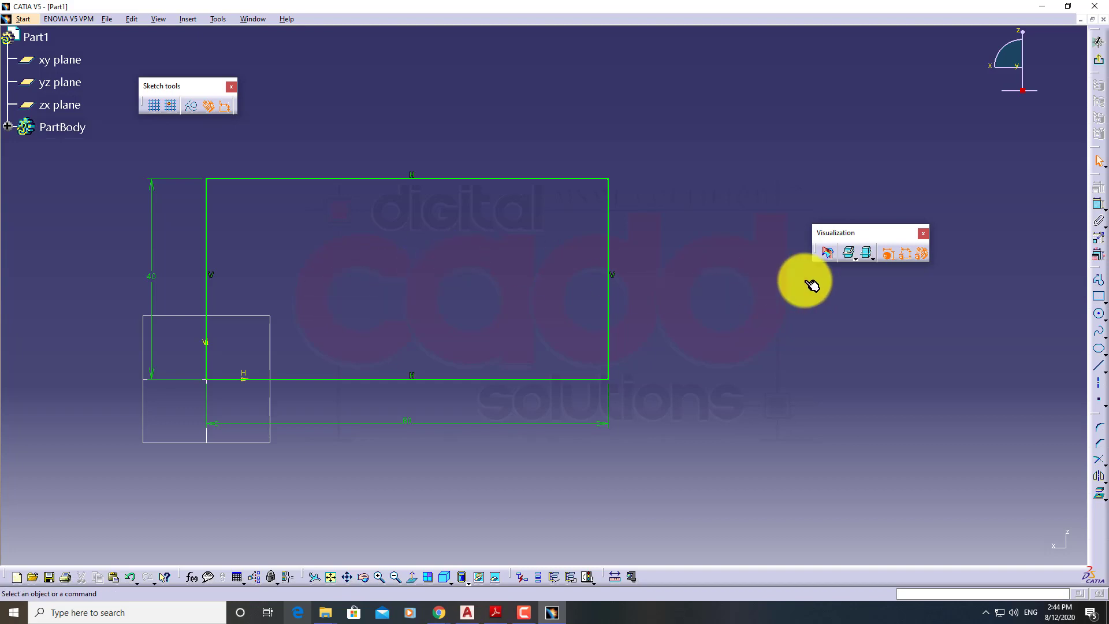
# Step: Turn off the sketch Diagnostics colouring and examine how the fully constrained rectangle is displayed
pyautogui.hotkey('ctrl', 'shift', 'd')
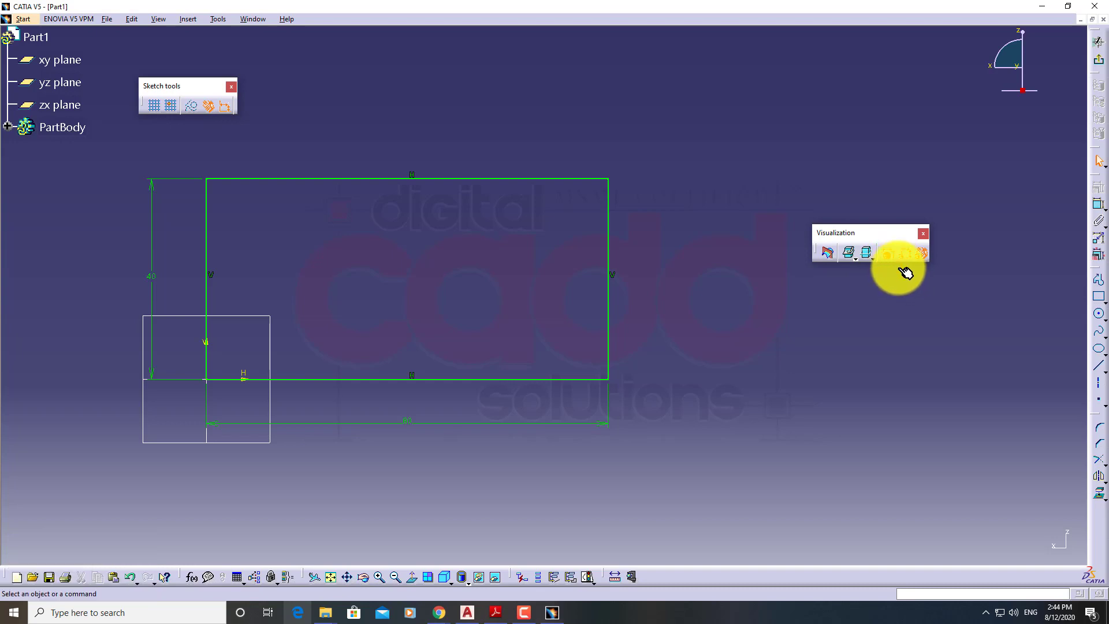
pyautogui.click(886, 256)
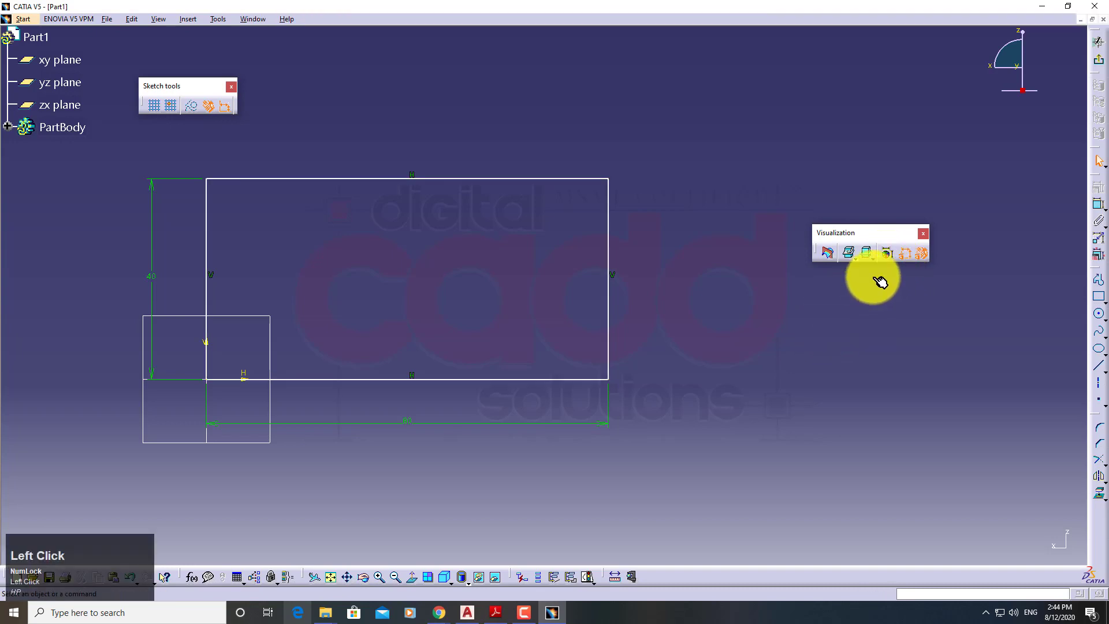
pyautogui.moveTo(358, 300); pyautogui.dragTo(322, 324, button='middle')
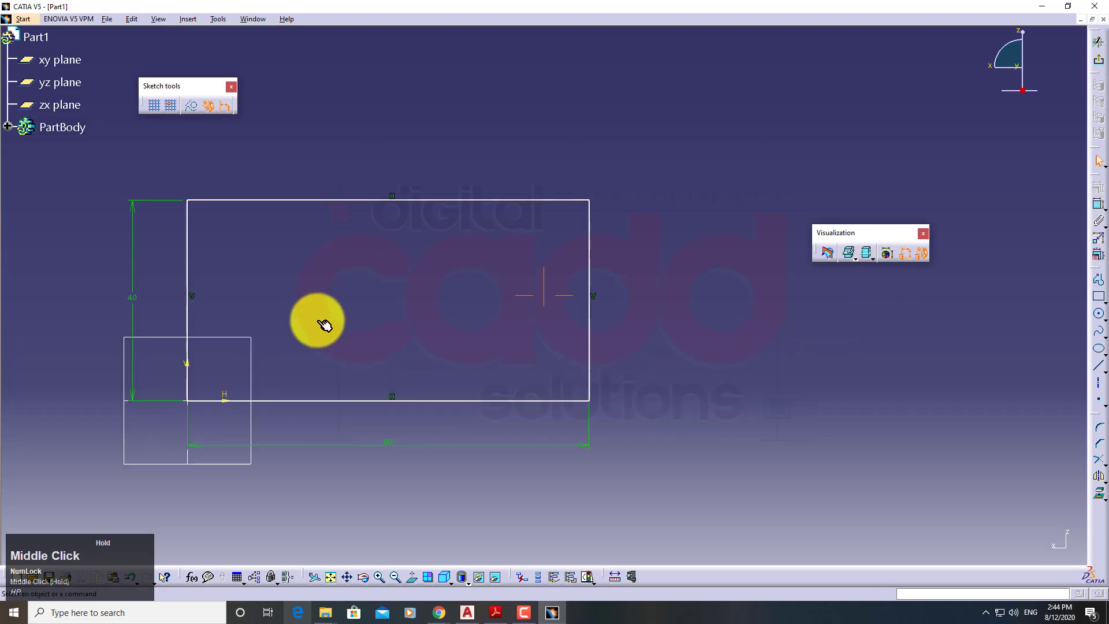
pyautogui.rightClick(590, 371)
pyautogui.moveTo(633, 361)
pyautogui.mouseDown(button='middle')
pyautogui.moveTo(589, 371)
pyautogui.moveTo(597, 442)
pyautogui.moveTo(537, 420)
pyautogui.moveTo(543, 378)
pyautogui.moveTo(594, 388)
pyautogui.moveTo(615, 427)
pyautogui.mouseUp(button='middle')
pyautogui.rightClick(543, 423)
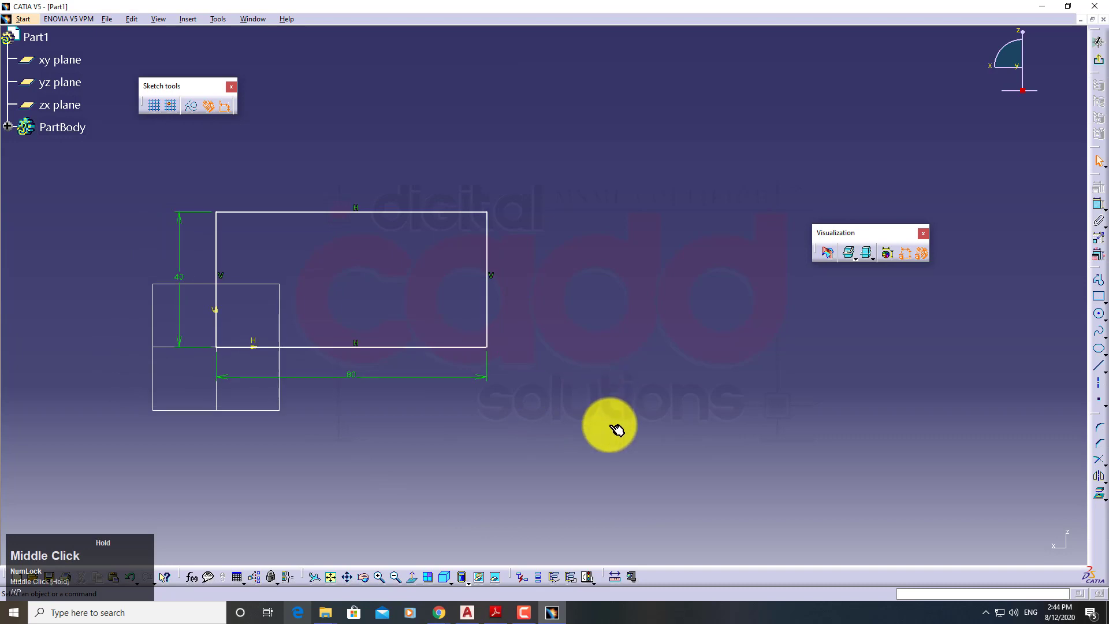
pyautogui.moveTo(364, 363)
pyautogui.mouseDown(button='middle')
pyautogui.moveTo(371, 339)
pyautogui.moveTo(318, 316)
pyautogui.moveTo(414, 354)
pyautogui.mouseUp(button='middle')
pyautogui.rightClick(374, 359)
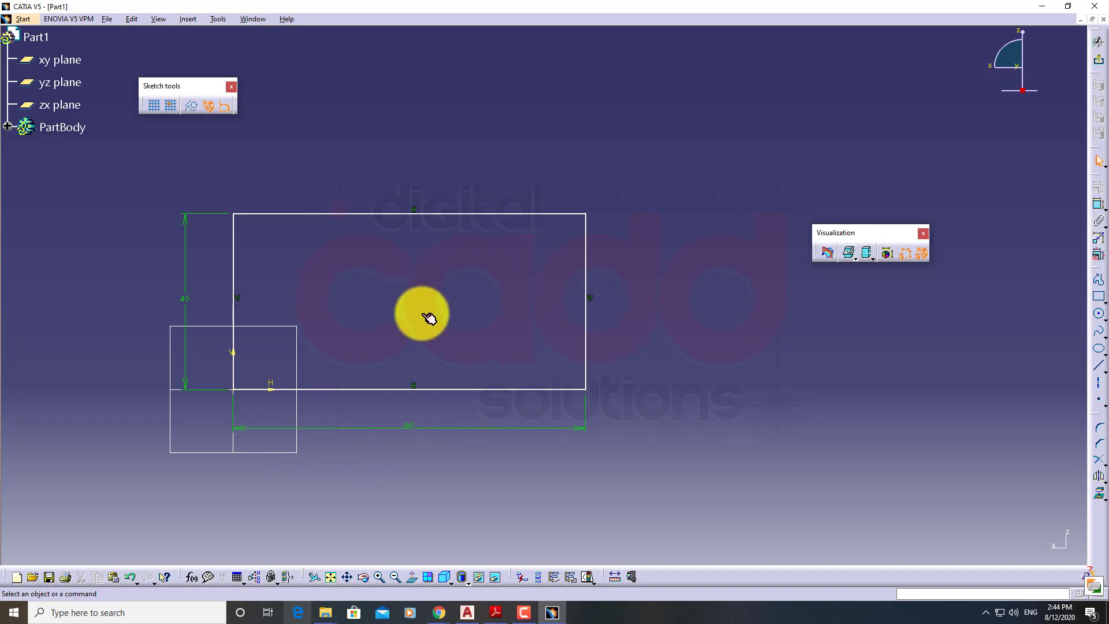
pyautogui.moveTo(820, 427)
pyautogui.mouseDown(button='middle')
pyautogui.moveTo(727, 431)
pyautogui.moveTo(721, 419)
pyautogui.mouseUp(button='middle')
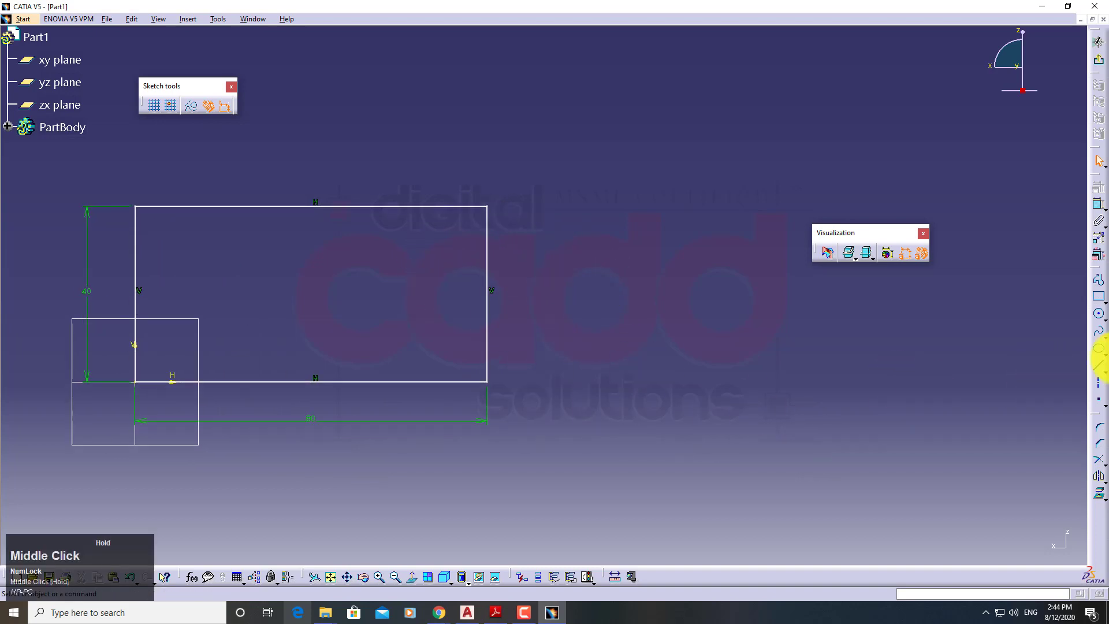
# Step: Draw a second, undimensioned rectangle freehand beside the 80 x 40 mm one, and move the Visualization toolbar clear above it
pyautogui.click(1099, 297)
pyautogui.click(646, 208)
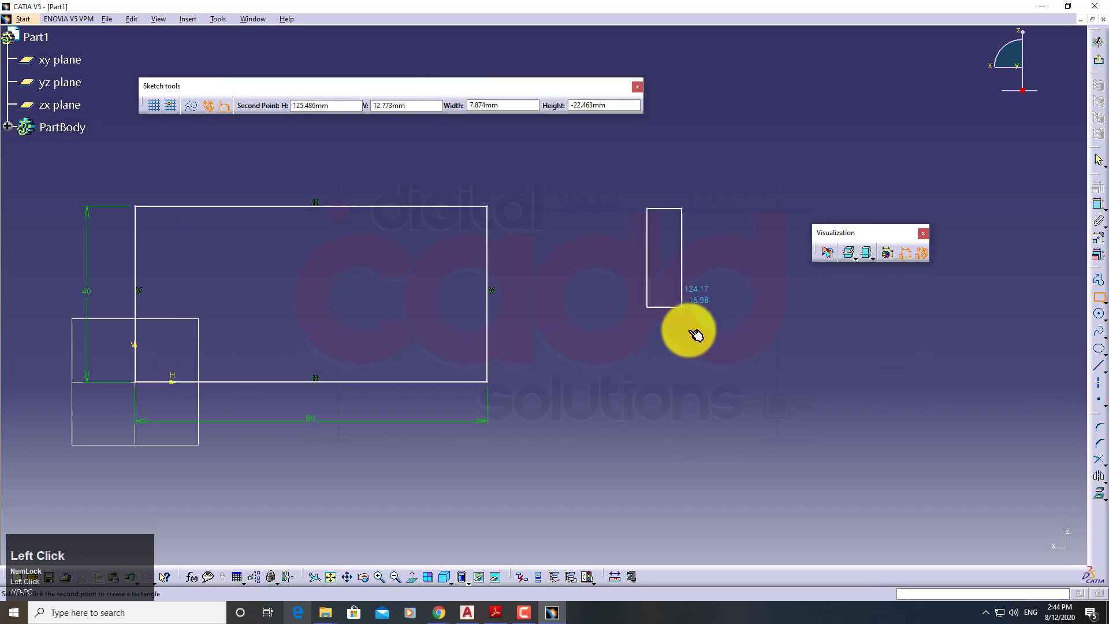
pyautogui.click(904, 389)
pyautogui.click(716, 288)
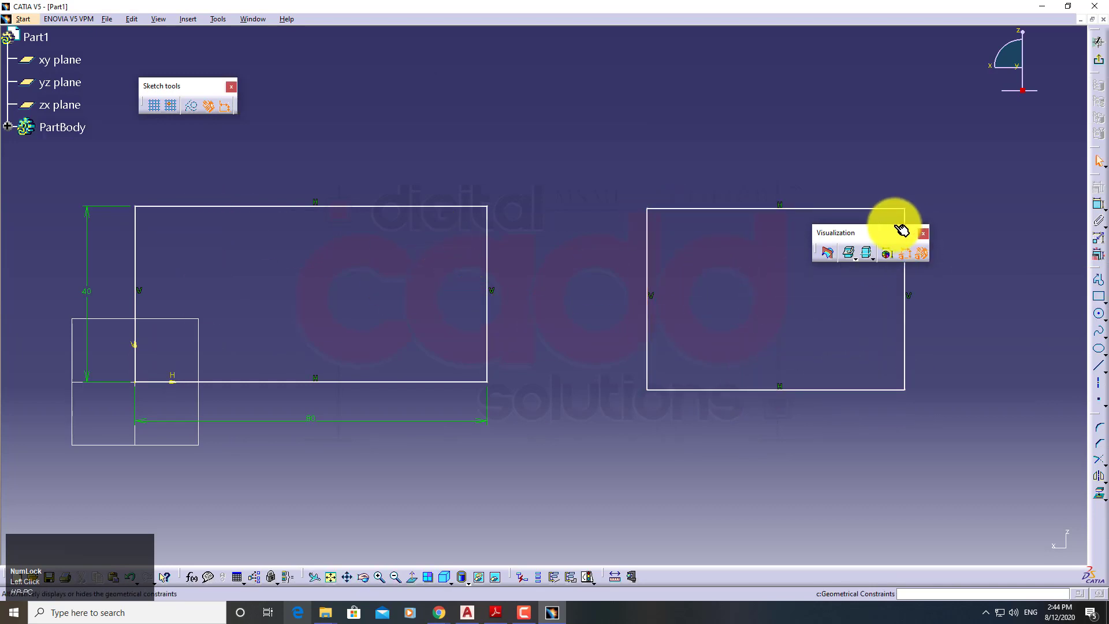
pyautogui.moveTo(903, 240); pyautogui.dragTo(835, 79)
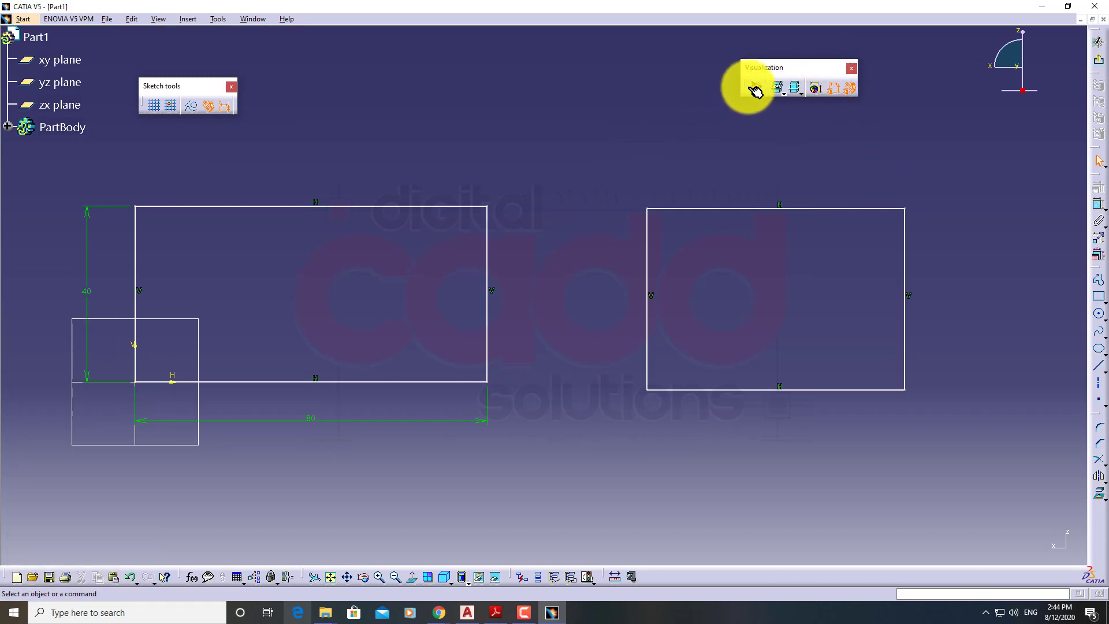
# Step: Switch Diagnostics on, off and back on to compare the colours of the dimensioned and undimensioned rectangles
pyautogui.click(817, 90)
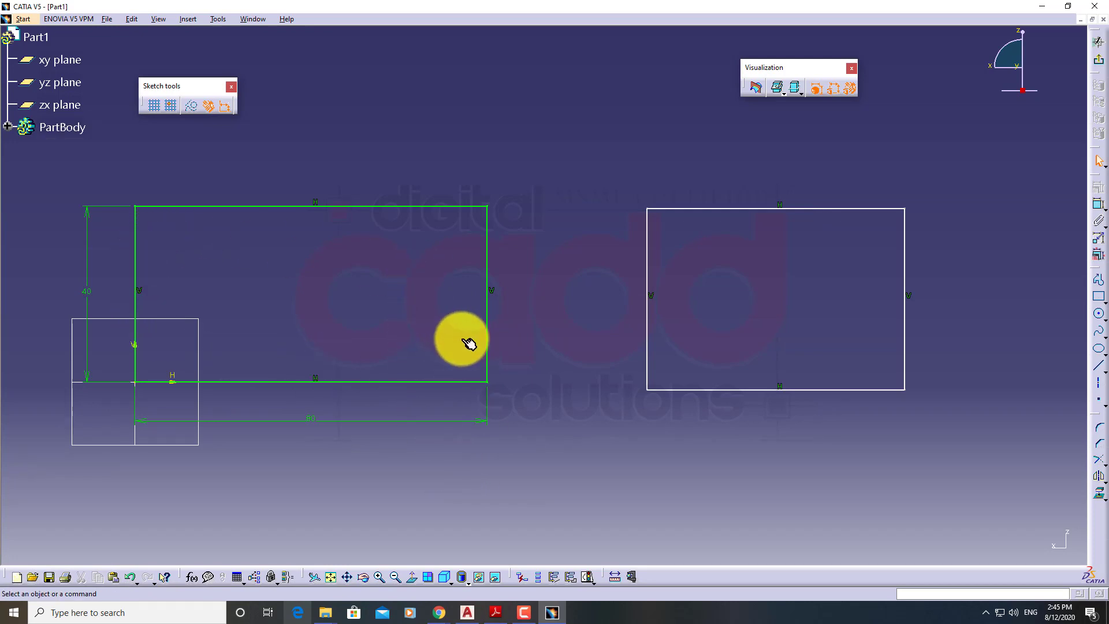
pyautogui.moveTo(600, 159); pyautogui.dragTo(958, 436)
pyautogui.click(940, 455)
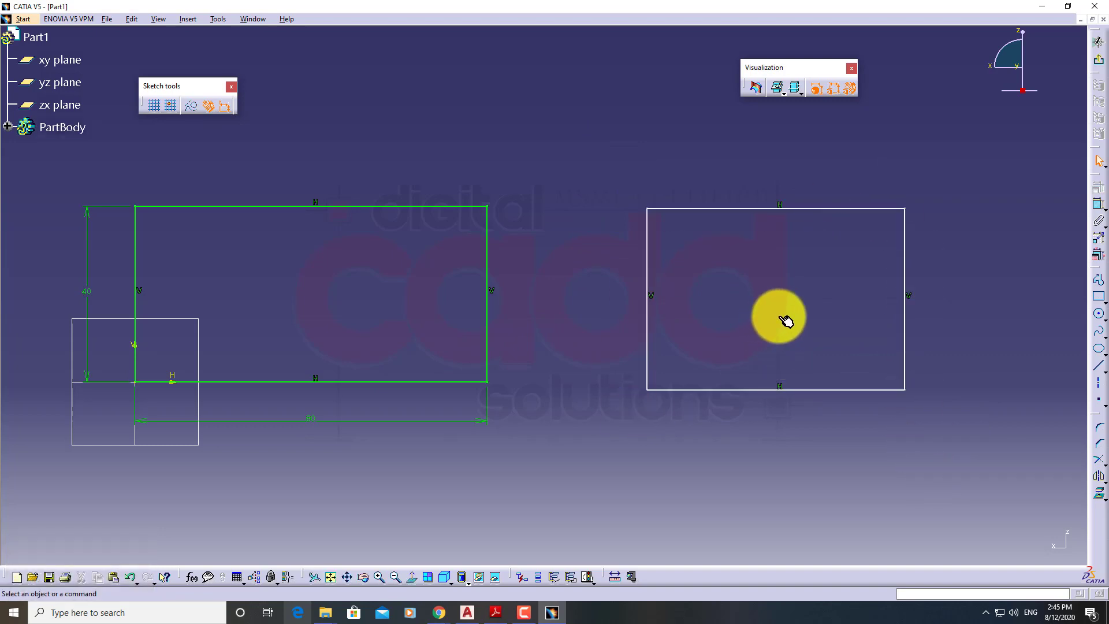
pyautogui.click(817, 91)
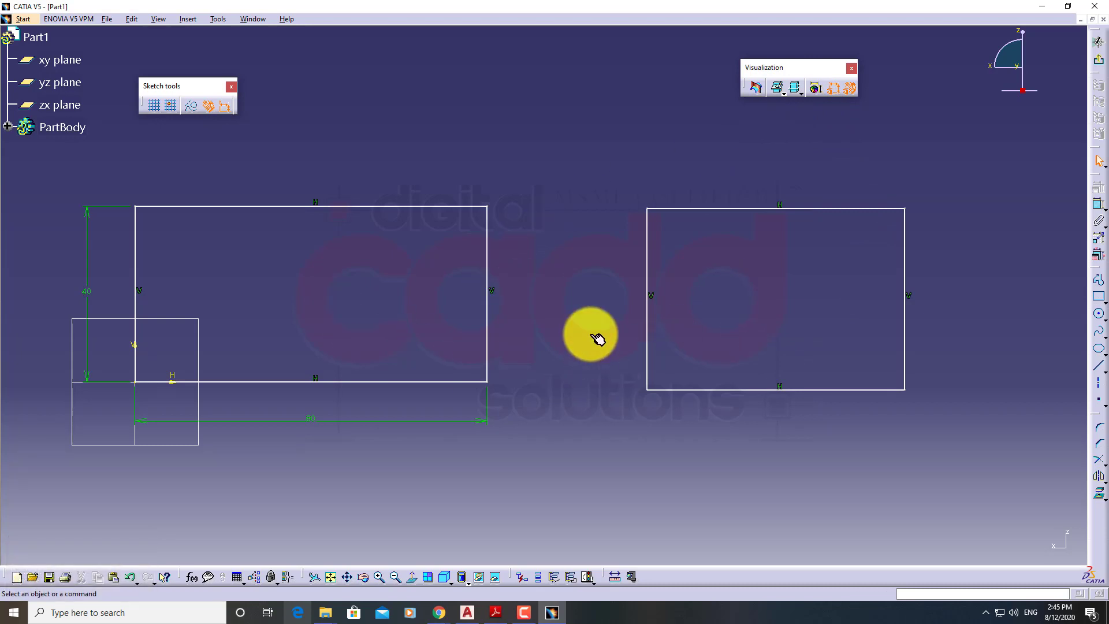
pyautogui.click(487, 206)
pyautogui.click(536, 168)
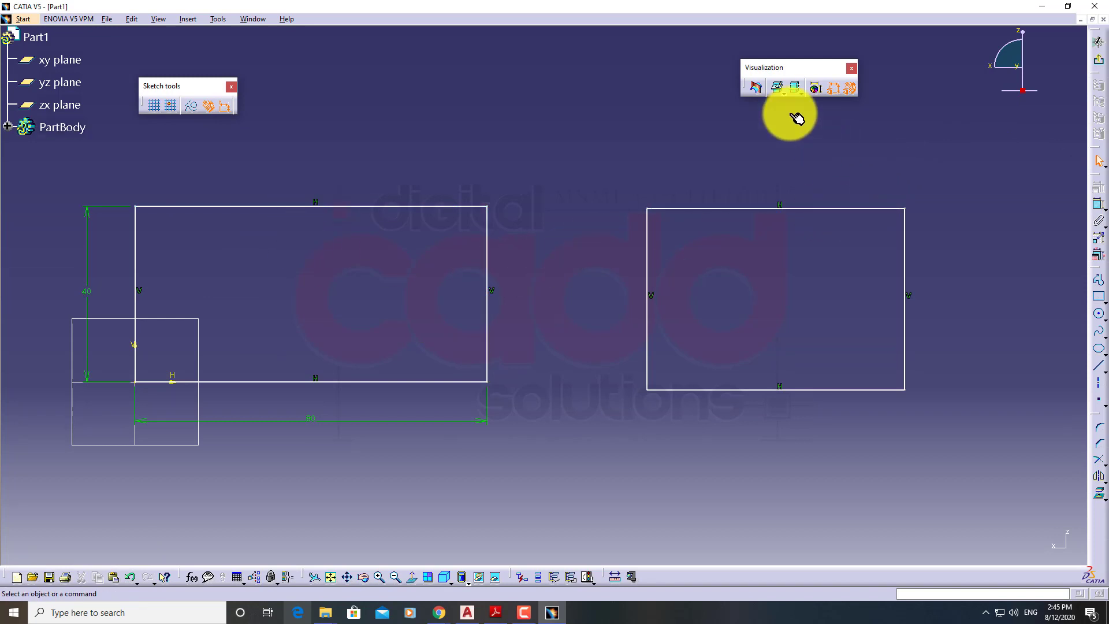
pyautogui.click(819, 92)
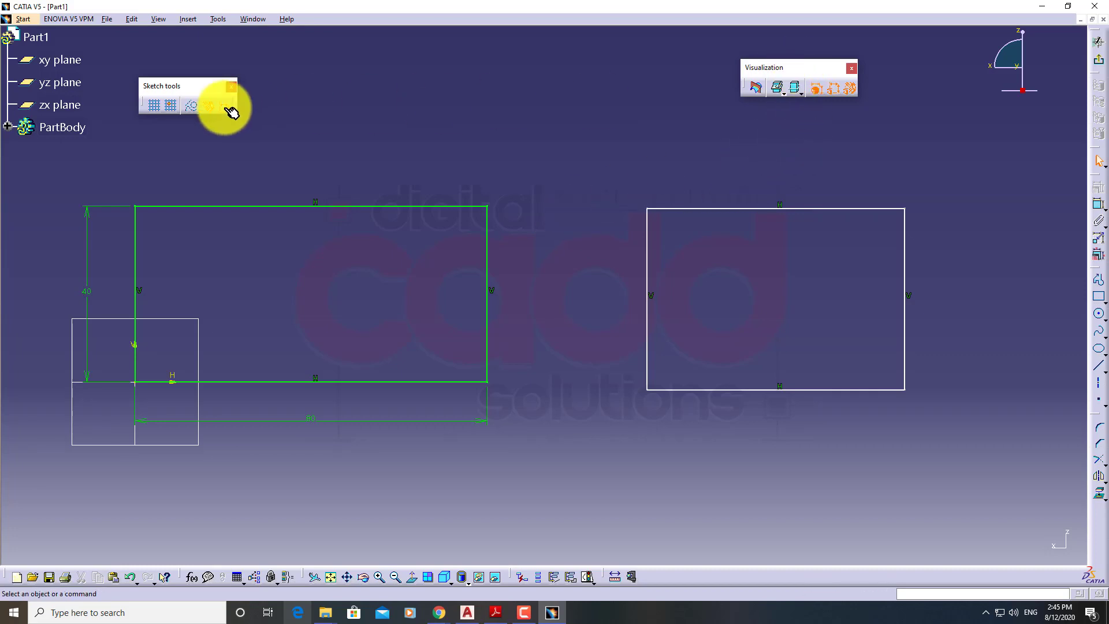
# Step: Place the floating Sketch tools toolbar above the dimensioned rectangle and the Visualization toolbar above the undimensioned one
pyautogui.moveTo(188, 84); pyautogui.dragTo(283, 82)
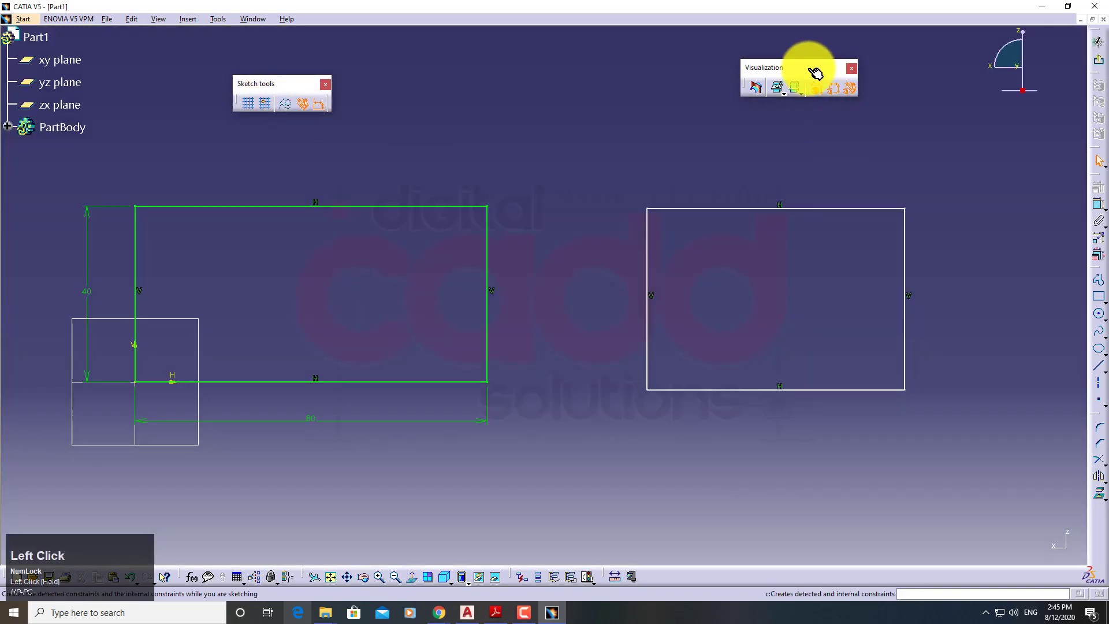
pyautogui.moveTo(817, 68); pyautogui.dragTo(786, 88)
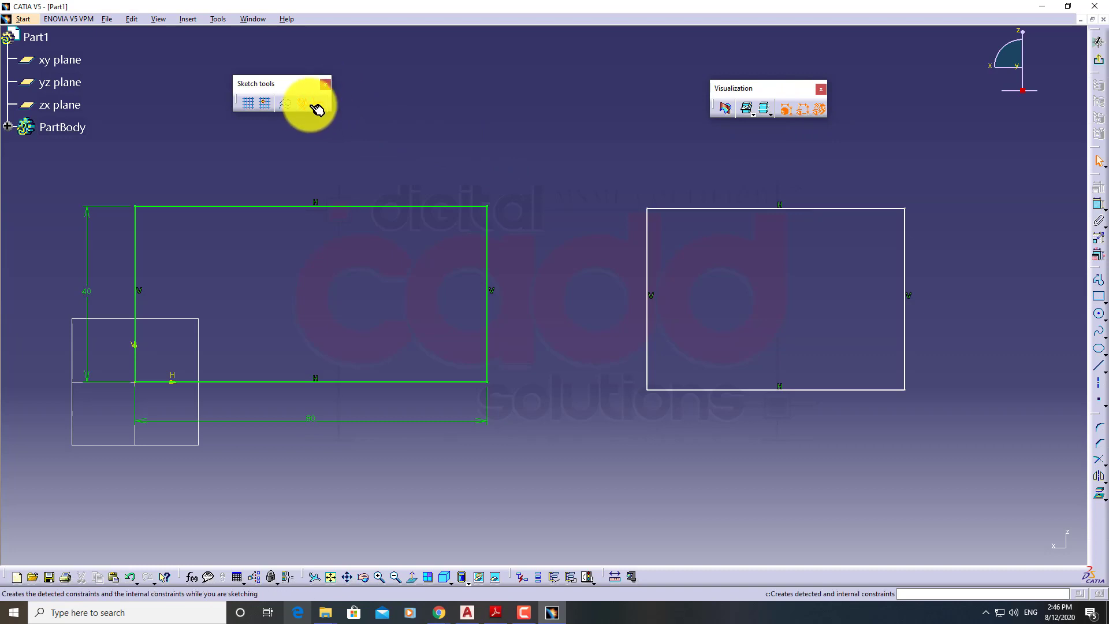
pyautogui.click(519, 127)
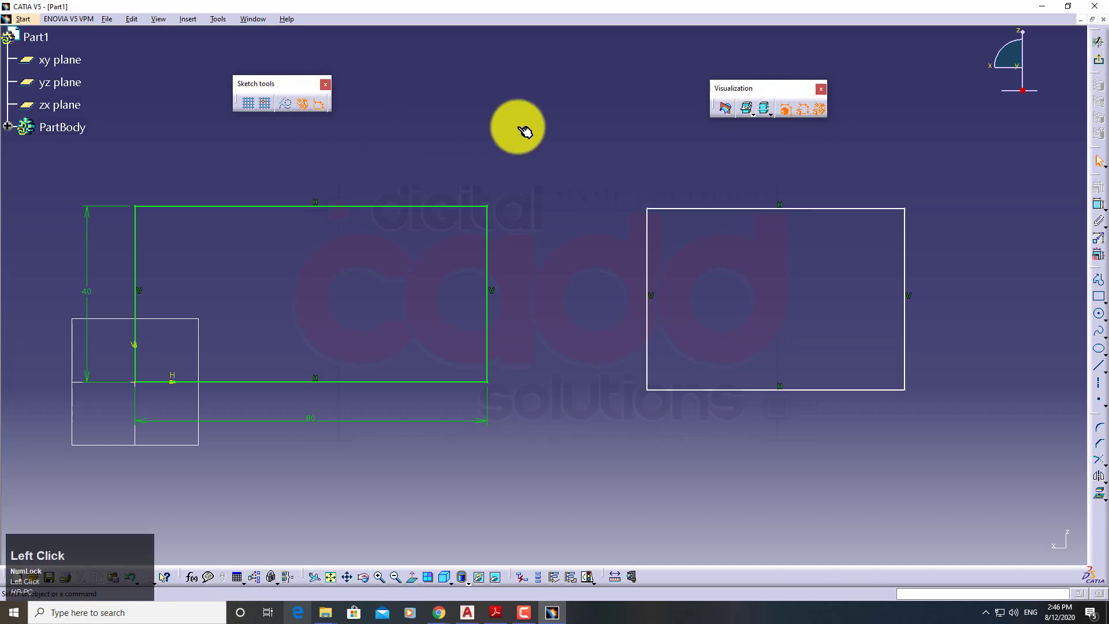
# Step: Turn on the sketch grid display behind both rectangles
pyautogui.click(248, 102)
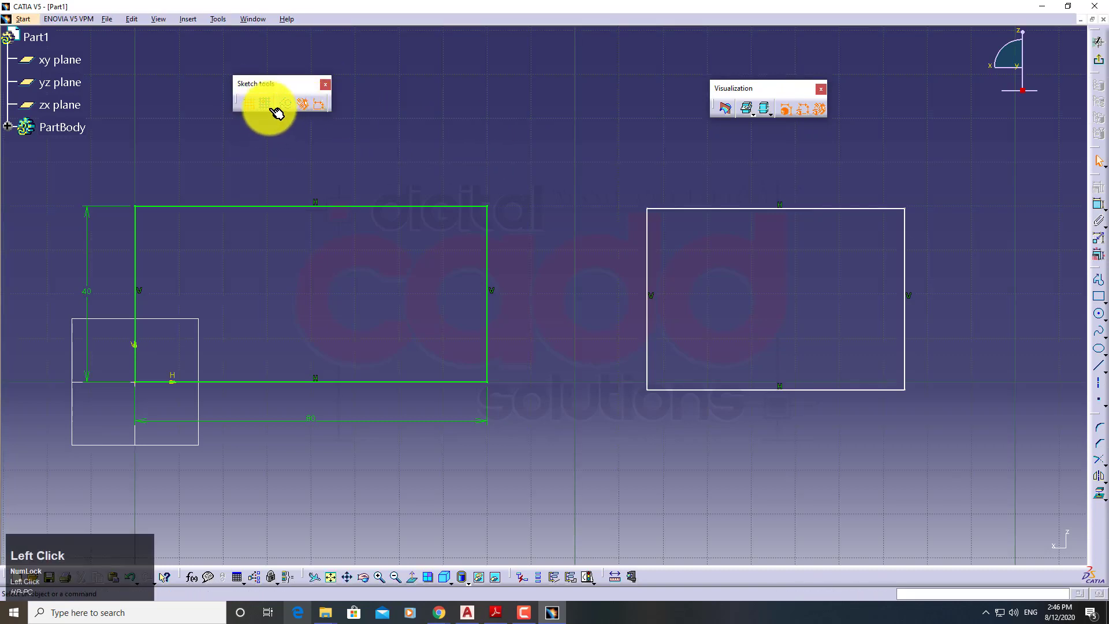
pyautogui.moveTo(638, 401)
pyautogui.mouseDown(button='middle')
pyautogui.moveTo(639, 391)
pyautogui.moveTo(600, 411)
pyautogui.moveTo(550, 411)
pyautogui.moveTo(532, 363)
pyautogui.mouseUp(button='middle')
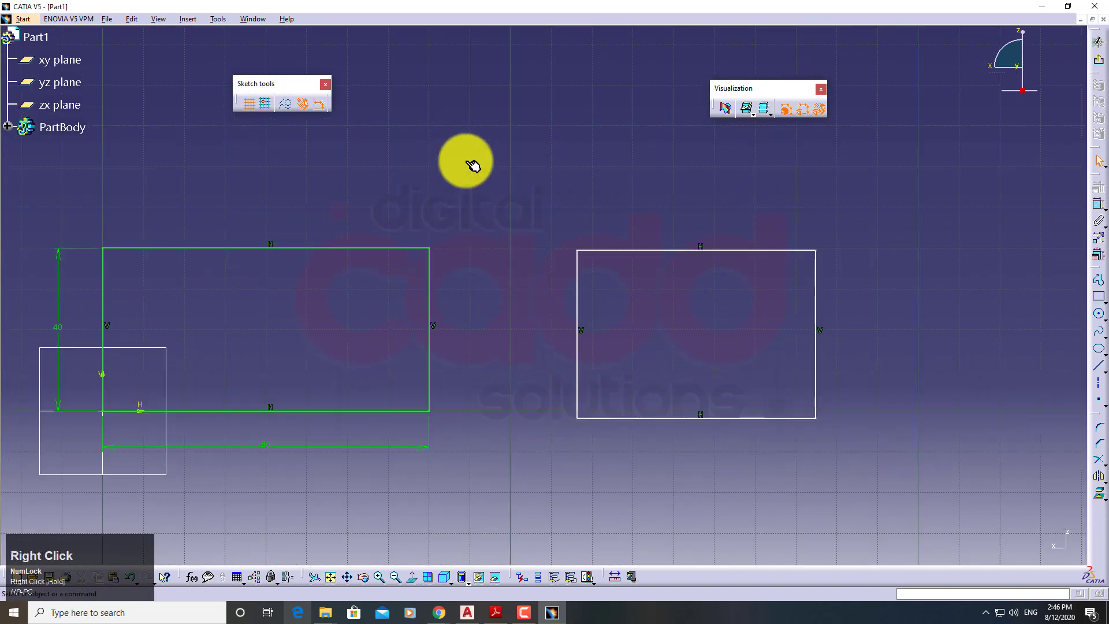
# Step: Turn on Snap to Point and draw a 10 mm square with one corner at H 0 mm, V 110 mm
pyautogui.moveTo(488, 263)
pyautogui.mouseDown(button='middle')
pyautogui.moveTo(555, 267)
pyautogui.moveTo(532, 210)
pyautogui.mouseUp(button='middle')
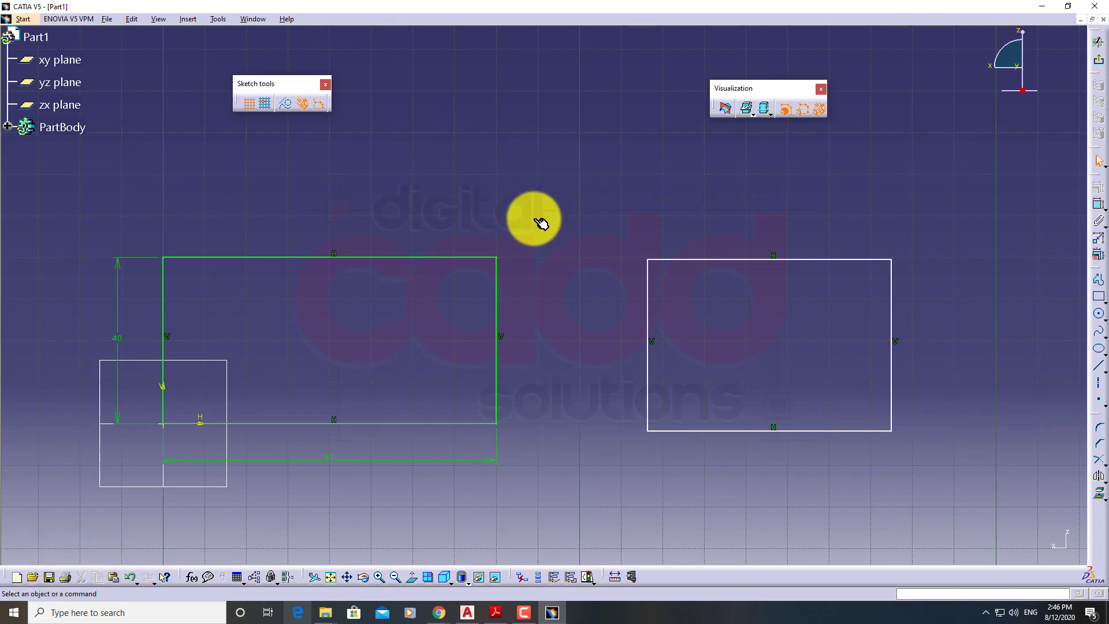
pyautogui.click(274, 106)
pyautogui.moveTo(384, 148); pyautogui.dragTo(589, 426, button='middle')
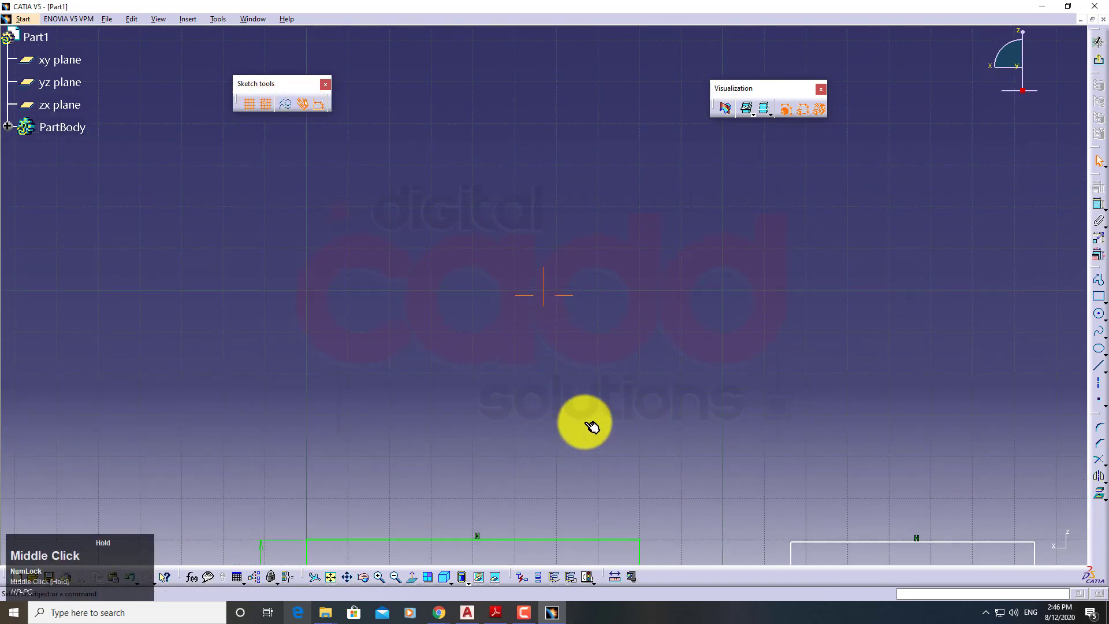
pyautogui.click(1098, 282)
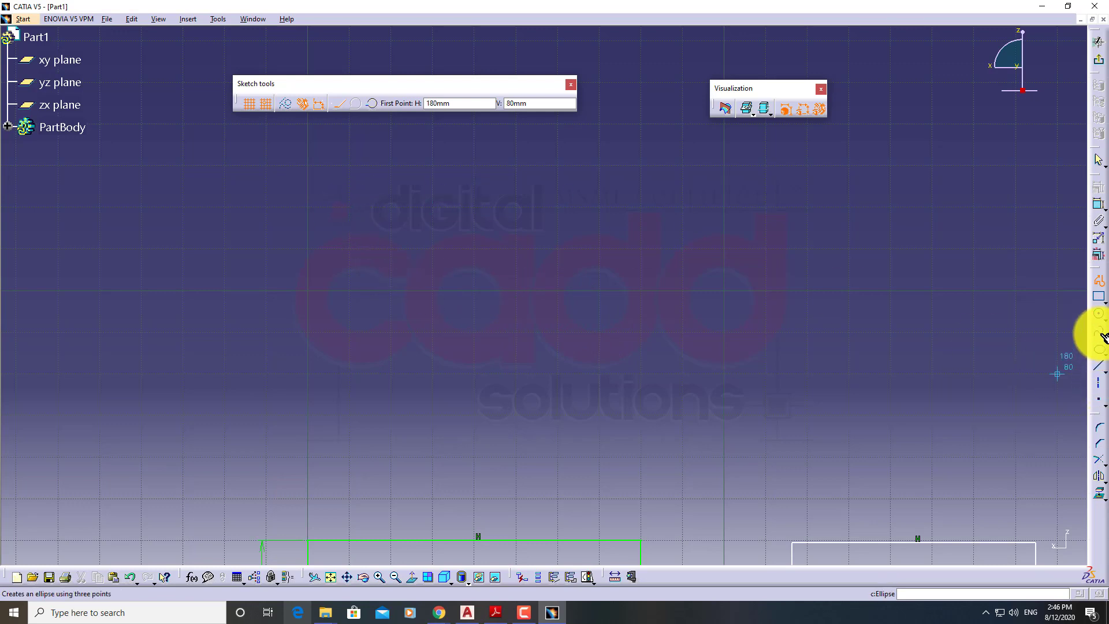
pyautogui.click(1100, 299)
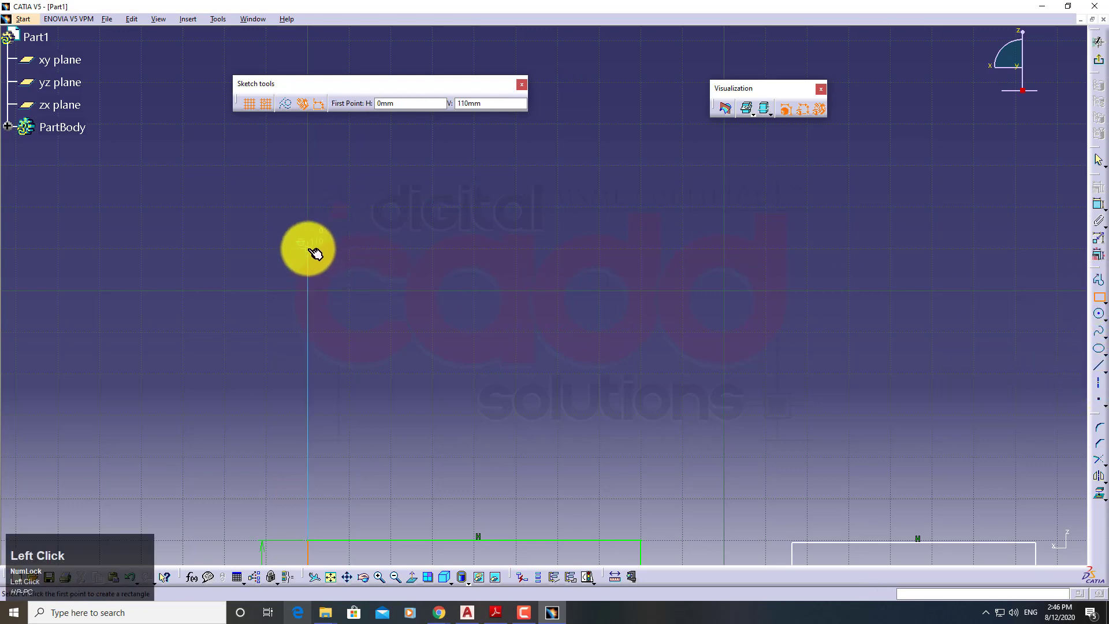
pyautogui.click(317, 252)
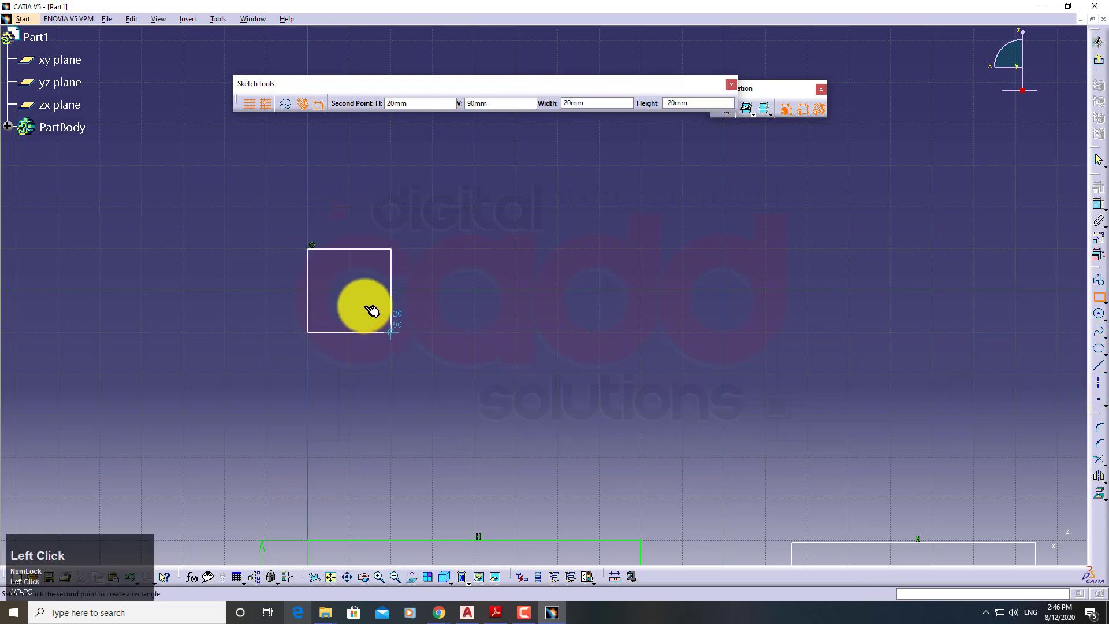
pyautogui.click(349, 290)
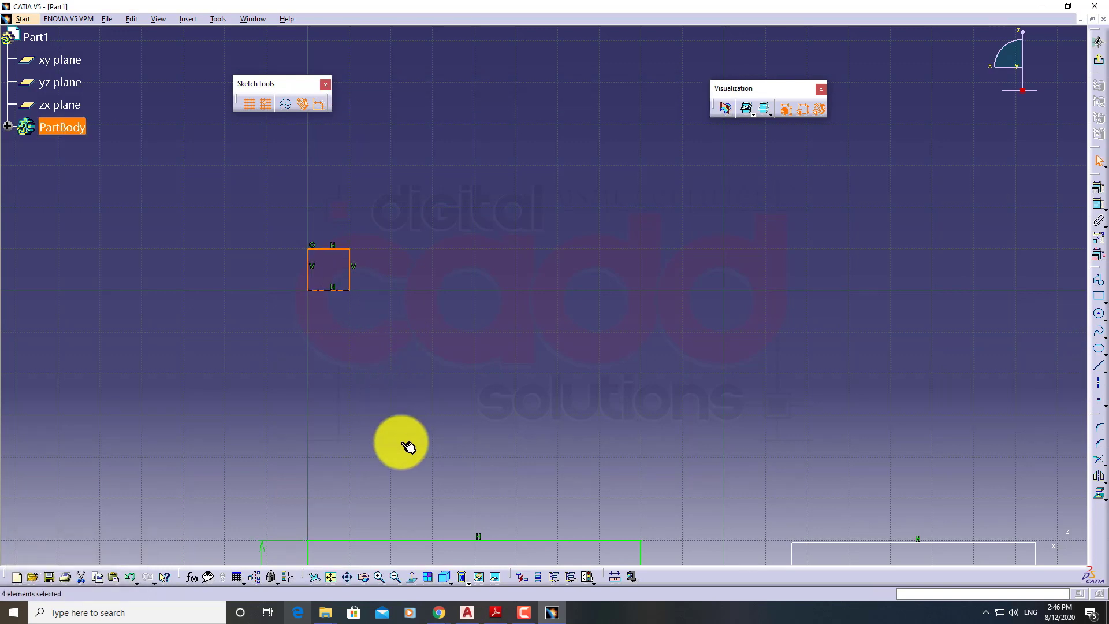
pyautogui.click(369, 309)
pyautogui.moveTo(349, 255); pyautogui.dragTo(435, 312, button='middle')
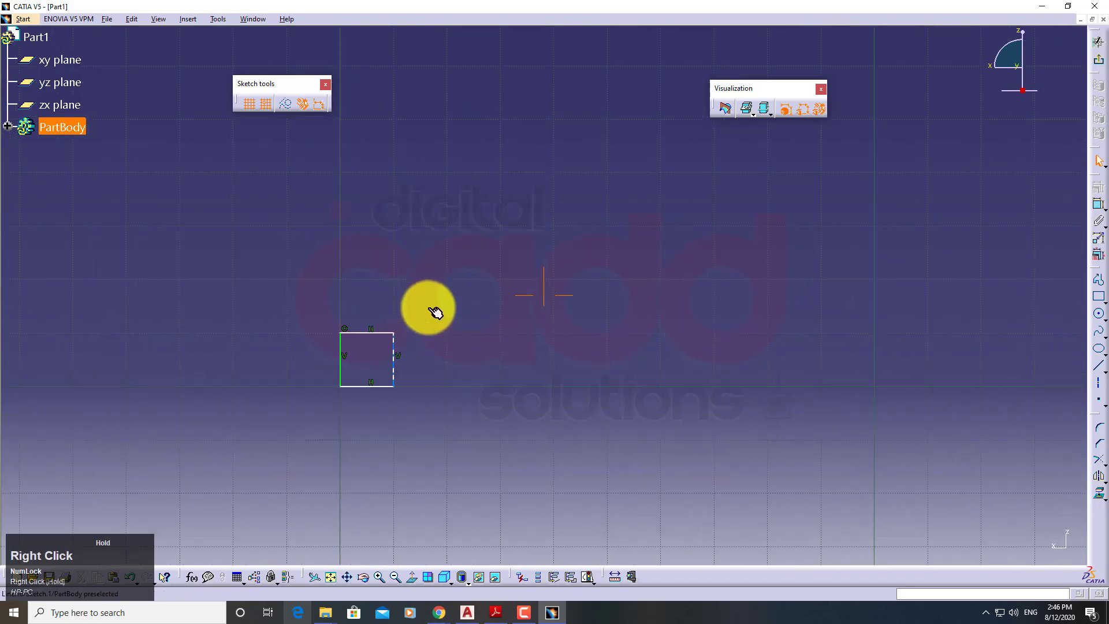
# Step: Start a profile with Snap to Point off and draw a horizontal line about 30 mm long from about H 5.11 mm, V 134.81 mm
pyautogui.click(1101, 283)
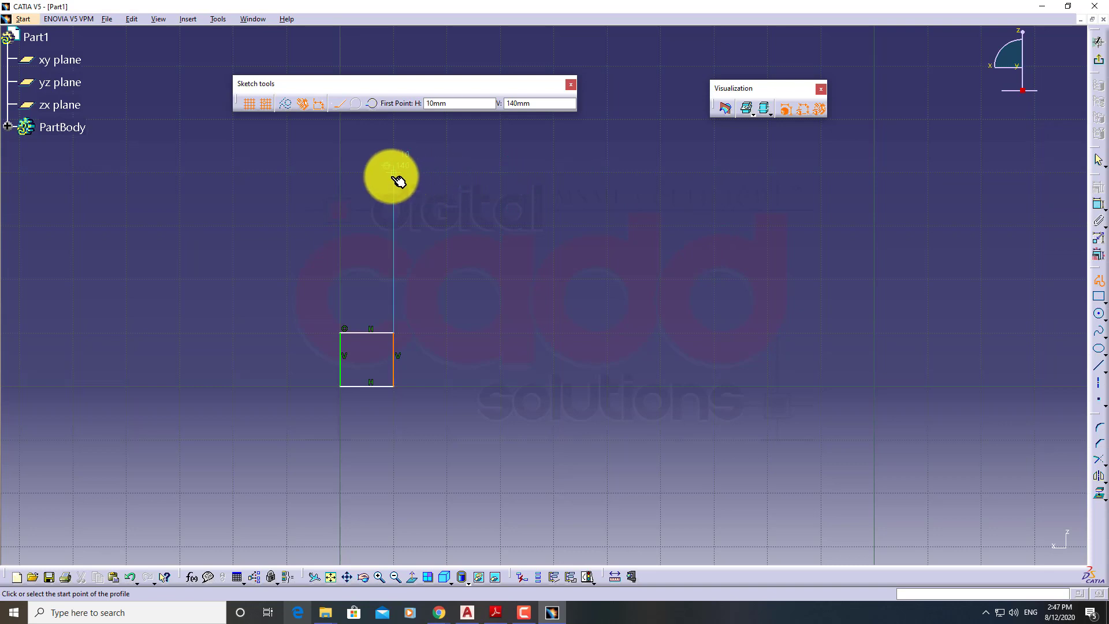
pyautogui.click(269, 106)
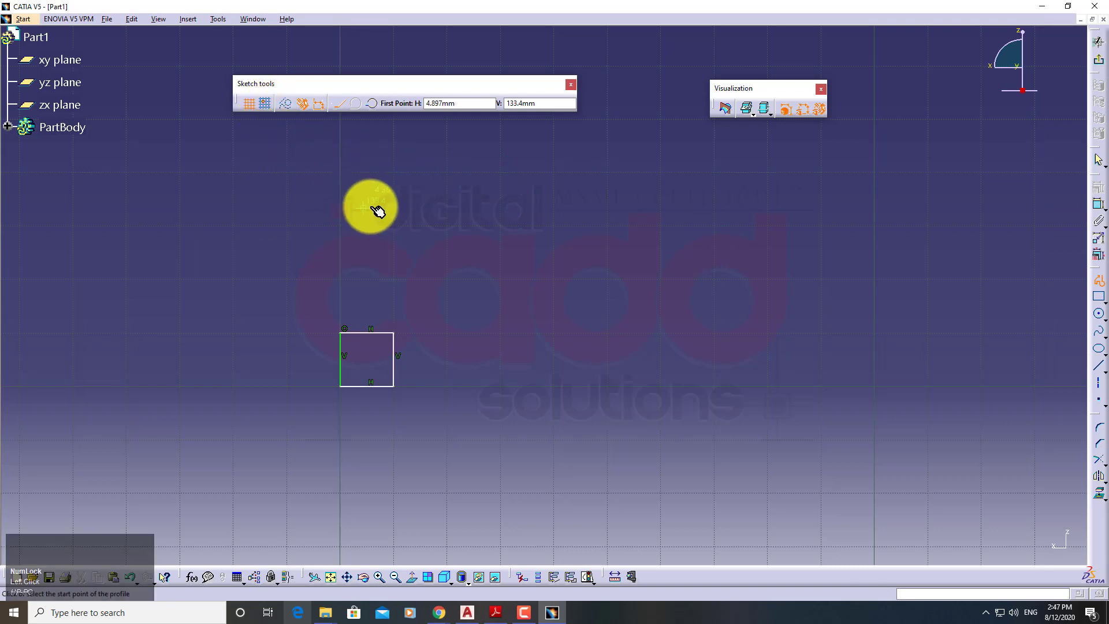
pyautogui.click(367, 201)
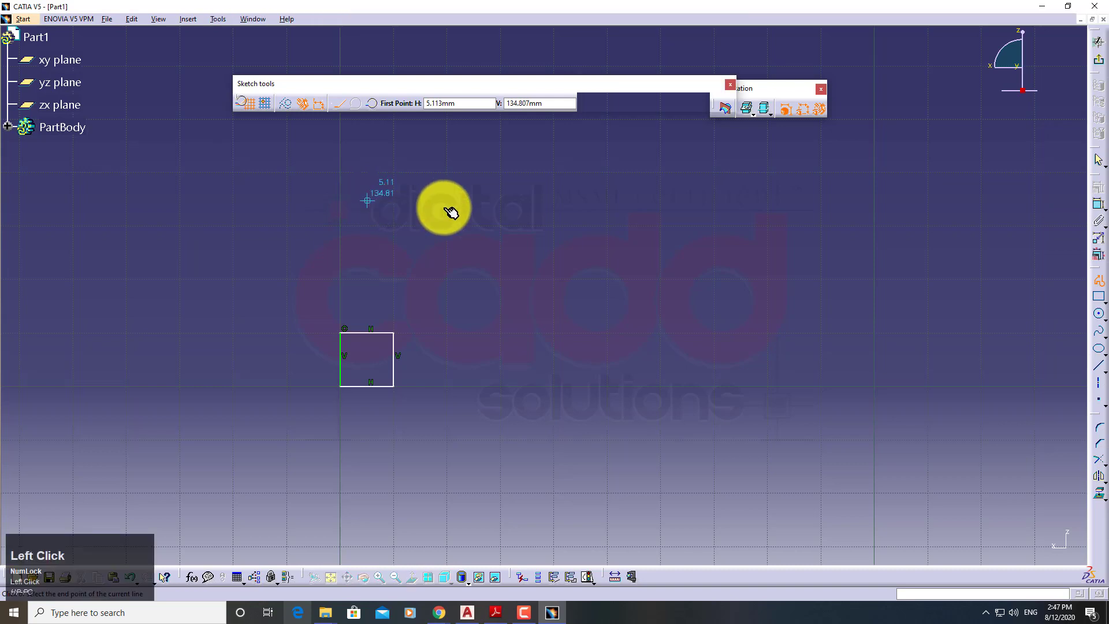
pyautogui.click(527, 200)
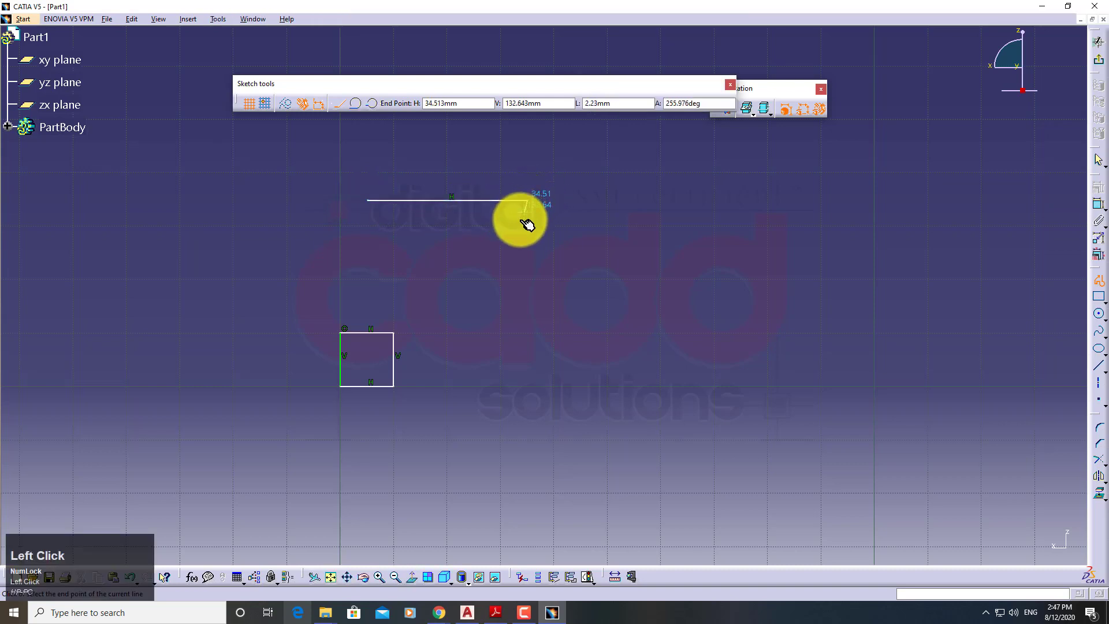
# Step: Turn Snap to Point back on and continue the profile with lines to H 50 mm, V 140 mm and H 60 mm, V 120 mm
pyautogui.click(274, 108)
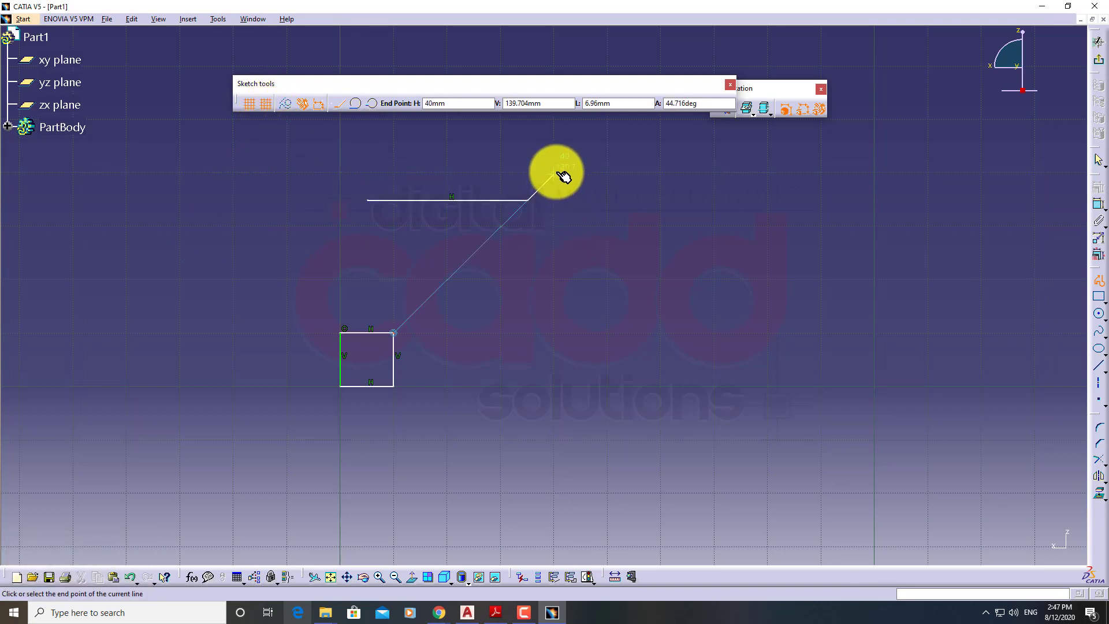
pyautogui.click(606, 172)
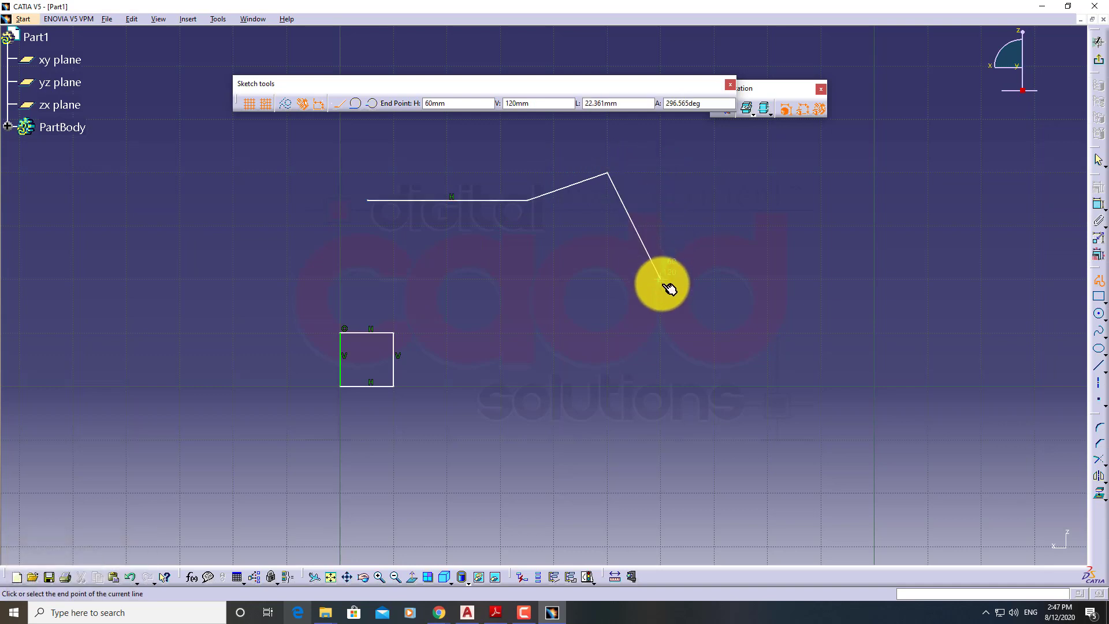
pyautogui.click(660, 279)
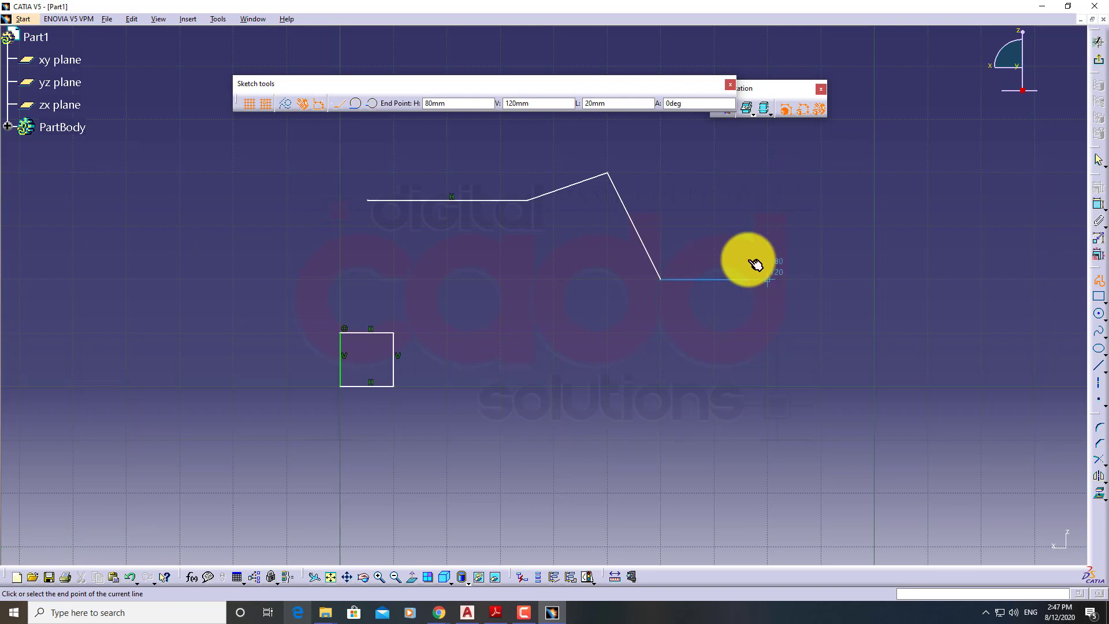
# Step: Switch off snapping and the grid display, and delete the three profile lines above the square
pyautogui.click(269, 105)
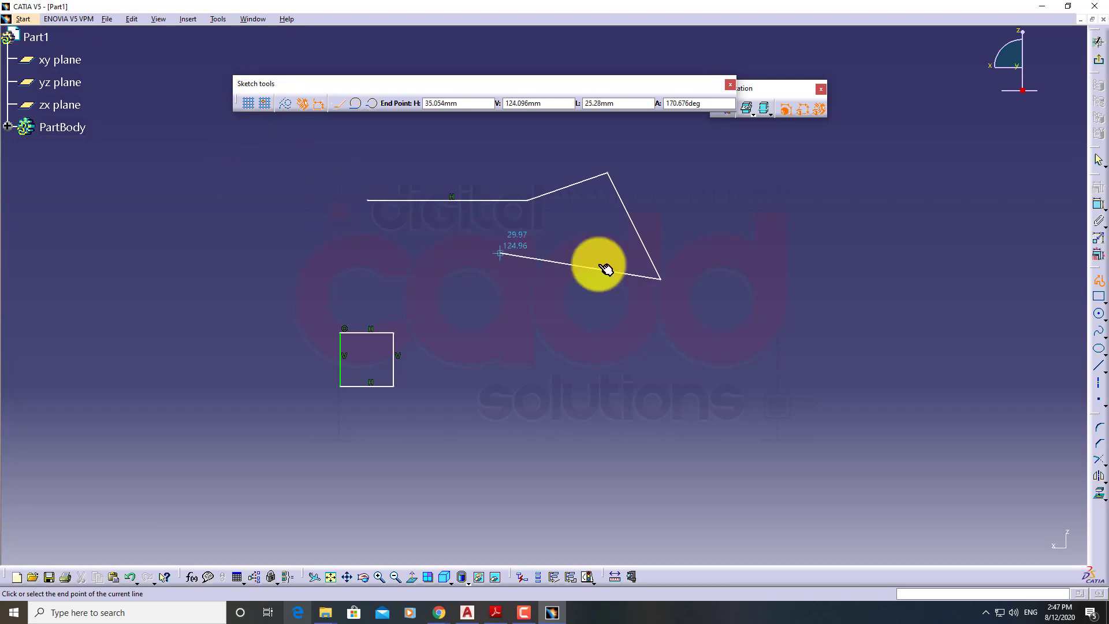
pyautogui.press('Escape')
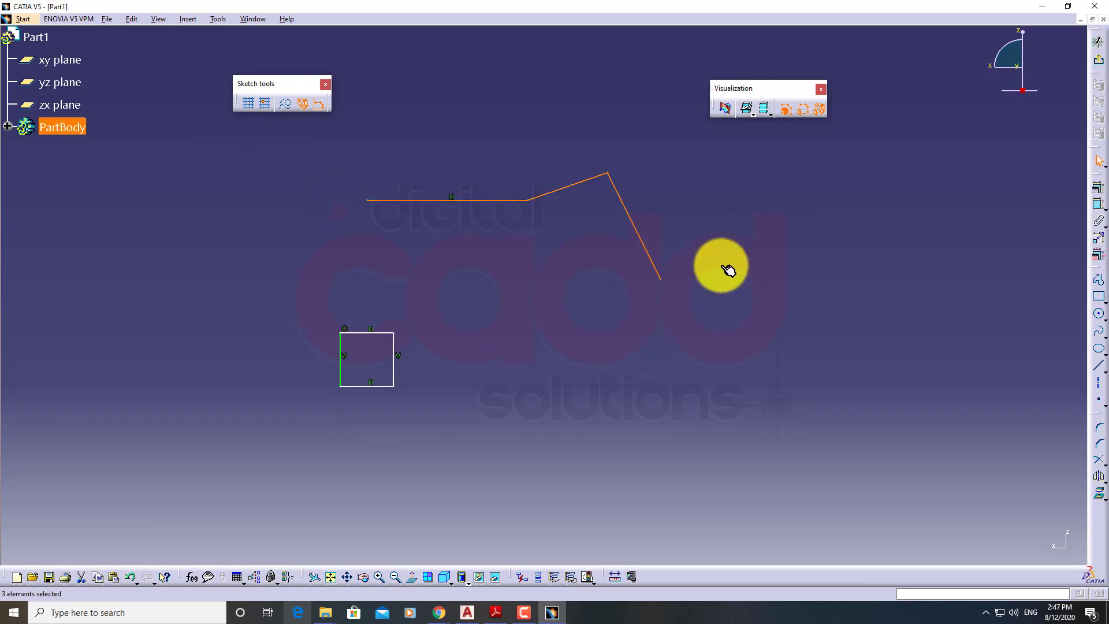
pyautogui.press('Escape')
pyautogui.moveTo(704, 148); pyautogui.dragTo(355, 226)
pyautogui.press('Delete')
pyautogui.moveTo(690, 373); pyautogui.dragTo(687, 335, button='middle')
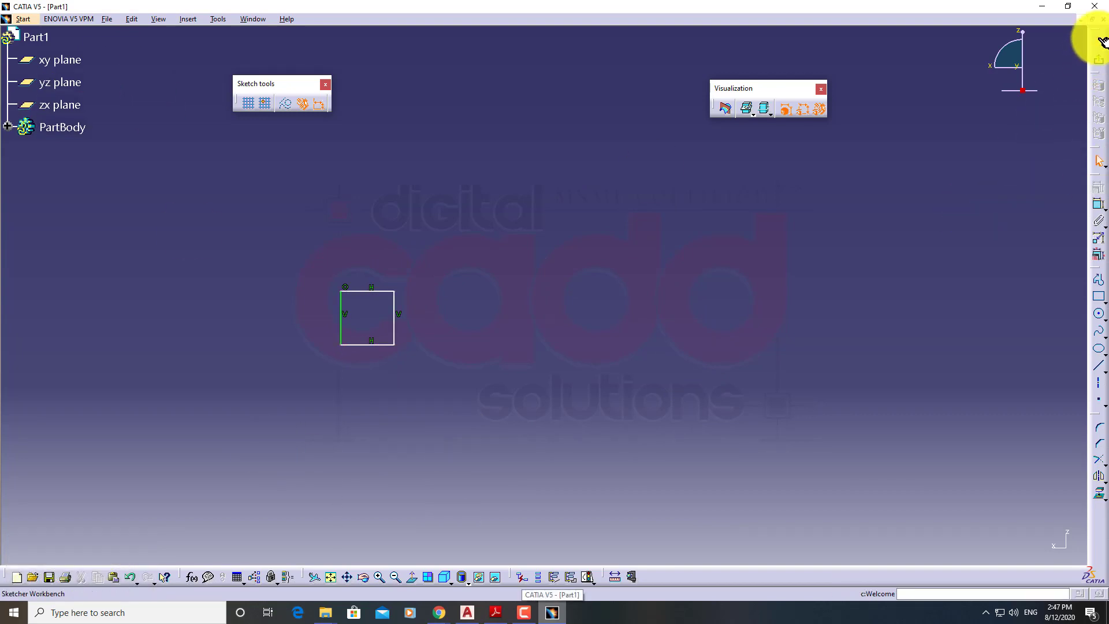
# Step: Close Part1 without saving its changes
pyautogui.click(1103, 19)
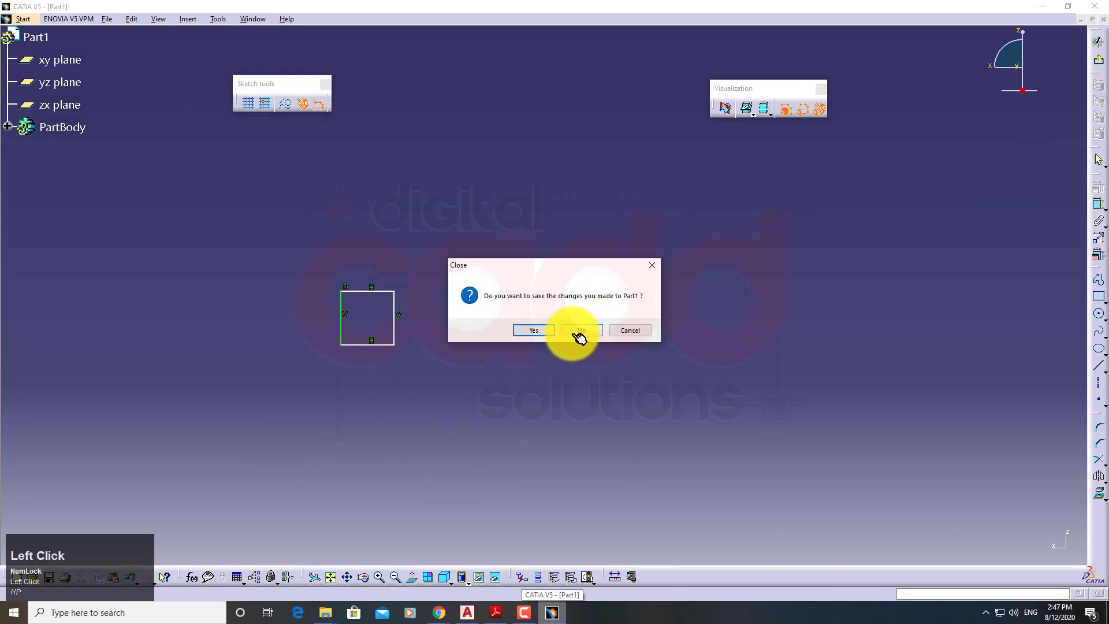
pyautogui.click(578, 333)
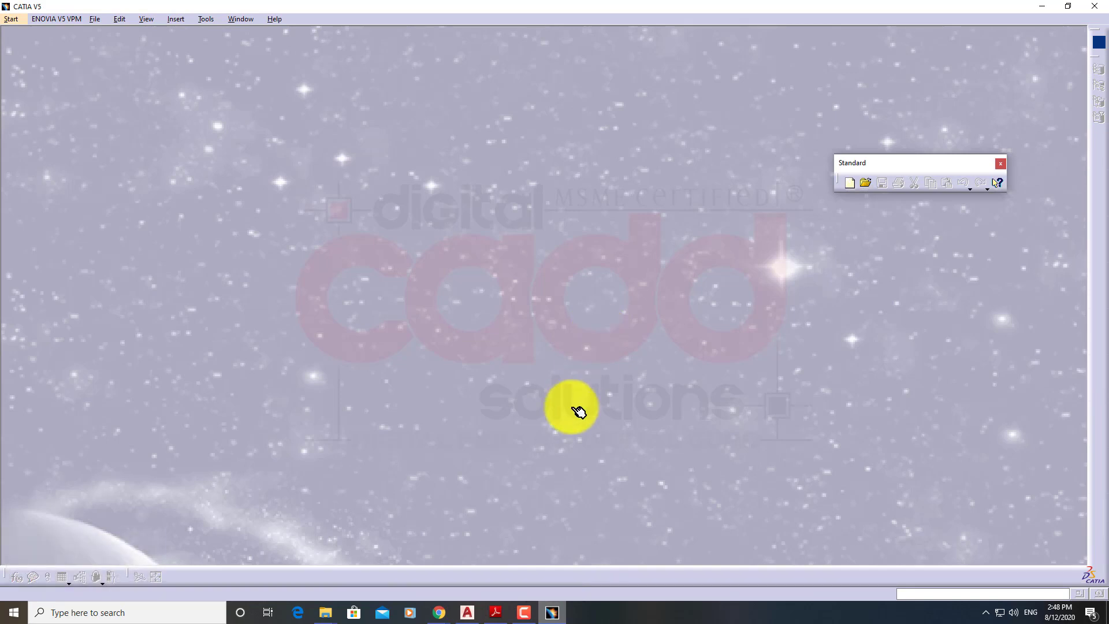
# Step: Switch to the CATIA V5-6 book in Adobe Reader and look at the beginnings of chapters 1 and 2
pyautogui.click(495, 615)
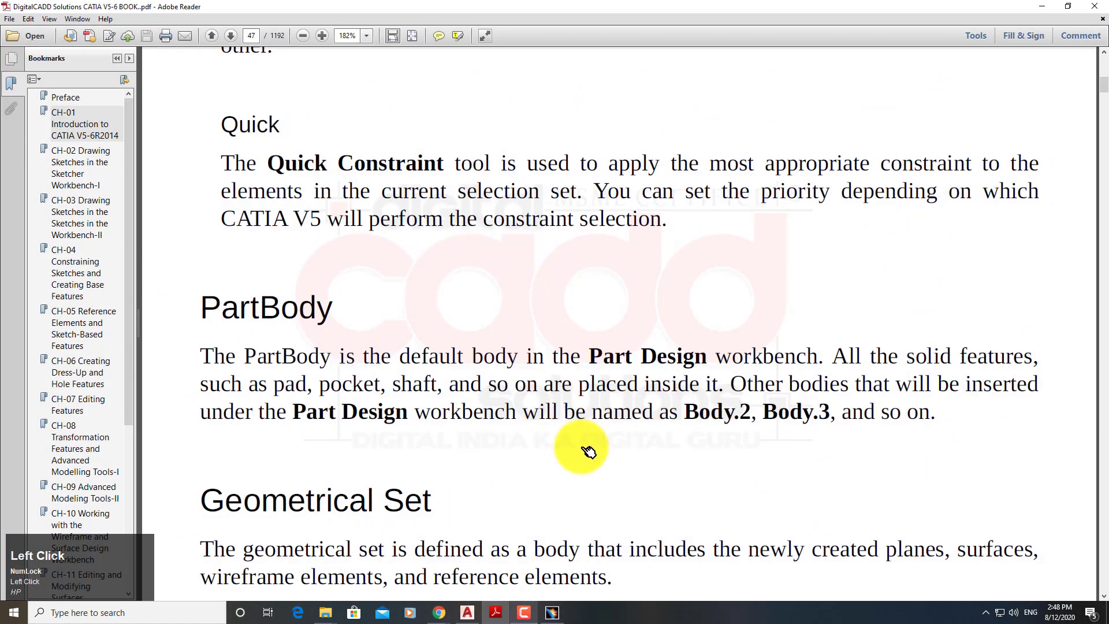
pyautogui.scroll(-1, 453, 418)
pyautogui.click(62, 167)
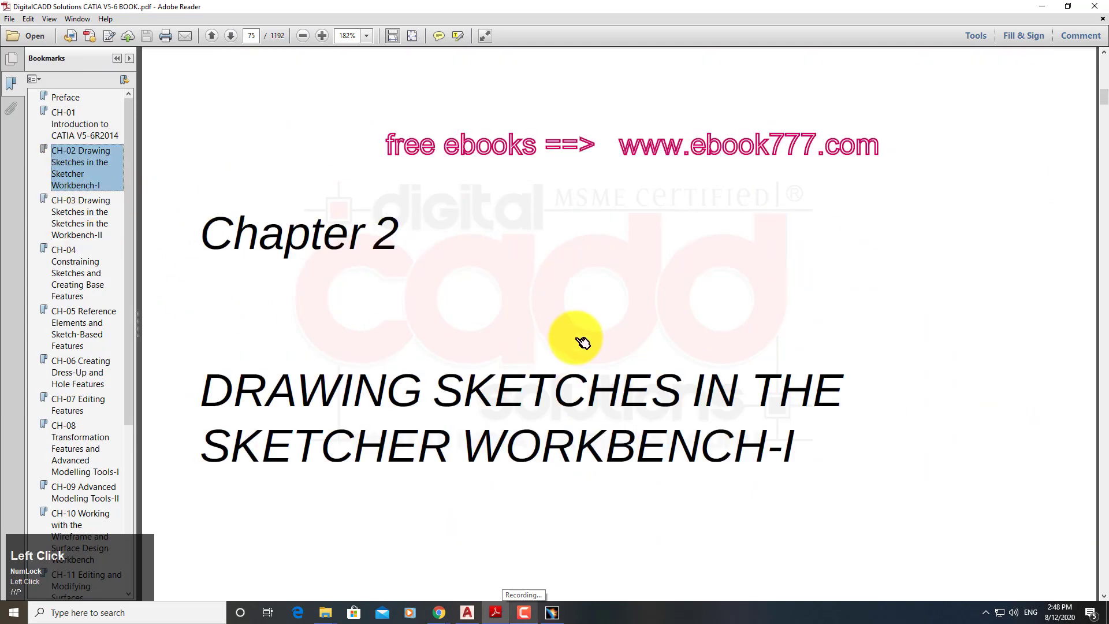
pyautogui.click(80, 124)
pyautogui.scroll(-5, 421, 404)
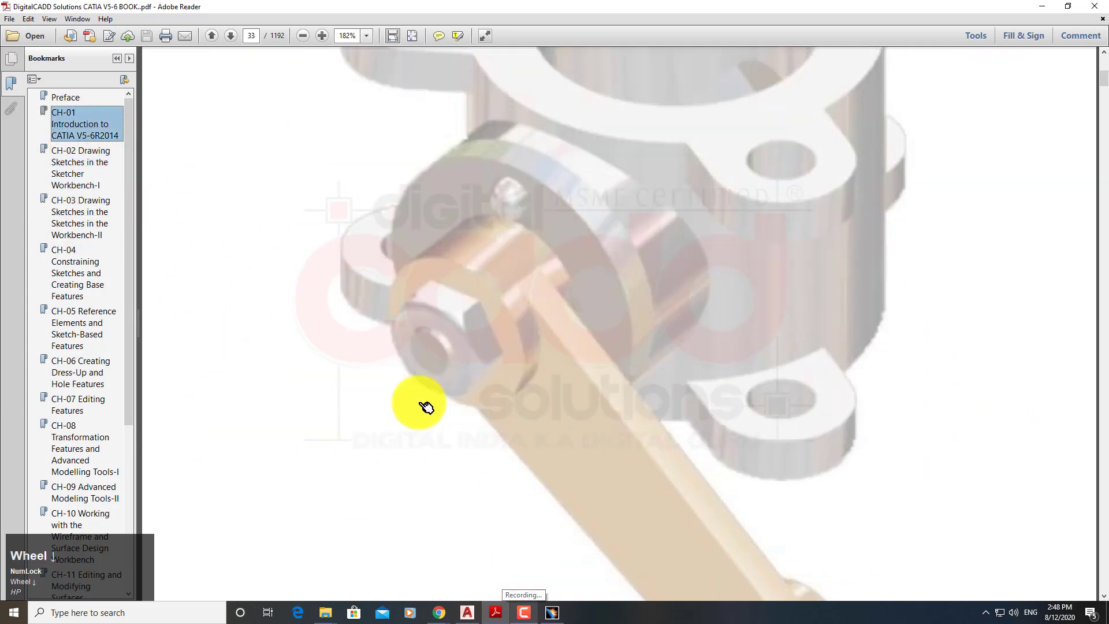
pyautogui.moveTo(574, 414); pyautogui.dragTo(573, 527, button='middle')
pyautogui.click(105, 151)
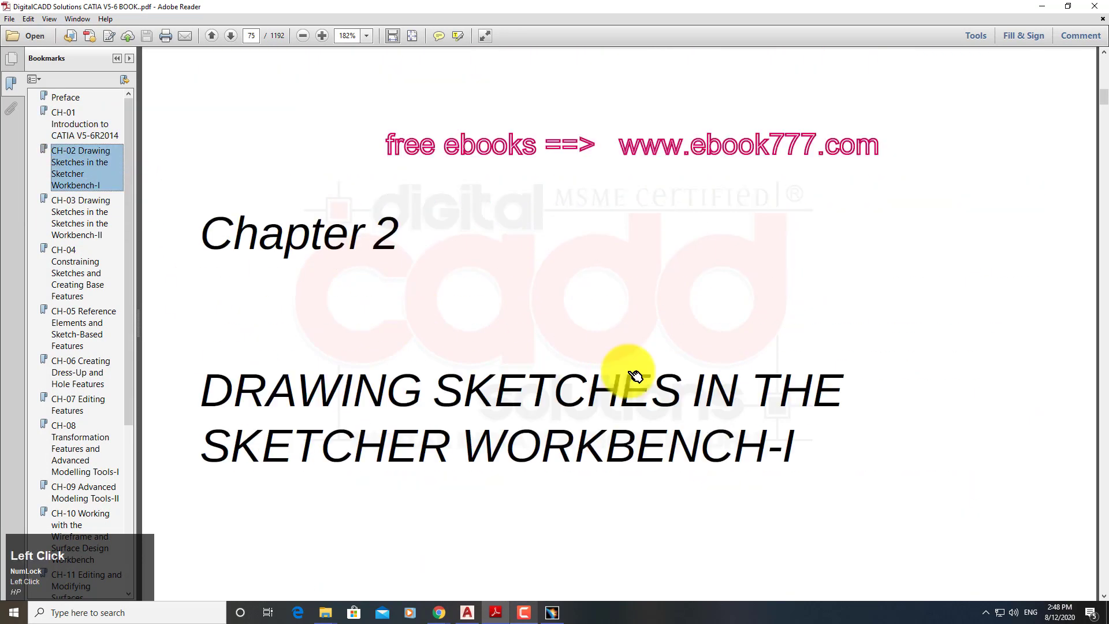
# Step: Look through the toolbar section of chapter 1 and examine the View toolbar illustration in Figure 1-13
pyautogui.moveTo(644, 379); pyautogui.dragTo(650, 217, button='middle')
pyautogui.scroll(3, 741, 315)
pyautogui.scroll(15, 741, 314)
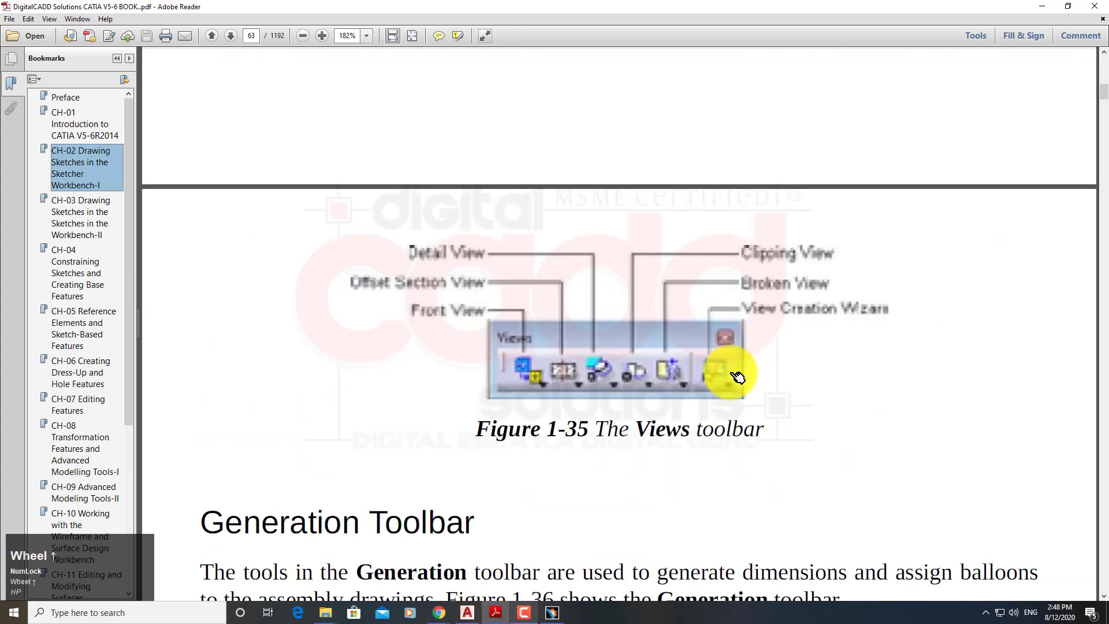
pyautogui.scroll(15, 718, 439)
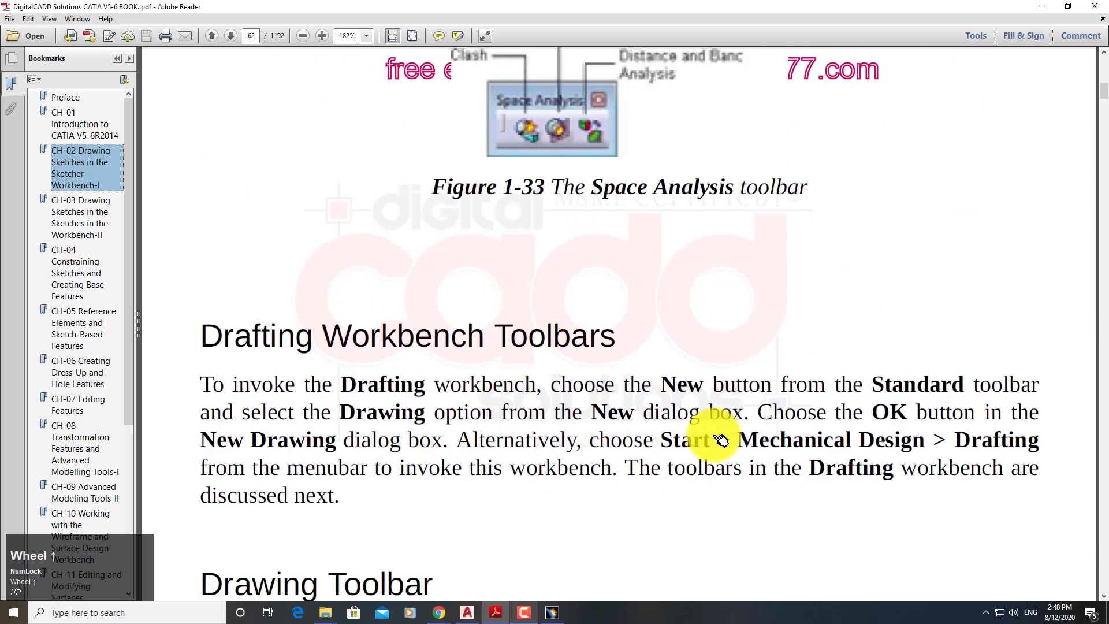
pyautogui.scroll(12, 735, 462)
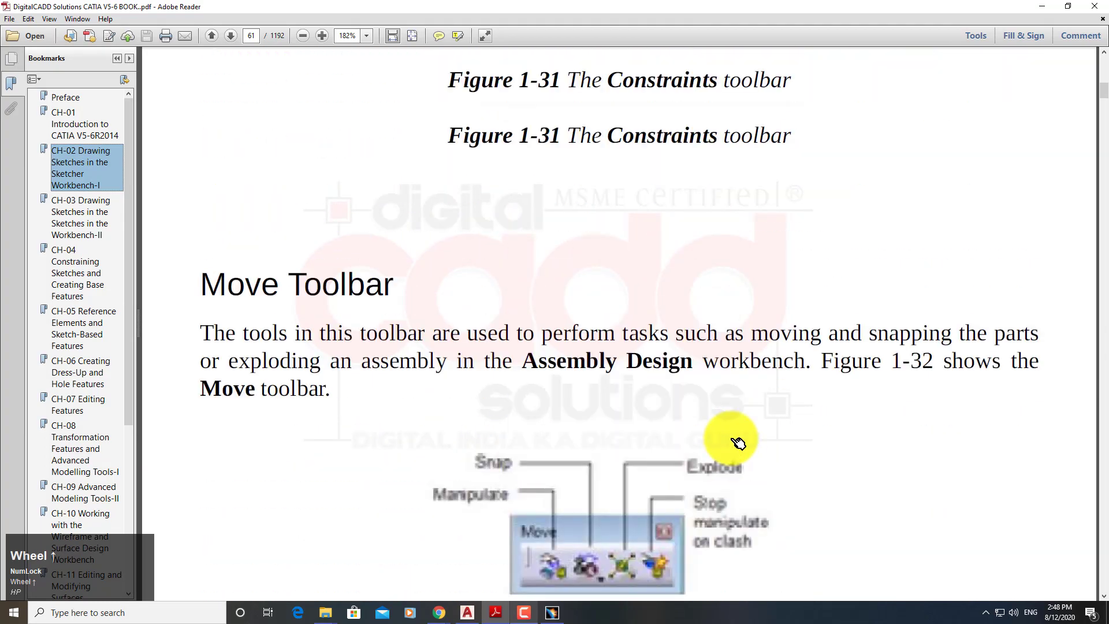
pyautogui.moveTo(701, 473); pyautogui.dragTo(690, 317, button='middle')
pyautogui.scroll(-10, 713, 383)
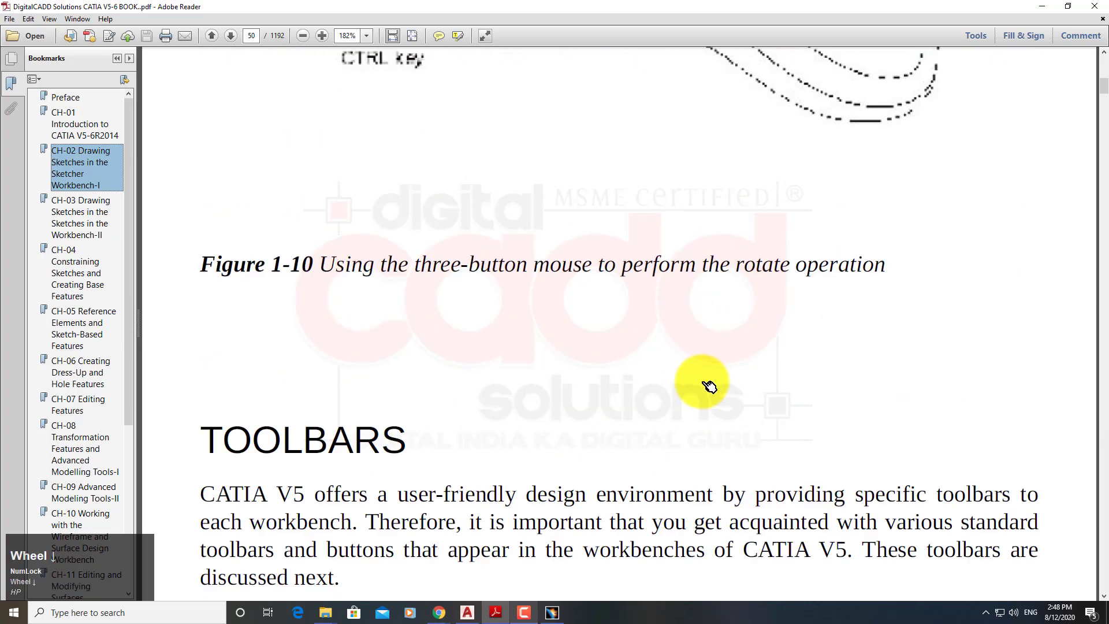
pyautogui.scroll(-15, 631, 289)
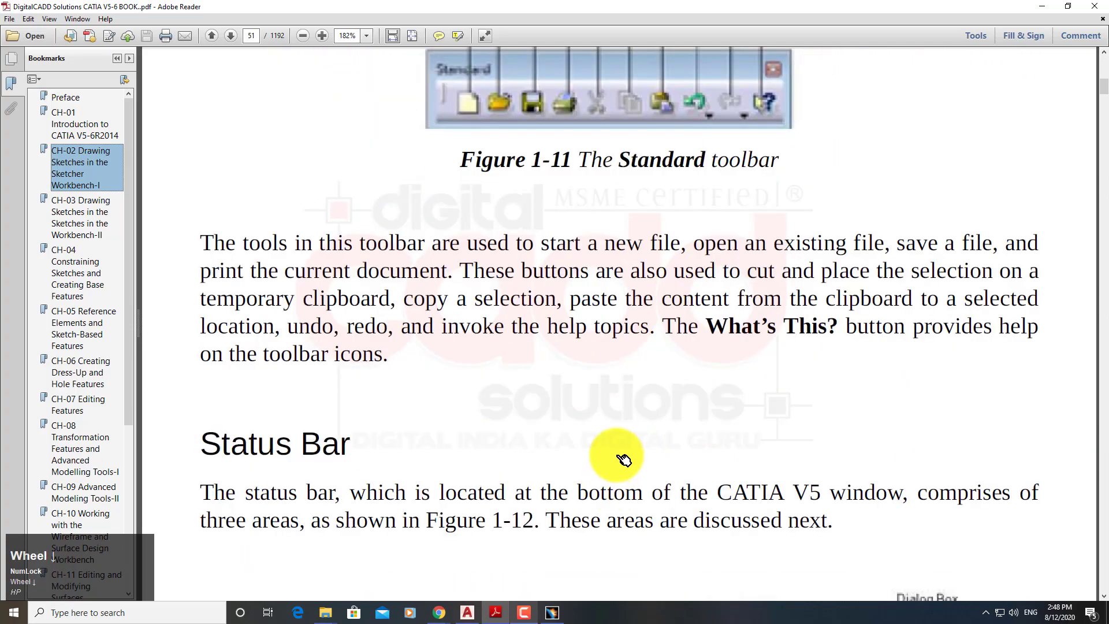
pyautogui.scroll(-12, 615, 481)
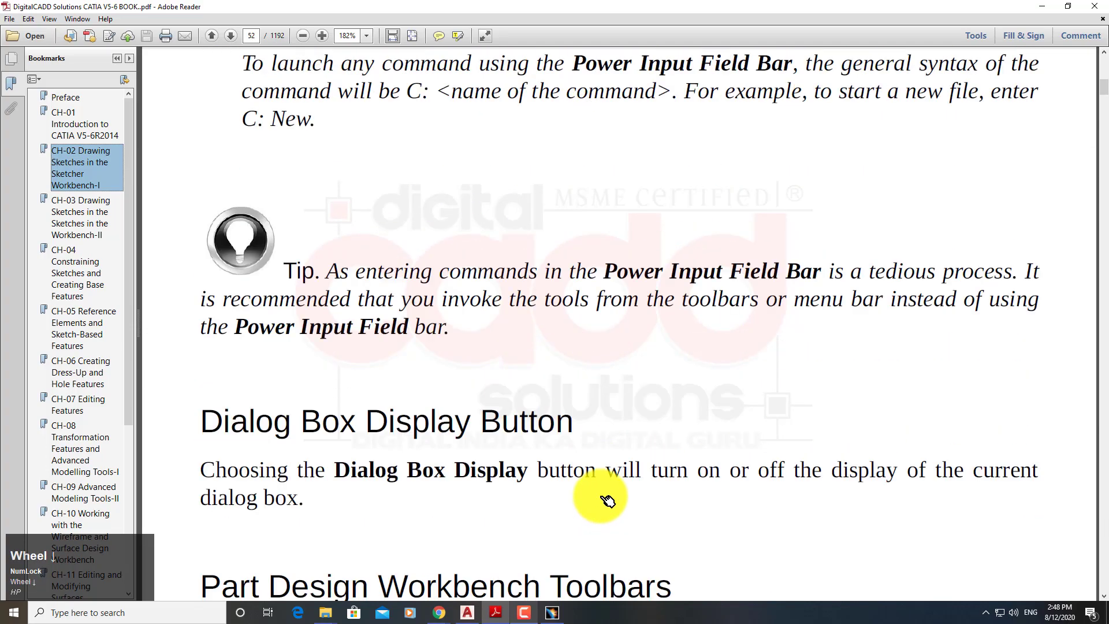
pyautogui.scroll(-12, 610, 508)
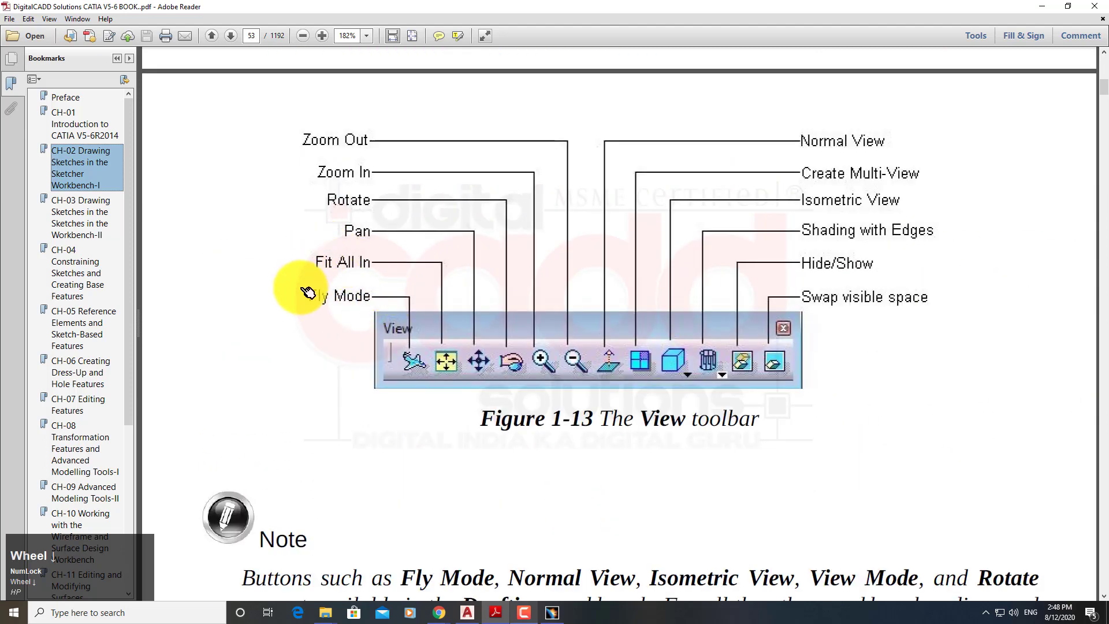
pyautogui.hotkey('ctrl', 'shift', 'd')
pyautogui.moveTo(325, 246); pyautogui.dragTo(537, 391)
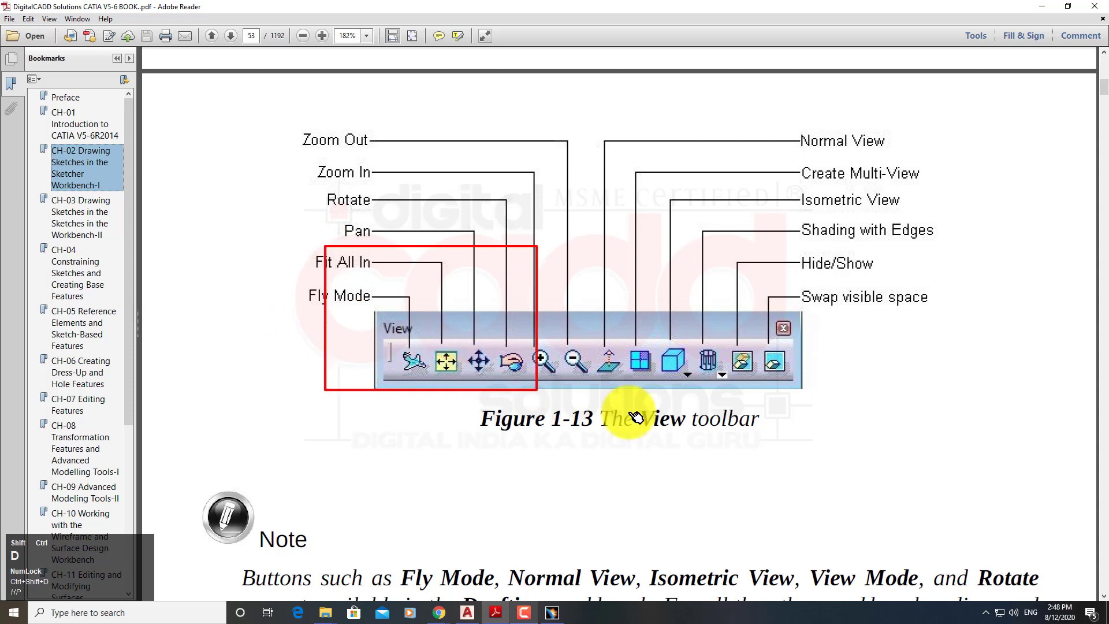
pyautogui.moveTo(632, 413); pyautogui.dragTo(864, 441)
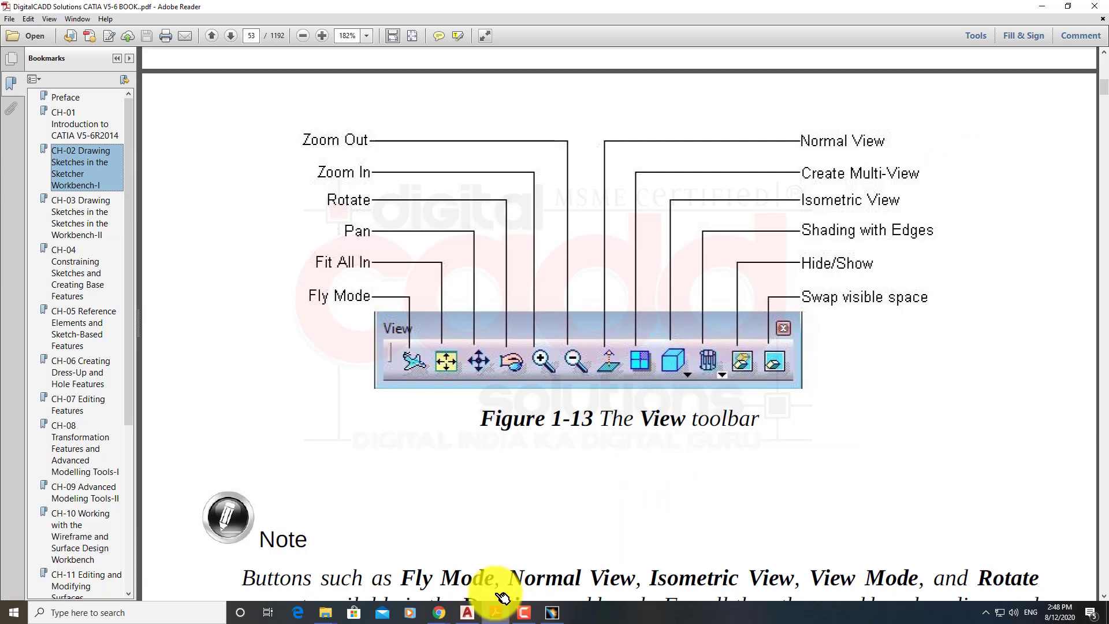
# Step: Switch to CATIA V5, create a new part named Part1 with hybrid design enabled, and start a sketch on the zx plane
pyautogui.click(552, 613)
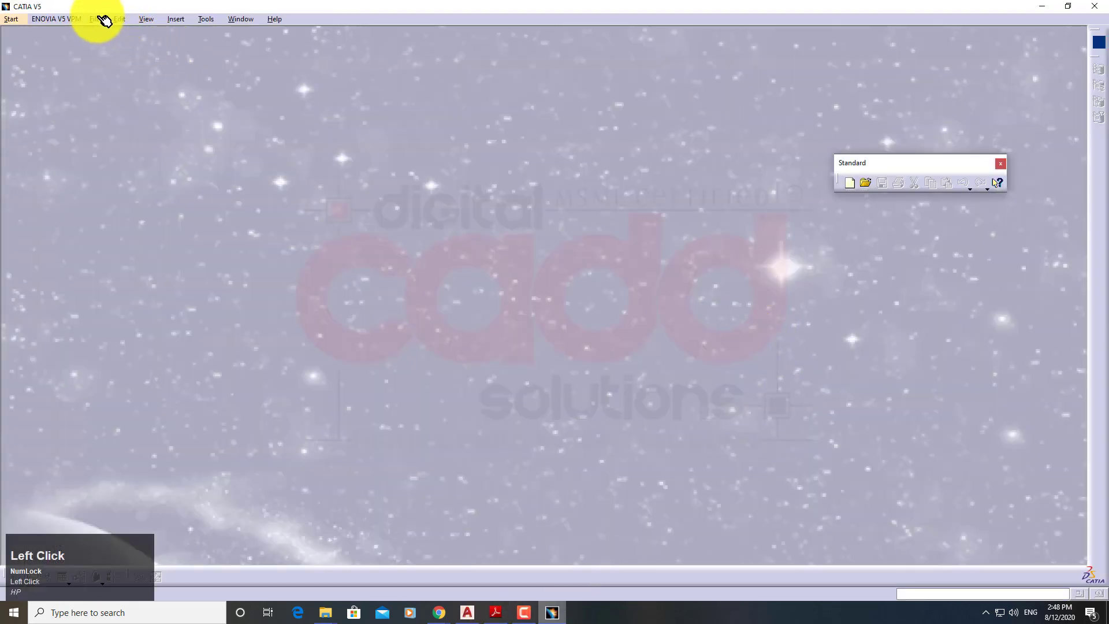
pyautogui.click(19, 20)
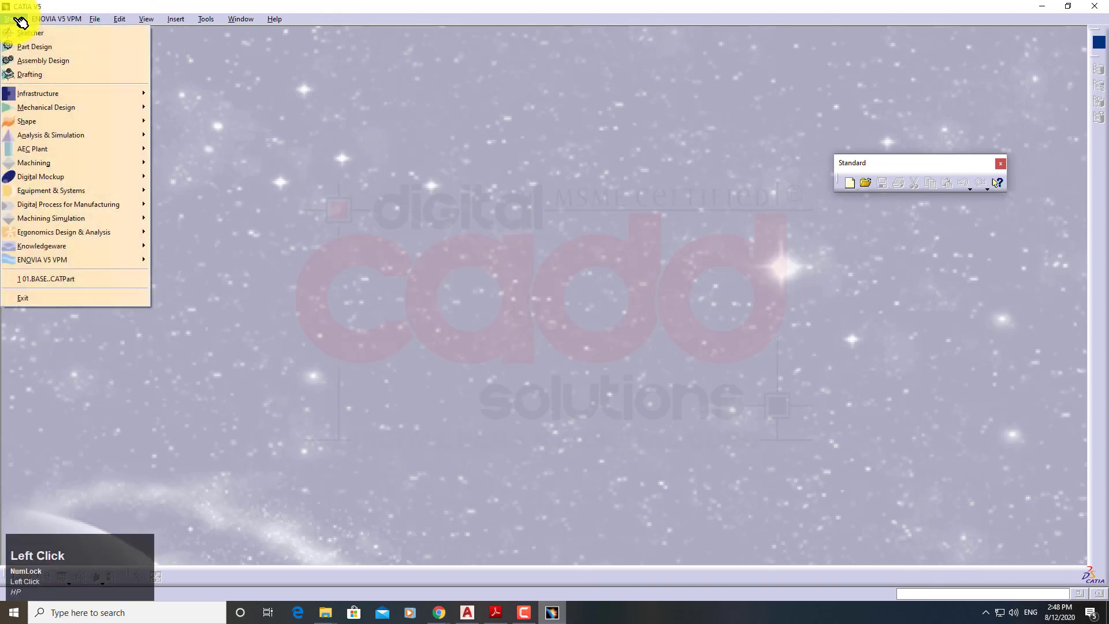
pyautogui.click(34, 33)
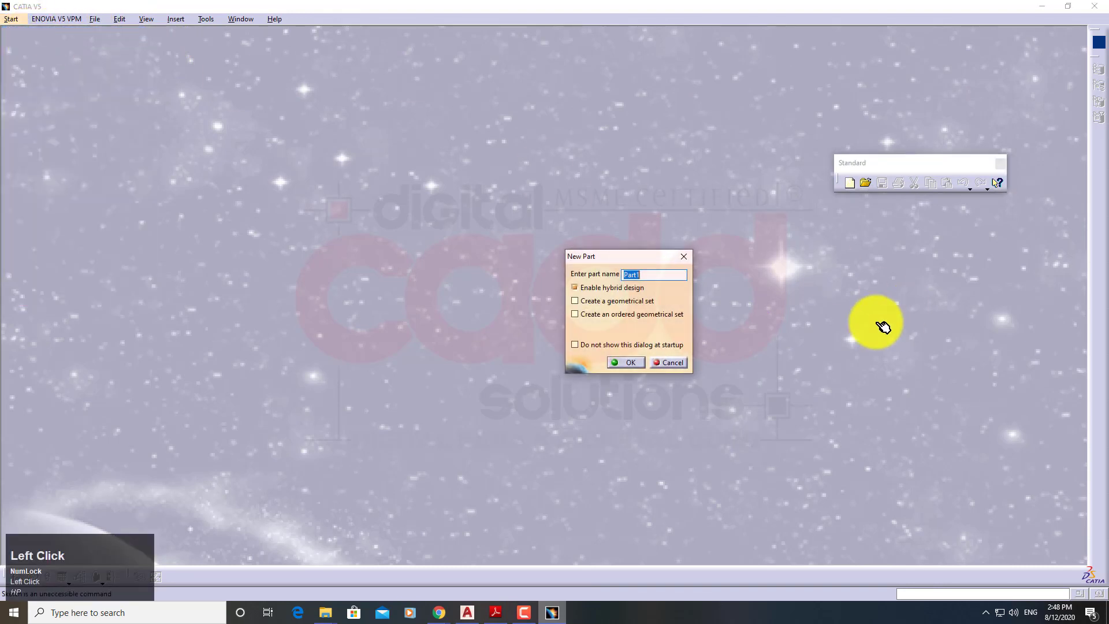
pyautogui.click(618, 364)
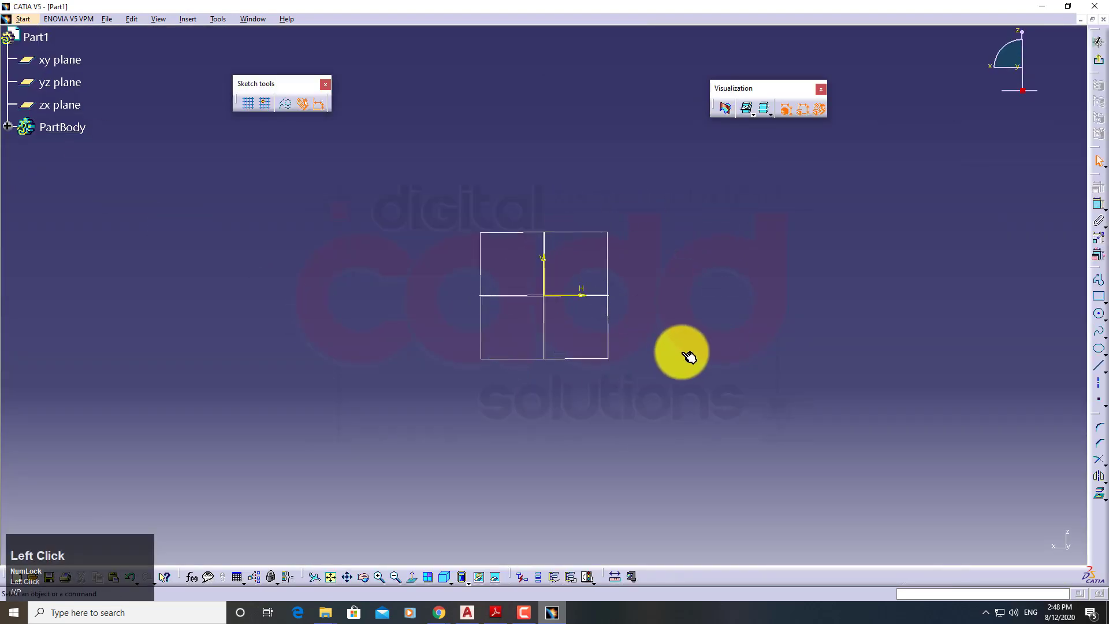
# Step: Draw a rectangle from the sketch origin out past the square's upper corner and exit the Sketcher
pyautogui.click(1097, 297)
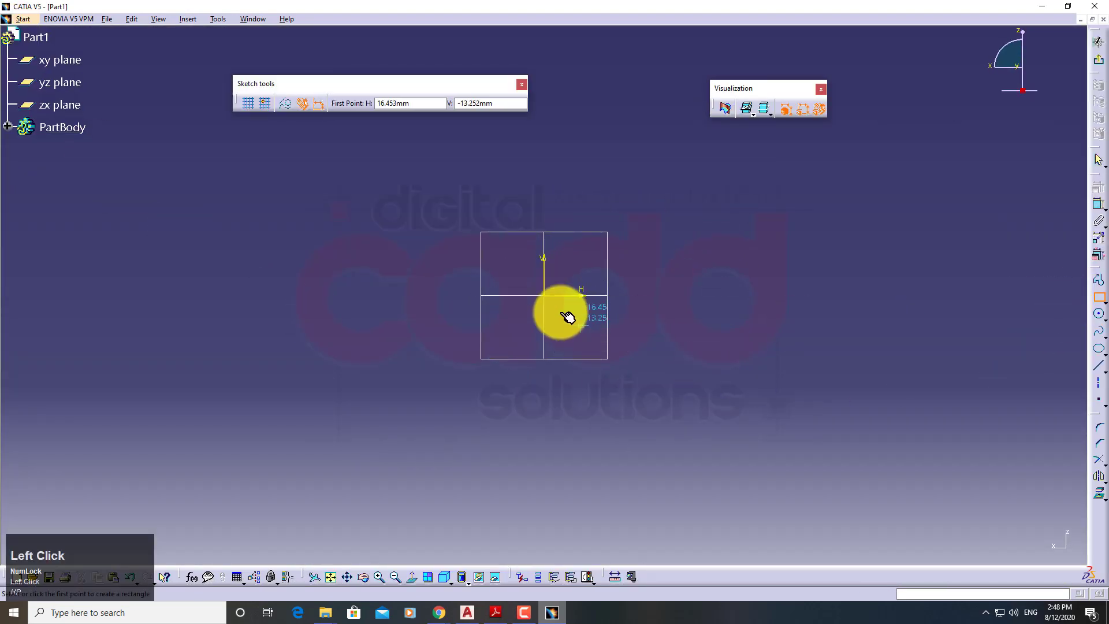
pyautogui.click(545, 295)
pyautogui.click(733, 189)
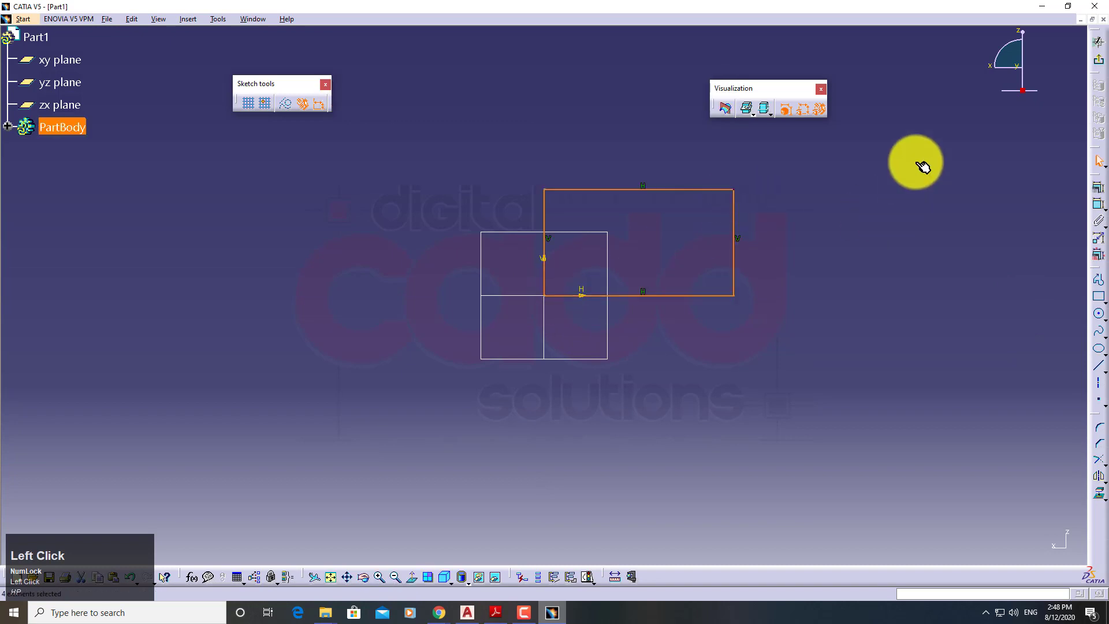
pyautogui.click(1100, 65)
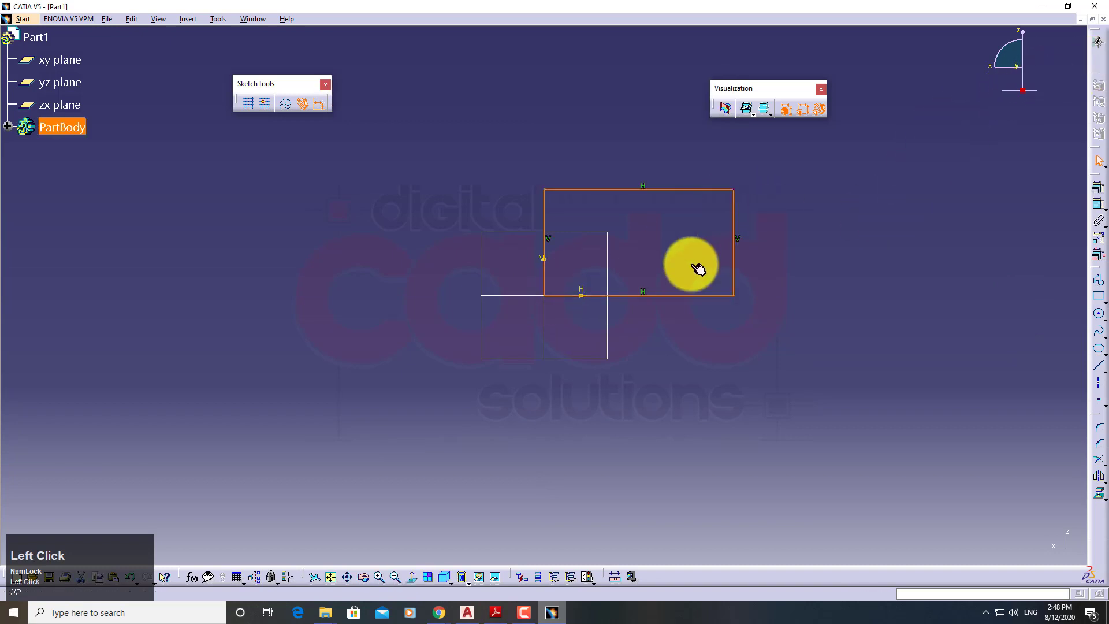
# Step: Pad the rectangle sketch to a length of 20 mm
pyautogui.click(713, 107)
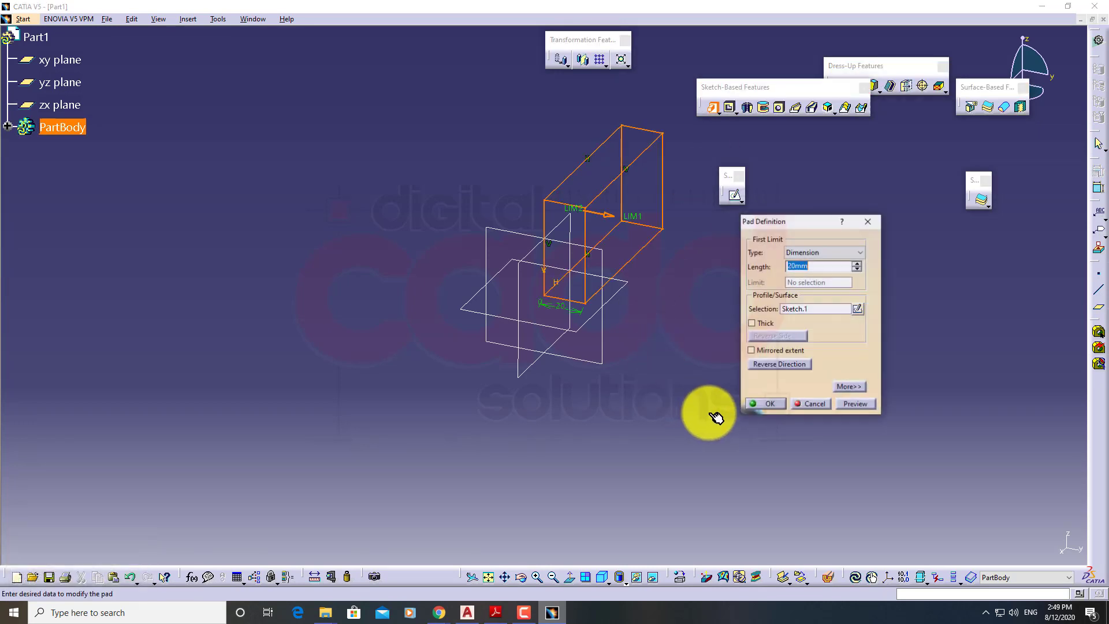
pyautogui.click(776, 406)
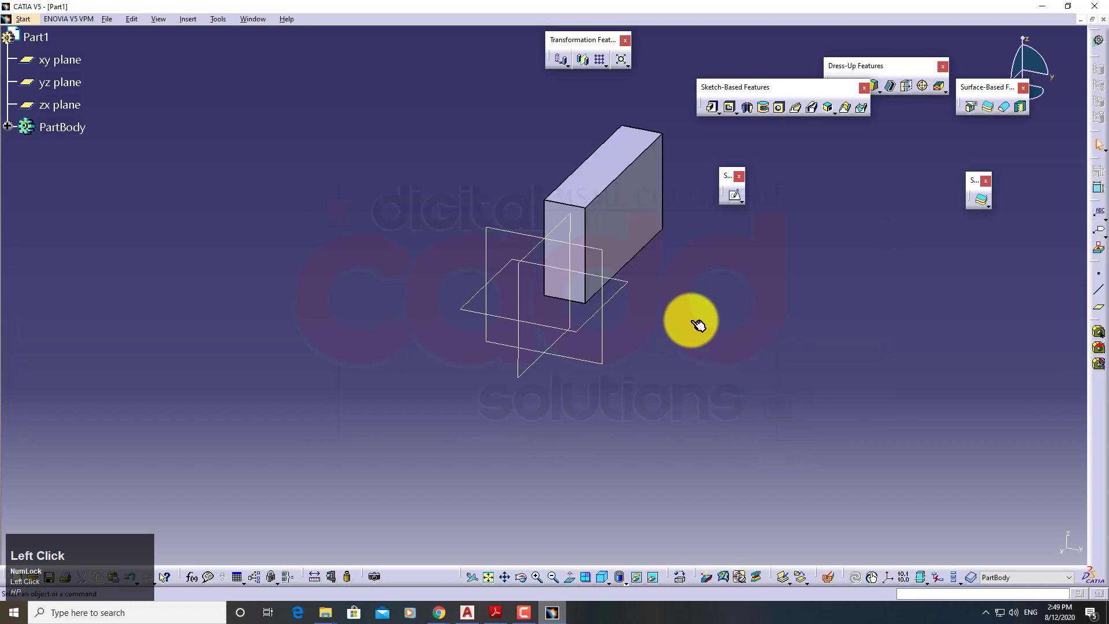
pyautogui.middleClick(696, 321)
# Step: Float the View toolbar over the graphics area with the block shown in isometric view
pyautogui.click(584, 576)
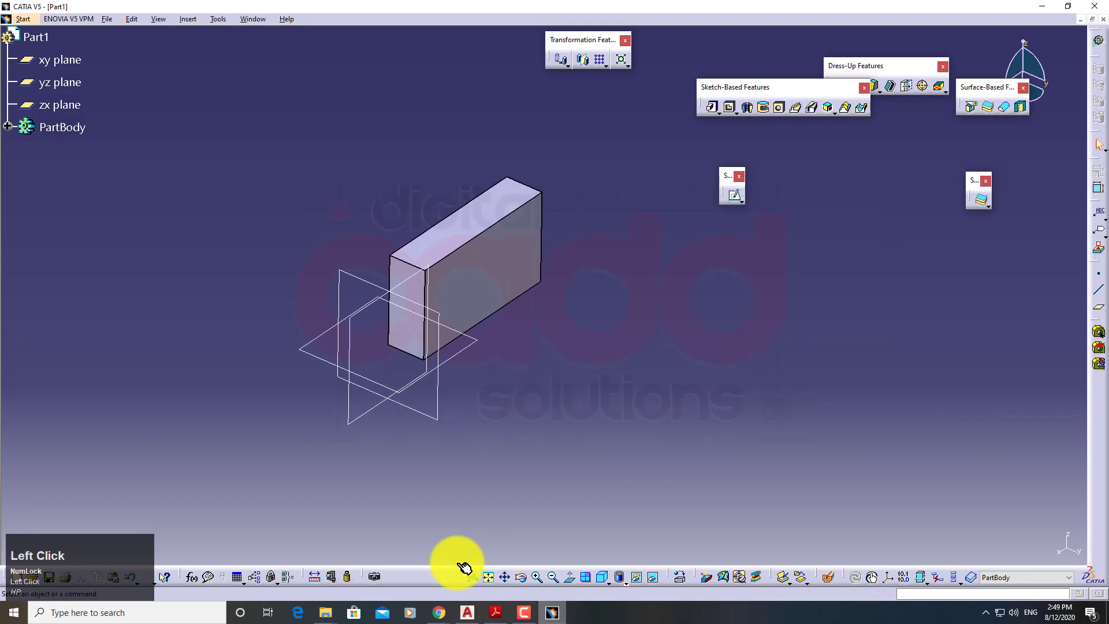
pyautogui.moveTo(463, 575); pyautogui.dragTo(501, 470)
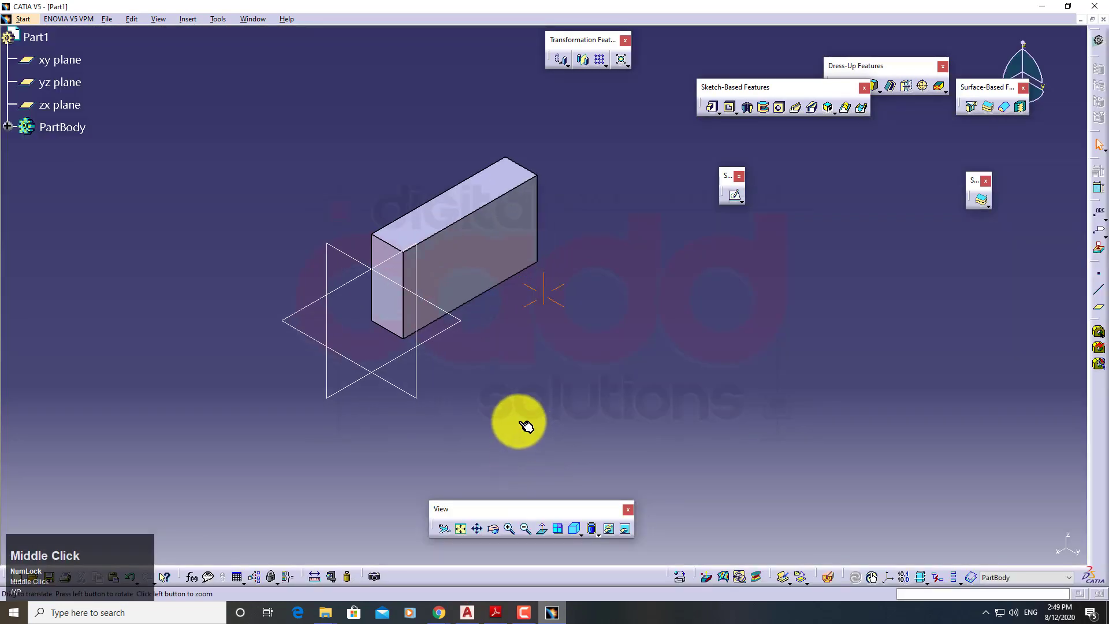
pyautogui.moveTo(519, 426); pyautogui.dragTo(519, 415, button='middle')
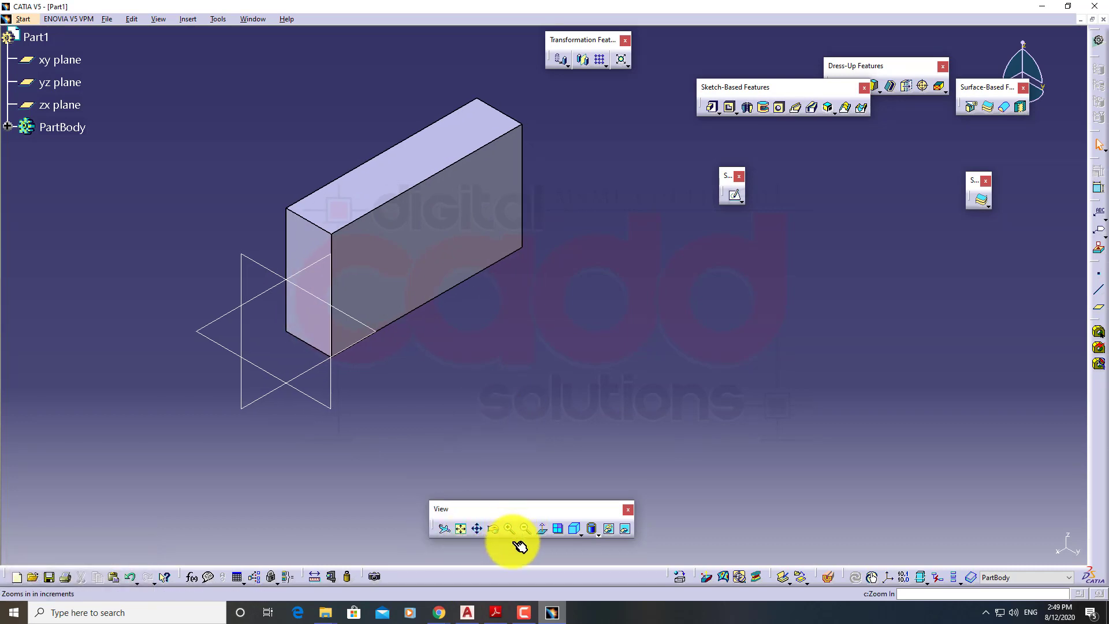
# Step: Display the block in the standard front, left and top views, and return it to the isometric view
pyautogui.click(587, 535)
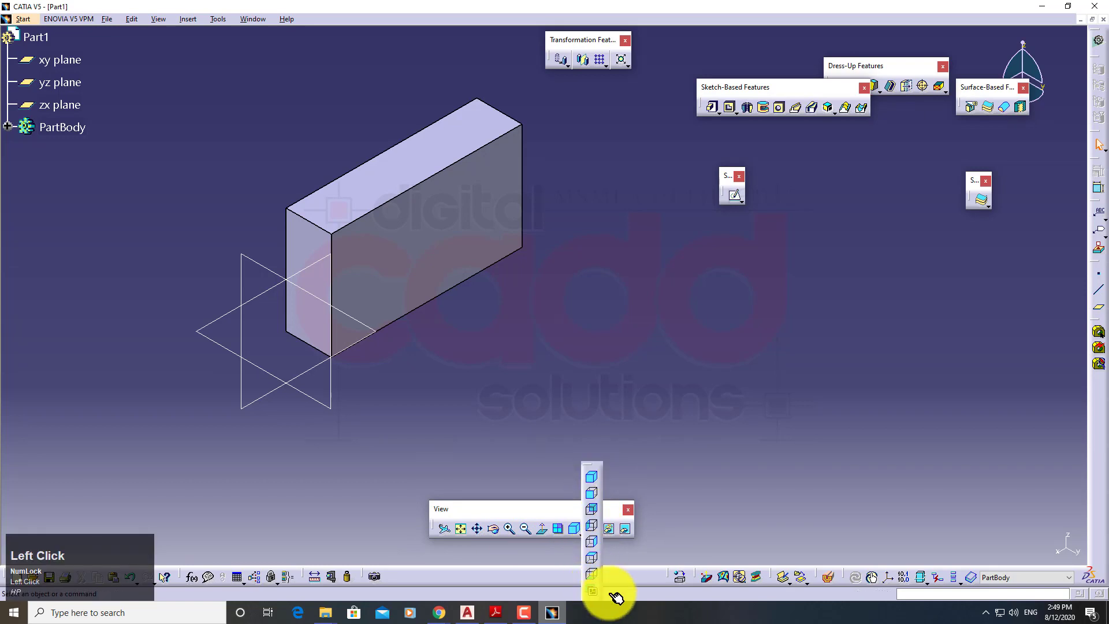
pyautogui.click(601, 498)
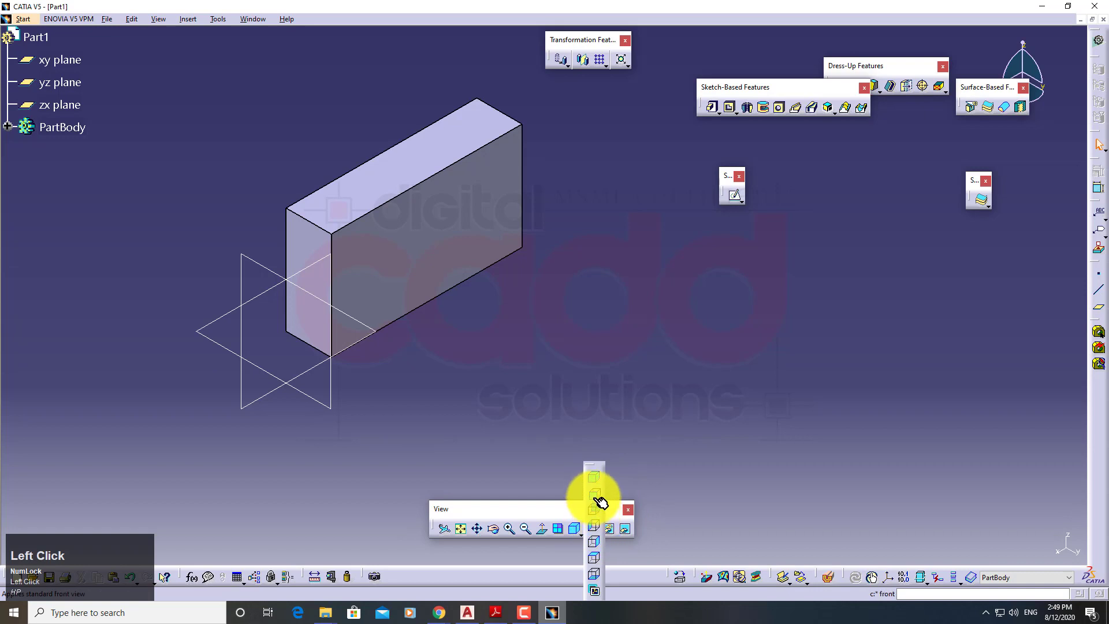
pyautogui.click(595, 494)
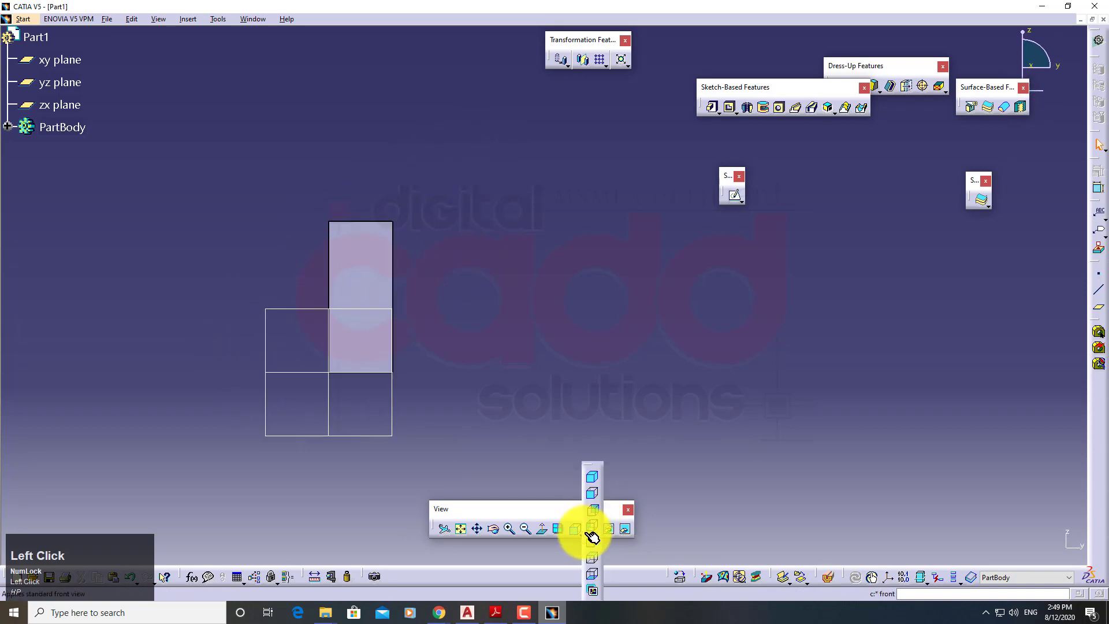
pyautogui.click(598, 534)
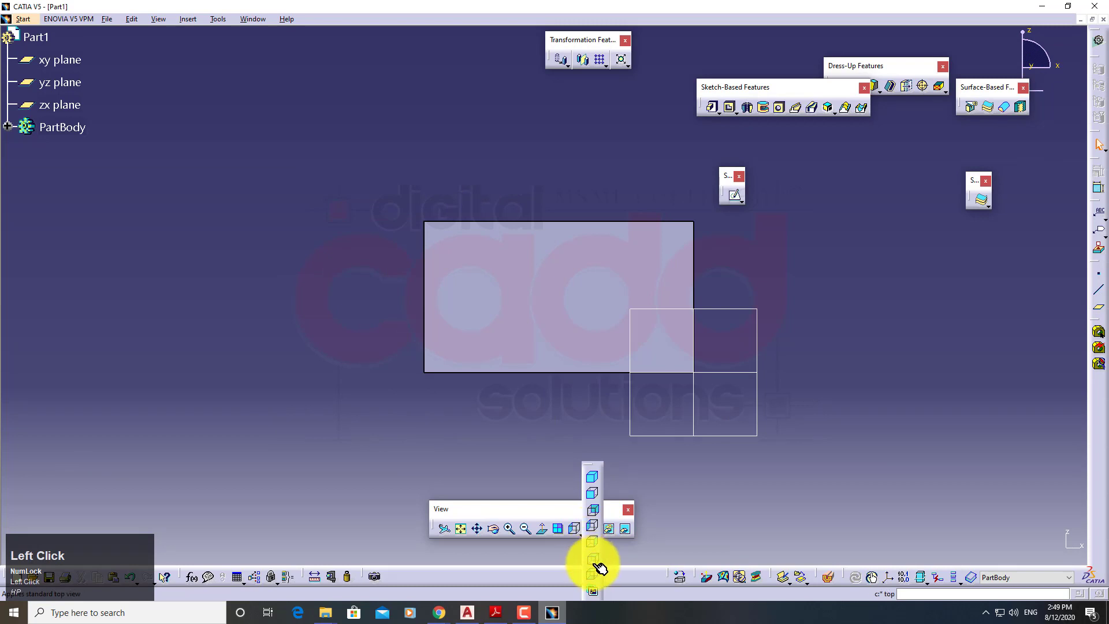
pyautogui.click(597, 563)
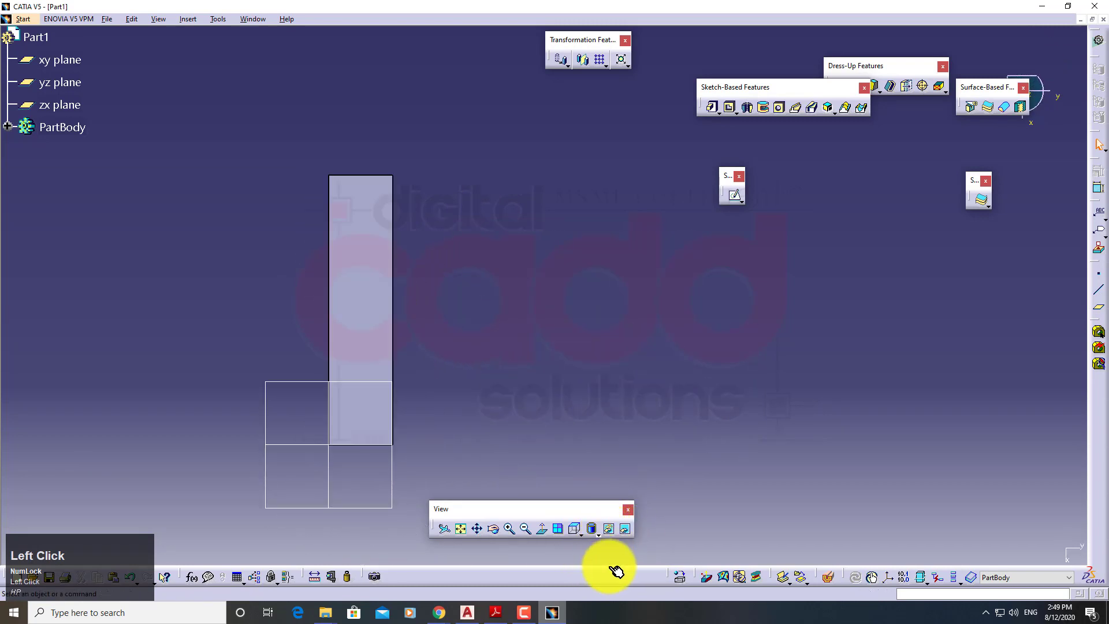
pyautogui.click(595, 533)
pyautogui.click(598, 480)
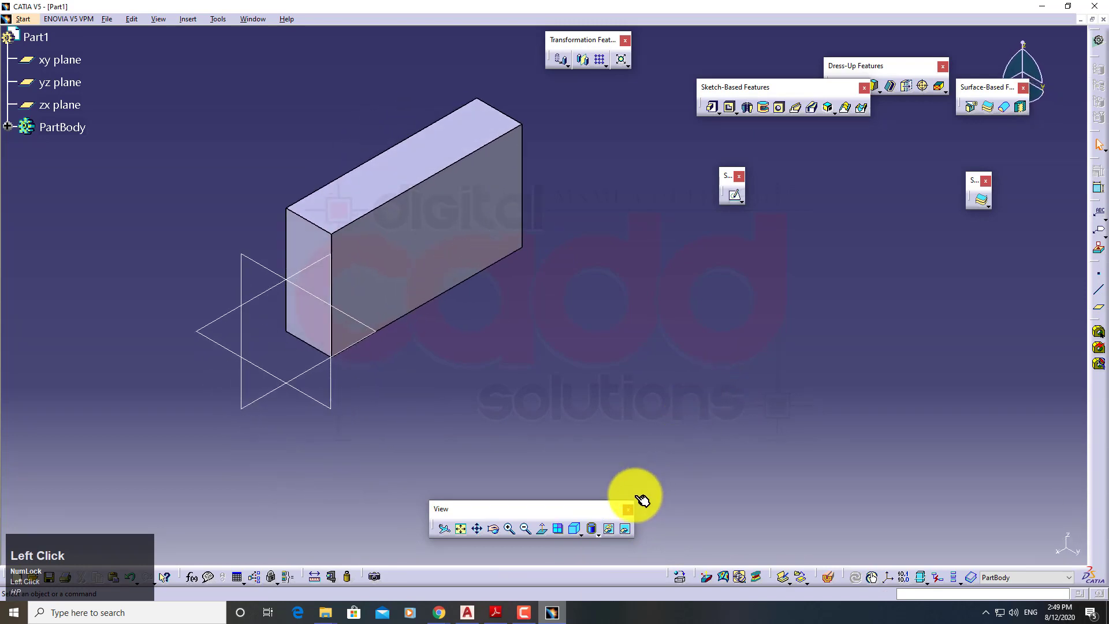
# Step: Display the block in Shading (SHD) mode and look at it more closely
pyautogui.click(598, 531)
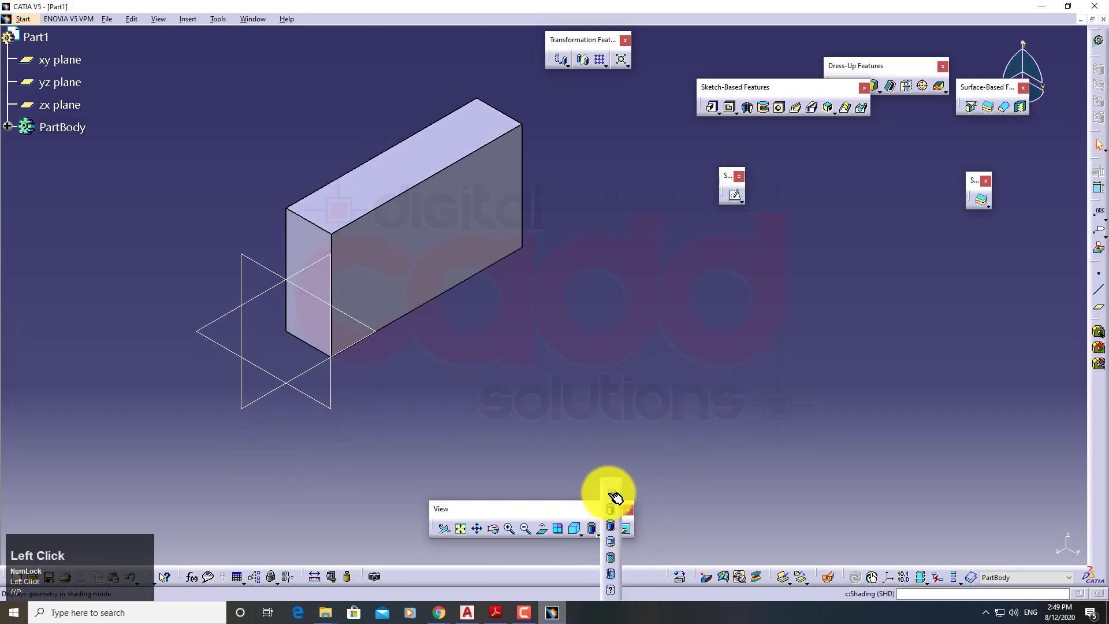
pyautogui.click(613, 495)
pyautogui.moveTo(540, 366)
pyautogui.mouseDown(button='middle')
pyautogui.moveTo(503, 383)
pyautogui.moveTo(519, 336)
pyautogui.moveTo(512, 366)
pyautogui.moveTo(499, 370)
pyautogui.mouseUp(button='middle')
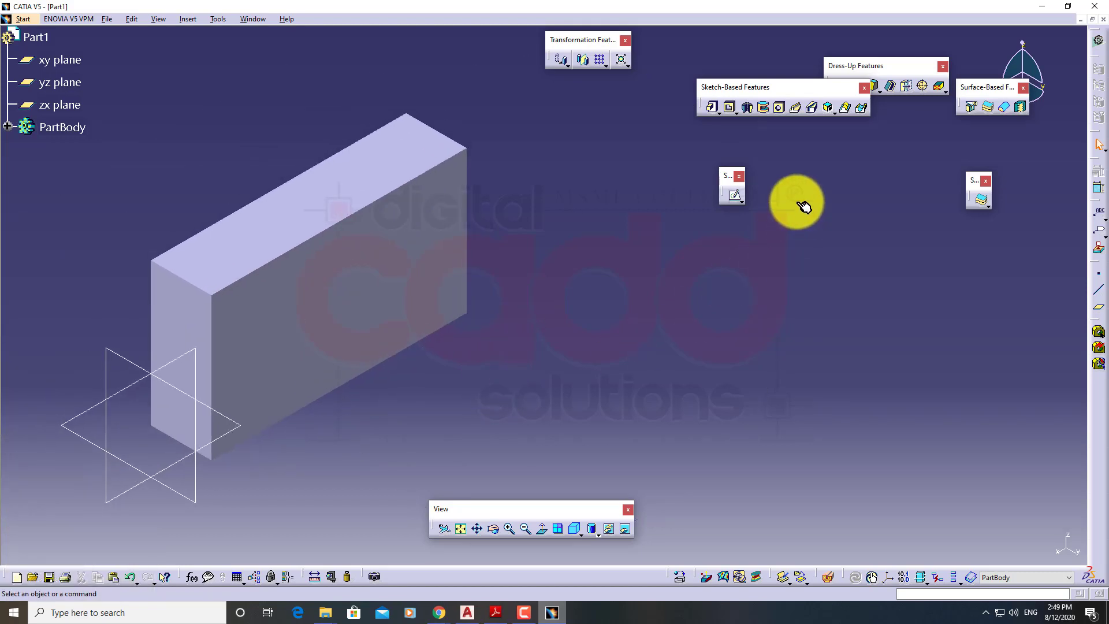
# Step: Move the Sketch-Based Features toolbar clear of Dress-Up Features and apply an Edge Fillet to the block's two short upper edges
pyautogui.moveTo(793, 94); pyautogui.dragTo(795, 182)
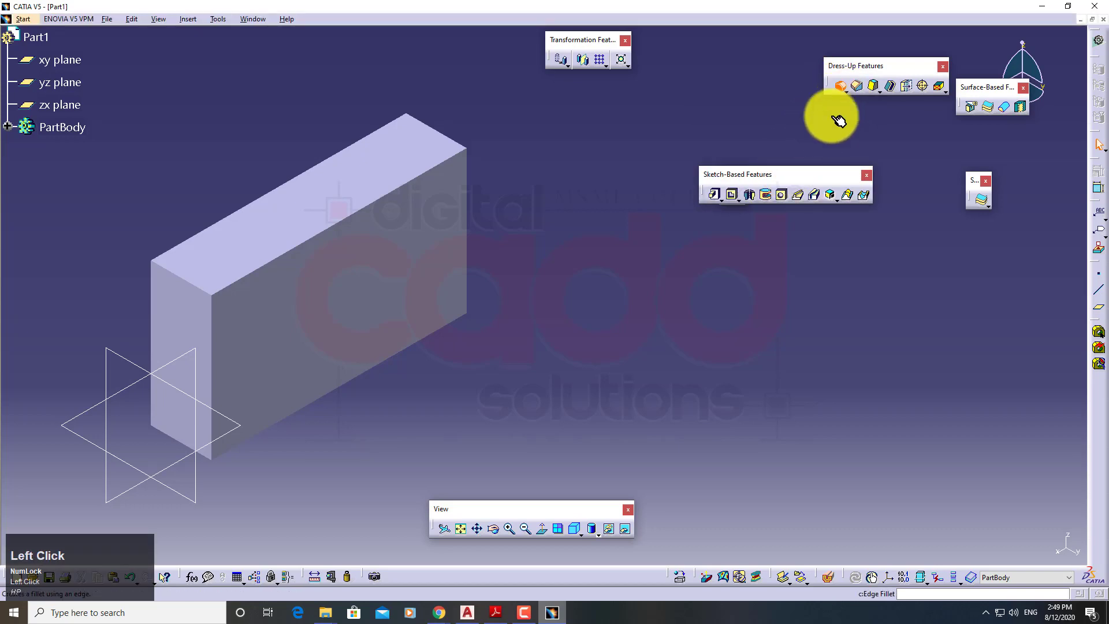
pyautogui.click(208, 291)
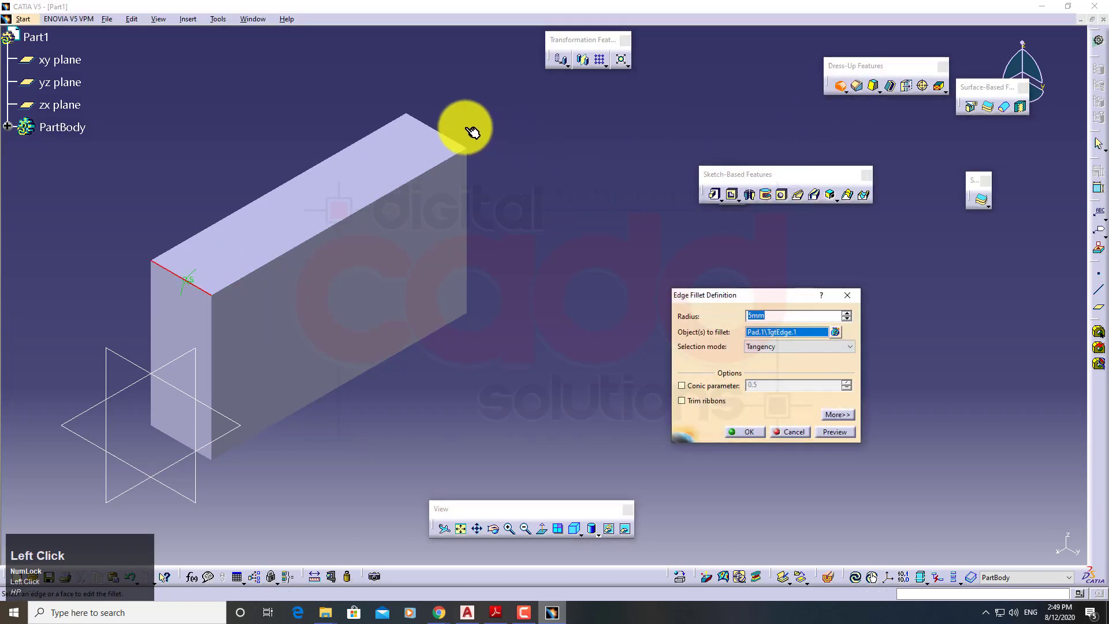
pyautogui.click(449, 137)
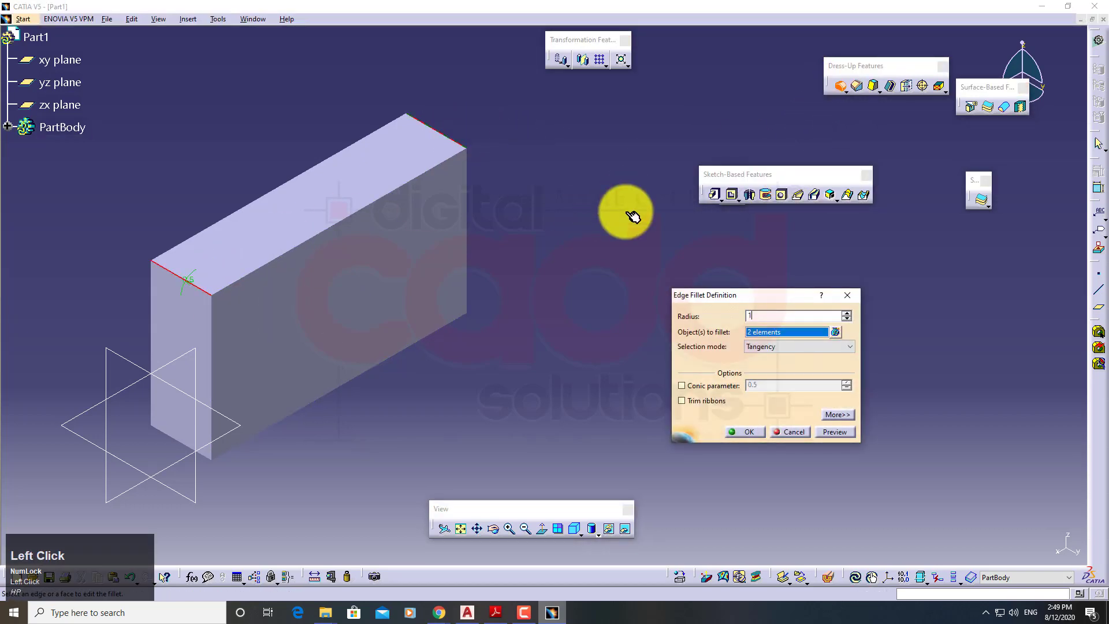
pyautogui.press('Return')
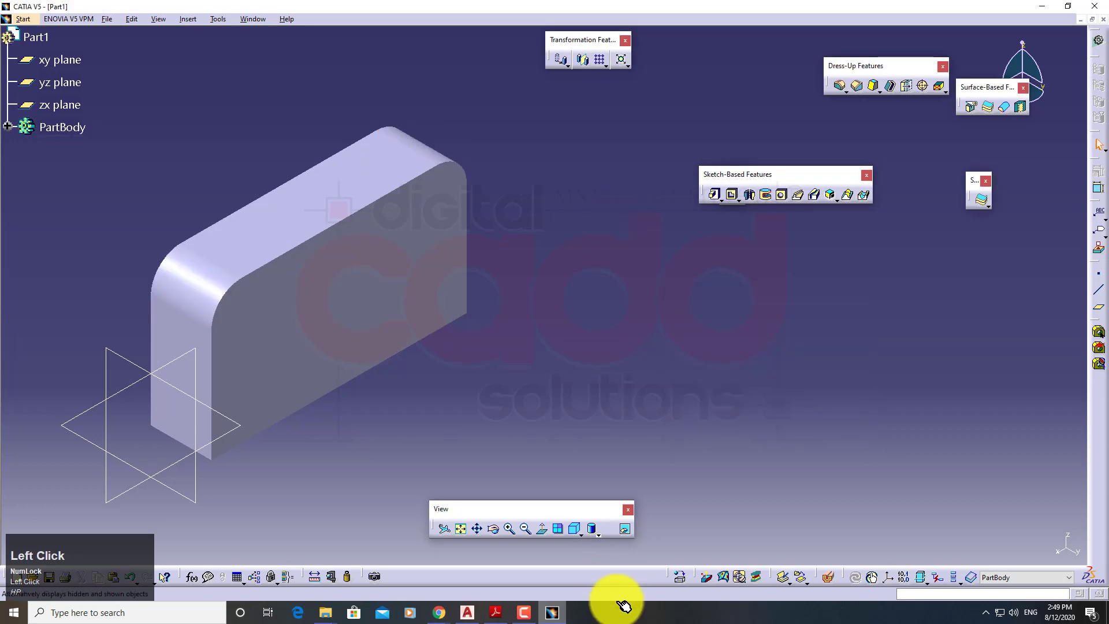
# Step: Display the filleted block in Shading with Edges mode and examine it from another angle
pyautogui.click(599, 534)
pyautogui.click(611, 511)
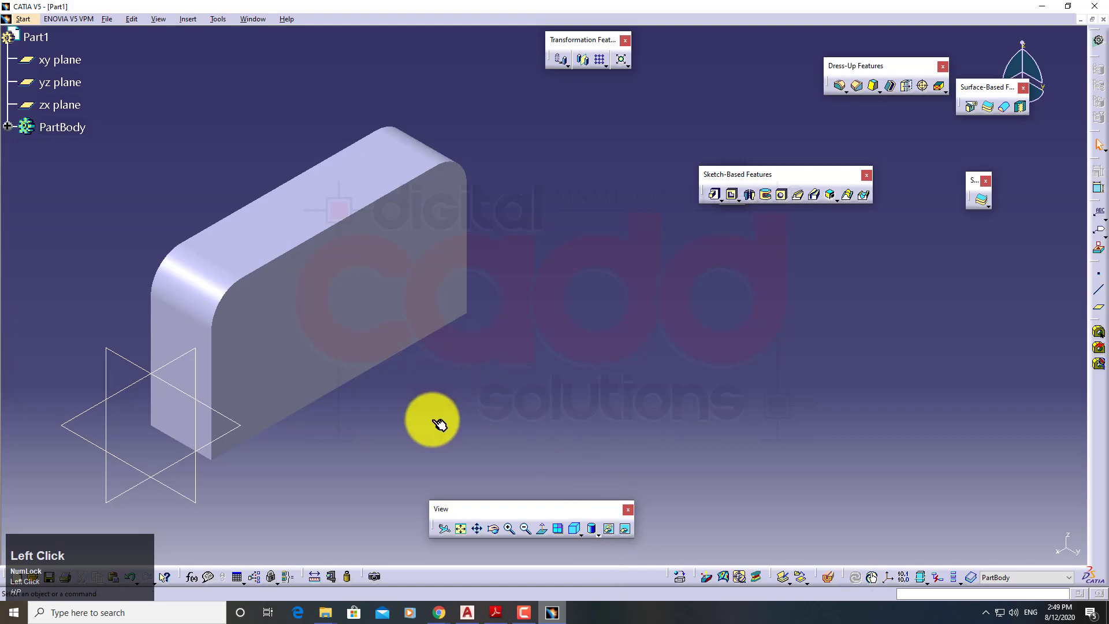
pyautogui.moveTo(434, 438)
pyautogui.mouseDown(button='middle')
pyautogui.moveTo(465, 406)
pyautogui.moveTo(422, 374)
pyautogui.moveTo(317, 354)
pyautogui.moveTo(477, 339)
pyautogui.moveTo(658, 435)
pyautogui.moveTo(657, 406)
pyautogui.moveTo(572, 376)
pyautogui.mouseUp(button='middle')
# Step: Display the part in Shading with Edges without Smooth Edges mode and select smooth fillet edges to examine where they lie
pyautogui.click(604, 533)
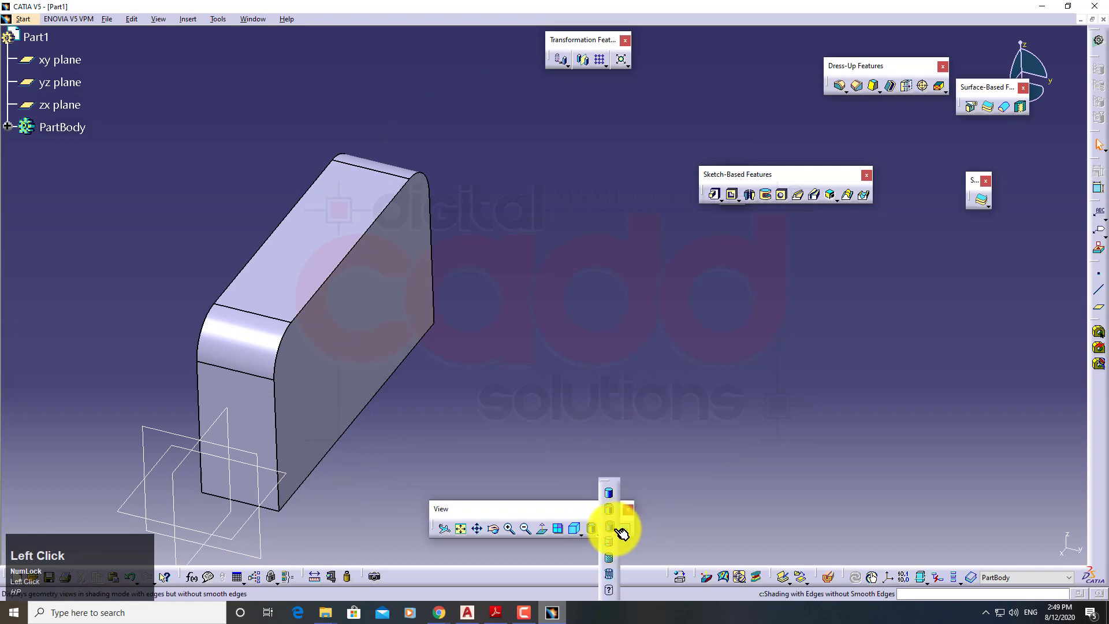
pyautogui.click(621, 531)
pyautogui.moveTo(465, 346); pyautogui.dragTo(427, 341, button='middle')
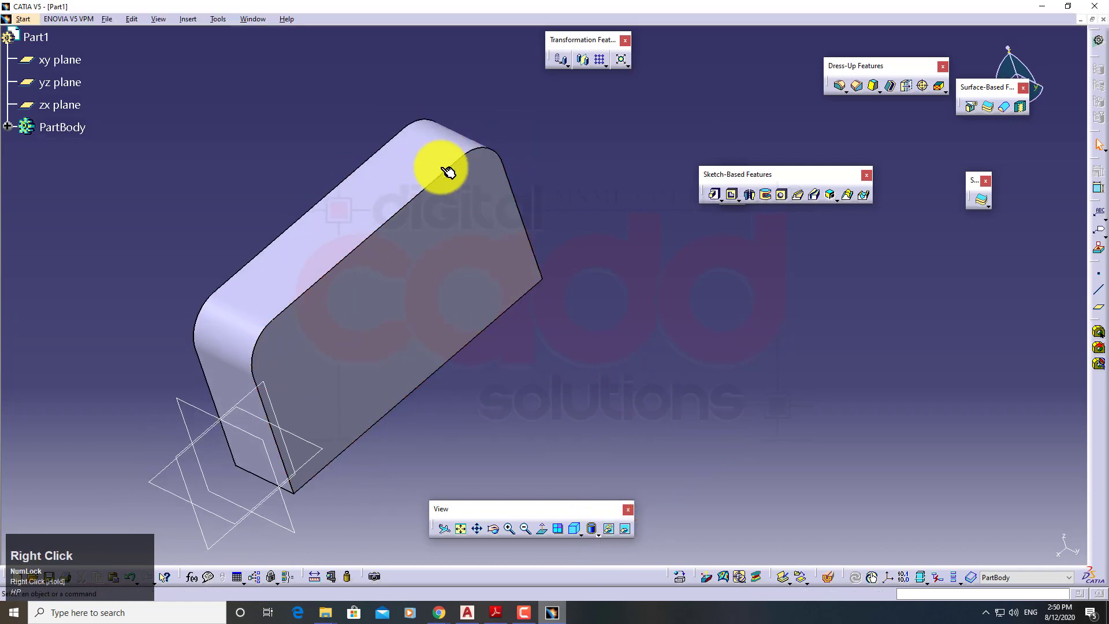
pyautogui.click(249, 308)
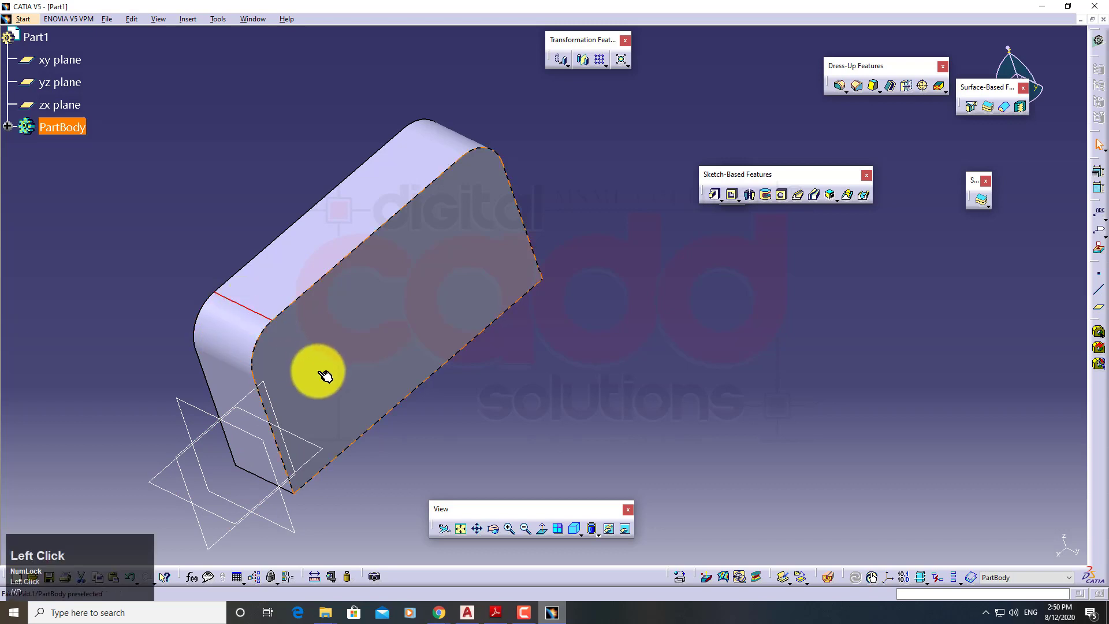
pyautogui.moveTo(267, 393); pyautogui.dragTo(612, 526, button='middle')
# Step: Display the part in Shading with Edges and Hidden Edges mode and return it to the isometric view
pyautogui.click(599, 534)
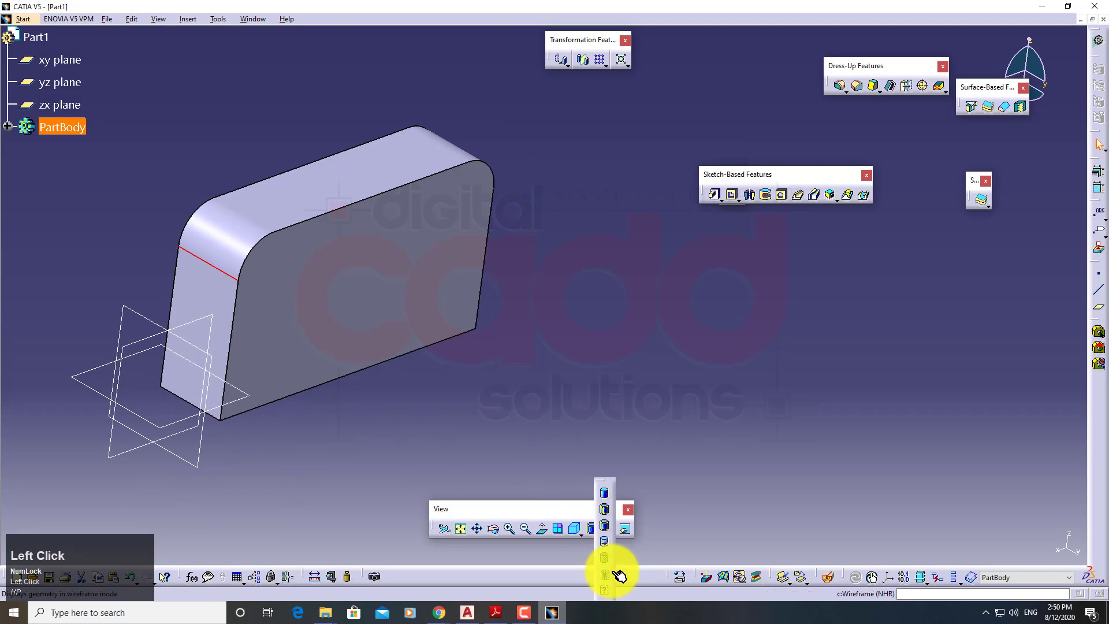
pyautogui.click(606, 544)
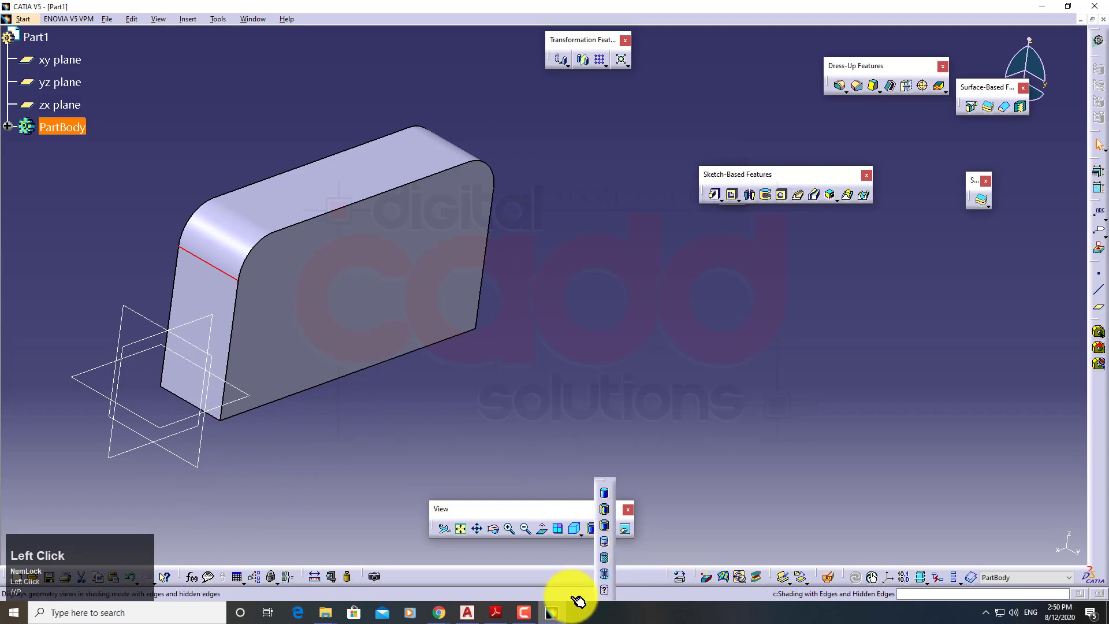
pyautogui.click(577, 530)
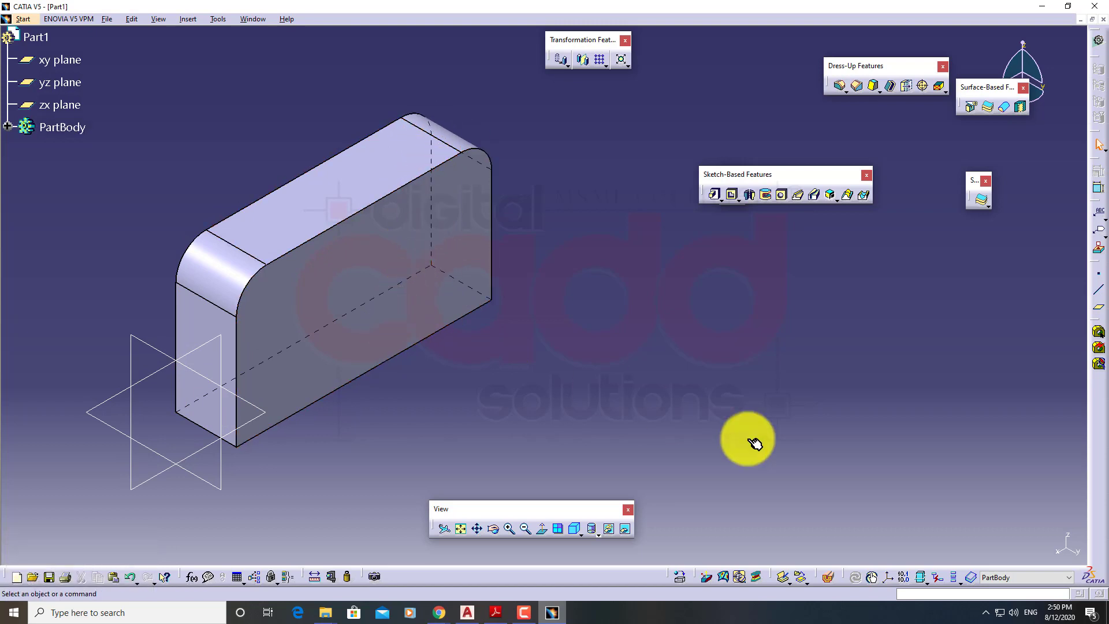
# Step: Float the Apply Material toolbar in the empty area beside the block
pyautogui.click(600, 536)
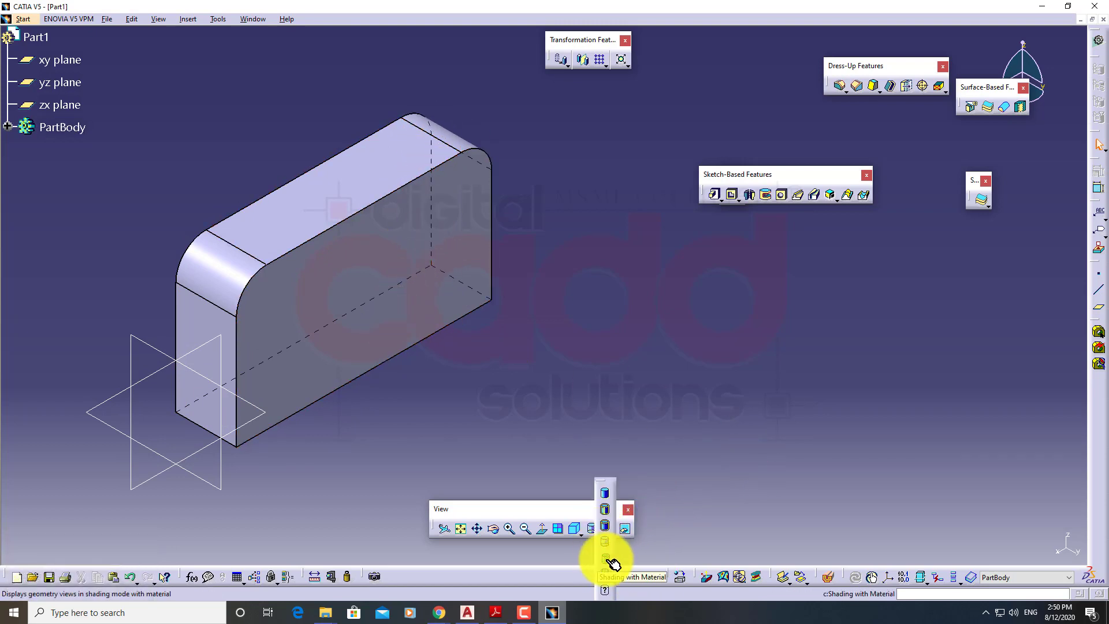
pyautogui.click(641, 316)
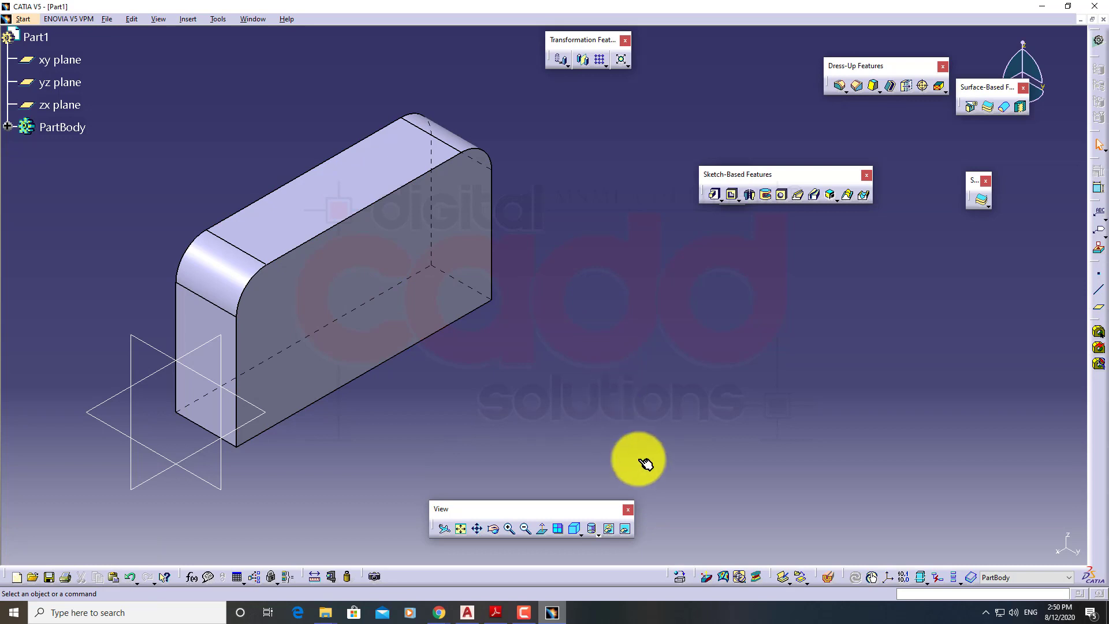
pyautogui.moveTo(673, 577); pyautogui.dragTo(708, 379)
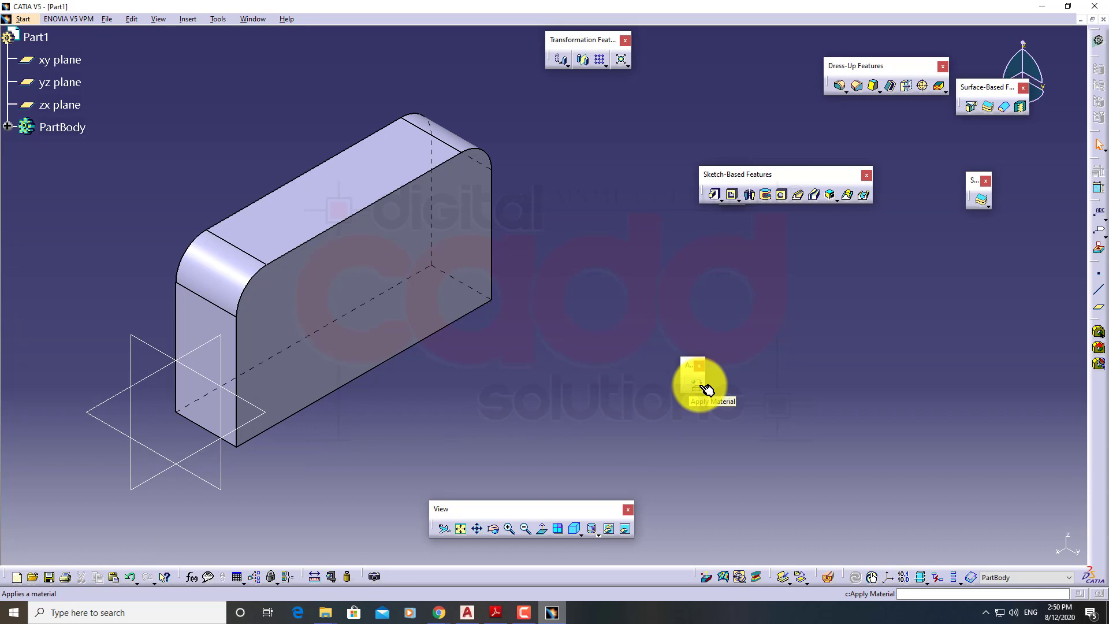
# Step: Apply the DS Dark Green material from the Painting family of the Default Material Catalog to PartBody
pyautogui.click(703, 385)
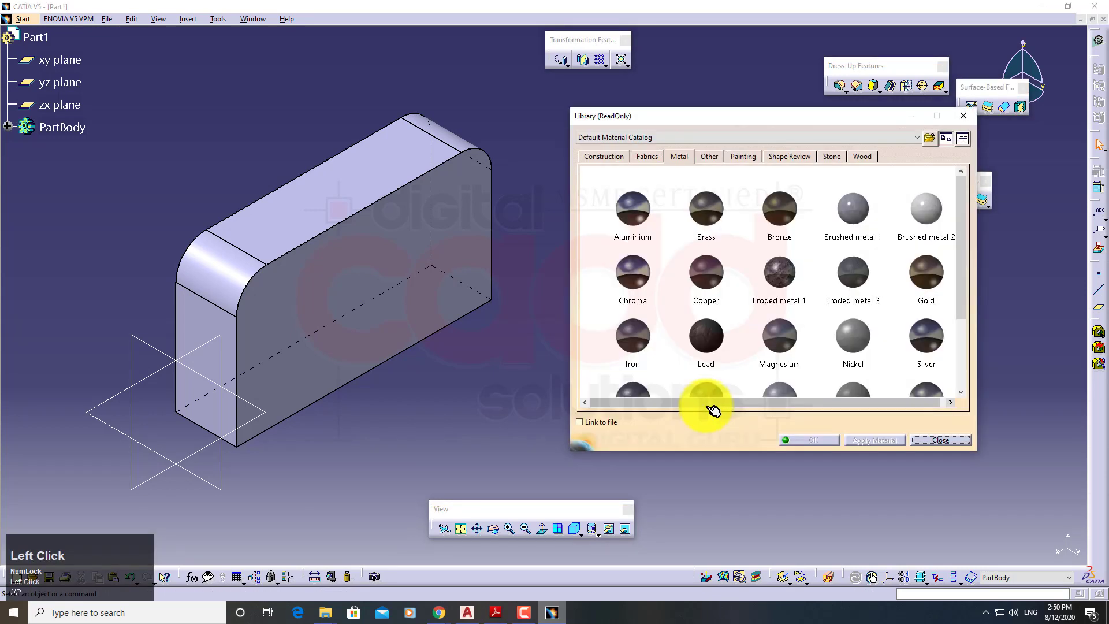
pyautogui.click(686, 161)
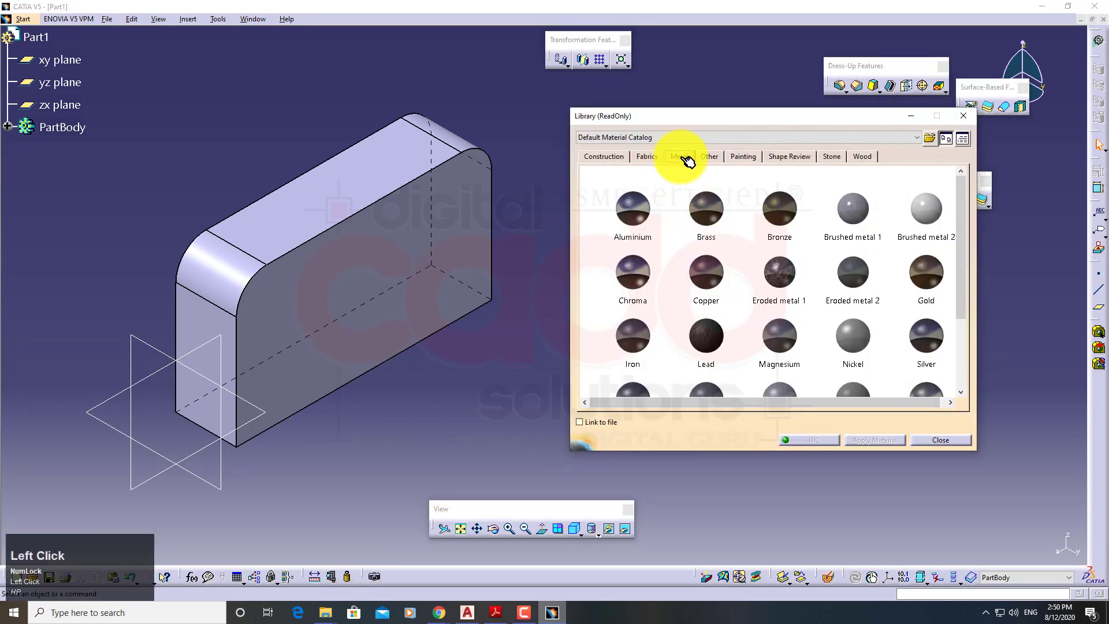
pyautogui.click(743, 158)
pyautogui.click(722, 303)
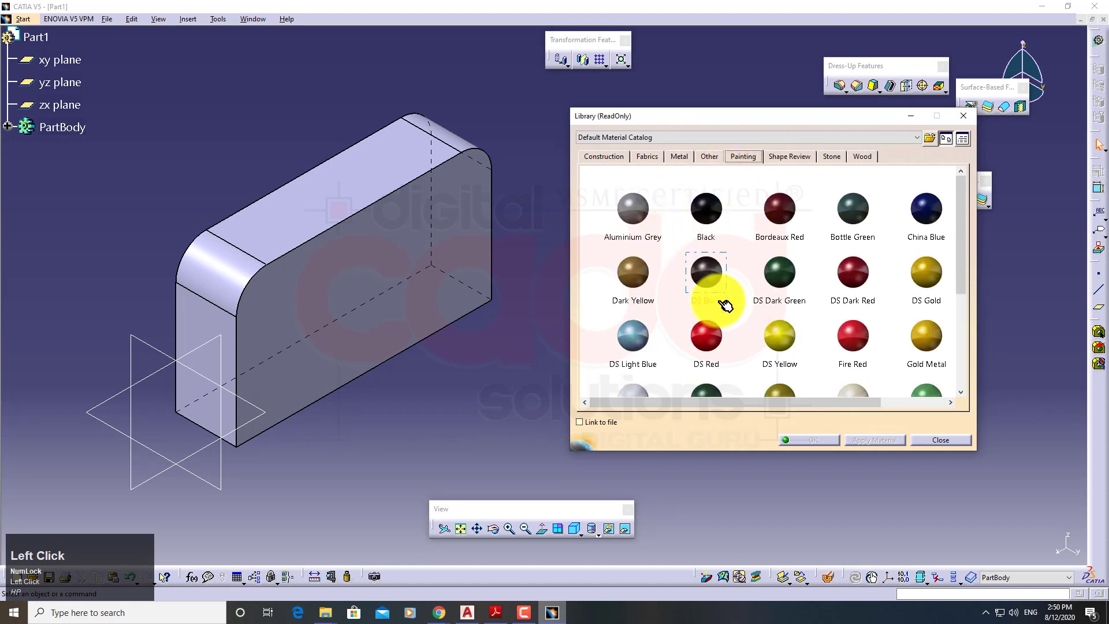
pyautogui.moveTo(781, 276); pyautogui.dragTo(396, 272)
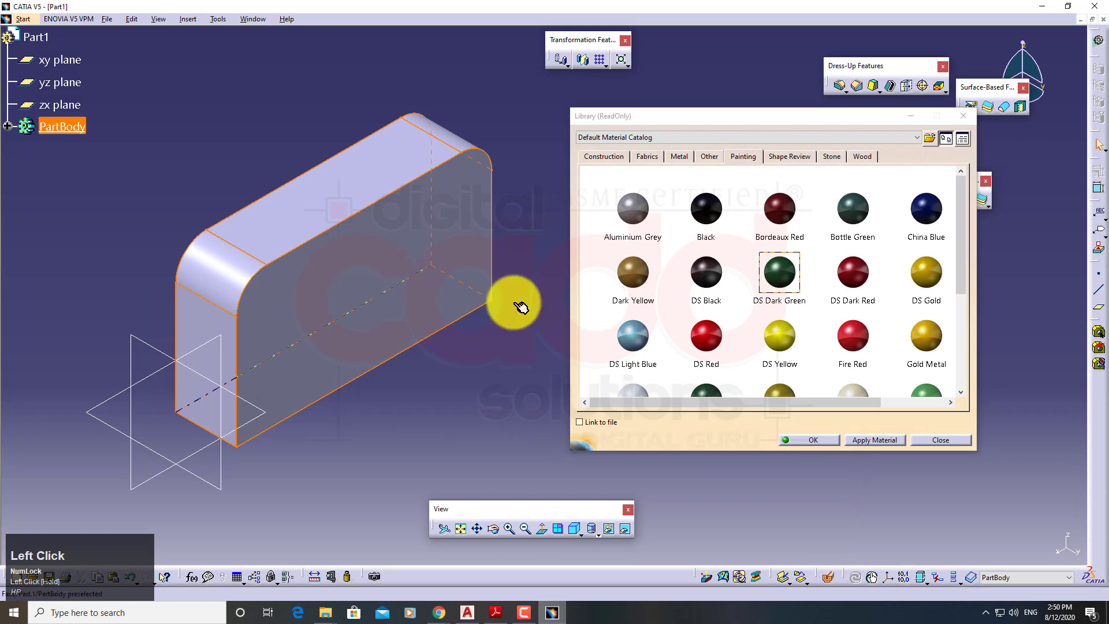
pyautogui.click(874, 441)
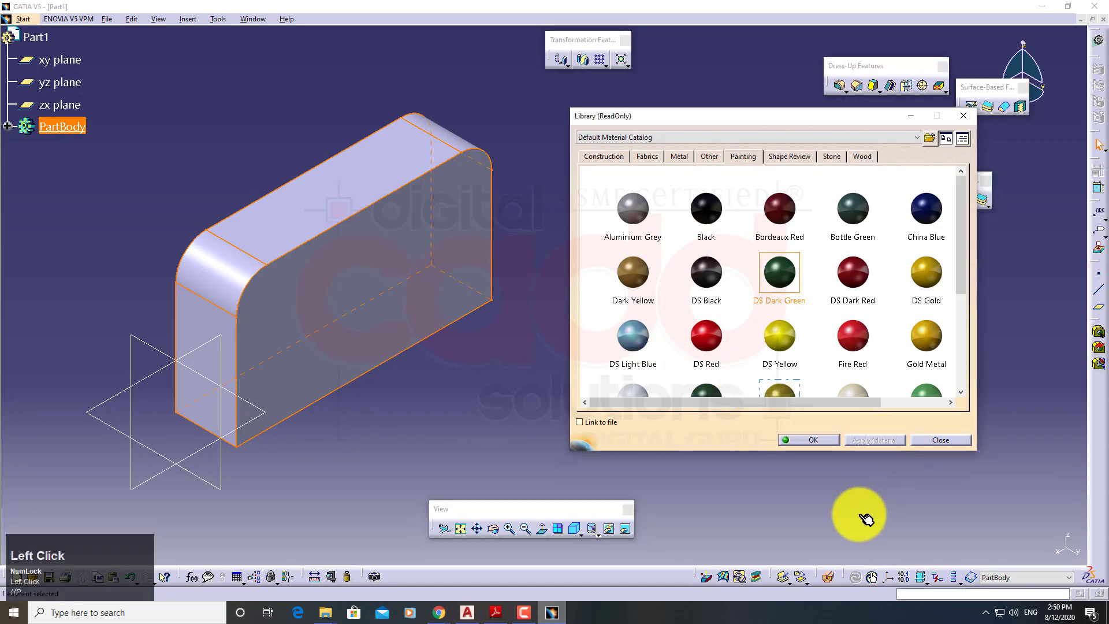
pyautogui.click(809, 440)
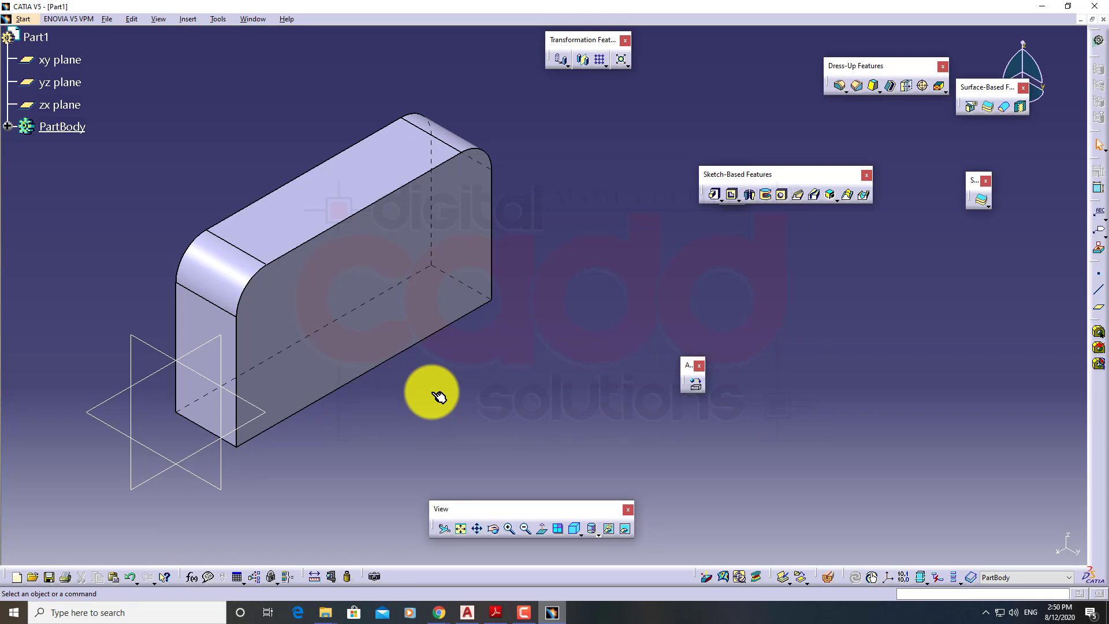
# Step: Expand PartBody in the specification tree and display the block in Shading with Material mode
pyautogui.click(14, 126)
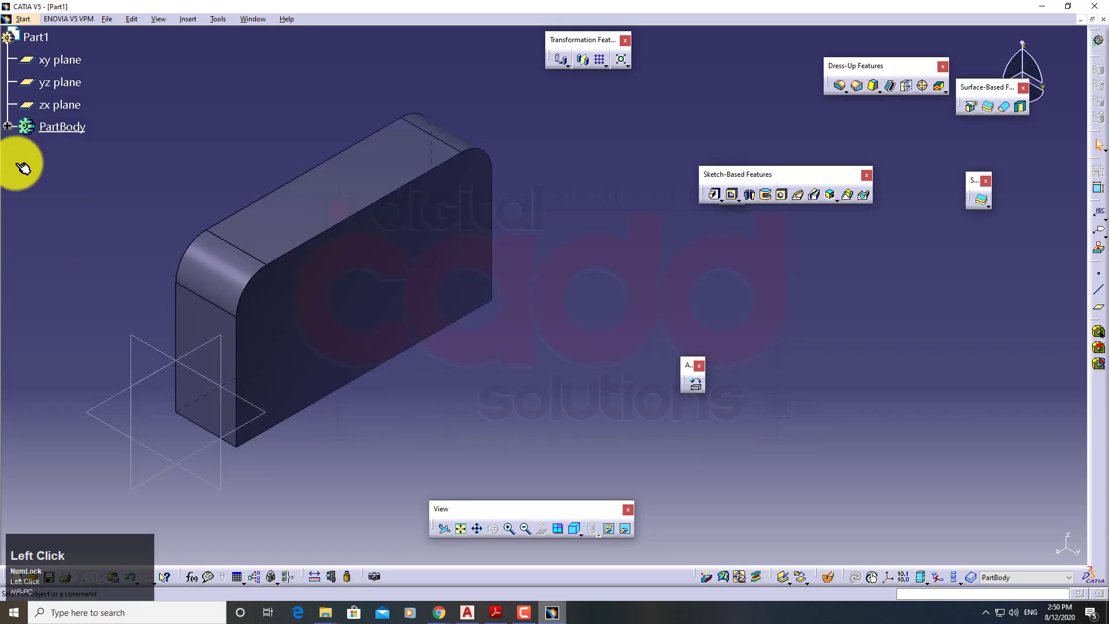
pyautogui.click(10, 105)
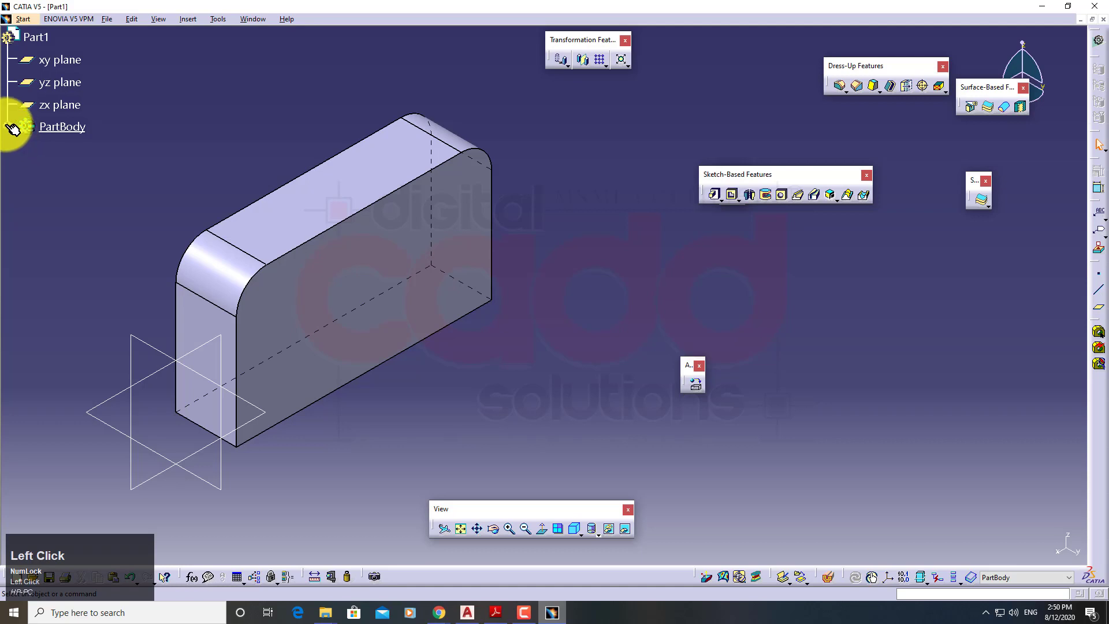
pyautogui.click(10, 126)
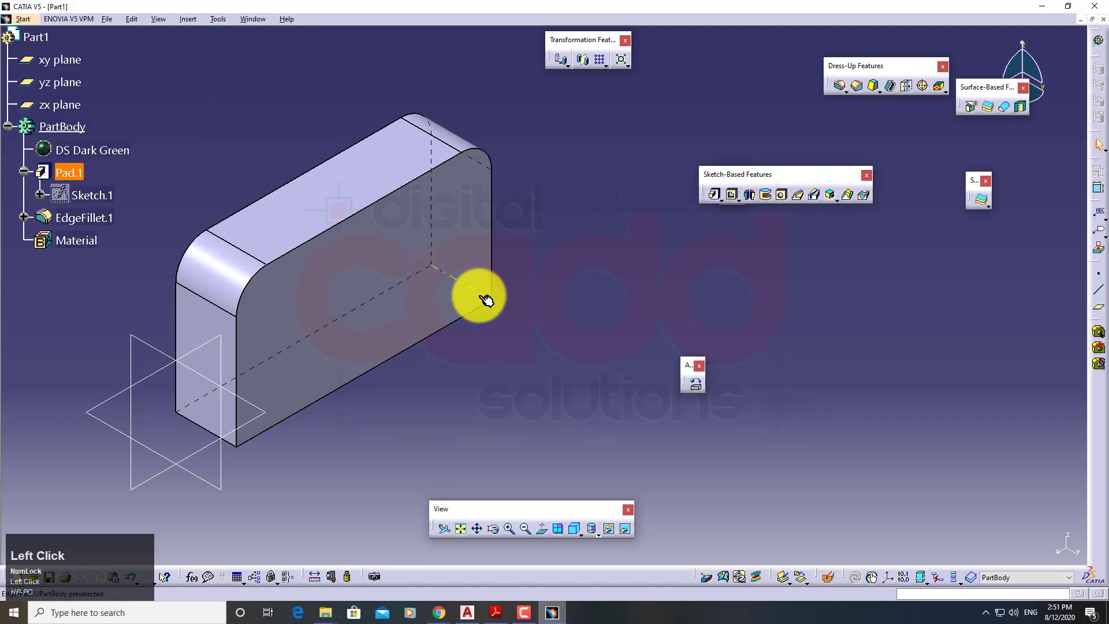
pyautogui.click(603, 535)
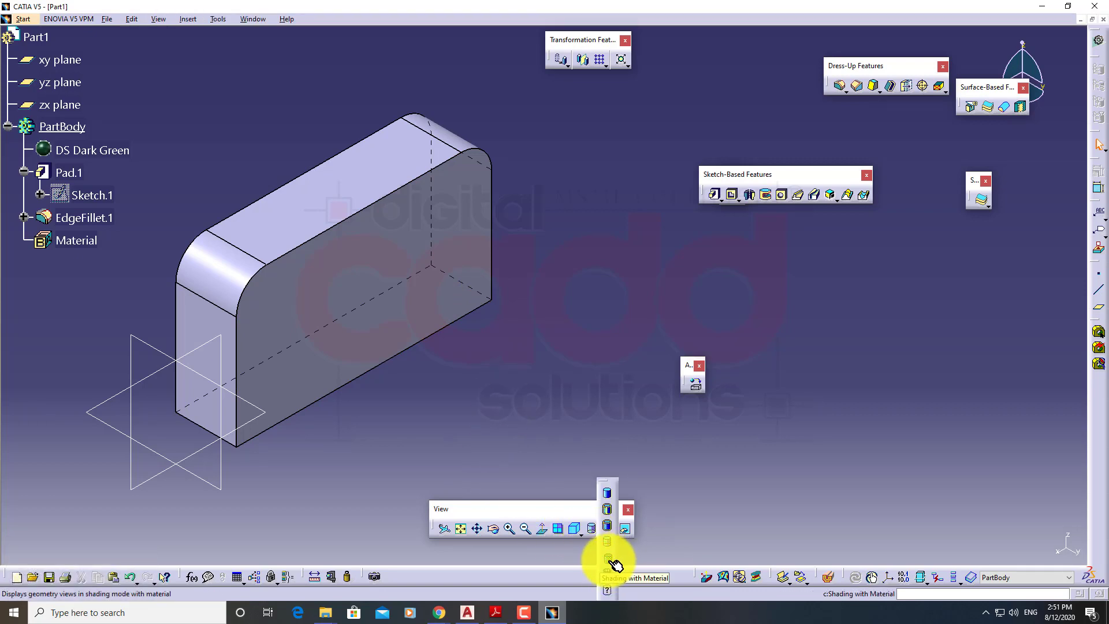
pyautogui.click(614, 563)
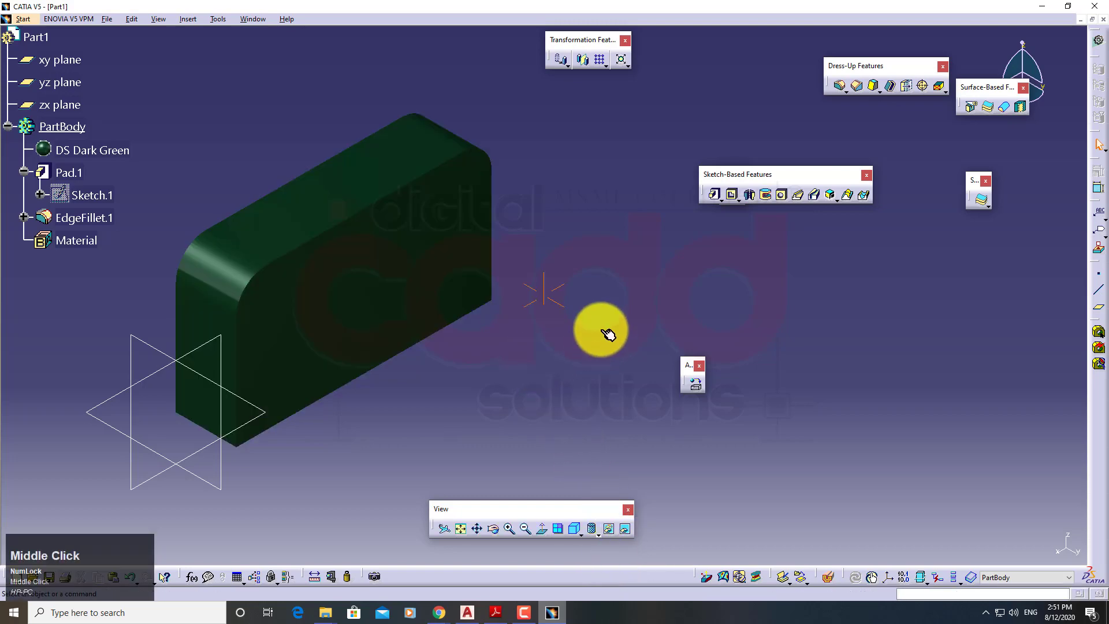
pyautogui.moveTo(604, 329)
pyautogui.mouseDown(button='middle')
pyautogui.moveTo(416, 264)
pyautogui.moveTo(391, 223)
pyautogui.moveTo(574, 304)
pyautogui.moveTo(809, 317)
pyautogui.moveTo(658, 312)
pyautogui.moveTo(576, 364)
pyautogui.mouseUp(button='middle')
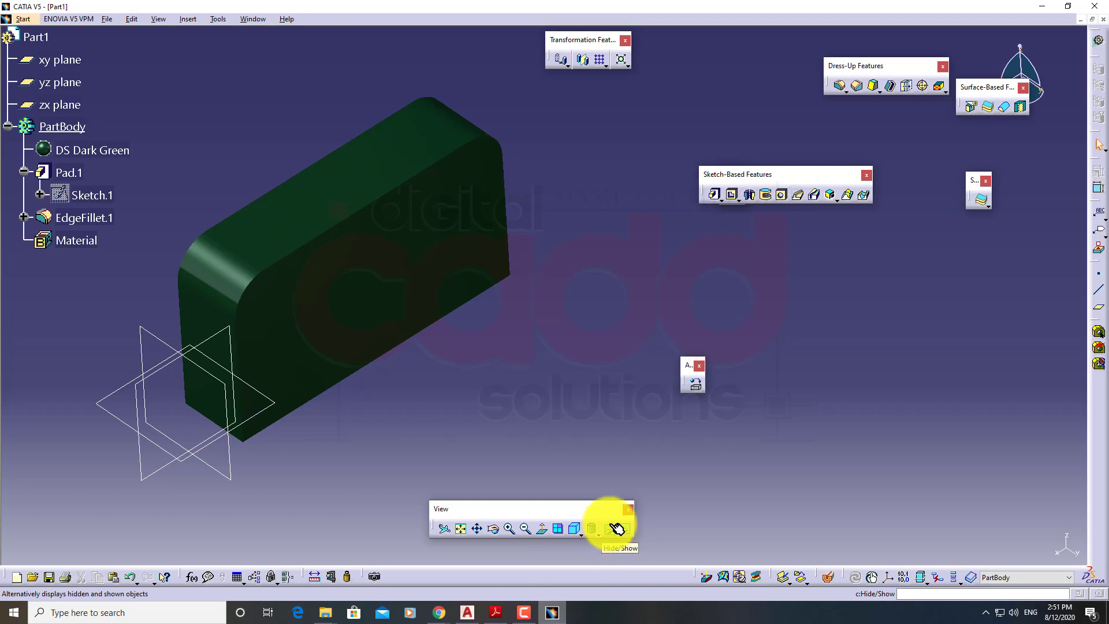
# Step: Return the part to the isometric view and hide the filleted block with Hide/Show
pyautogui.click(586, 534)
pyautogui.moveTo(441, 397)
pyautogui.mouseDown(button='middle')
pyautogui.moveTo(495, 378)
pyautogui.moveTo(495, 401)
pyautogui.moveTo(531, 399)
pyautogui.mouseUp(button='middle')
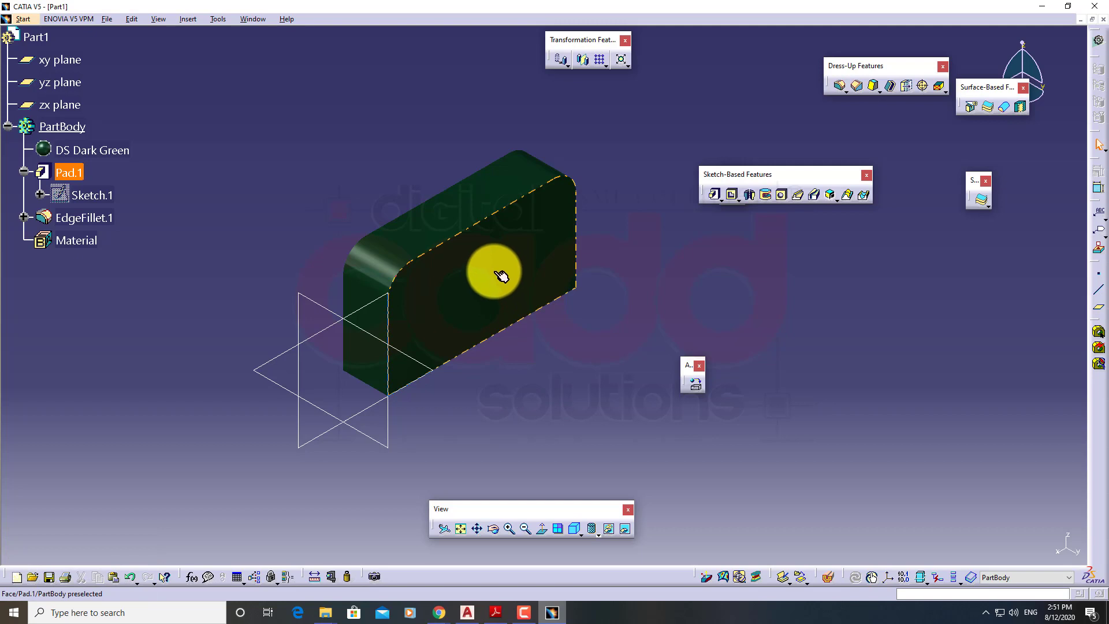
pyautogui.click(495, 258)
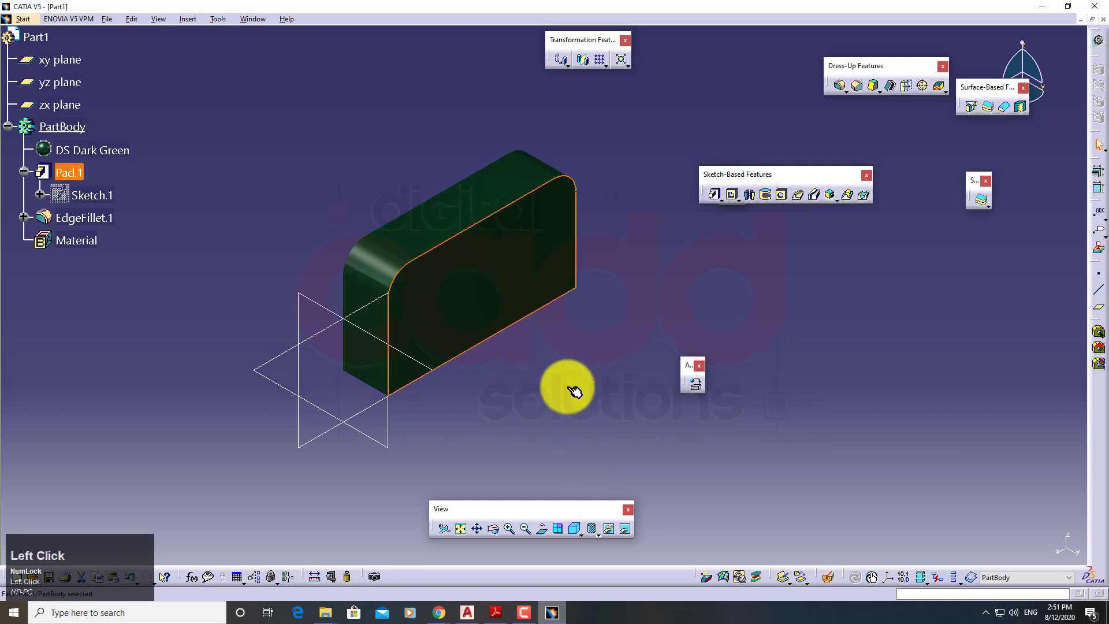
pyautogui.click(626, 530)
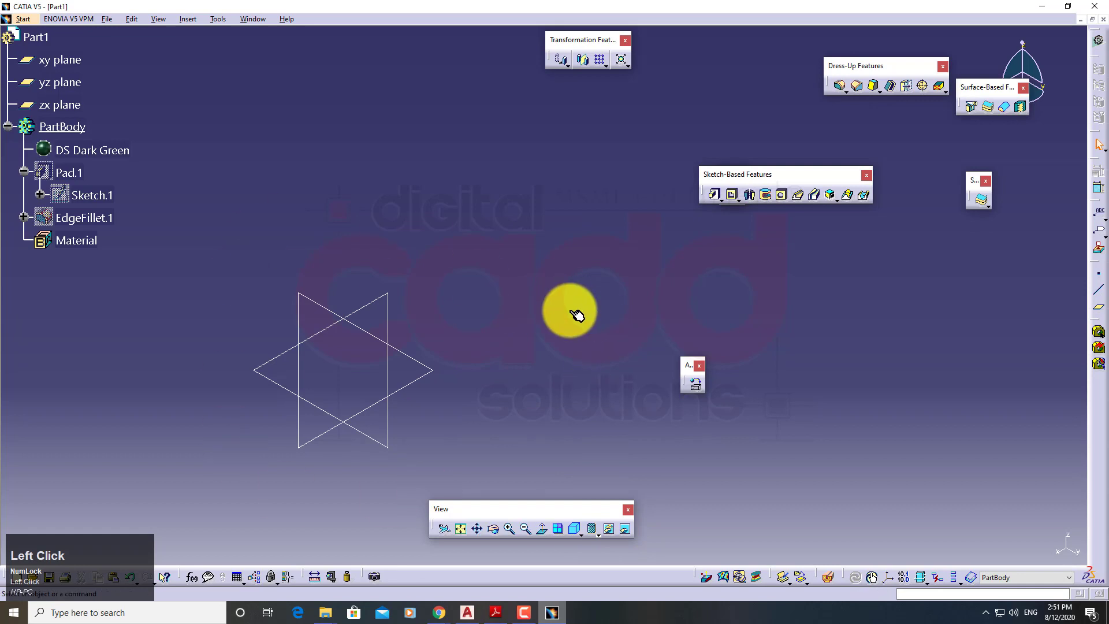
pyautogui.moveTo(549, 314)
pyautogui.mouseDown(button='middle')
pyautogui.moveTo(569, 310)
pyautogui.moveTo(601, 272)
pyautogui.mouseUp(button='middle')
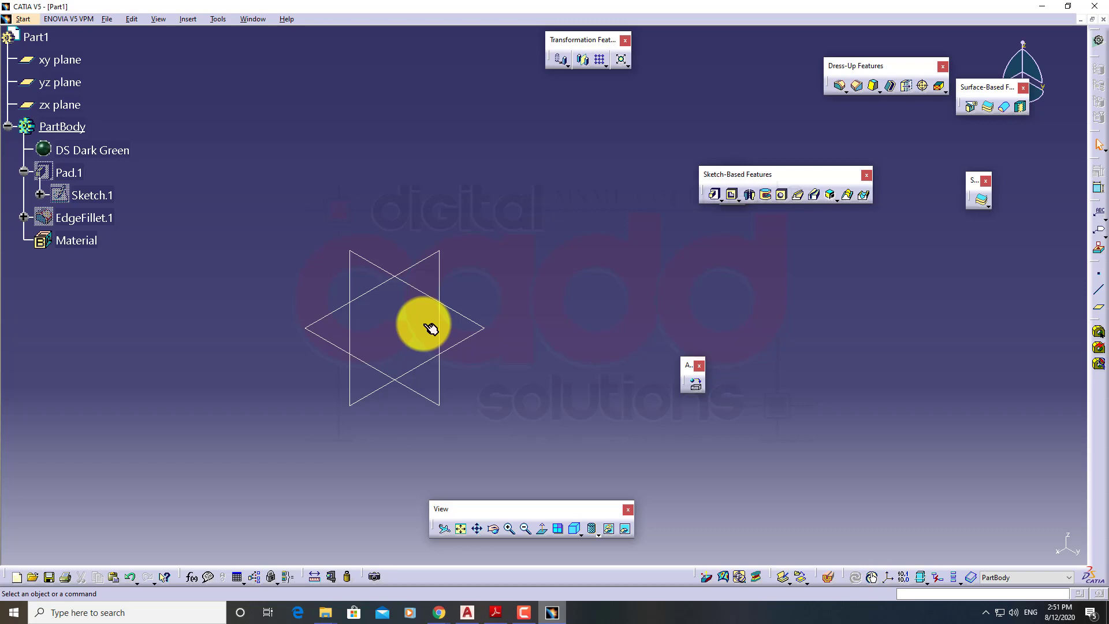
# Step: Swap to the hidden space, transfer the filleted block back to the visible space and swap back to it
pyautogui.click(633, 532)
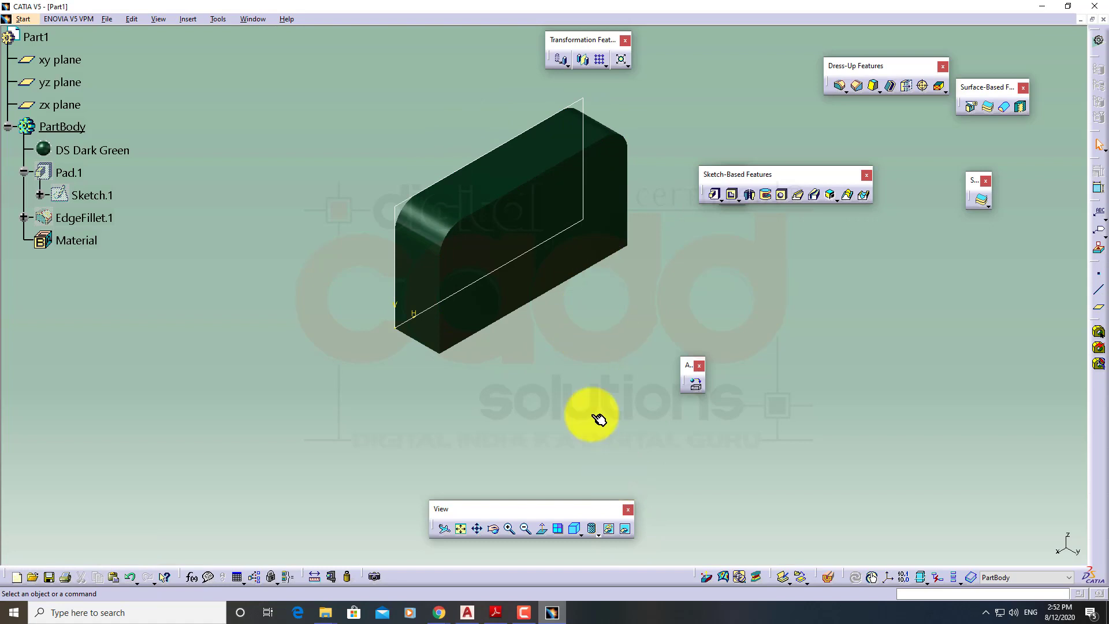
pyautogui.click(616, 213)
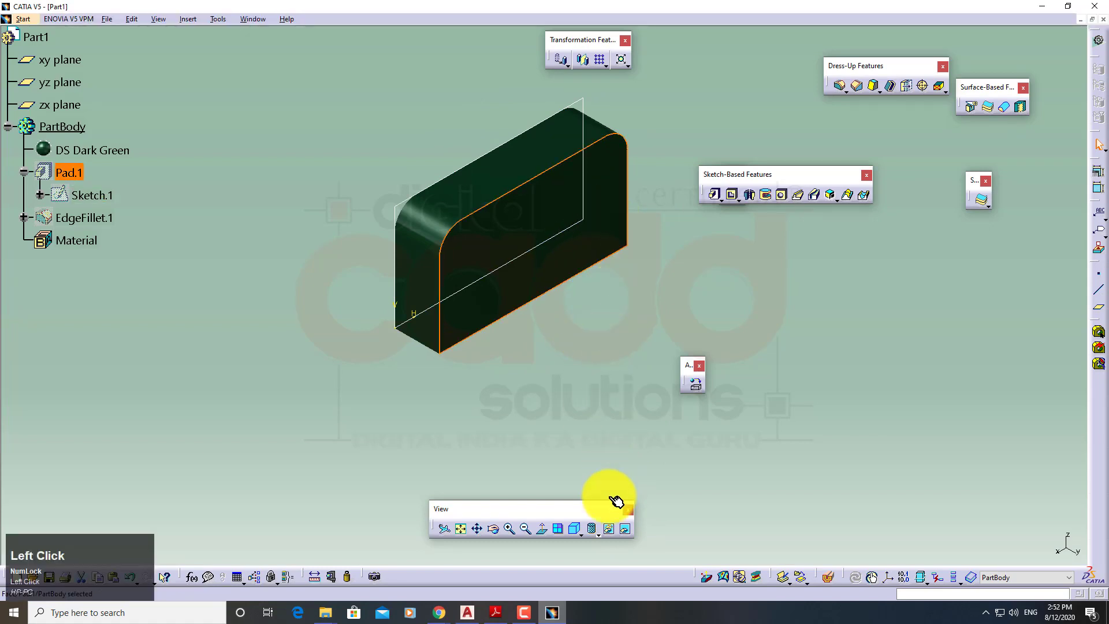
pyautogui.click(619, 528)
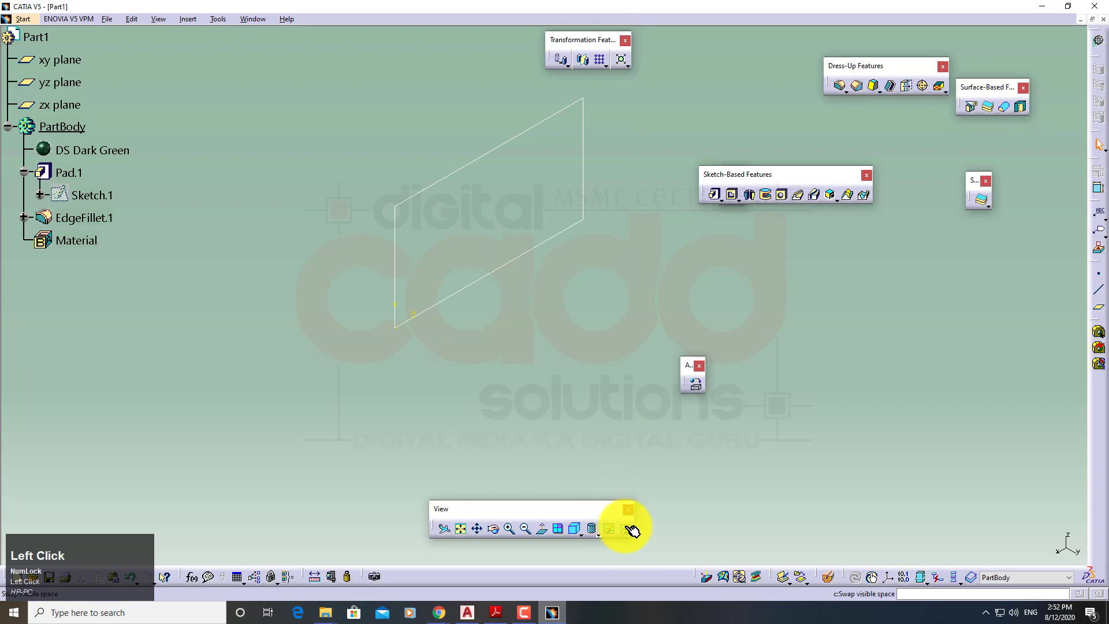
pyautogui.click(630, 529)
pyautogui.middleClick(627, 274)
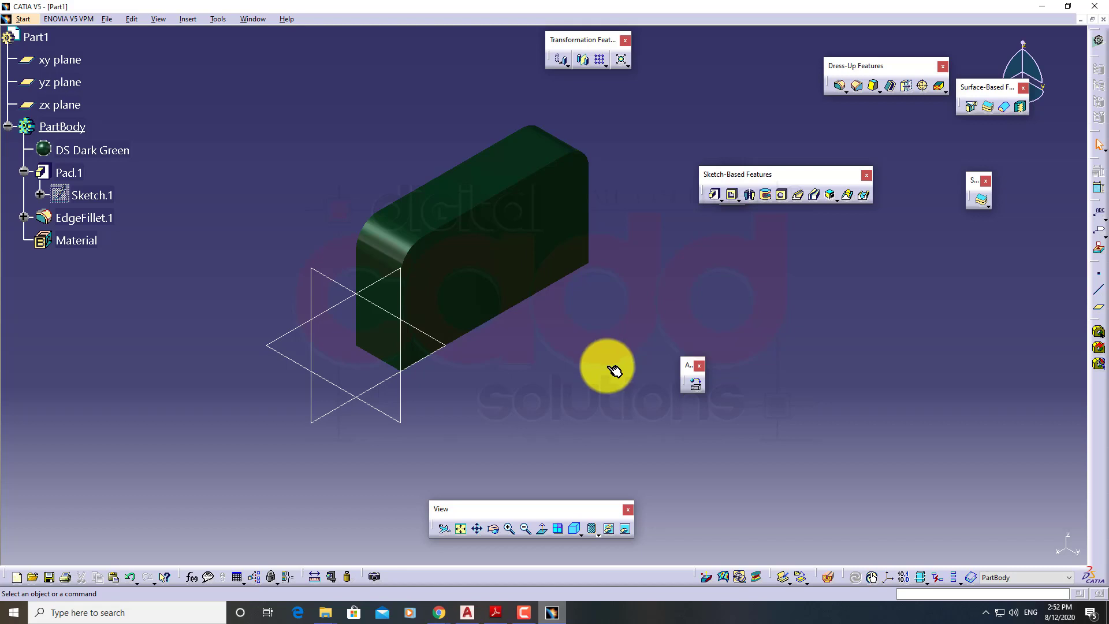
# Step: Hide the filleted block once more, restore it from the hidden space and return to the visible space
pyautogui.click(532, 242)
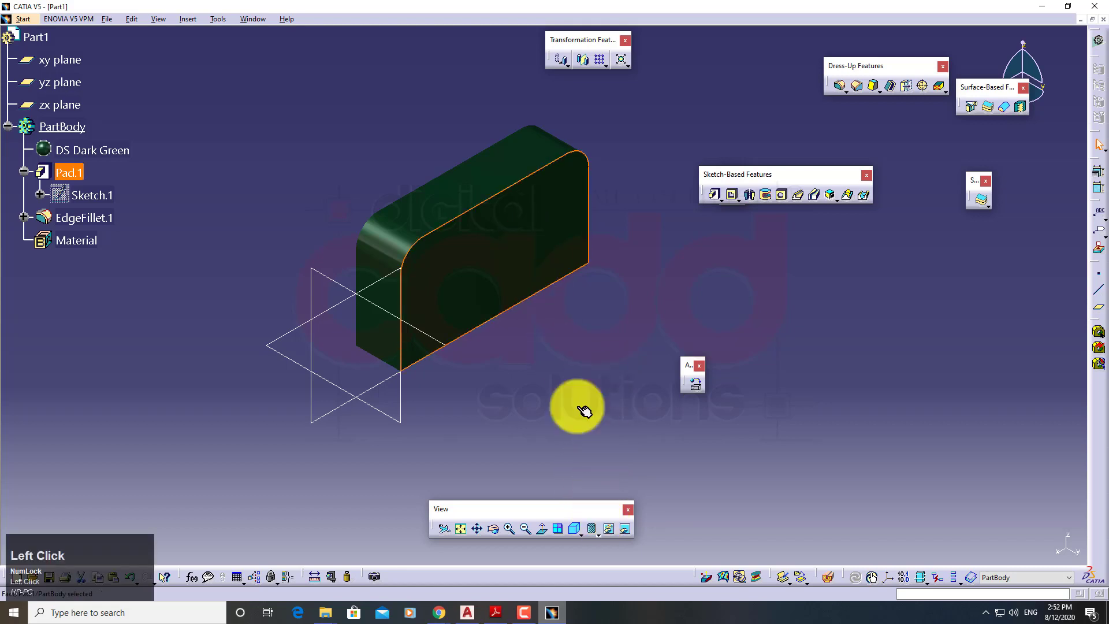
pyautogui.click(615, 527)
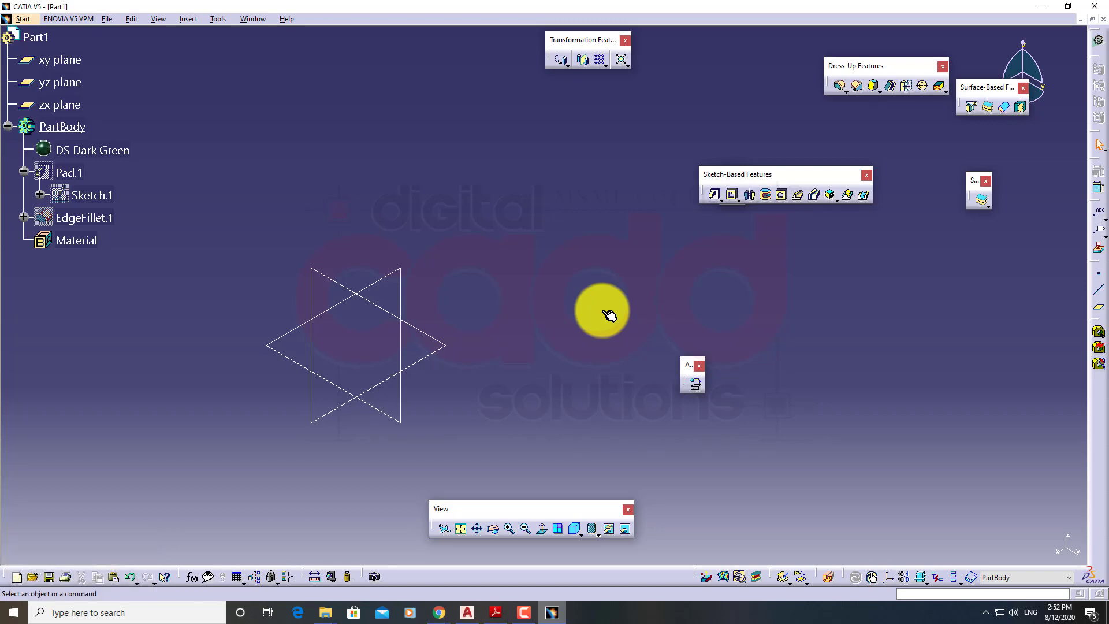
pyautogui.click(627, 530)
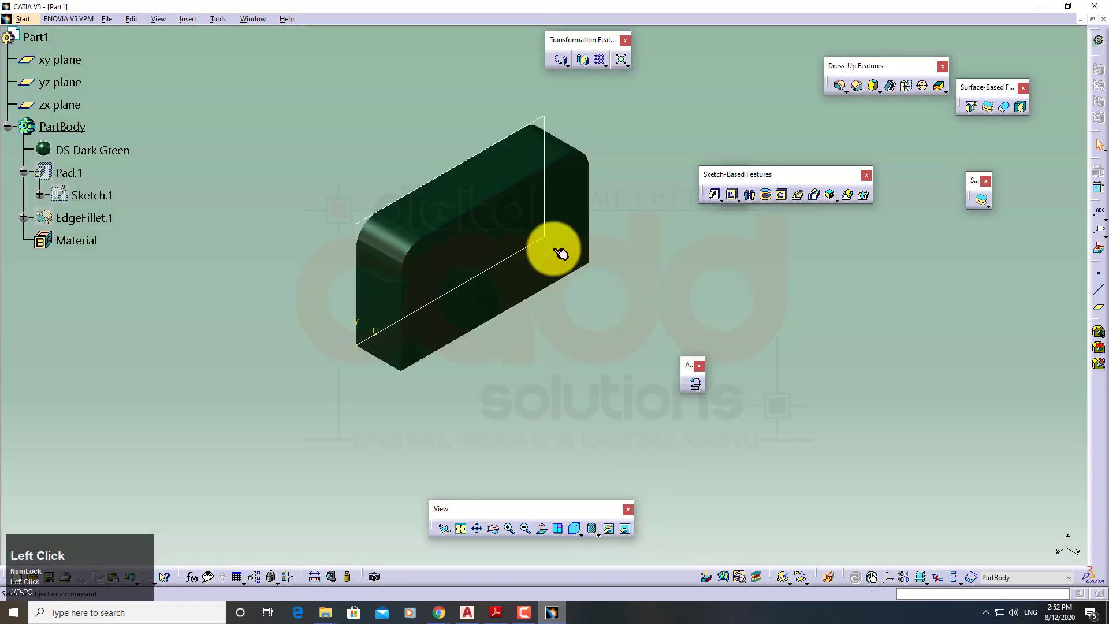
pyautogui.click(493, 226)
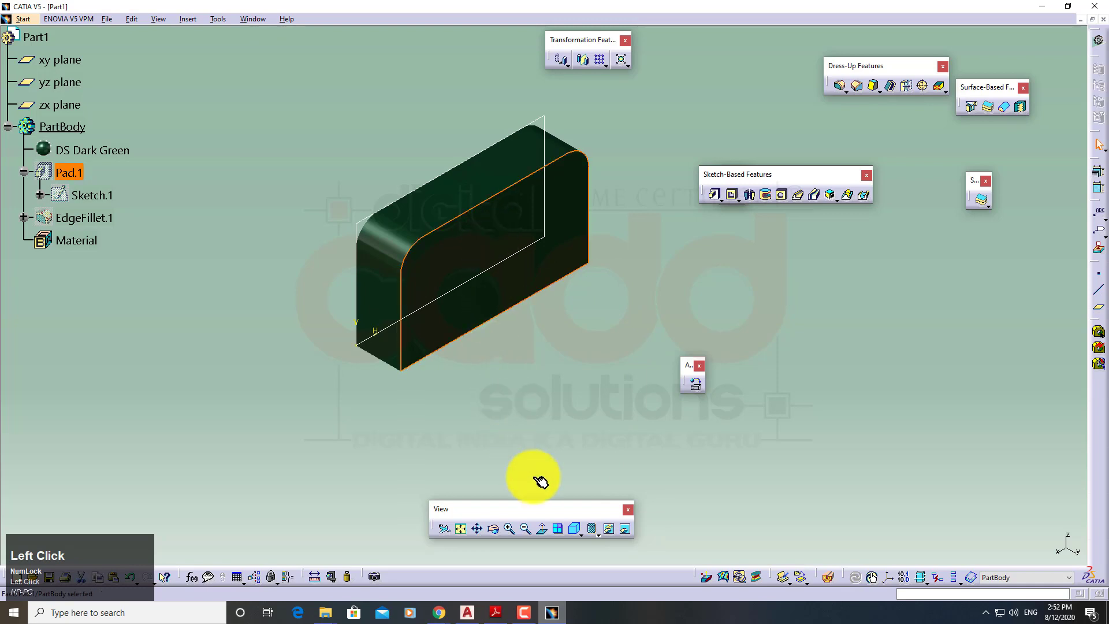
pyautogui.click(600, 530)
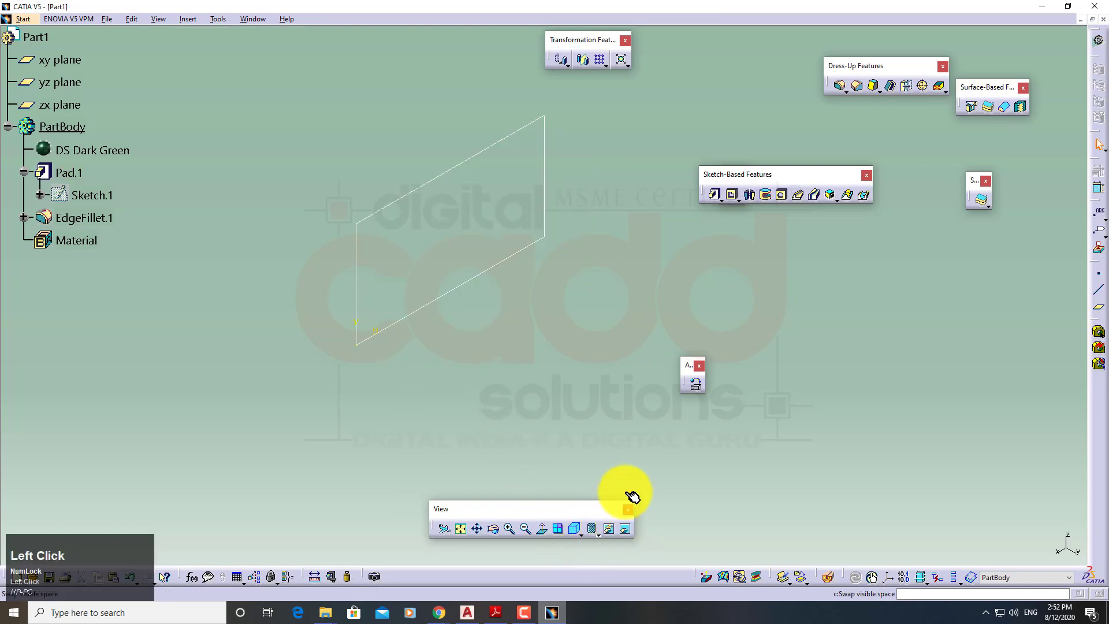
pyautogui.click(634, 529)
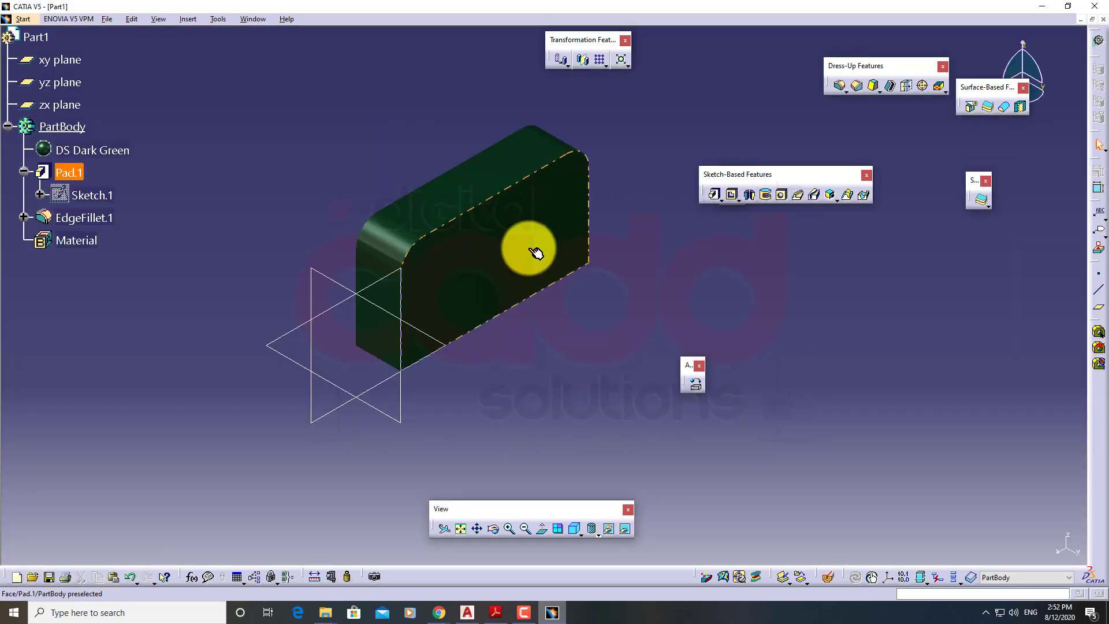
# Step: Put the floating View toolbar back in its docked place
pyautogui.moveTo(544, 319); pyautogui.dragTo(635, 488, button='right')
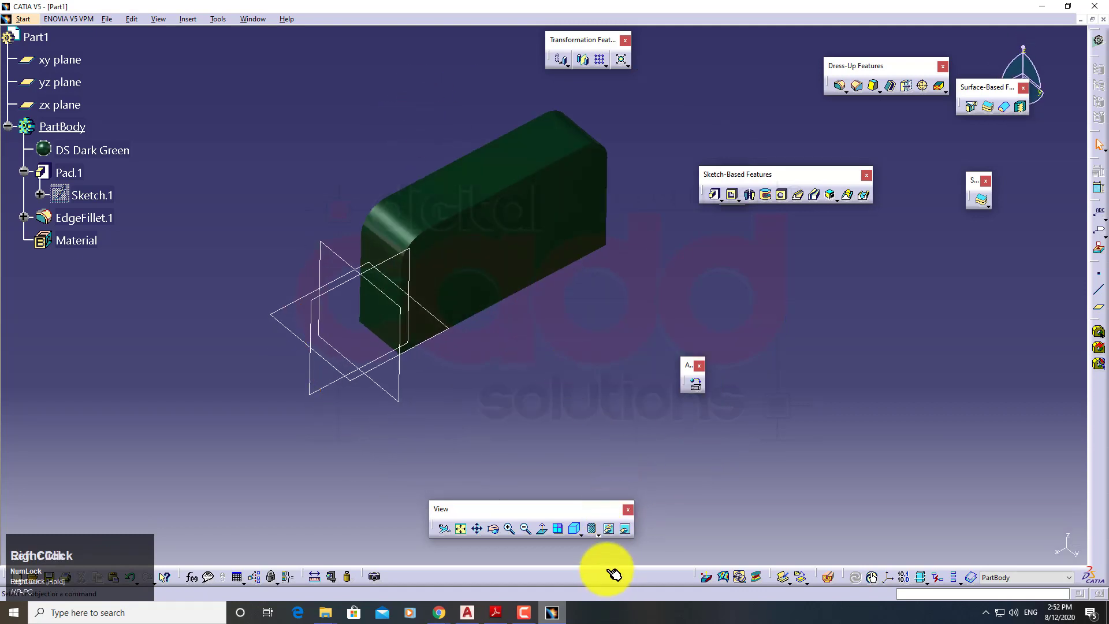
pyautogui.click(628, 510)
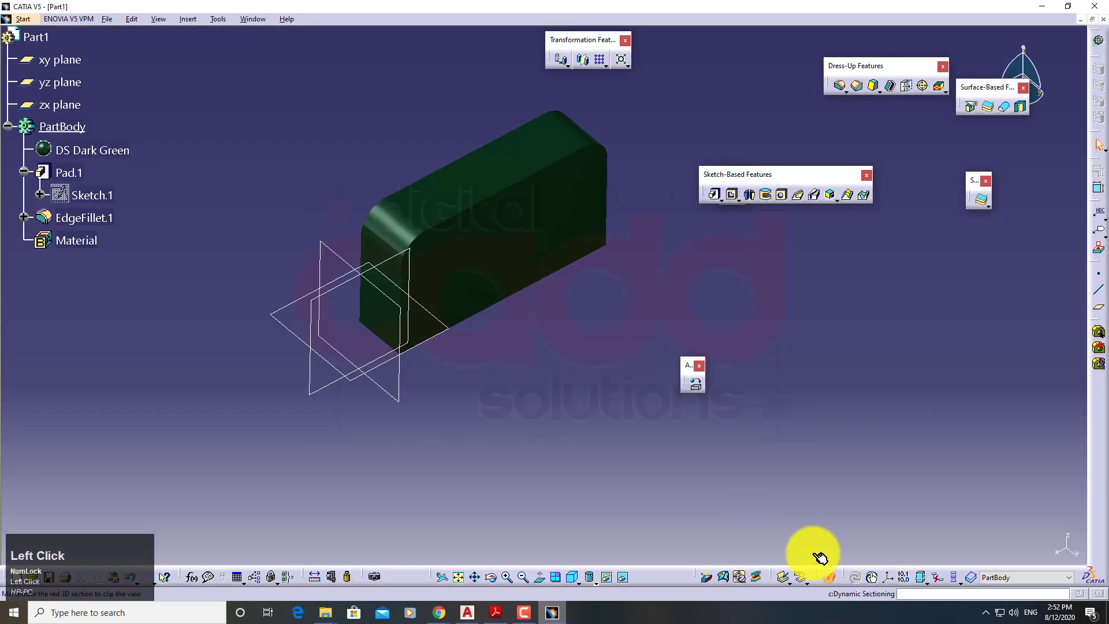
# Step: Examine the block's interior with Dynamic Sectioning by shifting and reorienting the section plane, and turn the sectioning off
pyautogui.moveTo(371, 296); pyautogui.dragTo(459, 265)
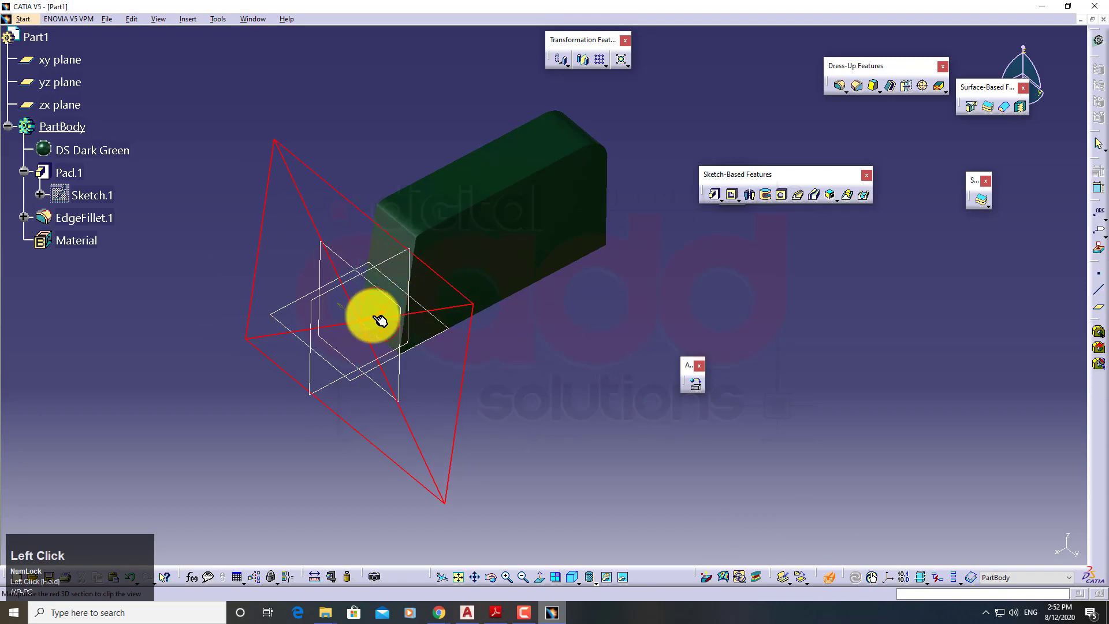
pyautogui.moveTo(384, 316); pyautogui.dragTo(492, 454)
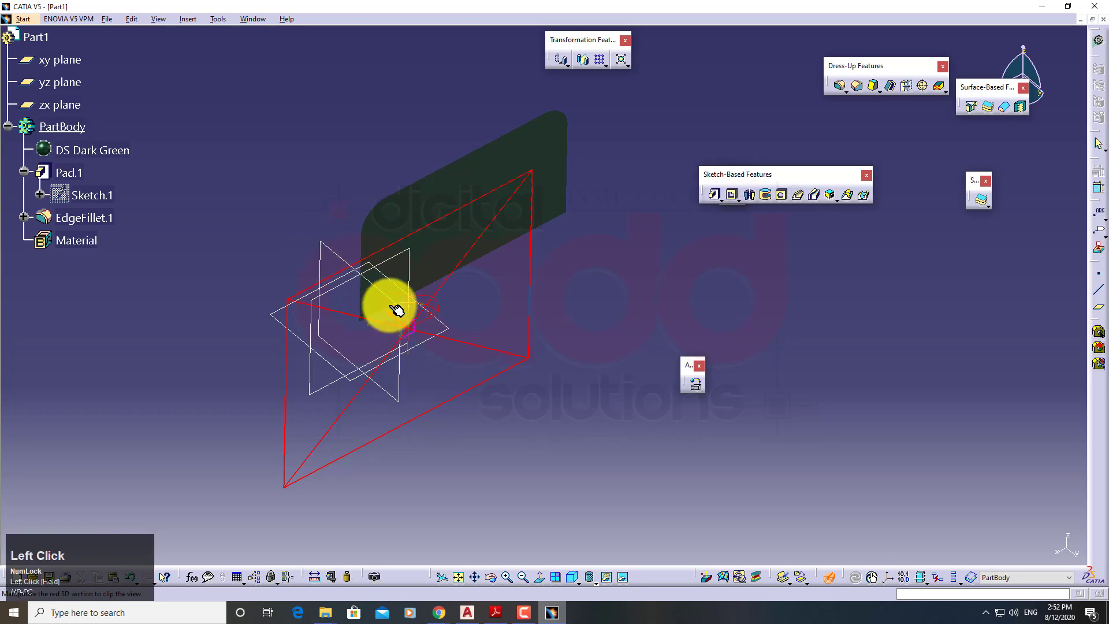
pyautogui.moveTo(390, 304); pyautogui.dragTo(782, 621)
pyautogui.click(839, 578)
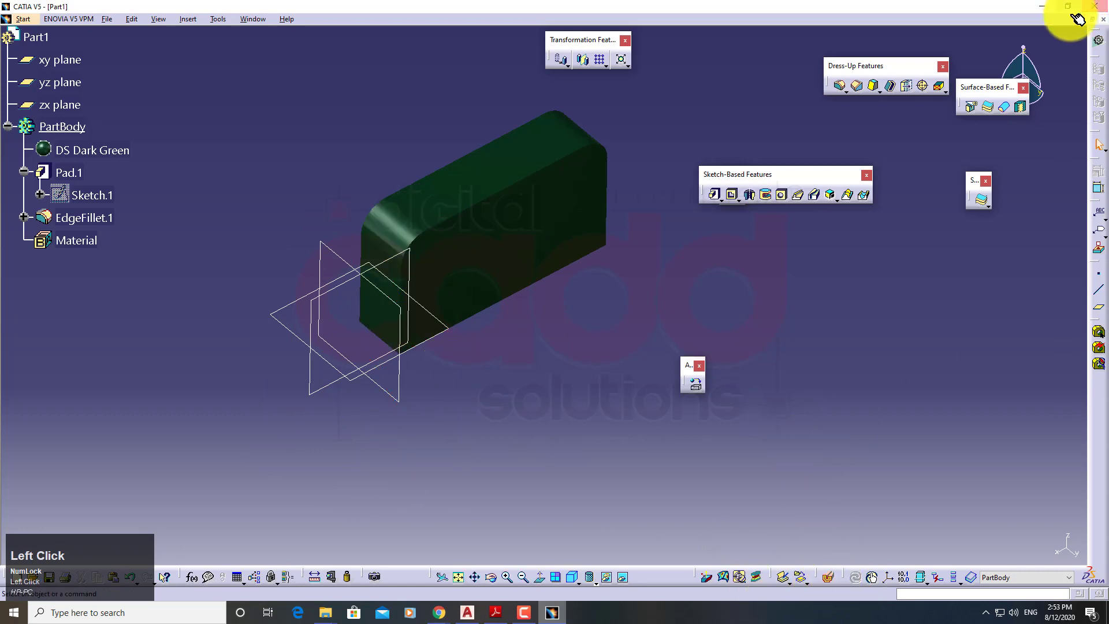
# Step: Close the filleted block's part file, switch to the CATIA book in Adobe Reader and go to Chapter 2
pyautogui.click(1103, 20)
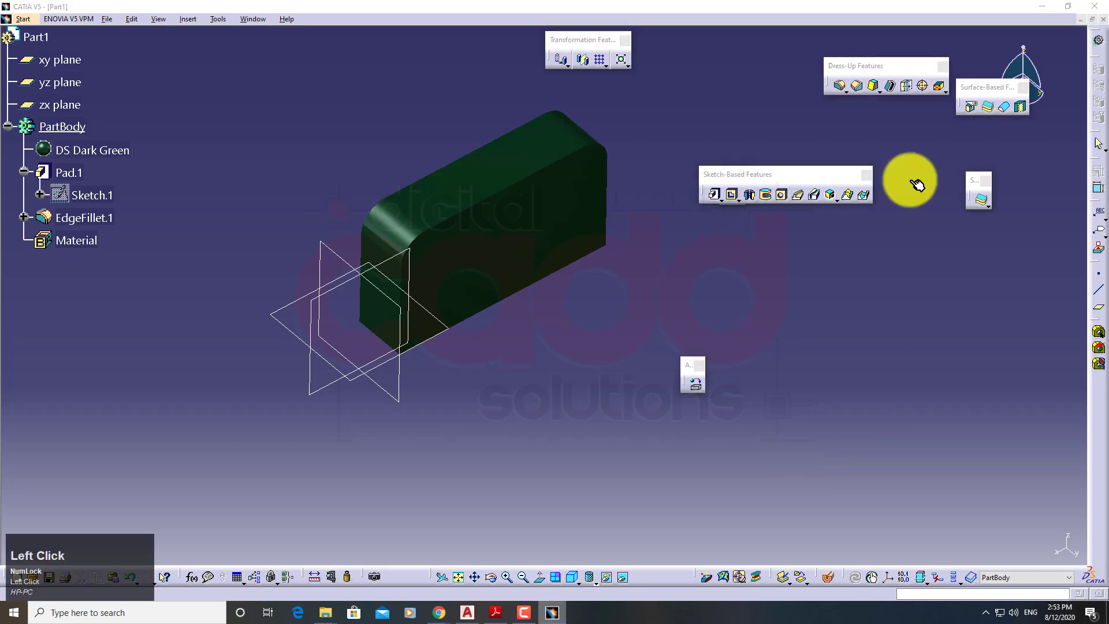
pyautogui.click(574, 335)
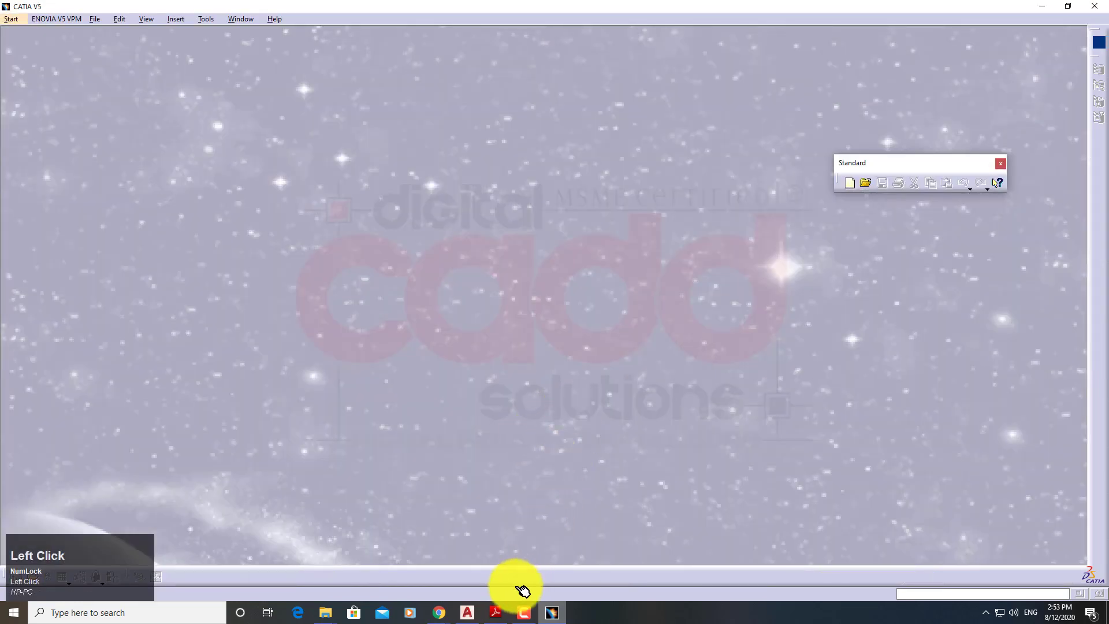
pyautogui.click(495, 611)
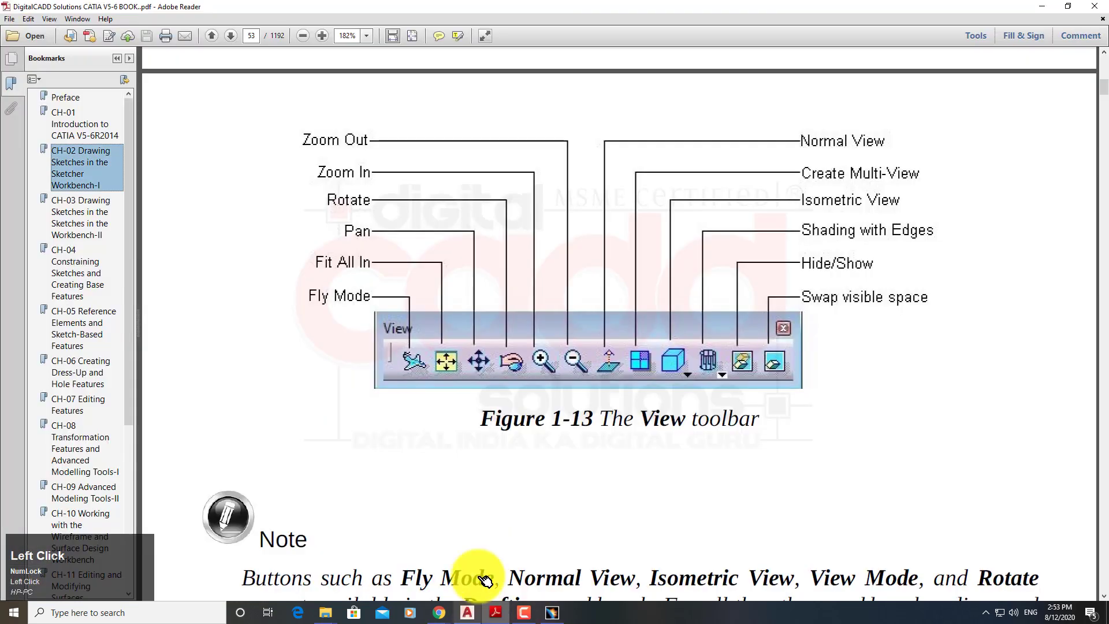
pyautogui.click(89, 174)
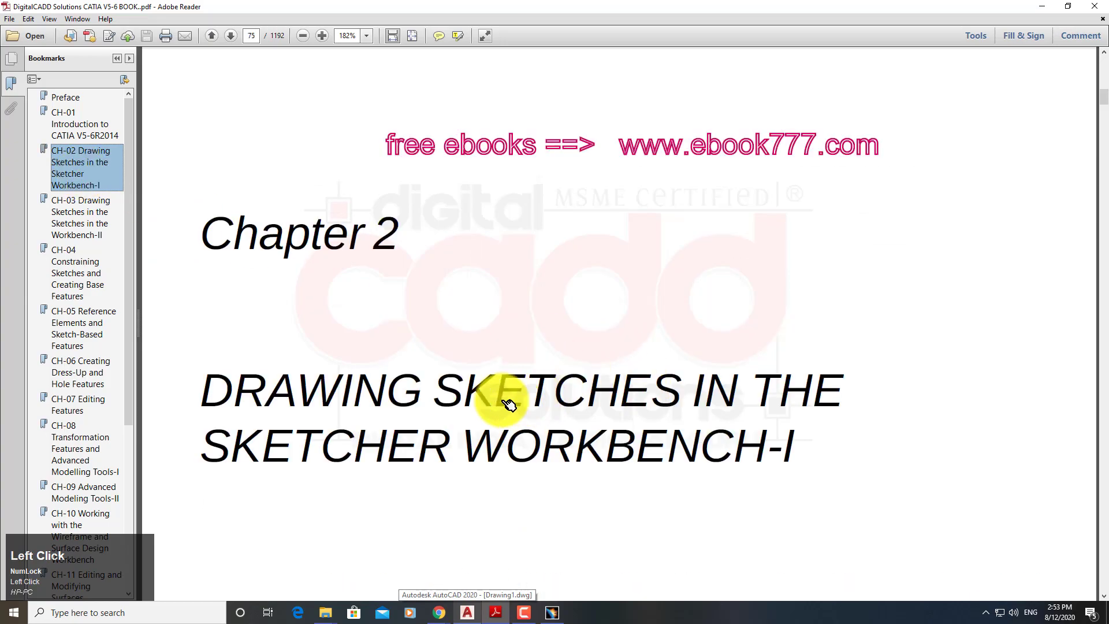
# Step: Browse Chapter 2 of the book to find the solid model and sketch figures for Tutorial 1
pyautogui.moveTo(548, 287); pyautogui.dragTo(548, 447, button='middle')
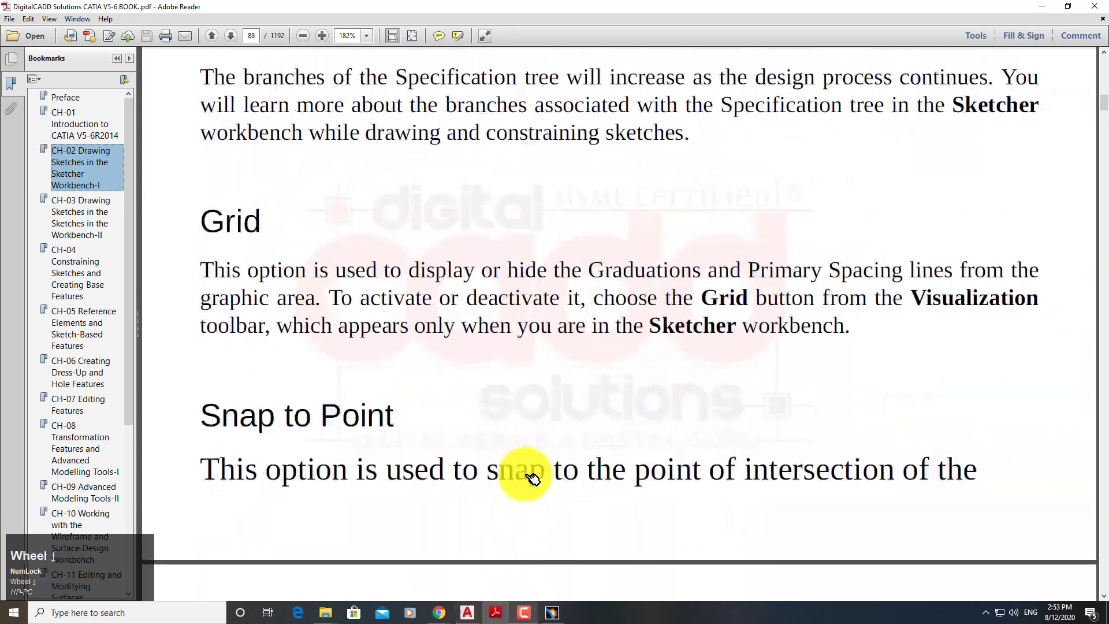
pyautogui.scroll(-8, 526, 474)
pyautogui.moveTo(664, 266); pyautogui.dragTo(667, 367, button='middle')
pyautogui.scroll(8, 718, 506)
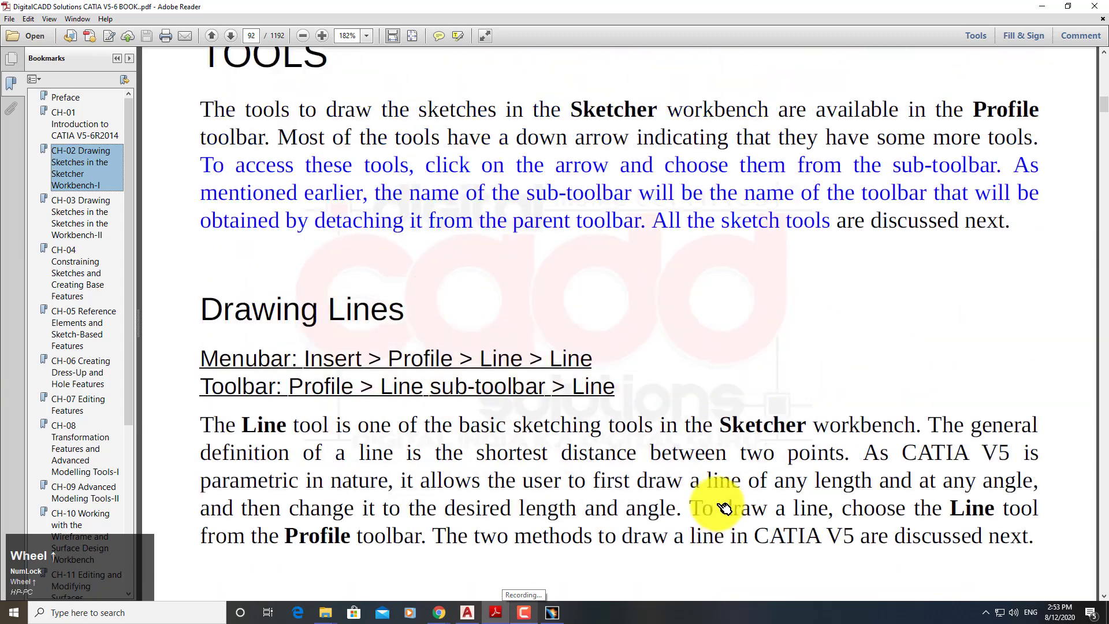
pyautogui.scroll(-15, 724, 507)
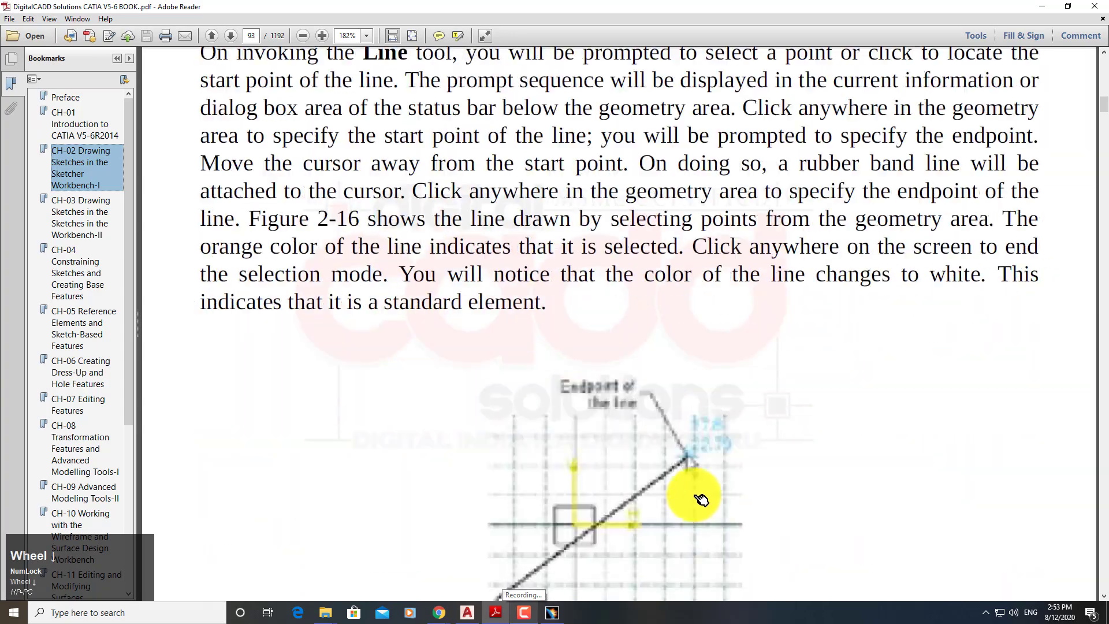
pyautogui.scroll(-20, 701, 498)
pyautogui.moveTo(636, 267); pyautogui.dragTo(659, 471, button='middle')
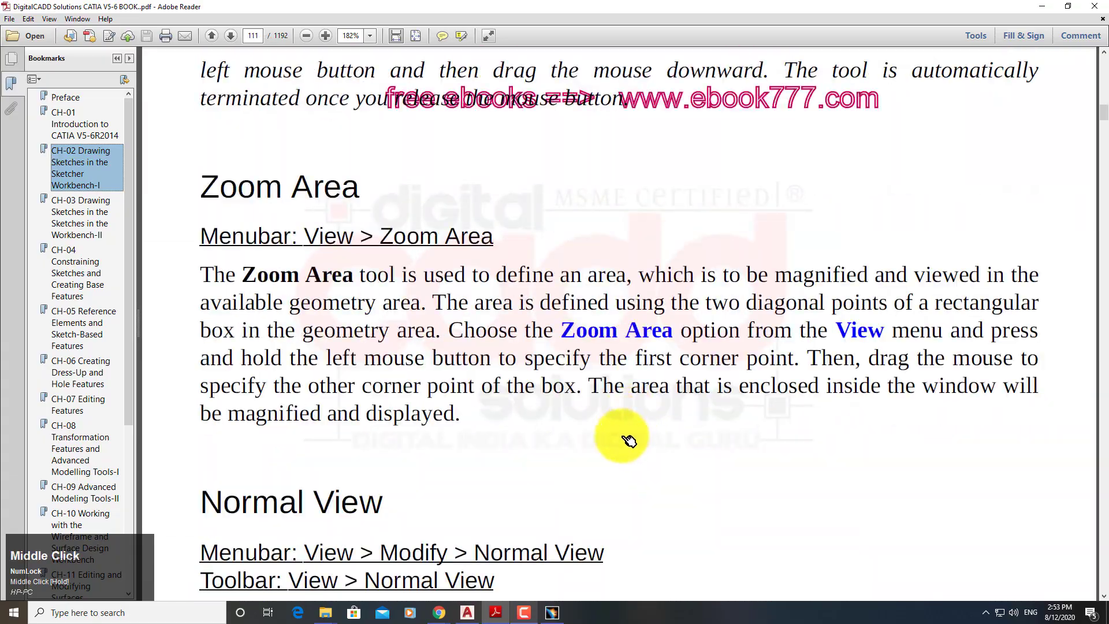
pyautogui.scroll(10, 648, 445)
pyautogui.scroll(-6, 651, 453)
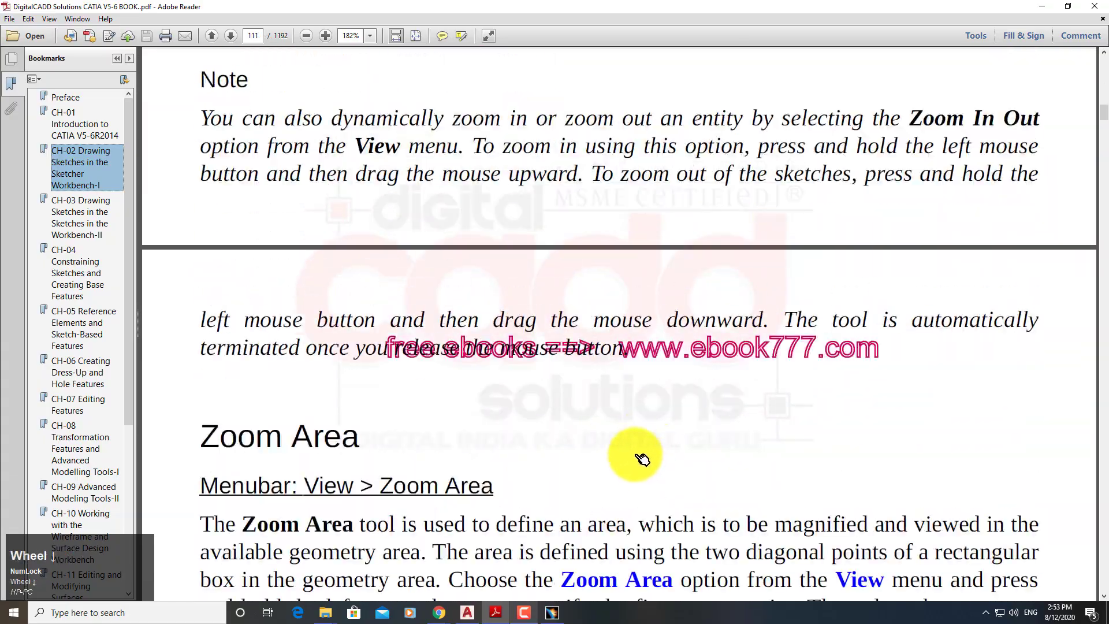
pyautogui.scroll(-3, 635, 454)
pyautogui.moveTo(658, 238); pyautogui.dragTo(667, 400, button='middle')
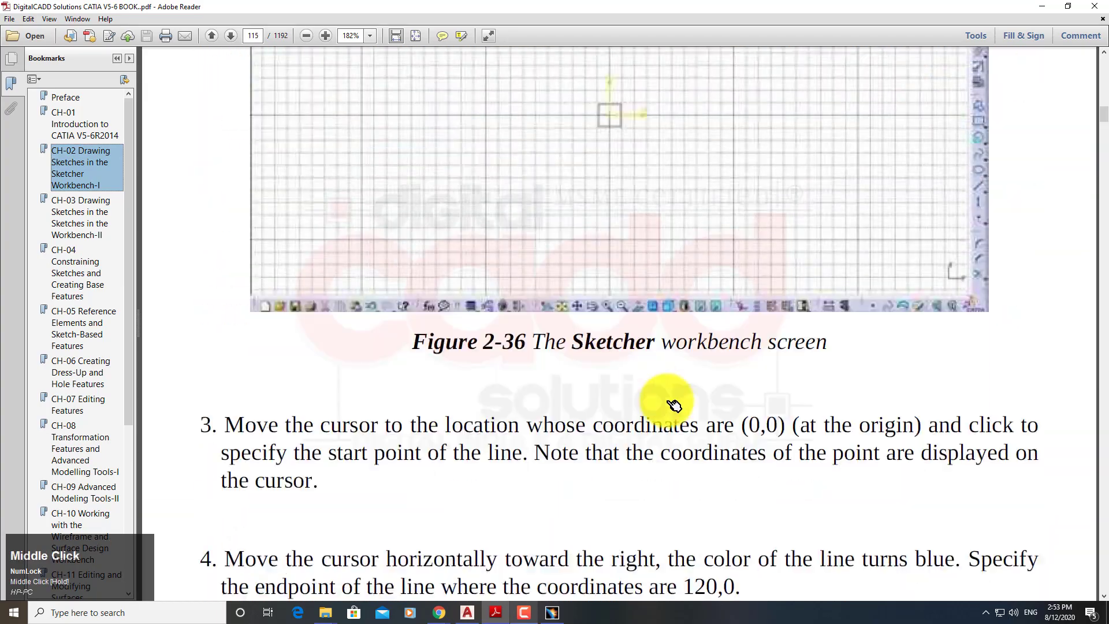
pyautogui.scroll(15, 682, 404)
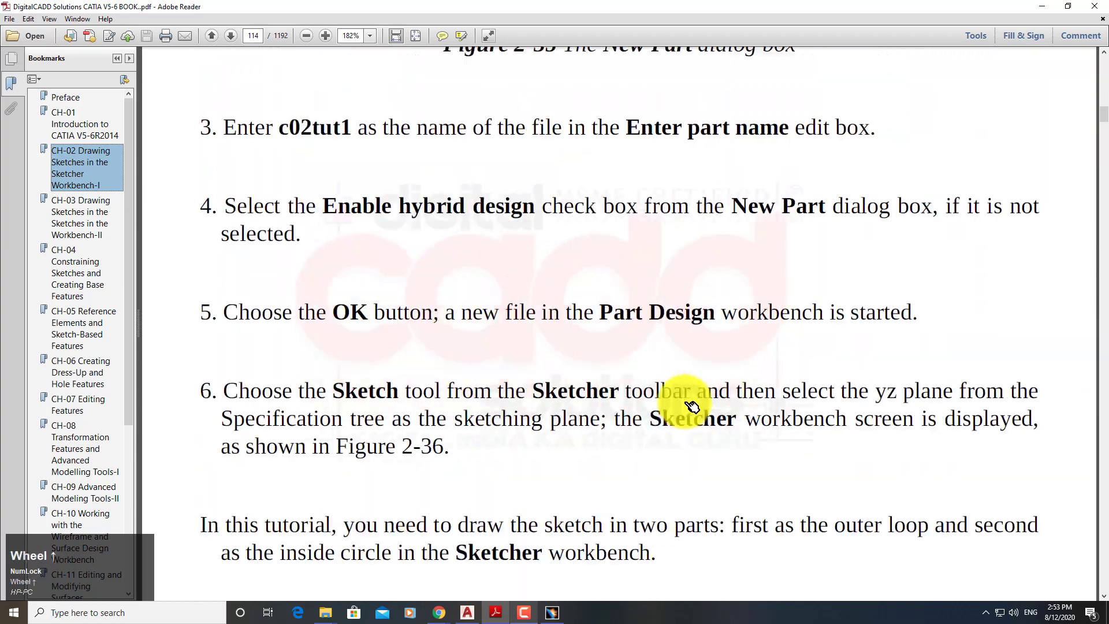
pyautogui.scroll(15, 691, 406)
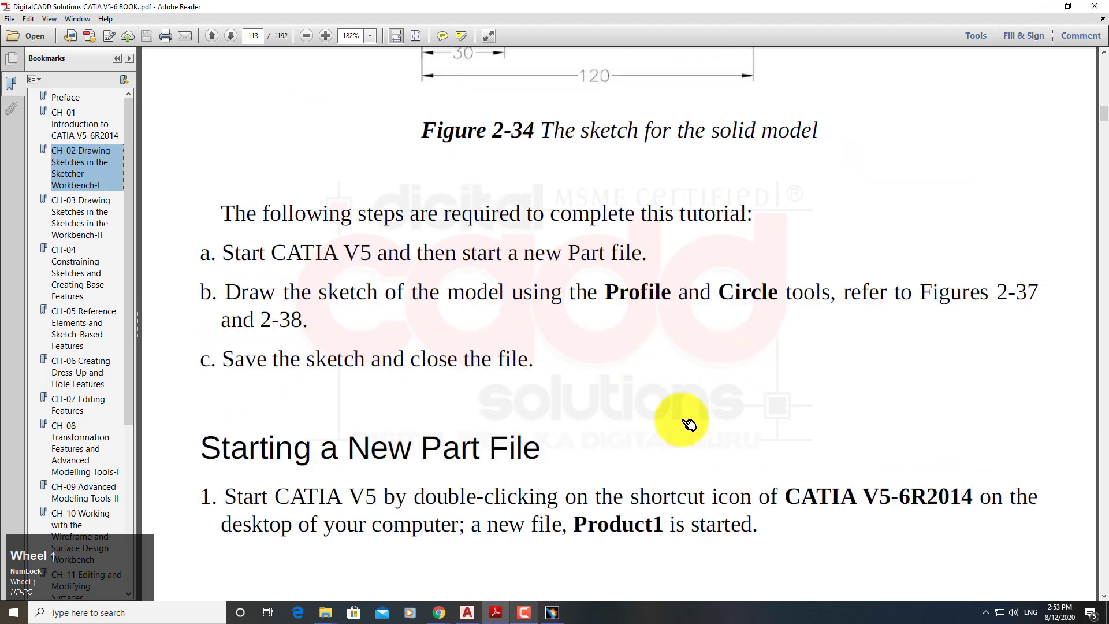
pyautogui.scroll(6, 689, 424)
pyautogui.scroll(4, 684, 385)
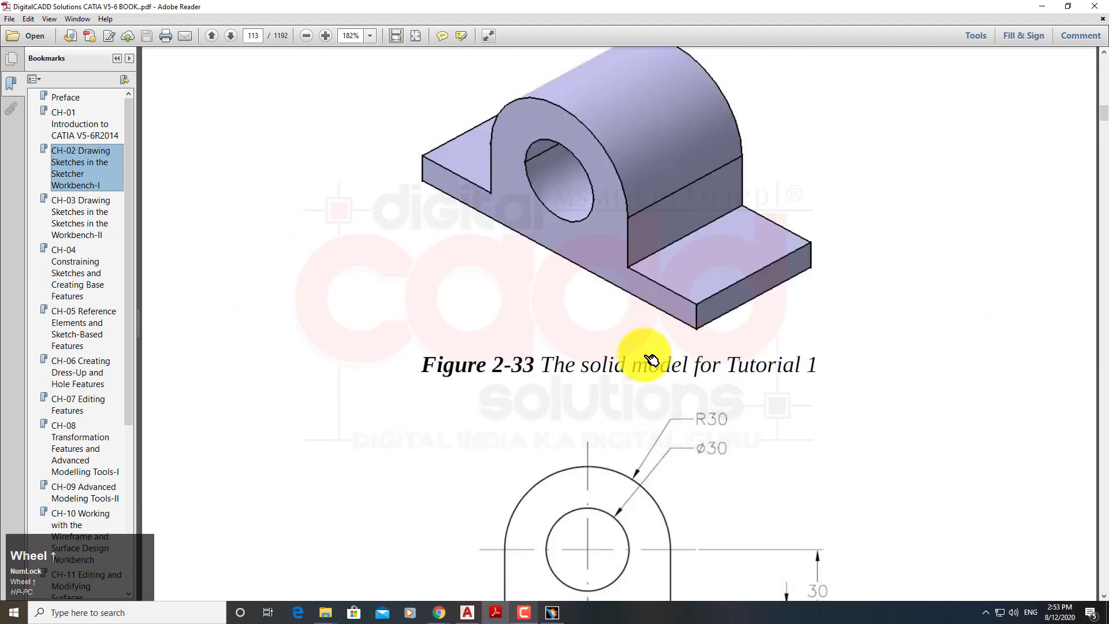
# Step: Zoom the book page to 150% and examine the Tutorial 1 solid model and its dimensioned sketch
pyautogui.keyDown('ctrl'); pyautogui.scroll(-1, 631, 324); pyautogui.keyUp('ctrl')
pyautogui.scroll(-1, 633, 318)
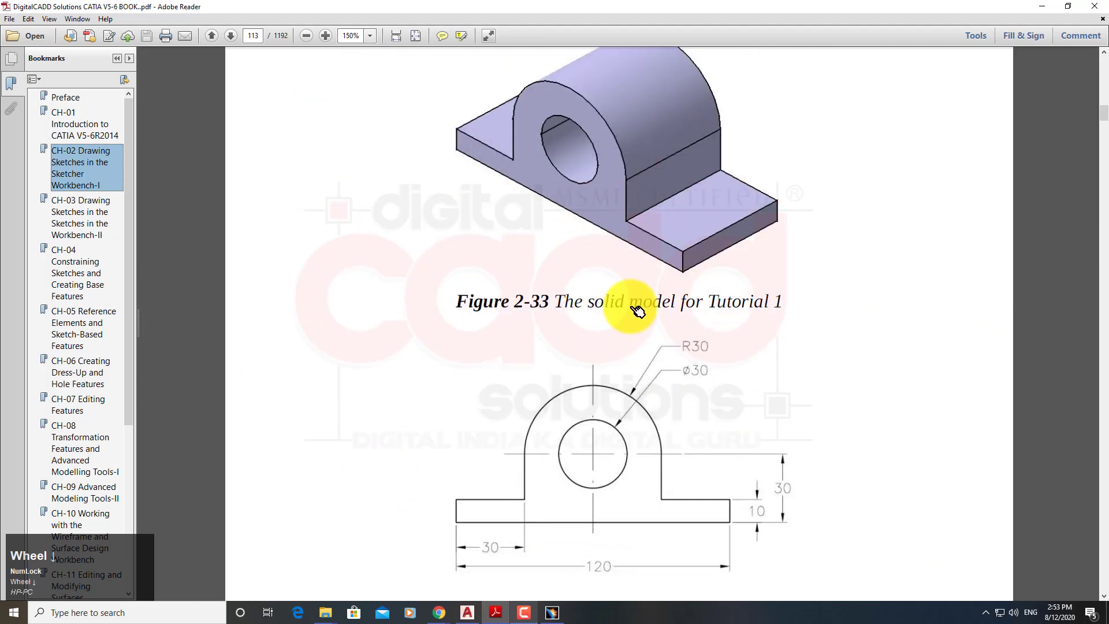
pyautogui.click(656, 203)
pyautogui.click(578, 514)
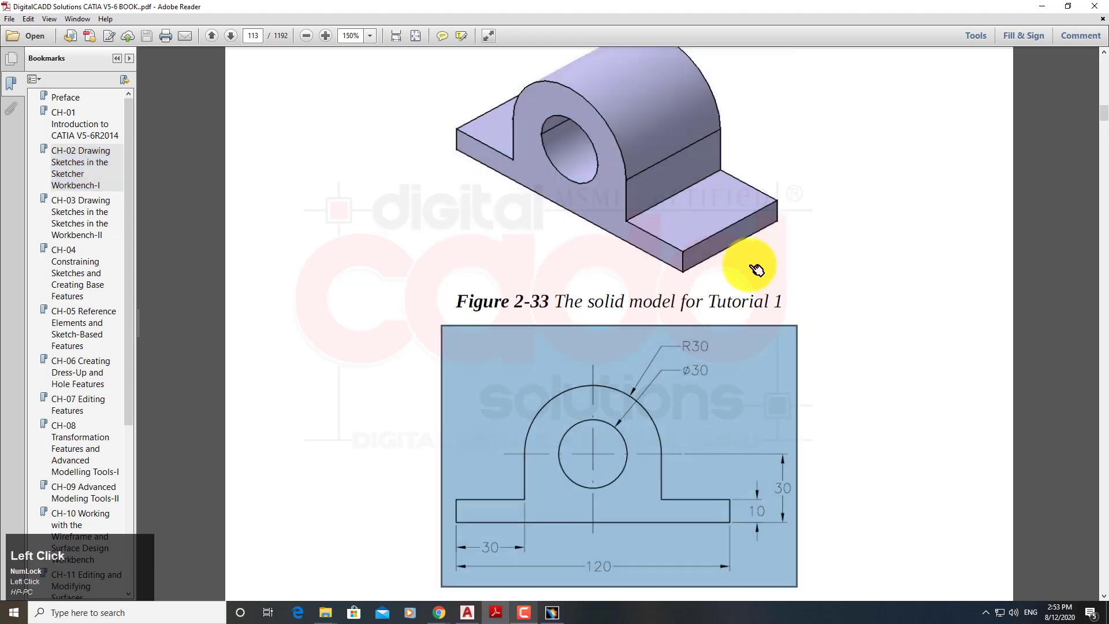
pyautogui.click(572, 179)
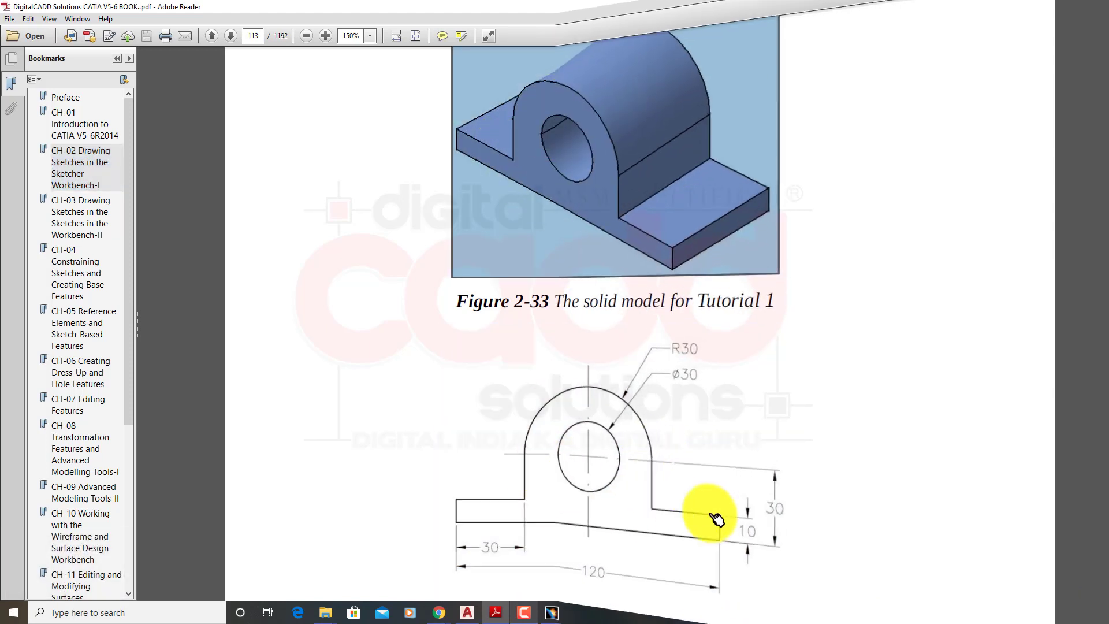
pyautogui.click(618, 422)
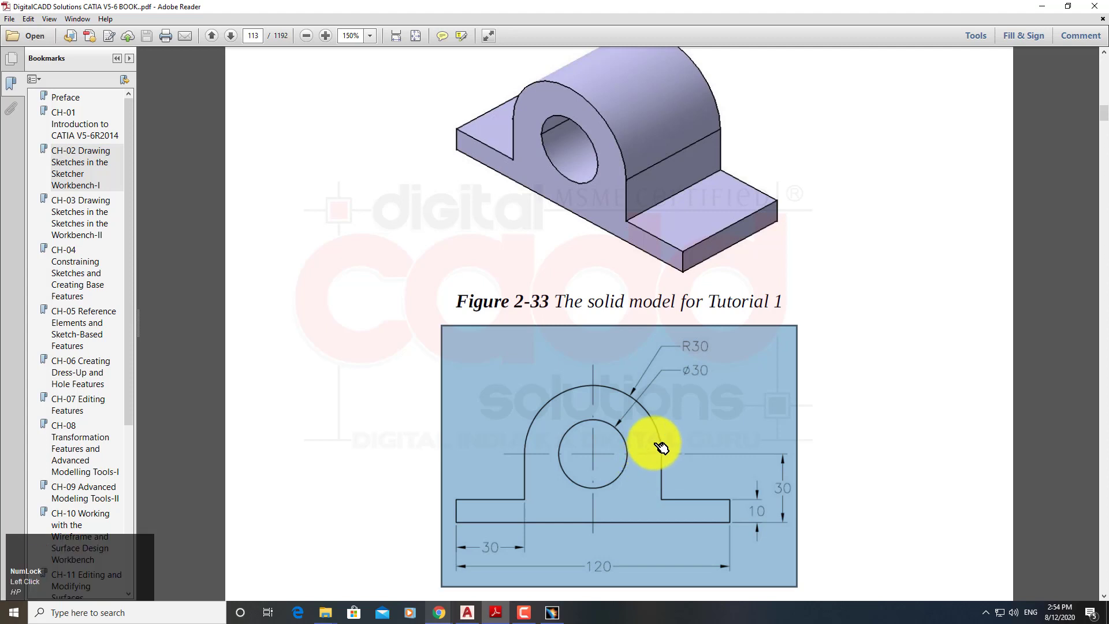
# Step: Switch to CATIA and create a new part with the default name Part1 and hybrid design enabled
pyautogui.click(555, 612)
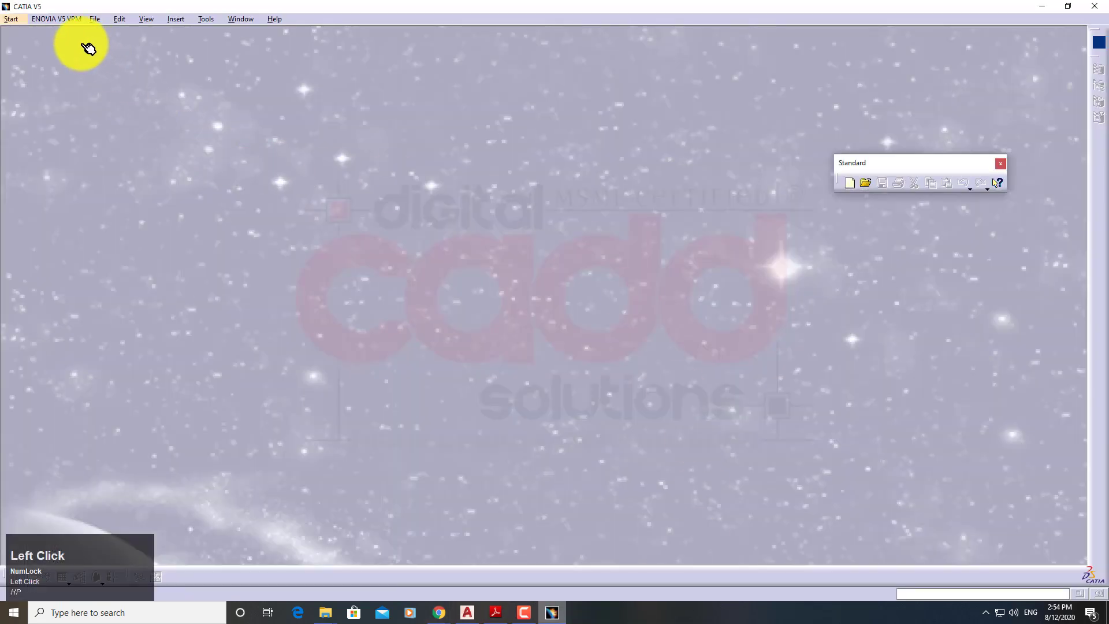
pyautogui.click(25, 19)
pyautogui.click(26, 19)
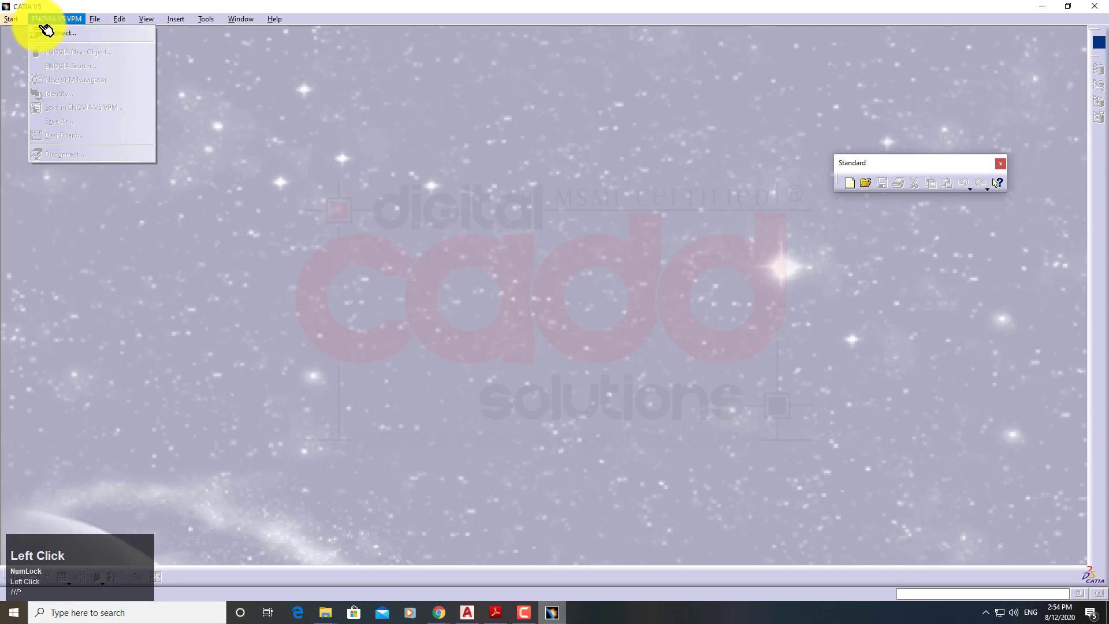
pyautogui.click(25, 19)
pyautogui.click(35, 35)
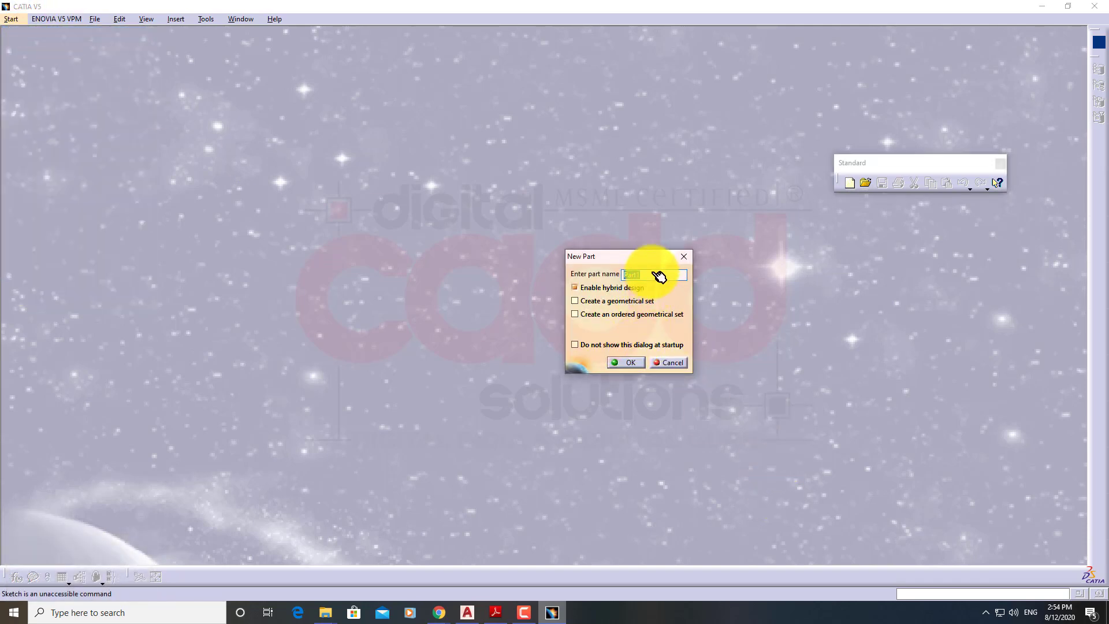
pyautogui.click(639, 365)
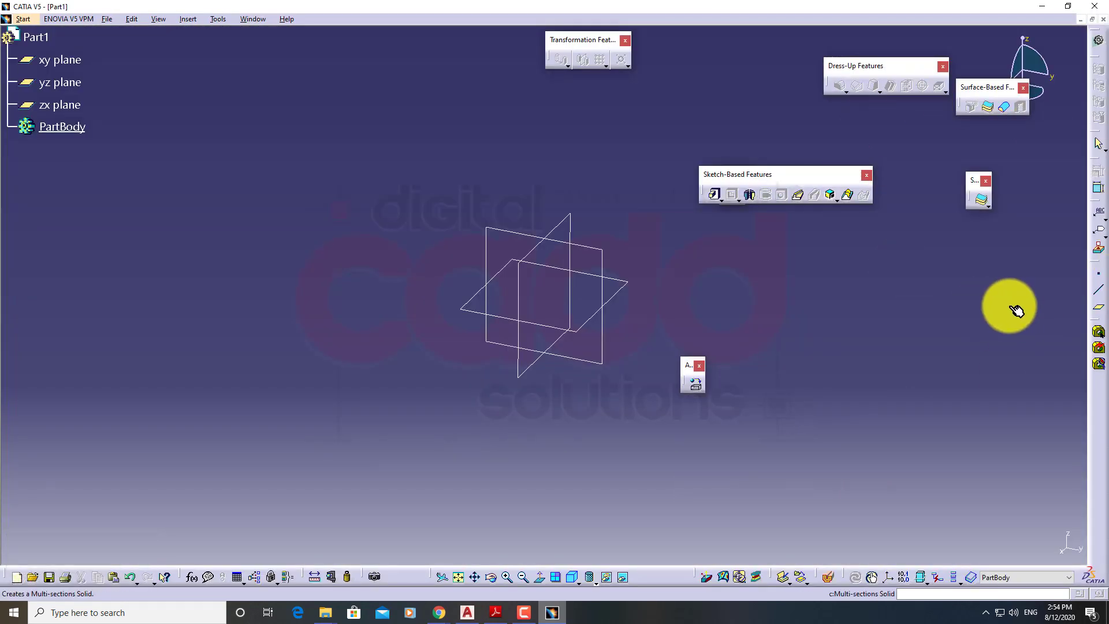
# Step: Restore the contents and positions of all toolbars, and close the floating ENOVIA V5 VPM Navigator toolbar
pyautogui.click(218, 19)
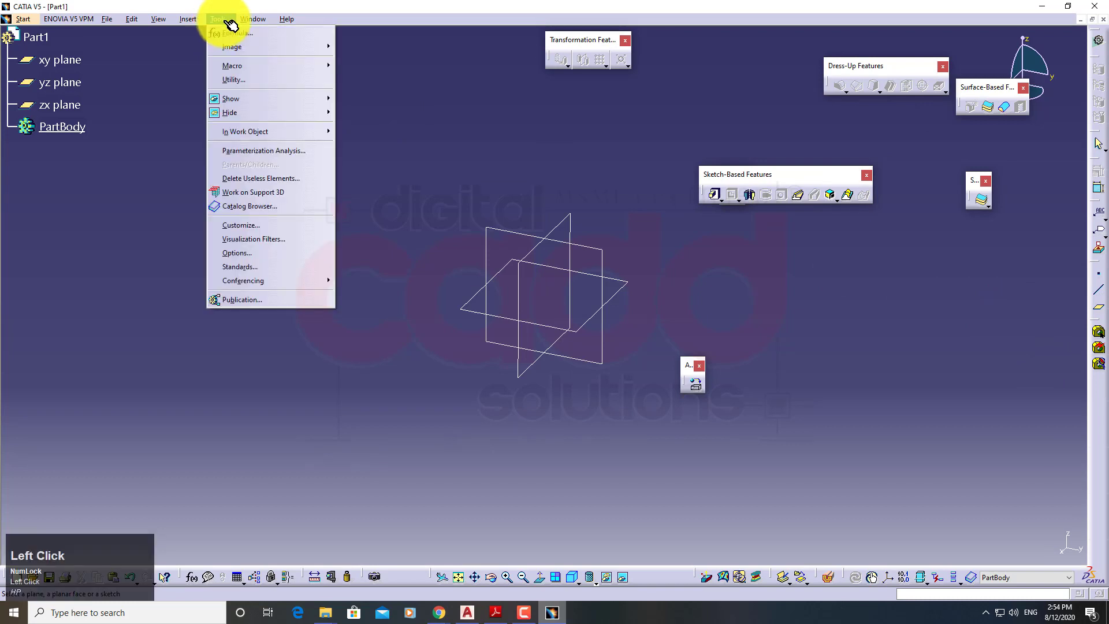
pyautogui.click(264, 226)
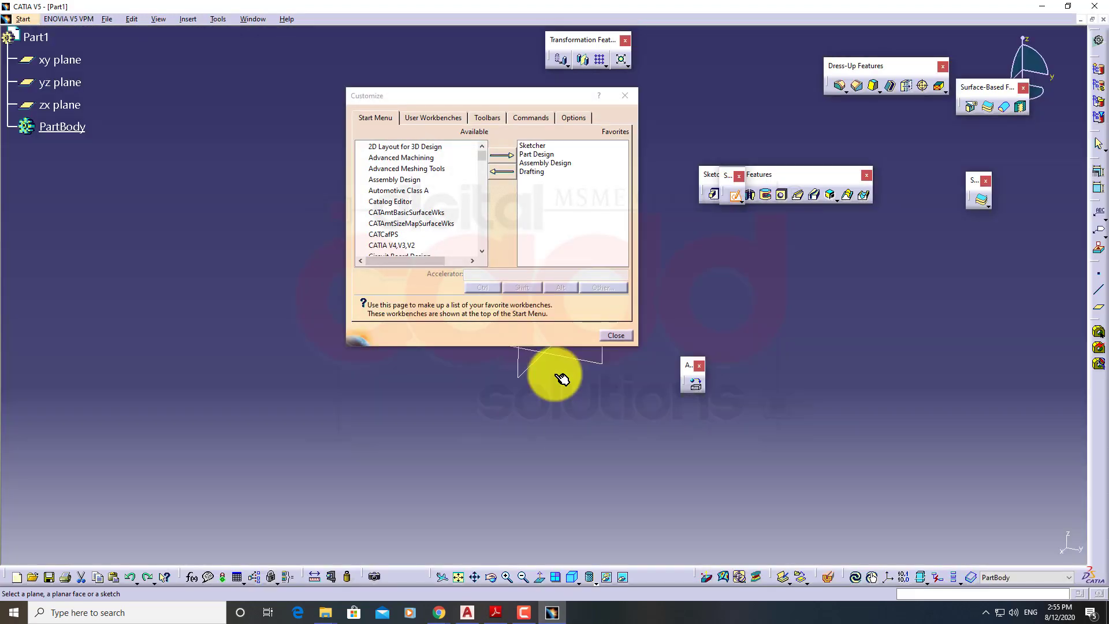
pyautogui.click(495, 117)
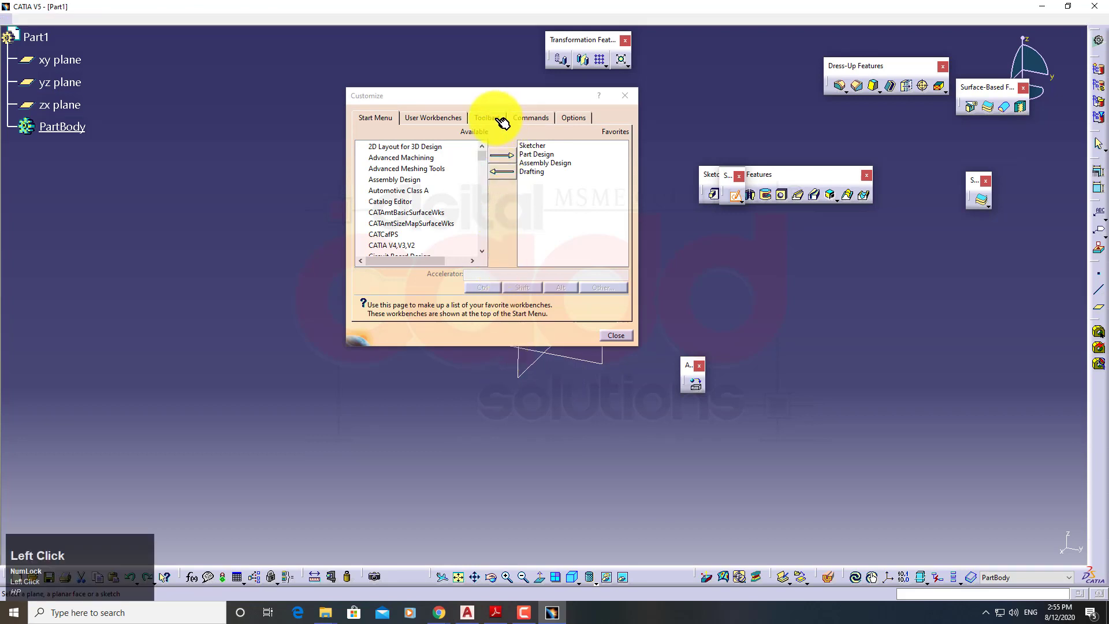
pyautogui.click(570, 203)
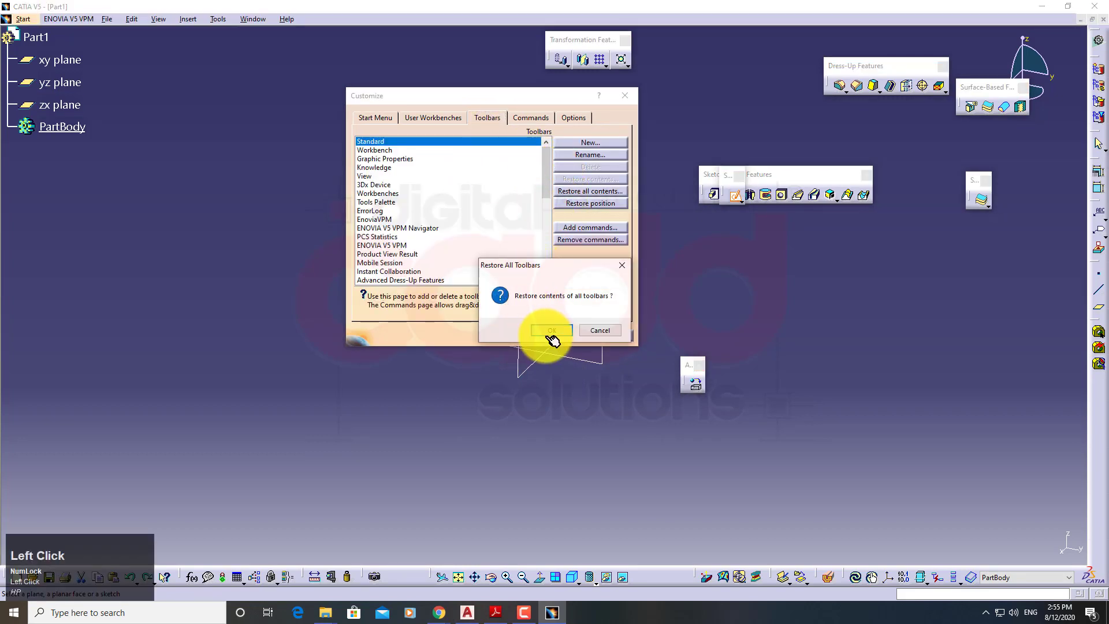
pyautogui.click(551, 331)
pyautogui.click(593, 205)
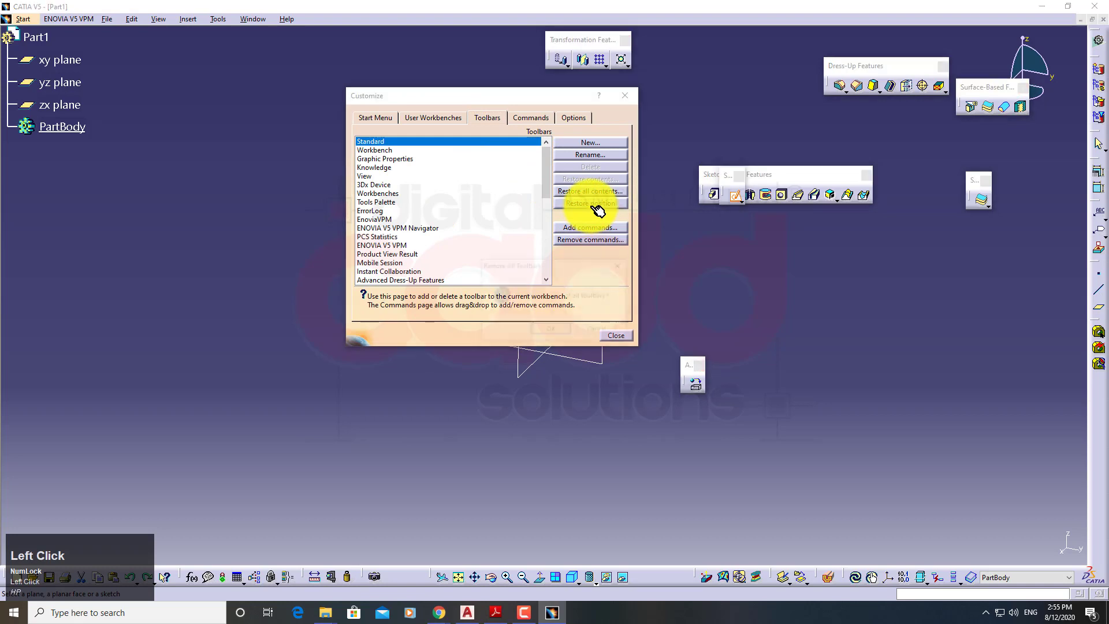
pyautogui.click(569, 332)
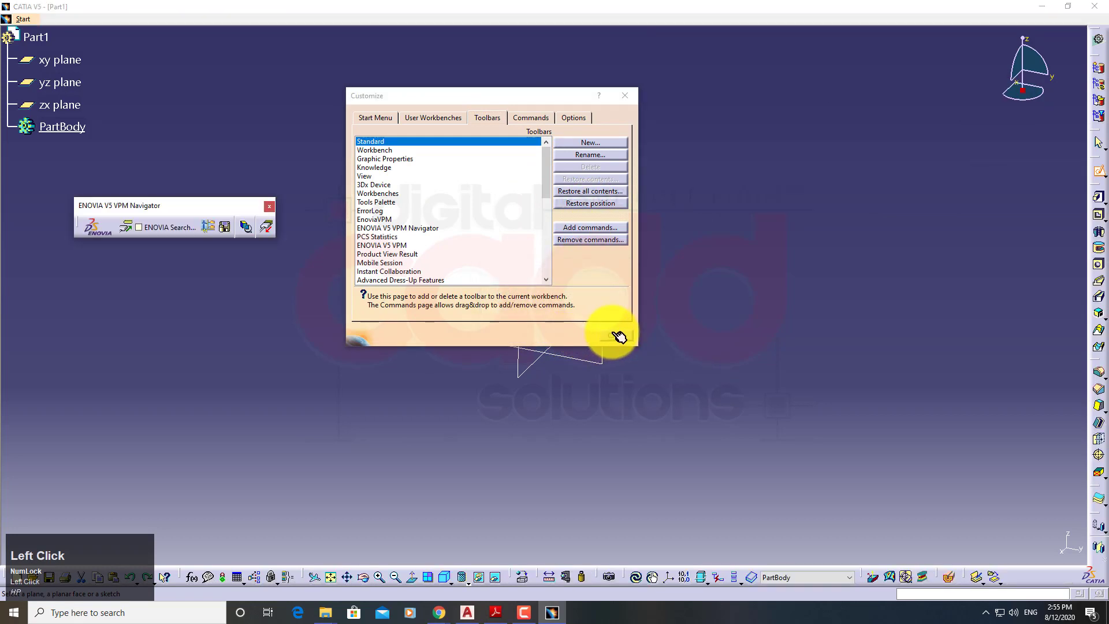
pyautogui.click(617, 333)
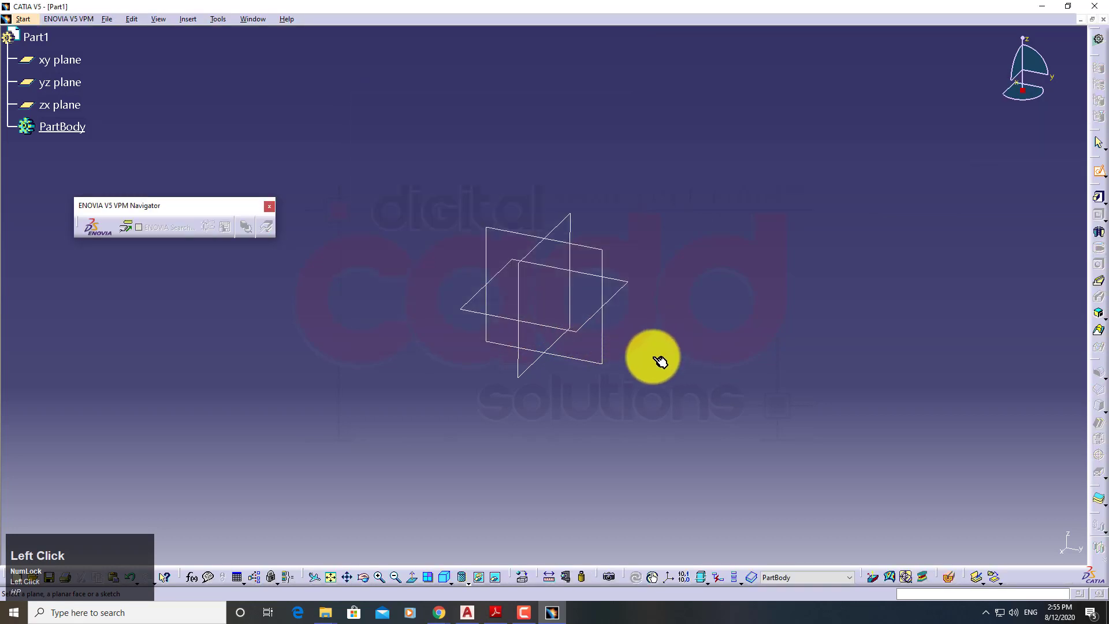
pyautogui.click(270, 206)
pyautogui.moveTo(735, 416); pyautogui.dragTo(650, 410, button='middle')
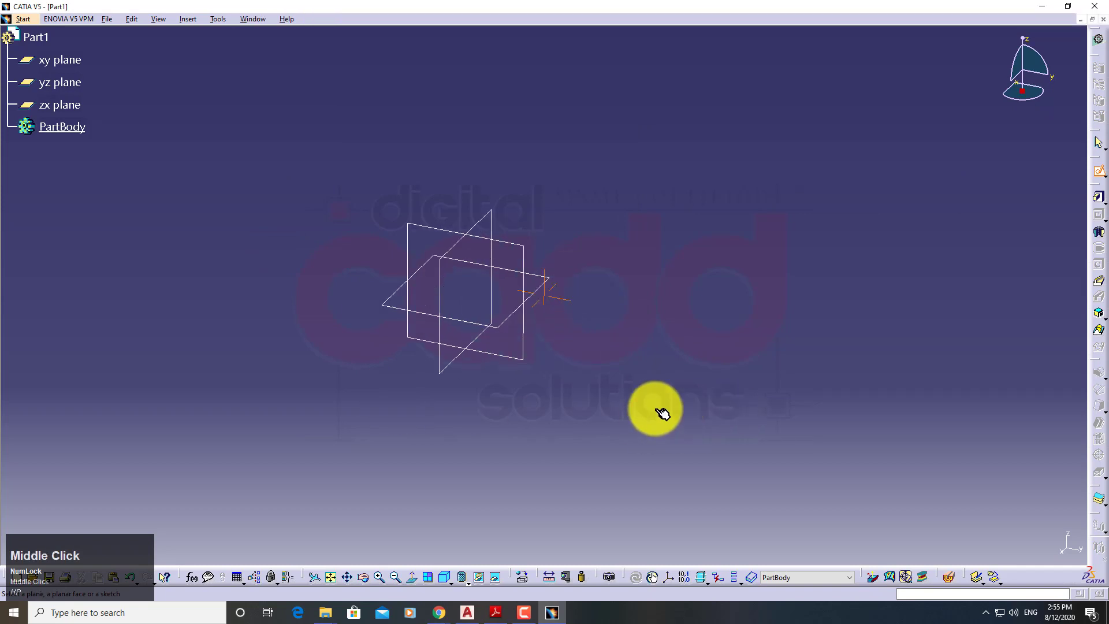
# Step: Arrange the CATIA and book windows side by side and set the book page zoom to 125%
pyautogui.click(1070, 7)
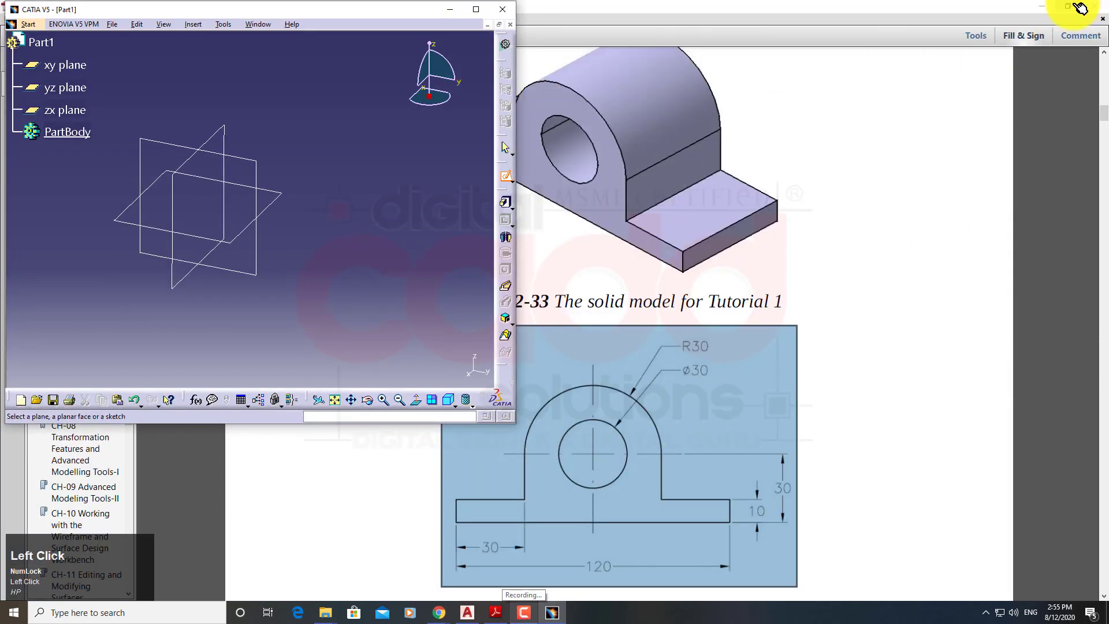
pyautogui.click(1073, 7)
pyautogui.moveTo(470, 15); pyautogui.dragTo(949, 21)
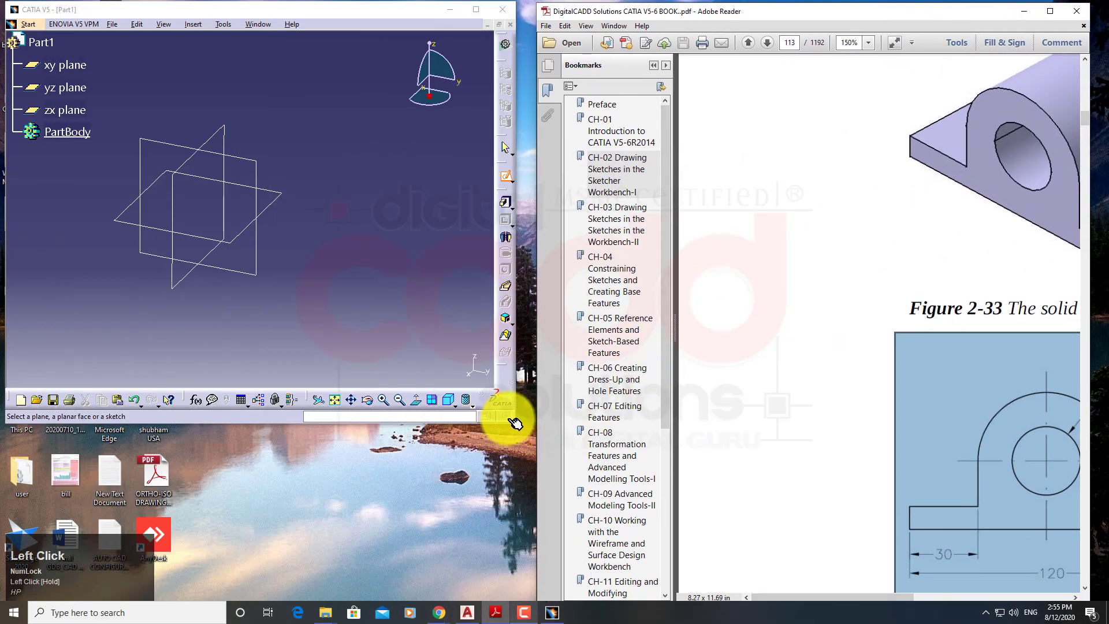
pyautogui.moveTo(515, 423); pyautogui.dragTo(668, 601)
pyautogui.moveTo(868, 601); pyautogui.dragTo(928, 589)
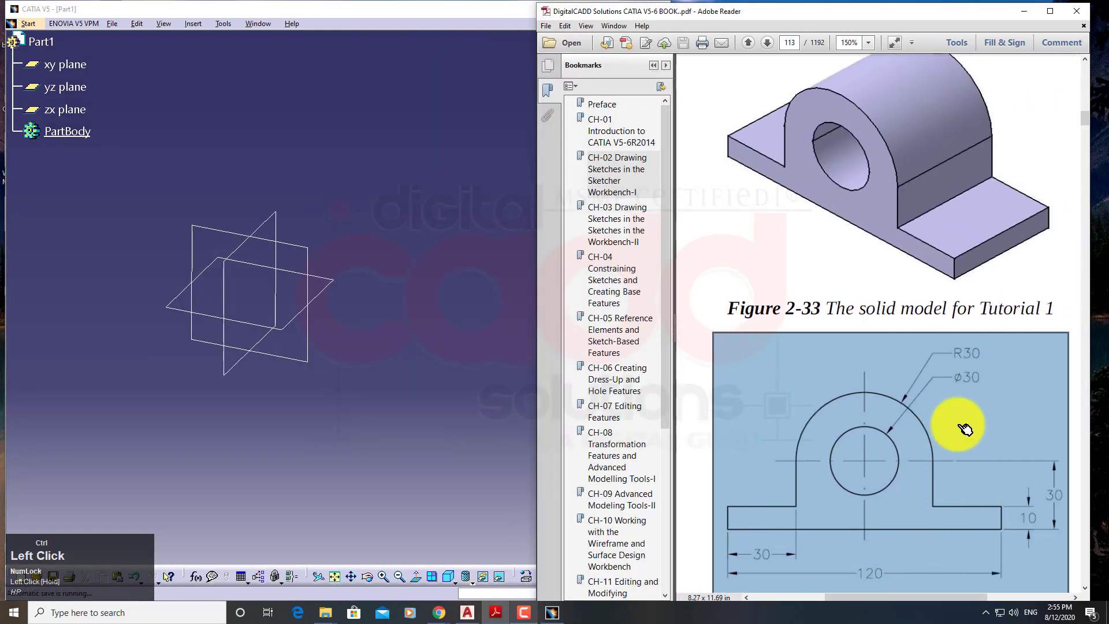
pyautogui.keyDown('ctrl'); pyautogui.scroll(-1, 962, 426); pyautogui.keyUp('ctrl')
pyautogui.click(454, 310)
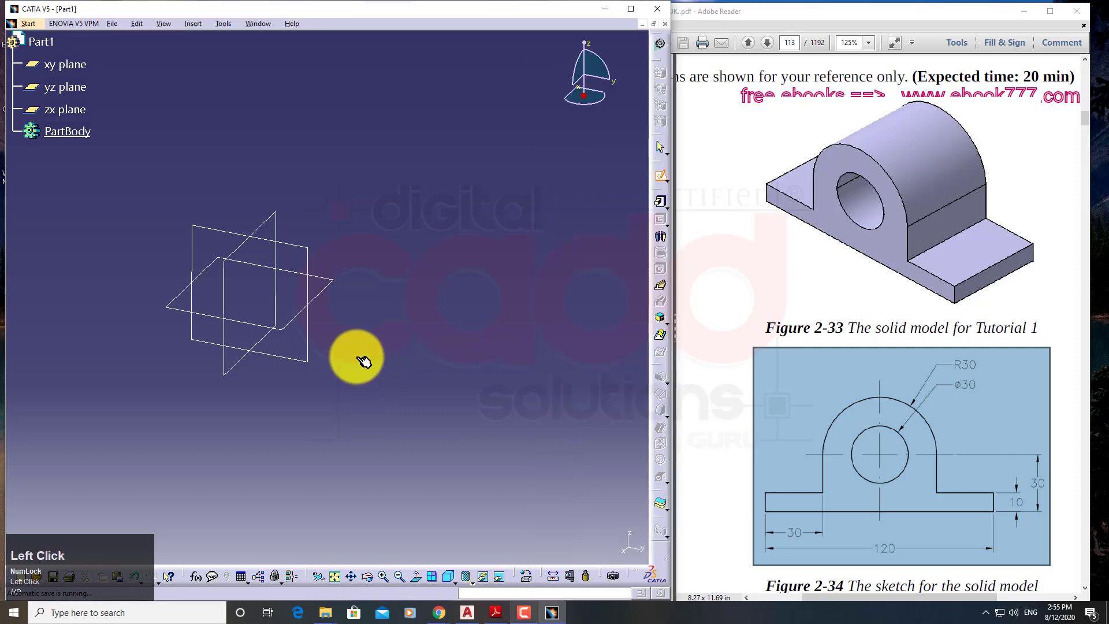
pyautogui.click(384, 388)
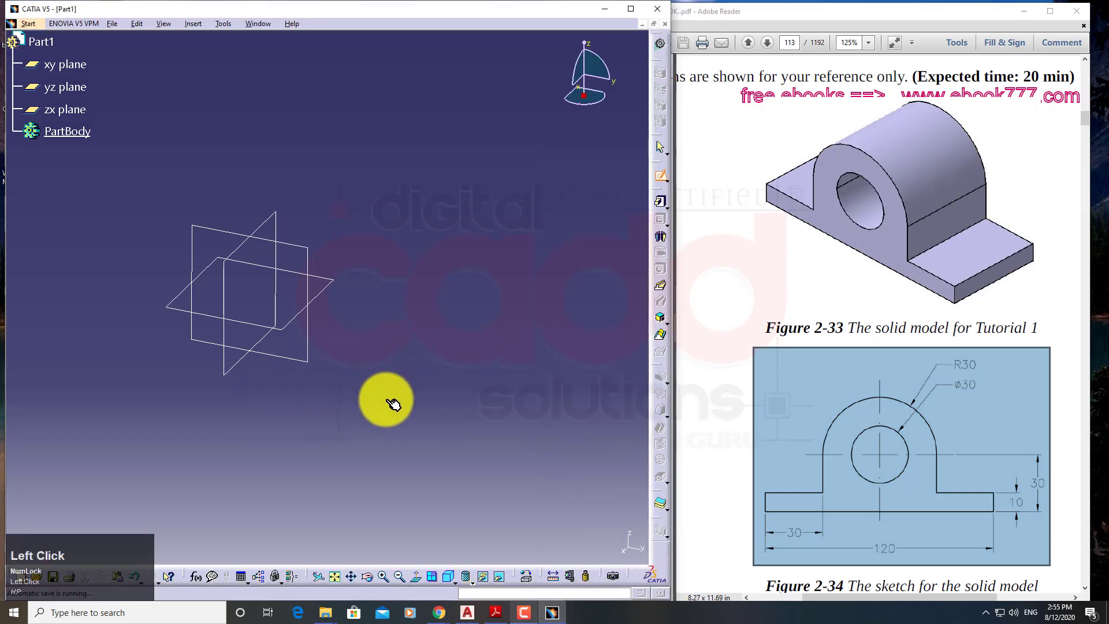
pyautogui.click(845, 237)
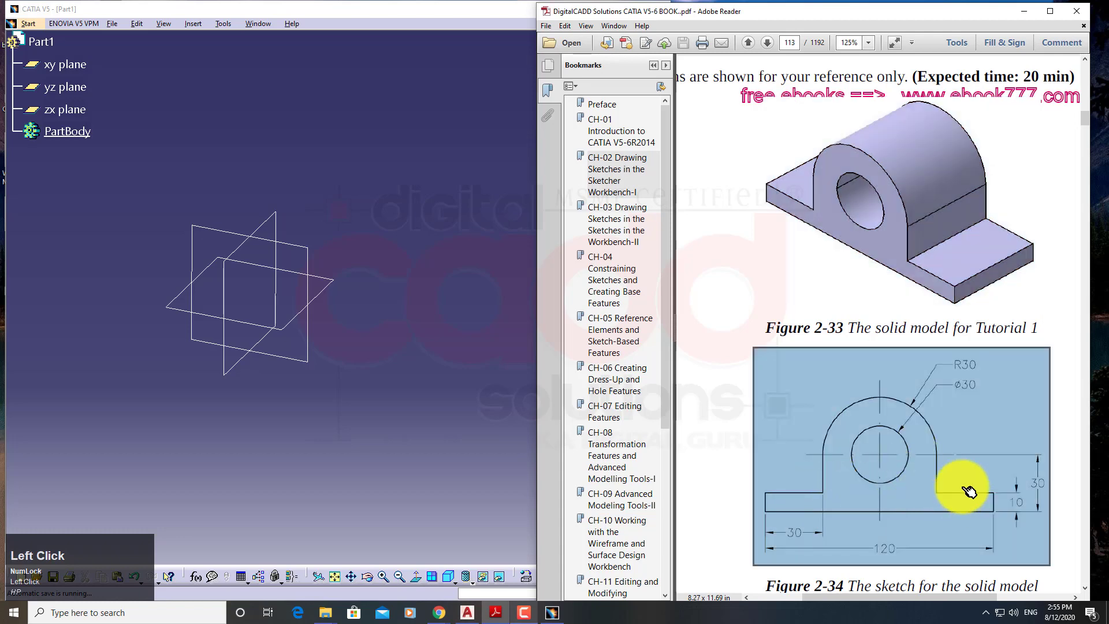
pyautogui.click(846, 197)
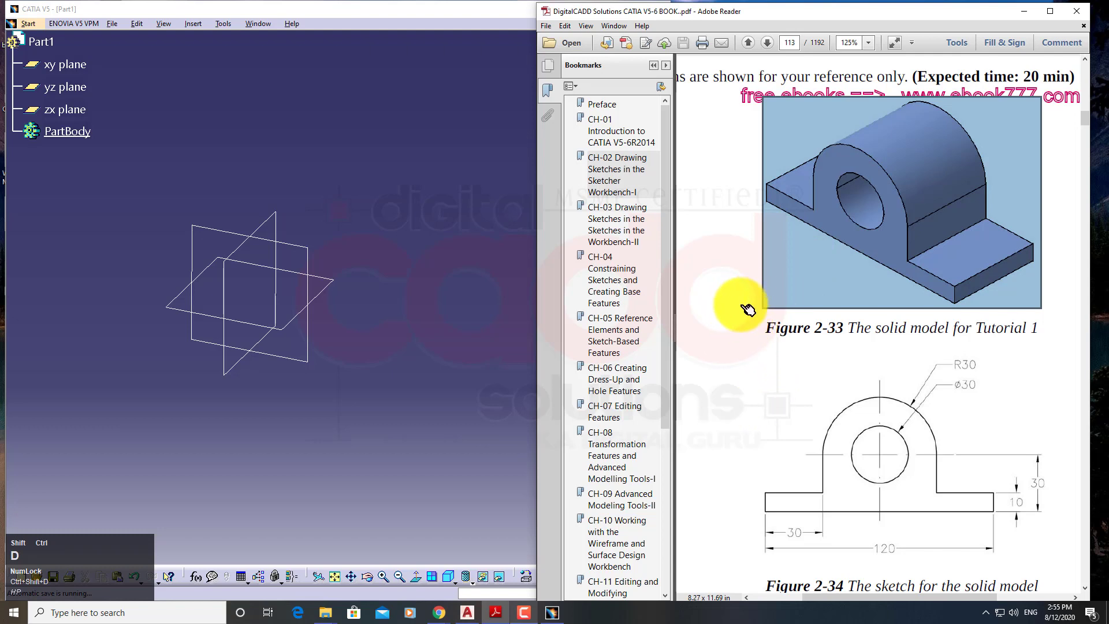
pyautogui.moveTo(742, 305); pyautogui.dragTo(812, 263)
pyautogui.click(887, 242)
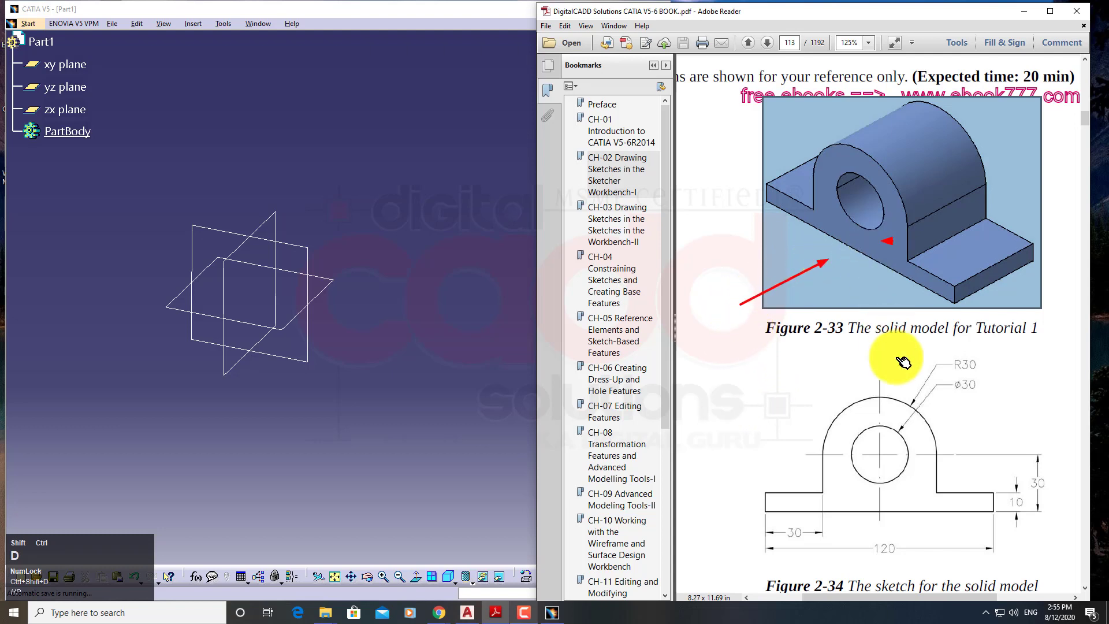
pyautogui.click(931, 485)
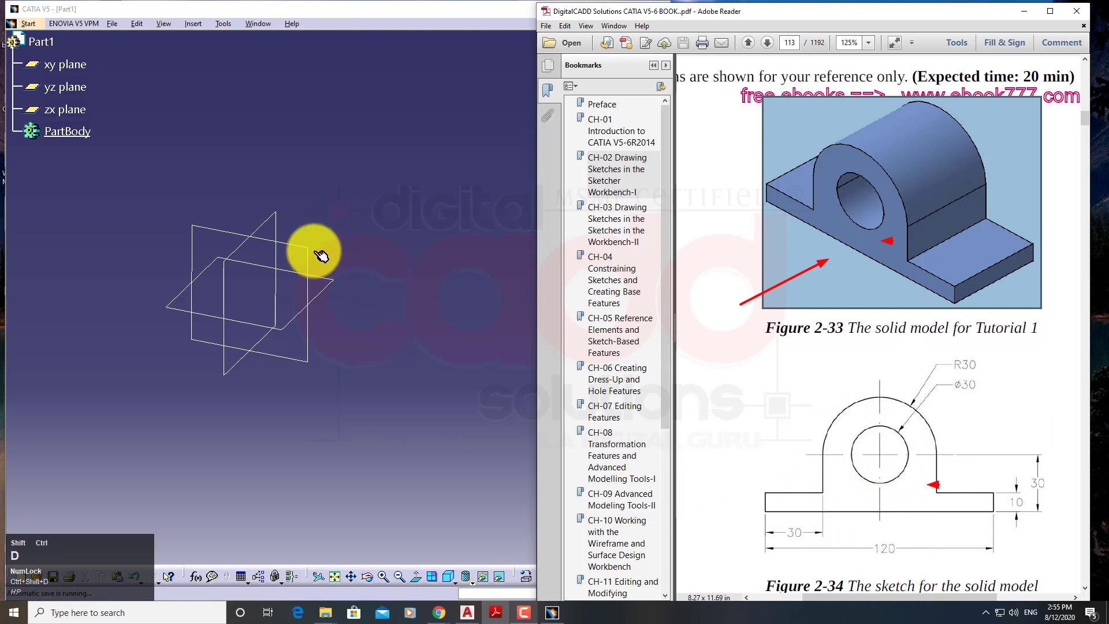
pyautogui.click(412, 393)
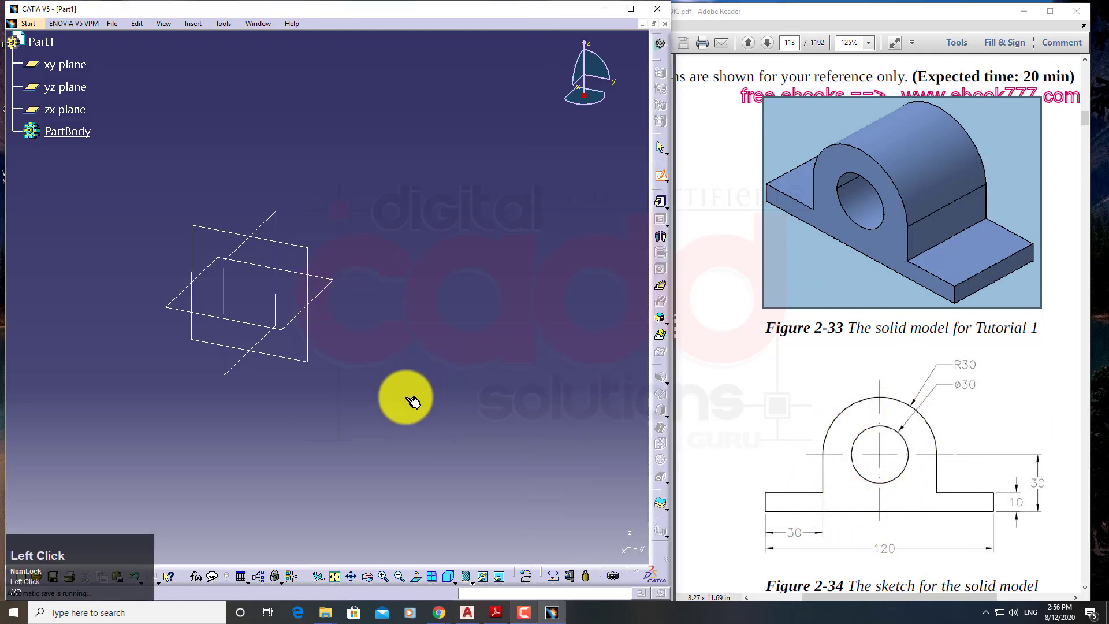
pyautogui.click(448, 575)
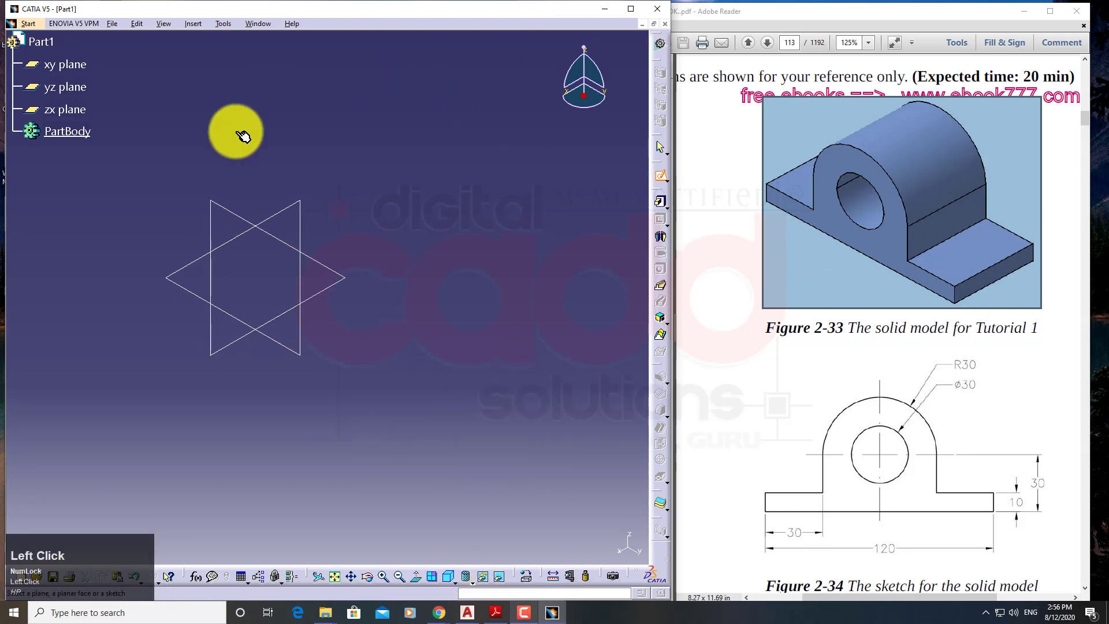
pyautogui.click(216, 204)
pyautogui.middleClick(334, 399)
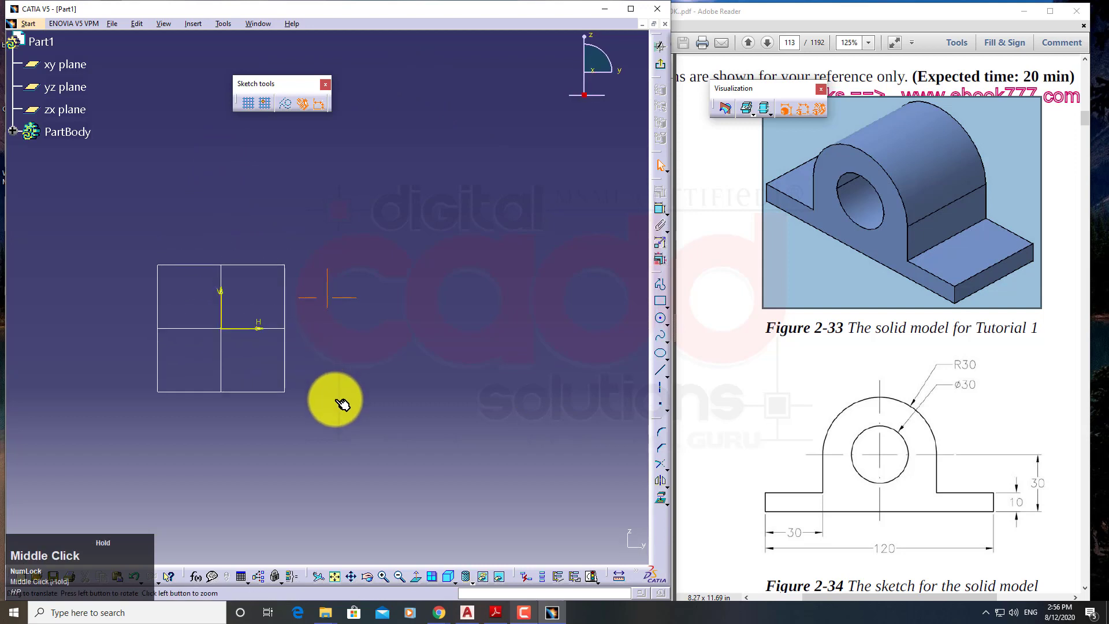
pyautogui.click(658, 68)
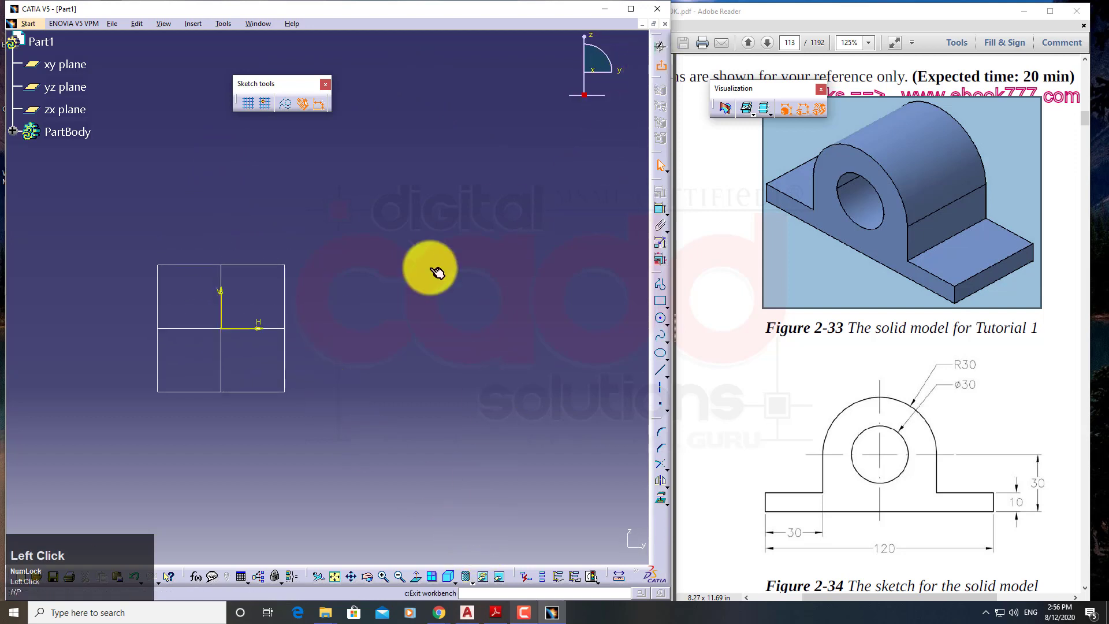
pyautogui.middleClick(415, 451)
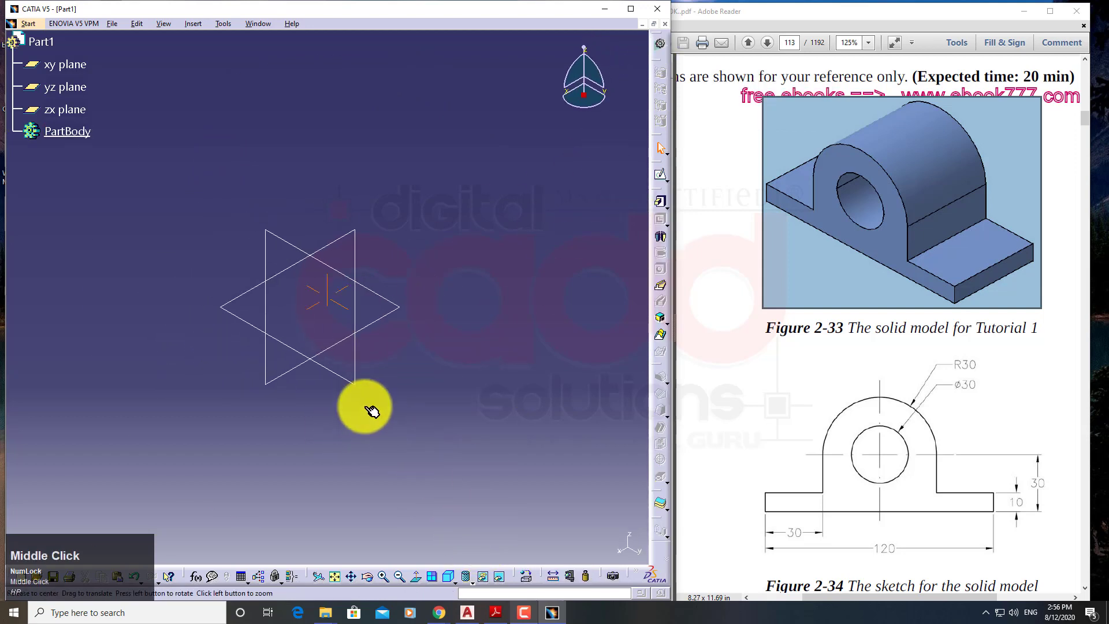
# Step: Set the part to the isometric view and open a sketch on the yz plane
pyautogui.moveTo(368, 413); pyautogui.dragTo(417, 443, button='middle')
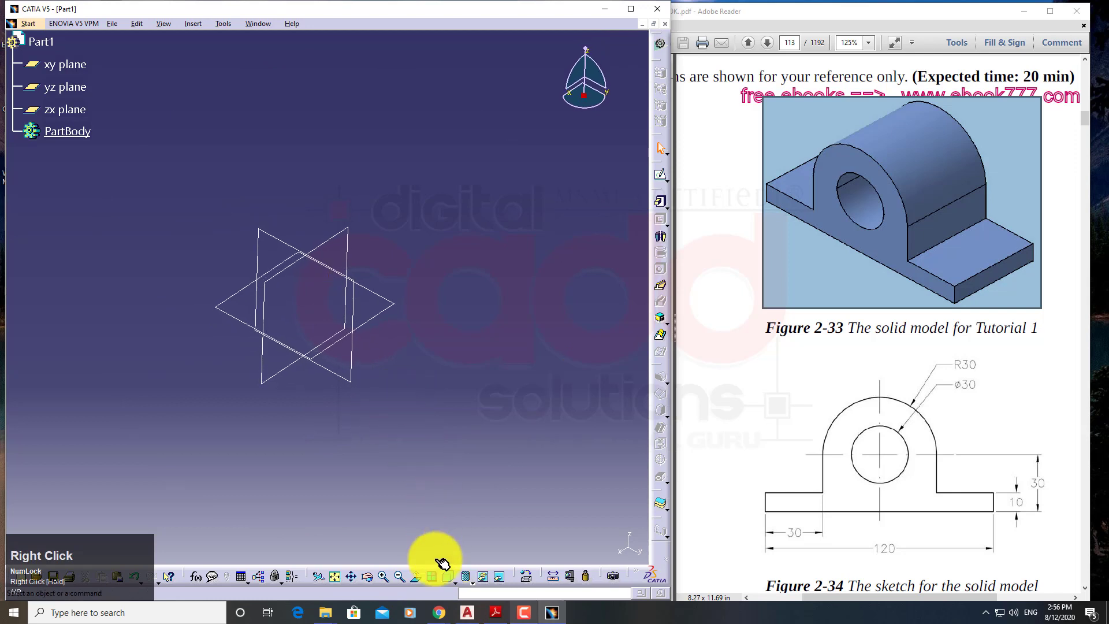
pyautogui.click(454, 580)
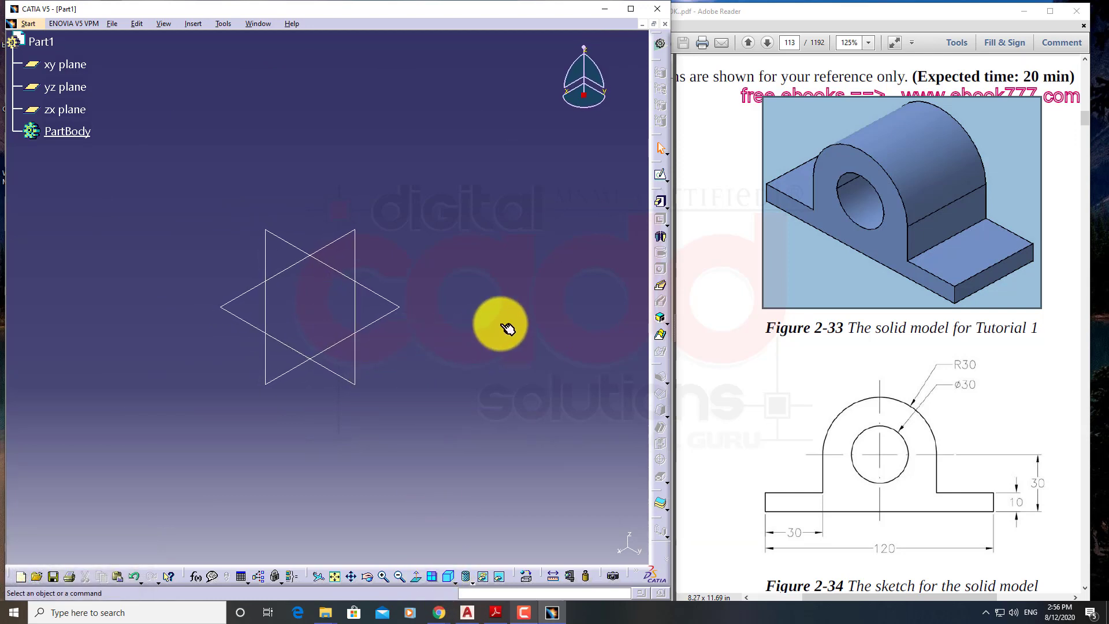
pyautogui.moveTo(396, 321); pyautogui.dragTo(435, 312, button='right')
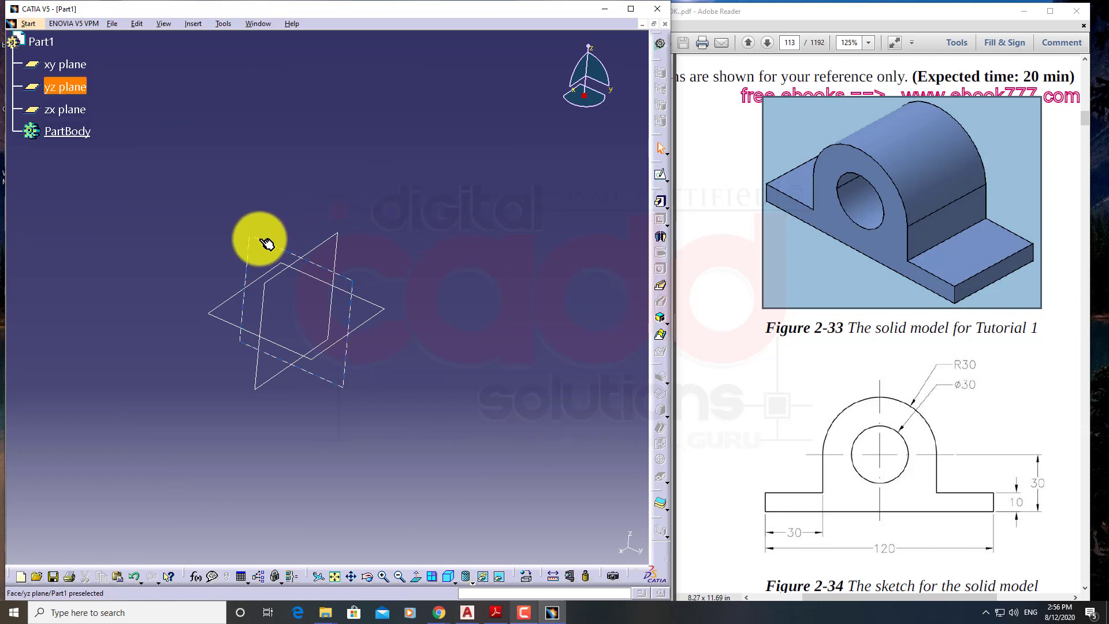
pyautogui.click(604, 75)
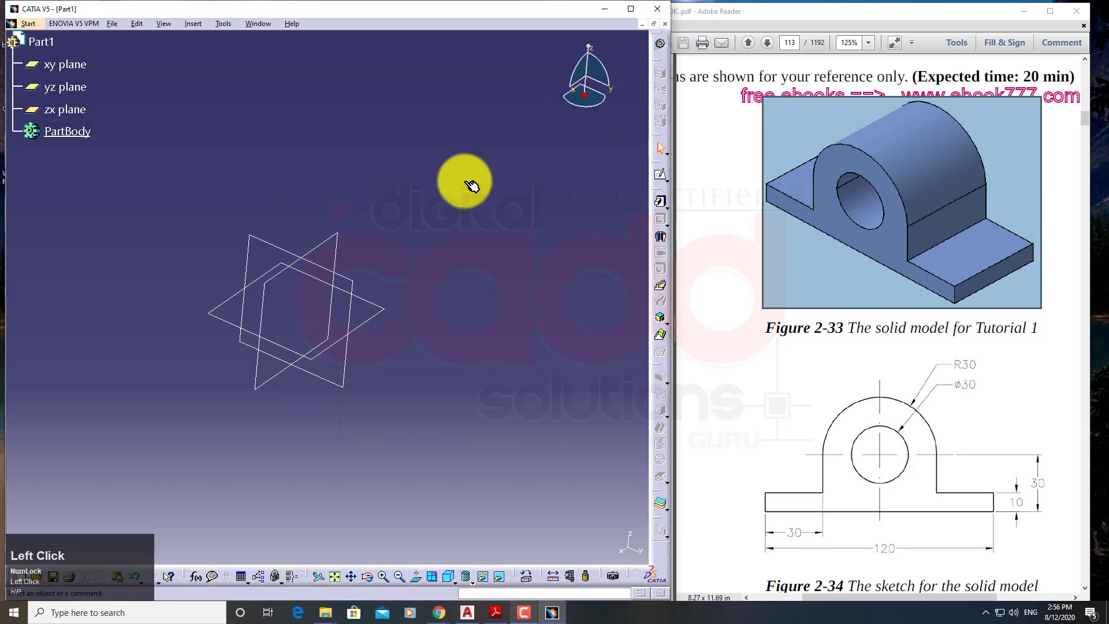
pyautogui.click(263, 245)
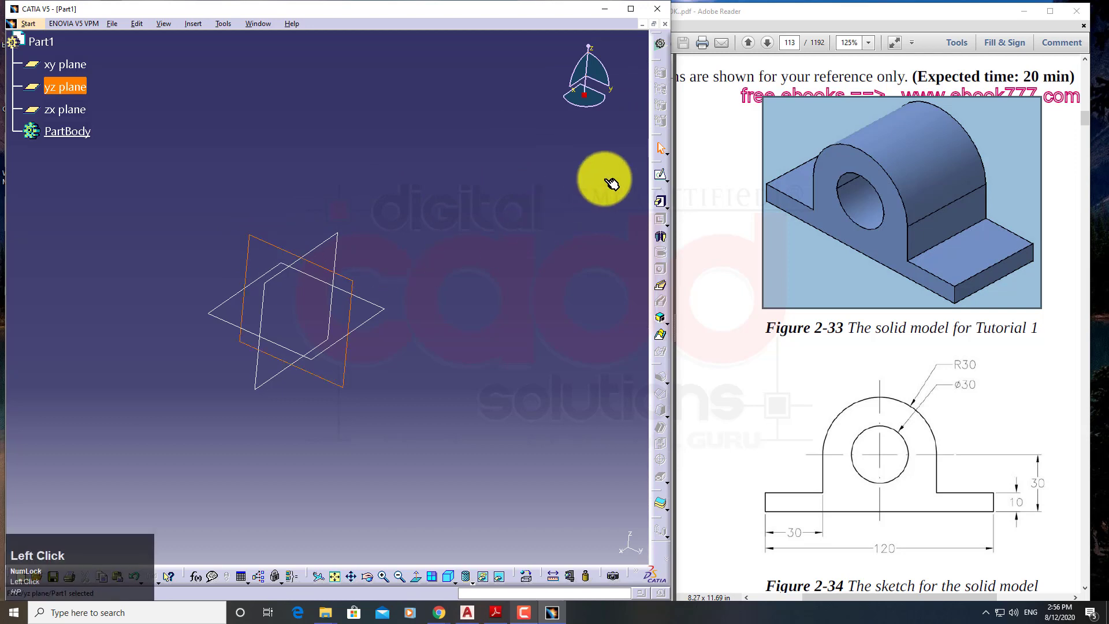
pyautogui.click(576, 197)
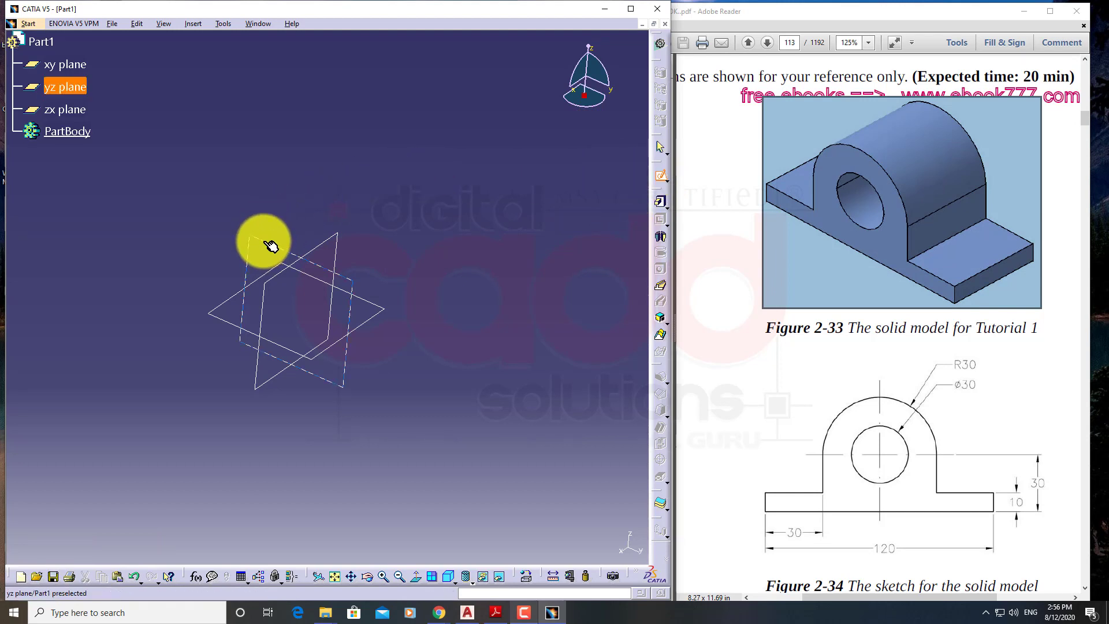
pyautogui.click(271, 246)
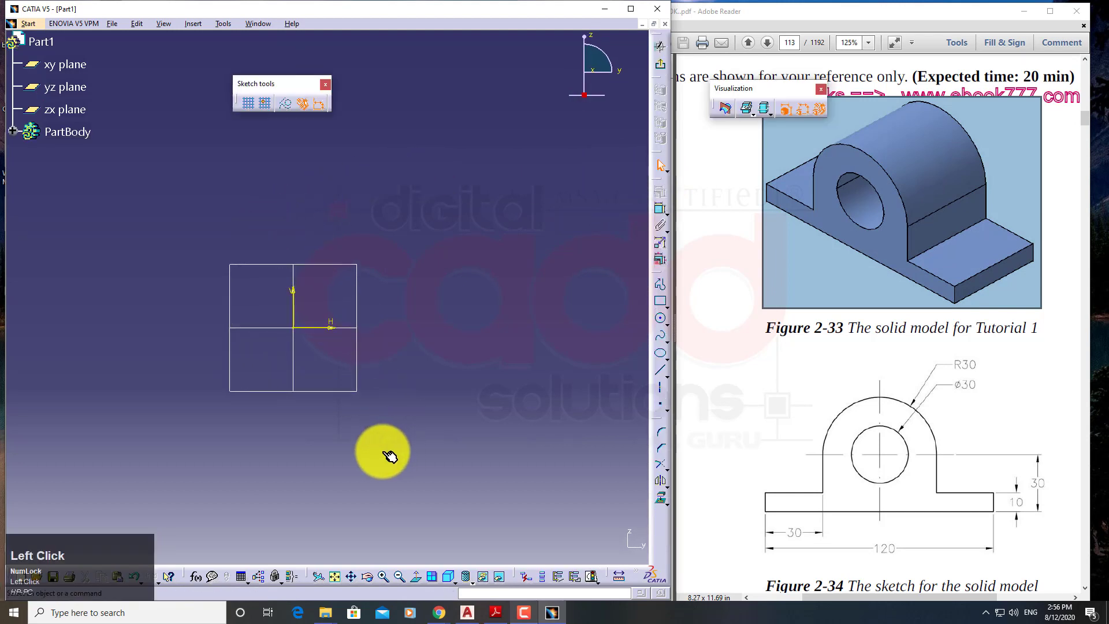
pyautogui.moveTo(404, 425)
pyautogui.mouseDown(button='middle')
pyautogui.moveTo(421, 428)
pyautogui.moveTo(415, 392)
pyautogui.moveTo(471, 352)
pyautogui.mouseUp(button='middle')
pyautogui.rightClick(414, 424)
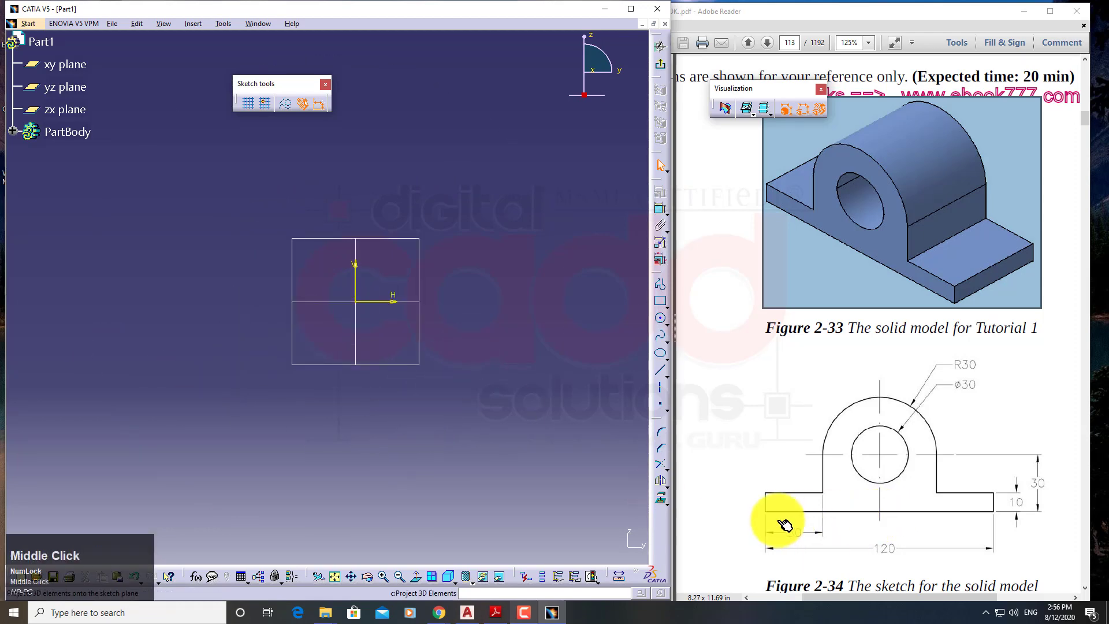
# Step: Float the Profile toolbar horizontally below the Sketch tools toolbar, and dock the Visualization toolbar in the row with the view tools
pyautogui.click(918, 512)
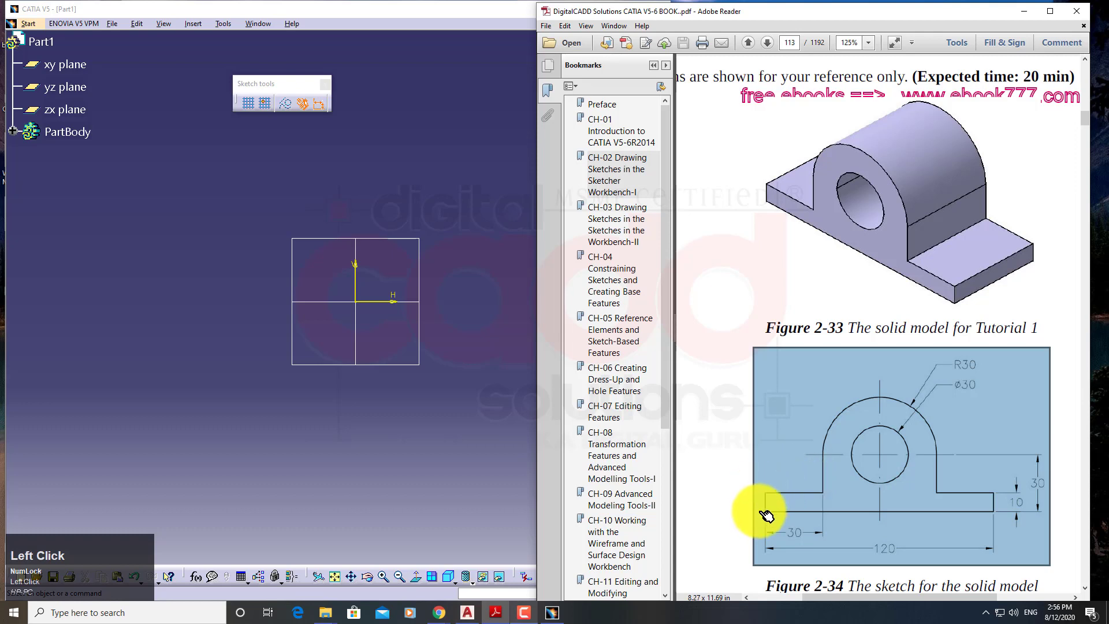
pyautogui.moveTo(454, 345)
pyautogui.mouseDown(button='middle')
pyautogui.moveTo(403, 376)
pyautogui.moveTo(410, 385)
pyautogui.mouseUp(button='middle')
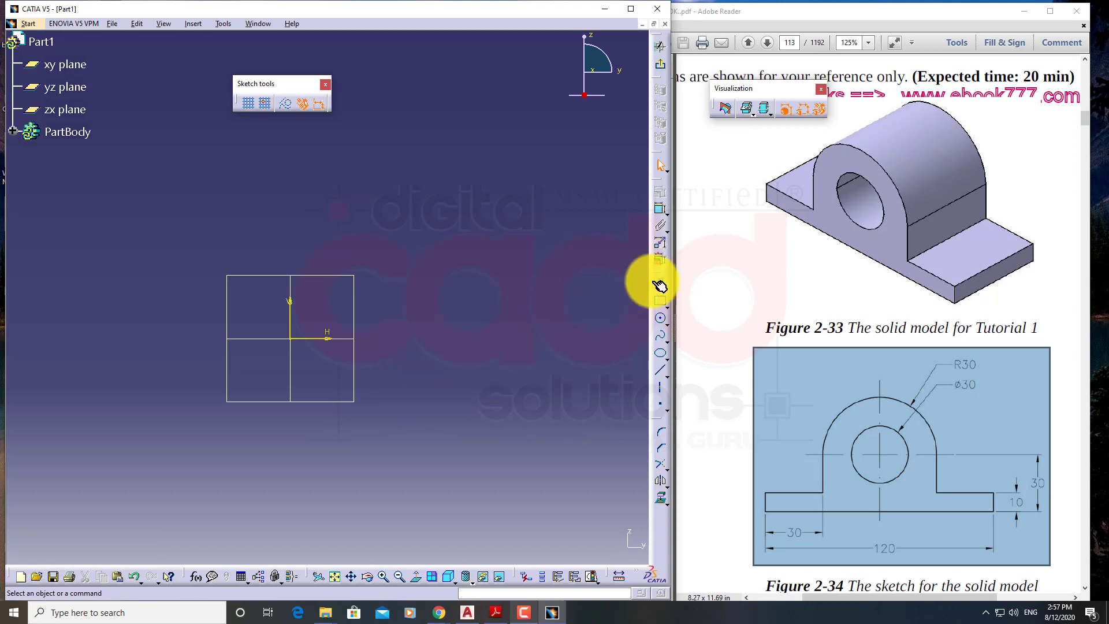
pyautogui.moveTo(661, 275)
pyautogui.mouseDown()
pyautogui.moveTo(595, 112)
pyautogui.moveTo(604, 106)
pyautogui.mouseUp()
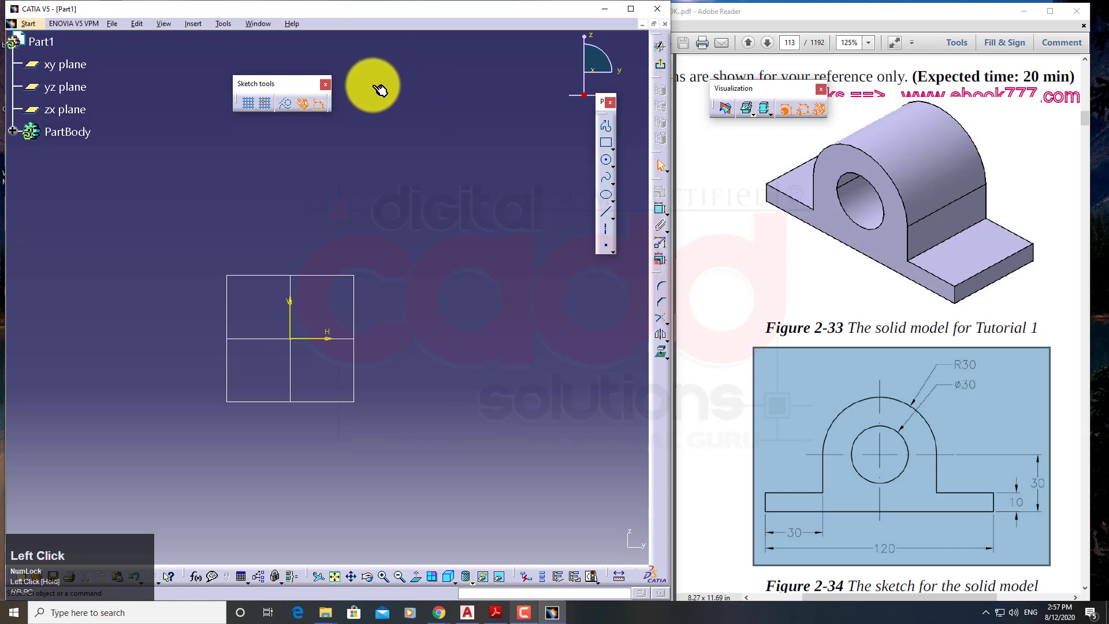
pyautogui.moveTo(215, 146); pyautogui.dragTo(215, 145)
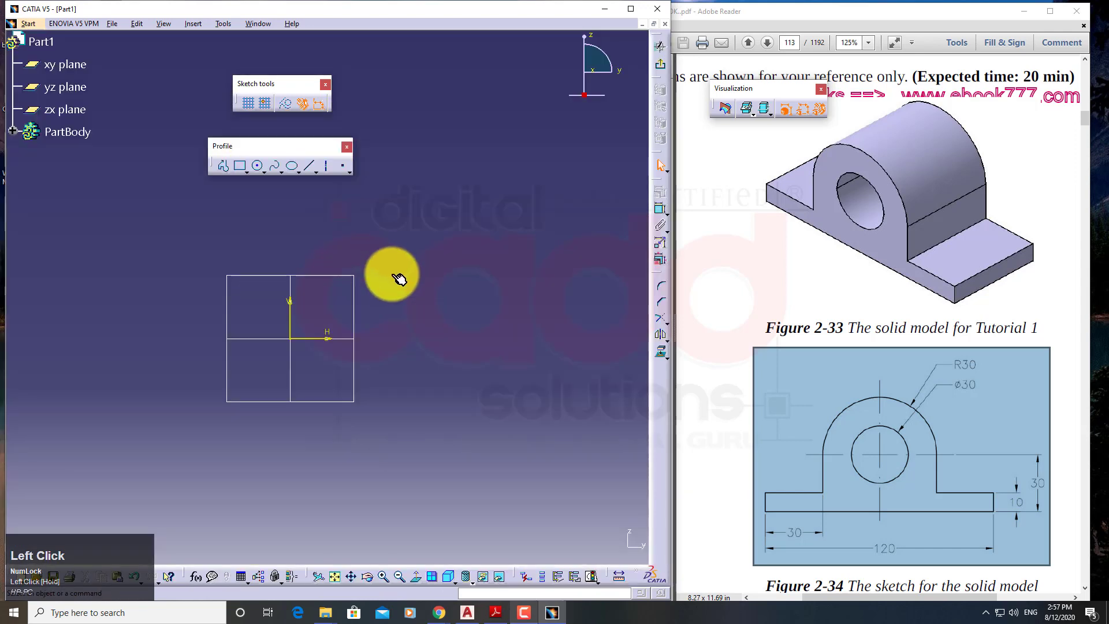
pyautogui.moveTo(389, 272); pyautogui.dragTo(367, 379, button='middle')
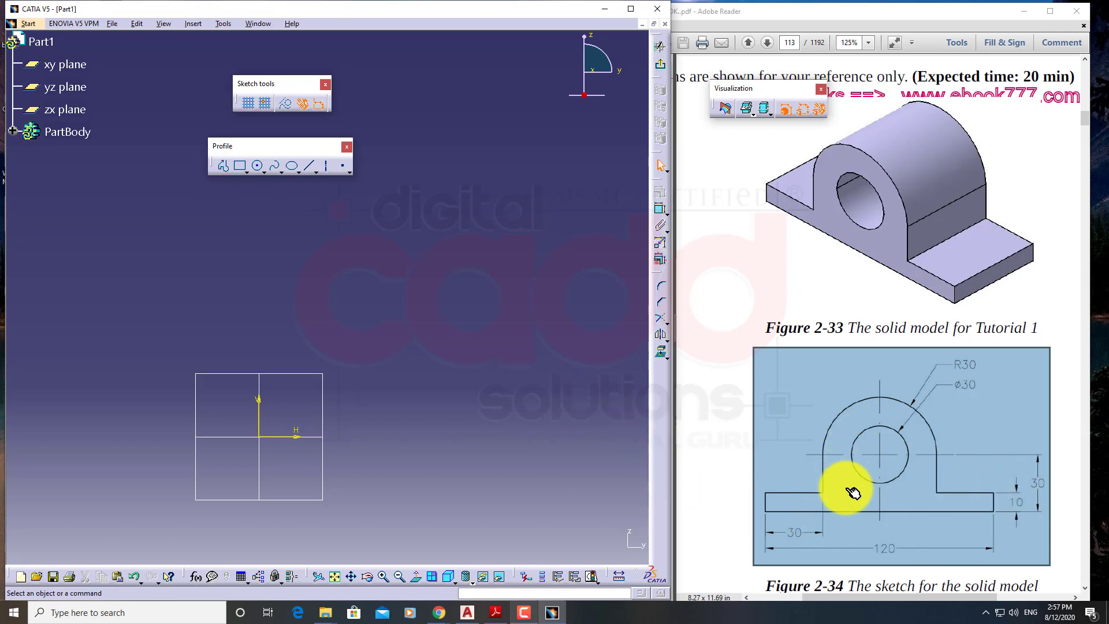
pyautogui.click(492, 363)
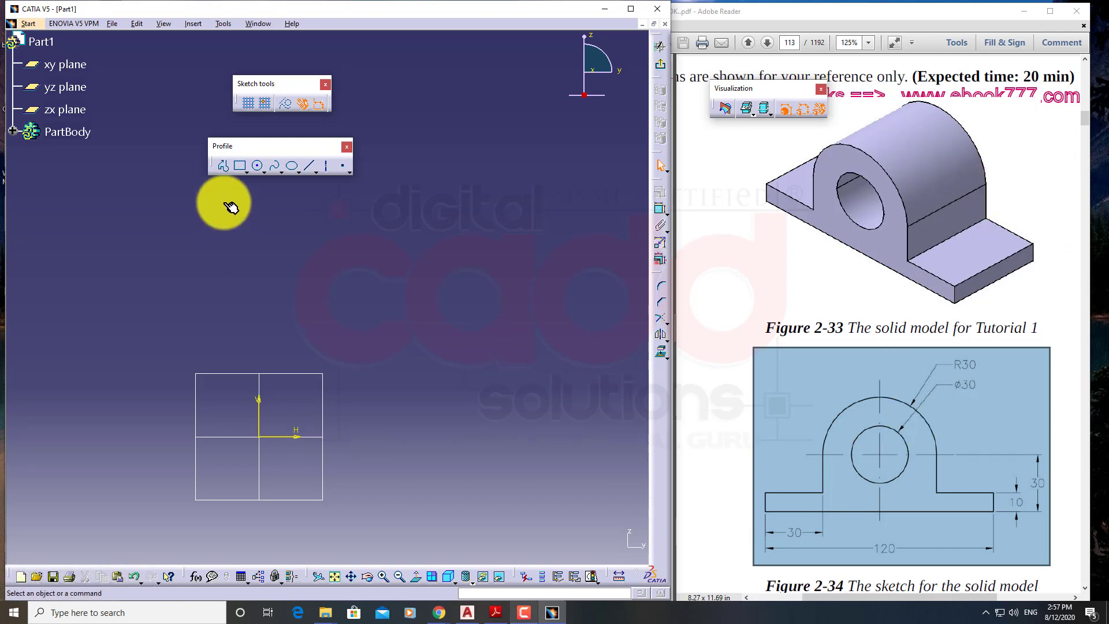
pyautogui.click(524, 65)
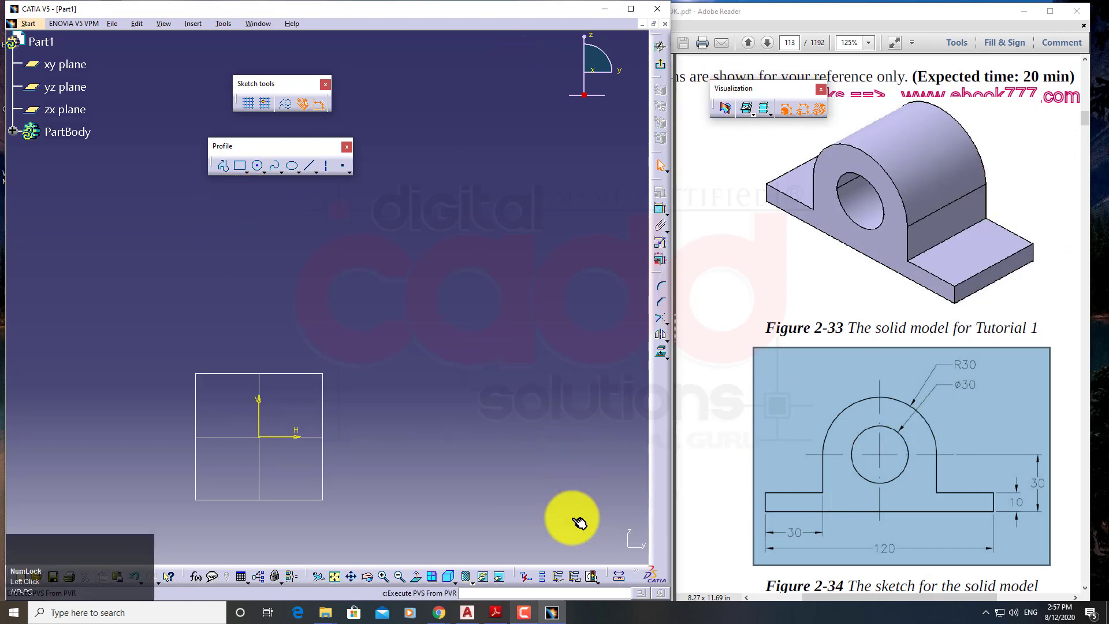
pyautogui.moveTo(553, 572); pyautogui.dragTo(555, 575)
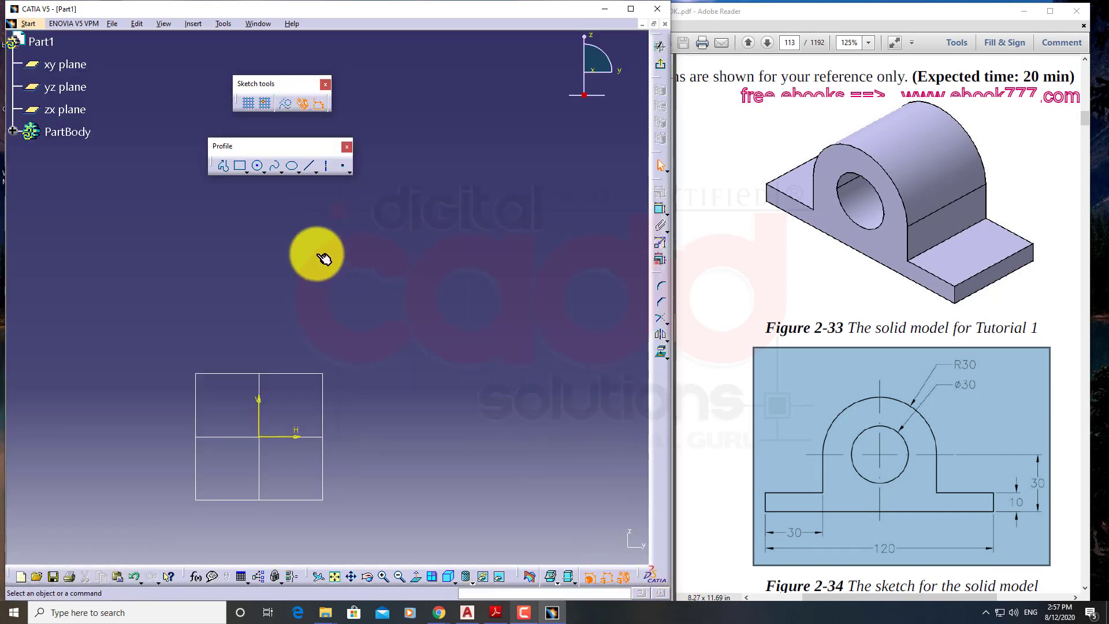
# Step: Start a stepped profile at the sketch origin with lines about 26 mm up, 29 mm across, 17 mm up, 20 mm across and 11 mm up
pyautogui.click(228, 169)
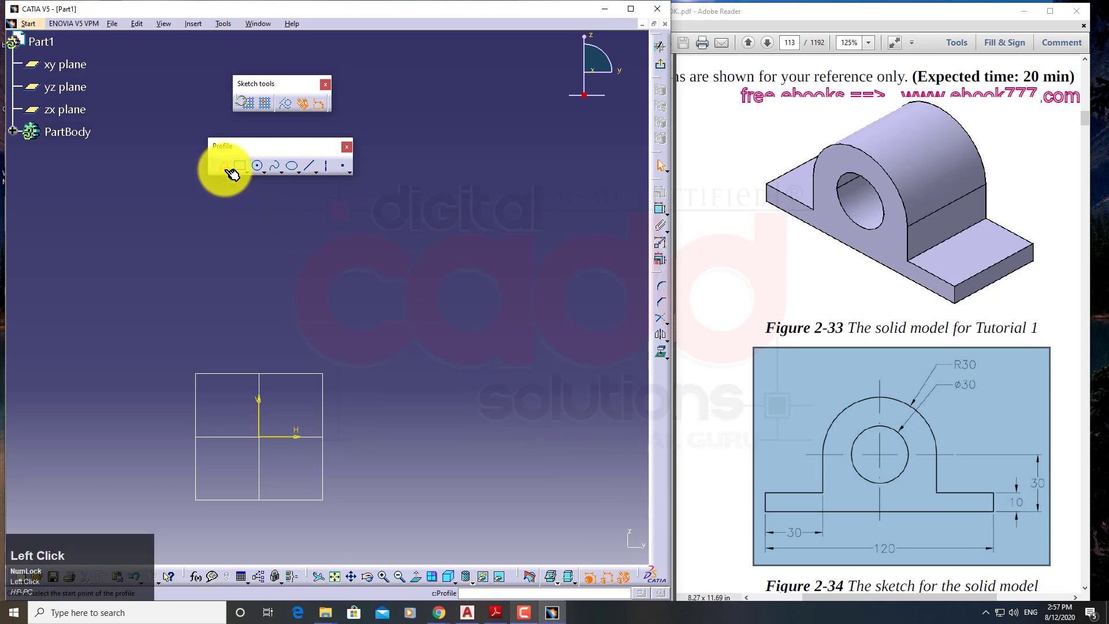
pyautogui.click(259, 437)
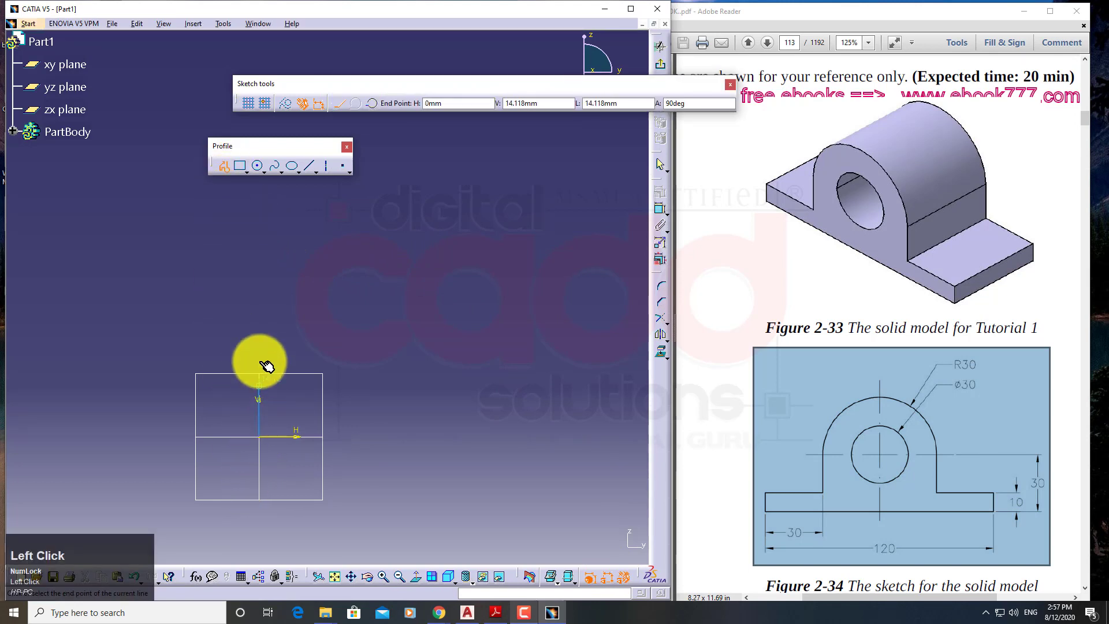
pyautogui.click(260, 342)
pyautogui.click(364, 342)
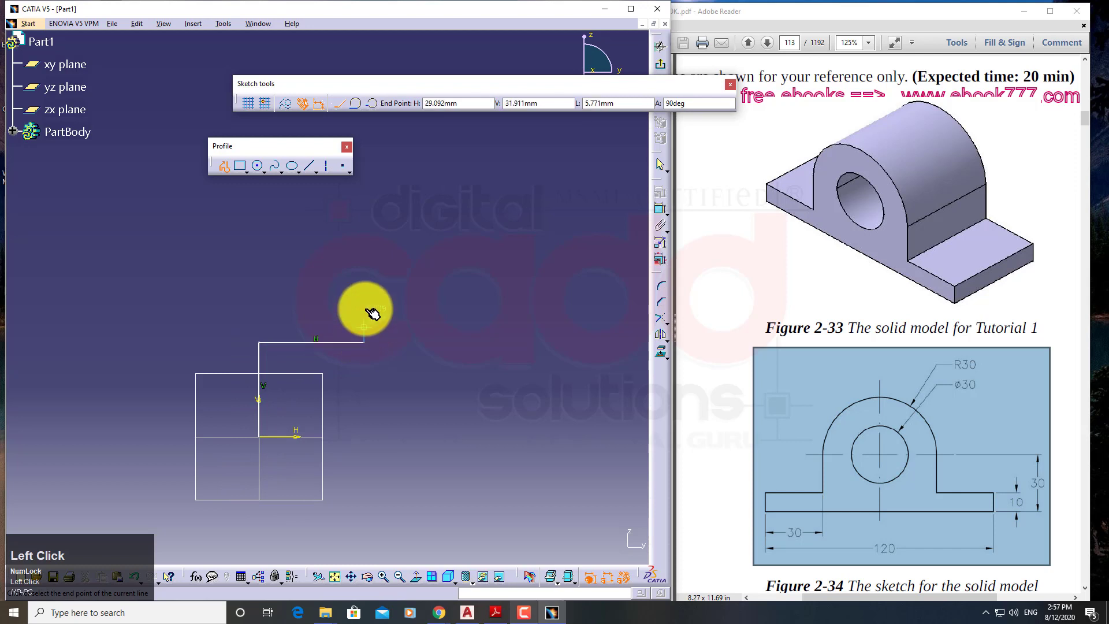
pyautogui.click(364, 282)
pyautogui.click(438, 282)
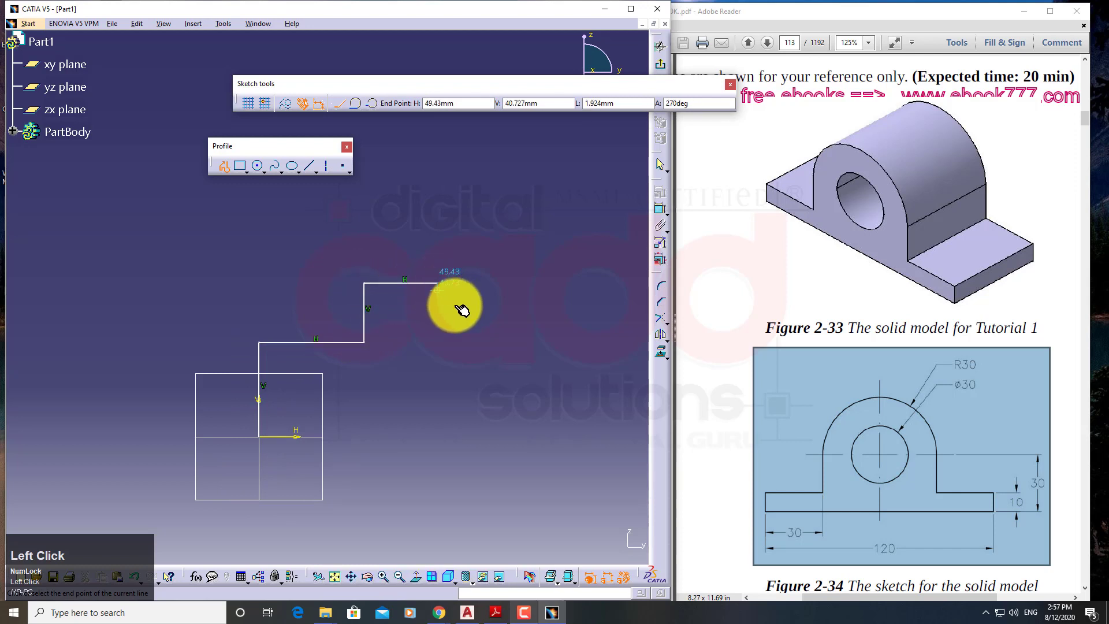
pyautogui.click(437, 242)
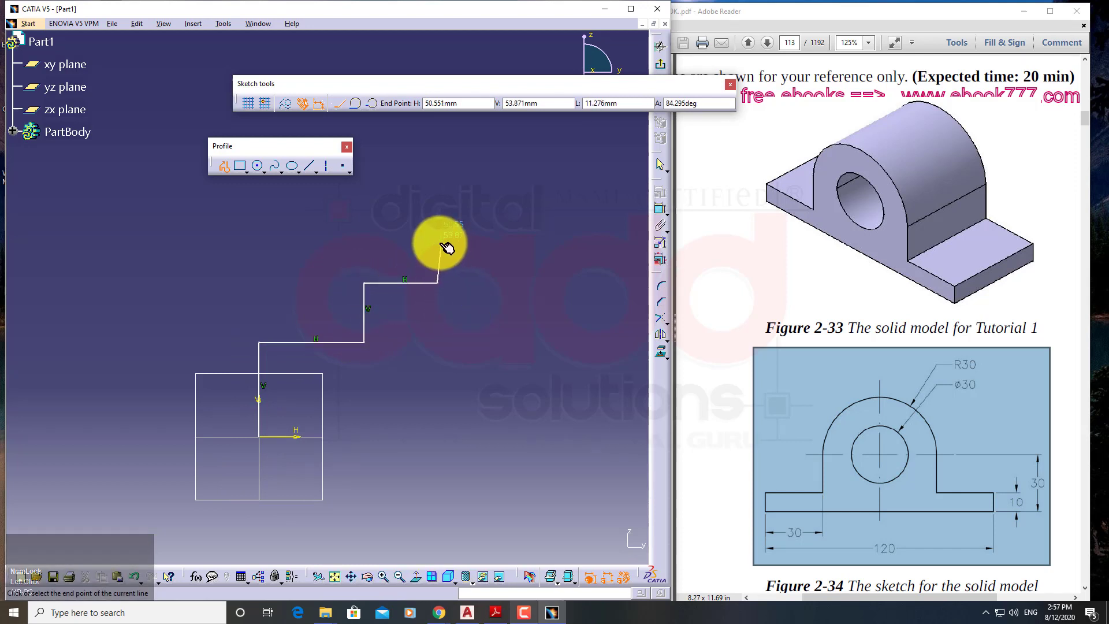
# Step: Continue the profile with a tangent semicircular arc about 34 mm in diameter and a vertical line about 11 mm down
pyautogui.click(358, 106)
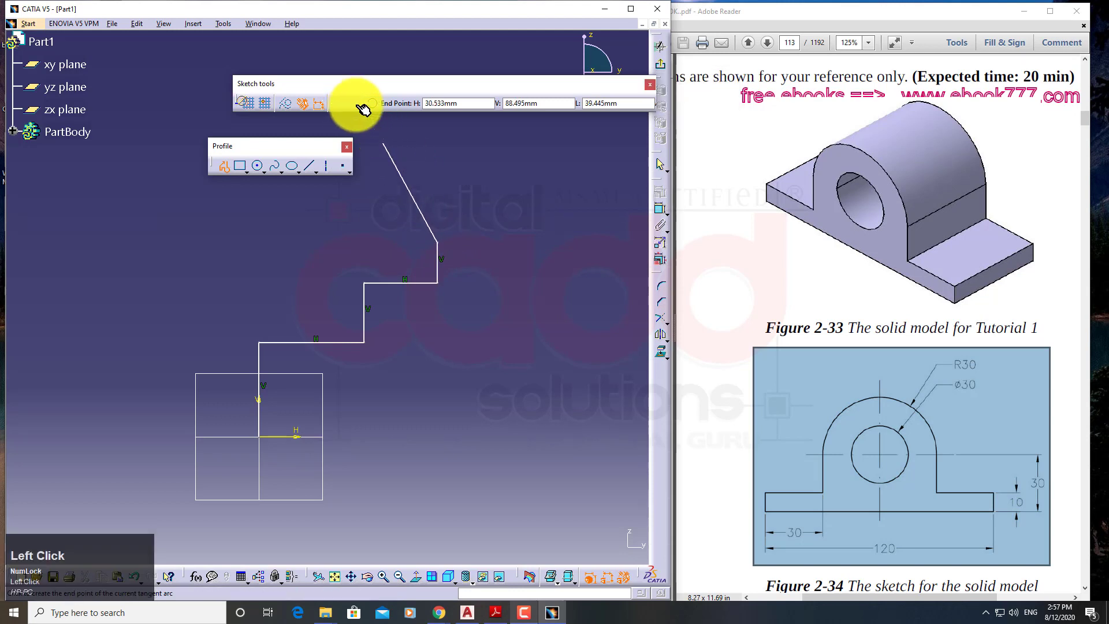
pyautogui.click(561, 243)
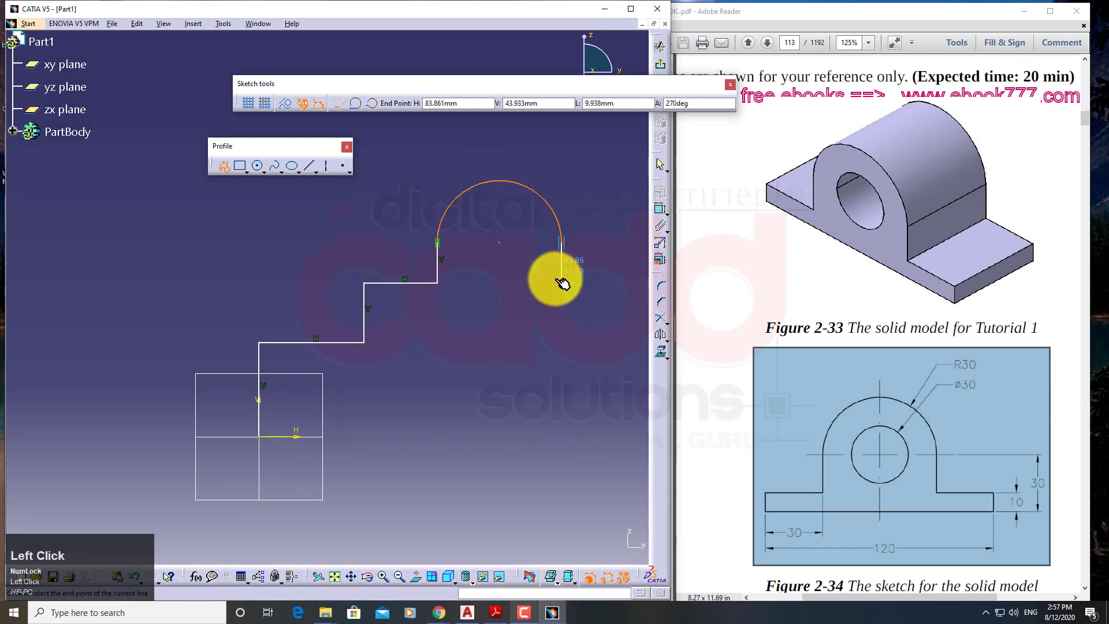
pyautogui.click(564, 286)
# Step: Close the stepped profile at the origin with lines about 22 mm across, 17 mm down, 28 mm back, 26 mm down and 78 mm back
pyautogui.moveTo(545, 350); pyautogui.dragTo(453, 358, button='middle')
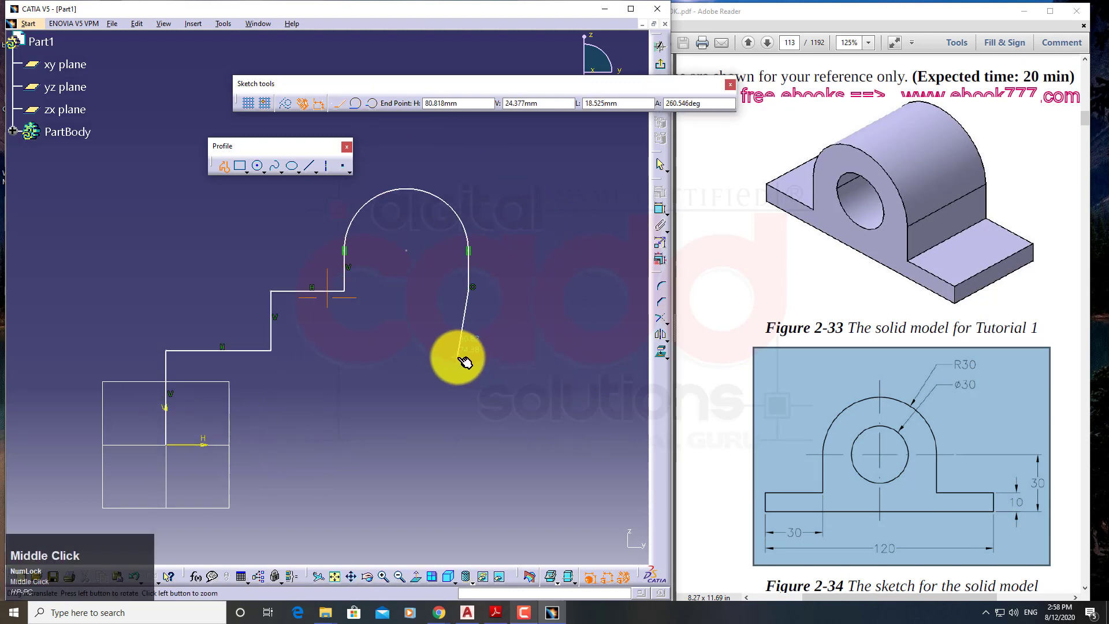
pyautogui.click(548, 292)
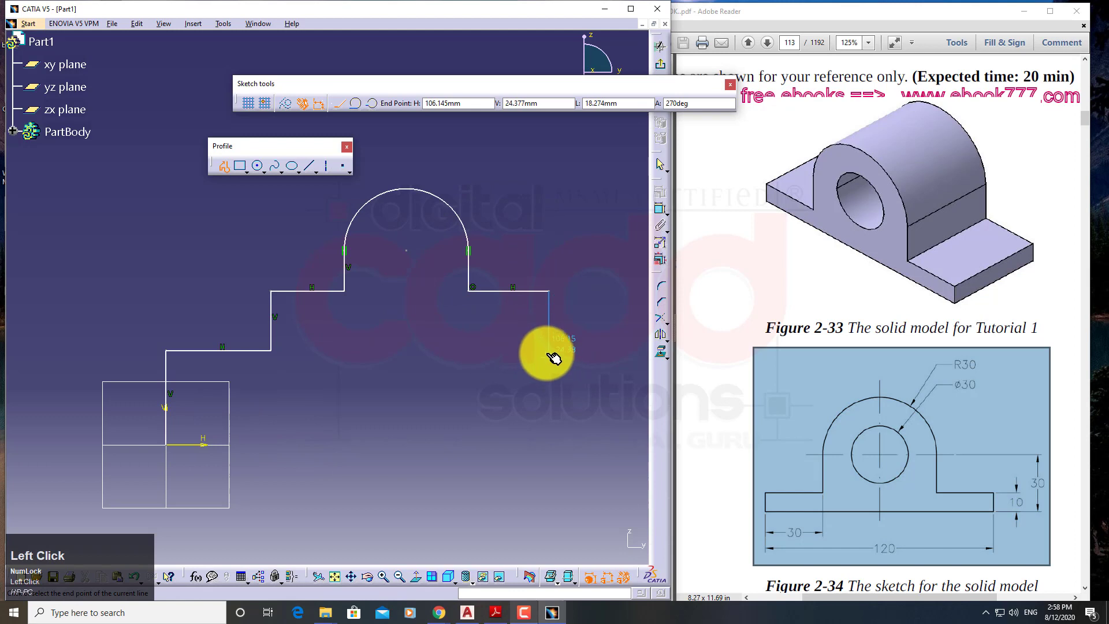
pyautogui.click(549, 346)
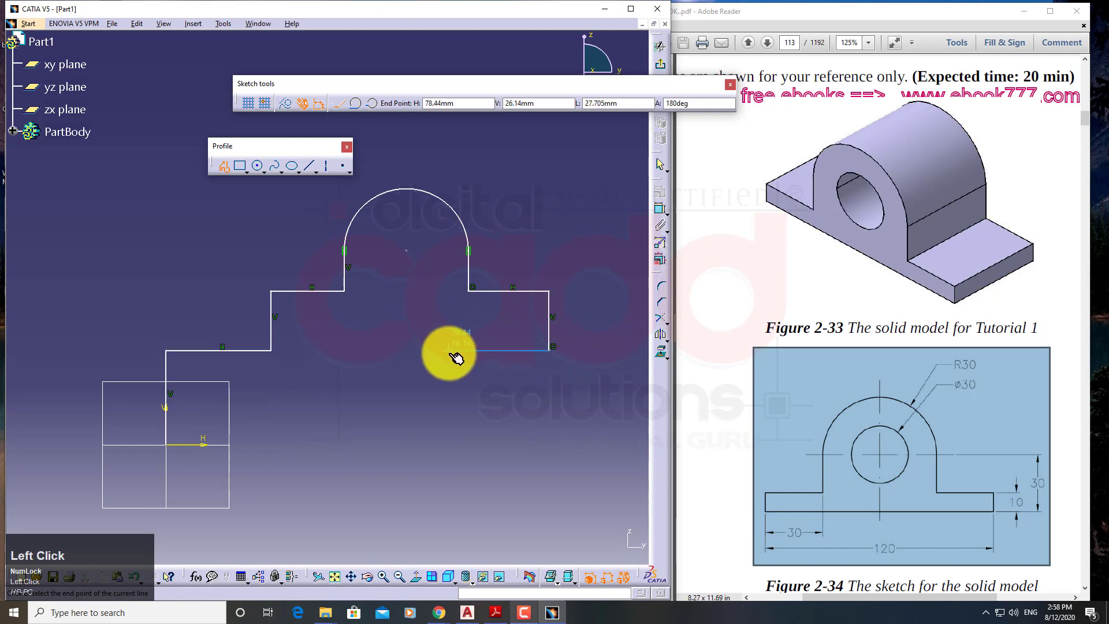
pyautogui.click(449, 350)
pyautogui.click(449, 443)
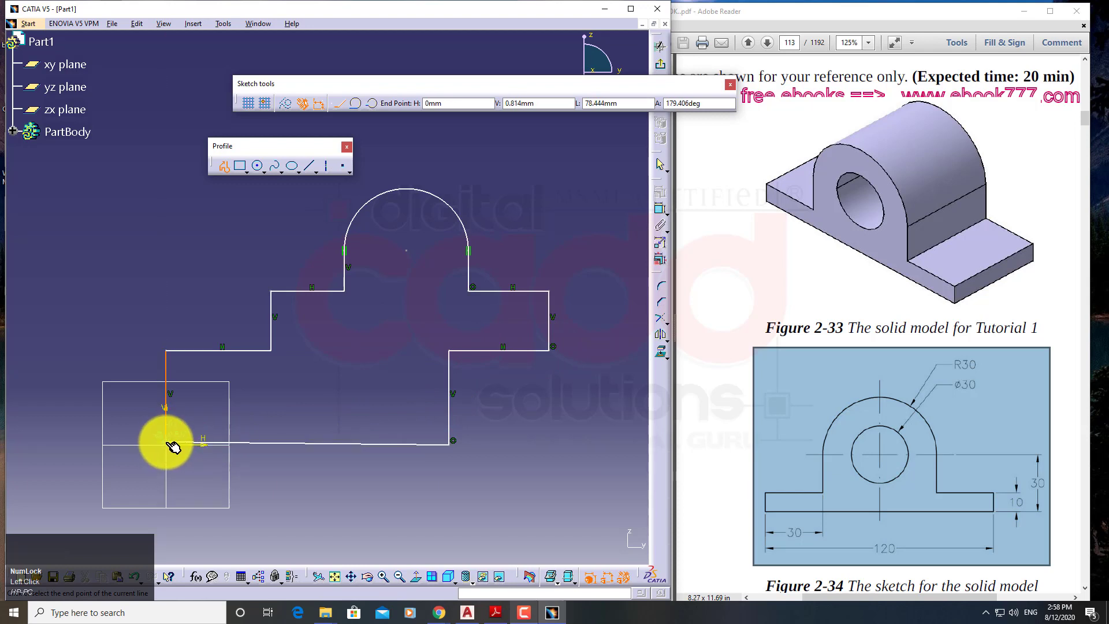
pyautogui.click(171, 448)
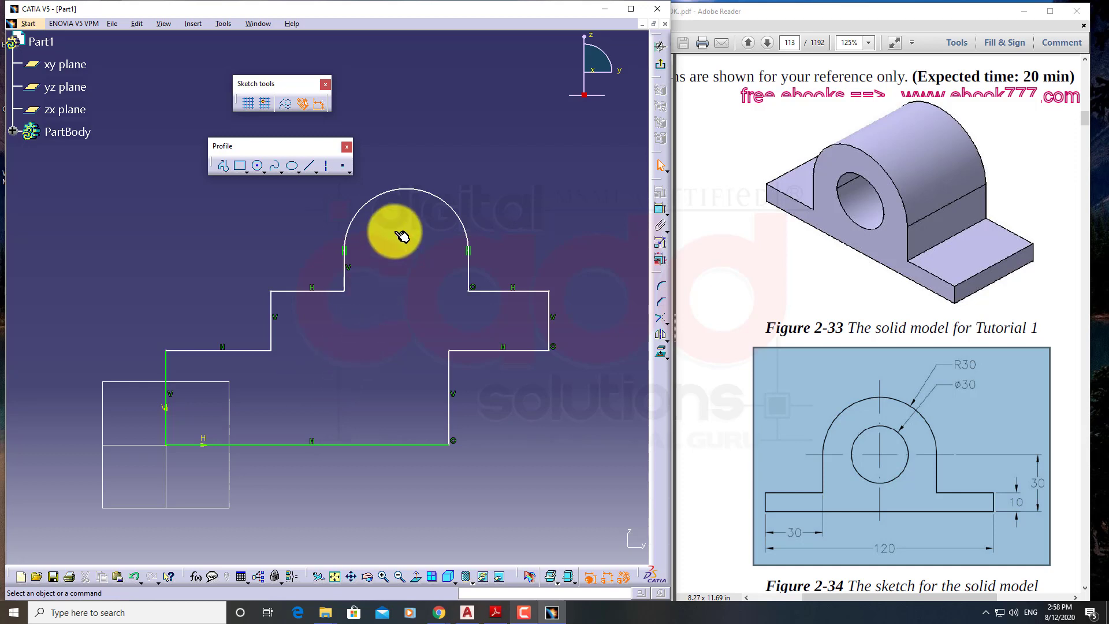
# Step: Start a second profile beside the first with a vertical line about 76 mm up and opposite tangent semicircles about 71 mm and 46 mm in diameter
pyautogui.moveTo(520, 350)
pyautogui.mouseDown(button='middle')
pyautogui.moveTo(230, 391)
pyautogui.moveTo(235, 425)
pyautogui.moveTo(389, 396)
pyautogui.moveTo(312, 414)
pyautogui.mouseUp(button='middle')
pyautogui.rightClick(234, 416)
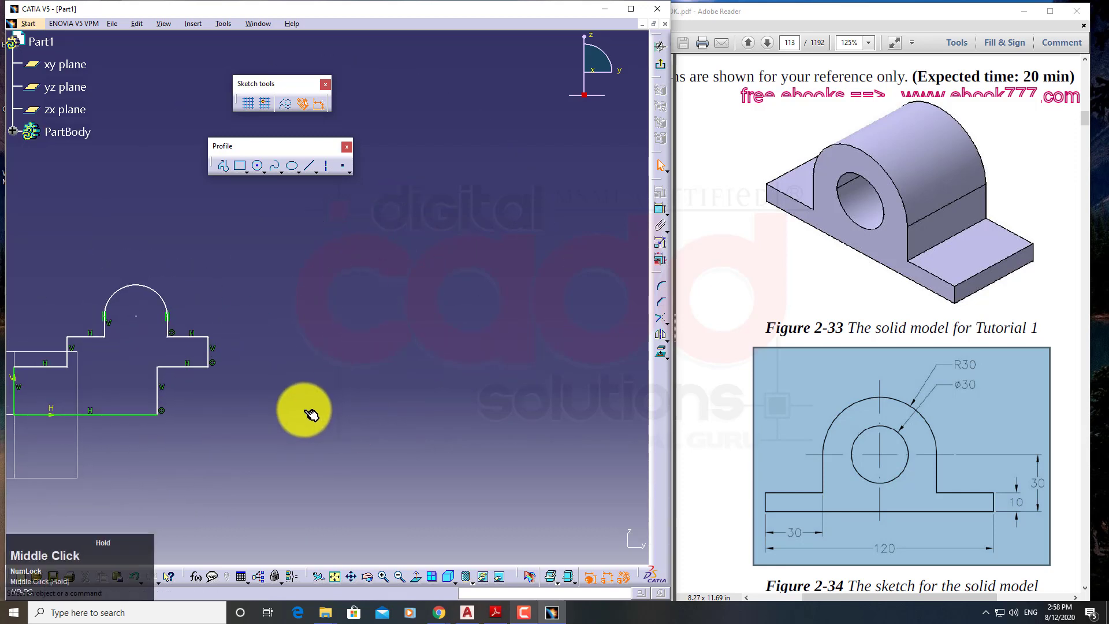
pyautogui.click(223, 166)
pyautogui.click(388, 448)
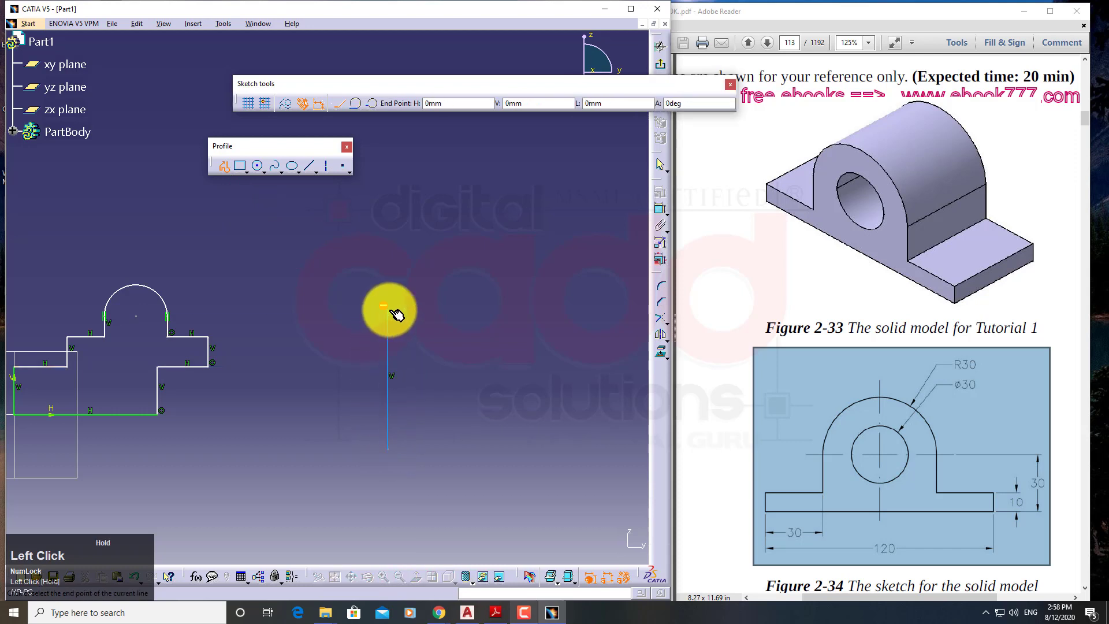
pyautogui.moveTo(397, 314); pyautogui.dragTo(610, 316)
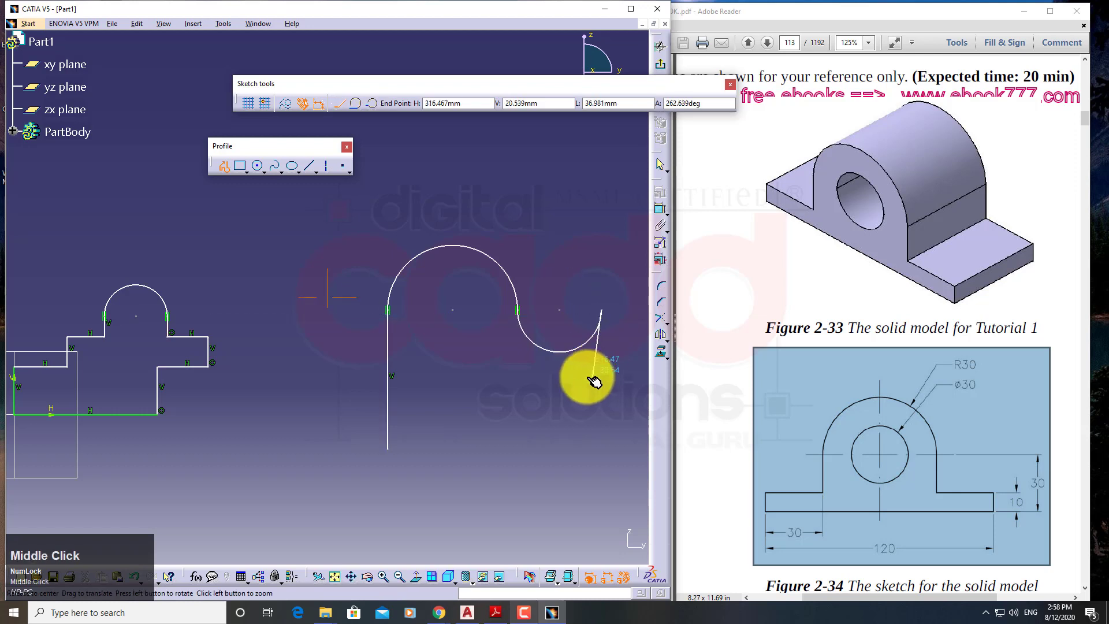
pyautogui.moveTo(586, 376); pyautogui.dragTo(502, 346, button='middle')
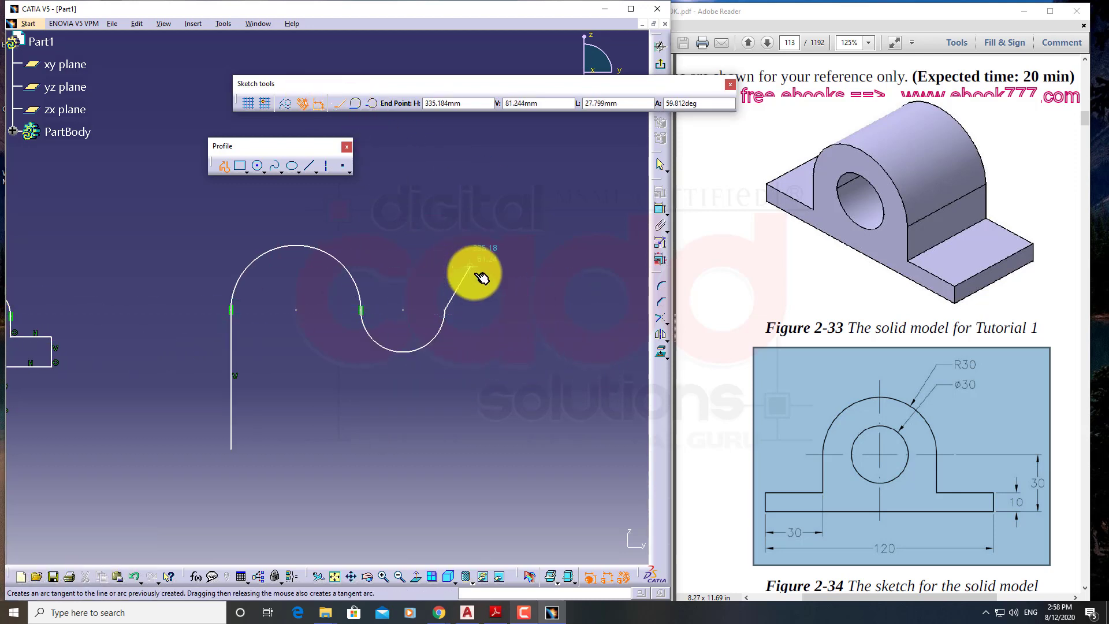
# Step: Continue with lines about 26 mm across and 60 mm down, a tangent semicircle about 32 mm in diameter and a line about 53 mm back
pyautogui.click(492, 310)
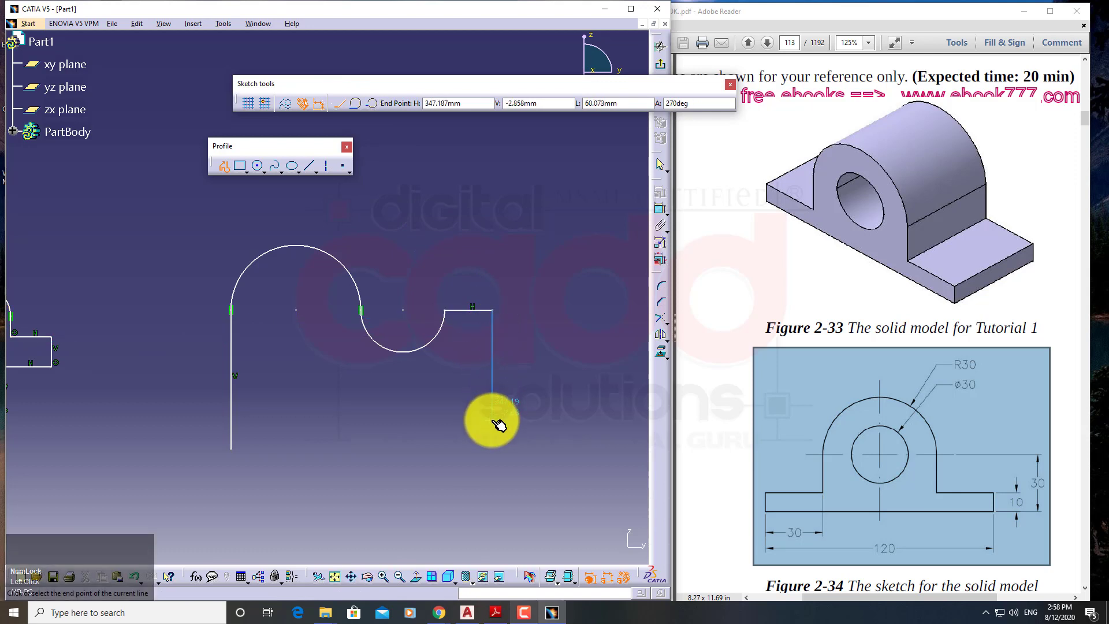
pyautogui.click(494, 420)
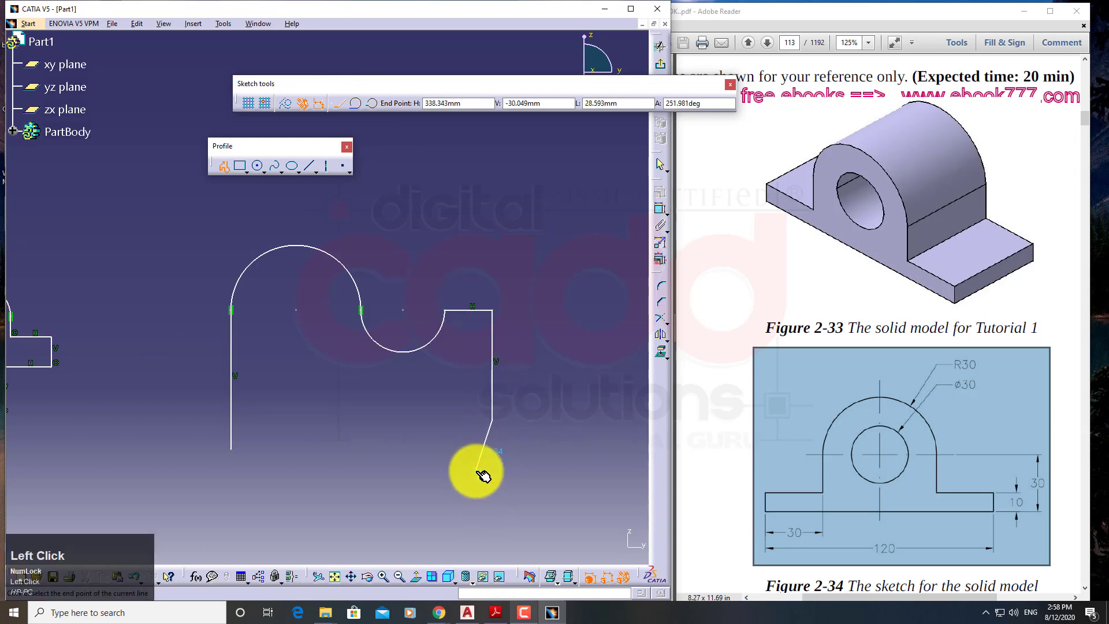
pyautogui.click(358, 105)
pyautogui.click(437, 422)
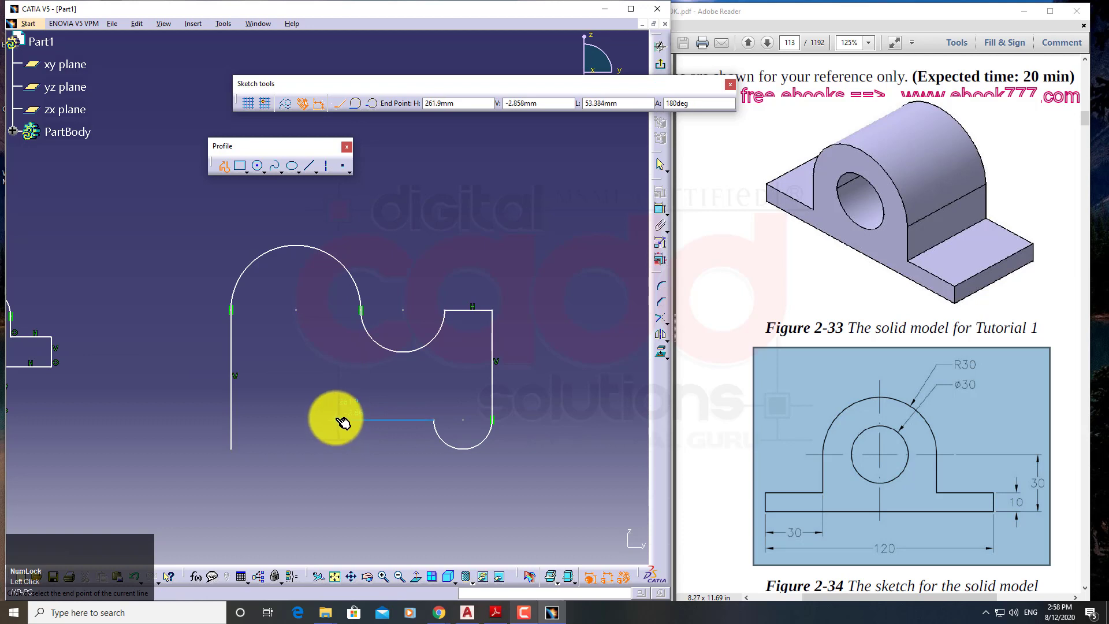
pyautogui.click(336, 419)
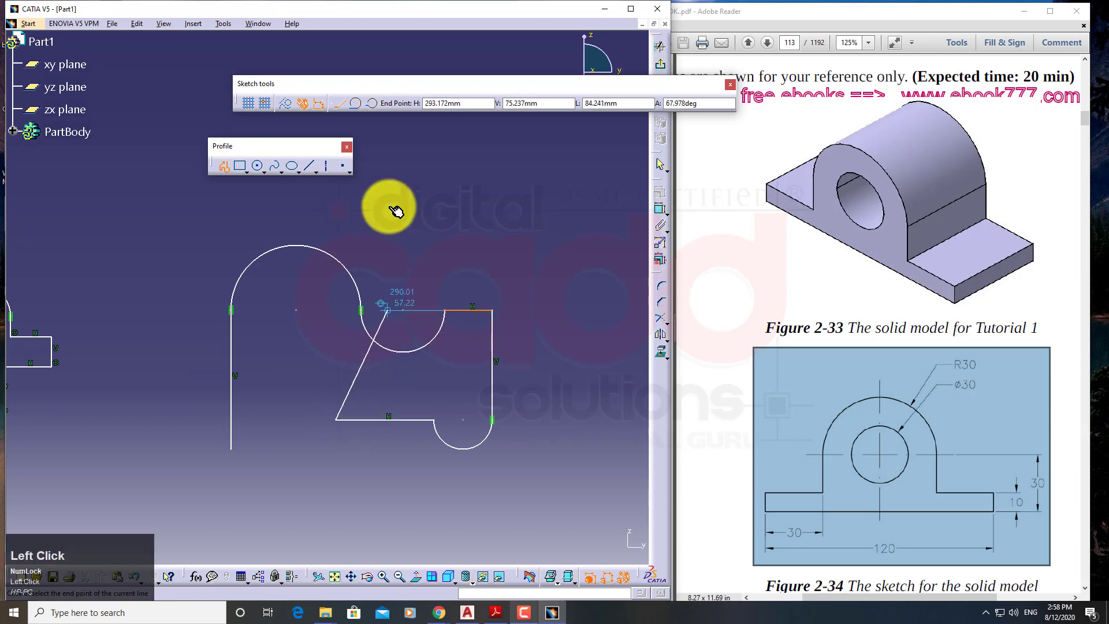
# Step: Add a three-point arc about 36 mm wide, a vertical line about 16 mm down, and a horizontal line closing the profile at its start point
pyautogui.click(379, 106)
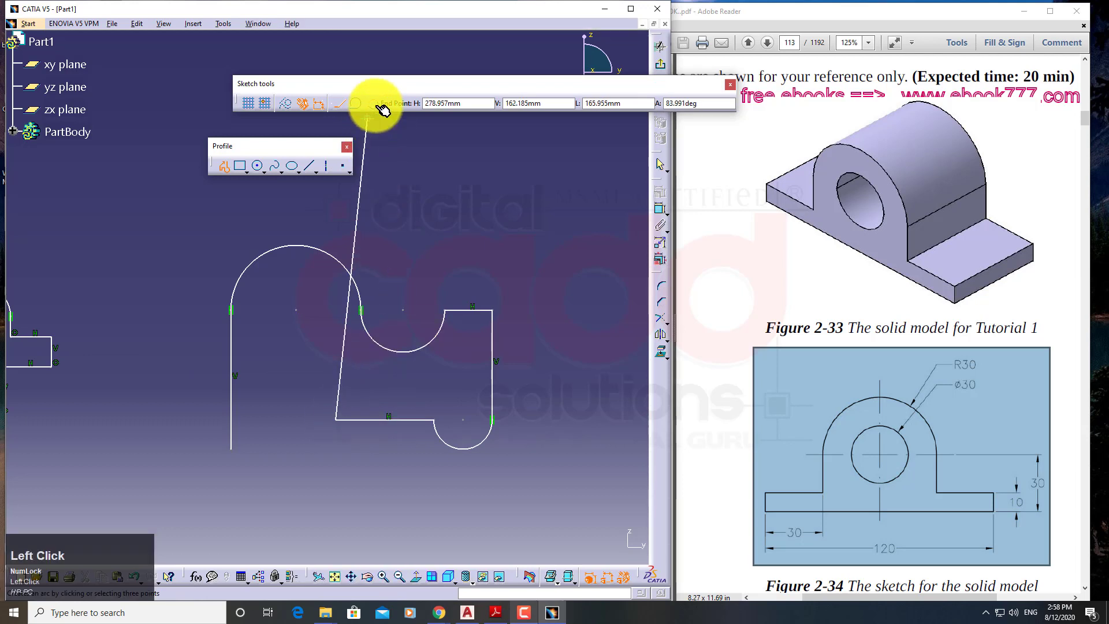
pyautogui.click(330, 394)
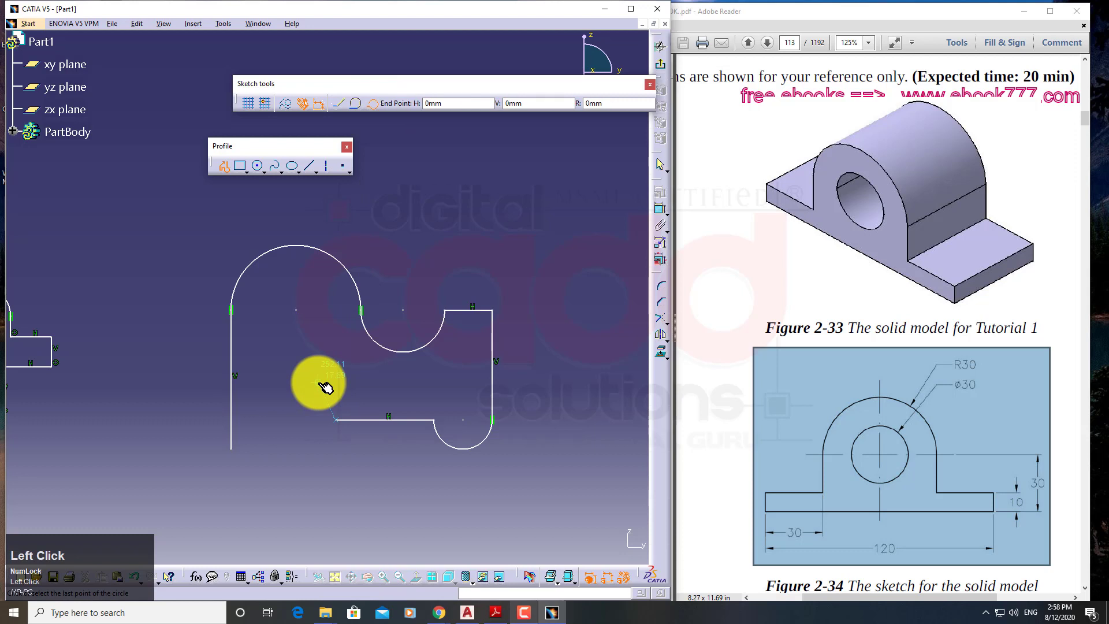
pyautogui.click(274, 426)
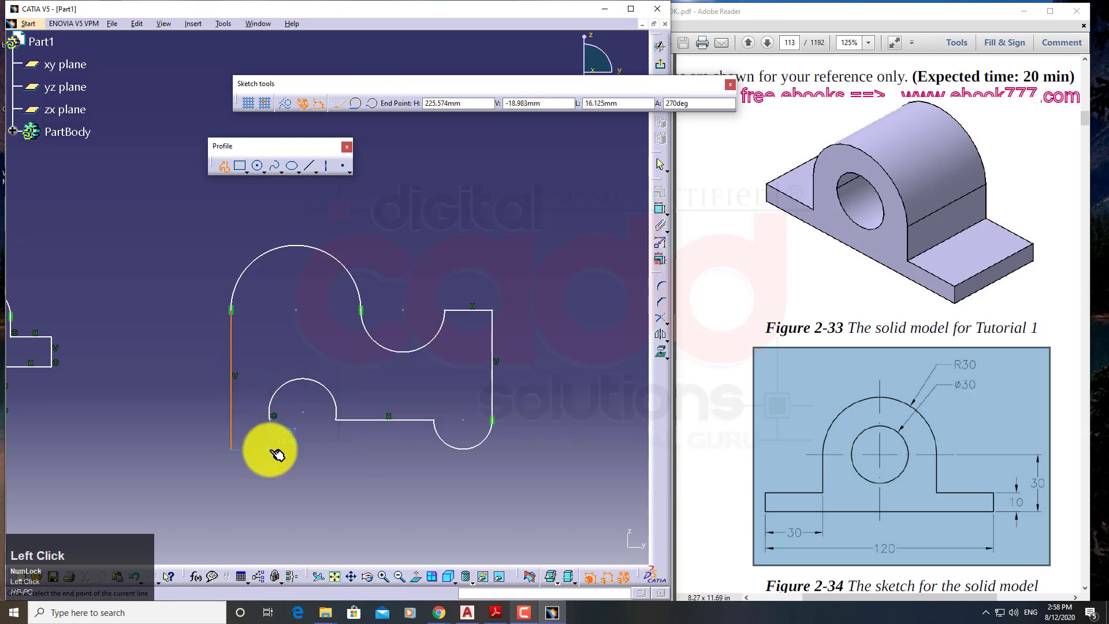
pyautogui.click(273, 450)
pyautogui.click(230, 448)
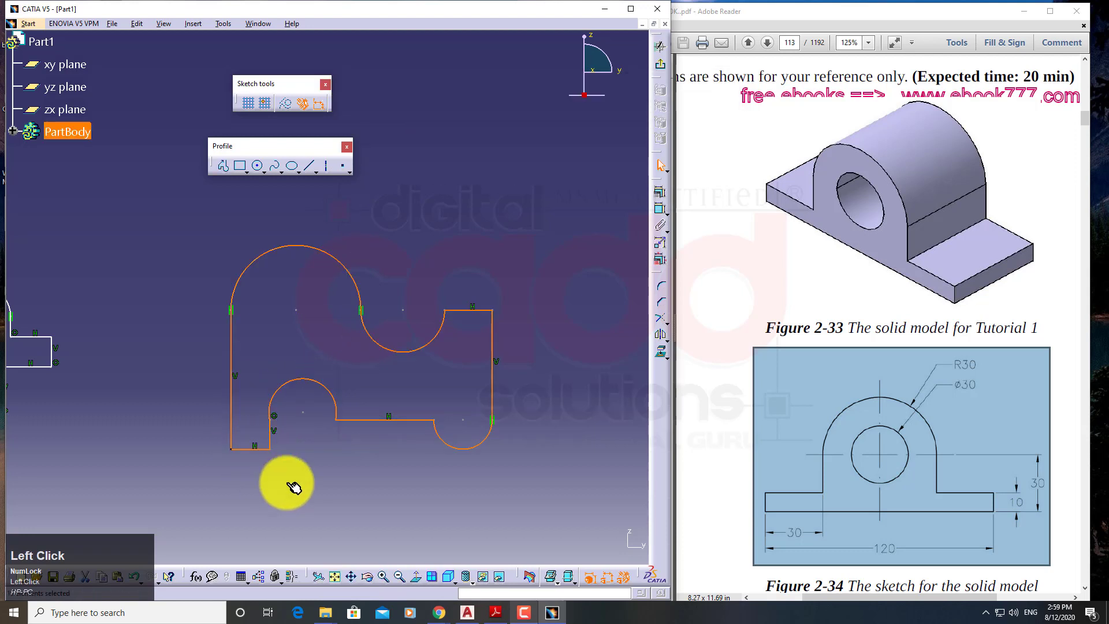
# Step: Float the Constraint toolbar beside the second profile
pyautogui.moveTo(366, 455)
pyautogui.mouseDown(button='middle')
pyautogui.moveTo(384, 429)
pyautogui.moveTo(379, 406)
pyautogui.mouseUp(button='middle')
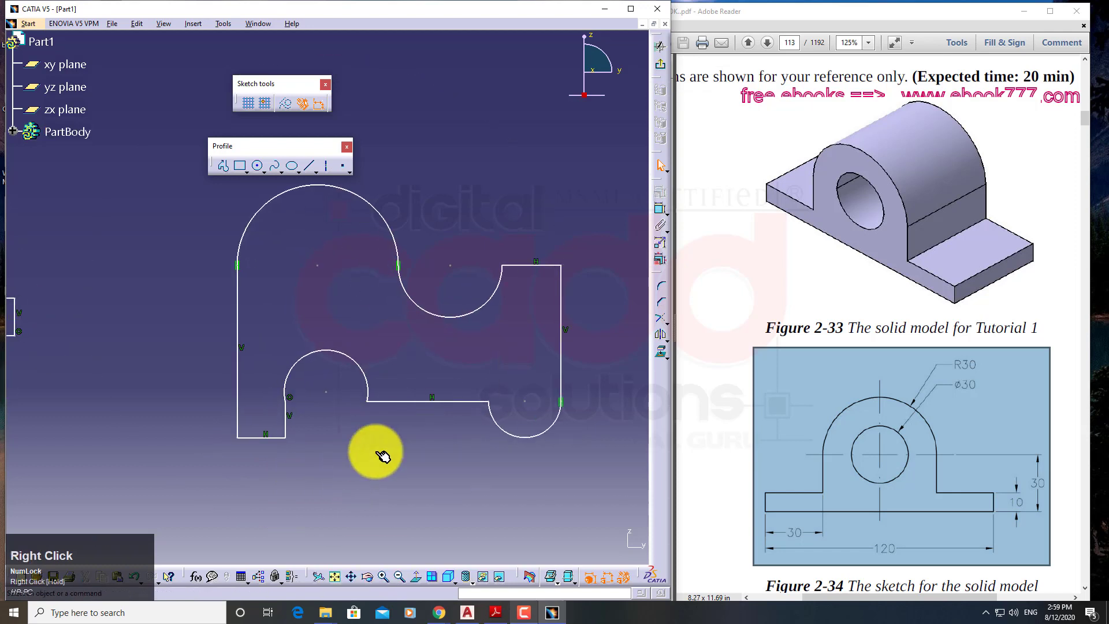
pyautogui.moveTo(354, 444)
pyautogui.mouseDown(button='middle')
pyautogui.moveTo(366, 393)
pyautogui.moveTo(290, 470)
pyautogui.mouseUp(button='middle')
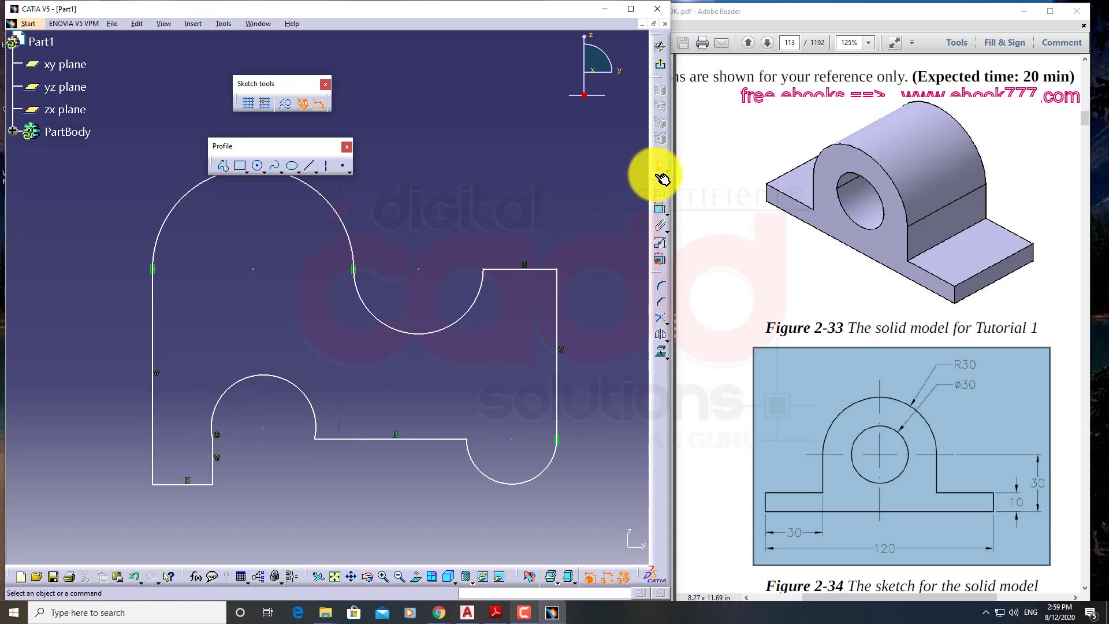
pyautogui.moveTo(663, 181); pyautogui.dragTo(576, 185)
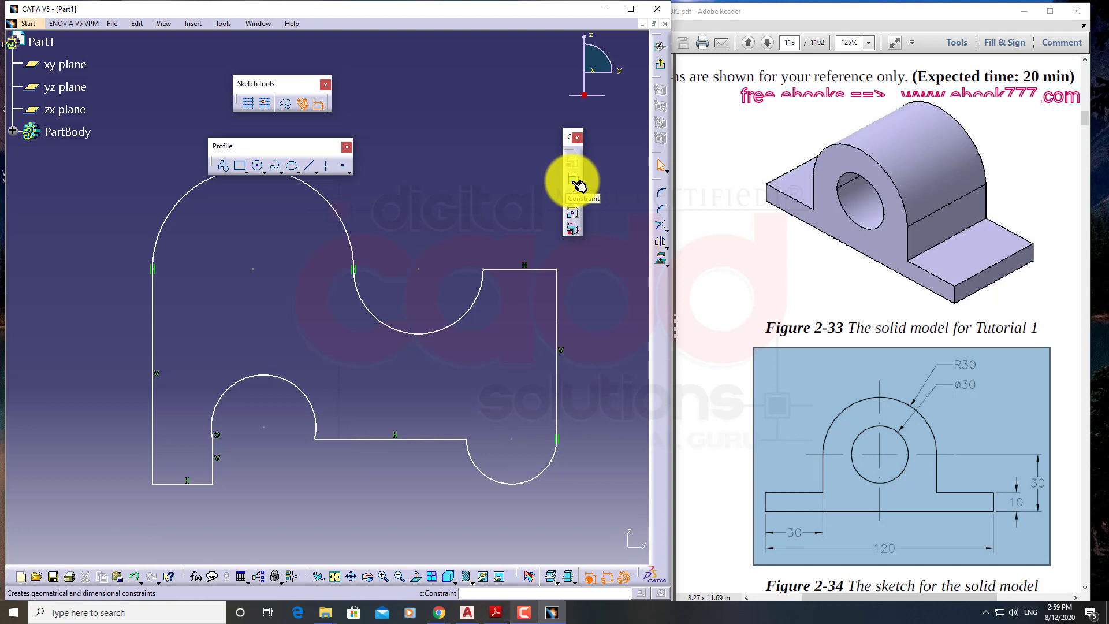
# Step: Constrain the center of the three-point arc to be coincident with the adjoining horizontal line
pyautogui.click(577, 185)
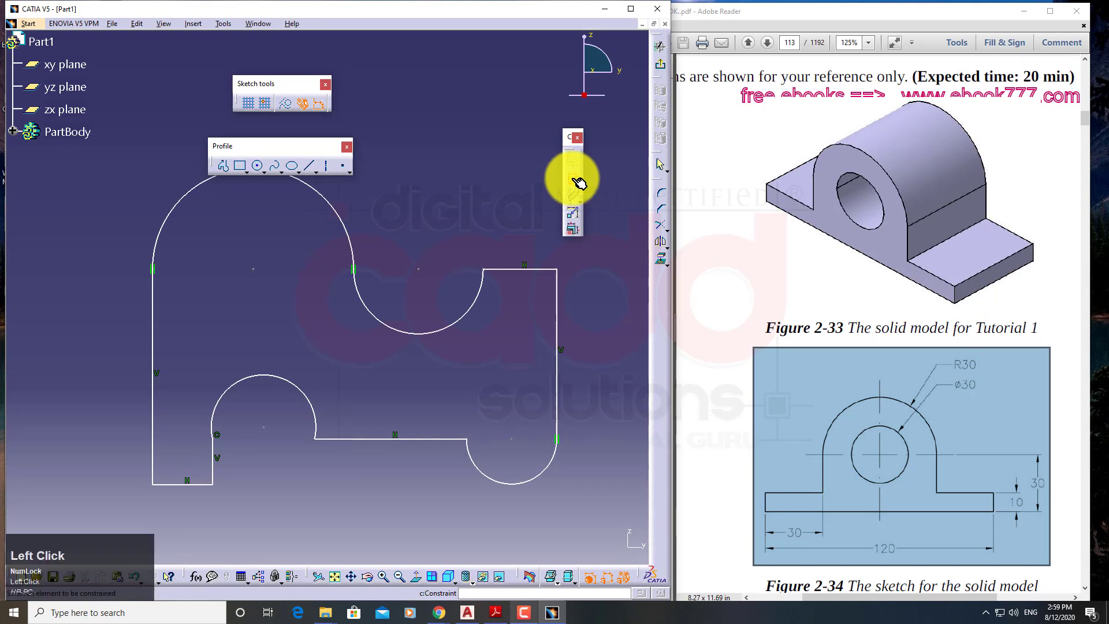
pyautogui.click(265, 428)
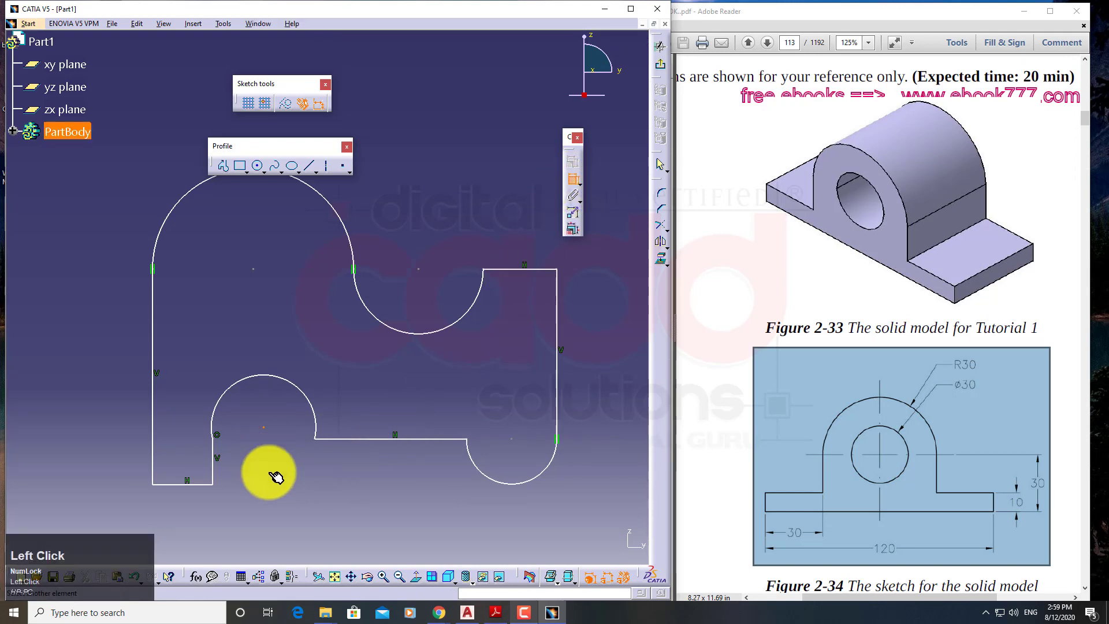
pyautogui.click(341, 440)
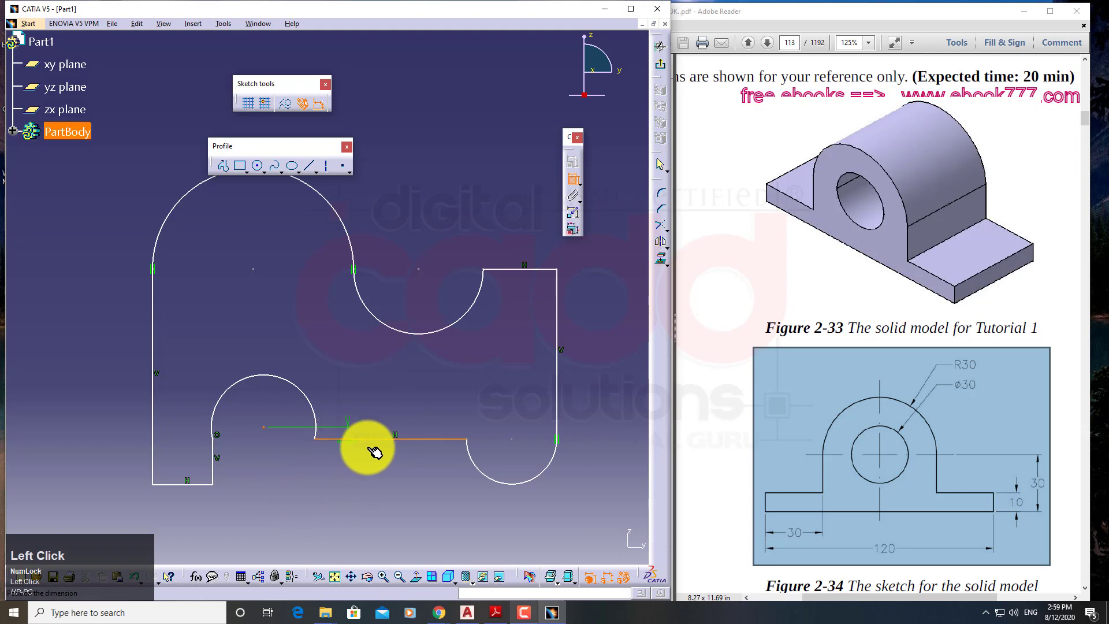
pyautogui.rightClick(398, 380)
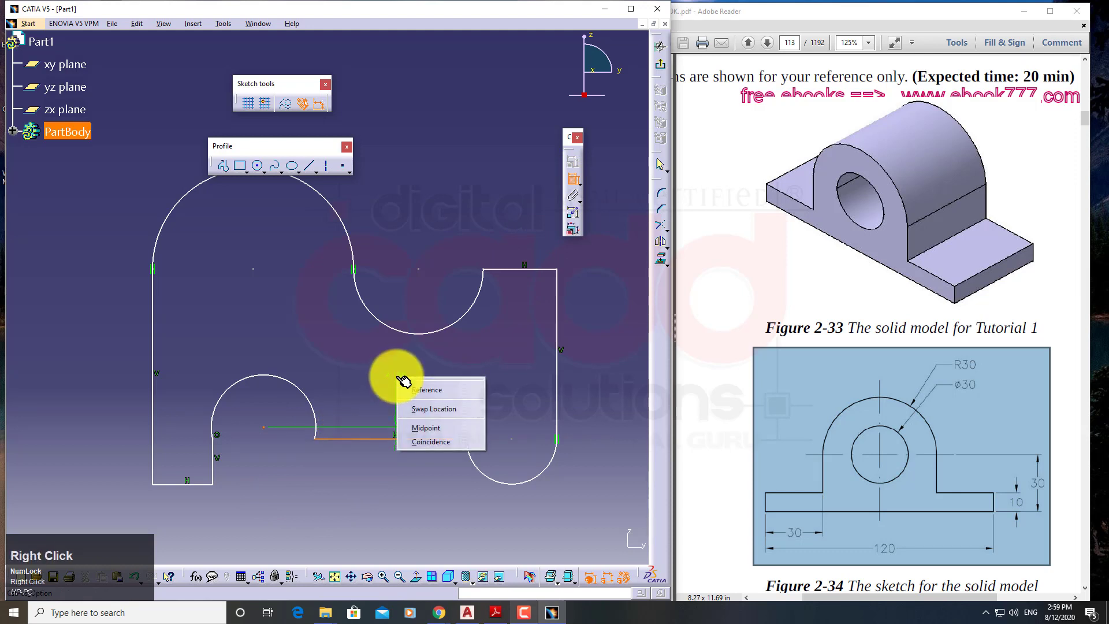
pyautogui.click(417, 443)
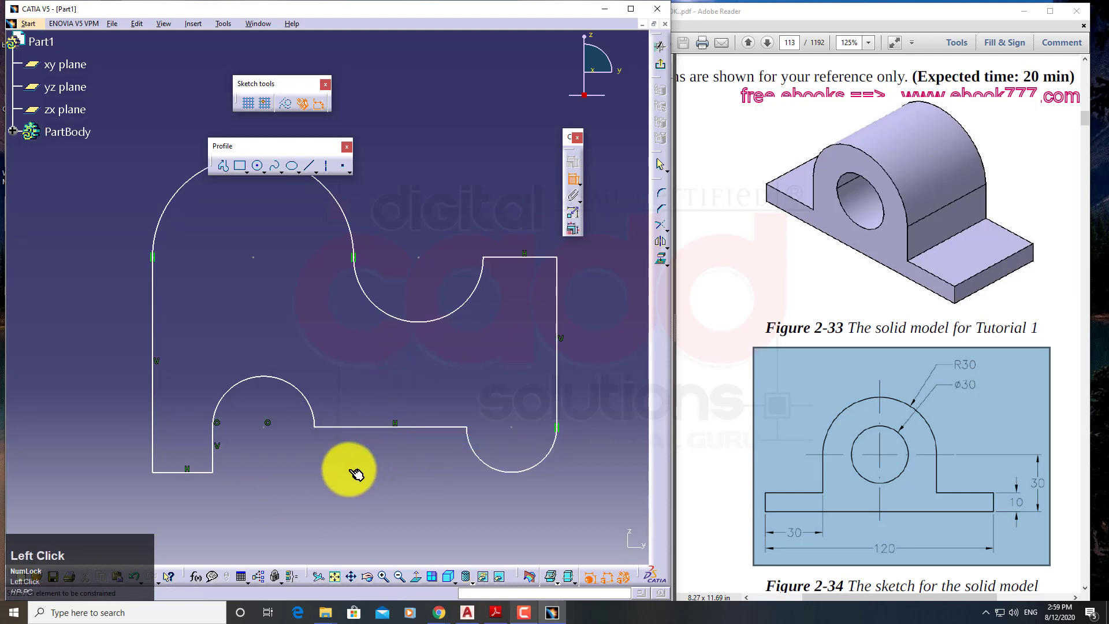
# Step: Apply a tangency constraint between the three-point arc and the adjoining short vertical line, and undo it
pyautogui.click(267, 432)
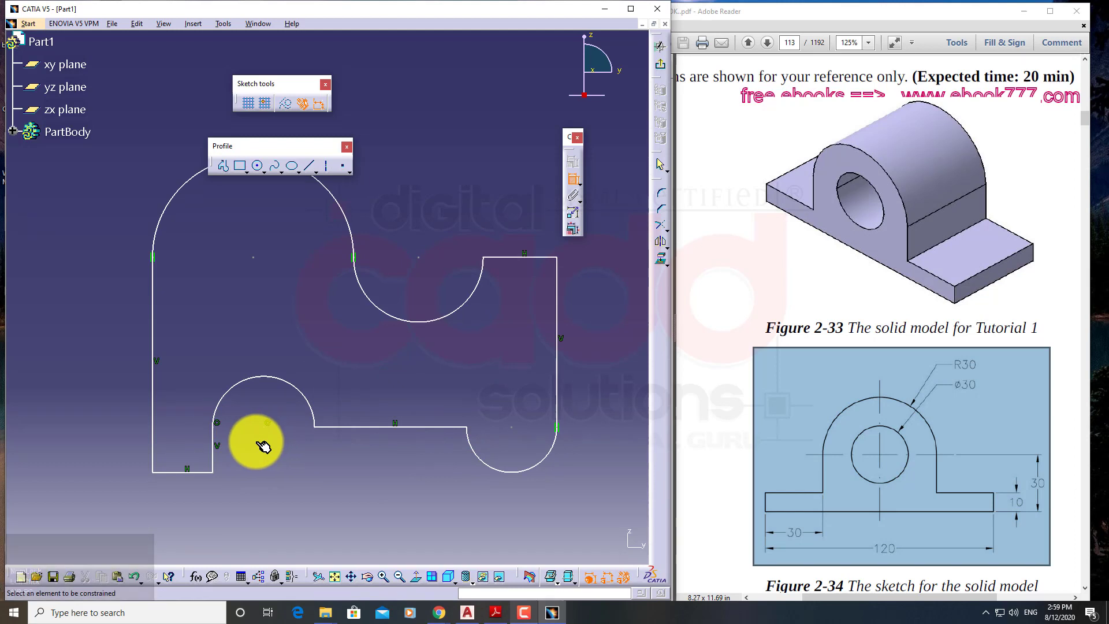
pyautogui.click(213, 442)
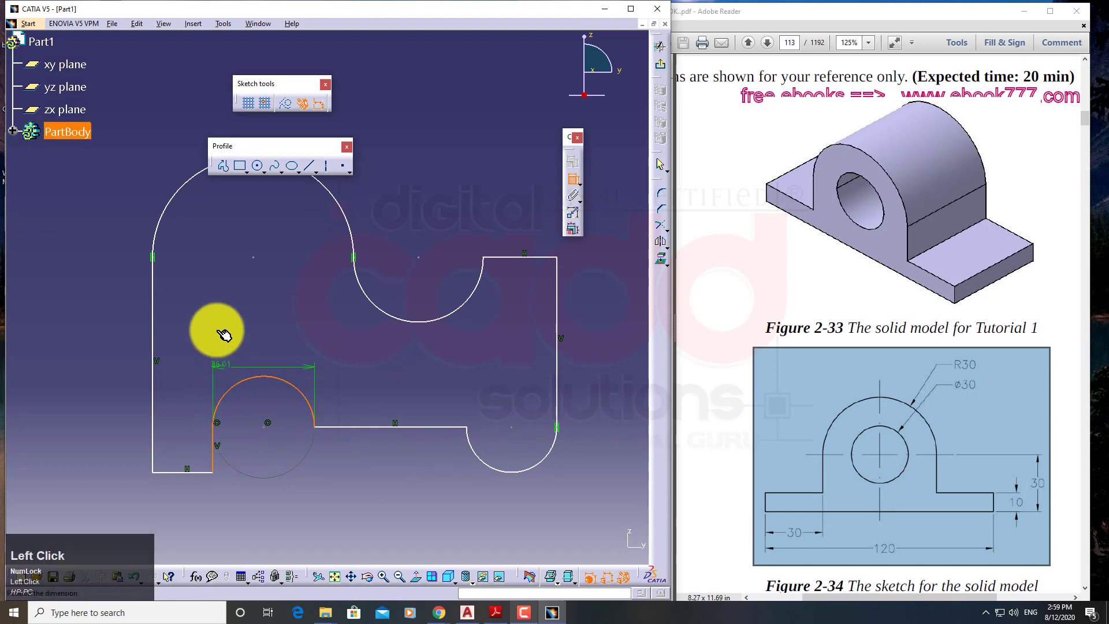
pyautogui.rightClick(206, 306)
pyautogui.click(234, 358)
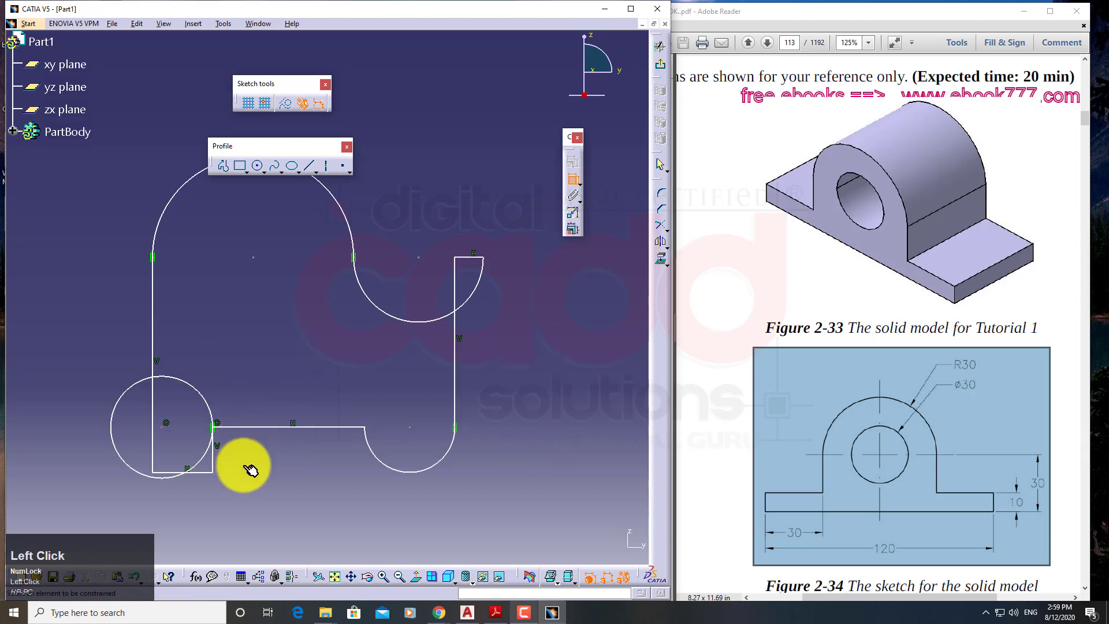
pyautogui.hotkey('ctrl', 'z')
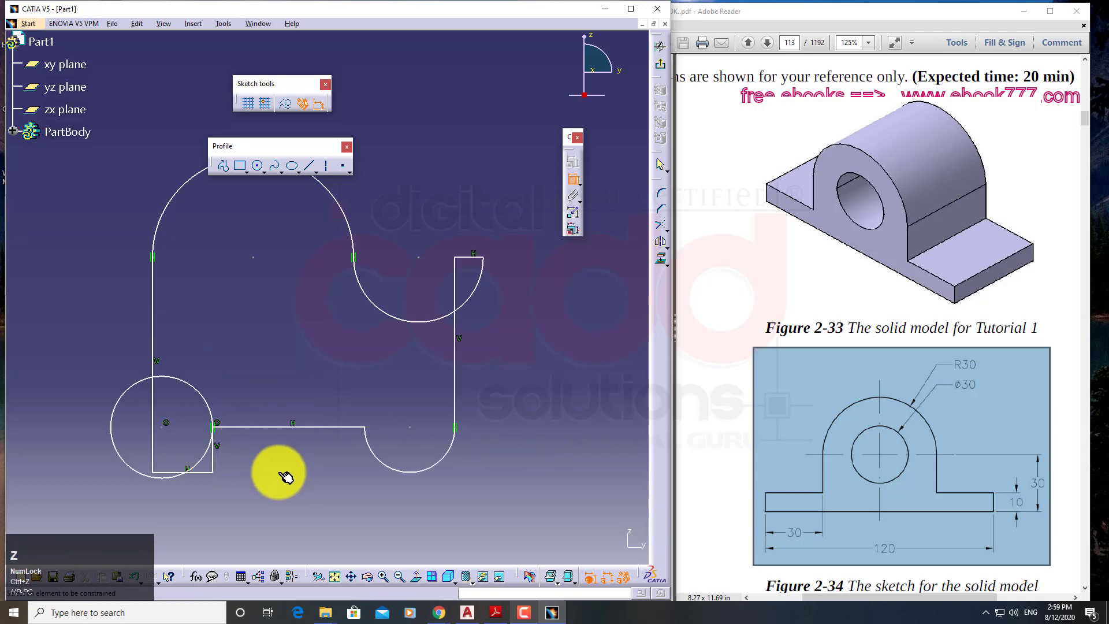
pyautogui.click(574, 184)
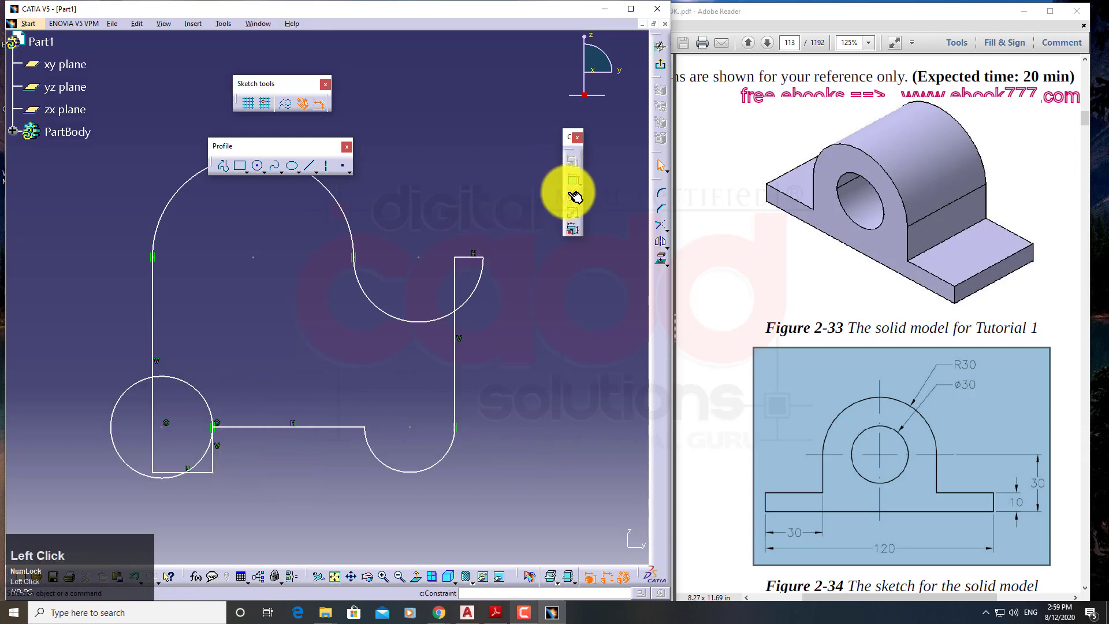
pyautogui.hotkey('ctrl', 'z')
pyautogui.click(311, 490)
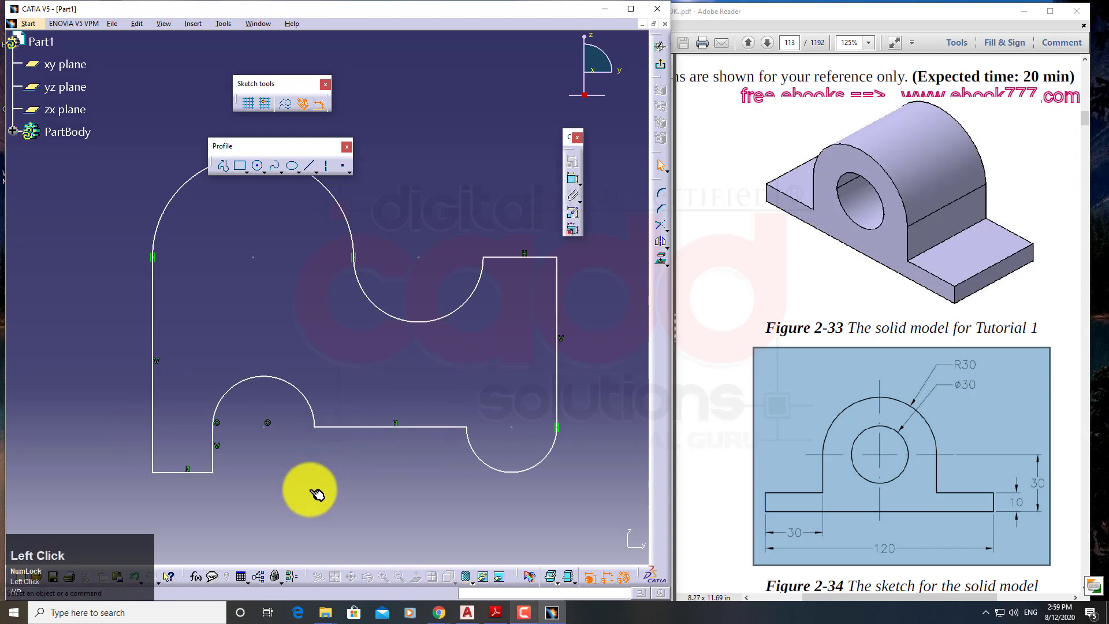
pyautogui.click(577, 179)
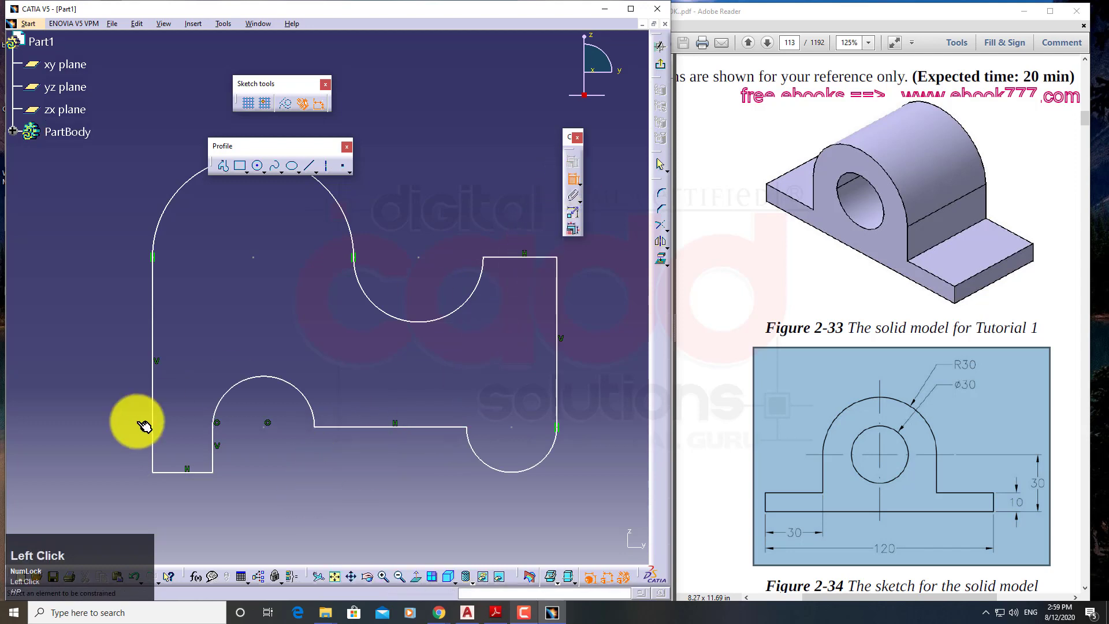
pyautogui.click(218, 445)
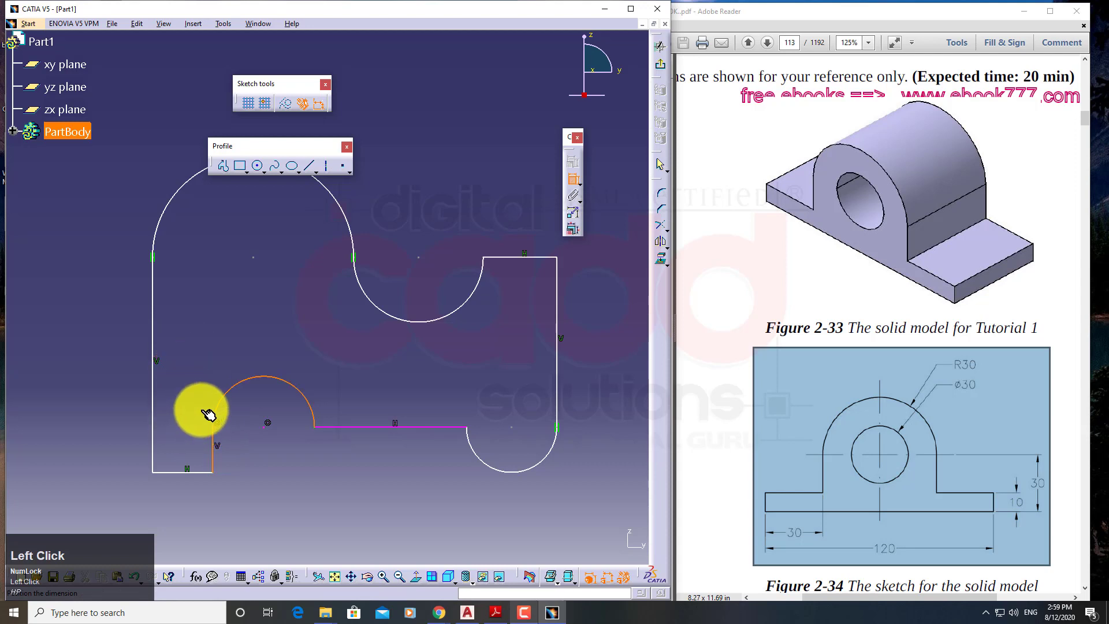
pyautogui.click(573, 182)
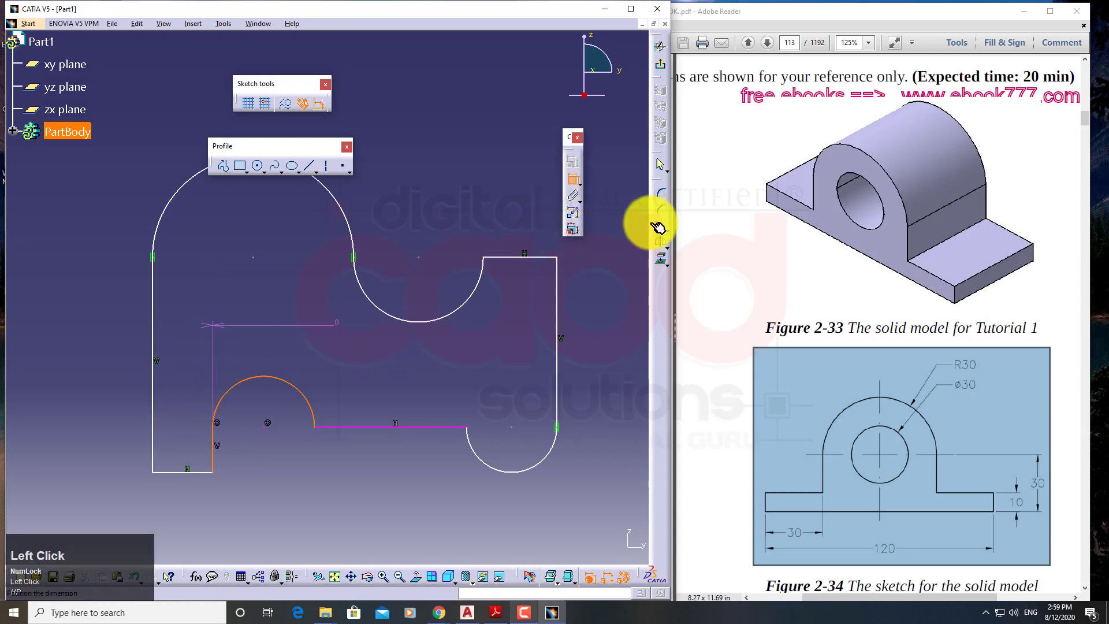
pyautogui.click(579, 182)
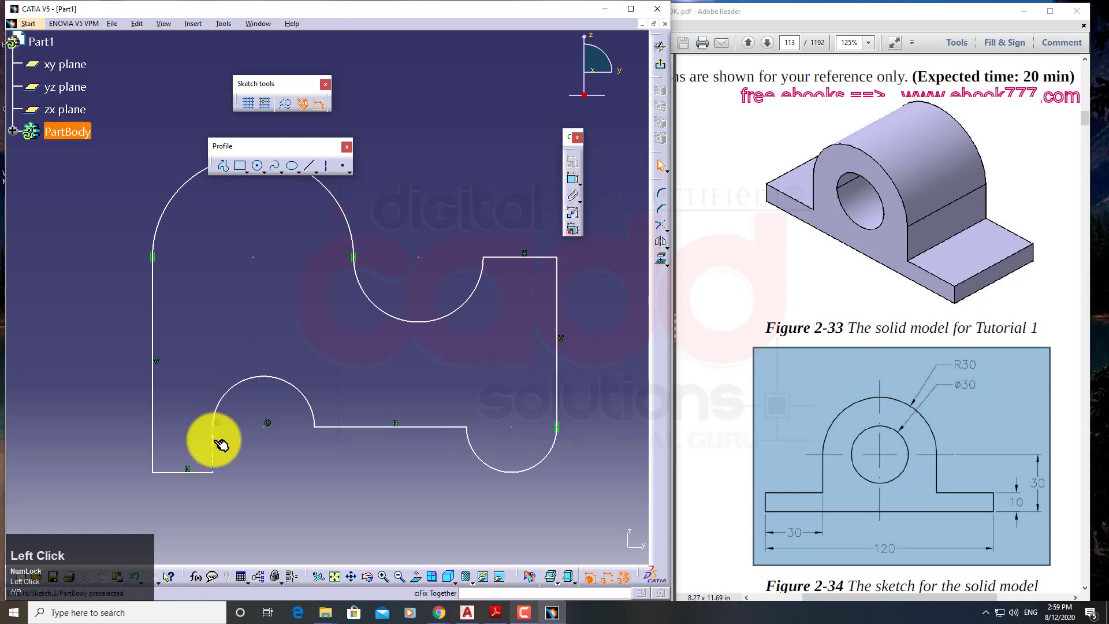
pyautogui.moveTo(231, 445)
pyautogui.mouseDown(button='middle')
pyautogui.moveTo(262, 447)
pyautogui.moveTo(260, 494)
pyautogui.moveTo(270, 462)
pyautogui.moveTo(280, 525)
pyautogui.mouseUp(button='middle')
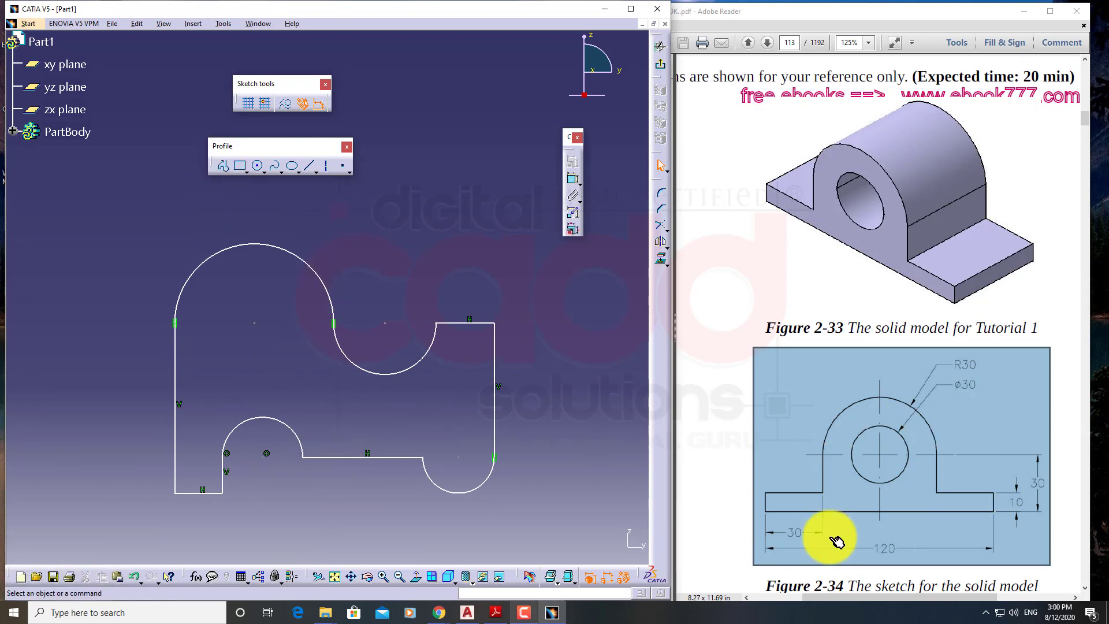
pyautogui.hotkey('ctrl', 'd')
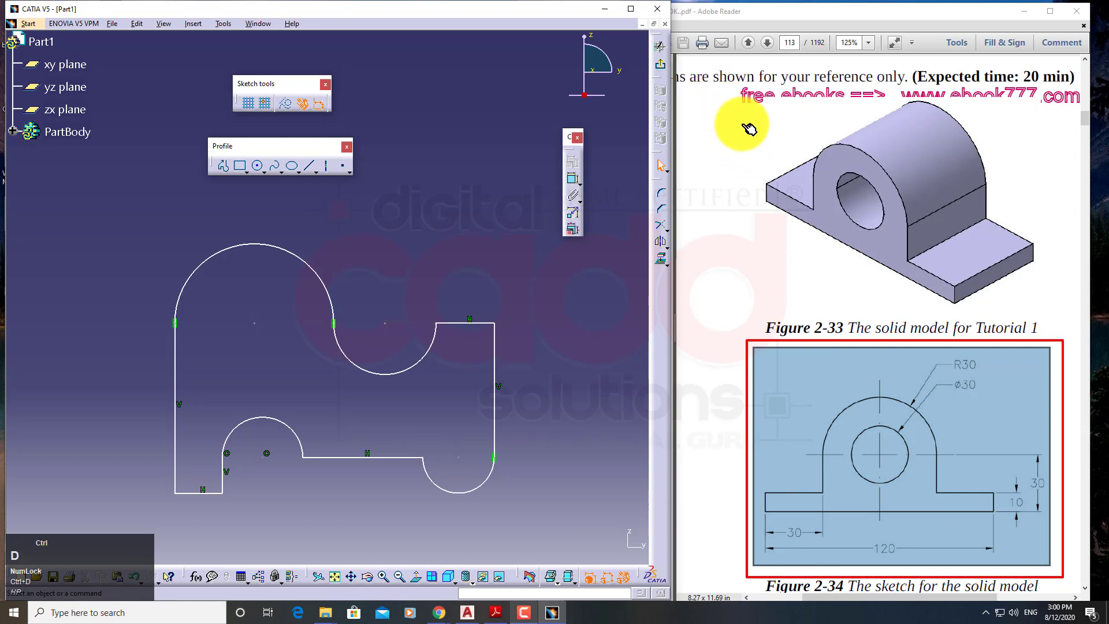
pyautogui.moveTo(715, 93); pyautogui.dragTo(1055, 318)
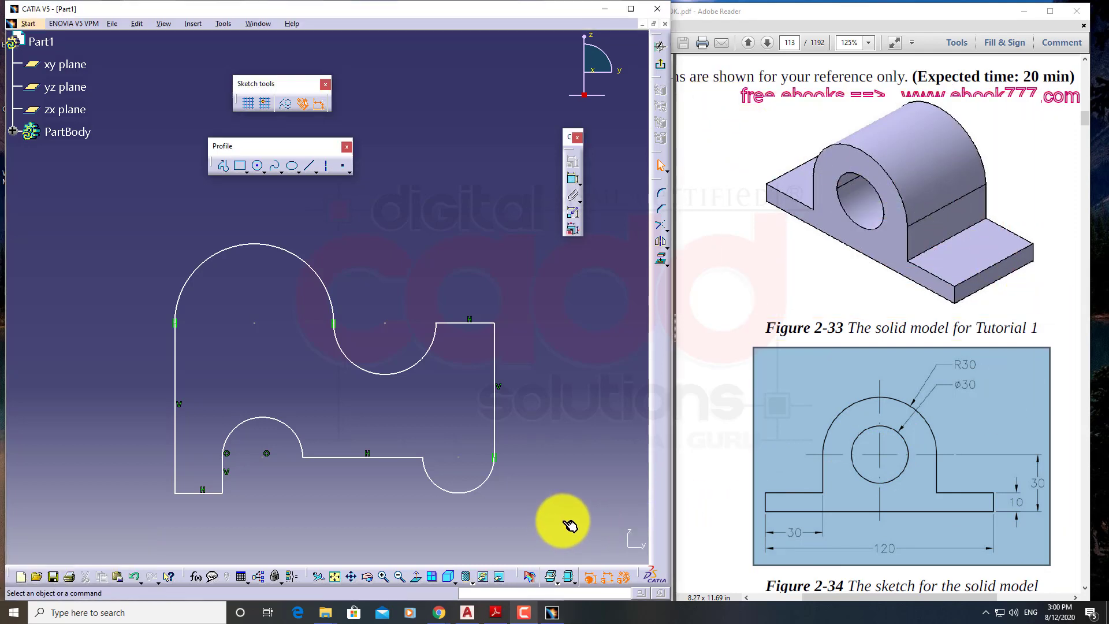
pyautogui.moveTo(410, 337)
pyautogui.mouseDown(button='middle')
pyautogui.moveTo(425, 304)
pyautogui.moveTo(425, 388)
pyautogui.moveTo(370, 406)
pyautogui.mouseUp(button='middle')
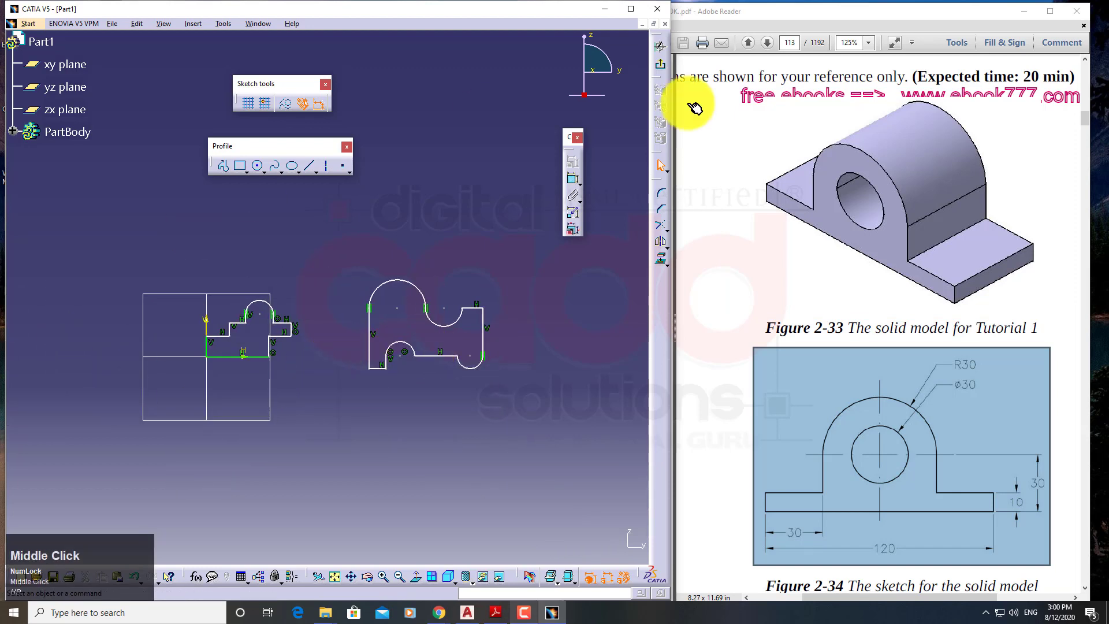
# Step: Exit the practice sketch and set the part to the standard isometric view
pyautogui.click(660, 46)
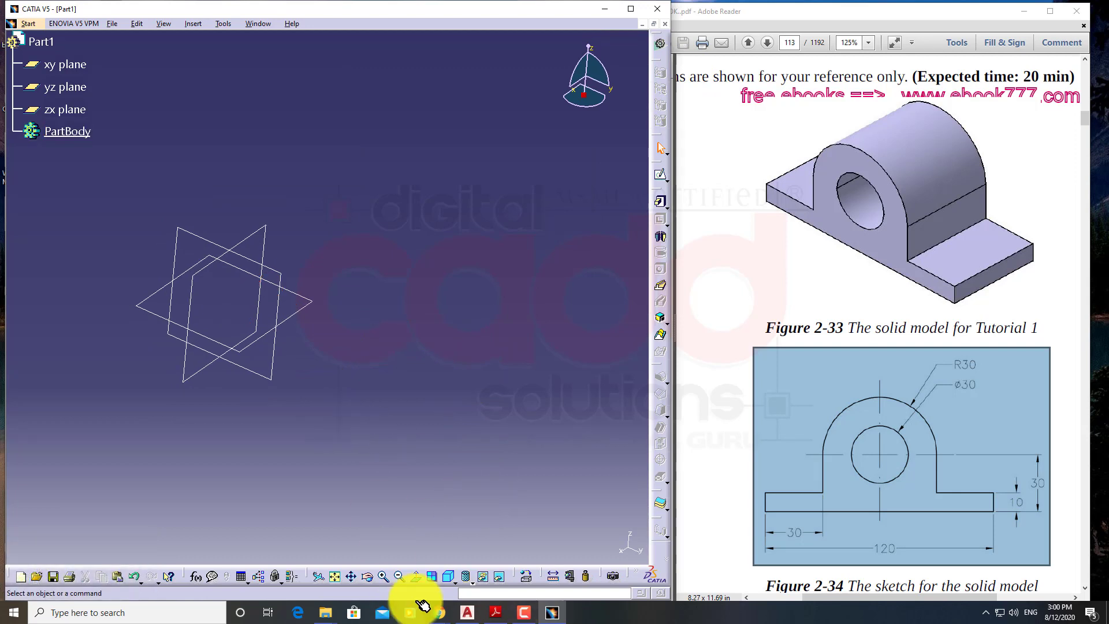
pyautogui.click(454, 583)
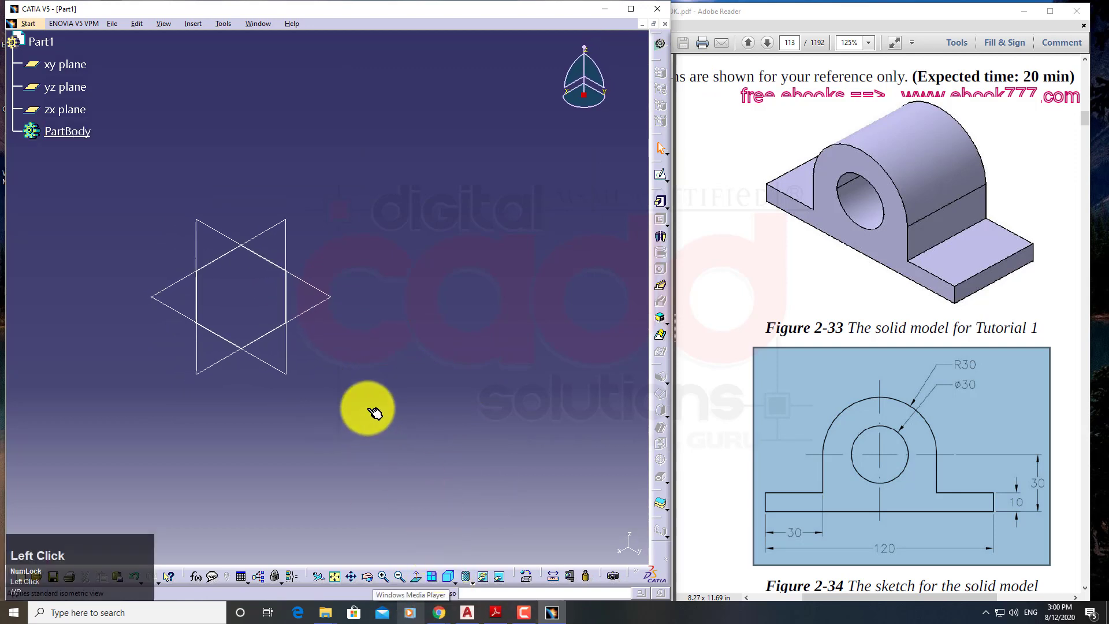
pyautogui.moveTo(366, 408); pyautogui.dragTo(408, 428, button='middle')
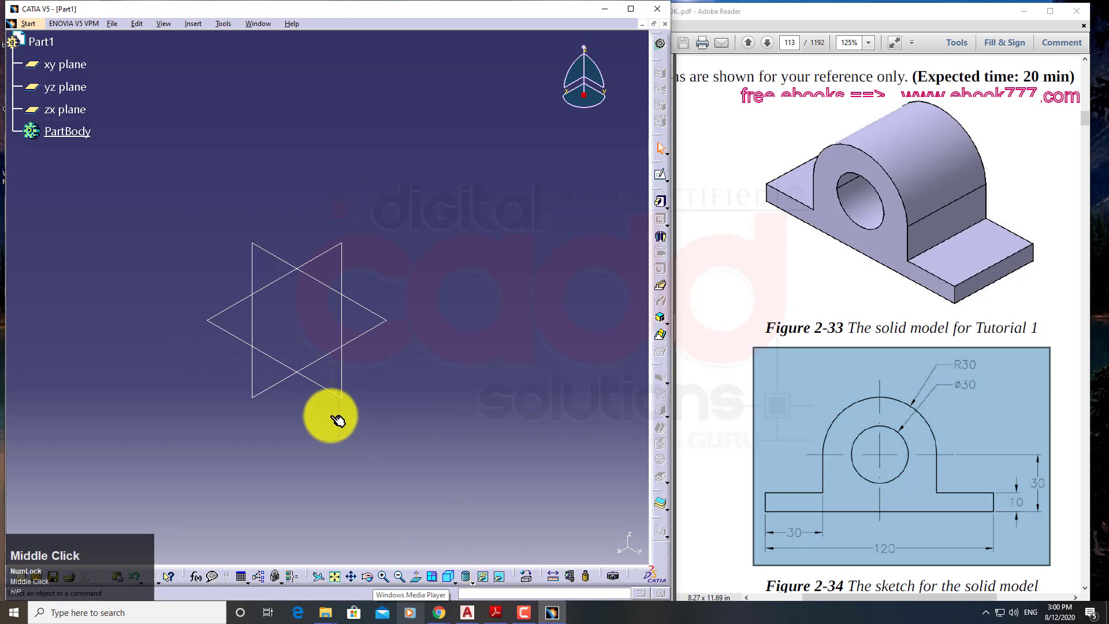
pyautogui.hotkey('ctrl', 'shift', 'd')
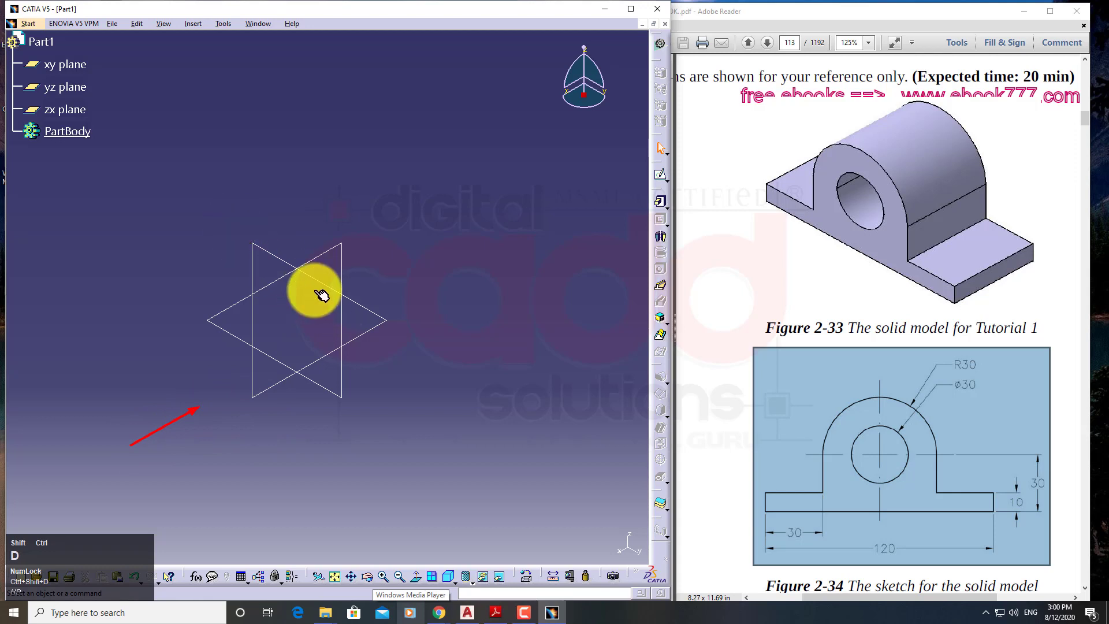
# Step: Open a new sketch on the yz plane and move the Profile toolbar clear of the drawing area
pyautogui.click(273, 255)
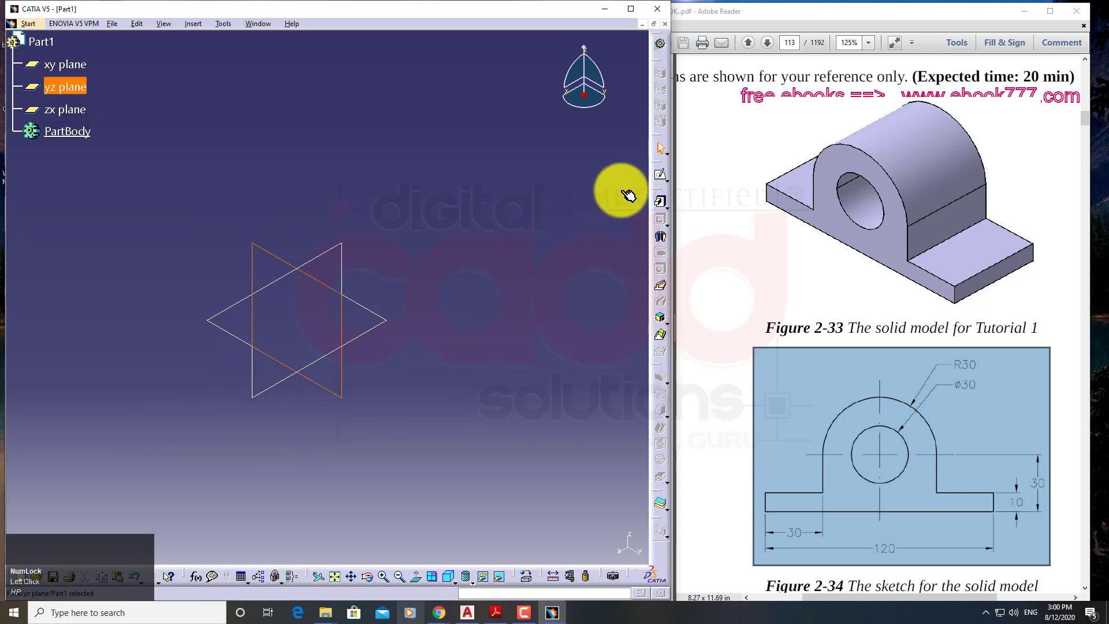
pyautogui.click(660, 173)
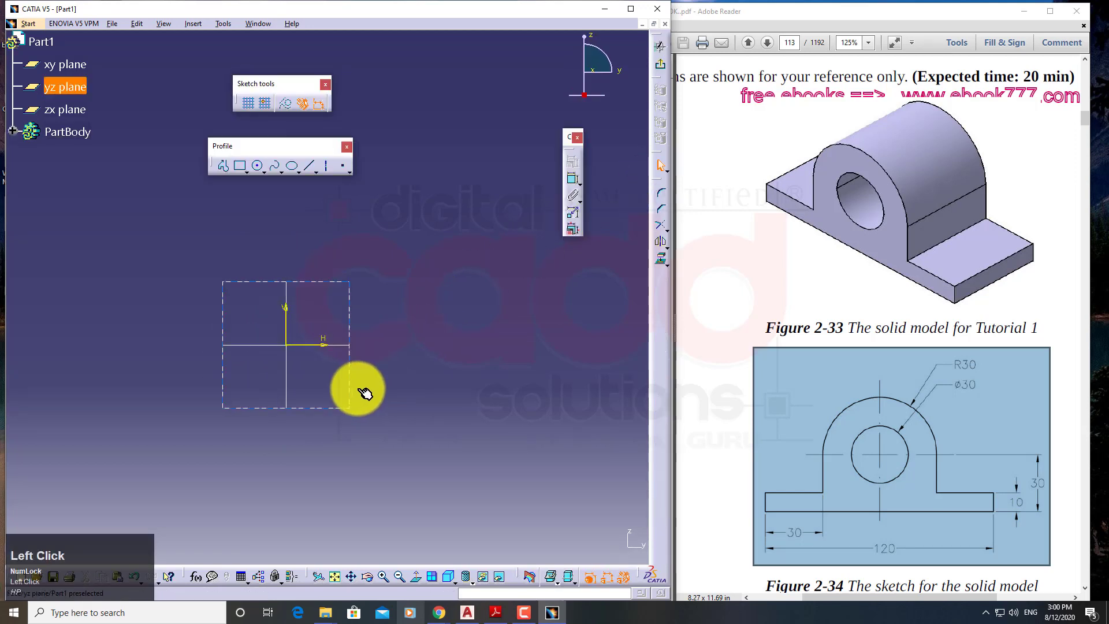
pyautogui.moveTo(366, 391)
pyautogui.mouseDown(button='middle')
pyautogui.moveTo(397, 386)
pyautogui.moveTo(408, 427)
pyautogui.moveTo(395, 427)
pyautogui.moveTo(381, 469)
pyautogui.mouseUp(button='middle')
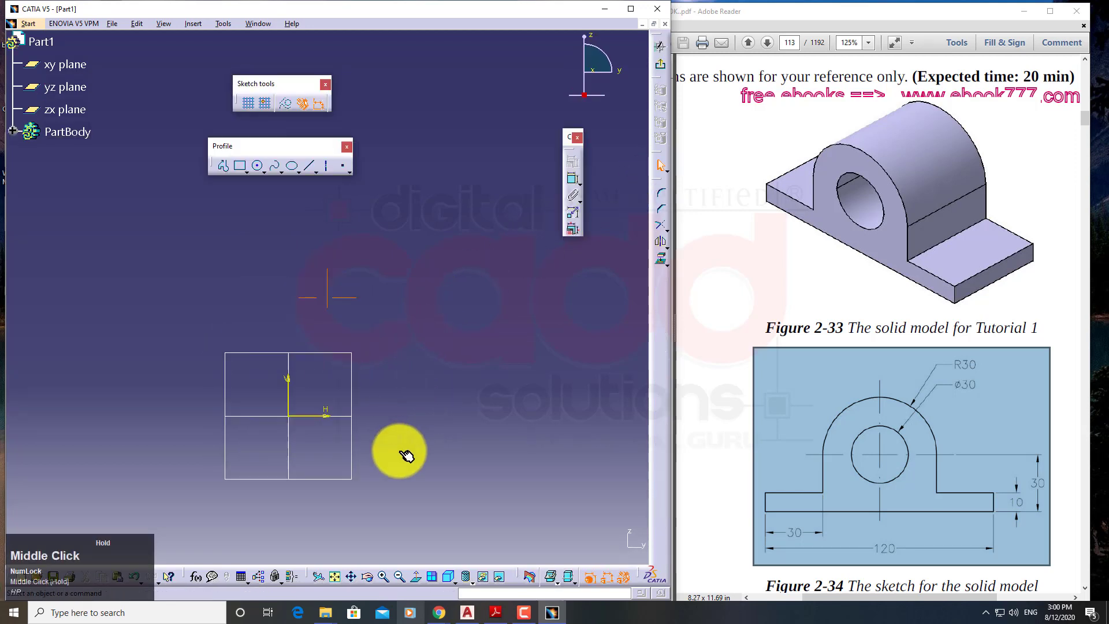
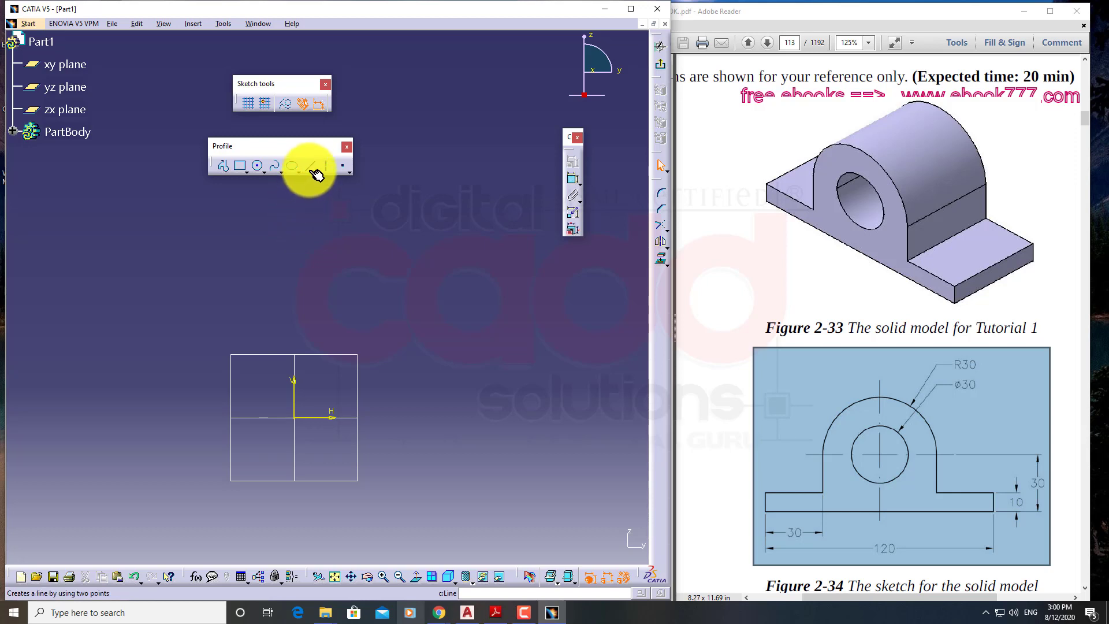
pyautogui.moveTo(320, 155); pyautogui.dragTo(163, 328)
# Step: Draw a horizontal line about 305 mm long from the sketch origin along the H axis, and delete it
pyautogui.click(151, 319)
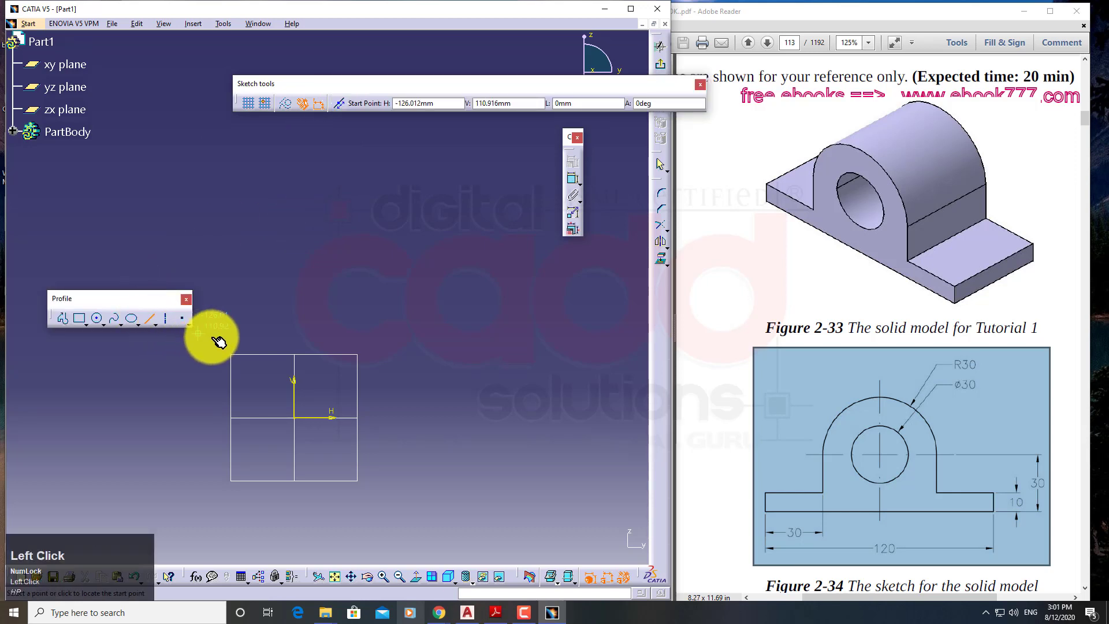
pyautogui.click(300, 422)
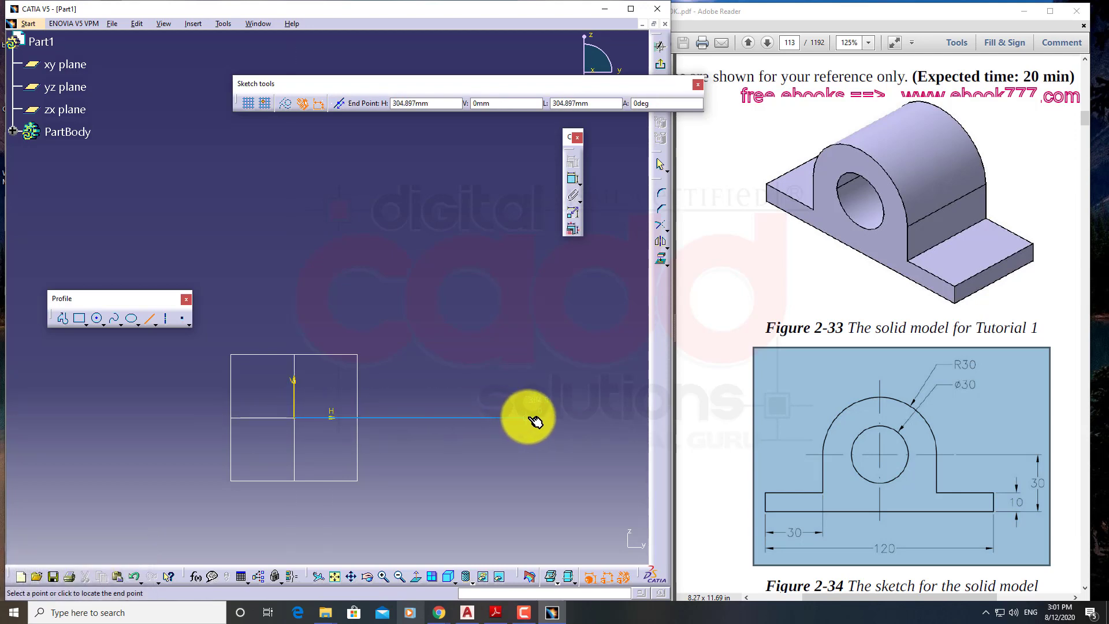
pyautogui.click(533, 418)
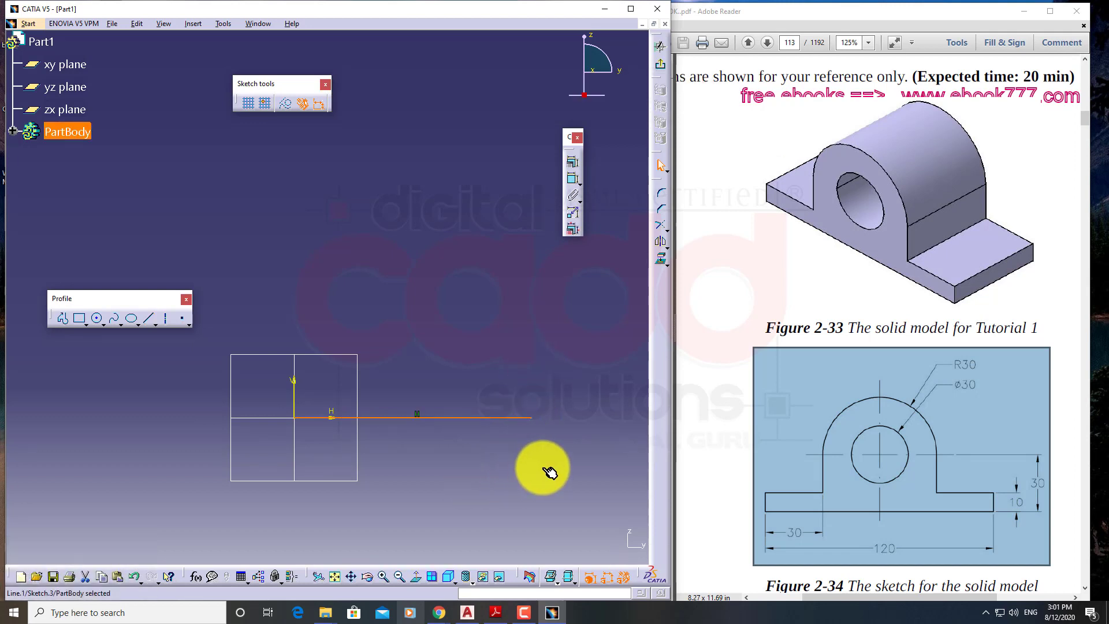
pyautogui.press('ctrl')
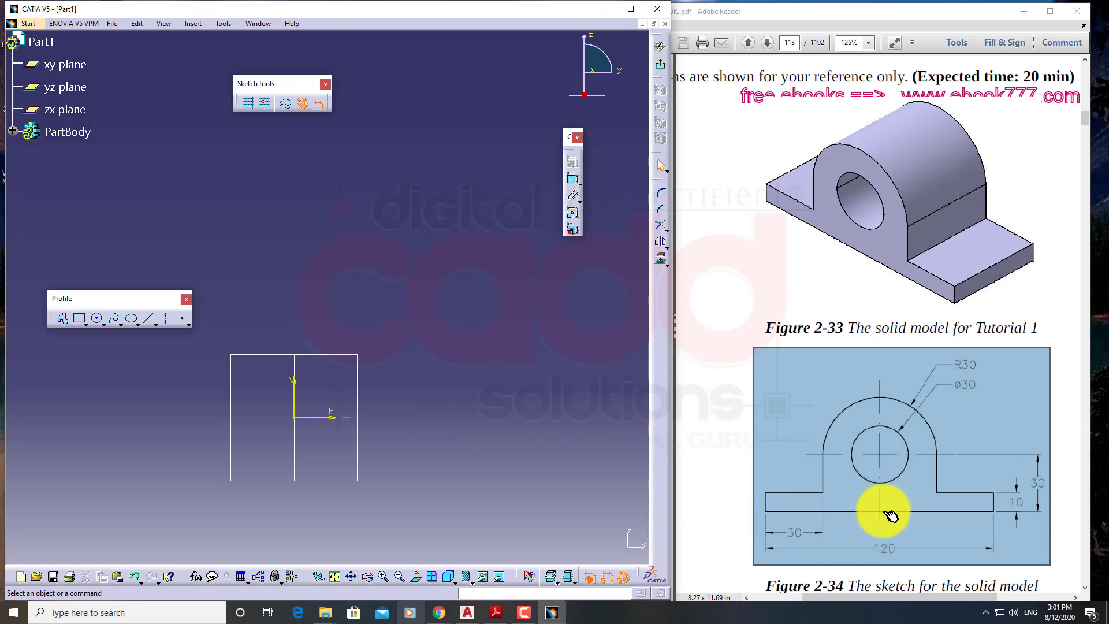
# Step: Start a line at the sketch origin and turn on its Symmetrical Extension option
pyautogui.click(152, 317)
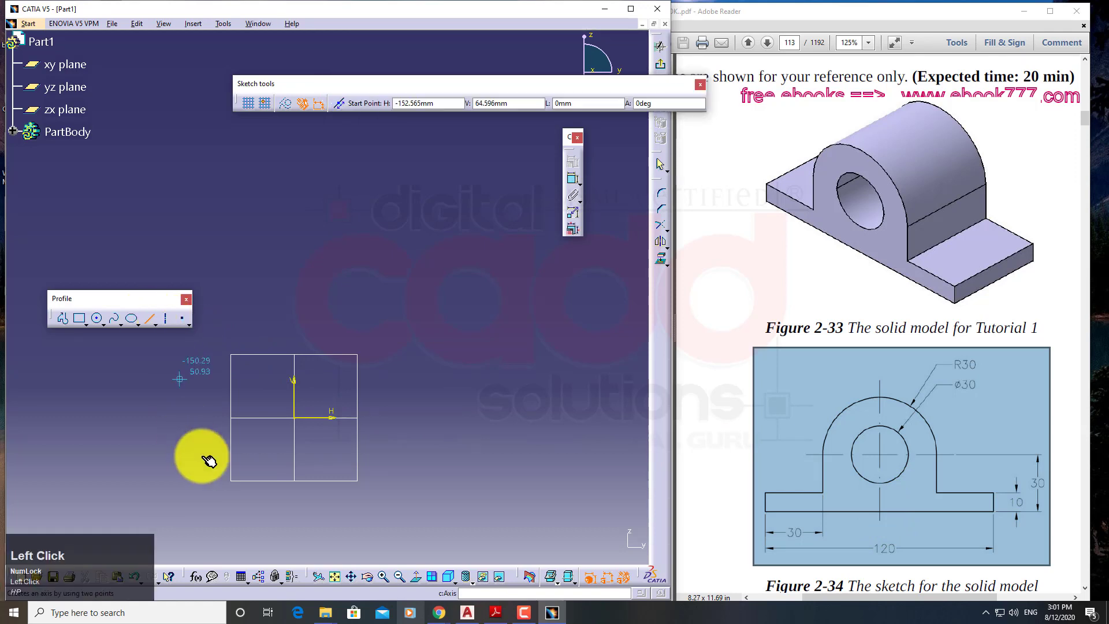
pyautogui.click(299, 424)
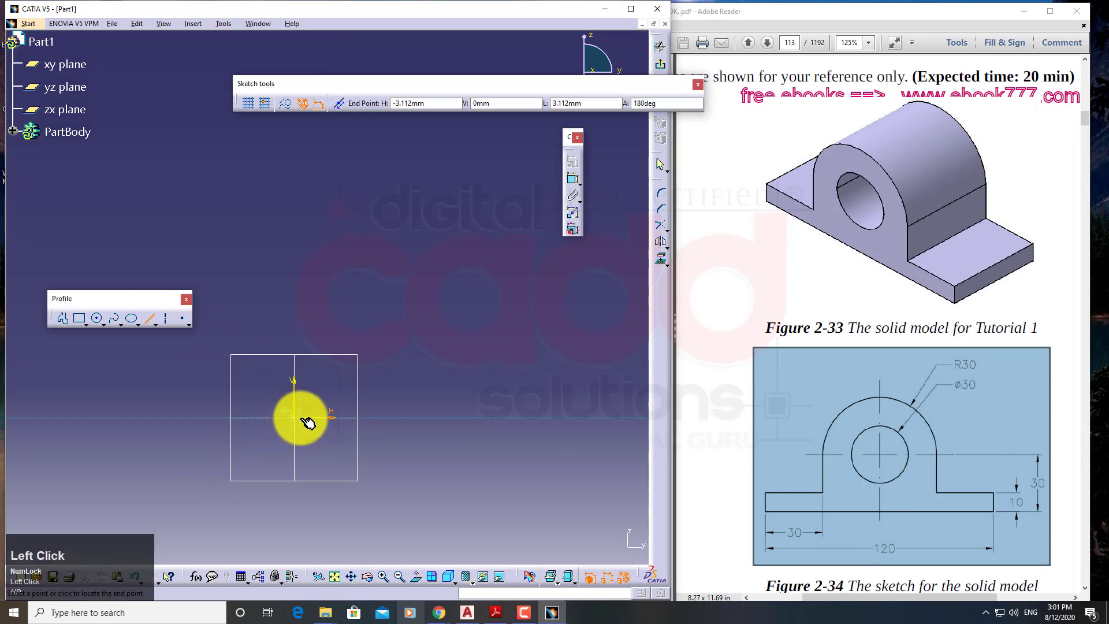
pyautogui.click(345, 105)
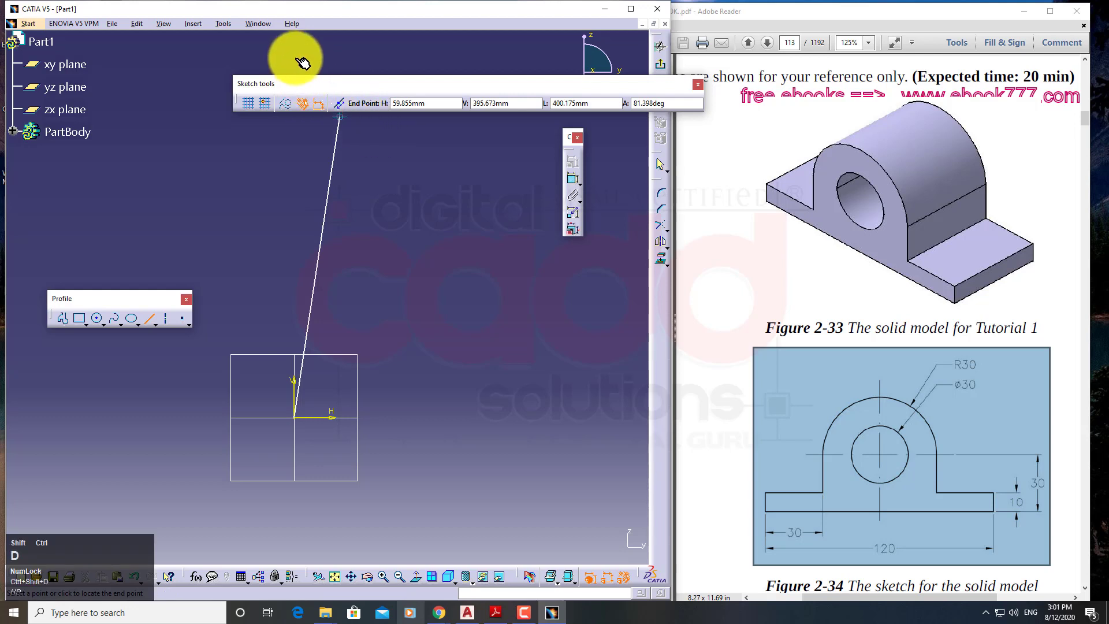
pyautogui.click(345, 108)
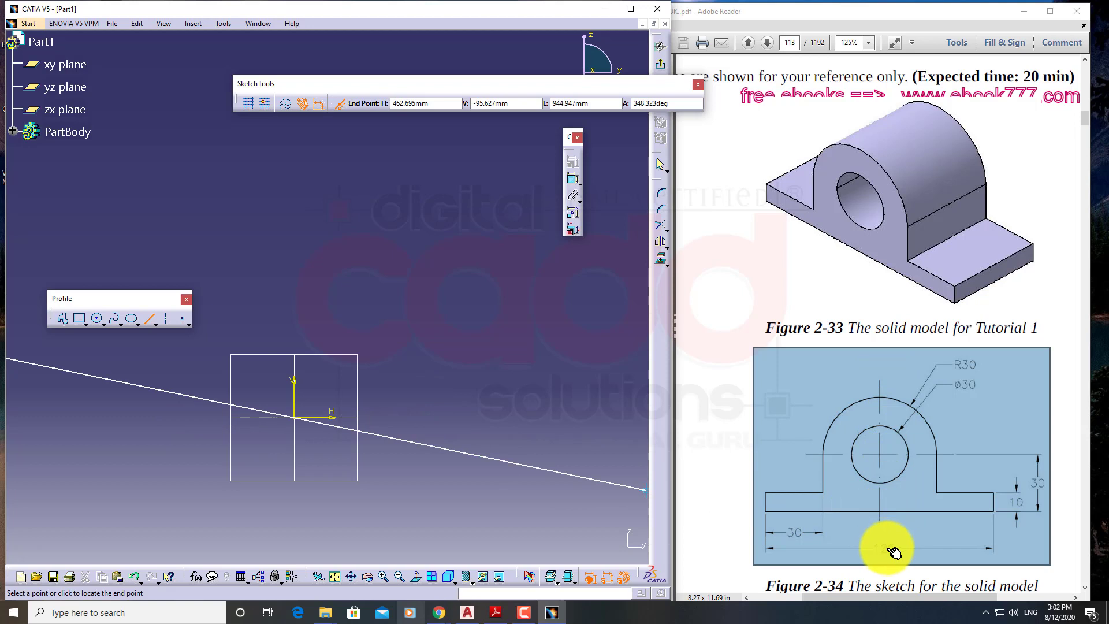
# Step: Examine the overall base width and its symmetry about the centerlines in the book's Figure 2-34, and cancel the pending line
pyautogui.hotkey('ctrl', 'shift', 'd')
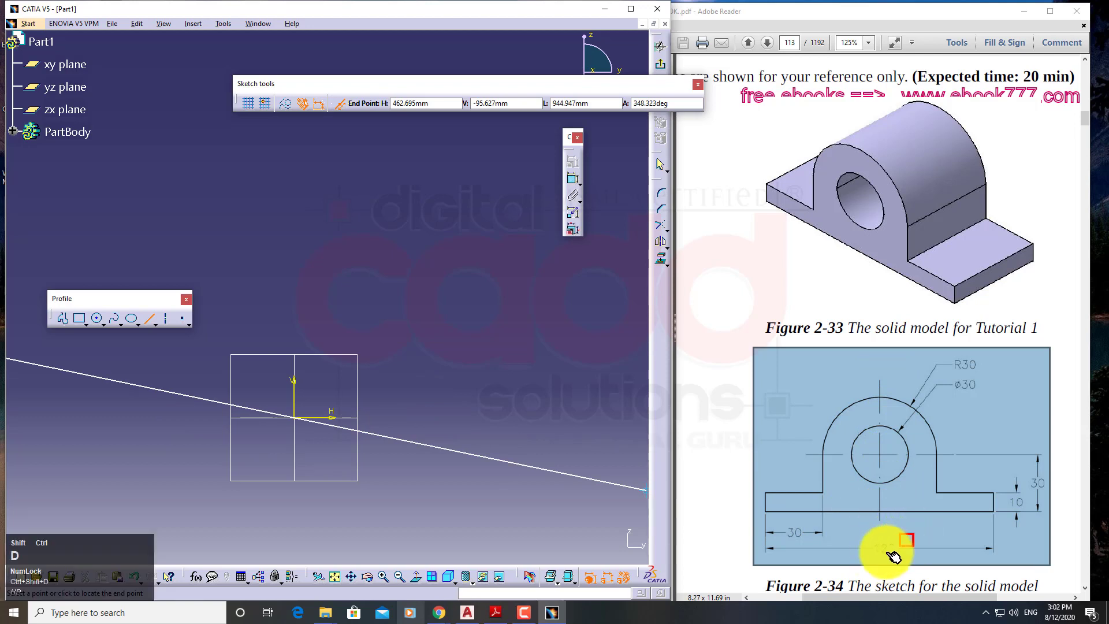
pyautogui.moveTo(893, 556)
pyautogui.mouseDown()
pyautogui.moveTo(849, 567)
pyautogui.moveTo(864, 560)
pyautogui.mouseUp()
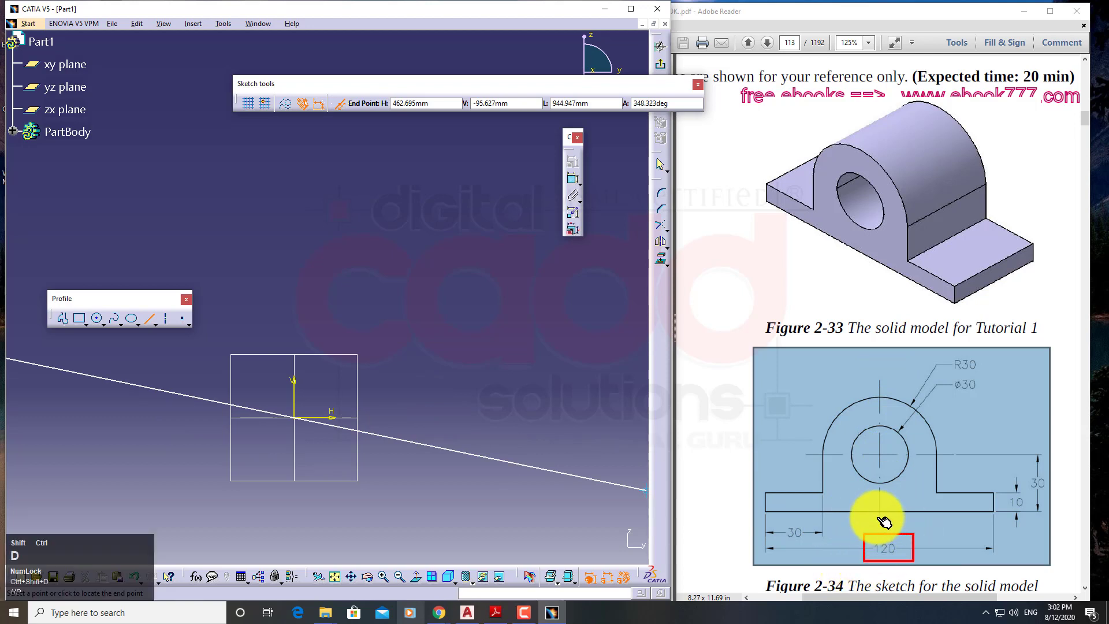
pyautogui.moveTo(879, 511); pyautogui.dragTo(765, 513)
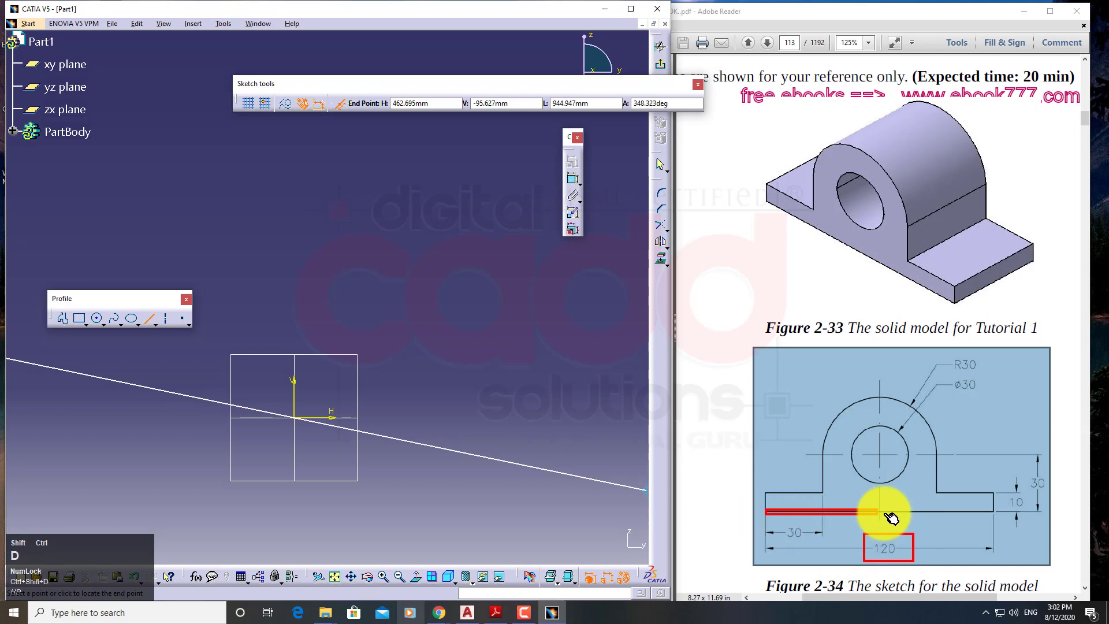
pyautogui.moveTo(877, 511); pyautogui.dragTo(995, 514)
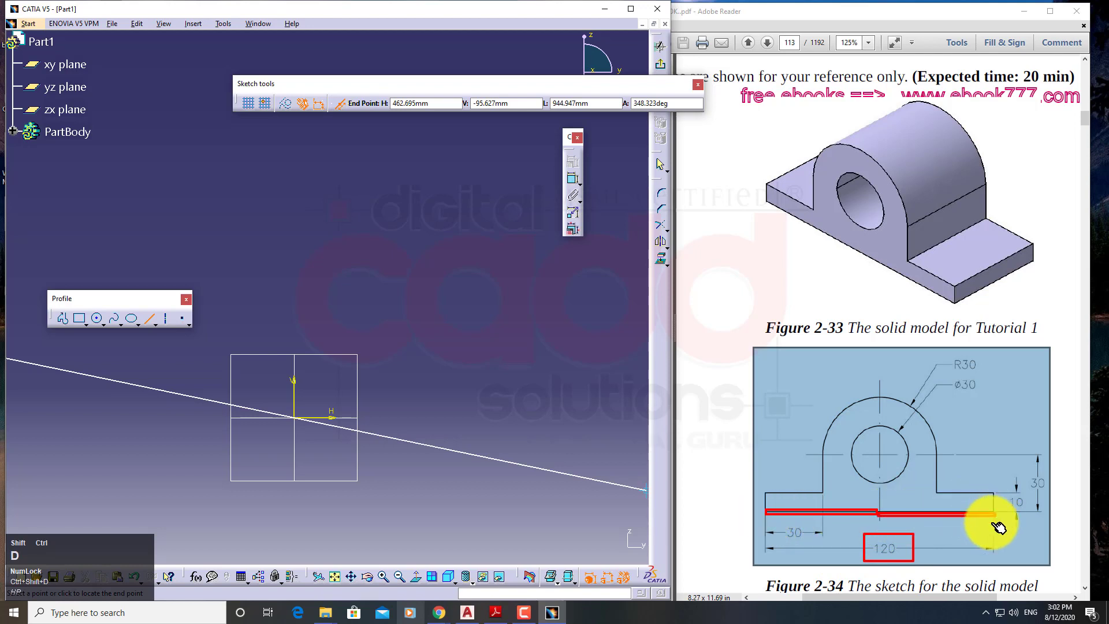
pyautogui.moveTo(881, 391); pyautogui.dragTo(881, 375)
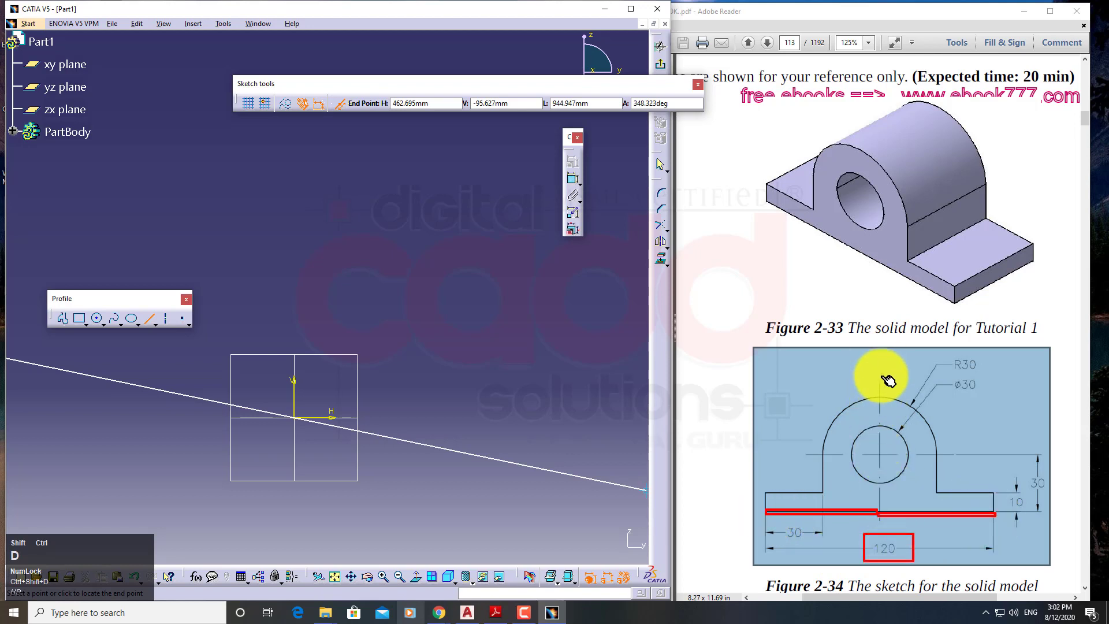
pyautogui.moveTo(880, 456); pyautogui.dragTo(880, 546)
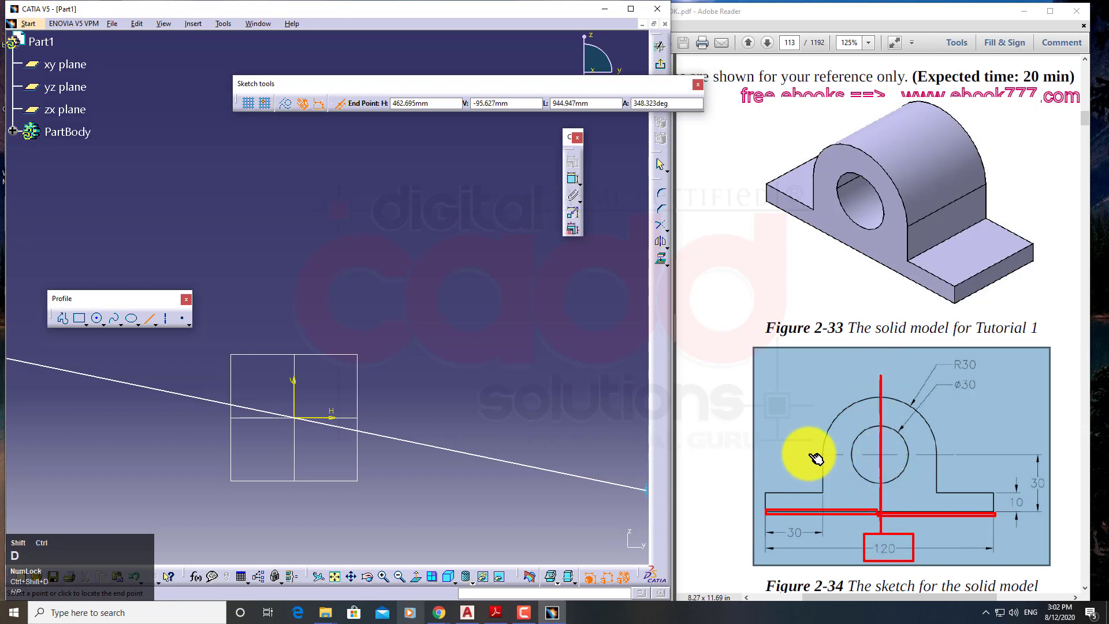
pyautogui.moveTo(808, 457); pyautogui.dragTo(976, 454)
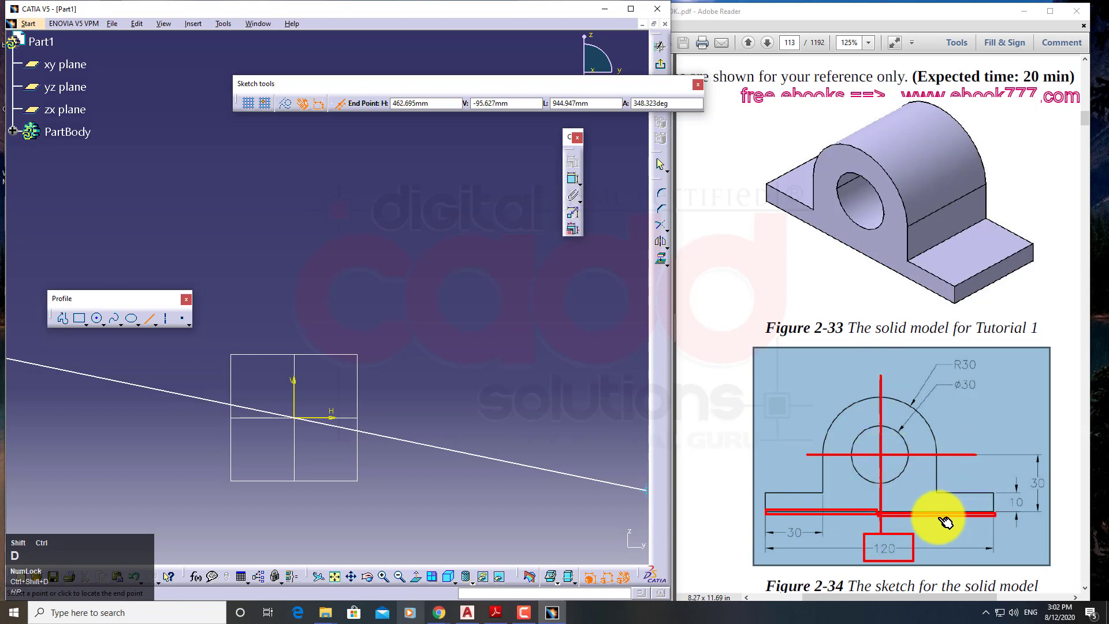
pyautogui.press('Escape')
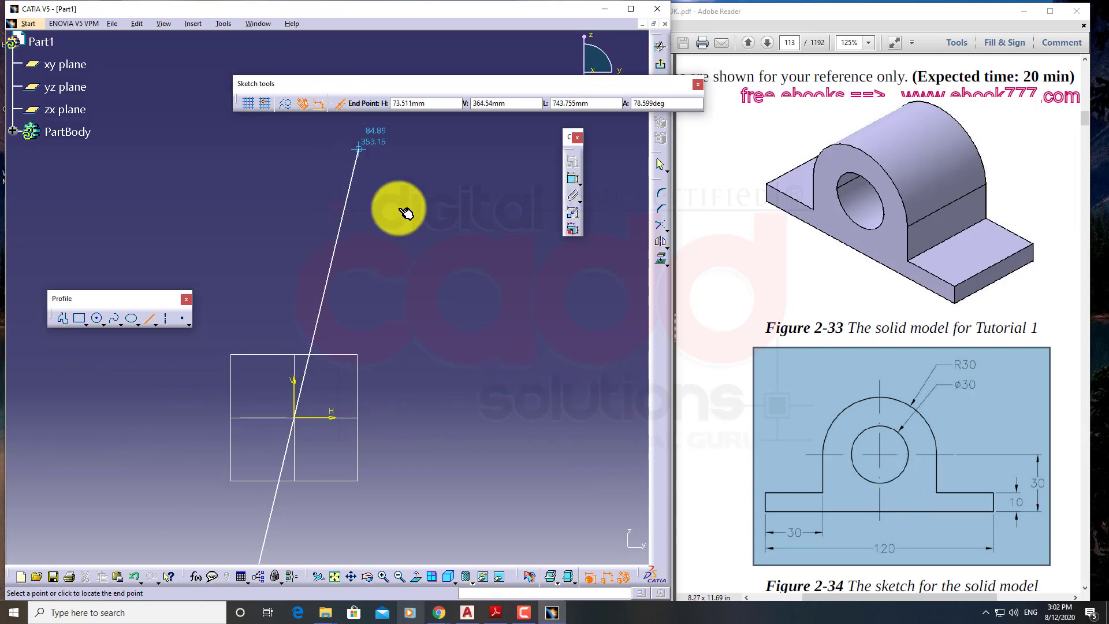
pyautogui.press('Escape')
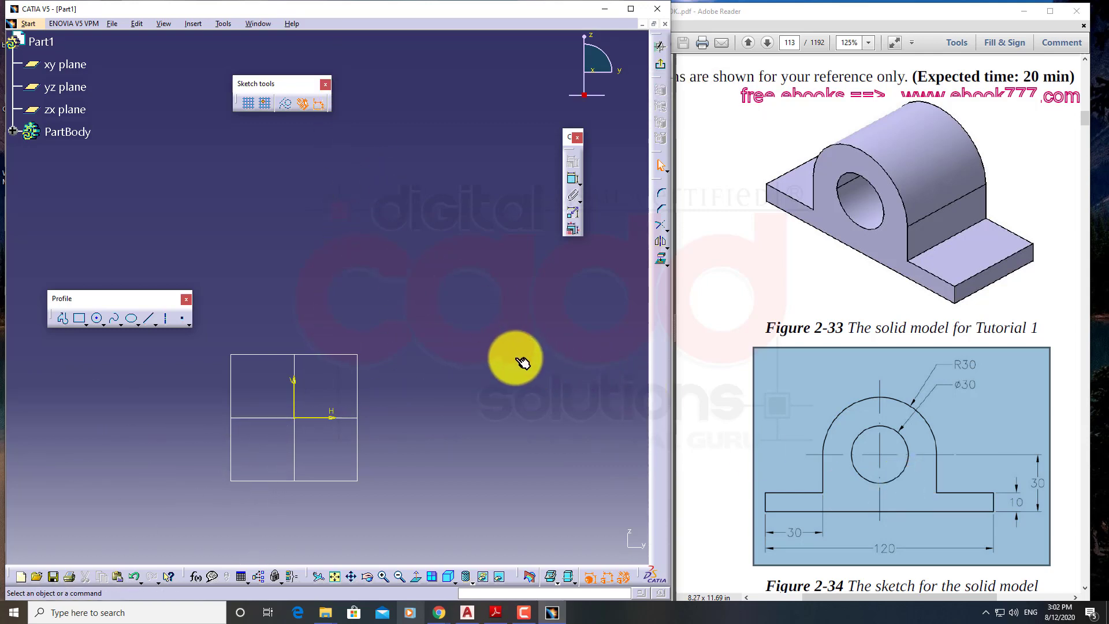
# Step: Draw a horizontal 120 mm line centred on the sketch origin using Symmetrical Extension, and place its length dimension below it
pyautogui.click(151, 318)
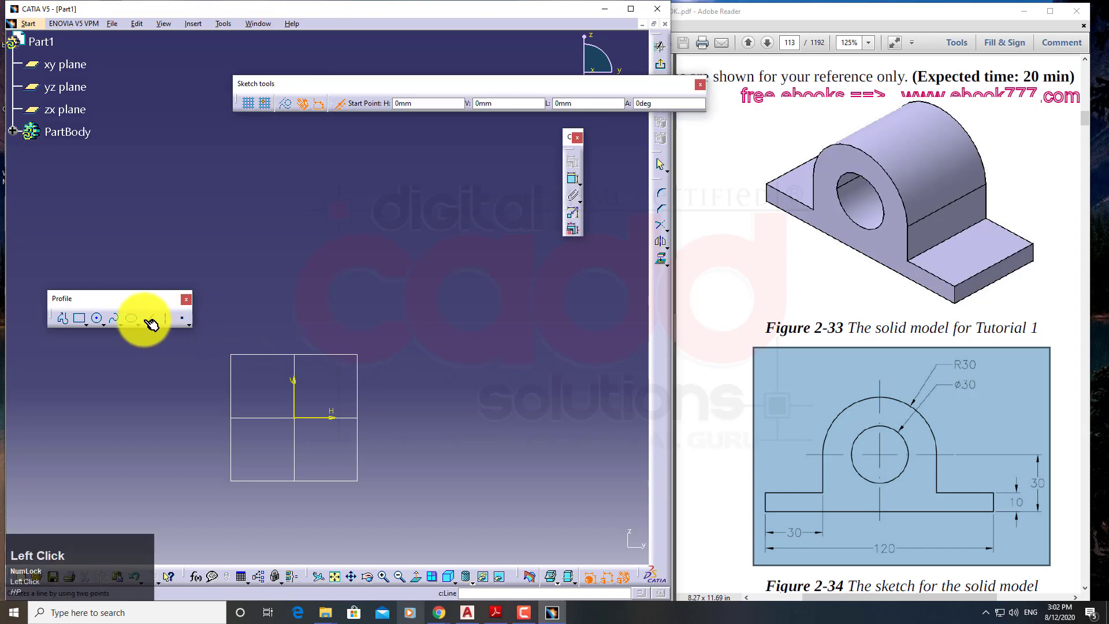
pyautogui.click(300, 424)
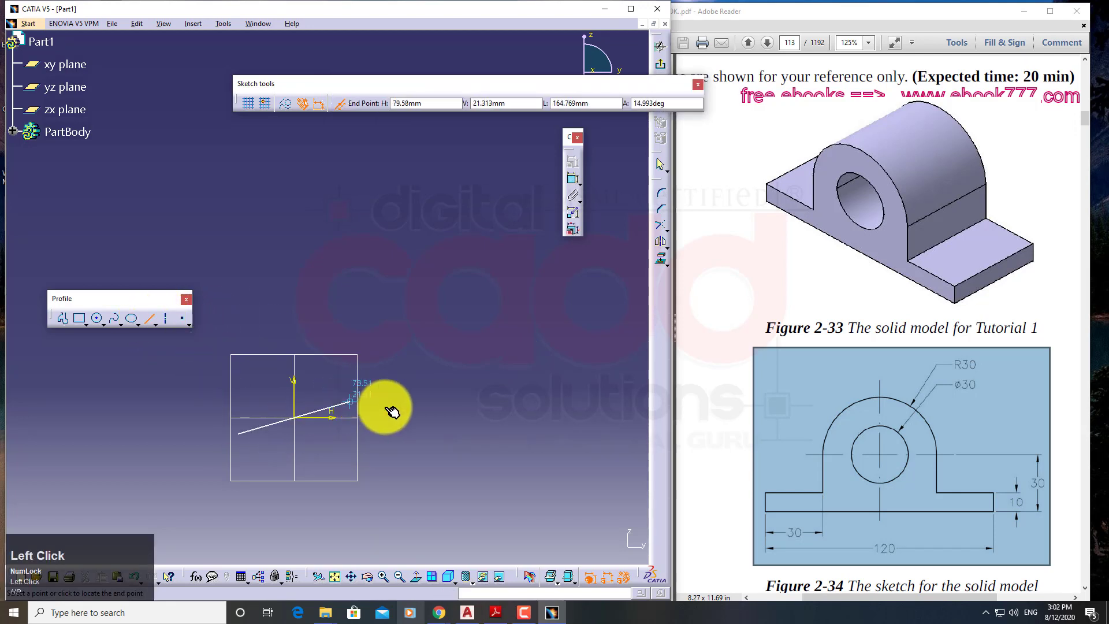
pyautogui.click(343, 106)
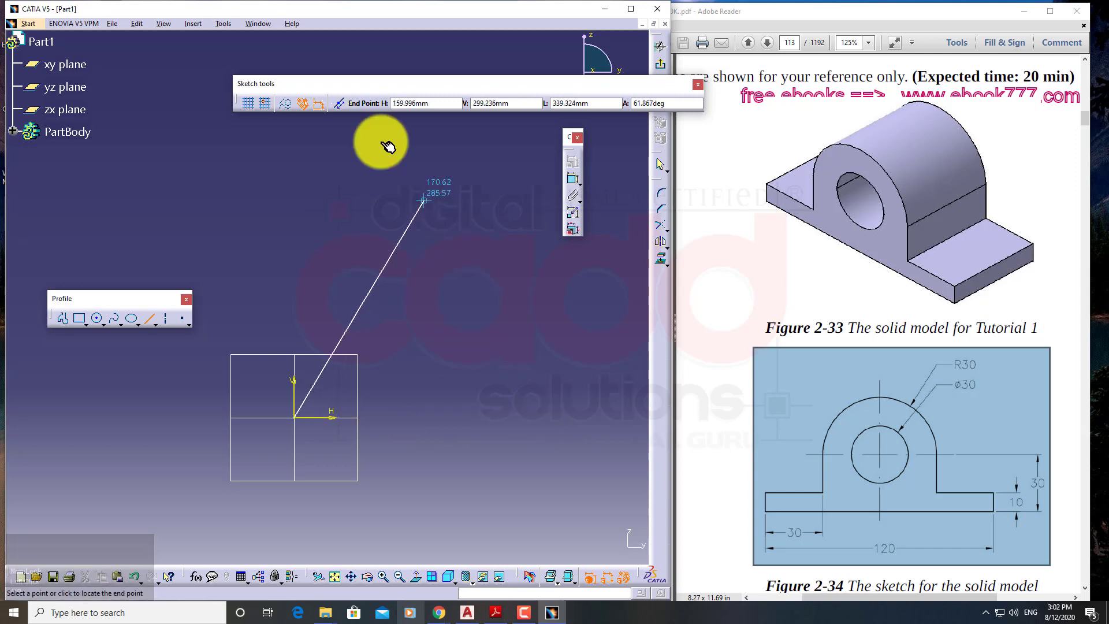
pyautogui.click(341, 104)
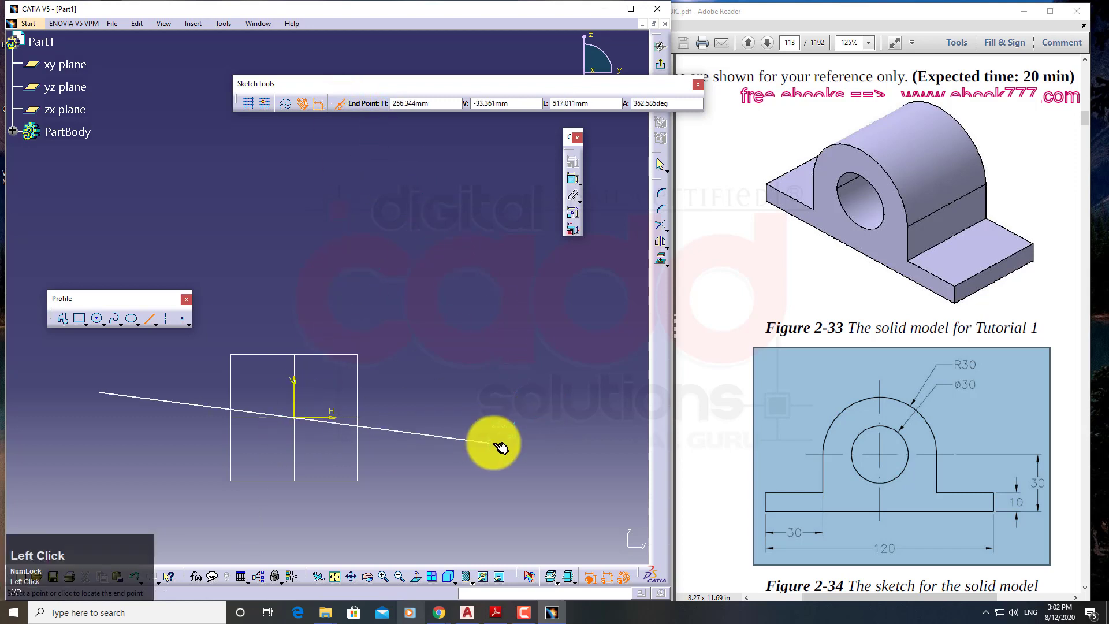
pyautogui.moveTo(519, 90); pyautogui.dragTo(440, 95)
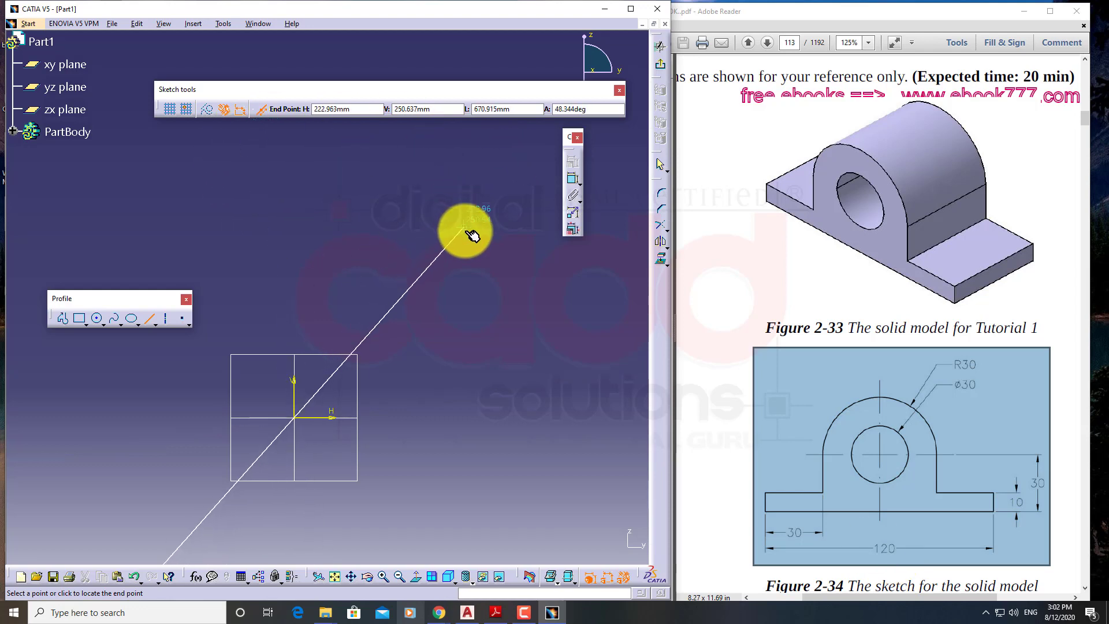
pyautogui.moveTo(523, 108); pyautogui.dragTo(413, 113)
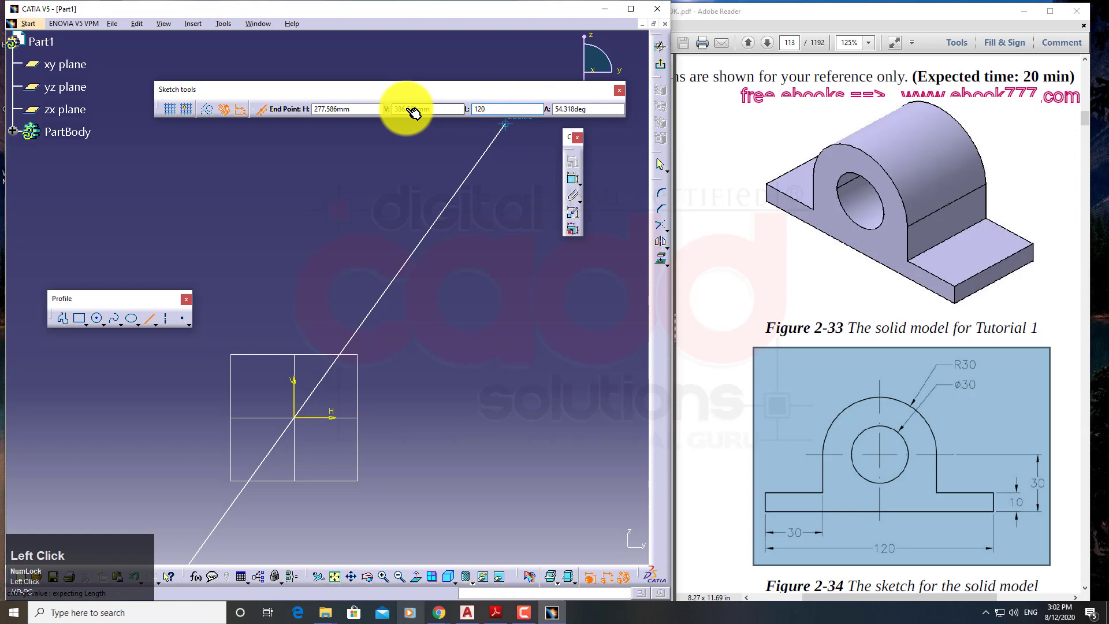
pyautogui.press('Return')
pyautogui.moveTo(412, 383)
pyautogui.mouseDown(button='middle')
pyautogui.moveTo(438, 370)
pyautogui.moveTo(465, 391)
pyautogui.moveTo(445, 329)
pyautogui.mouseUp(button='middle')
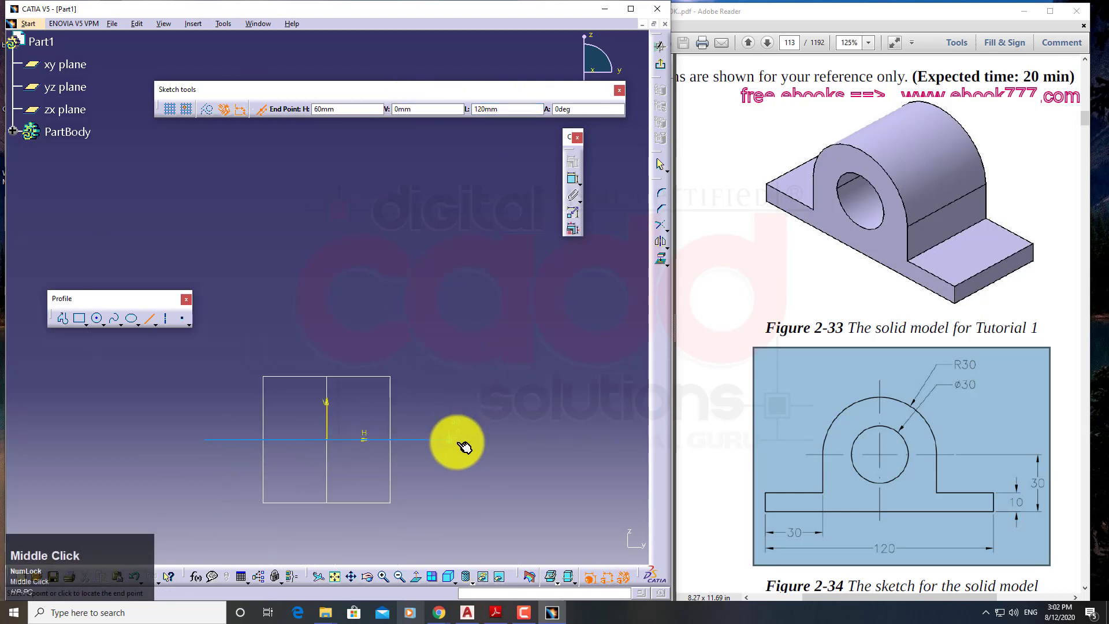
pyautogui.click(464, 448)
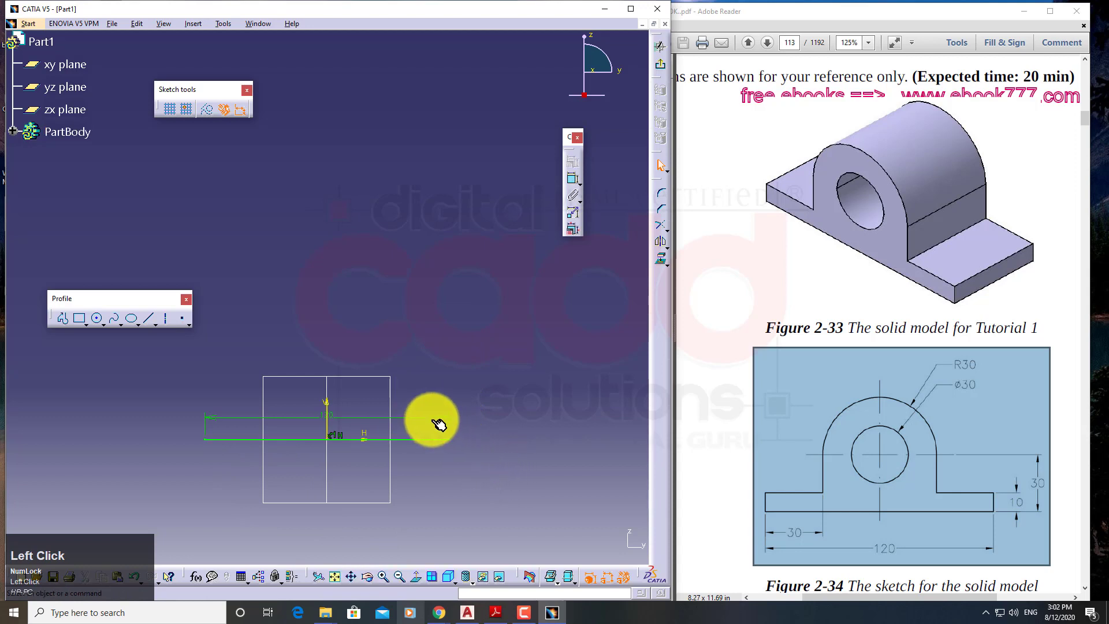
pyautogui.click(434, 484)
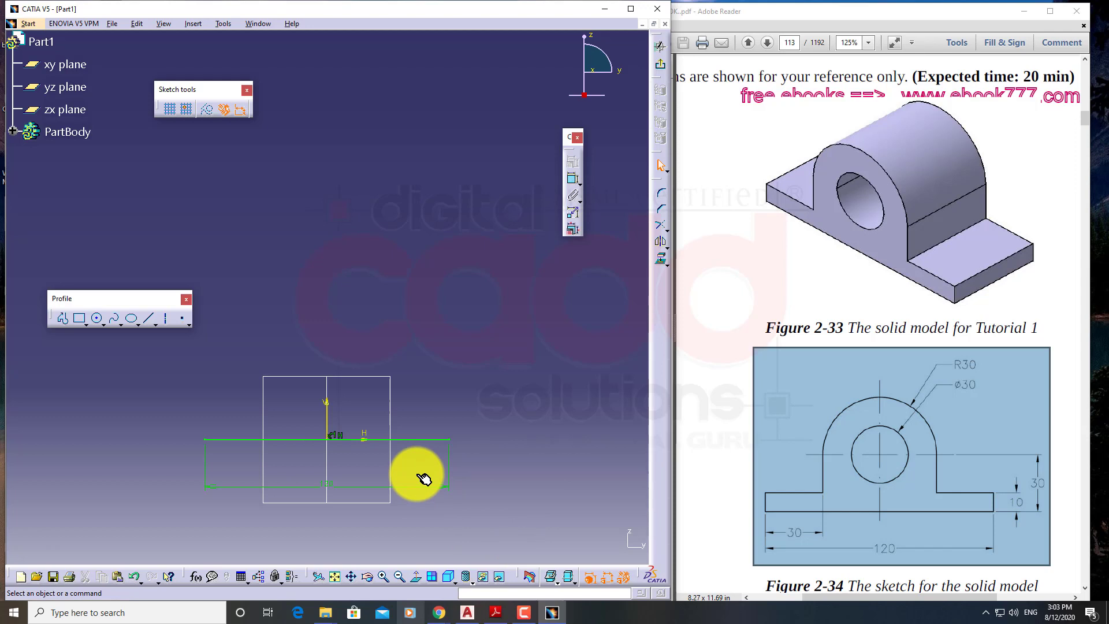
pyautogui.click(152, 318)
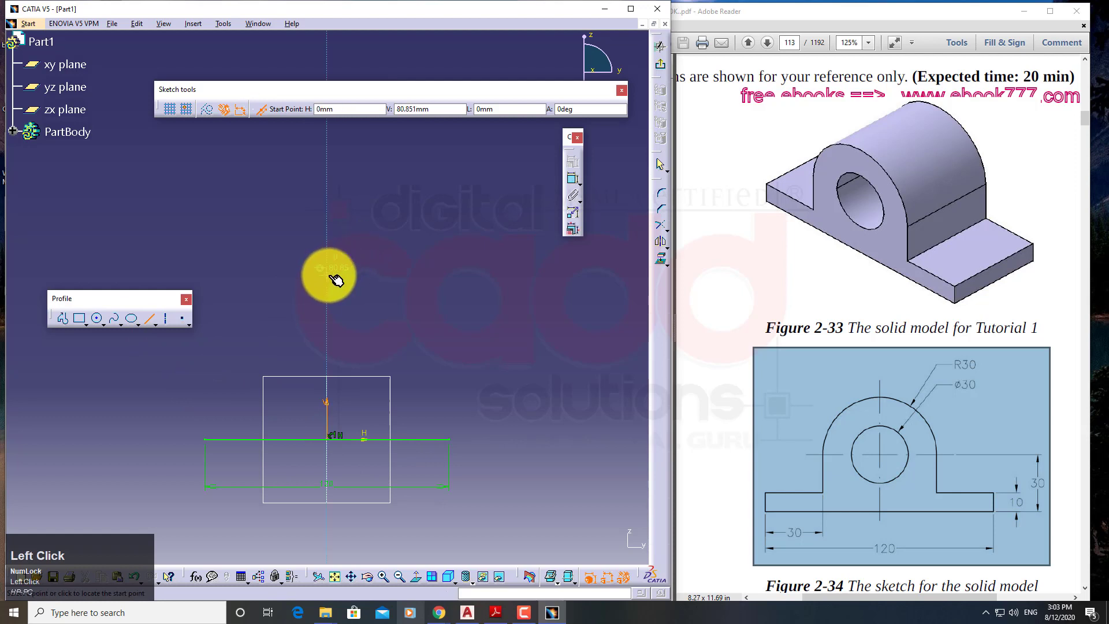
pyautogui.click(327, 277)
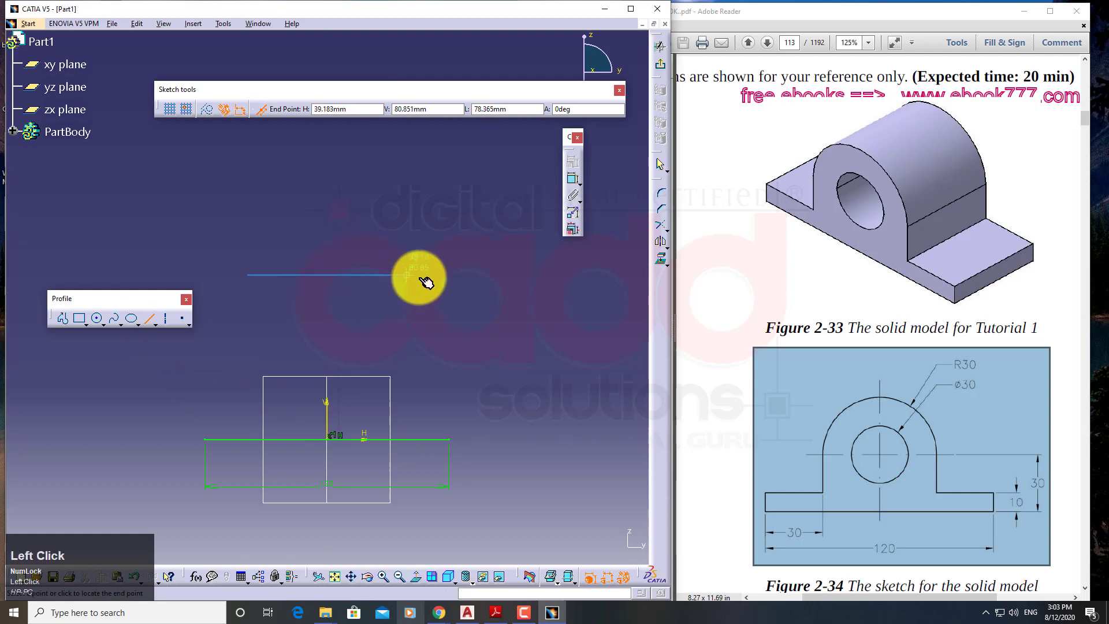
pyautogui.click(504, 113)
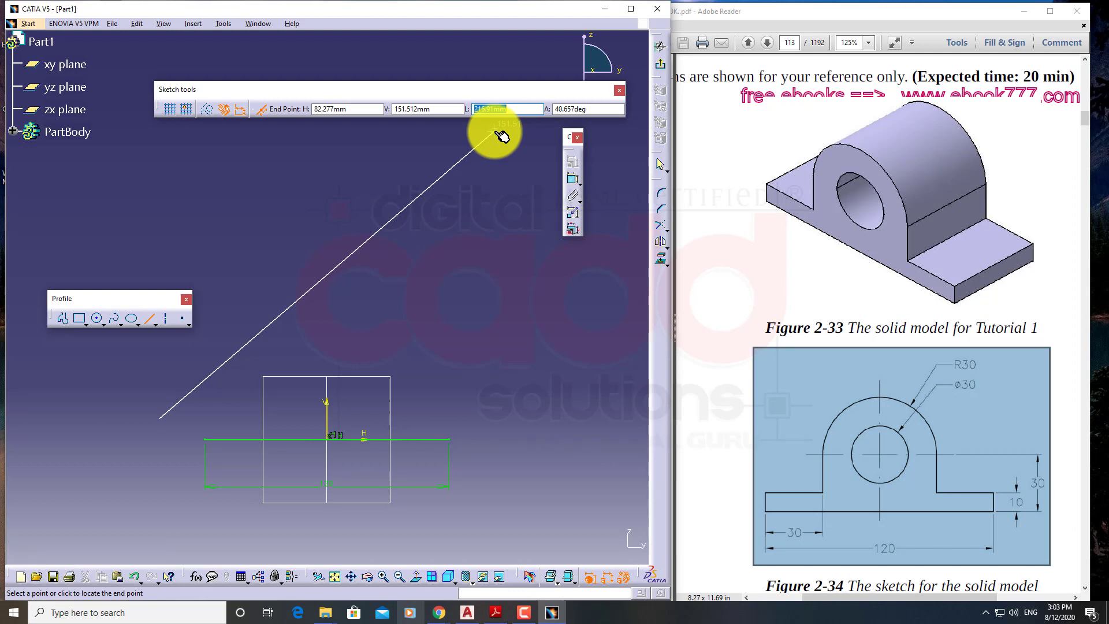
pyautogui.press('Escape')
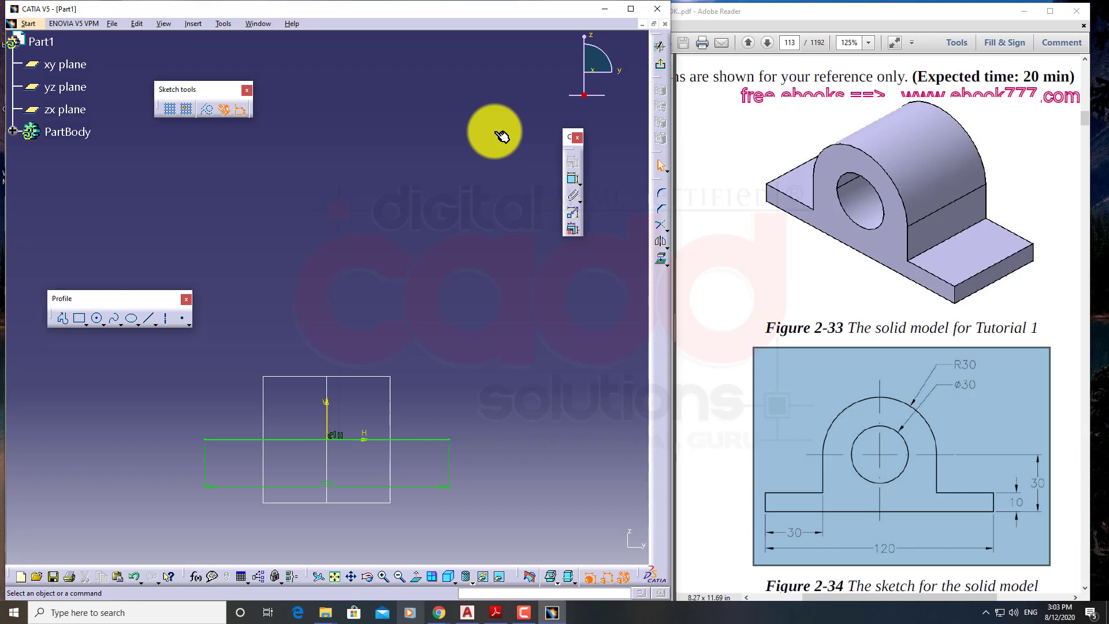
# Step: Open the Units settings of Parameters and Measure in the program options
pyautogui.click(227, 27)
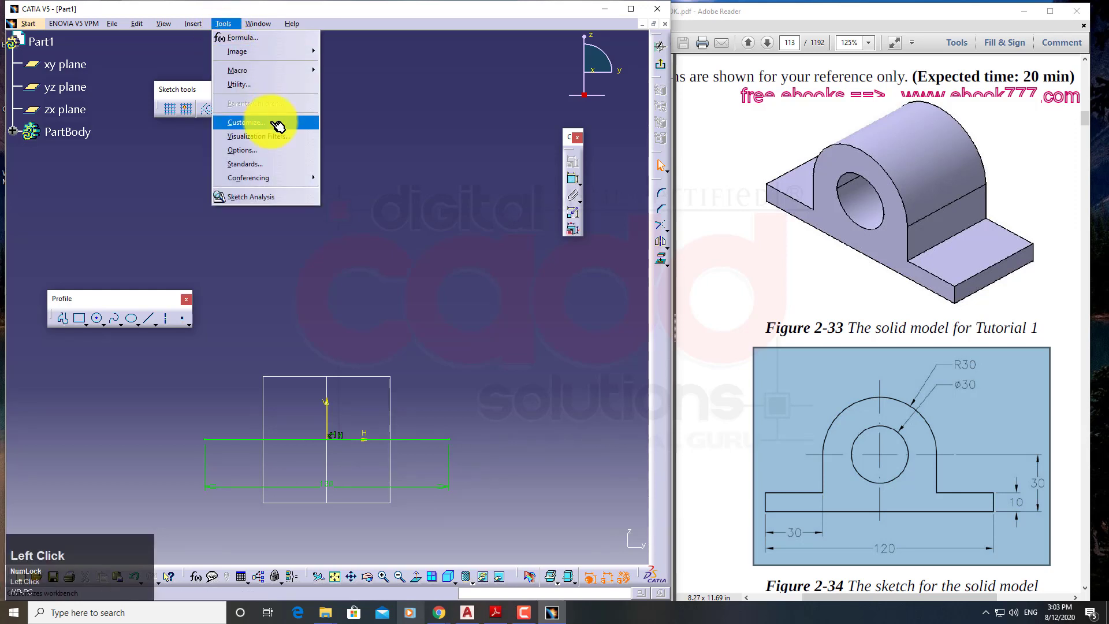
pyautogui.click(278, 150)
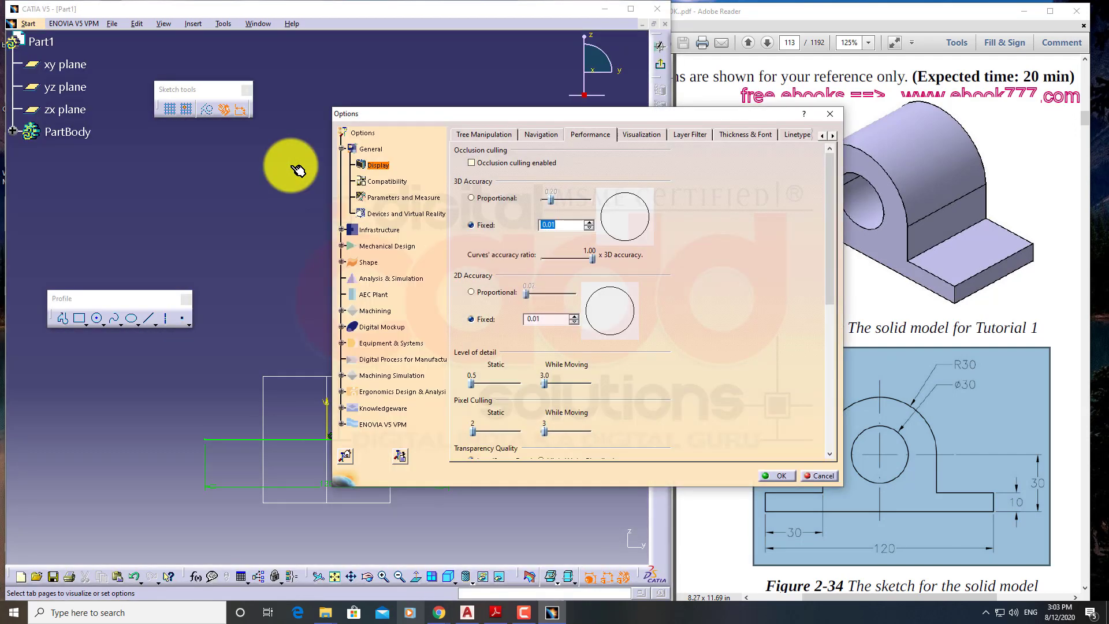
pyautogui.click(413, 198)
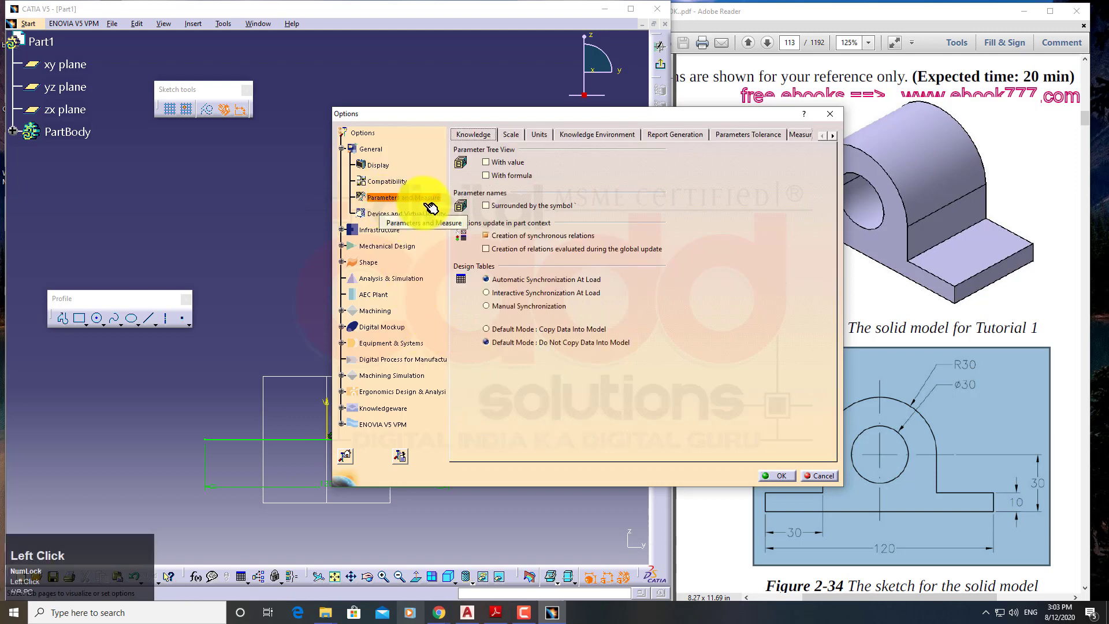
pyautogui.hotkey('ctrl', 'shift', 'd')
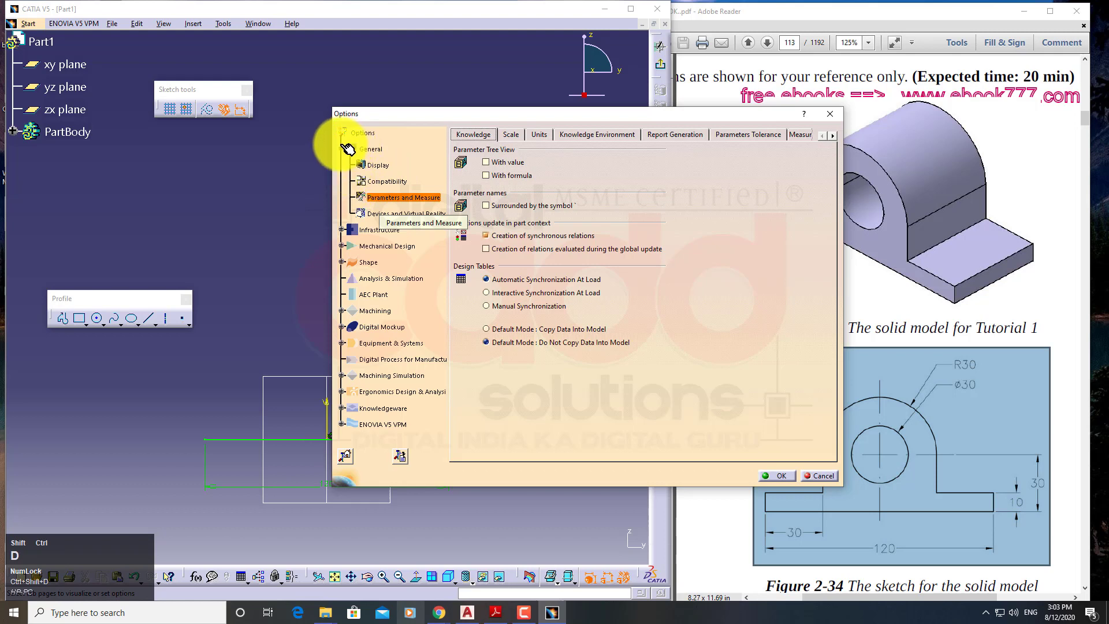
pyautogui.moveTo(348, 145); pyautogui.dragTo(454, 228)
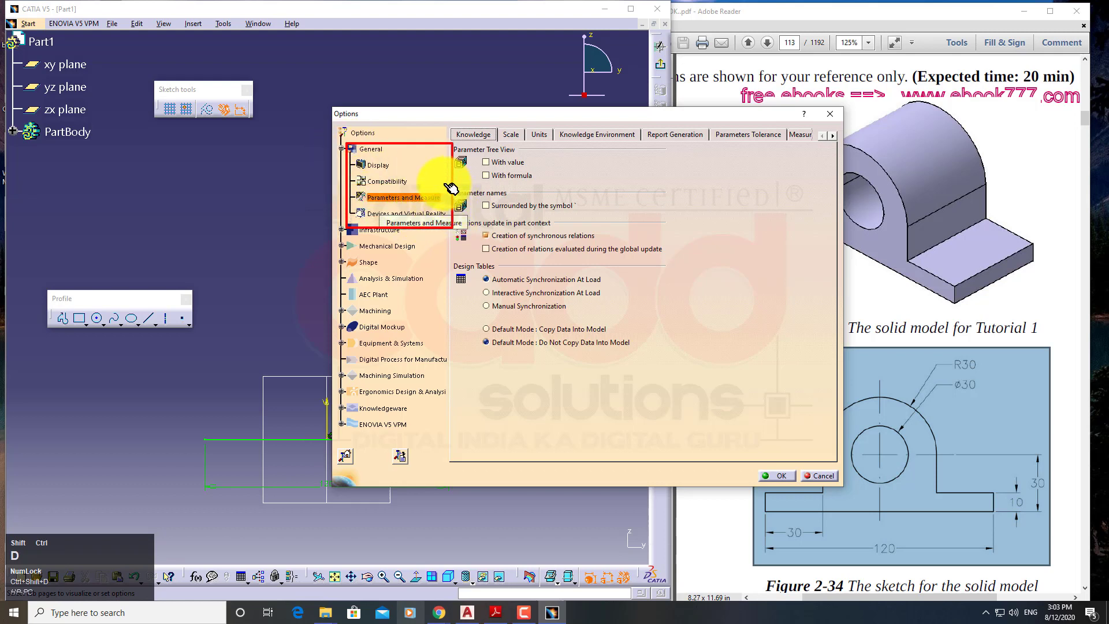
pyautogui.moveTo(444, 182); pyautogui.dragTo(355, 203)
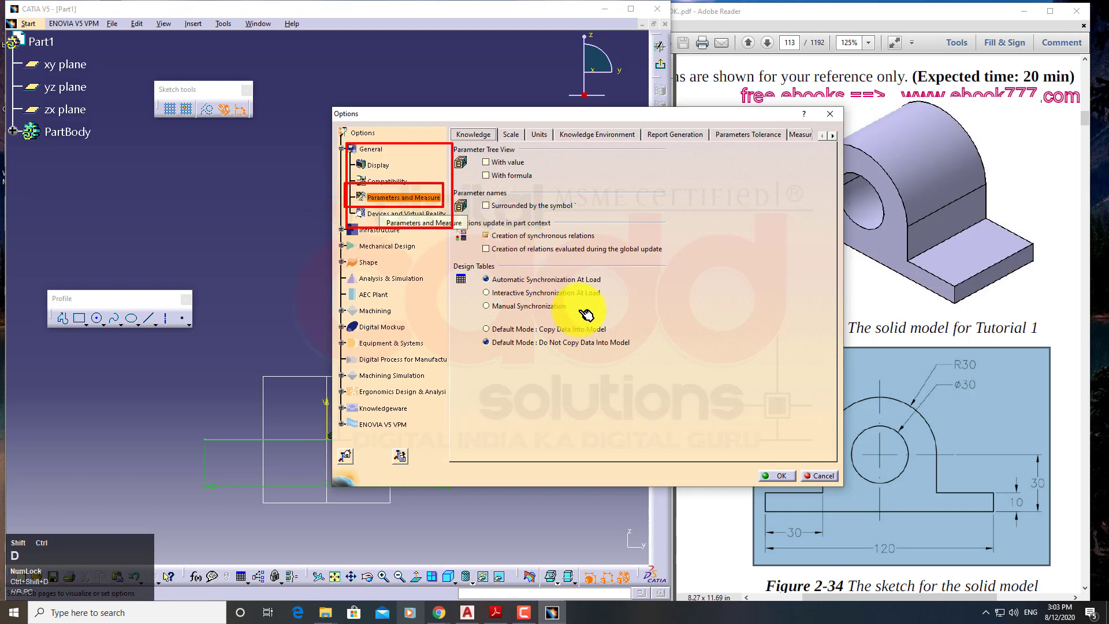
pyautogui.hotkey('ctrl', 'shift', 'd')
pyautogui.click(541, 135)
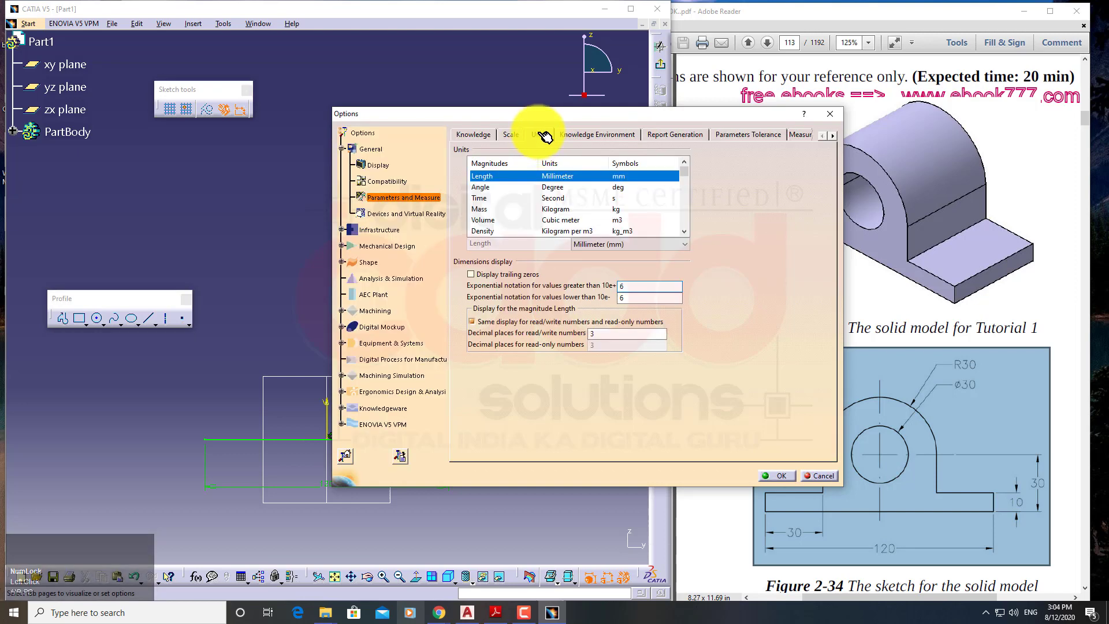
# Step: Review the available length units, set the length unit to Inch (in), and apply the options
pyautogui.click(626, 244)
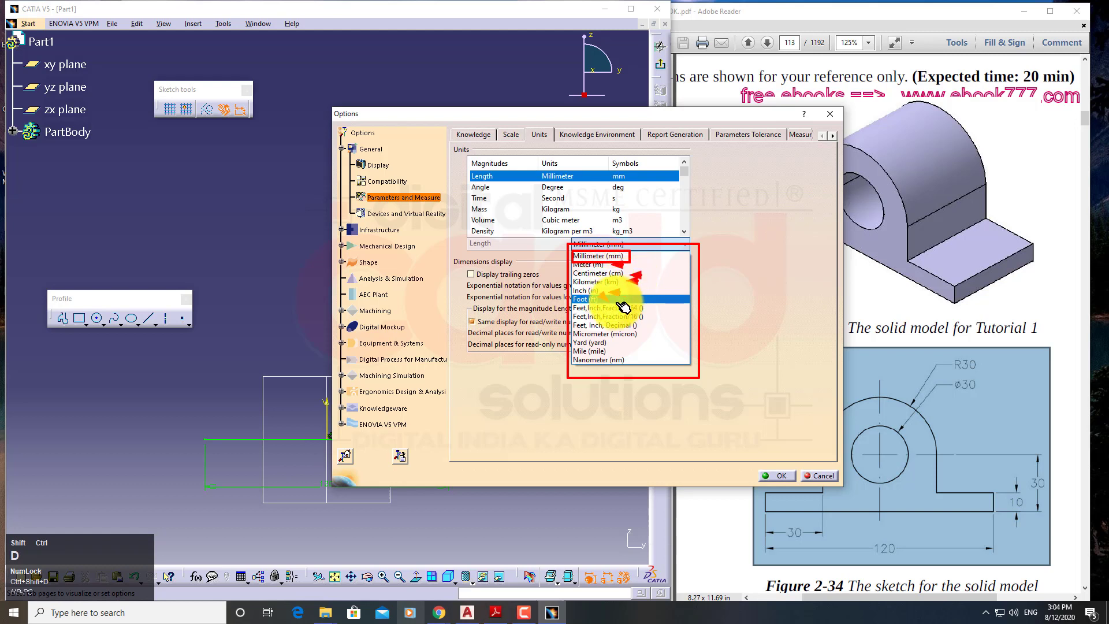
pyautogui.press('Escape')
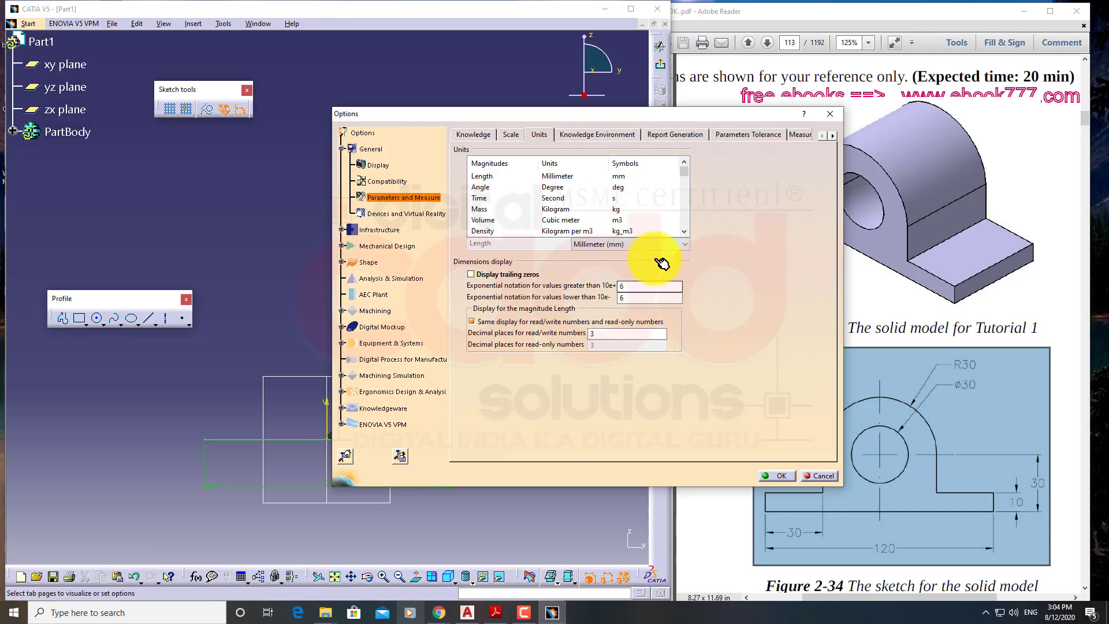
pyautogui.click(638, 244)
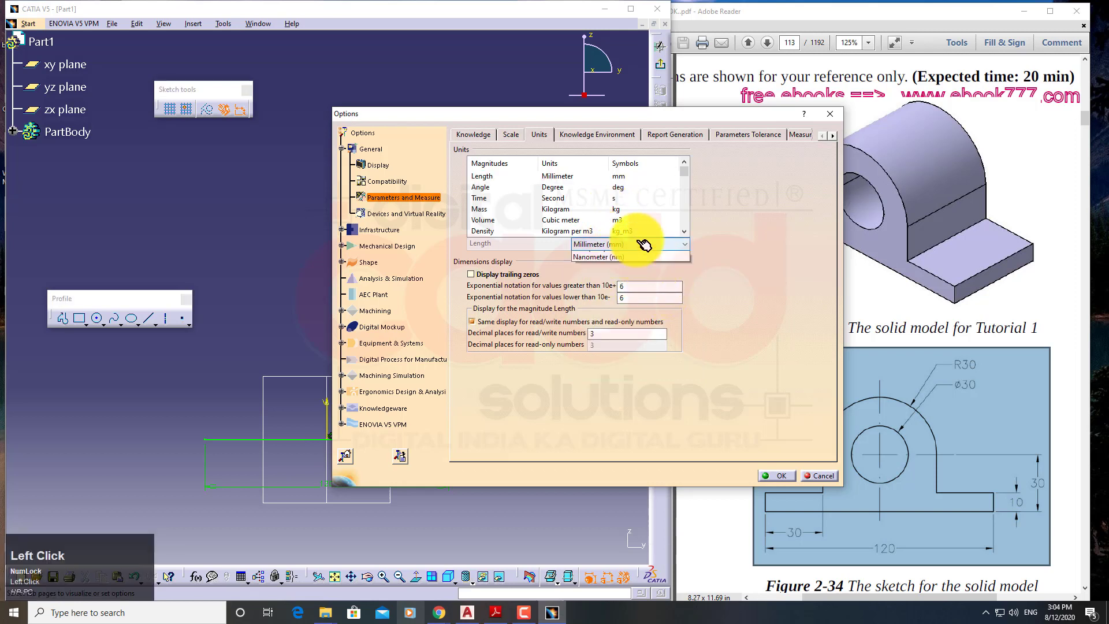
pyautogui.click(629, 261)
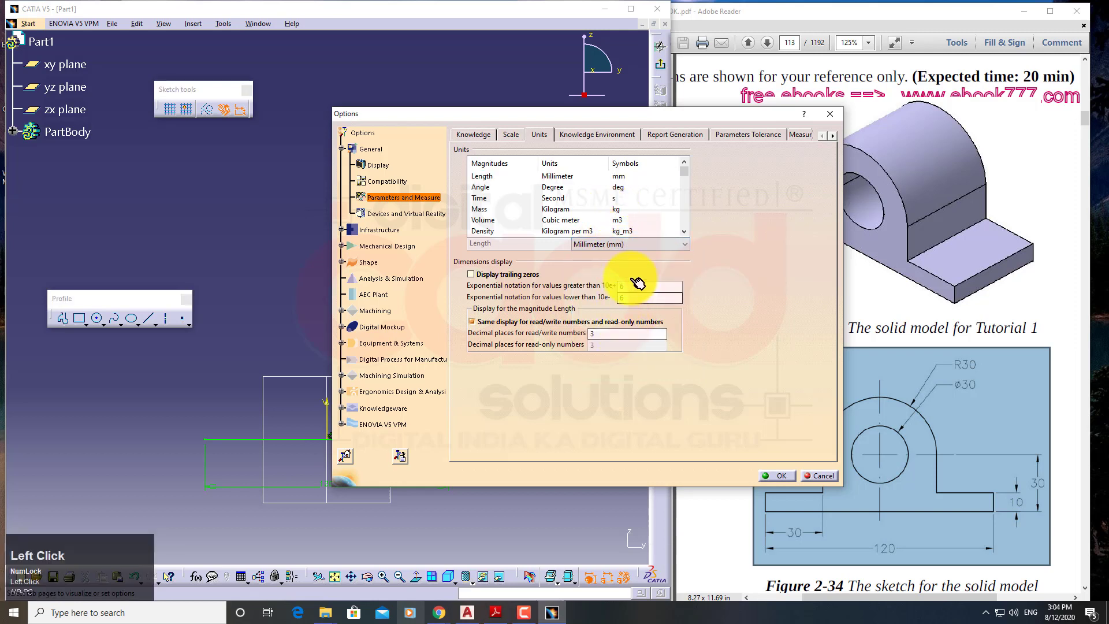
pyautogui.click(647, 244)
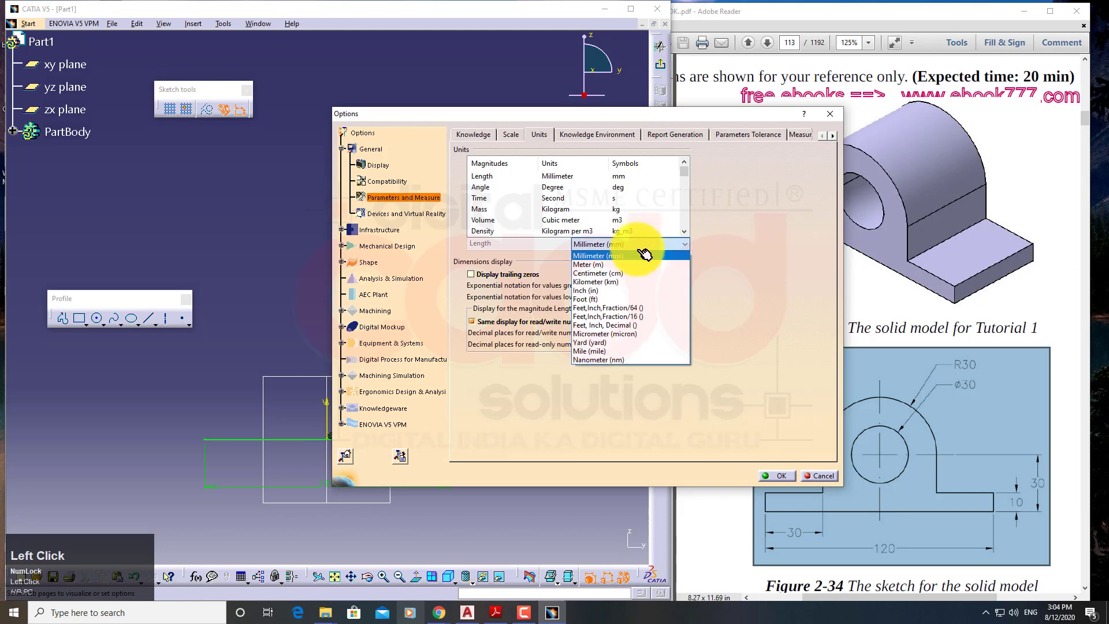
pyautogui.click(628, 290)
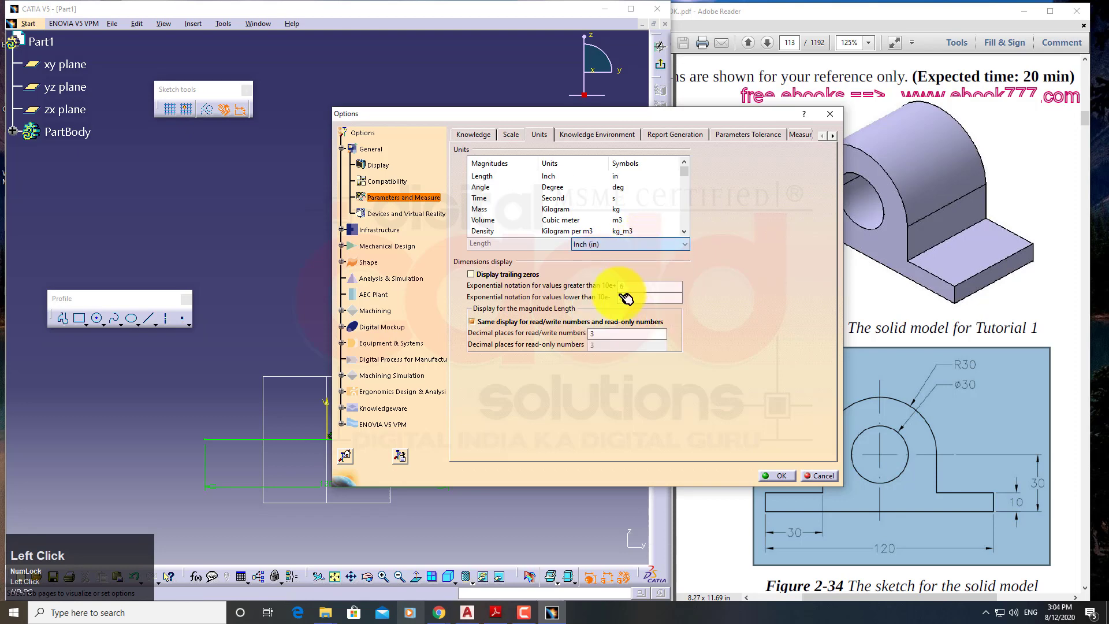
pyautogui.click(780, 477)
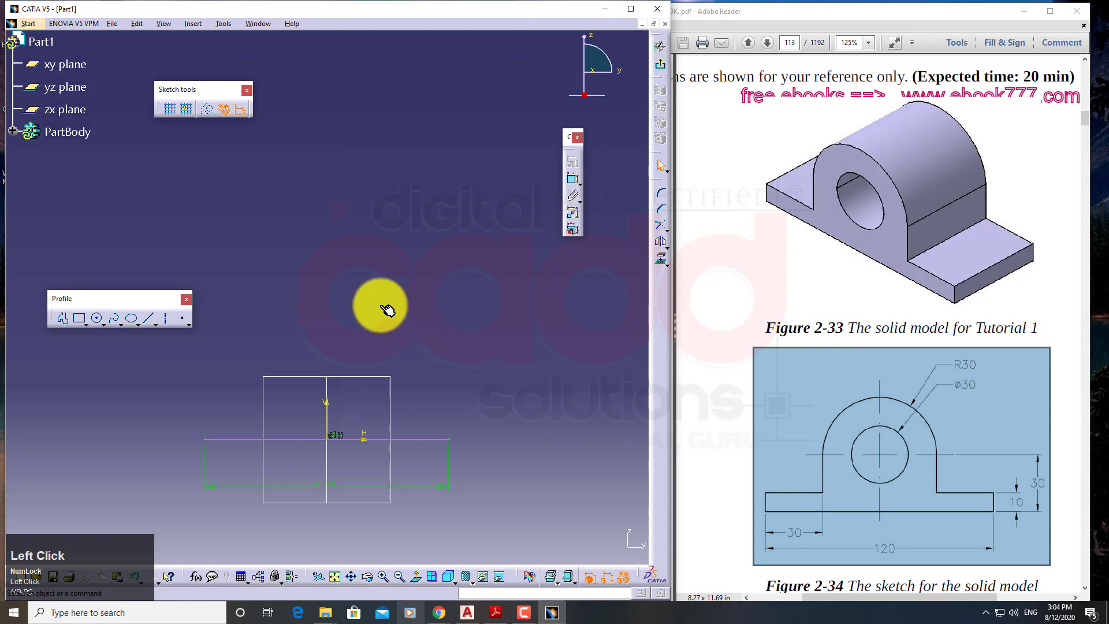
# Step: Start a trial line to examine the units of its length and coordinate values, and cancel it
pyautogui.click(149, 318)
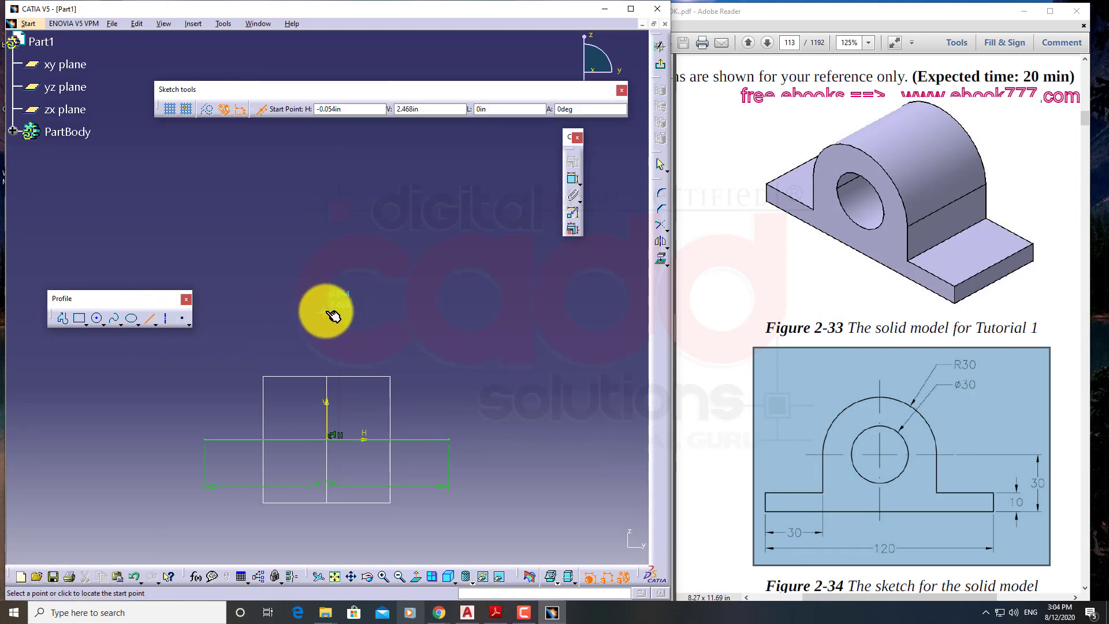
pyautogui.hotkey('ctrl', 'shift', 'd')
pyautogui.click(104, 439)
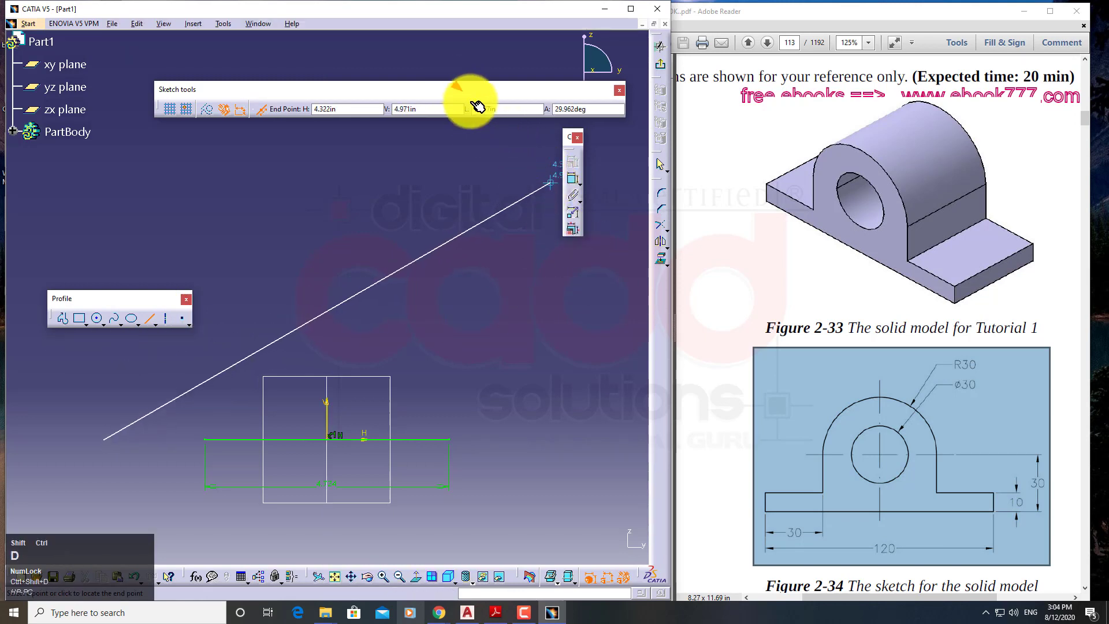
pyautogui.moveTo(462, 94); pyautogui.dragTo(507, 130)
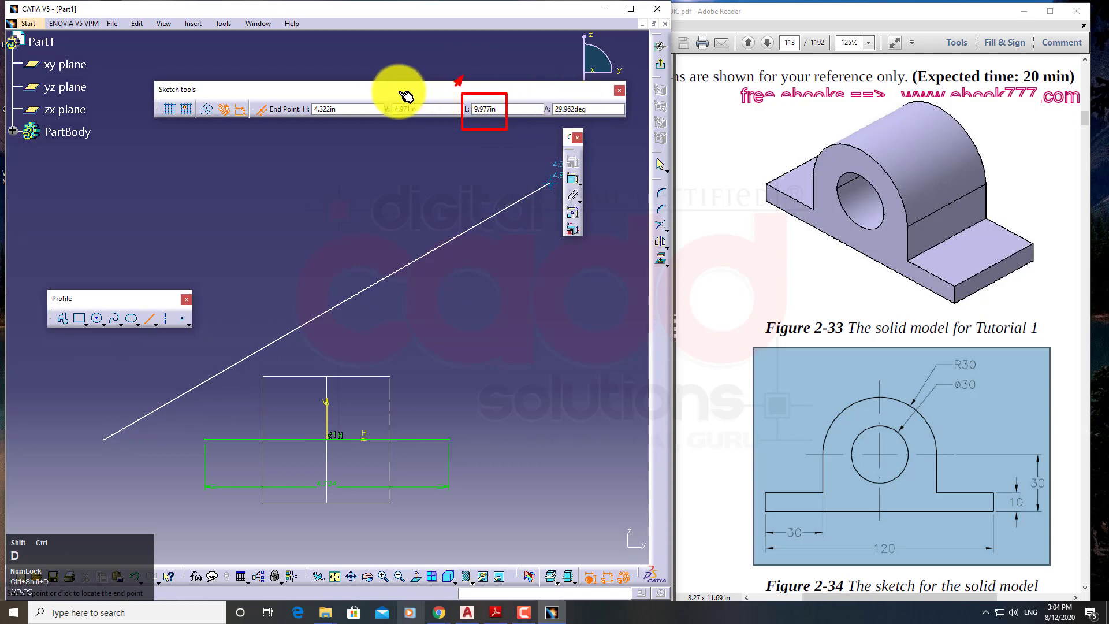
pyautogui.moveTo(379, 90); pyautogui.dragTo(427, 121)
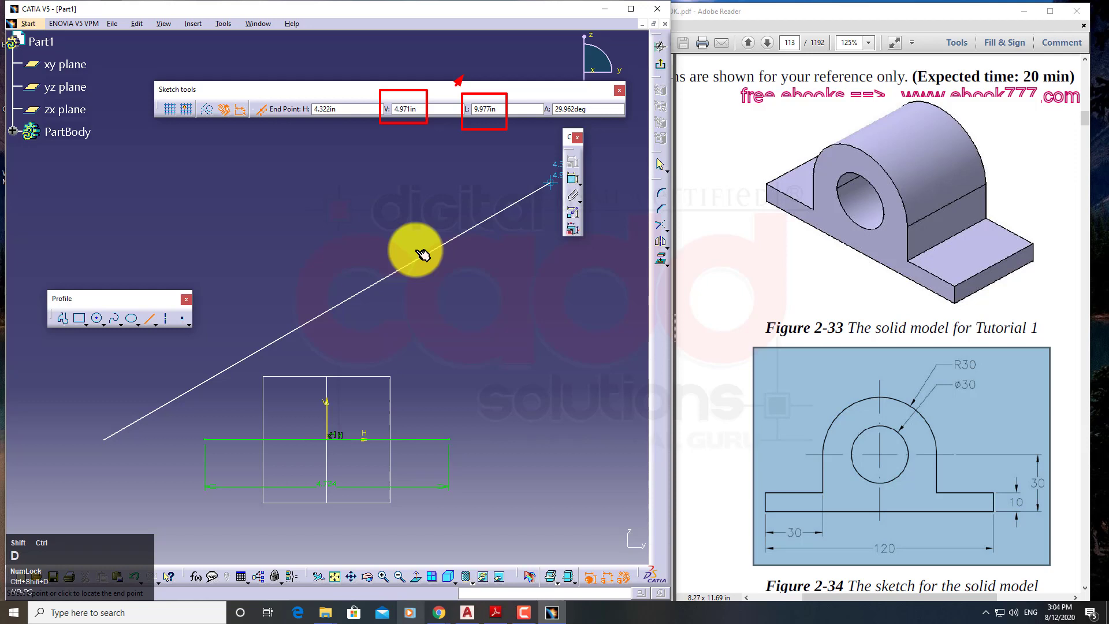
pyautogui.press('Escape')
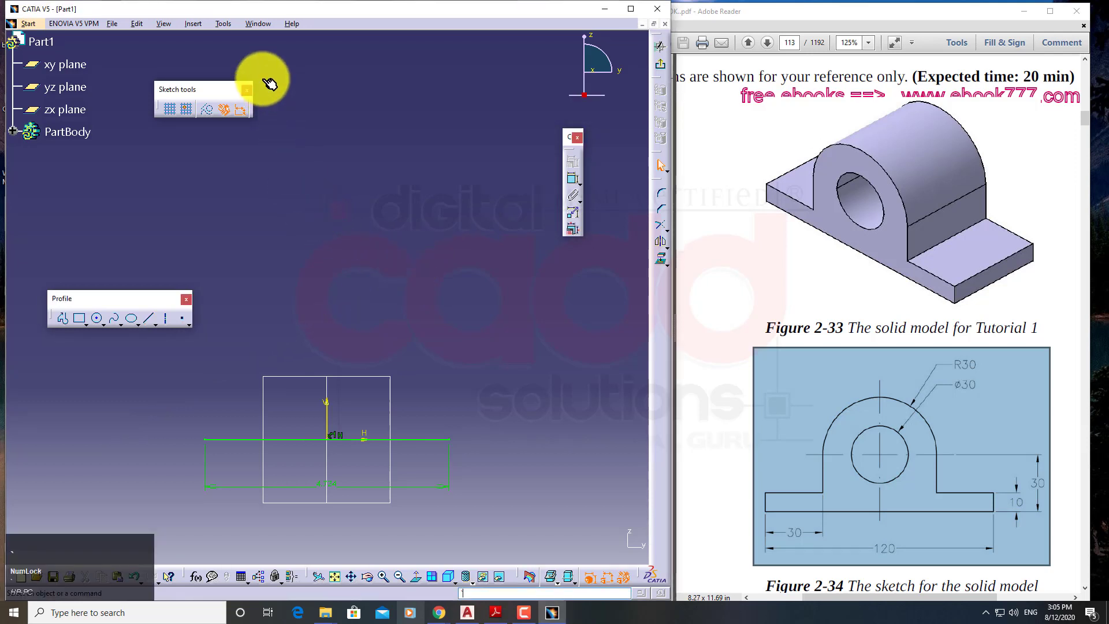
# Step: Set the length unit to Millimeter (mm) in the Units settings of Parameters and Measure, and apply the options
pyautogui.click(225, 24)
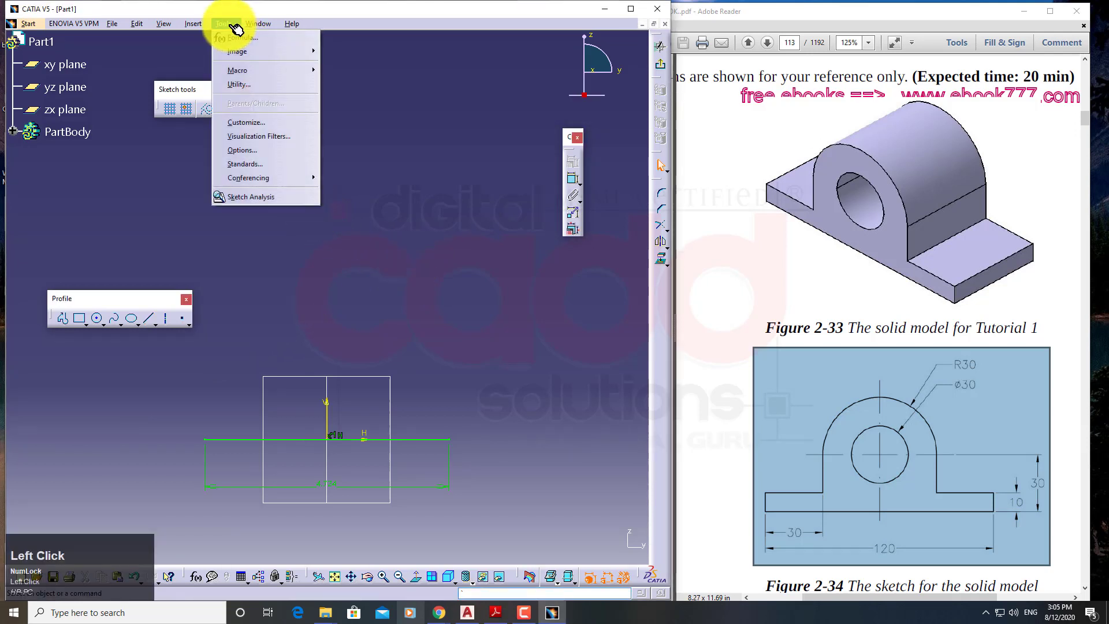
pyautogui.click(277, 152)
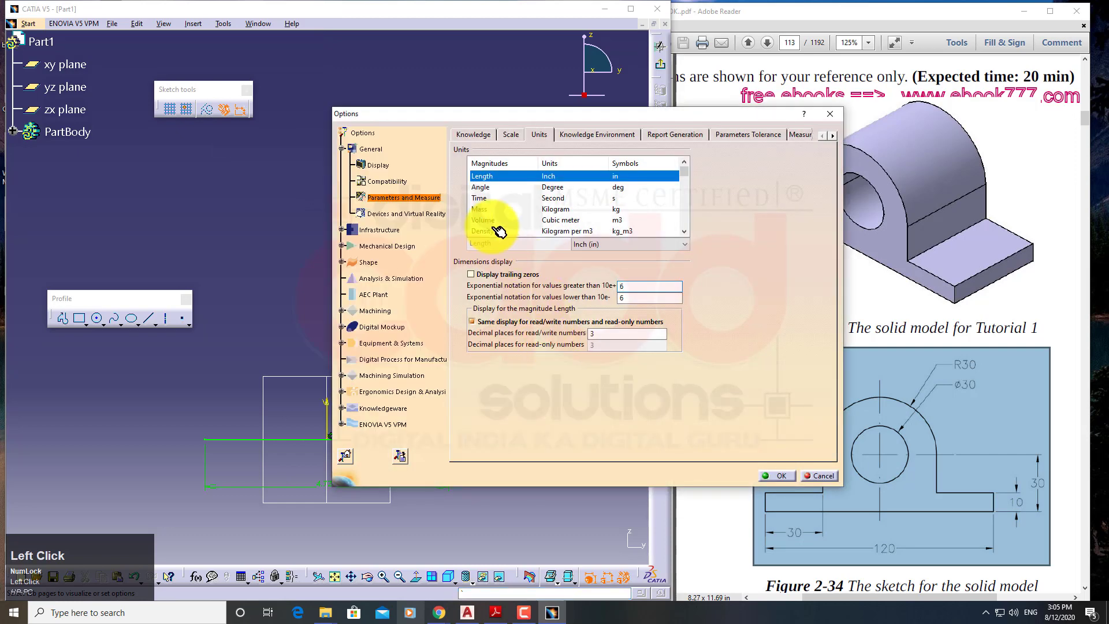
pyautogui.click(342, 150)
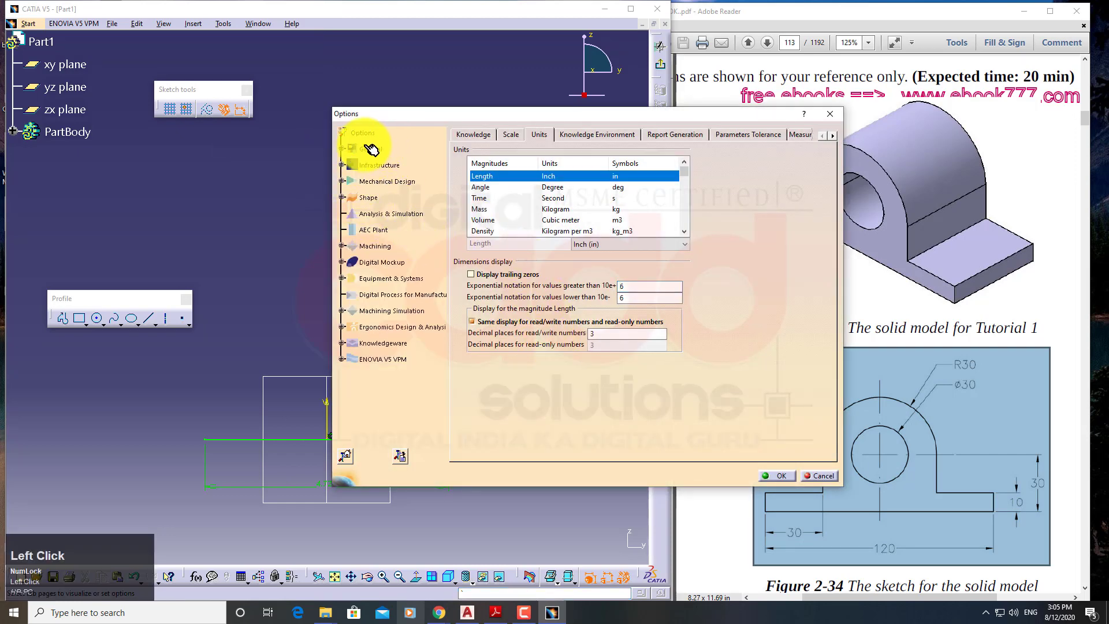
pyautogui.press('ctrl')
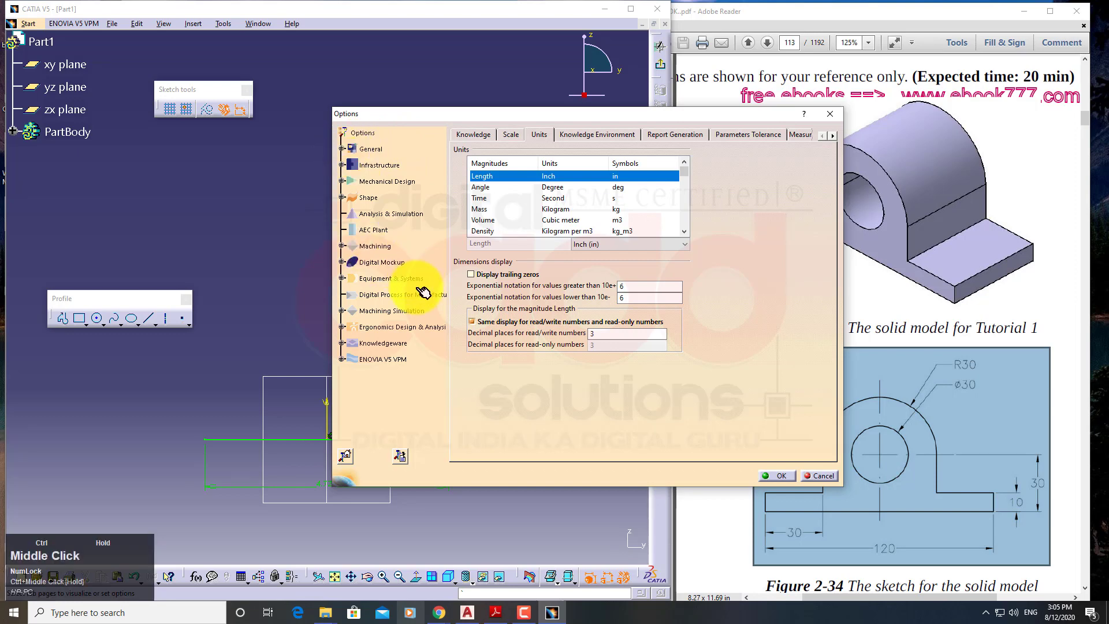
pyautogui.keyDown('ctrl'); pyautogui.moveTo(417, 289); pyautogui.dragTo(420, 266, button='middle'); pyautogui.keyUp('ctrl')
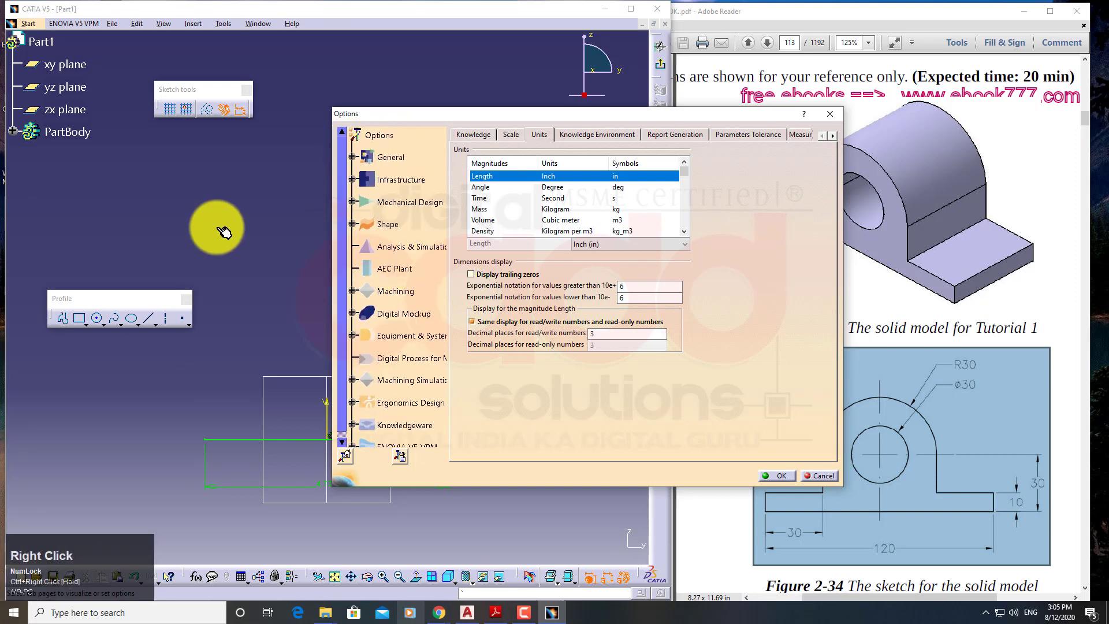
pyautogui.click(354, 157)
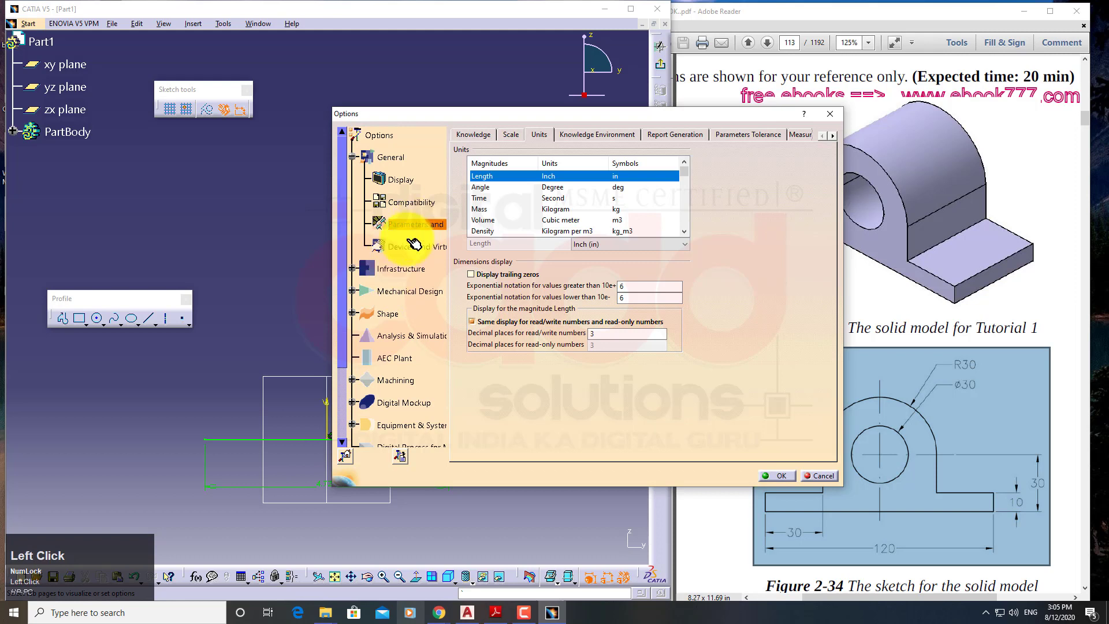
pyautogui.moveTo(404, 315); pyautogui.dragTo(405, 226, button='middle')
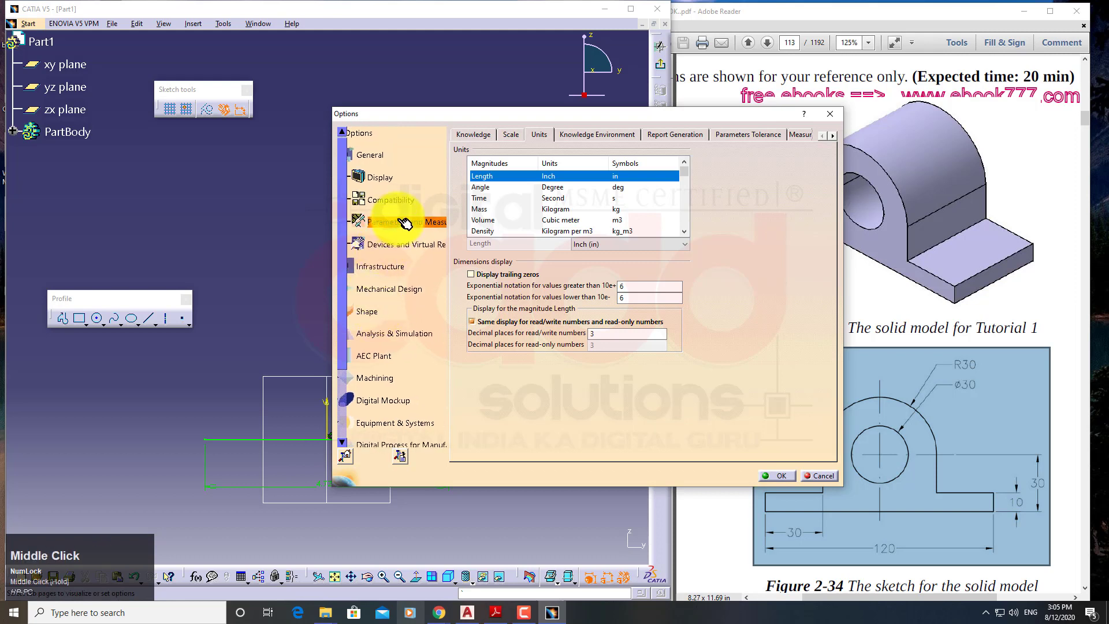
pyautogui.click(551, 134)
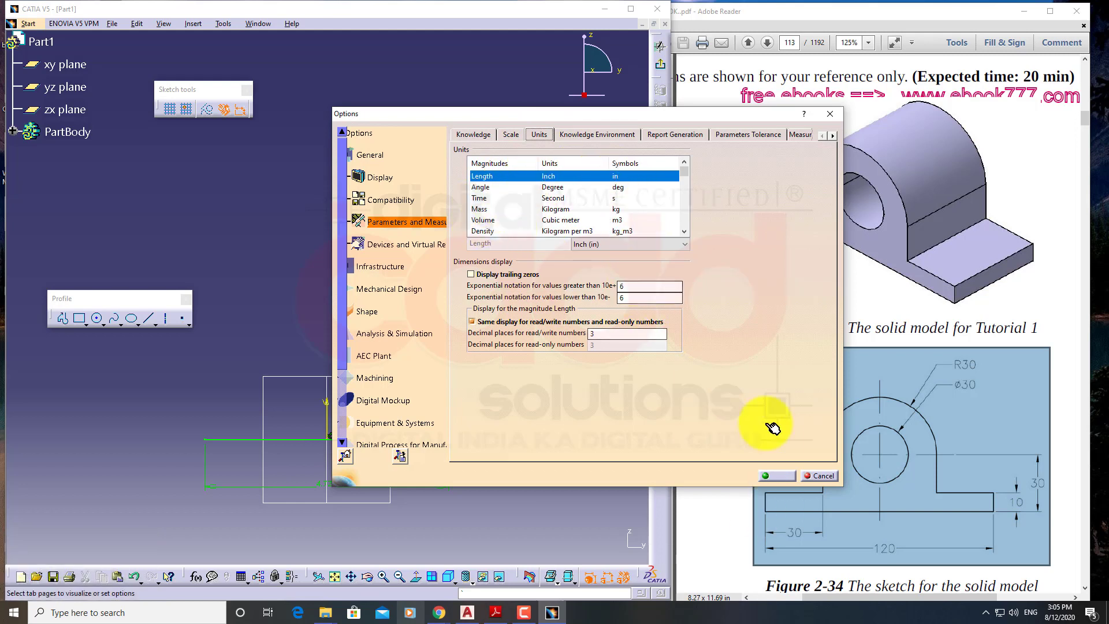
pyautogui.click(638, 244)
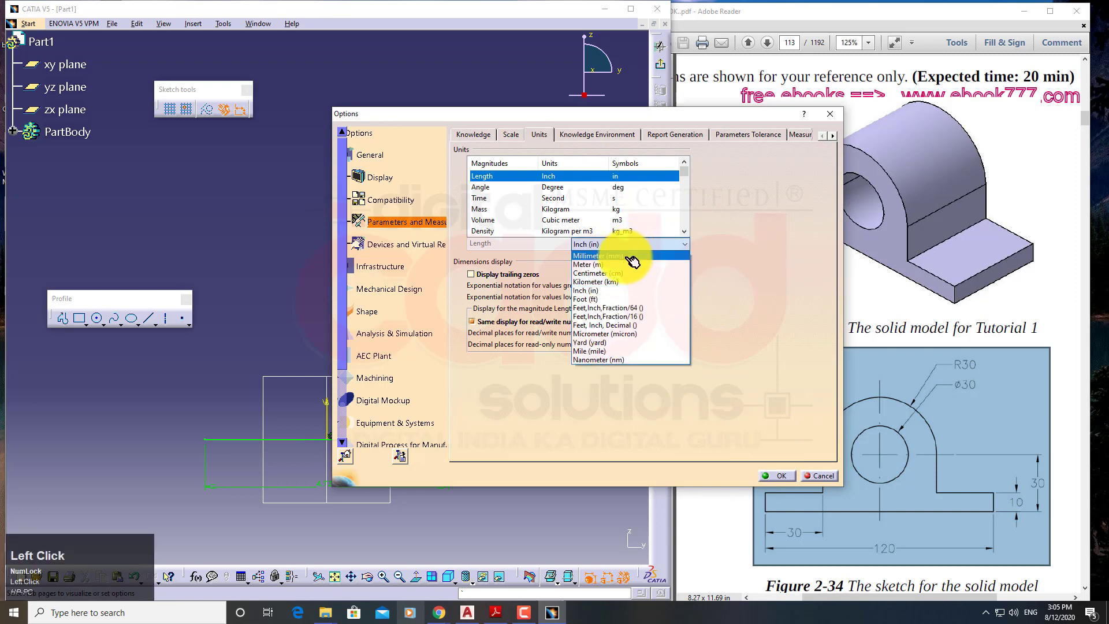
pyautogui.click(635, 266)
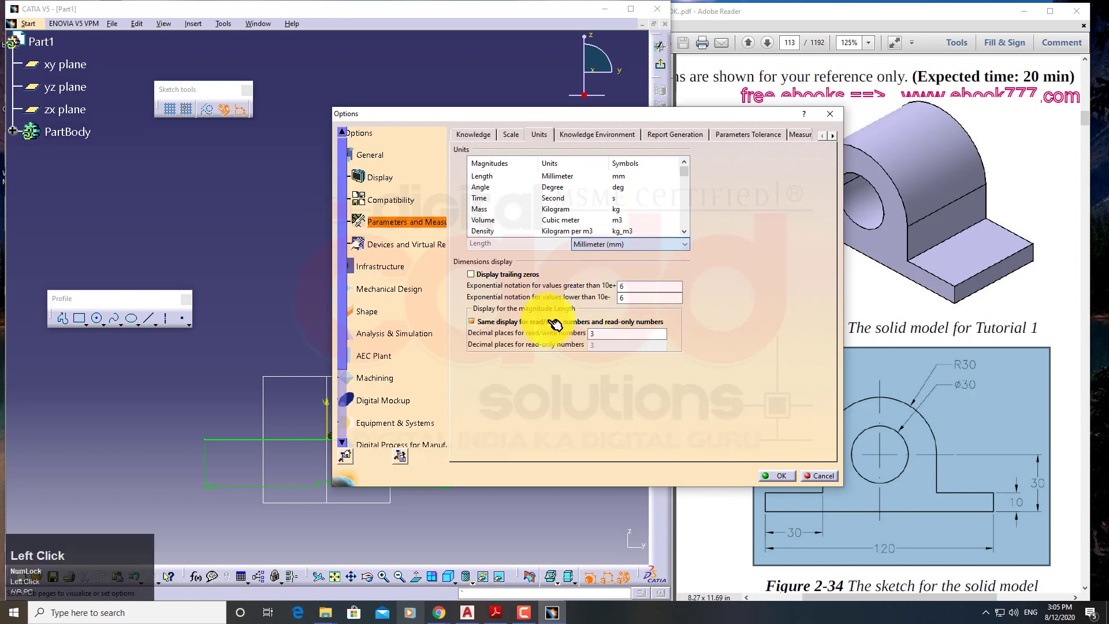
pyautogui.click(787, 476)
# Step: Move the base line's length dimension further below the line
pyautogui.moveTo(494, 414); pyautogui.dragTo(527, 321, button='middle')
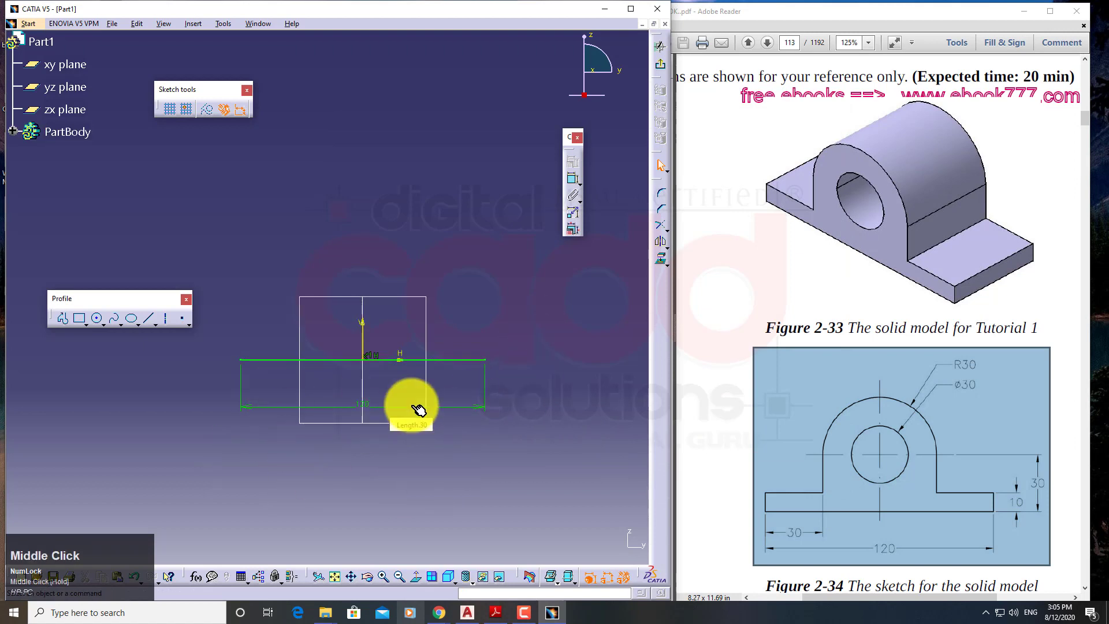
pyautogui.moveTo(393, 408); pyautogui.dragTo(421, 488)
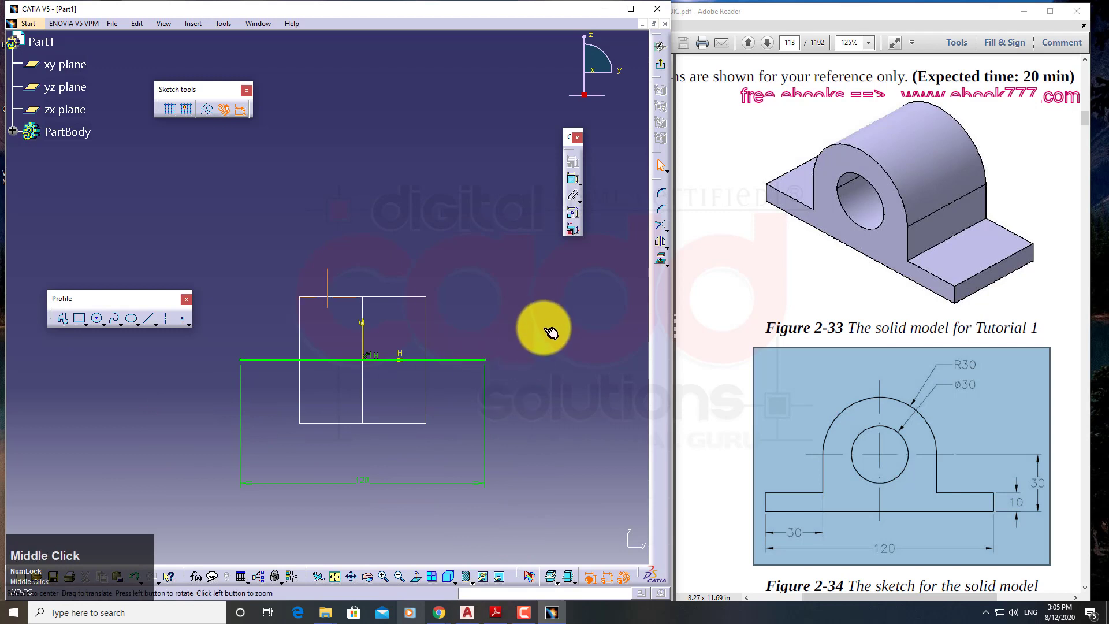
pyautogui.moveTo(545, 318); pyautogui.dragTo(539, 346, button='middle')
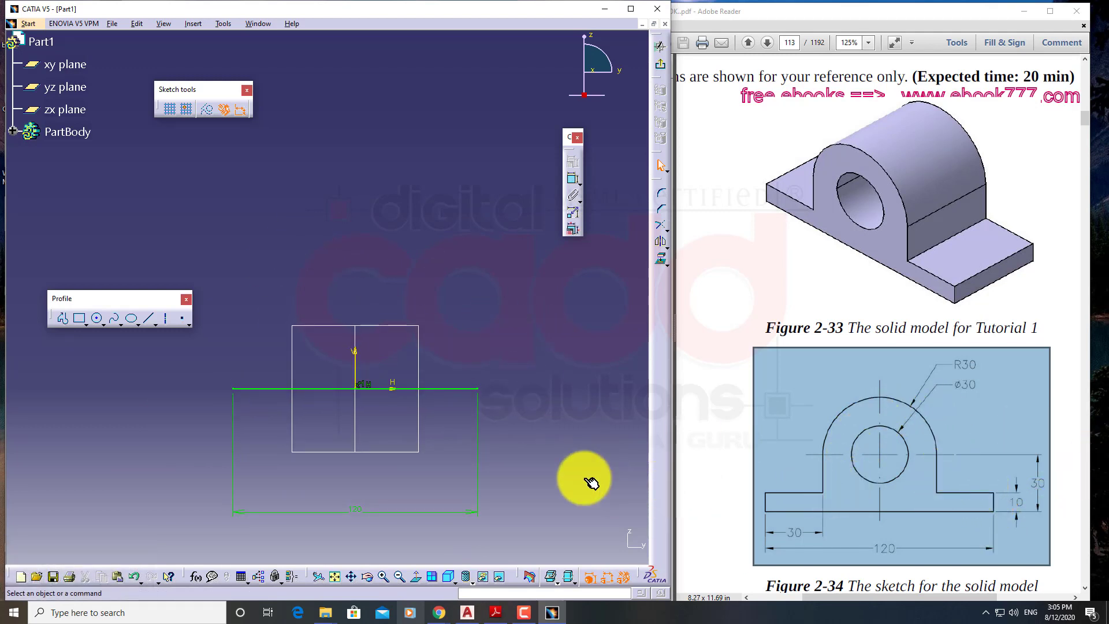
# Step: Start a profile at the base line's left end with segments about 15 mm up, 36 mm to the right and 31 mm up
pyautogui.click(65, 319)
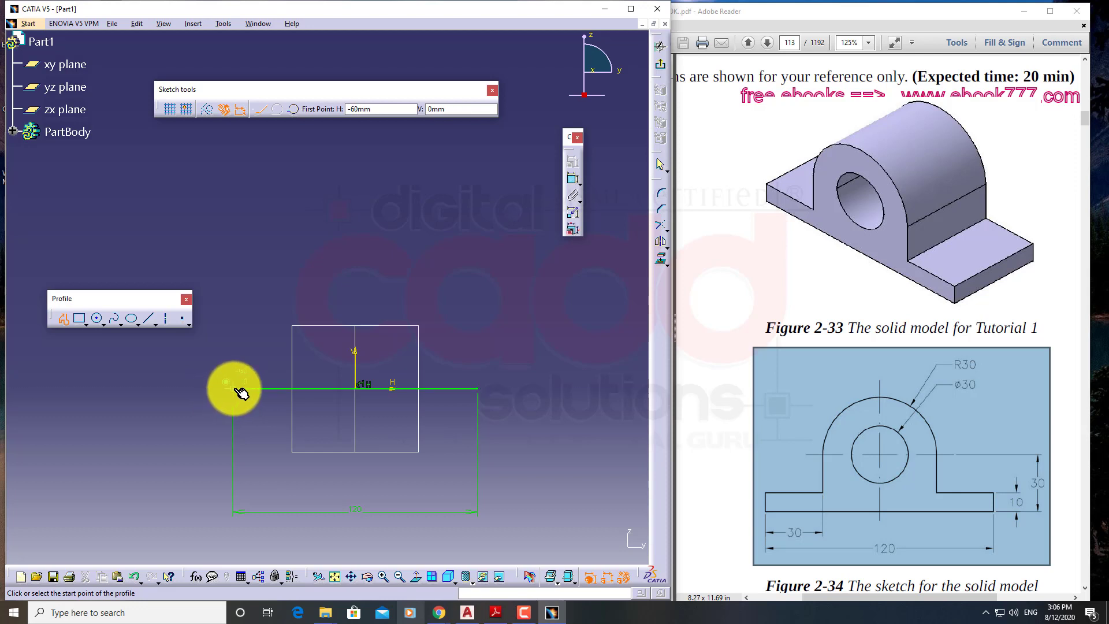
pyautogui.click(237, 388)
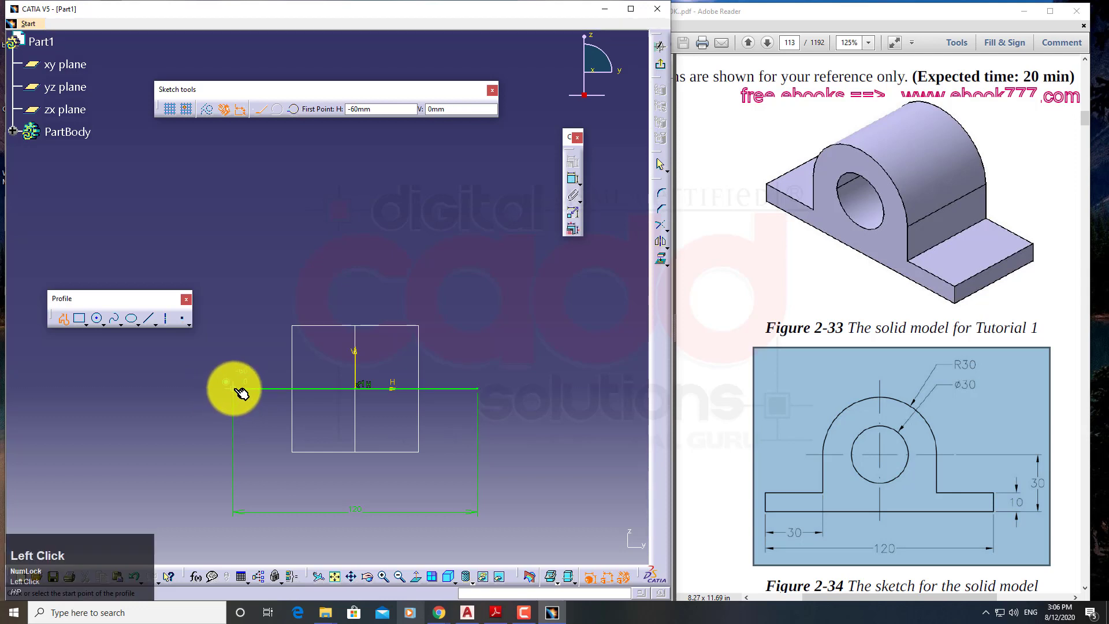
pyautogui.click(235, 357)
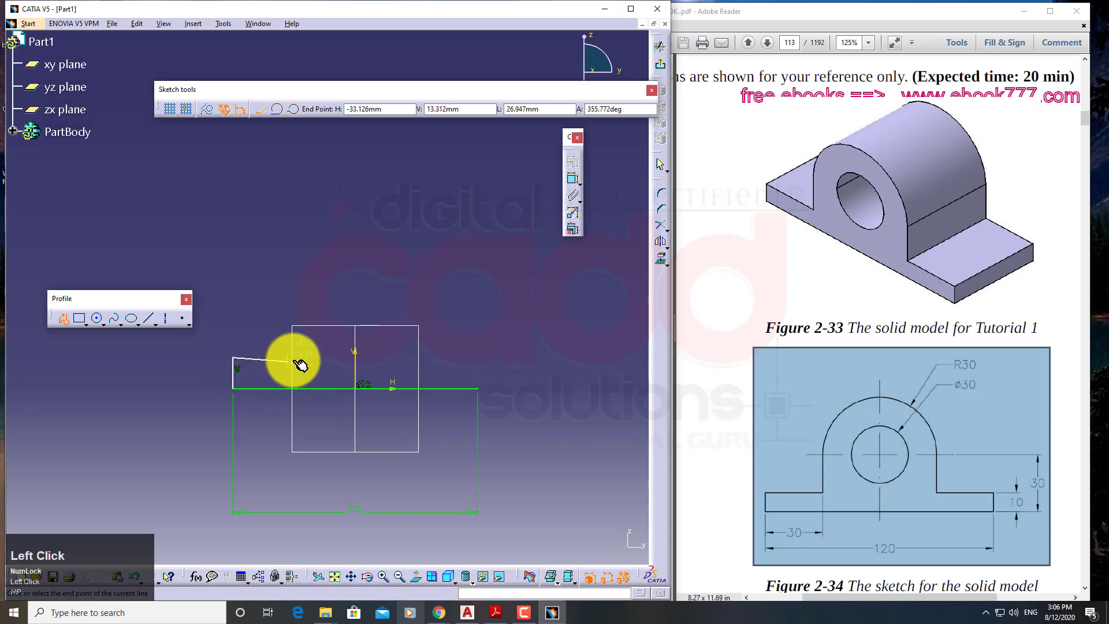
pyautogui.click(306, 357)
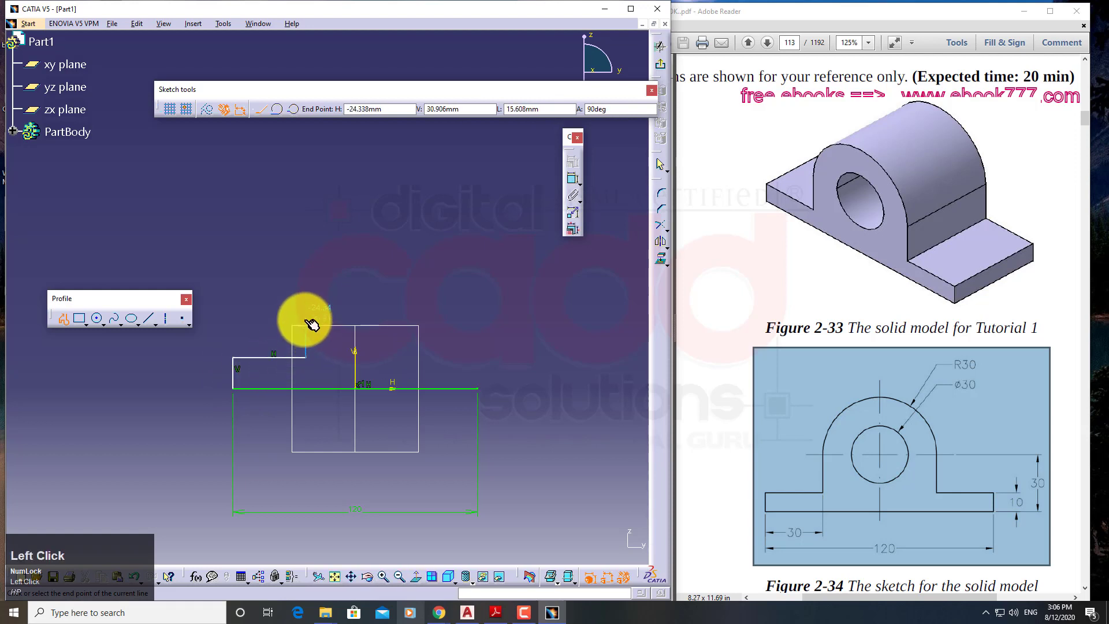
pyautogui.click(309, 296)
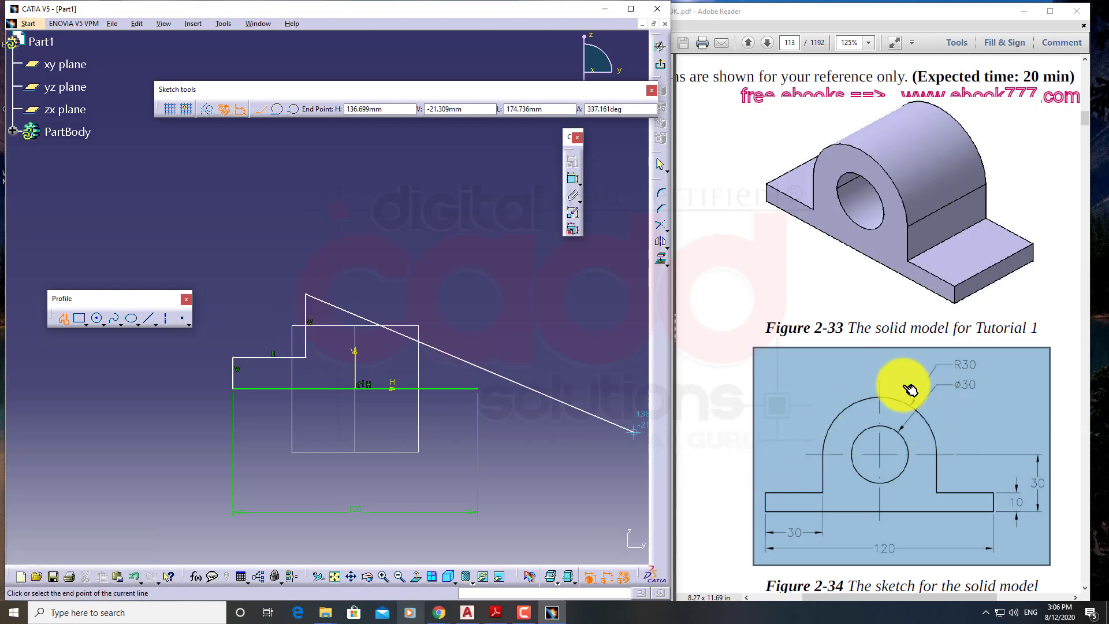
# Step: Continue the profile with a tangent semicircular arc of about 28 mm radius and a vertical line about 31 mm down, level with the left step
pyautogui.click(282, 112)
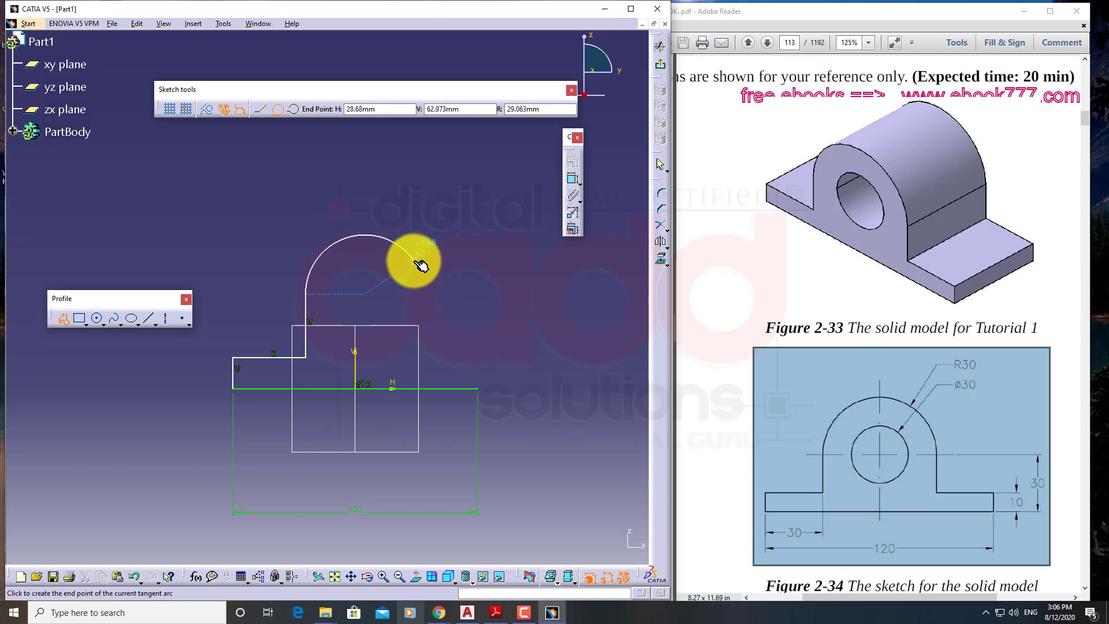
pyautogui.click(424, 298)
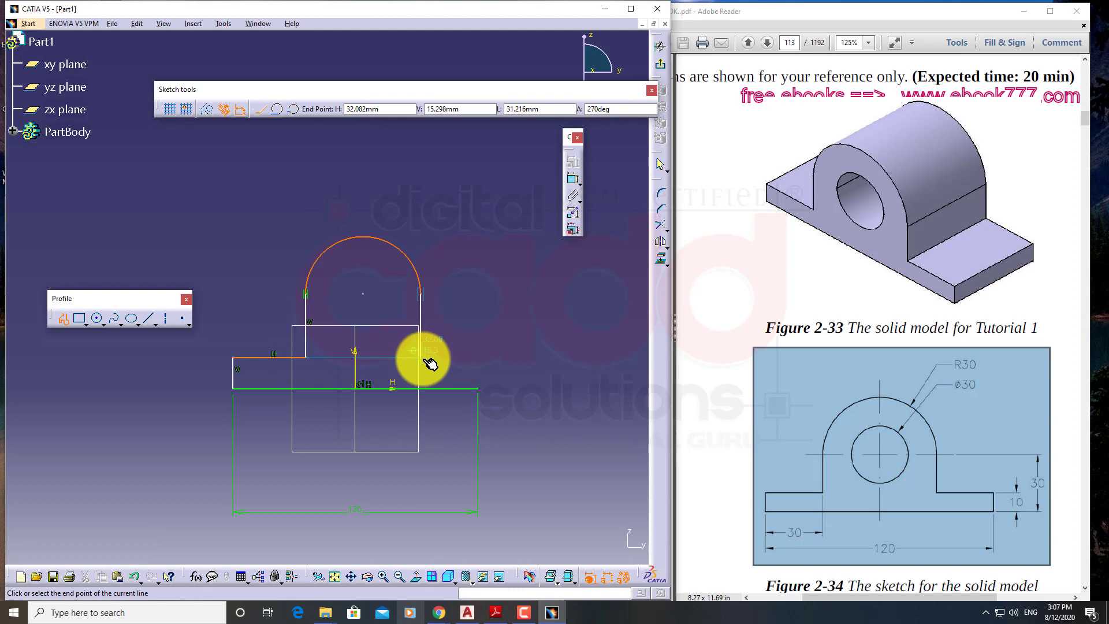
pyautogui.click(430, 363)
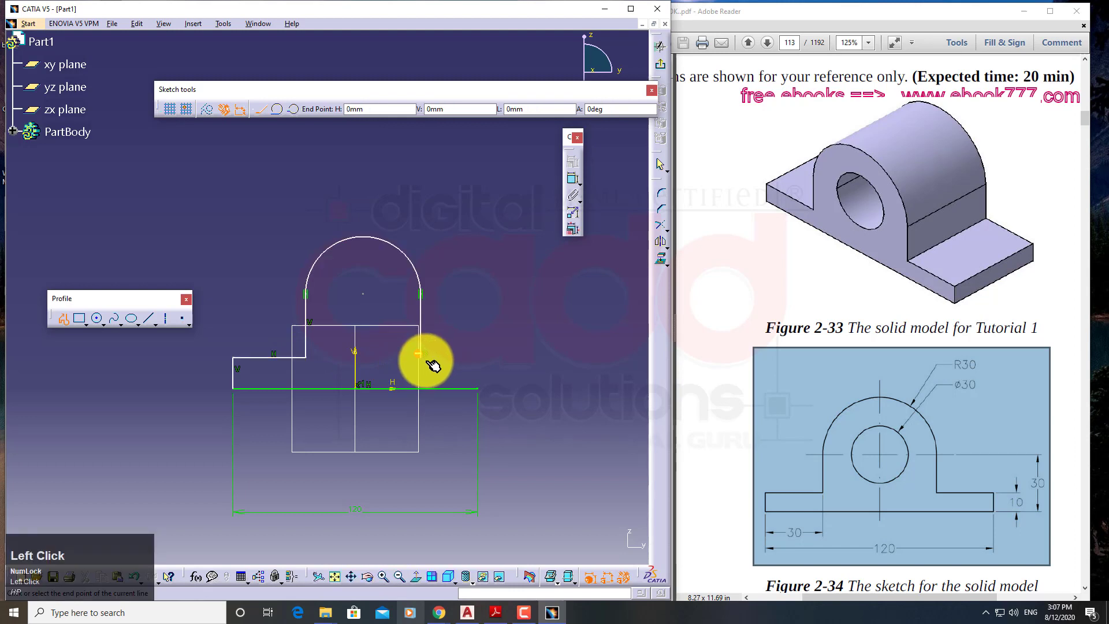
# Step: Close the profile with a horizontal line about 28 mm long and a vertical line about 15 mm down to the base line's right end
pyautogui.click(483, 362)
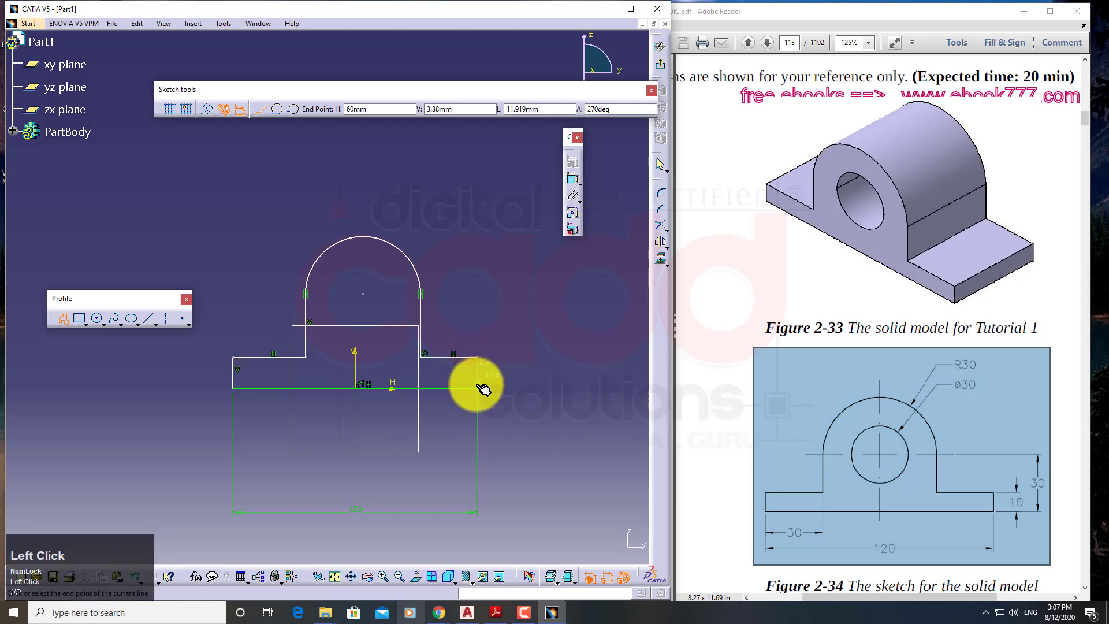
pyautogui.click(482, 395)
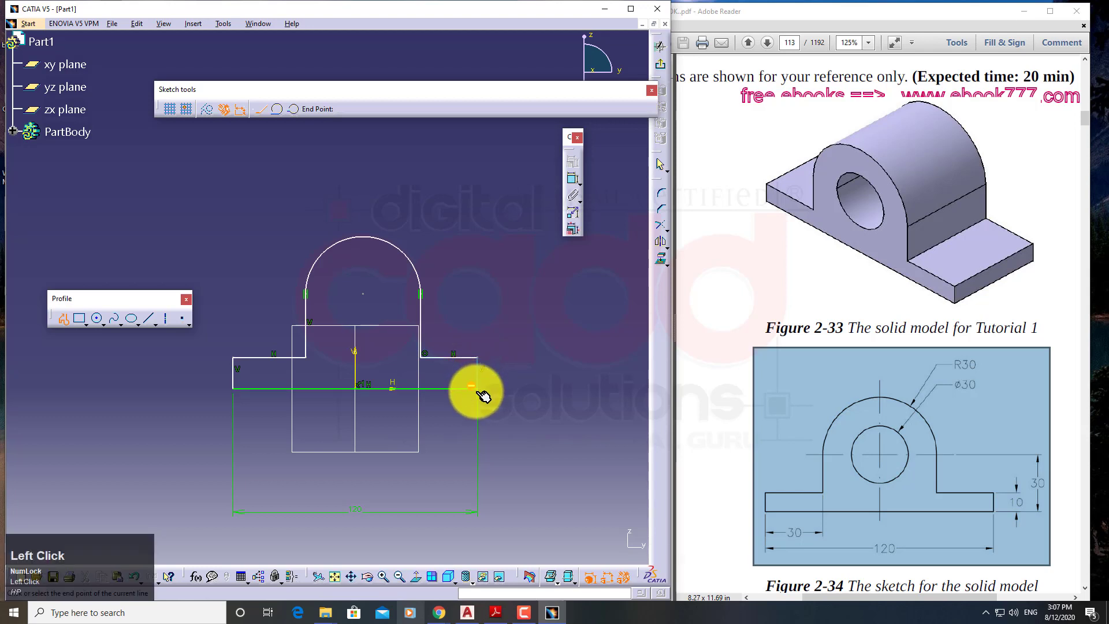
pyautogui.click(63, 318)
pyautogui.click(545, 402)
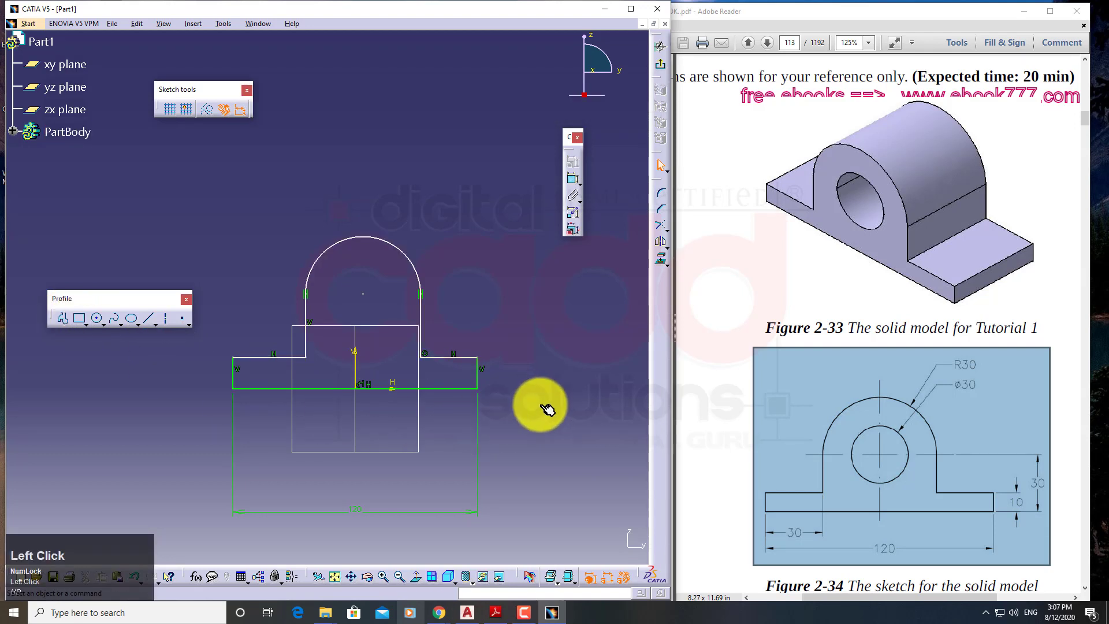
# Step: Move the base line's length dimension closer to the line, and place the floating Profile palette clear of the sketch
pyautogui.moveTo(528, 396); pyautogui.dragTo(558, 375, button='middle')
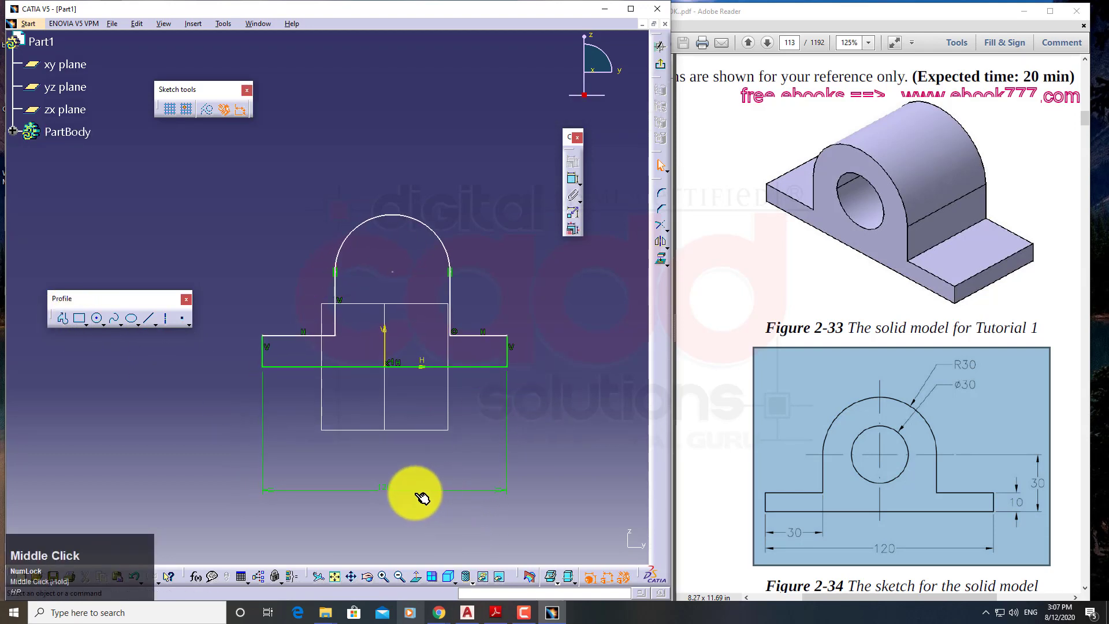
pyautogui.moveTo(415, 491); pyautogui.dragTo(417, 397)
pyautogui.click(445, 480)
pyautogui.moveTo(462, 438)
pyautogui.mouseDown(button='middle')
pyautogui.moveTo(512, 442)
pyautogui.moveTo(517, 378)
pyautogui.moveTo(352, 377)
pyautogui.moveTo(376, 440)
pyautogui.mouseUp(button='middle')
pyautogui.rightClick(512, 442)
pyautogui.rightClick(361, 386)
pyautogui.moveTo(111, 296); pyautogui.dragTo(113, 212)
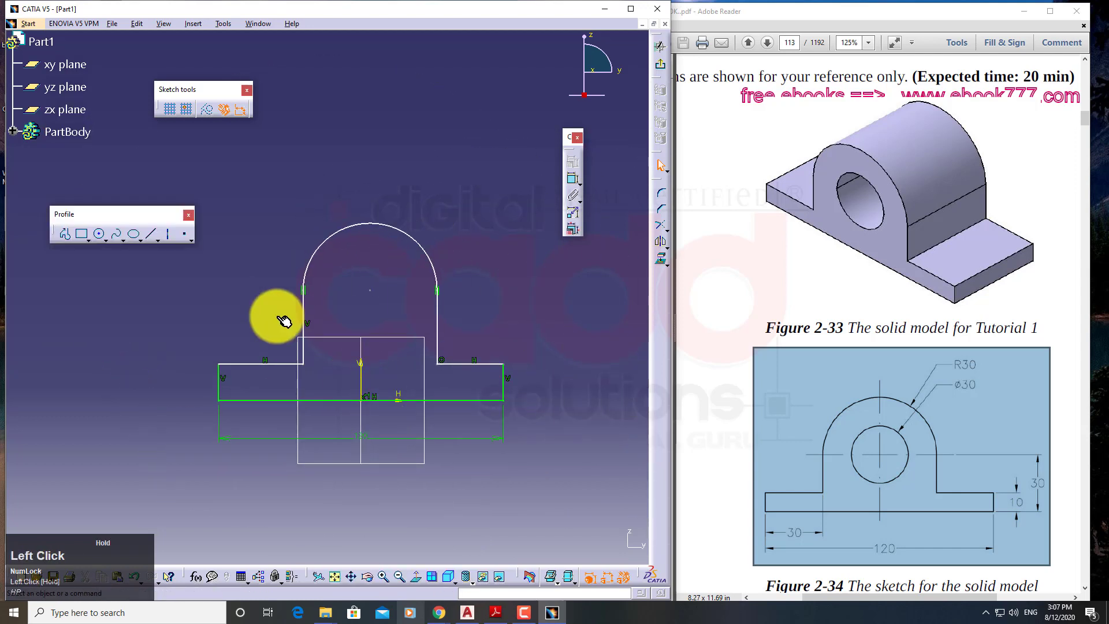
pyautogui.moveTo(425, 372)
pyautogui.mouseDown(button='middle')
pyautogui.moveTo(440, 376)
pyautogui.moveTo(442, 352)
pyautogui.moveTo(419, 351)
pyautogui.mouseUp(button='middle')
pyautogui.rightClick(441, 376)
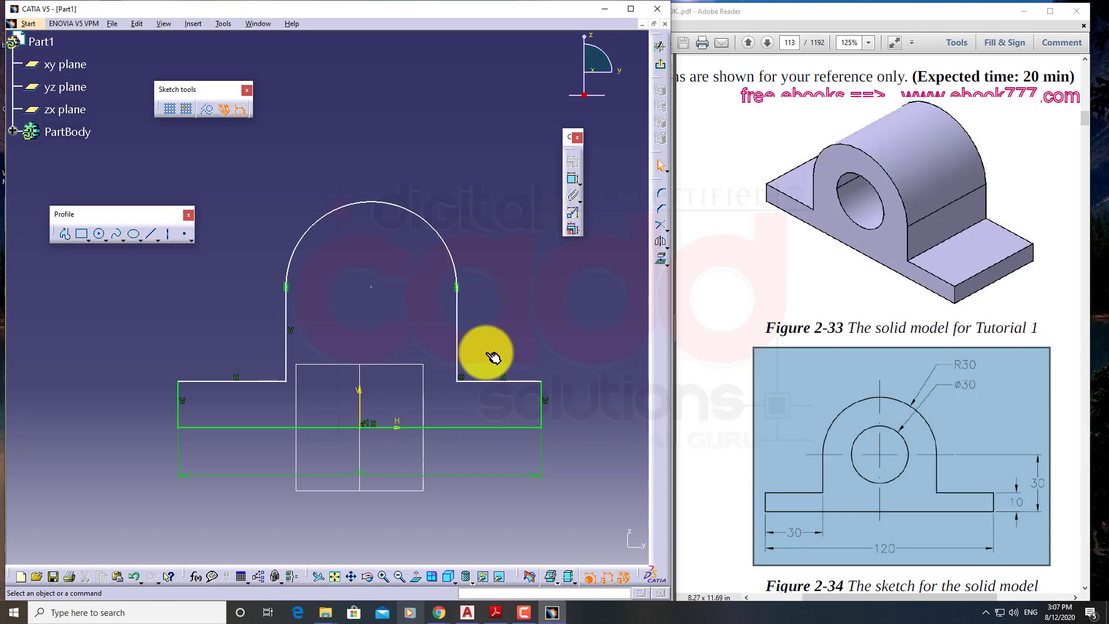
# Step: Constrain the arc's centre point to be coincident with the sketch's vertical axis
pyautogui.click(575, 179)
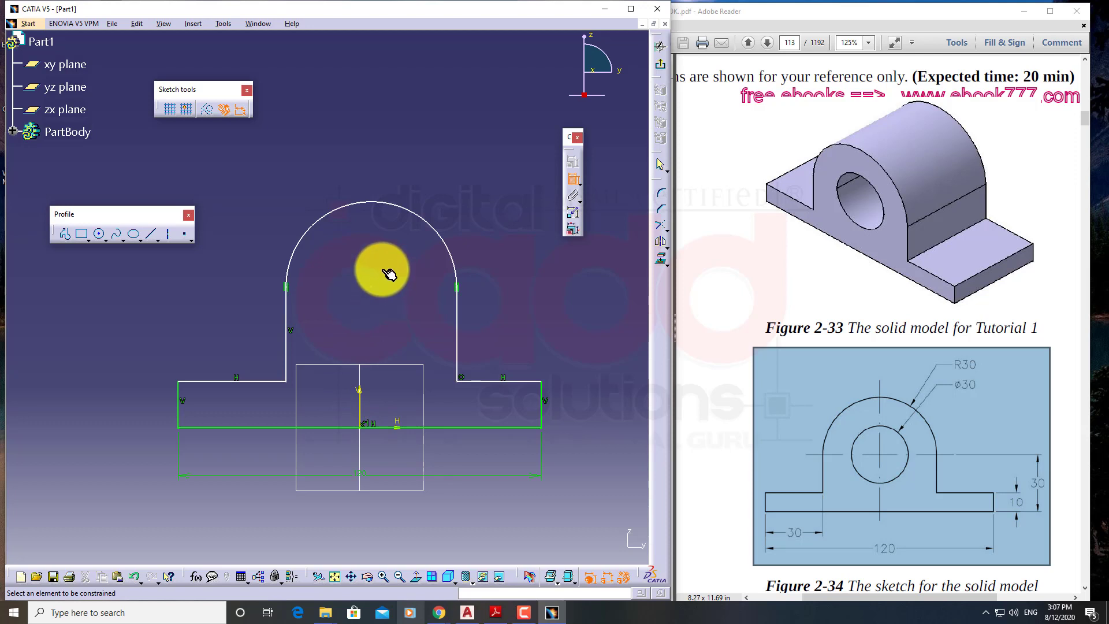
pyautogui.click(372, 286)
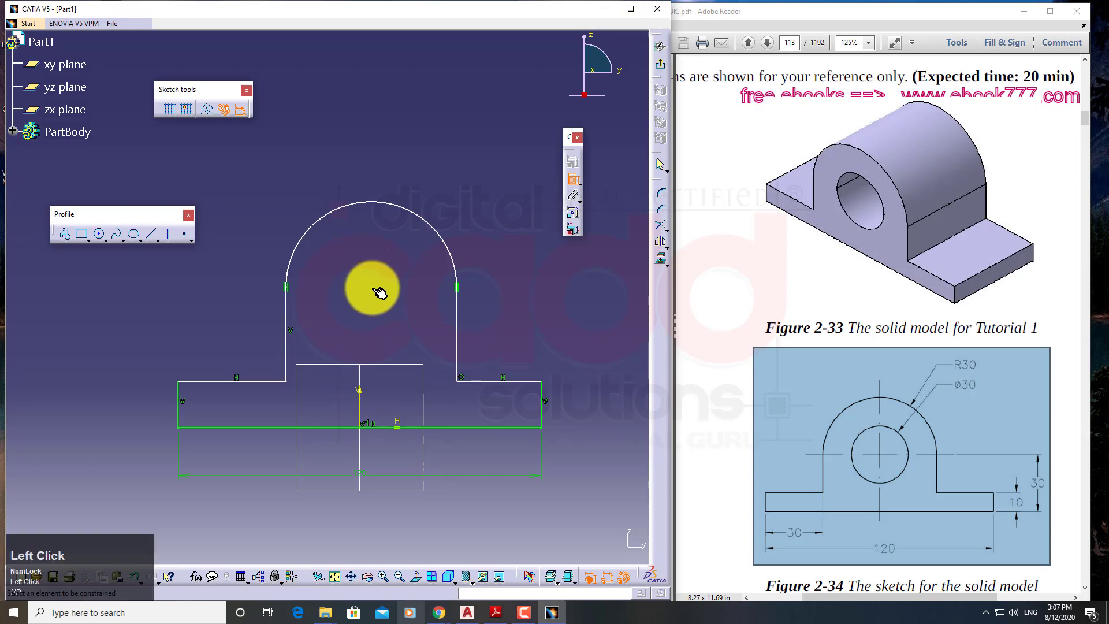
pyautogui.click(362, 394)
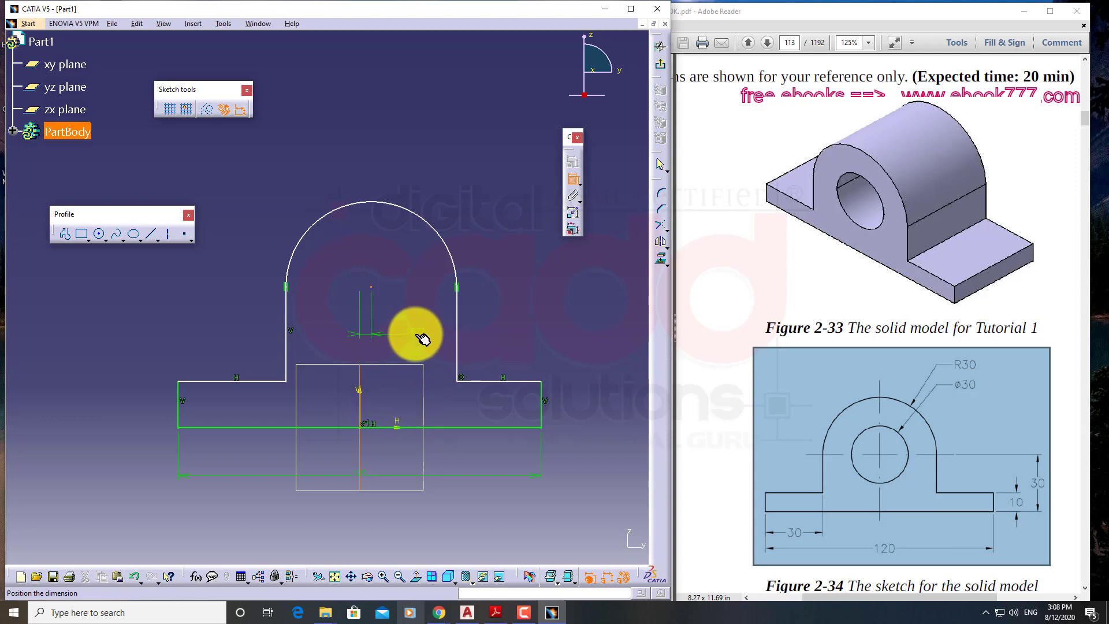
pyautogui.rightClick(411, 305)
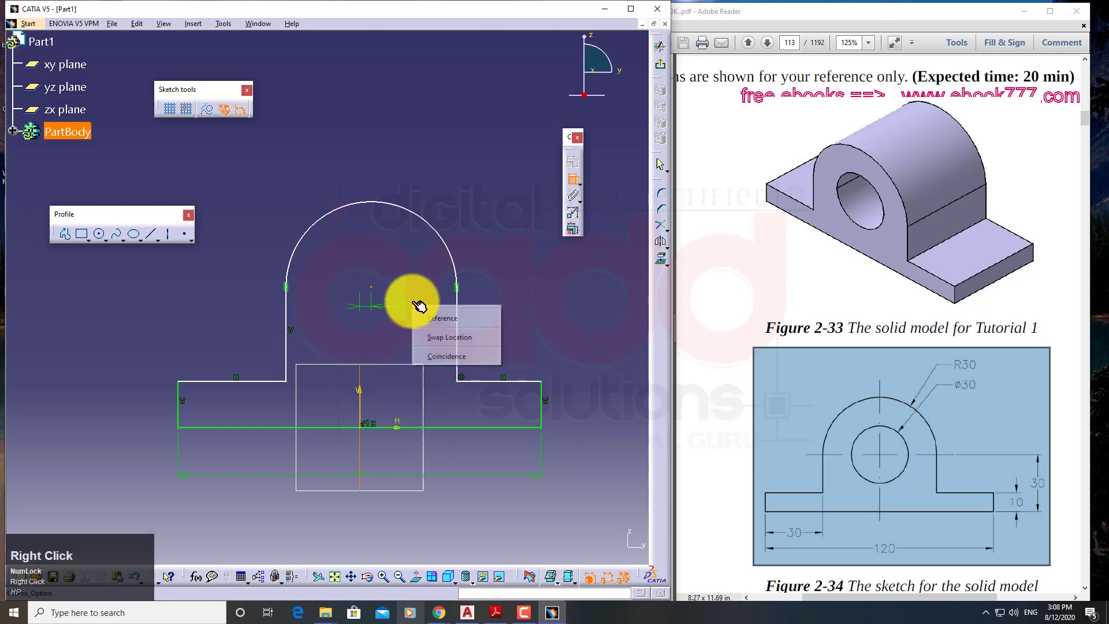
pyautogui.click(438, 357)
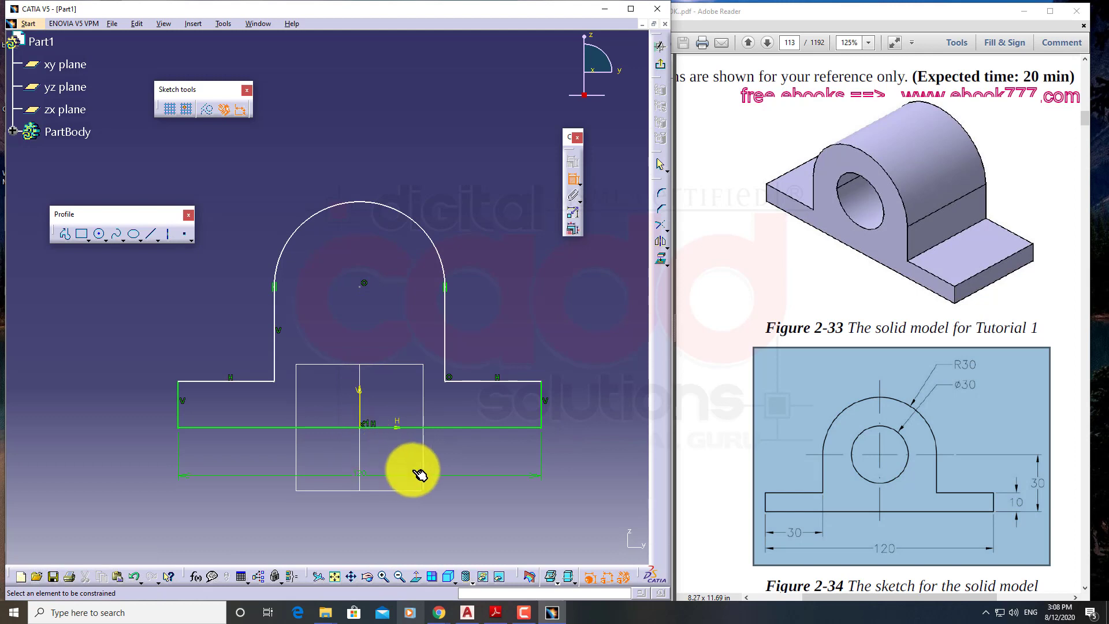
# Step: Dimension the height of the right end's short vertical edge and set it to 10 mm
pyautogui.moveTo(483, 463); pyautogui.dragTo(512, 503, button='middle')
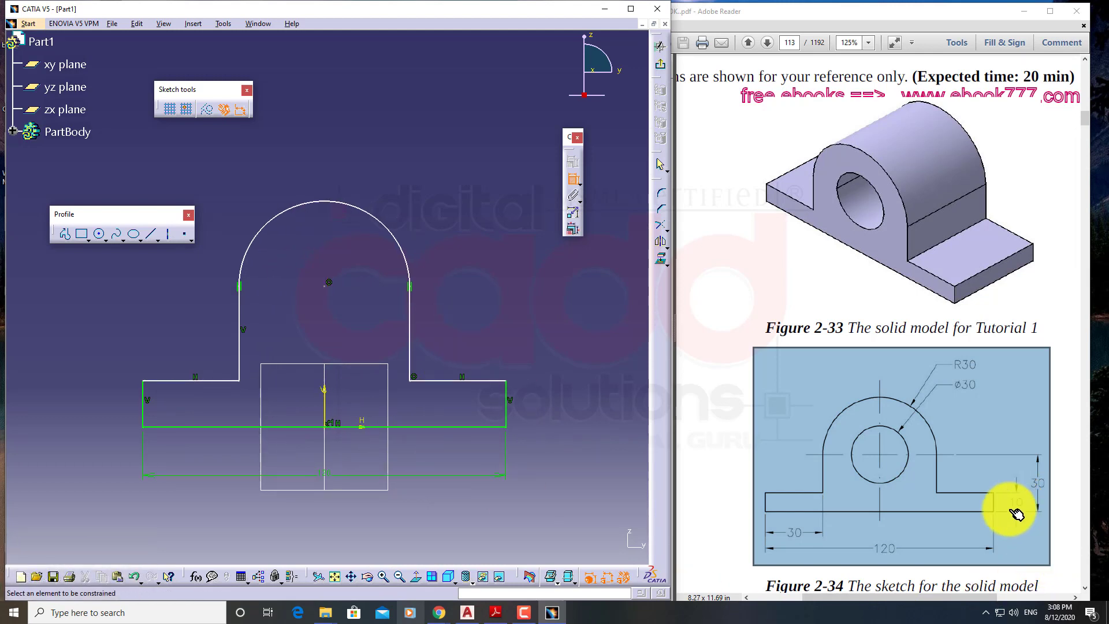
pyautogui.click(506, 411)
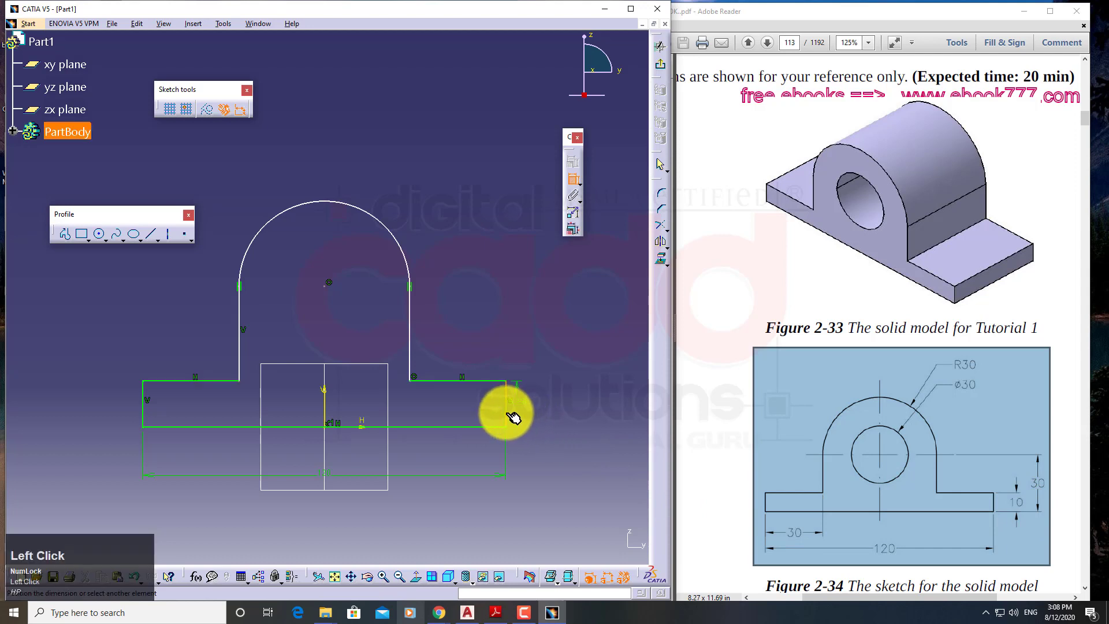
pyautogui.doubleClick(549, 407)
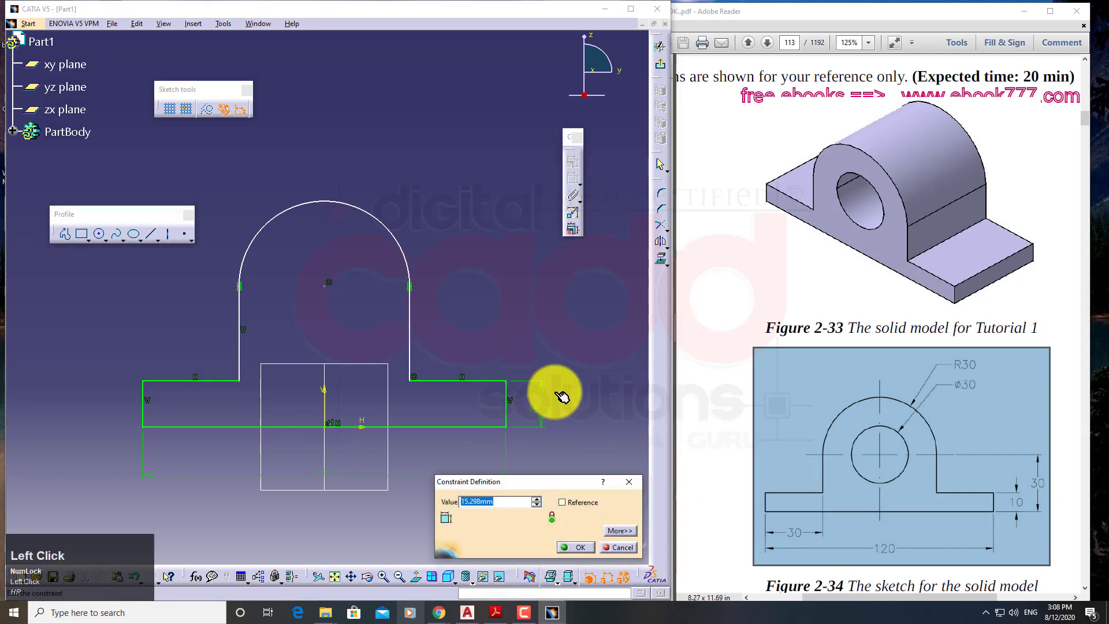
pyautogui.press('Return')
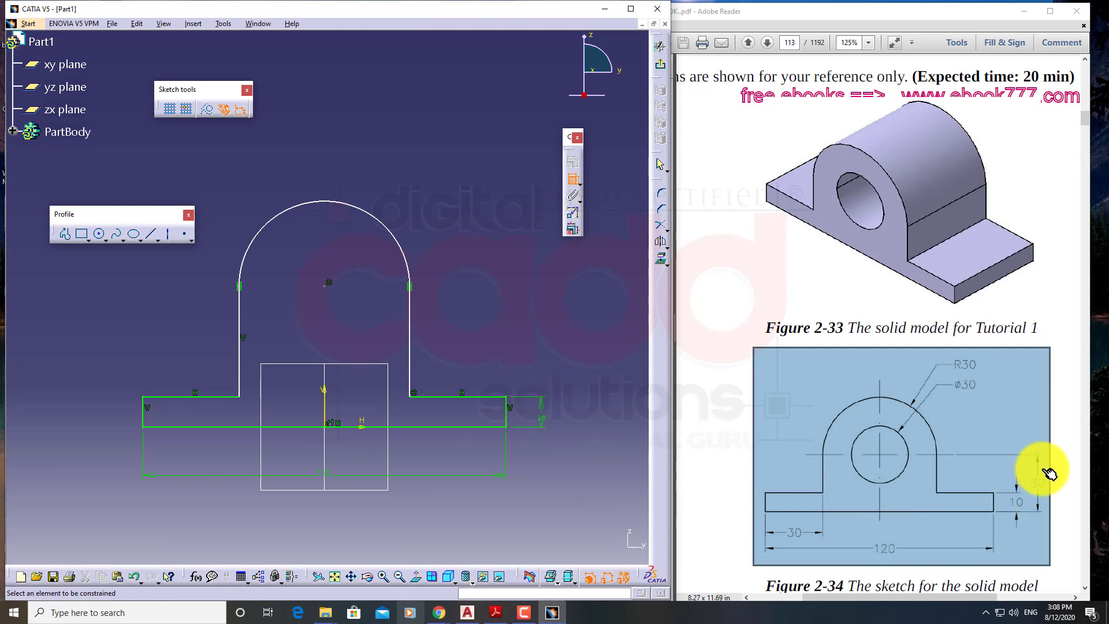
# Step: Dimension the vertical distance between the base line and the arc's centre point and set it to 30 mm
pyautogui.press('ctrl')
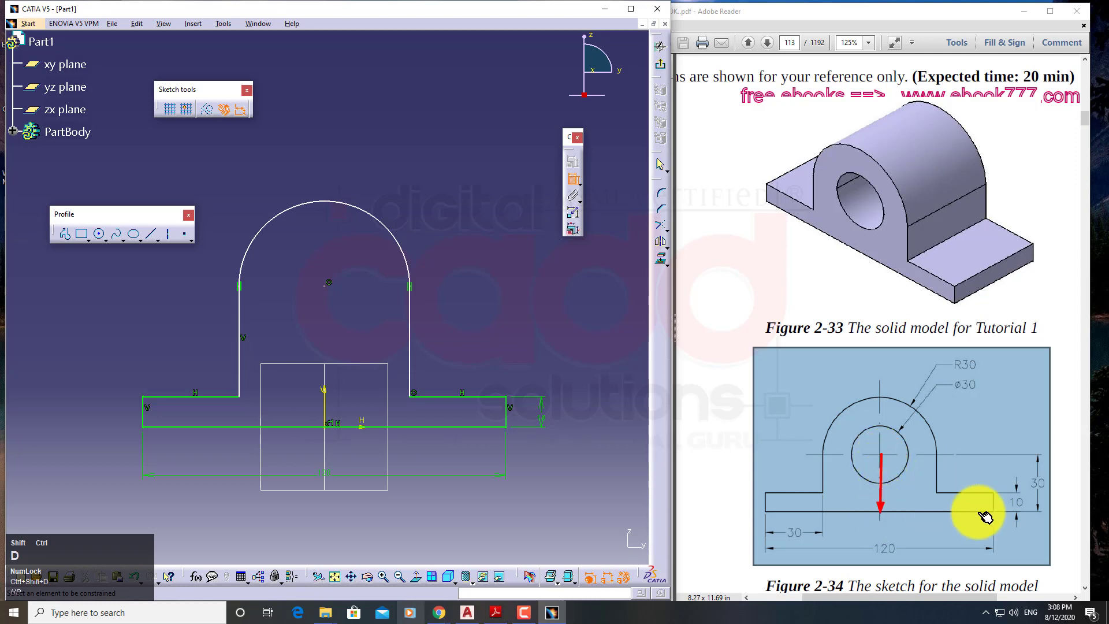
pyautogui.moveTo(1031, 469); pyautogui.dragTo(1049, 492)
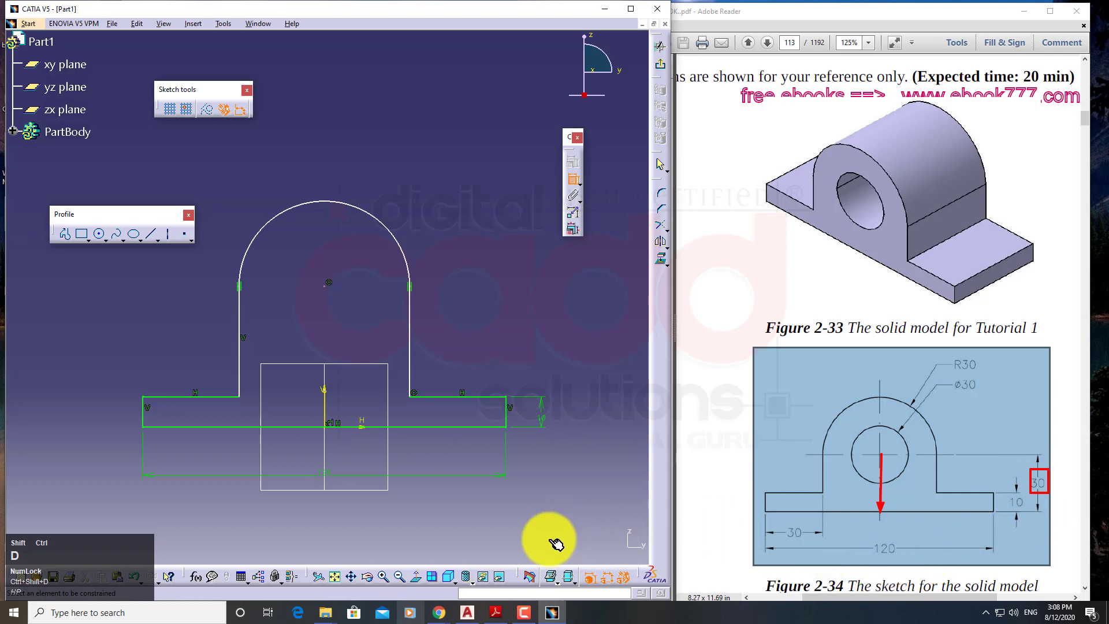
pyautogui.click(444, 427)
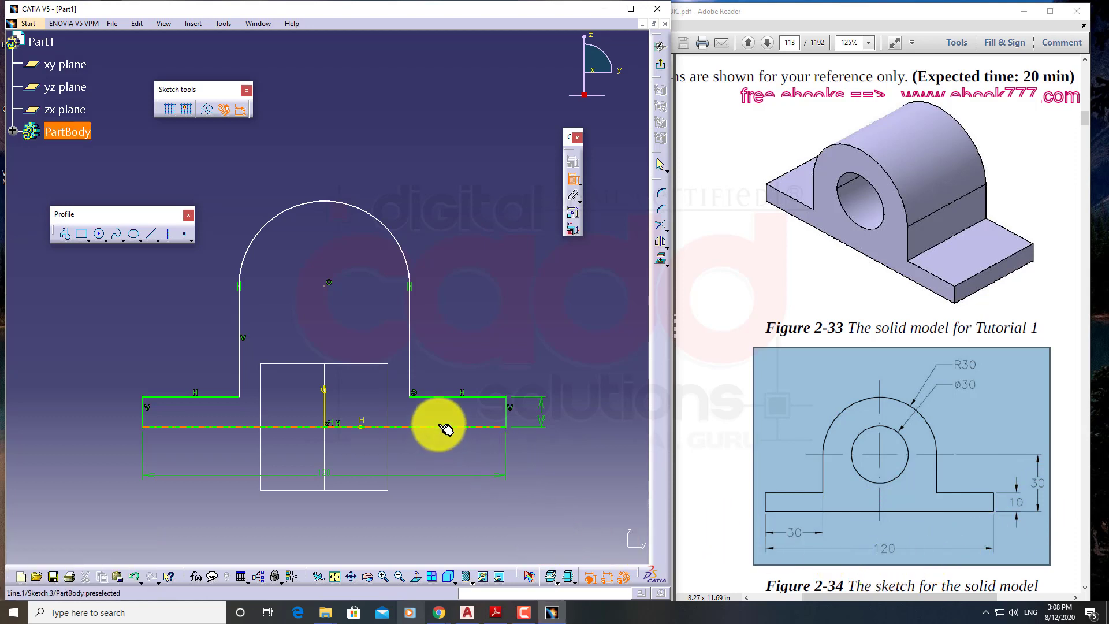
pyautogui.click(328, 285)
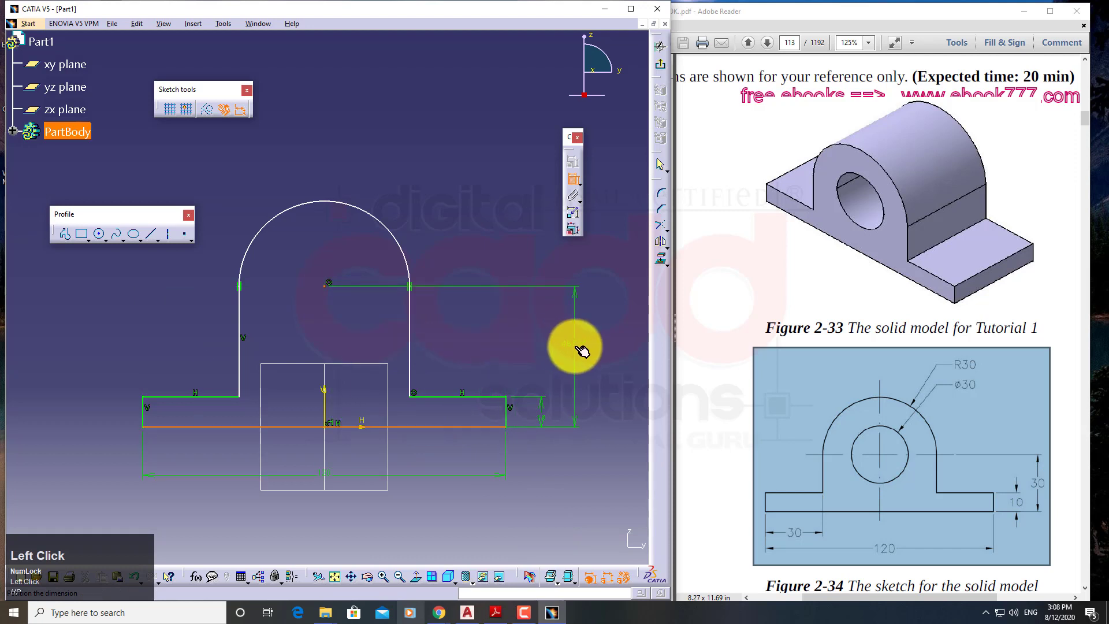
pyautogui.click(582, 349)
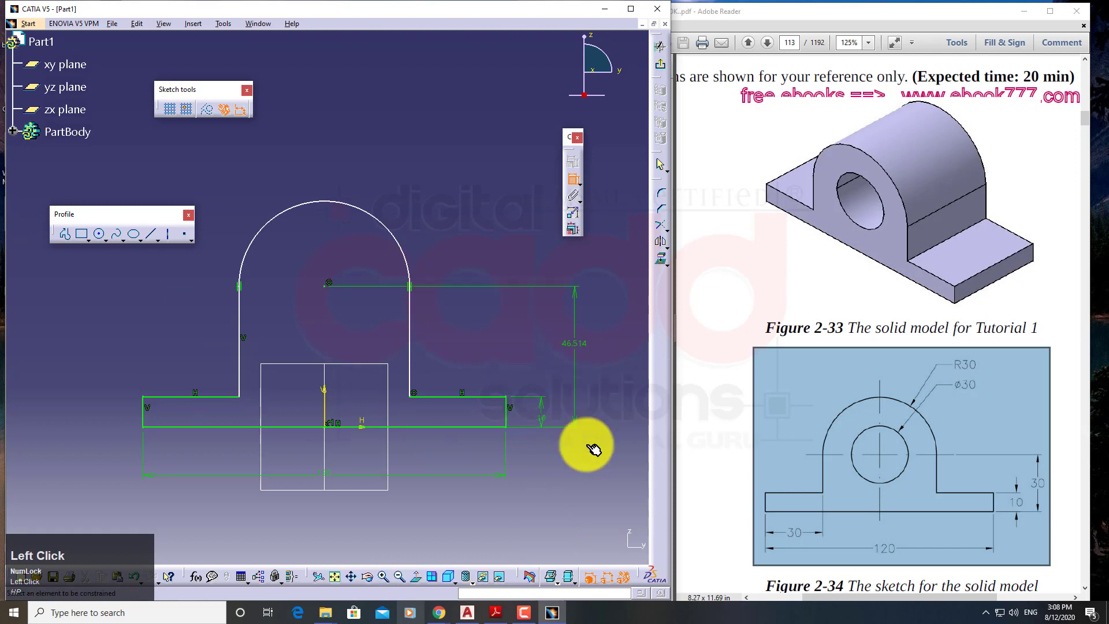
pyautogui.doubleClick(579, 349)
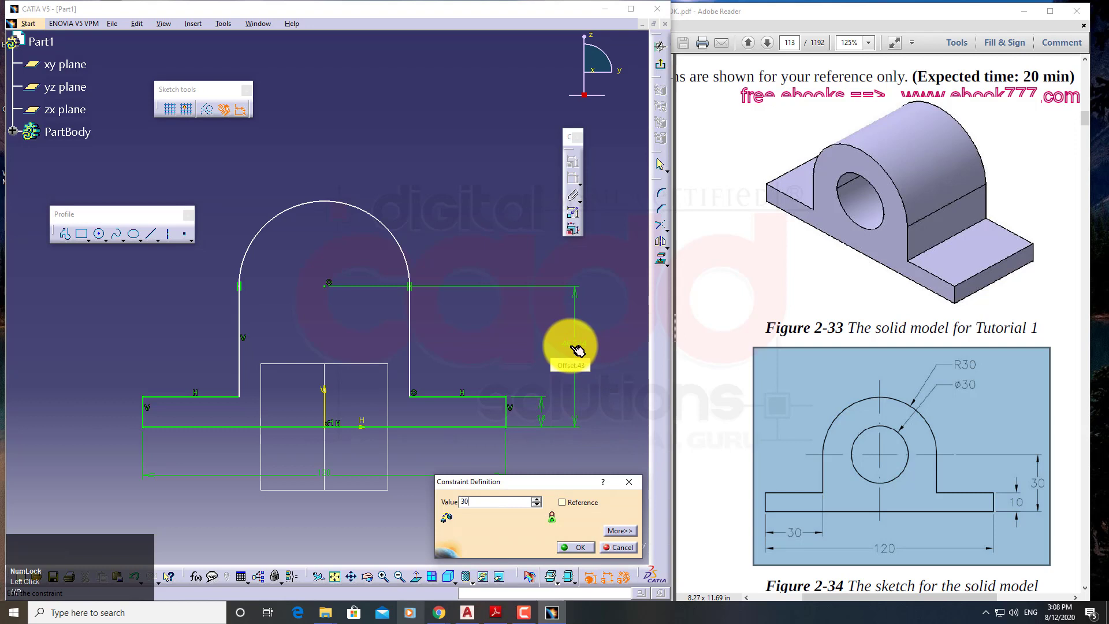
pyautogui.press('Return')
pyautogui.click(500, 371)
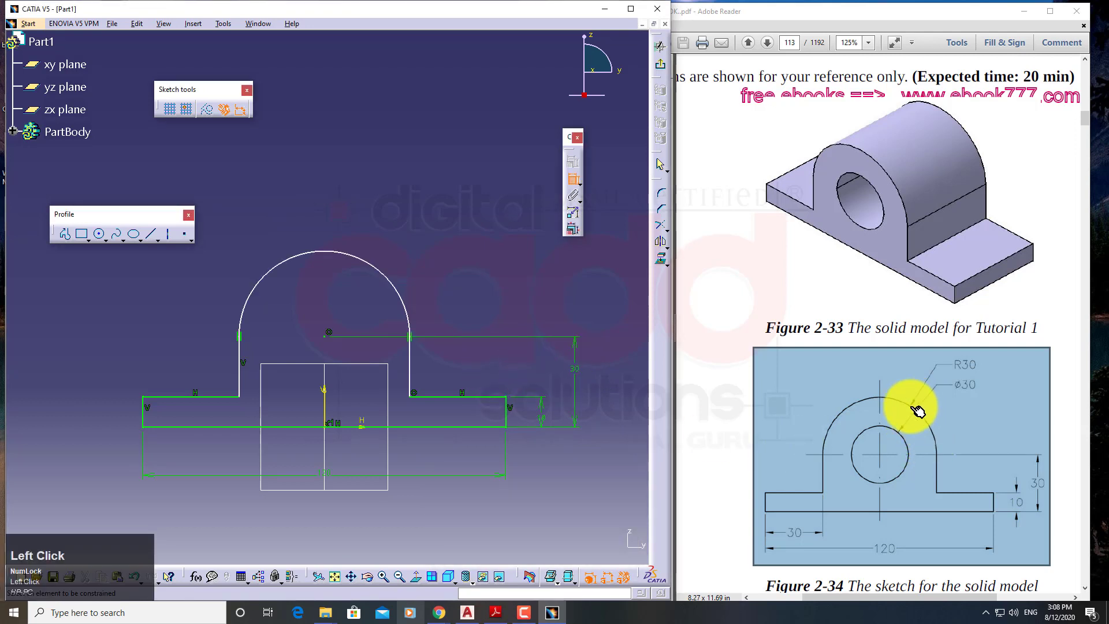
# Step: Add a radius dimension to the top arc and set it to 30 mm
pyautogui.click(575, 185)
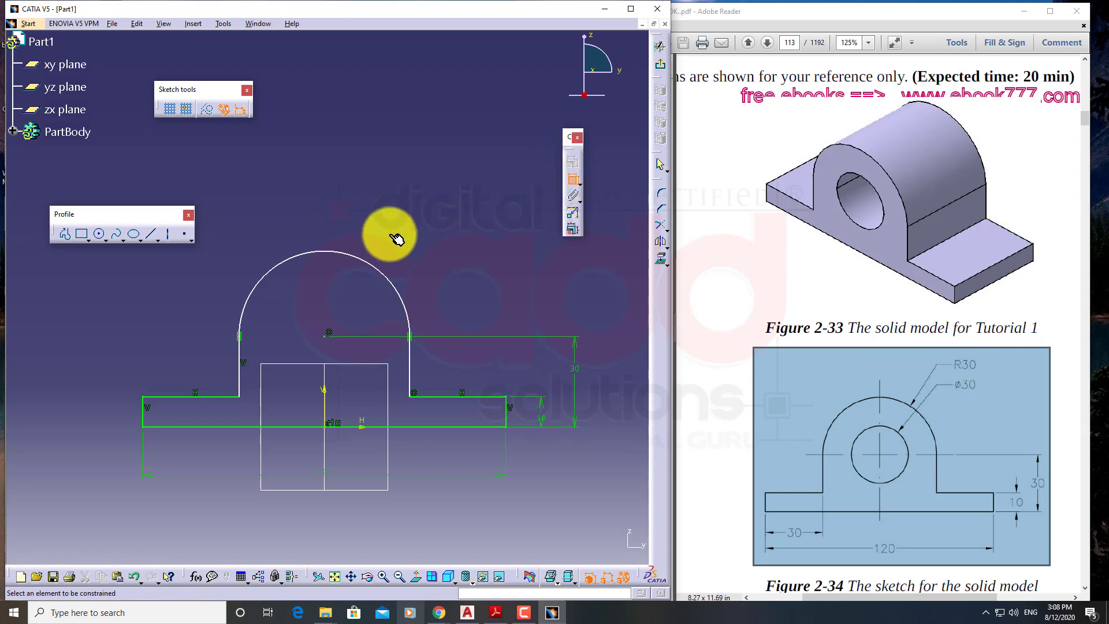
pyautogui.click(377, 267)
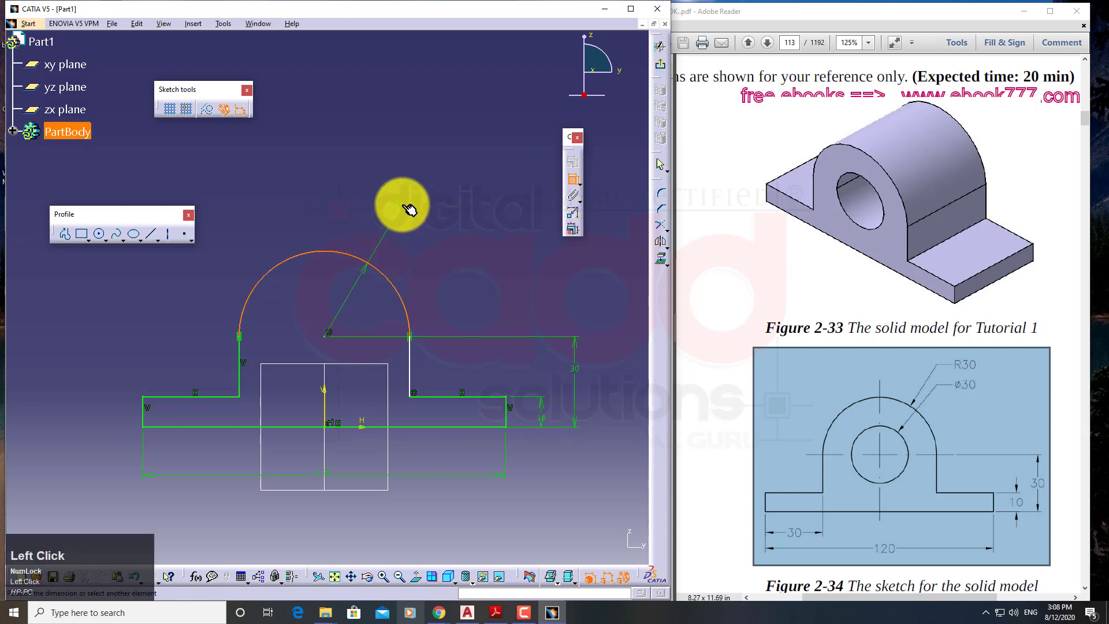
pyautogui.click(411, 207)
pyautogui.doubleClick(407, 209)
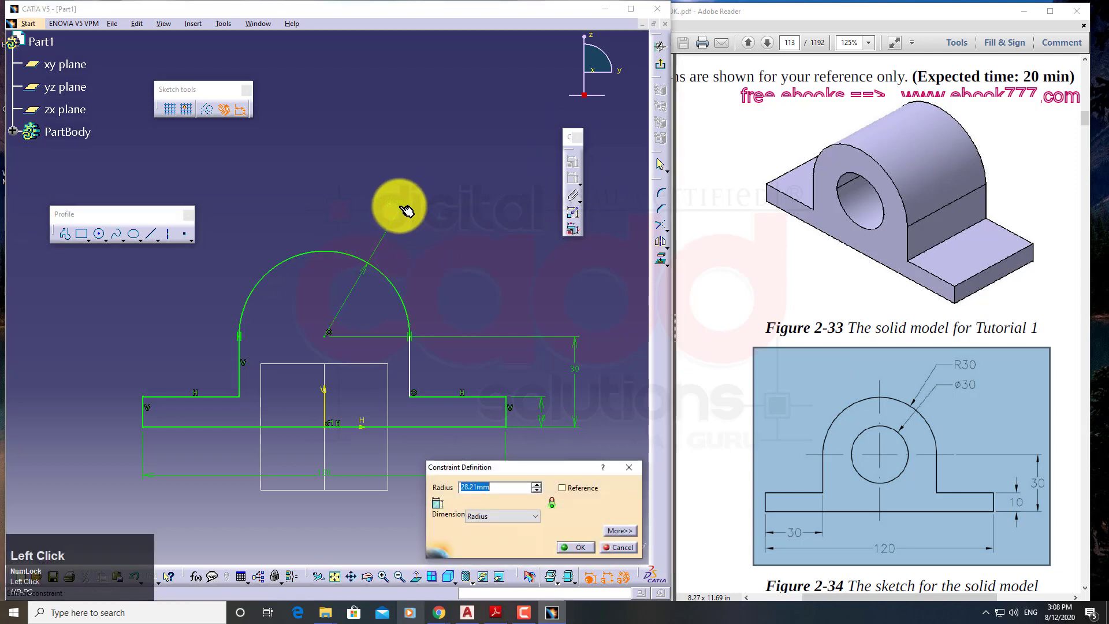
pyautogui.write('30')
pyautogui.press('Return')
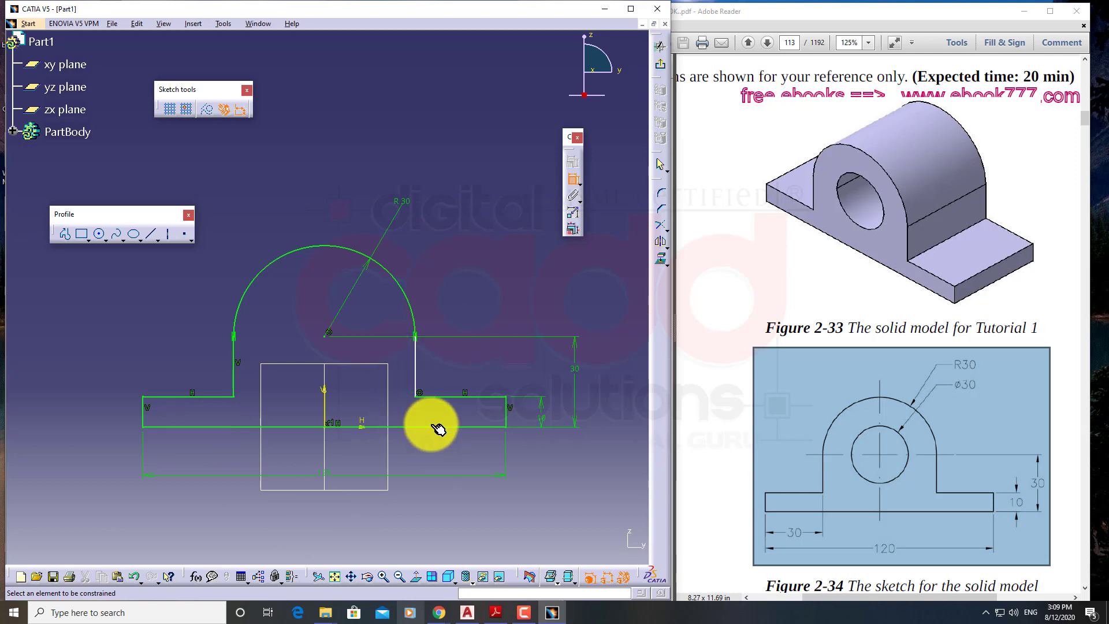
pyautogui.click(581, 184)
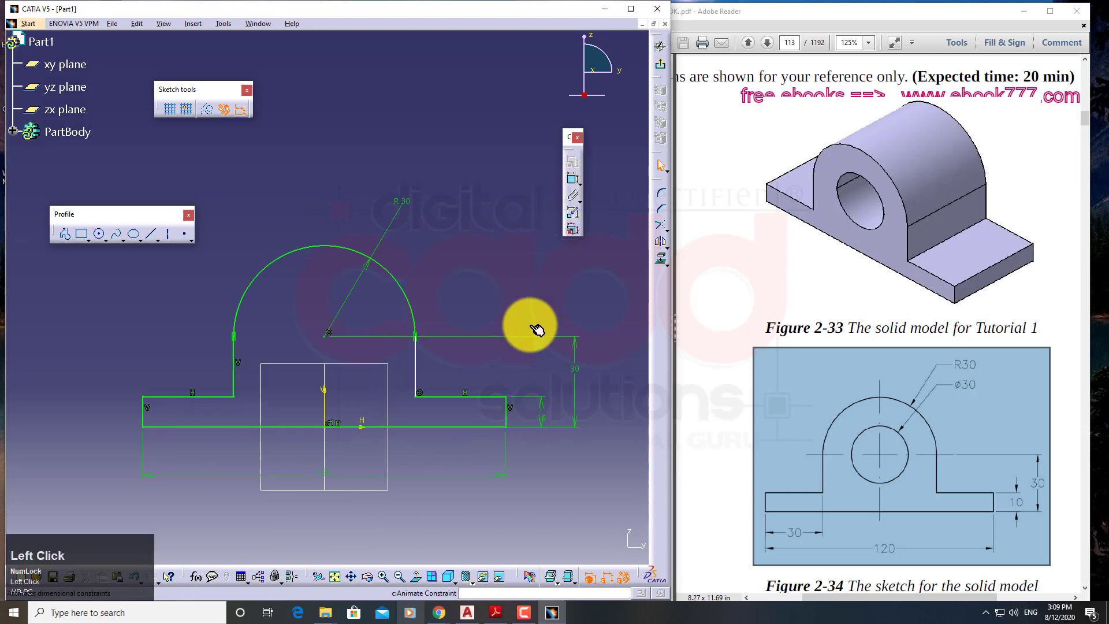
pyautogui.click(417, 376)
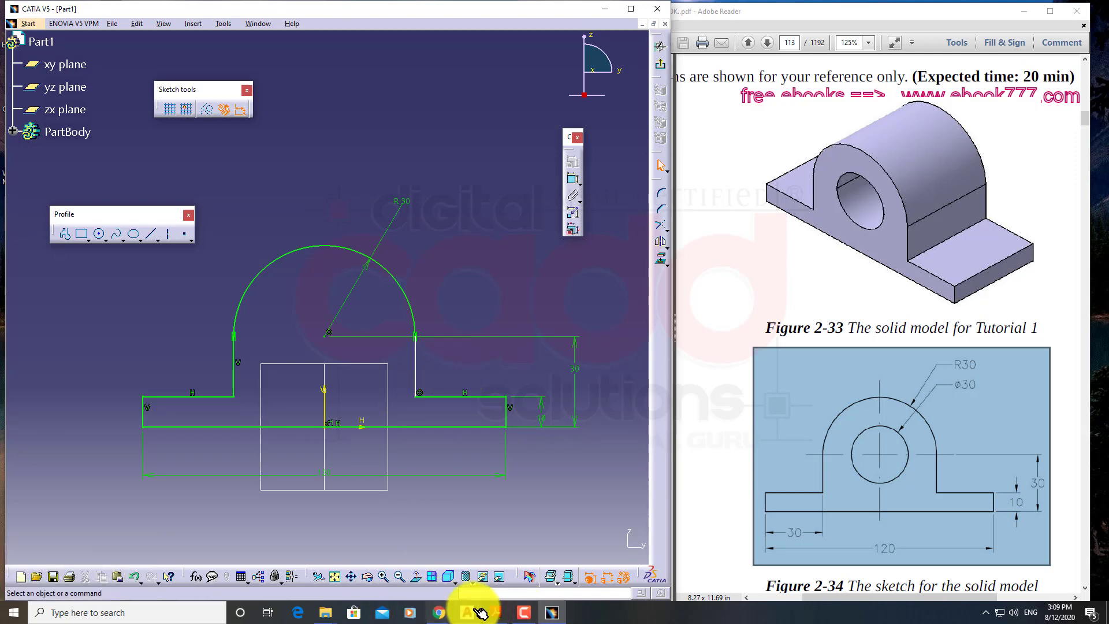
pyautogui.keyDown('ctrl'); pyautogui.click(444, 371); pyautogui.keyUp('ctrl')
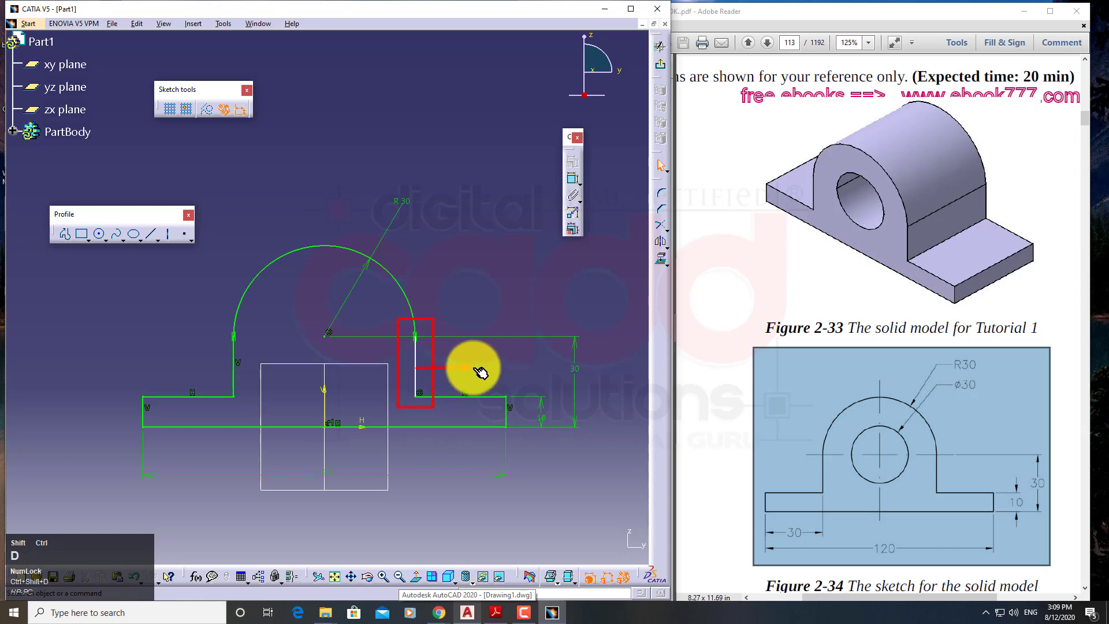
pyautogui.hotkey('ctrl', 'shift', 'd')
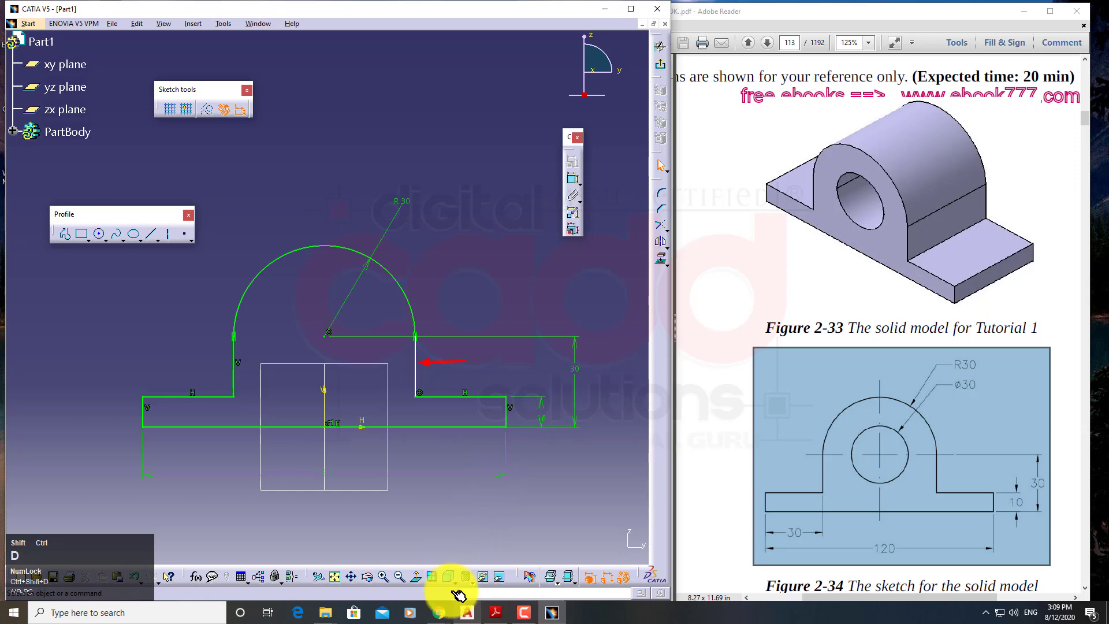
pyautogui.click(445, 611)
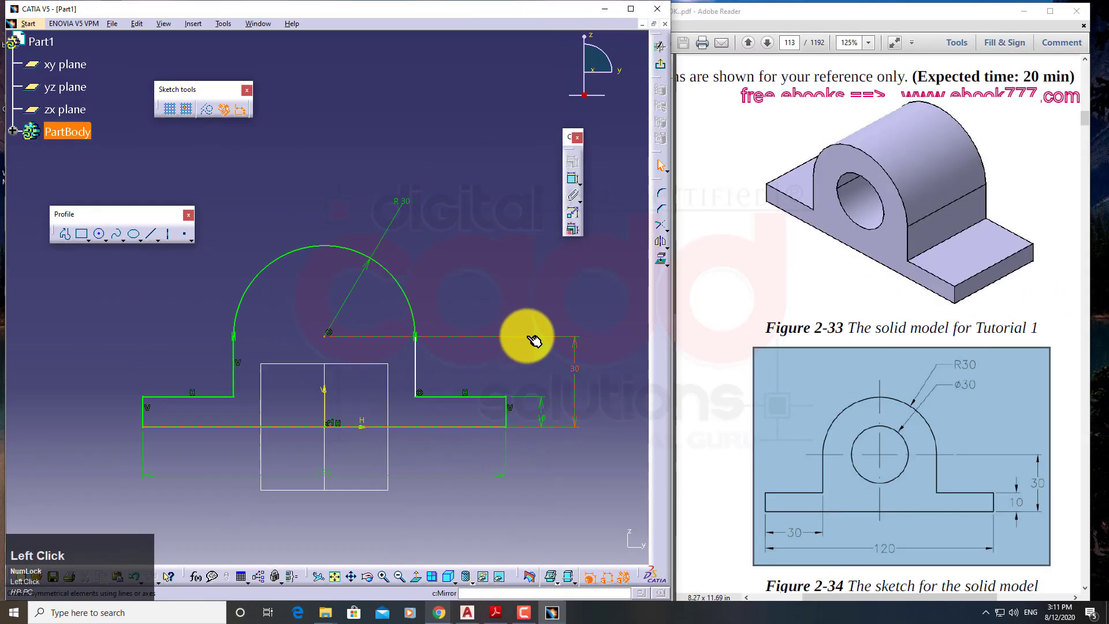
# Step: Pull the lower endpoint of the unconstrained line between the arc and the right step outward to test its freedom
pyautogui.moveTo(460, 496); pyautogui.dragTo(477, 457, button='middle')
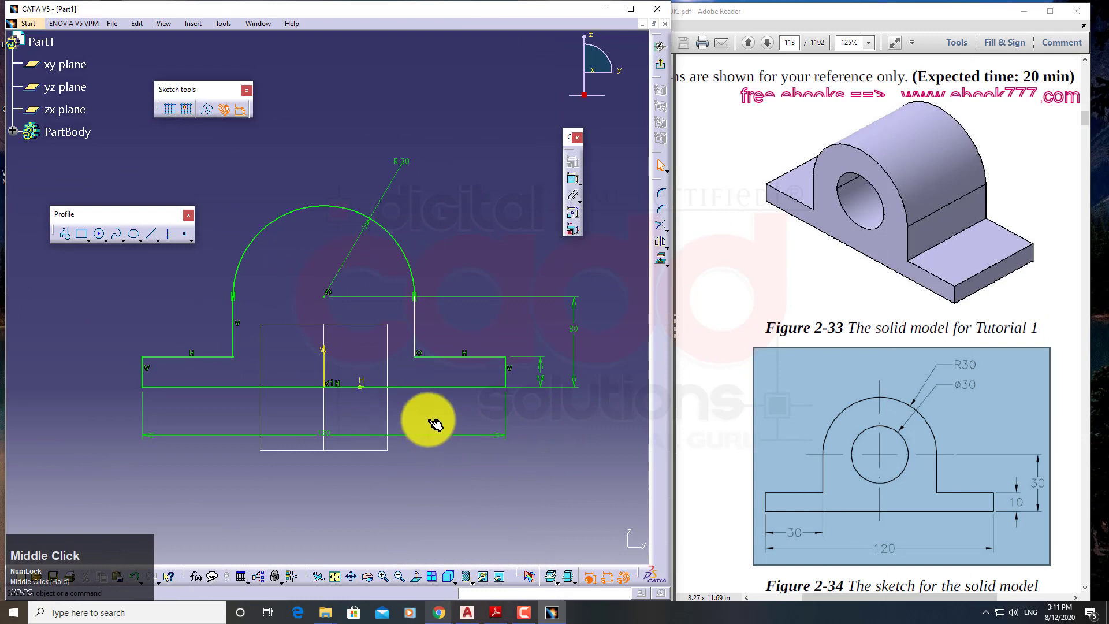
pyautogui.moveTo(417, 354); pyautogui.dragTo(507, 203)
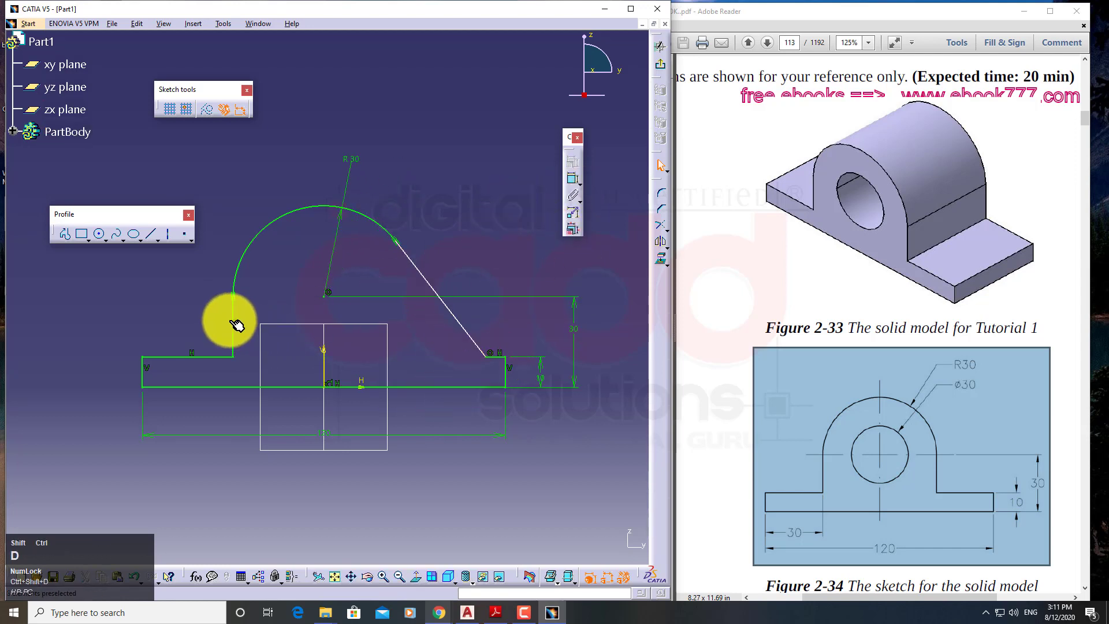
pyautogui.hotkey('ctrl', 'shift', 'd')
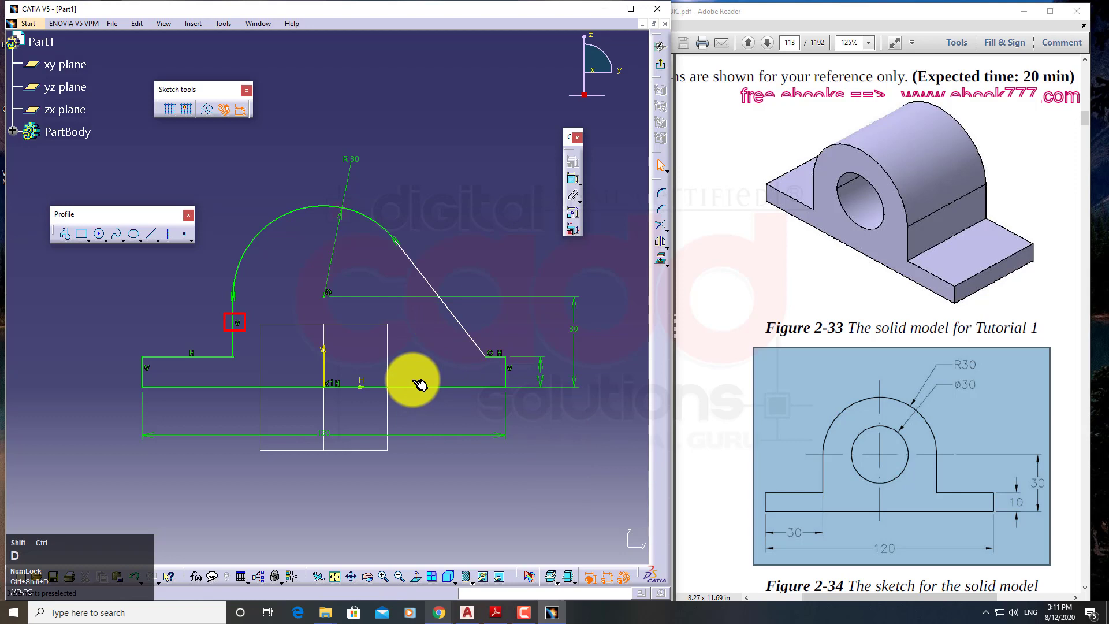
pyautogui.click(437, 318)
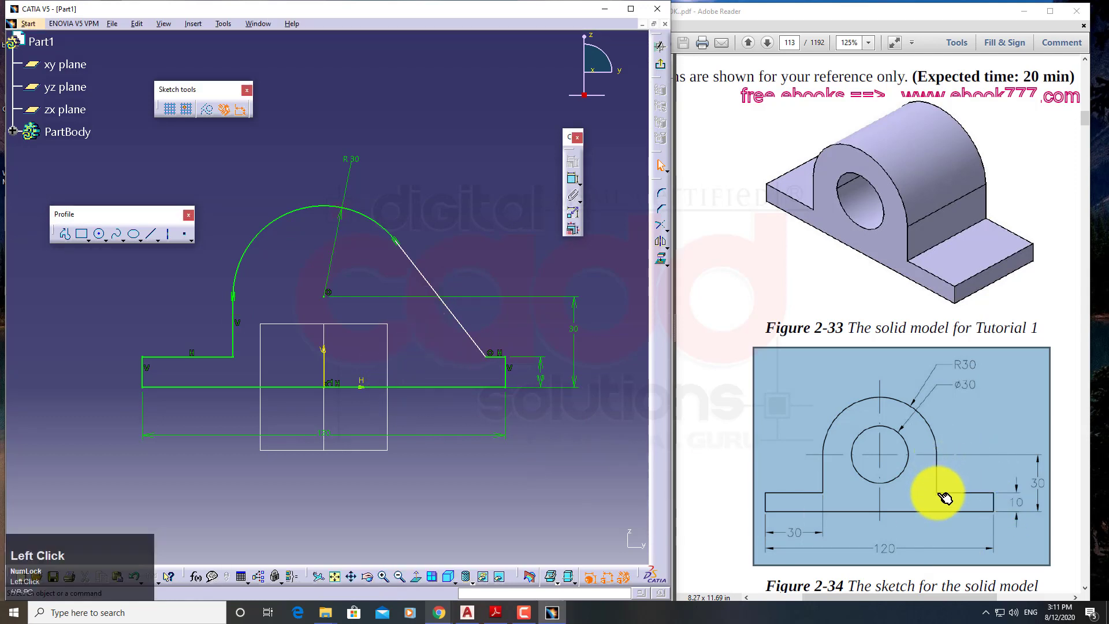
pyautogui.click(486, 218)
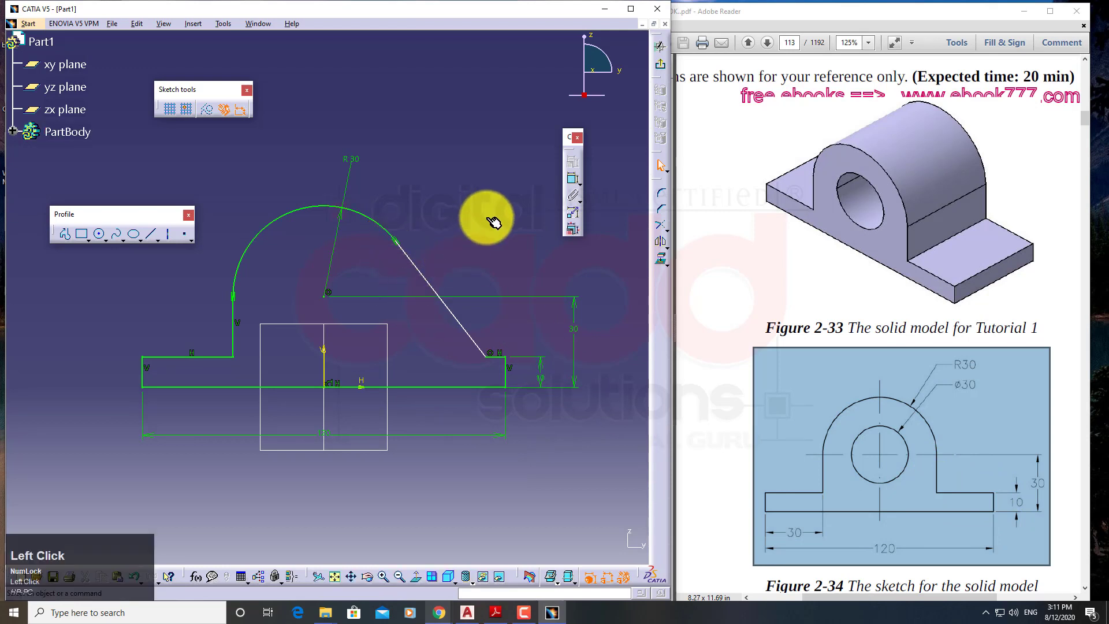
# Step: Apply a vertical constraint to the slanted line joining the arc to the right step
pyautogui.click(574, 180)
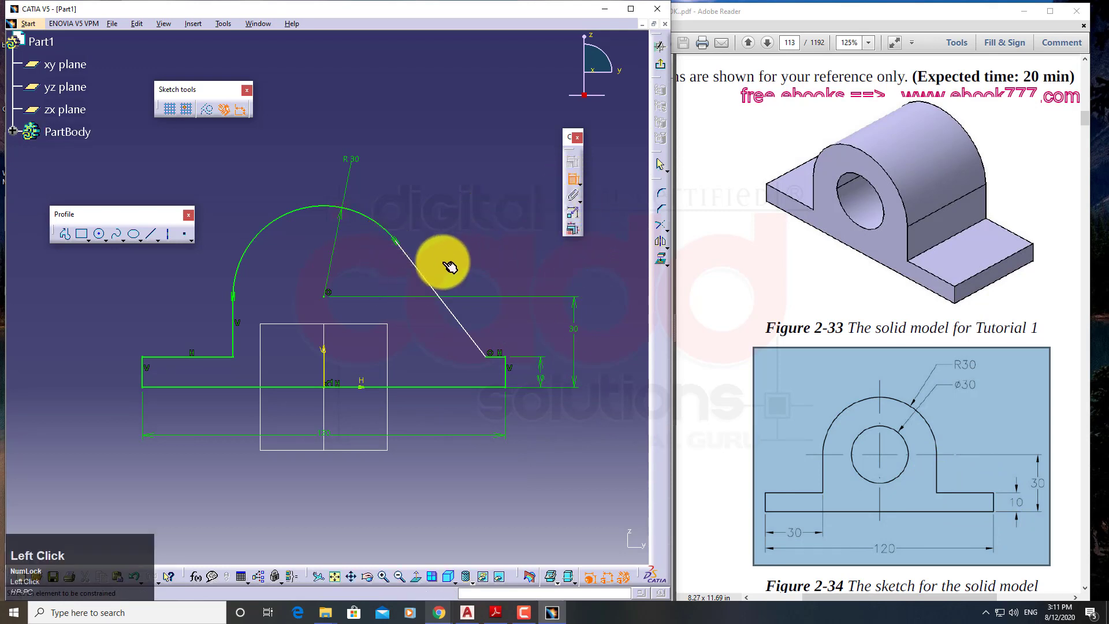
pyautogui.click(449, 266)
pyautogui.rightClick(453, 196)
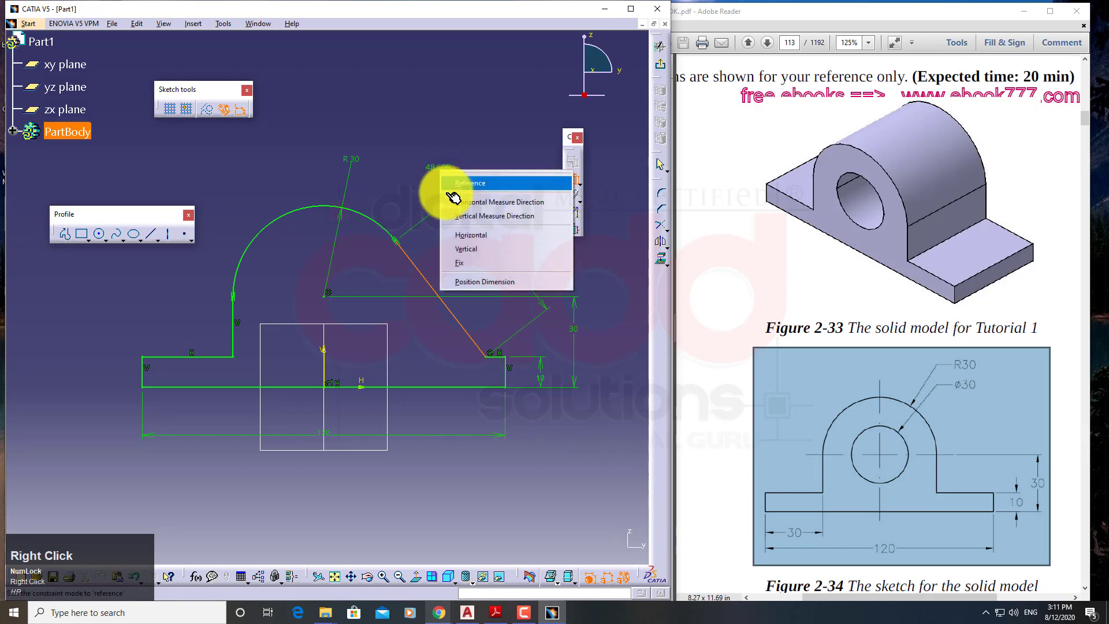
pyautogui.click(466, 248)
pyautogui.moveTo(366, 463); pyautogui.dragTo(395, 467, button='middle')
pyautogui.rightClick(393, 469)
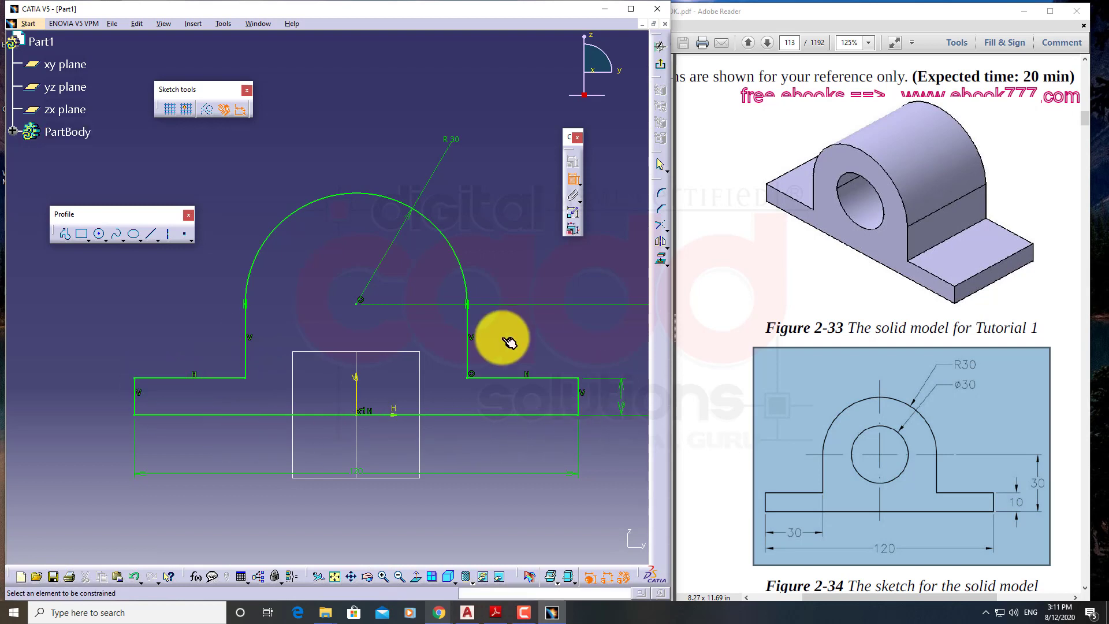
pyautogui.moveTo(551, 469); pyautogui.dragTo(531, 478, button='middle')
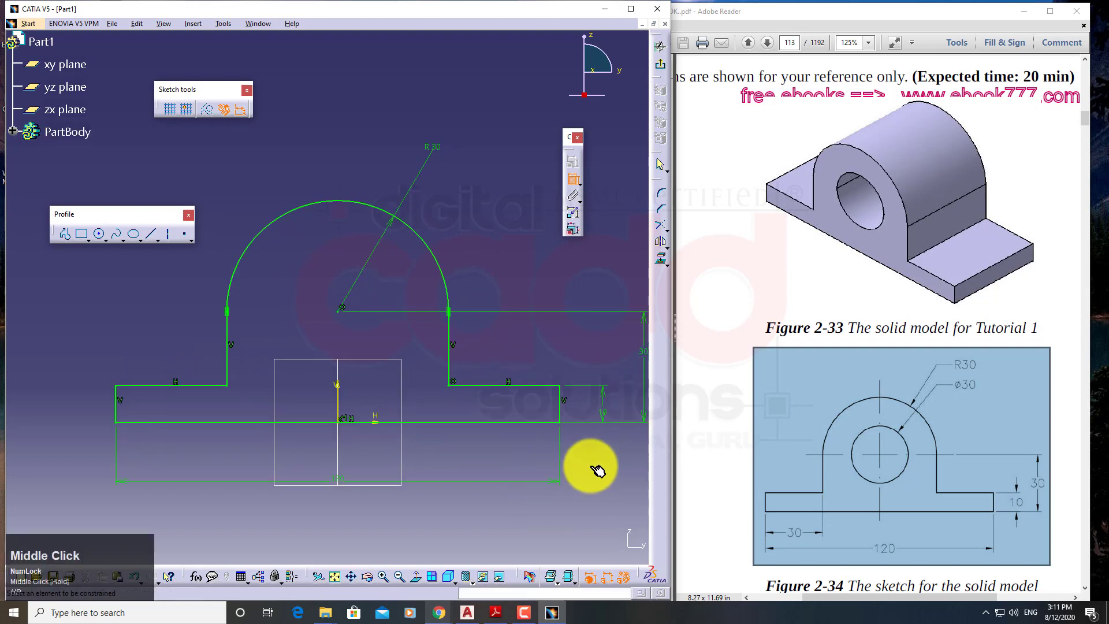
pyautogui.click(573, 179)
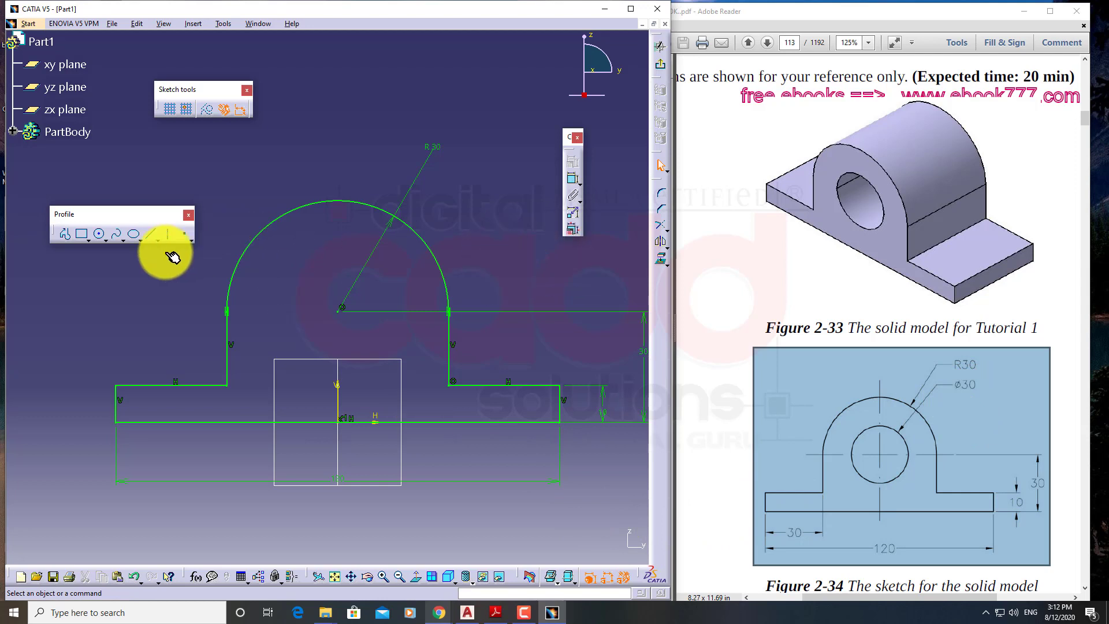
# Step: Draw a circle inside the top arc, centred on the arc's centre point
pyautogui.click(99, 232)
pyautogui.click(102, 234)
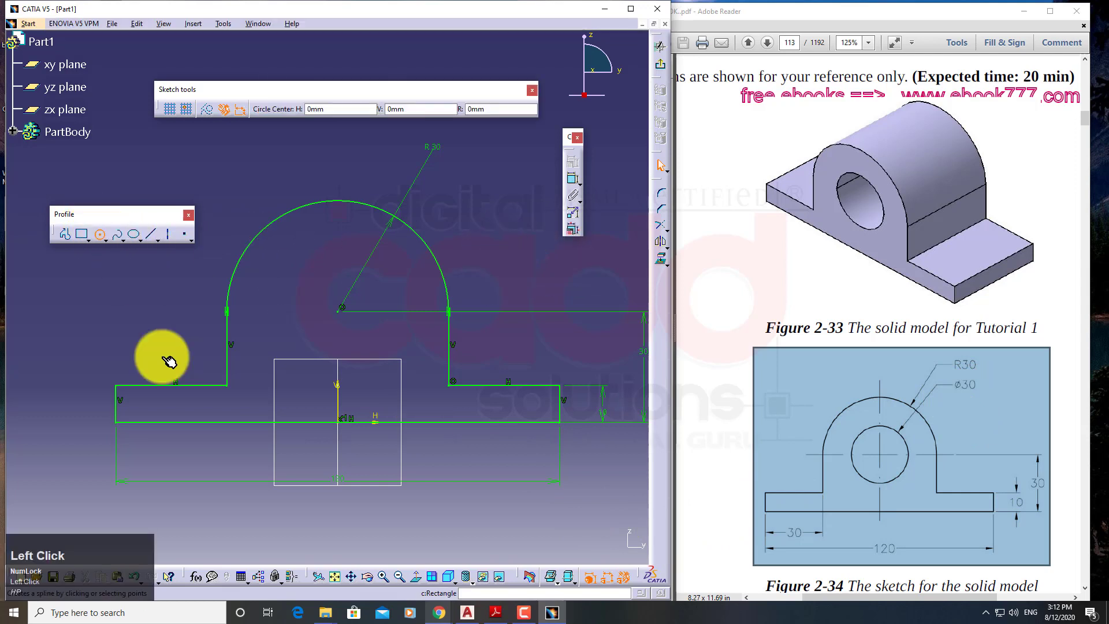
pyautogui.click(341, 311)
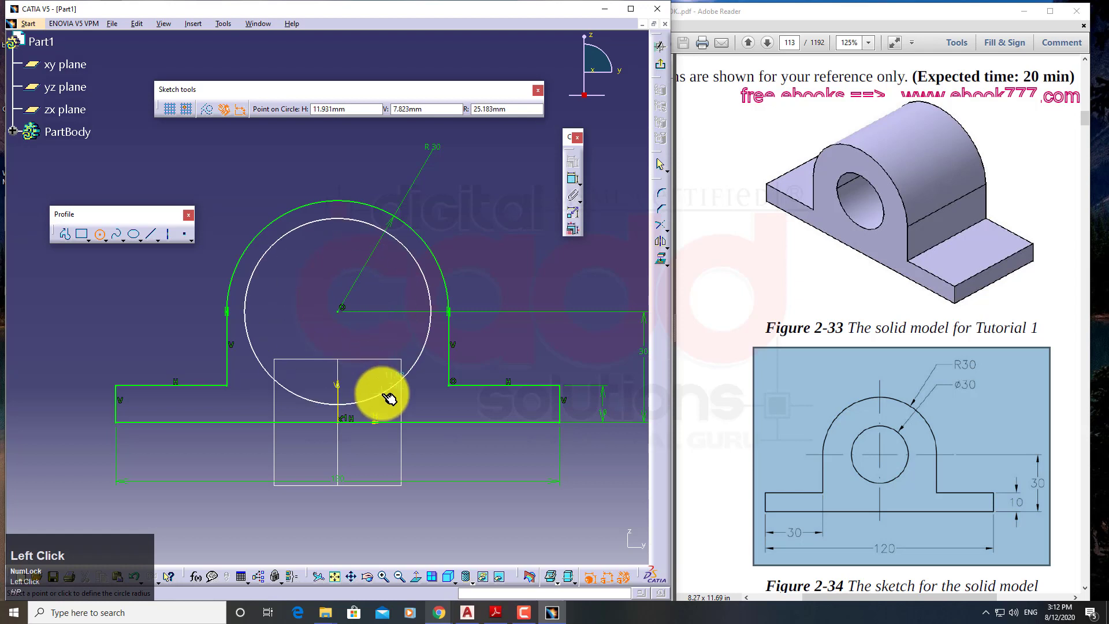
pyautogui.click(382, 329)
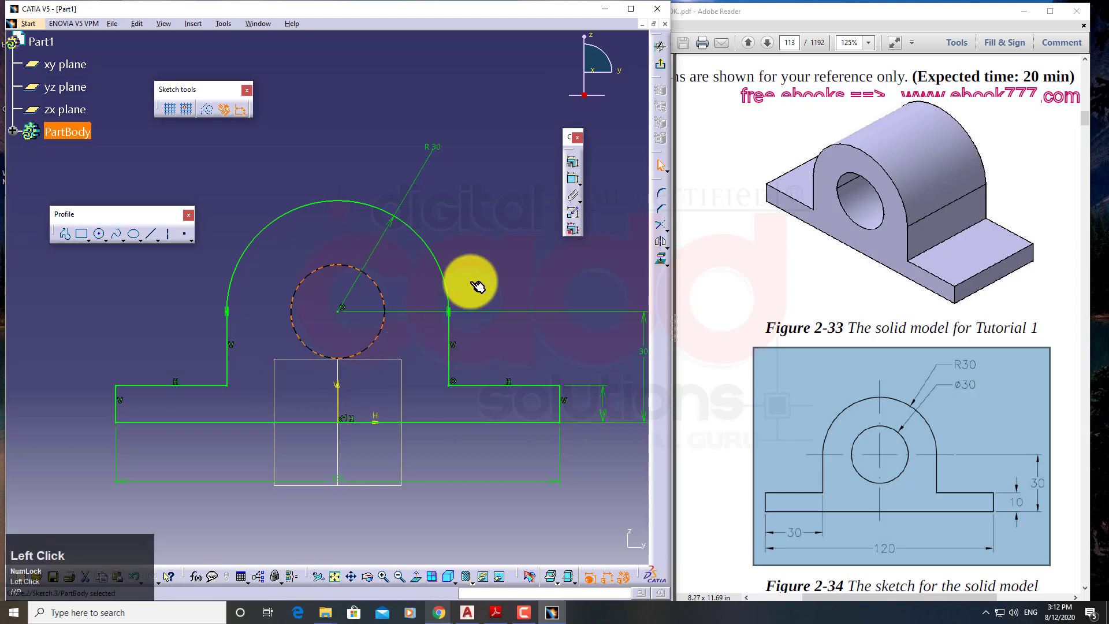
# Step: Add a diameter dimension to the circle inside the arc and set it to 30 mm
pyautogui.click(573, 178)
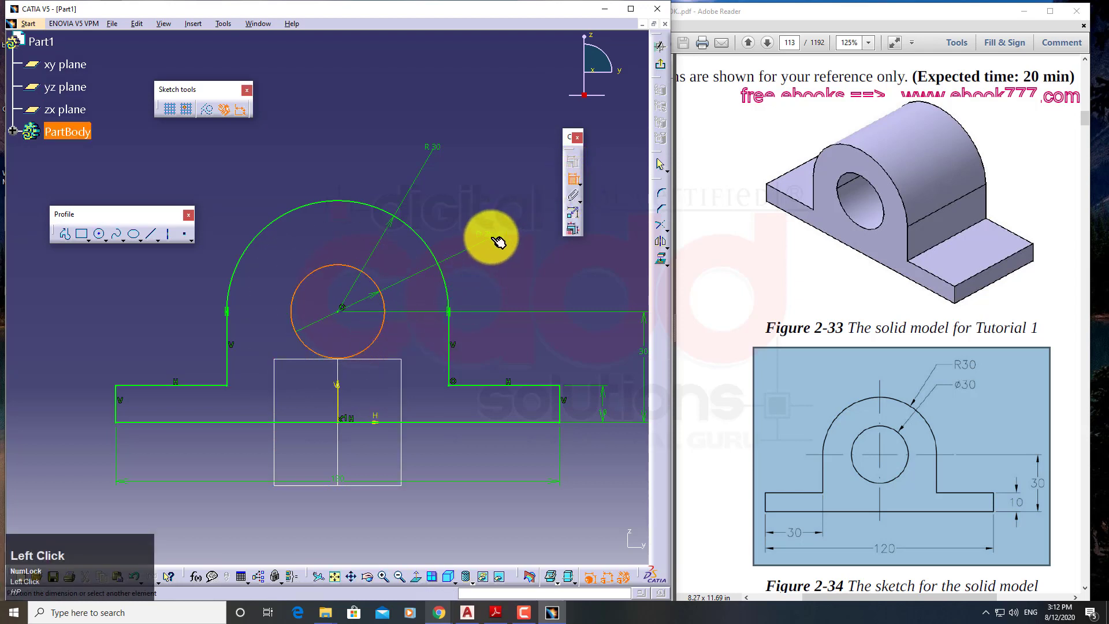
pyautogui.doubleClick(491, 231)
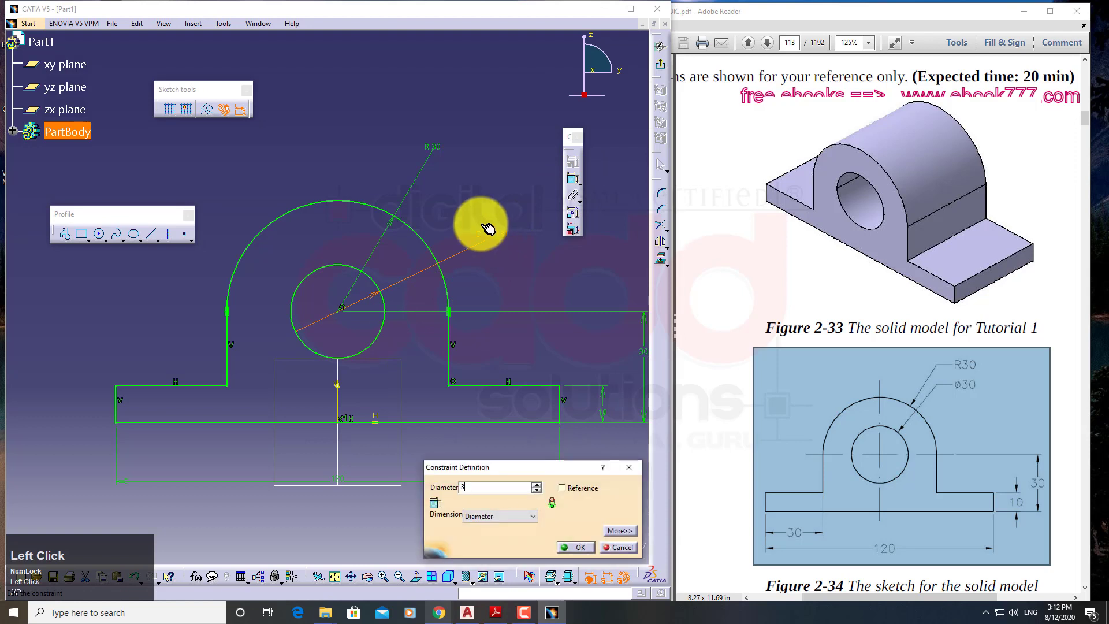
pyautogui.press('Return')
pyautogui.click(497, 166)
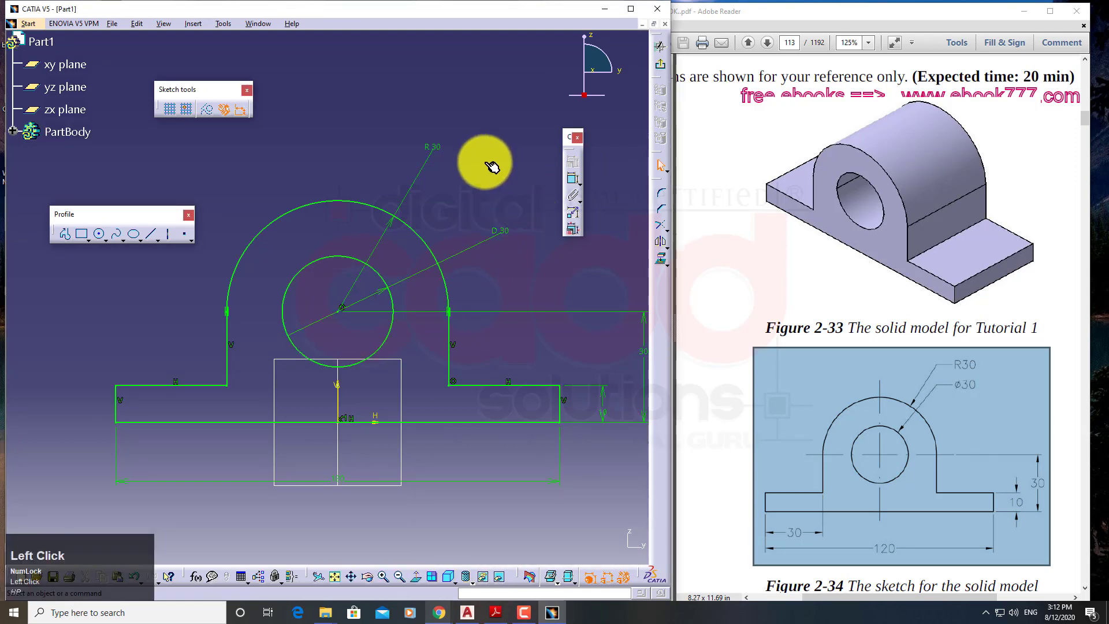
# Step: Move the Profile and Sketch tools toolbars side by side above the sketch, clear of the geometry
pyautogui.moveTo(447, 352); pyautogui.dragTo(449, 318, button='middle')
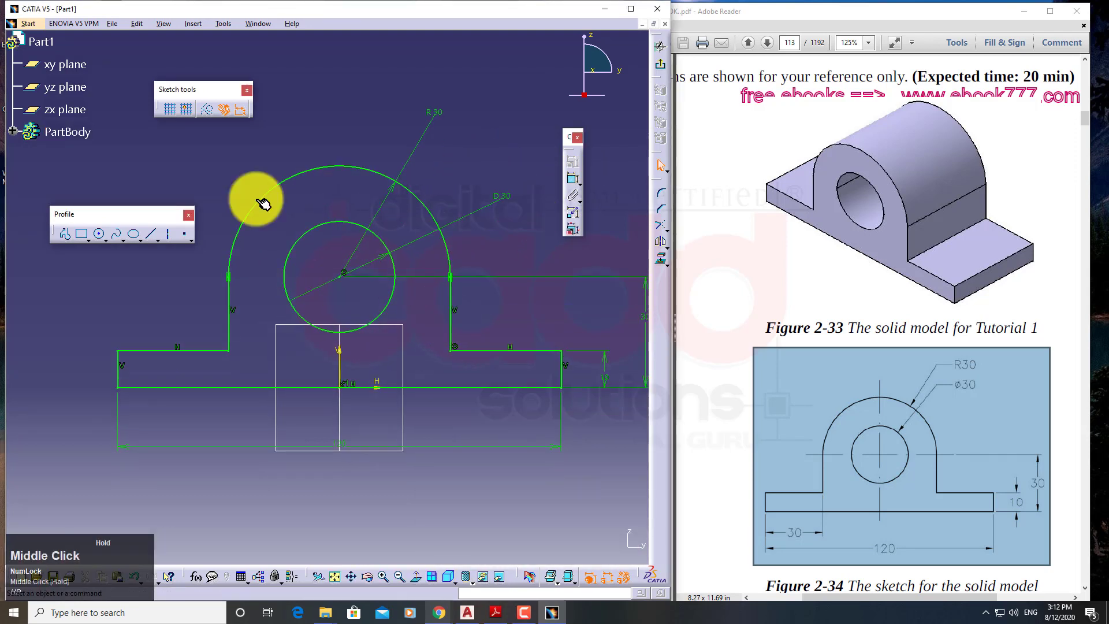
pyautogui.click(126, 200)
pyautogui.moveTo(132, 211)
pyautogui.mouseDown()
pyautogui.moveTo(321, 50)
pyautogui.moveTo(348, 56)
pyautogui.mouseUp()
pyautogui.moveTo(213, 88)
pyautogui.mouseDown()
pyautogui.moveTo(179, 65)
pyautogui.moveTo(190, 59)
pyautogui.mouseUp()
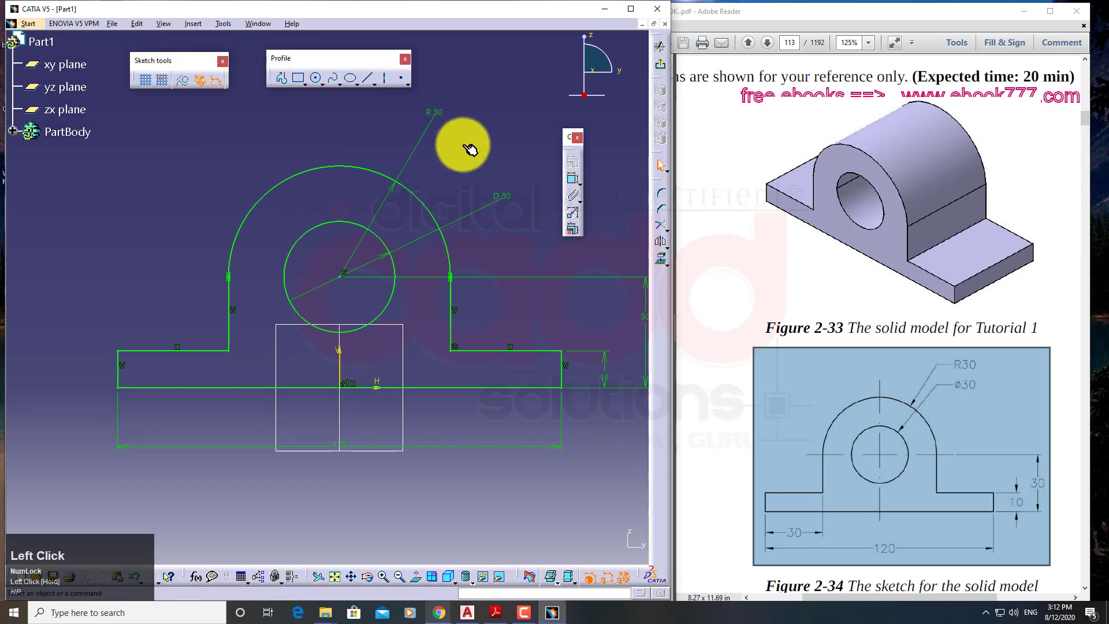
# Step: Place the 120 mm, 10 mm and 30 mm linear dimensions closer to the profile and exit the sketch
pyautogui.click(462, 442)
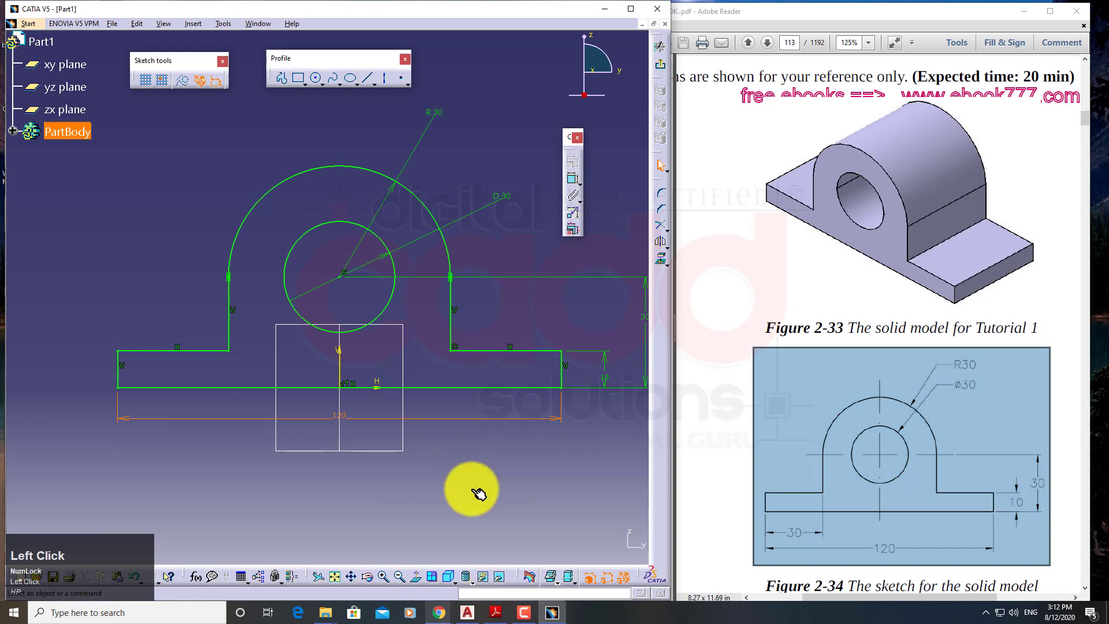
pyautogui.moveTo(477, 492)
pyautogui.mouseDown(button='middle')
pyautogui.moveTo(488, 448)
pyautogui.moveTo(430, 475)
pyautogui.mouseUp(button='middle')
pyautogui.moveTo(536, 416)
pyautogui.mouseDown()
pyautogui.moveTo(522, 416)
pyautogui.moveTo(566, 433)
pyautogui.moveTo(551, 437)
pyautogui.mouseUp()
pyautogui.click(555, 473)
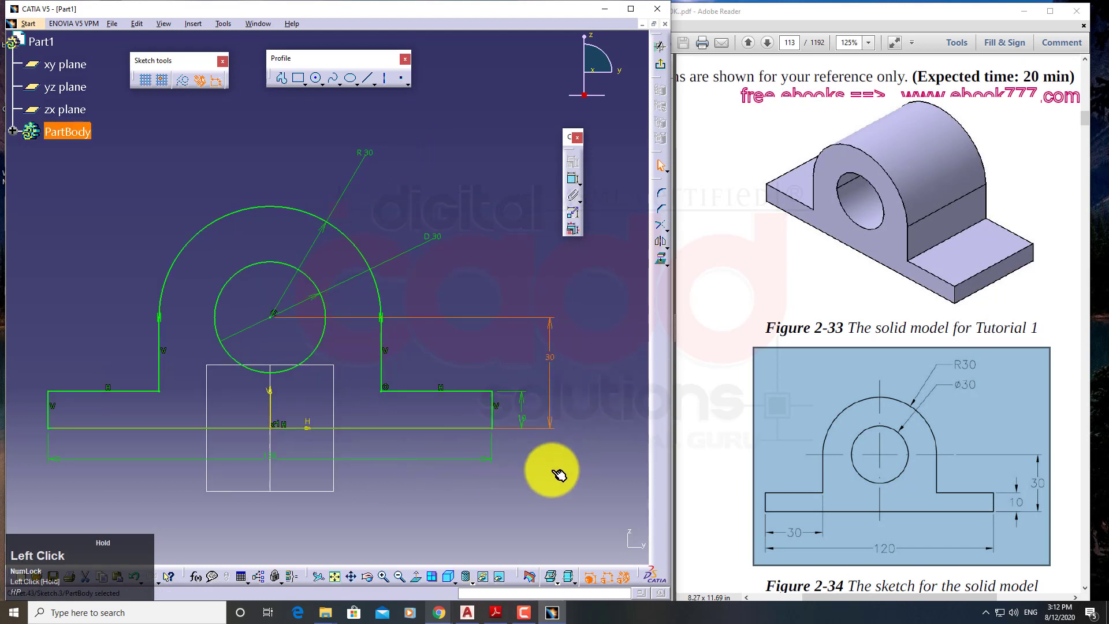
pyautogui.click(555, 475)
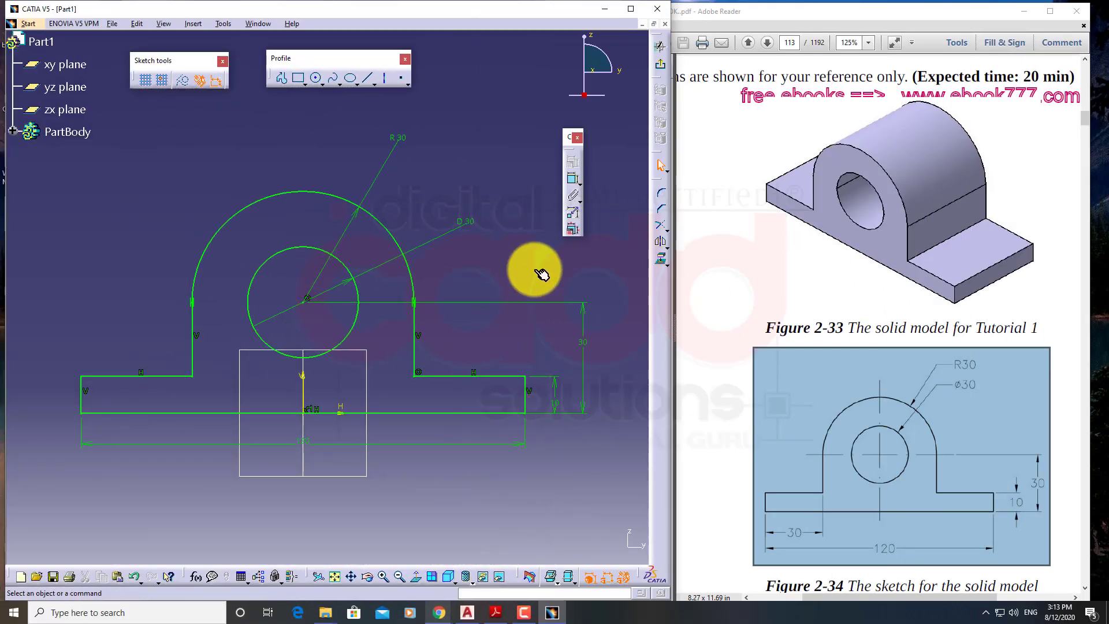
pyautogui.click(667, 70)
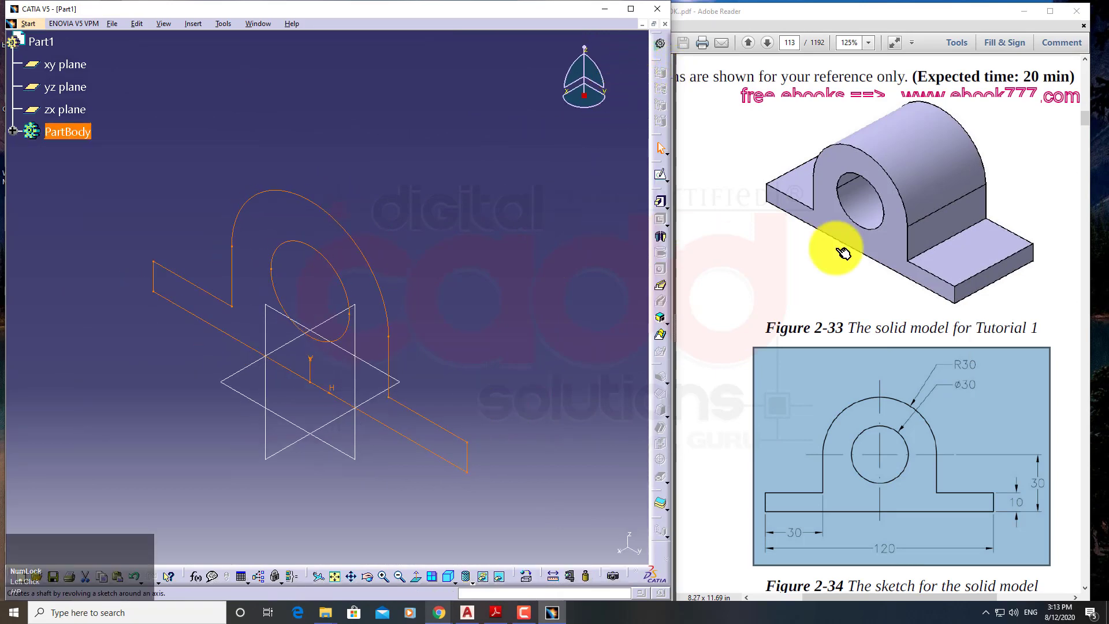
# Step: Switch to Adobe Reader to examine the depth direction of the solid model in Figure 2-33, and return to CATIA with nothing selected
pyautogui.click(980, 254)
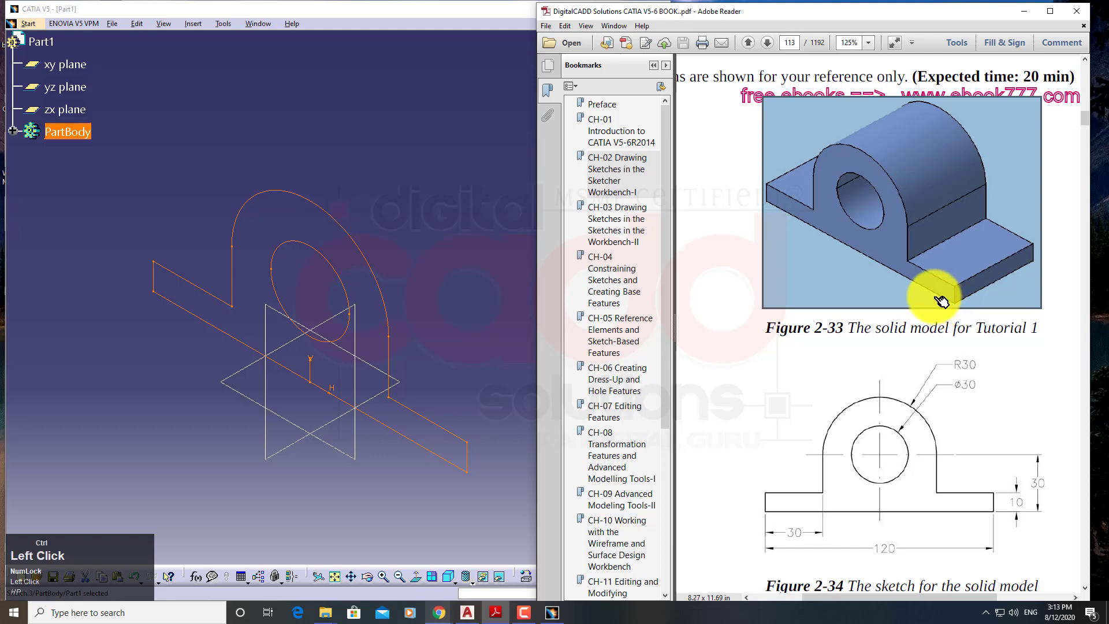
pyautogui.hotkey('ctrl', 'shift', 'd')
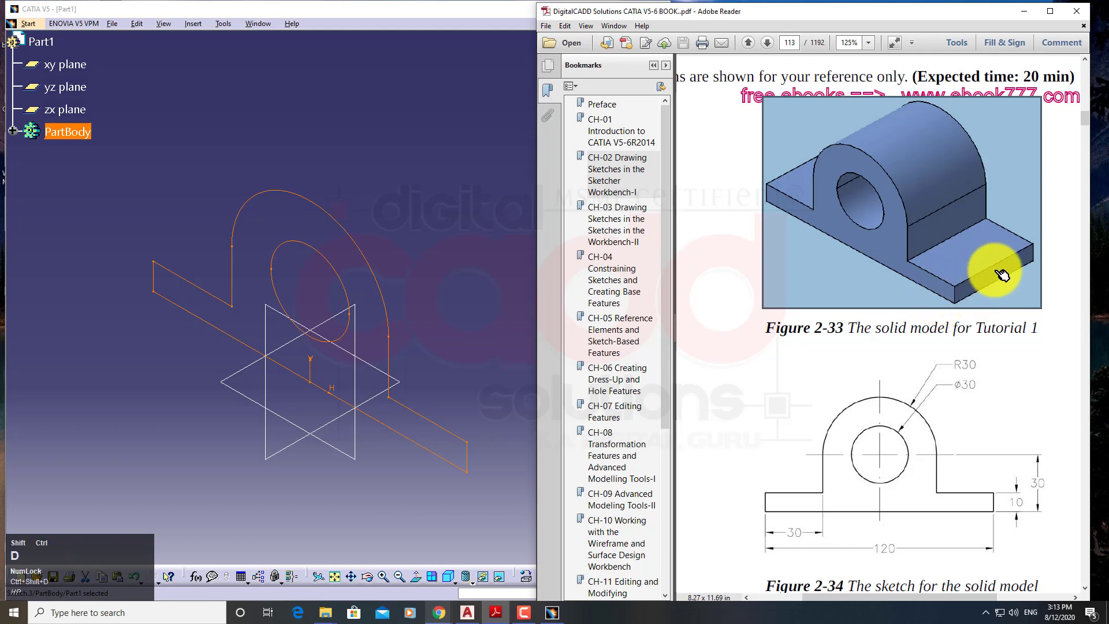
pyautogui.moveTo(1025, 236); pyautogui.dragTo(962, 273)
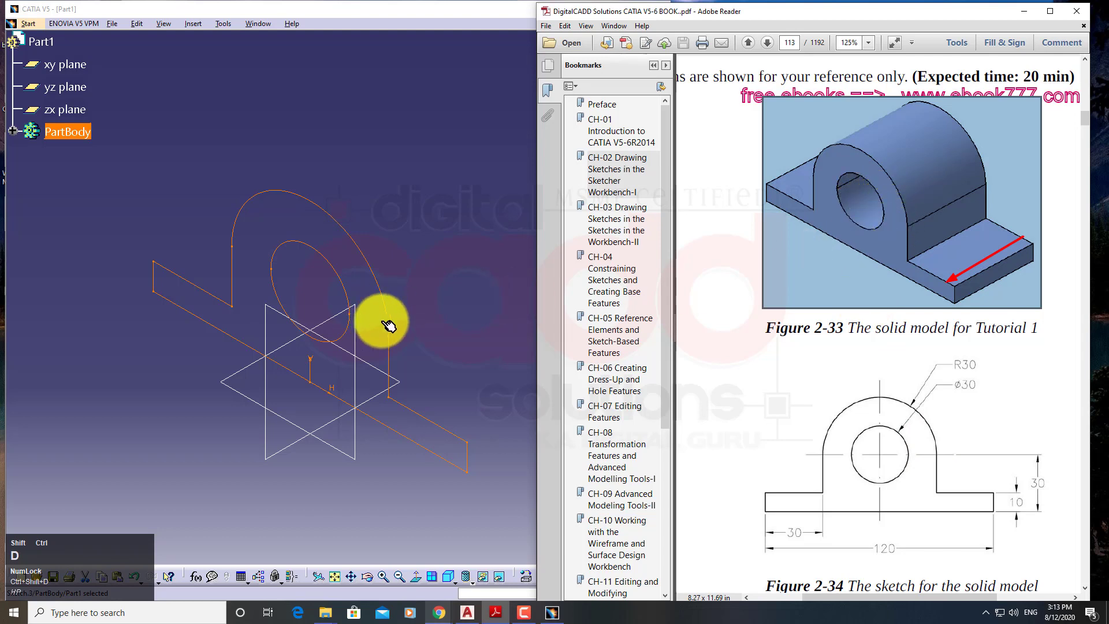
pyautogui.click(421, 285)
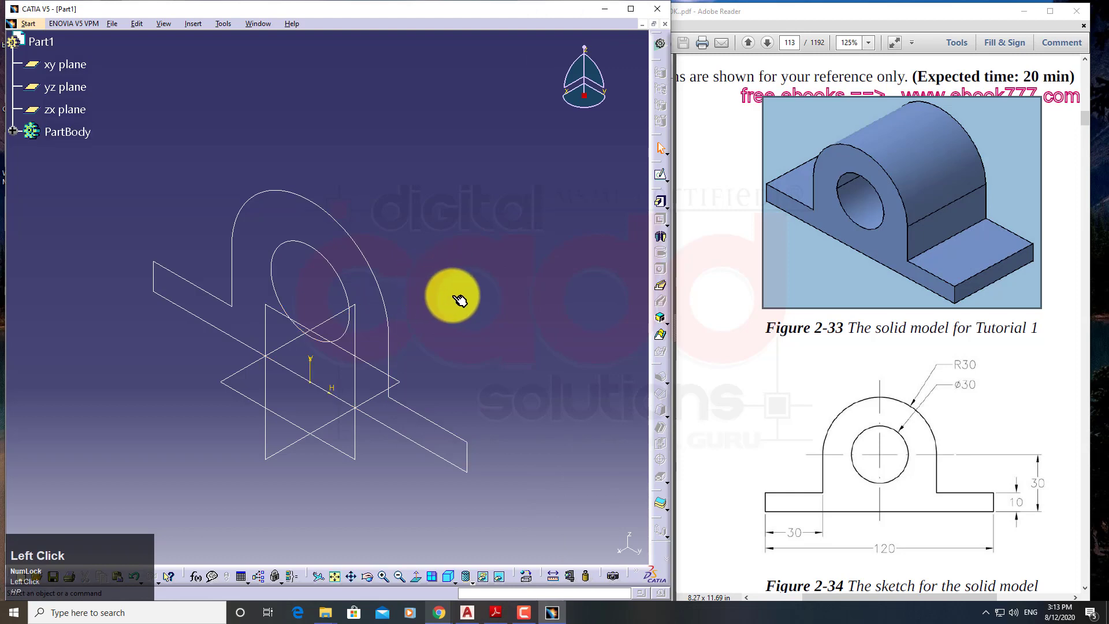
# Step: Collapse the bookmarks pane of the PDF and resize its window to sit beside the modelling window
pyautogui.click(722, 14)
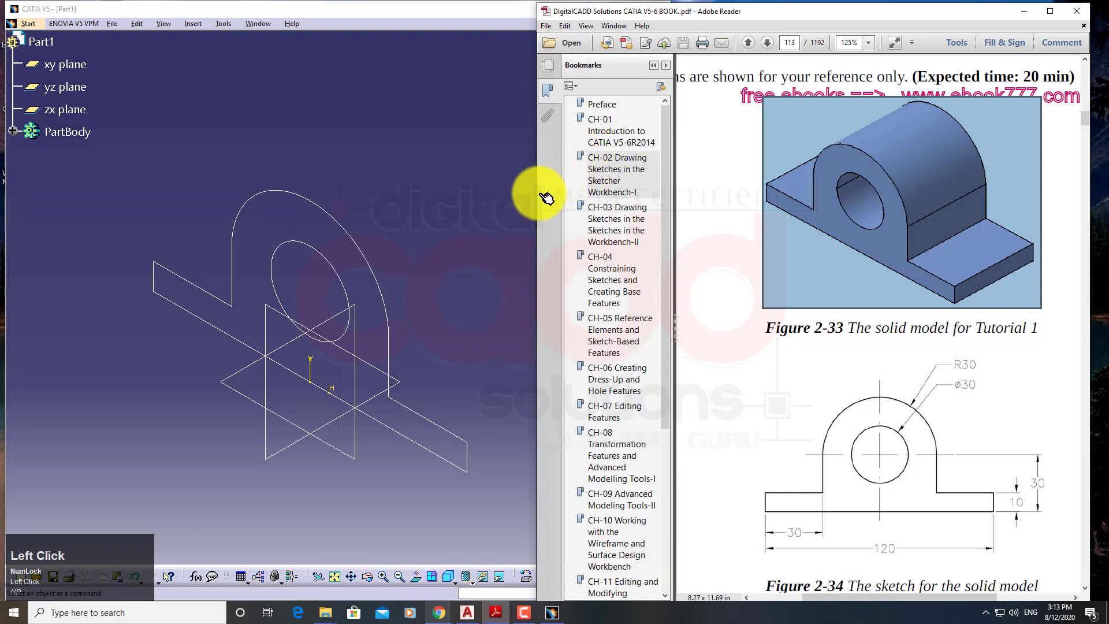
pyautogui.moveTo(542, 197); pyautogui.dragTo(625, 195)
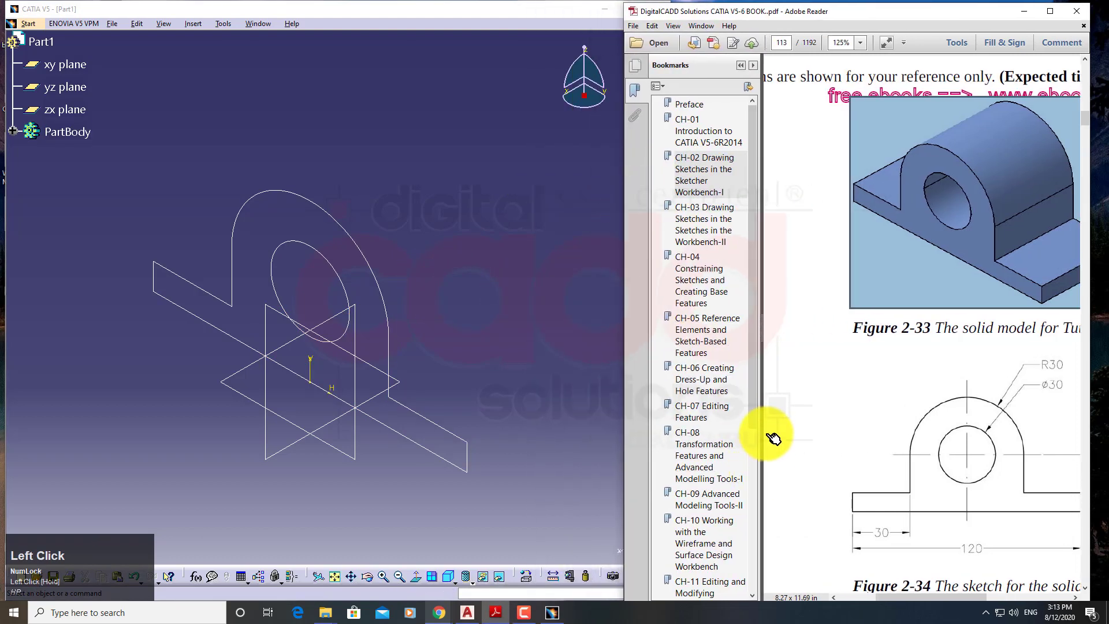
pyautogui.moveTo(768, 426); pyautogui.dragTo(669, 435)
pyautogui.moveTo(625, 362); pyautogui.dragTo(672, 367)
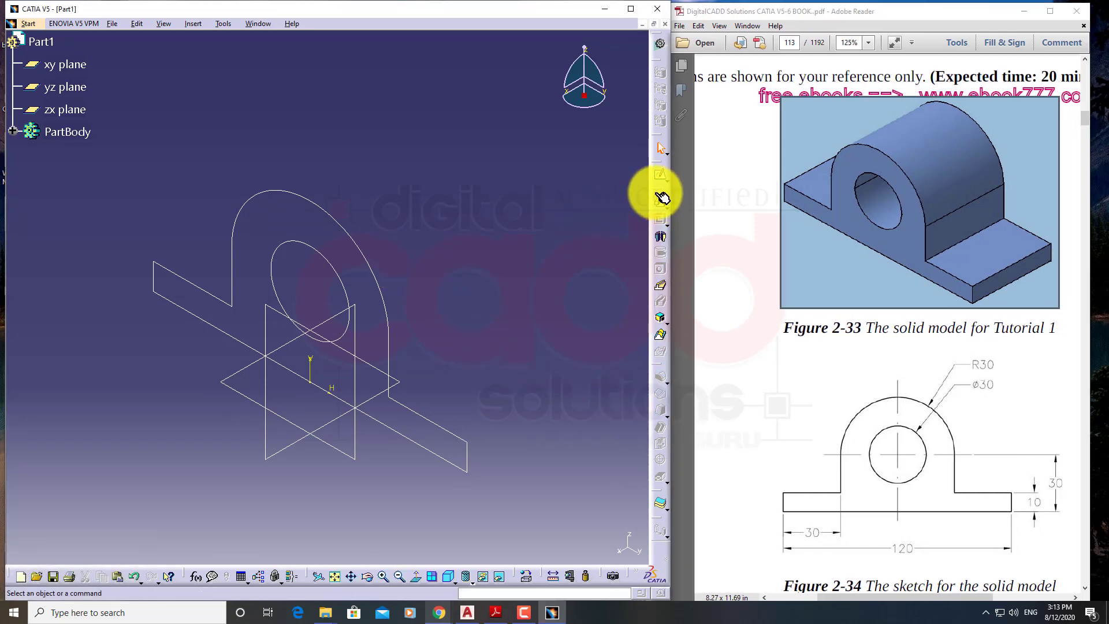
# Step: Float the Sketch-Based Features toolbar in the graphics area and extend the modelling window slightly outward
pyautogui.moveTo(659, 191); pyautogui.dragTo(578, 144)
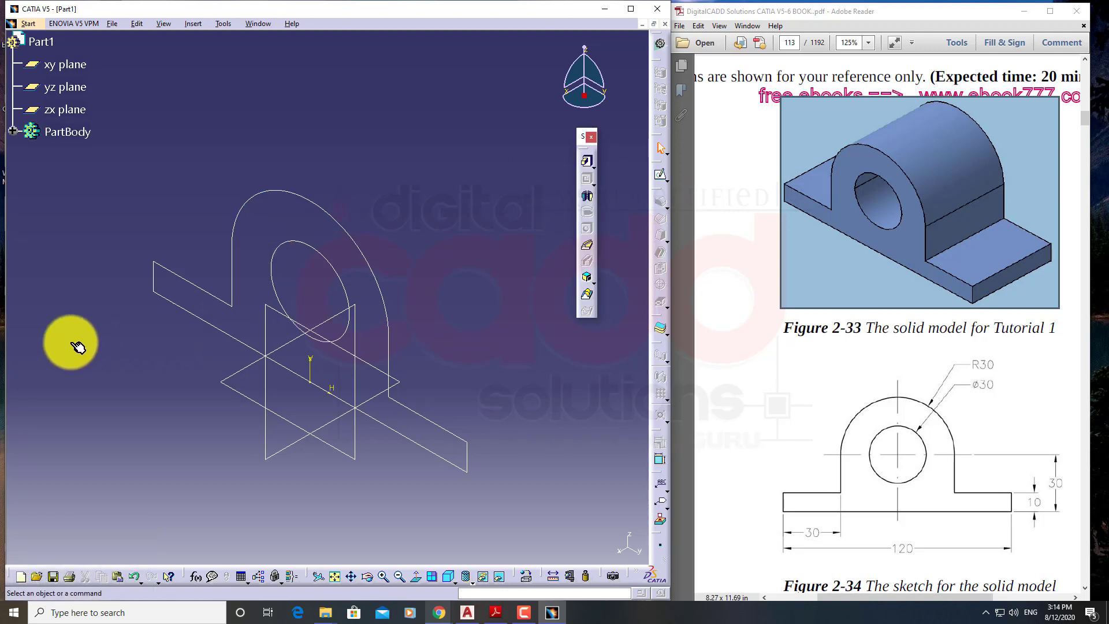
pyautogui.moveTo(13, 348); pyautogui.dragTo(9, 344)
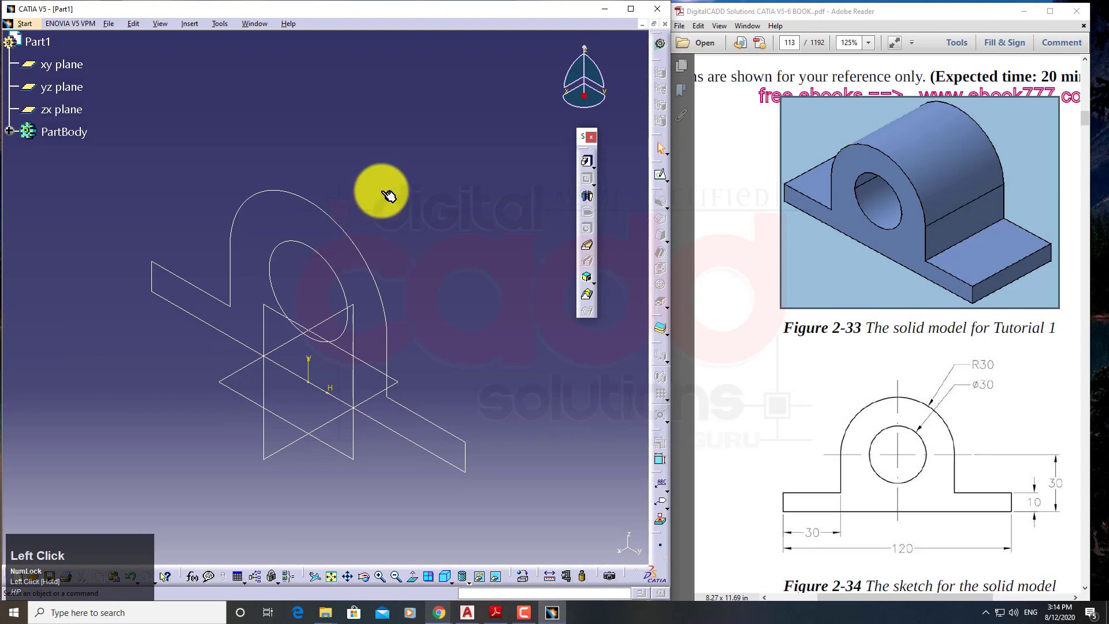
# Step: Pad the bracket profile sketch with its circular hole to a length of 40 mm
pyautogui.click(588, 163)
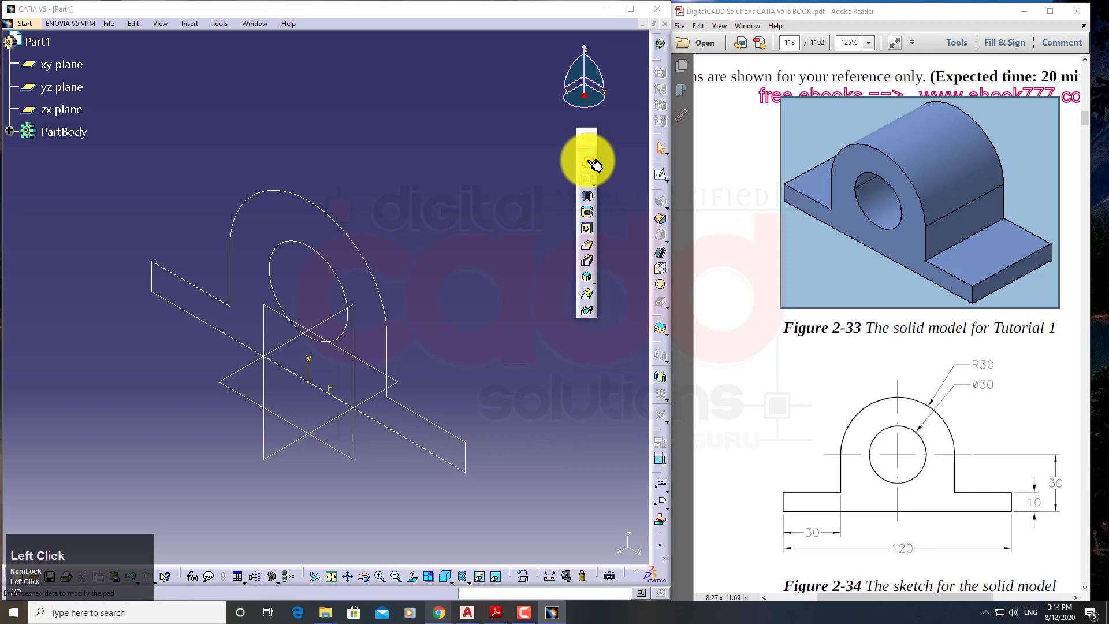
pyautogui.click(358, 243)
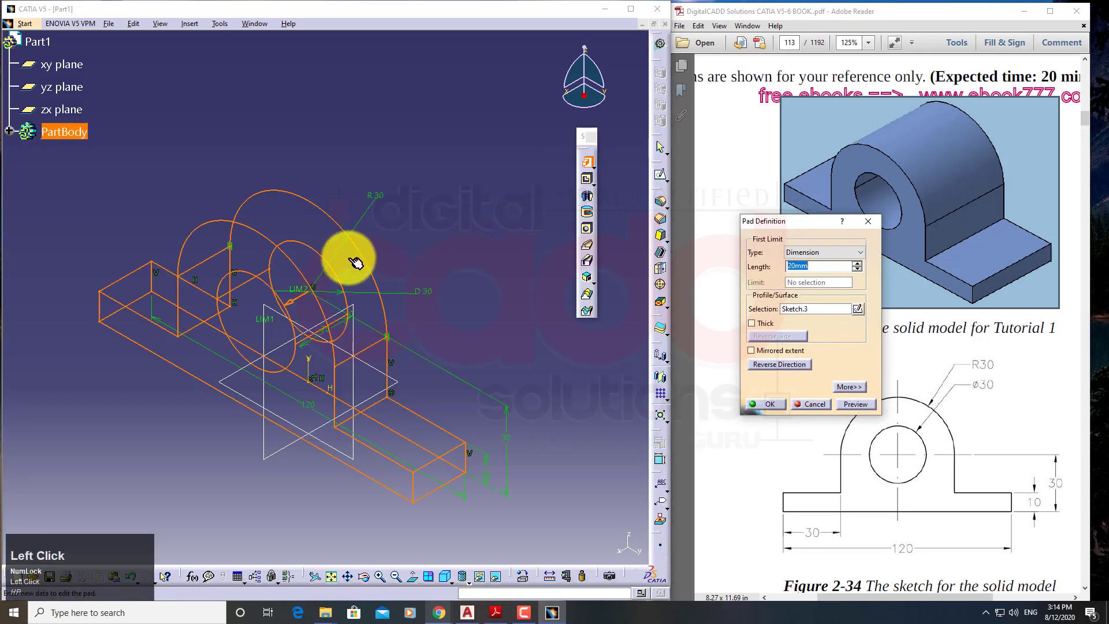
pyautogui.moveTo(789, 222); pyautogui.dragTo(509, 105)
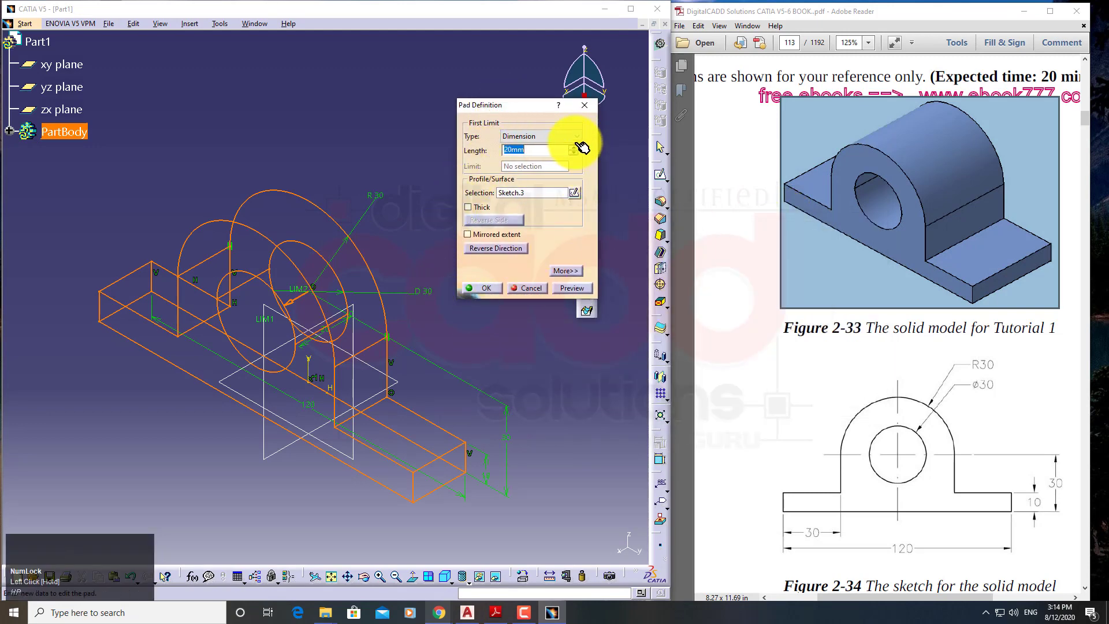
pyautogui.moveTo(576, 147); pyautogui.dragTo(558, 155)
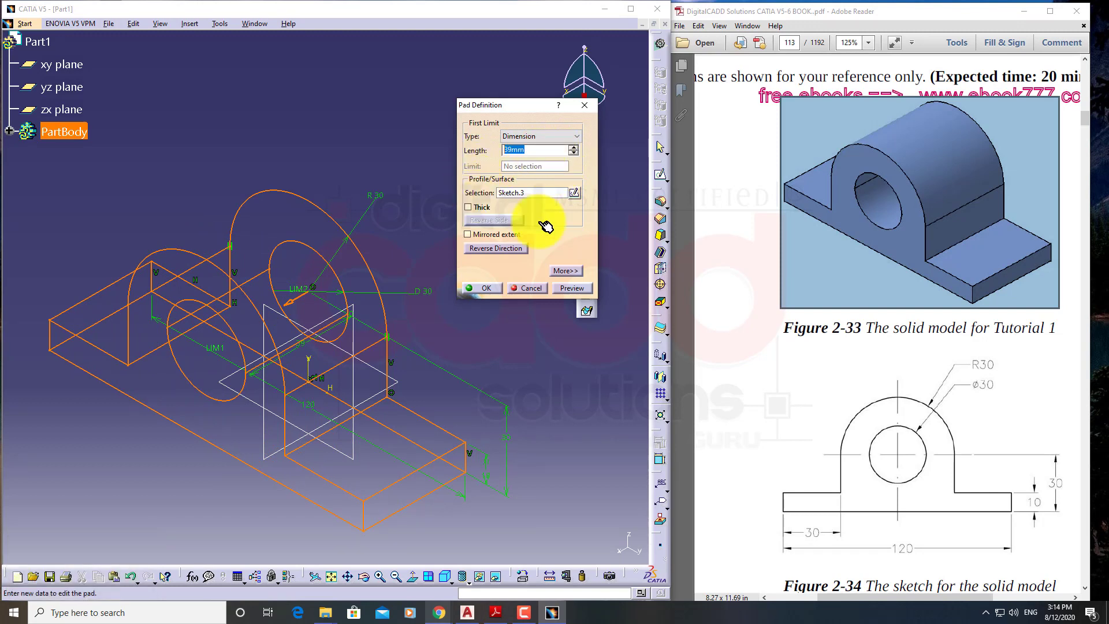
pyautogui.click(570, 288)
pyautogui.moveTo(413, 426); pyautogui.dragTo(371, 371, button='middle')
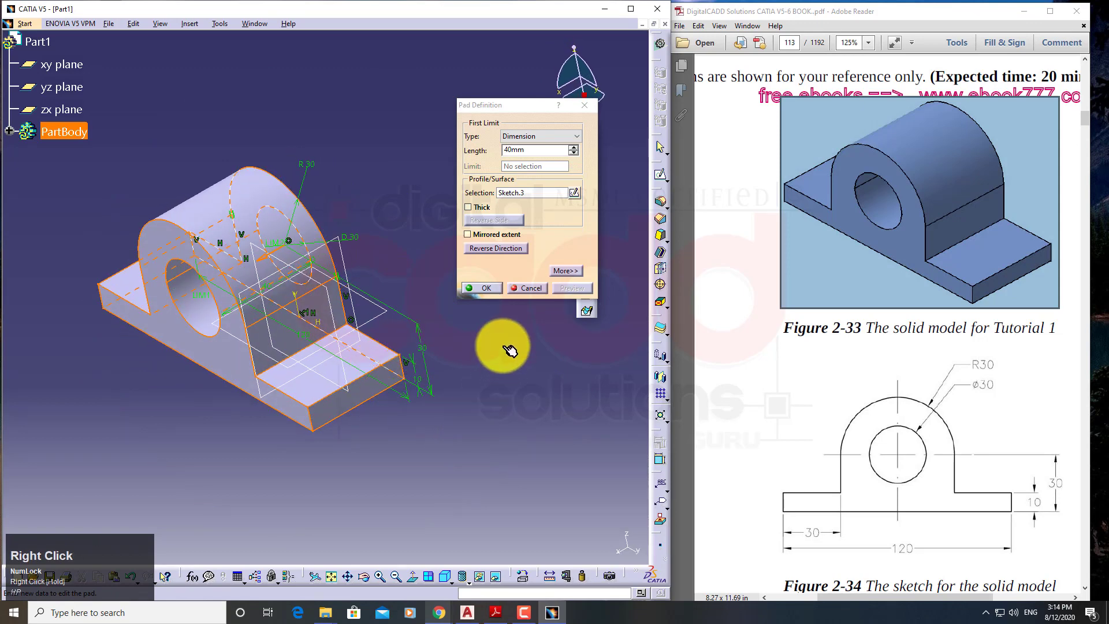
pyautogui.click(485, 288)
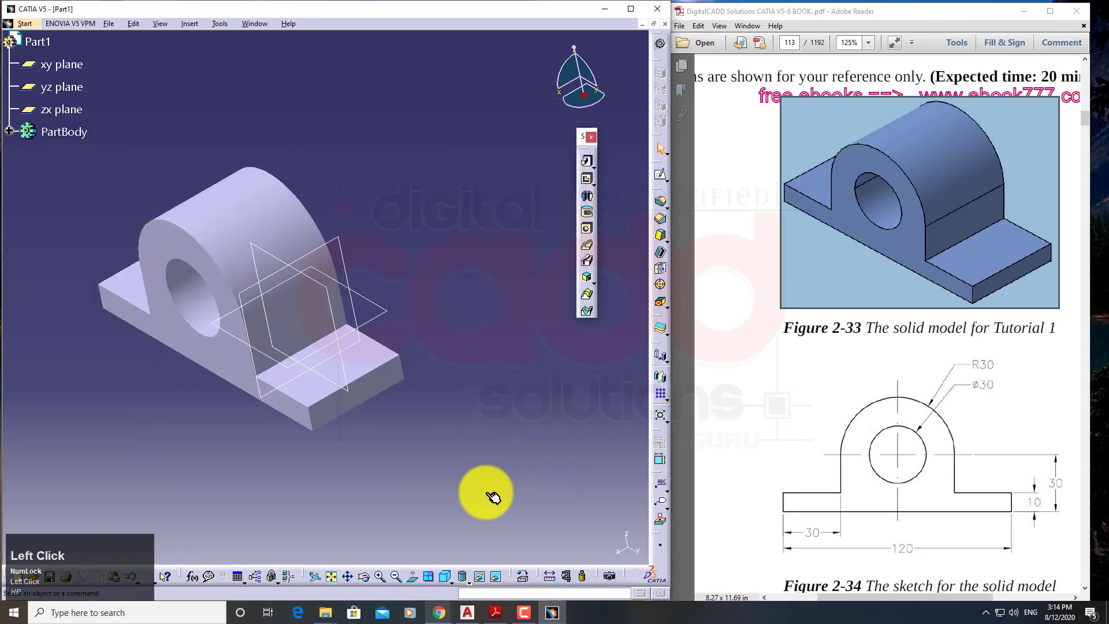
# Step: Show the bracket in isometric view with the Shading with Edges display style
pyautogui.click(448, 577)
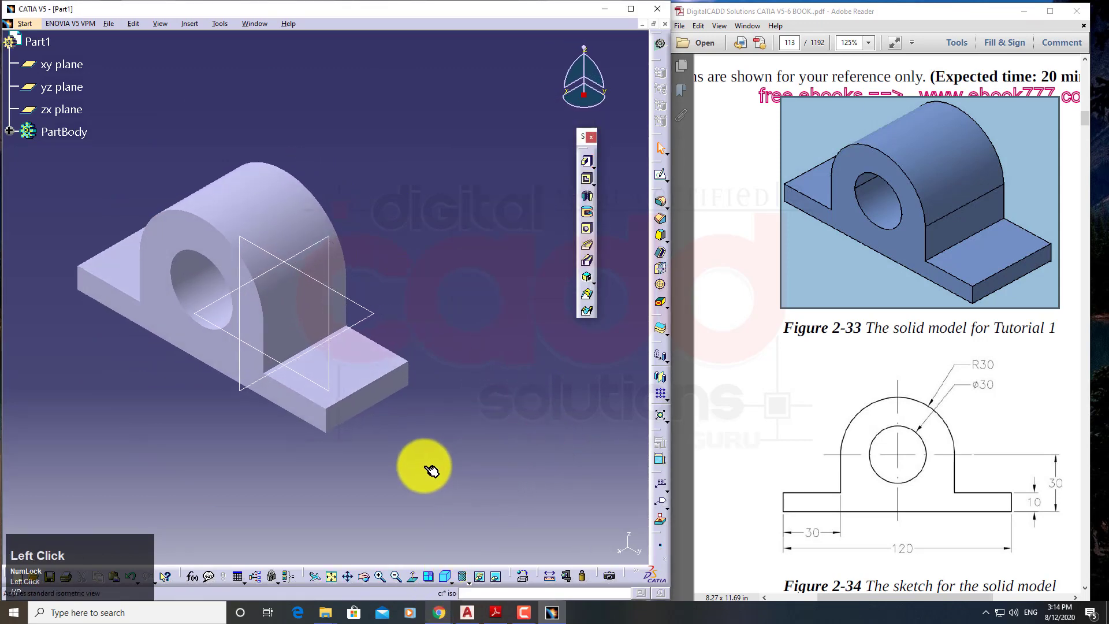
pyautogui.moveTo(218, 438); pyautogui.dragTo(300, 439, button='middle')
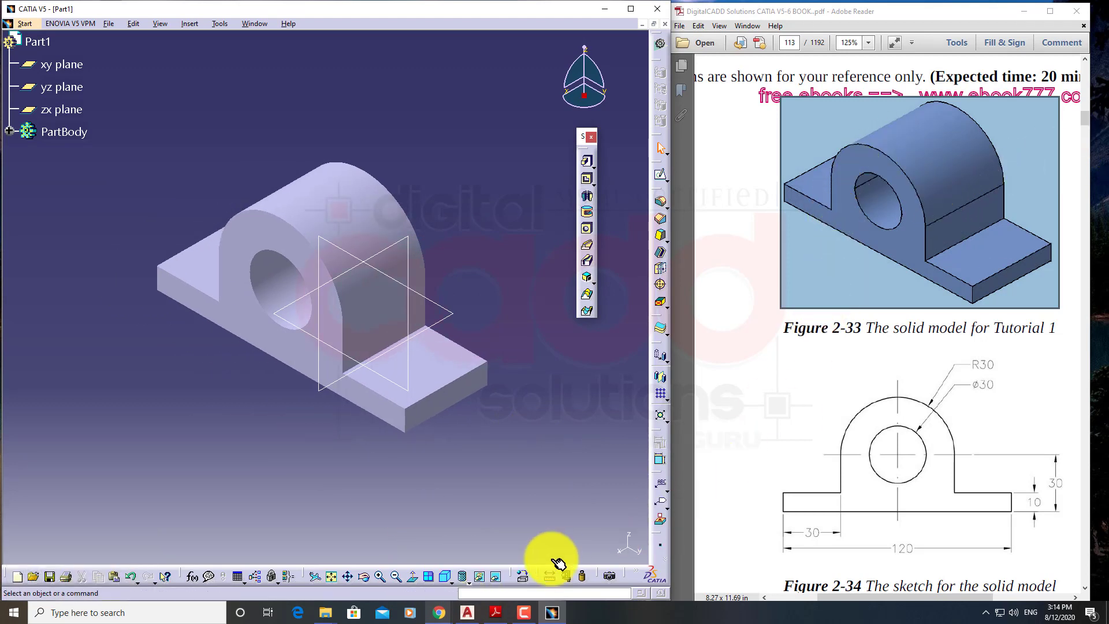
pyautogui.click(475, 578)
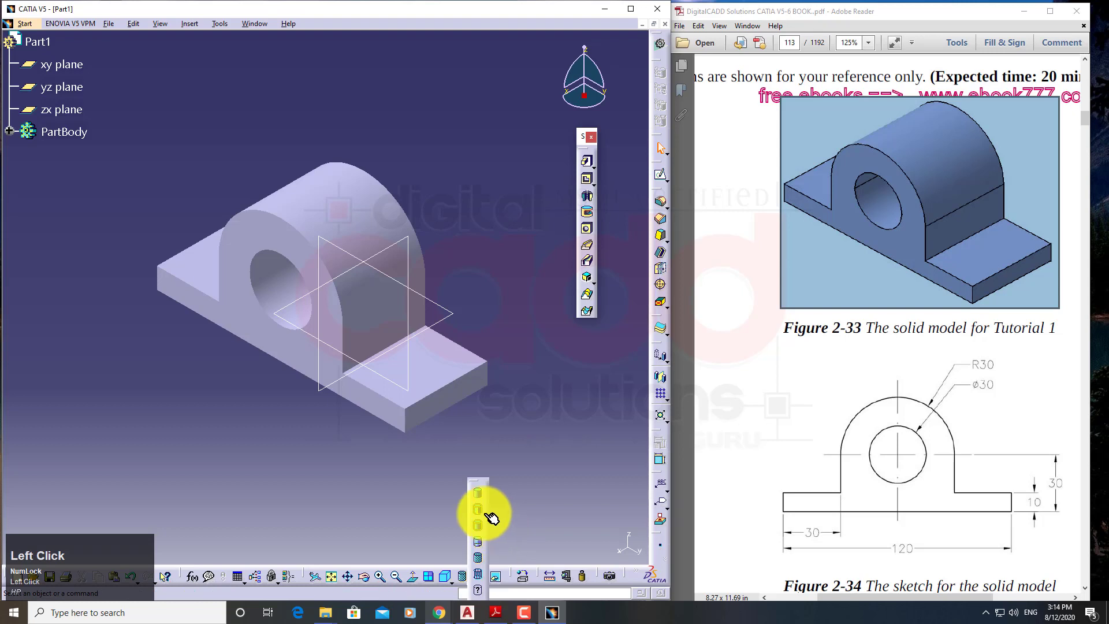
pyautogui.click(487, 513)
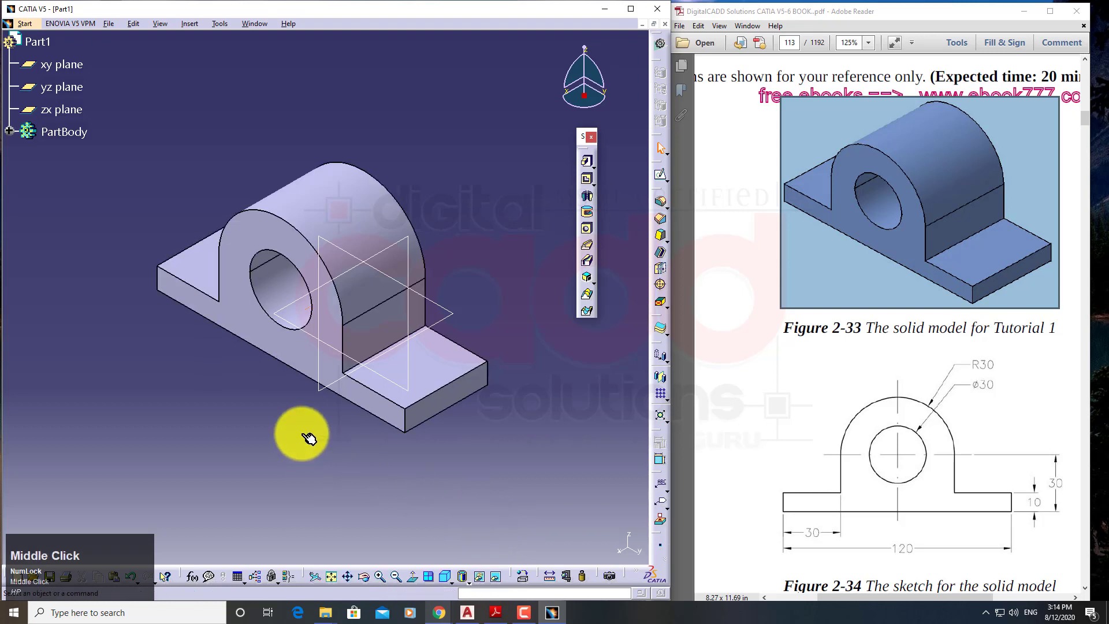
pyautogui.moveTo(297, 433)
pyautogui.mouseDown(button='middle')
pyautogui.moveTo(310, 433)
pyautogui.moveTo(304, 422)
pyautogui.mouseUp(button='middle')
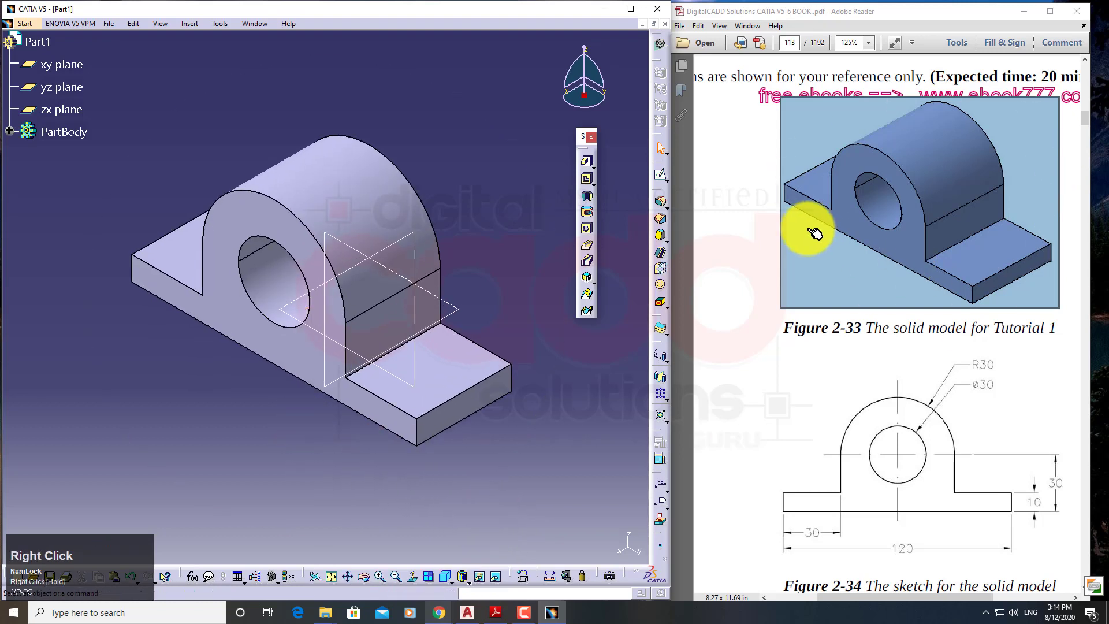
pyautogui.moveTo(260, 452); pyautogui.dragTo(361, 412, button='middle')
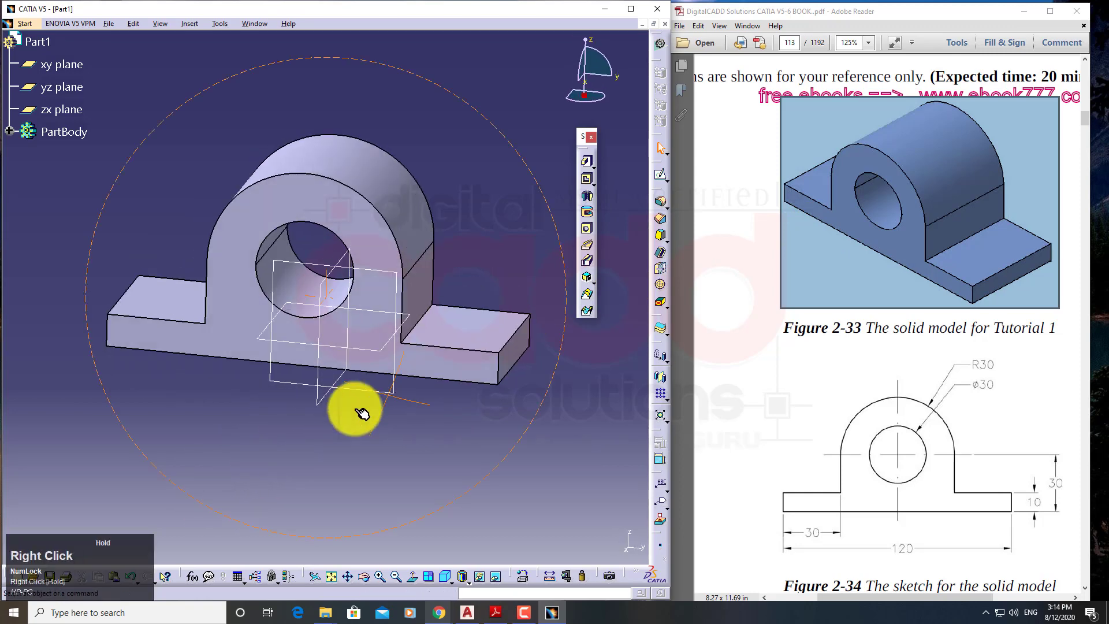
pyautogui.click(444, 576)
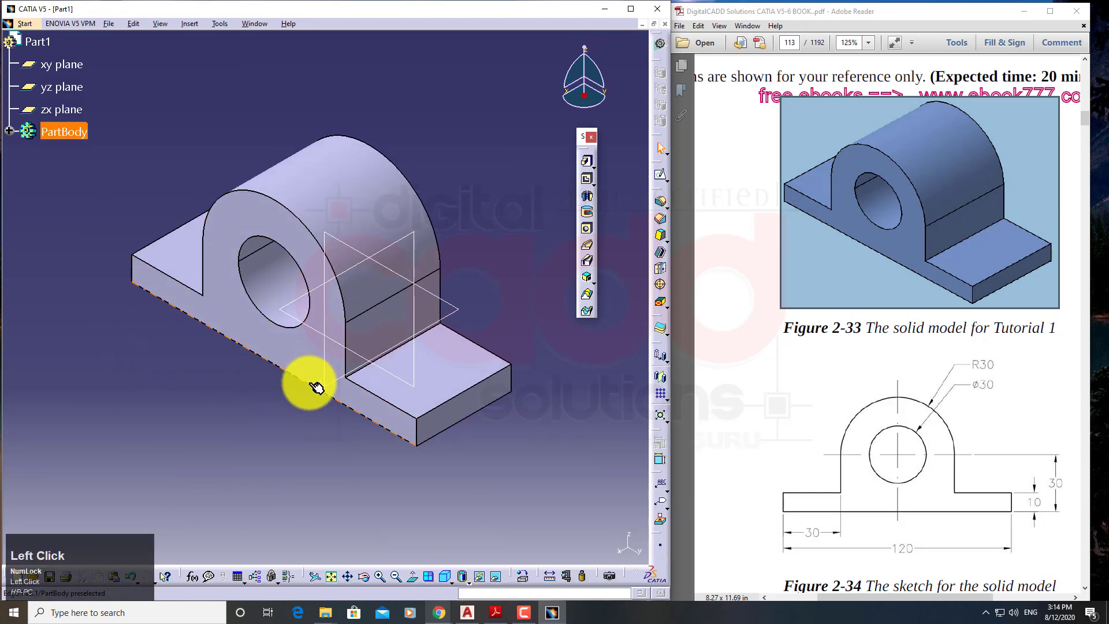
# Step: Hide the xy, yz and zx reference planes together
pyautogui.moveTo(217, 92); pyautogui.dragTo(470, 416)
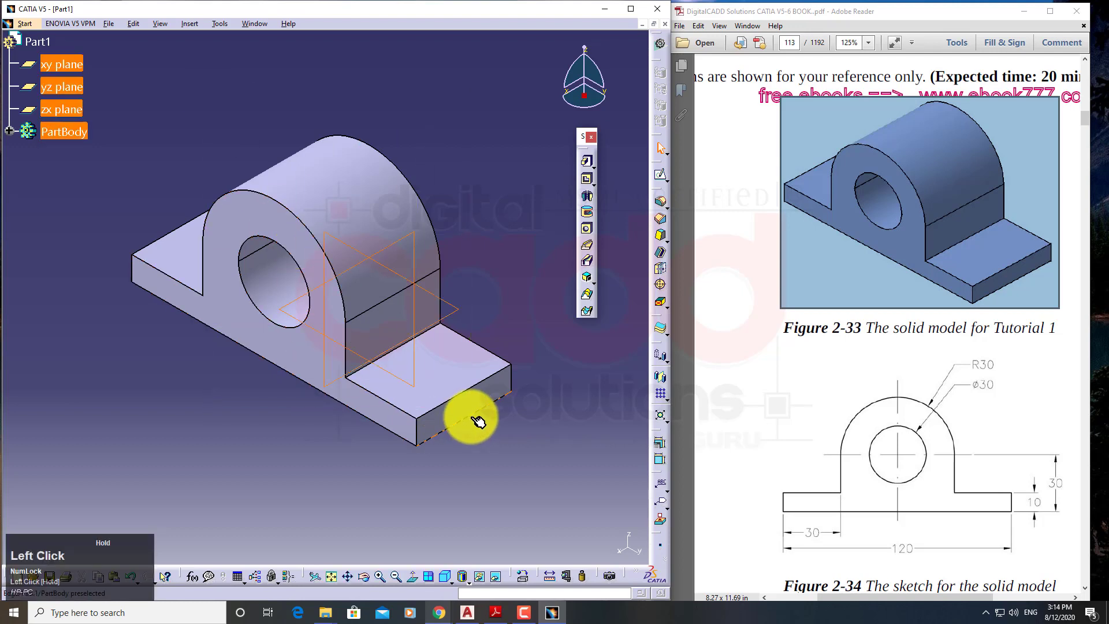
pyautogui.rightClick(461, 313)
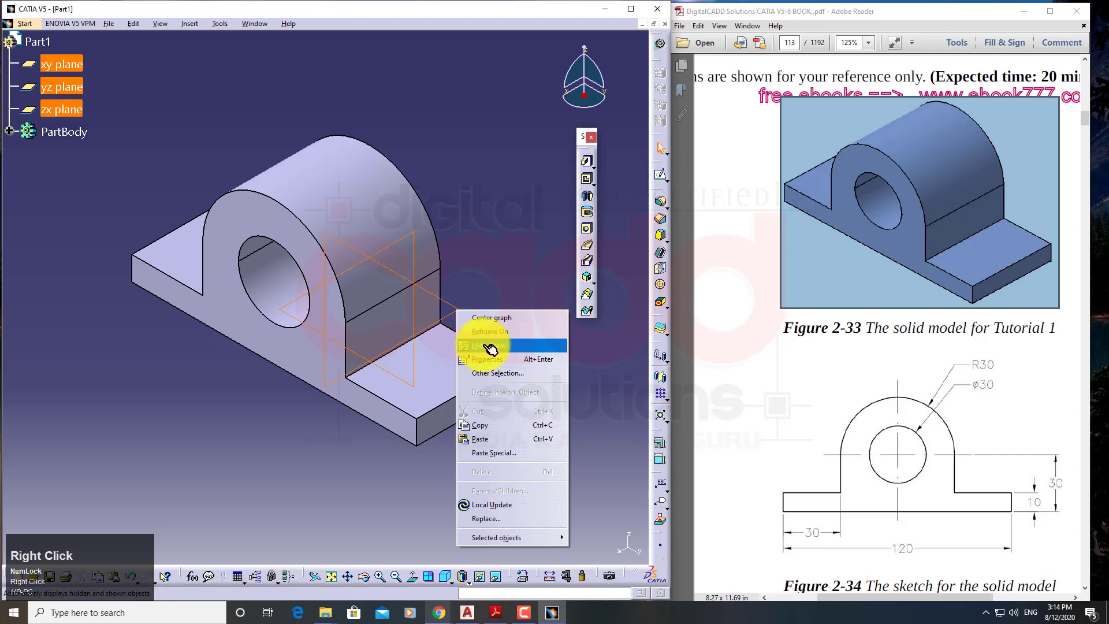
pyautogui.click(468, 345)
pyautogui.moveTo(362, 371); pyautogui.dragTo(303, 405, button='middle')
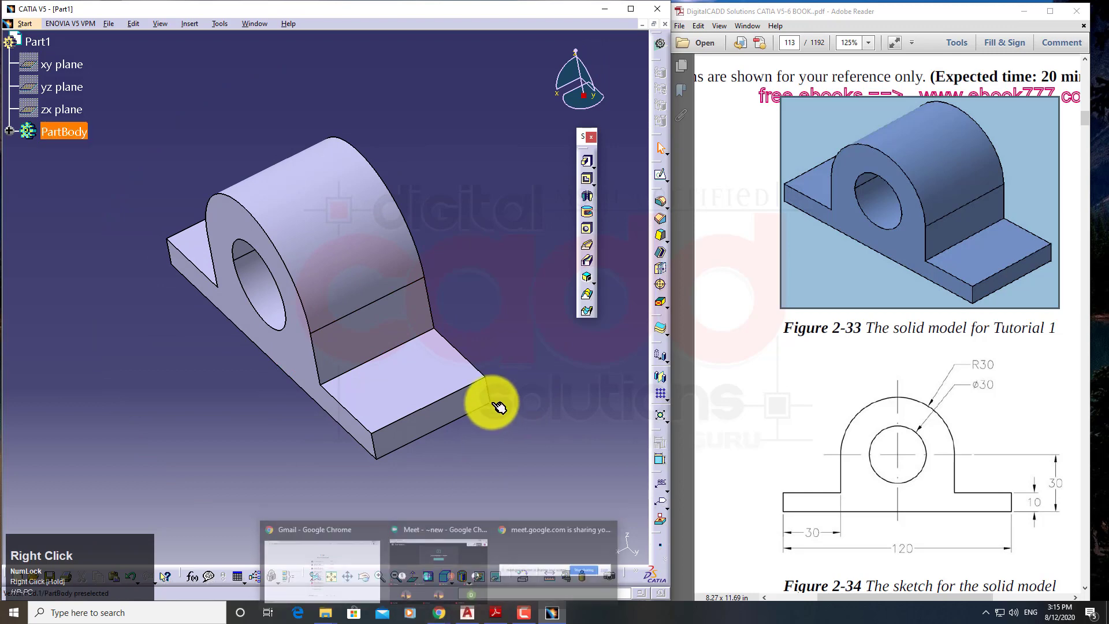
pyautogui.click(443, 575)
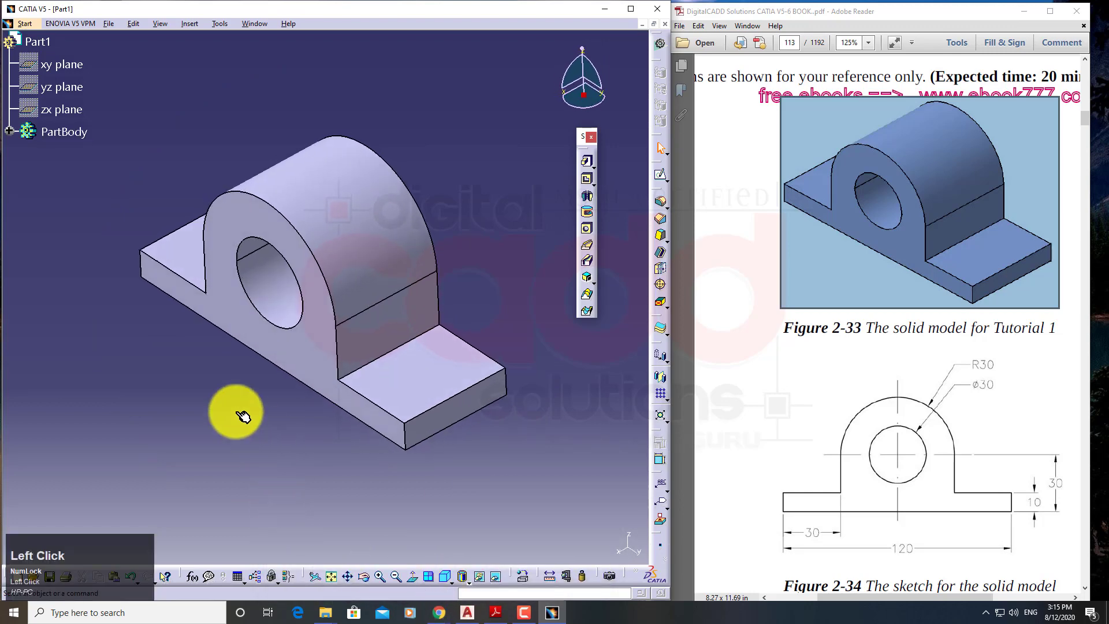
pyautogui.moveTo(205, 390); pyautogui.dragTo(297, 463, button='middle')
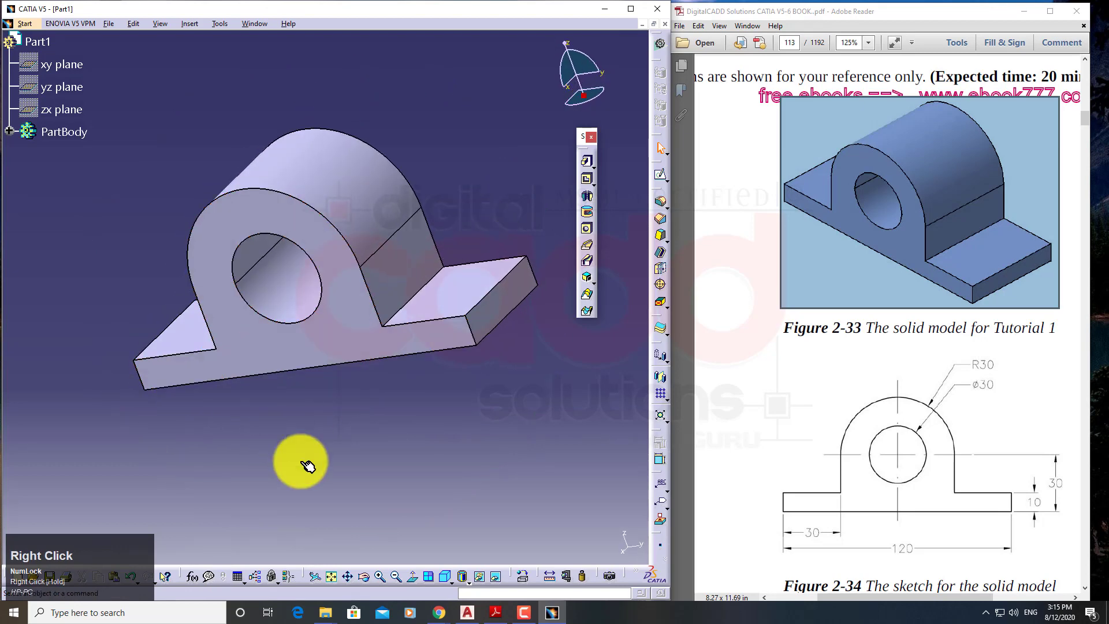
pyautogui.click(450, 576)
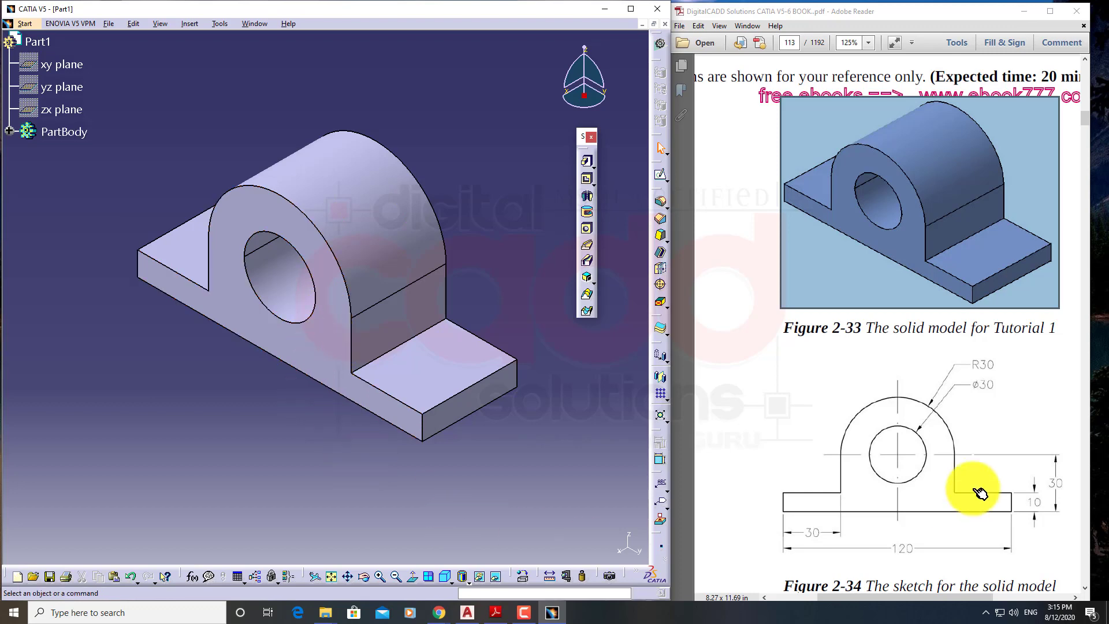
# Step: Find the Tutorial 2 plate in the PDF and view its solid model and dimensioned sketch together at 100% zoom
pyautogui.scroll(-7, 973, 425)
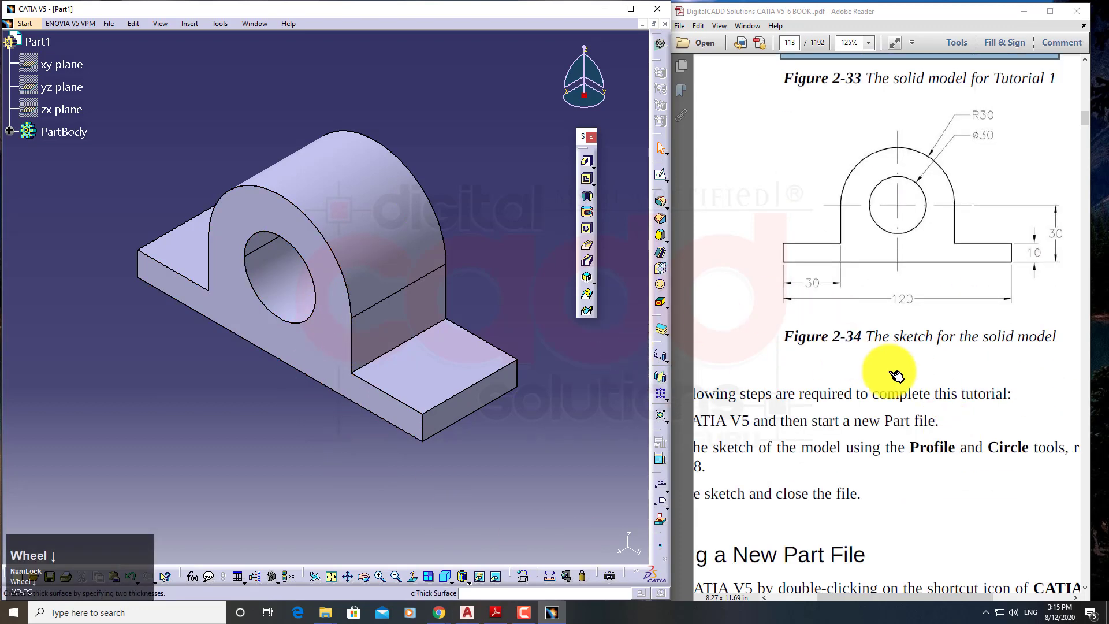
pyautogui.scroll(-10, 897, 385)
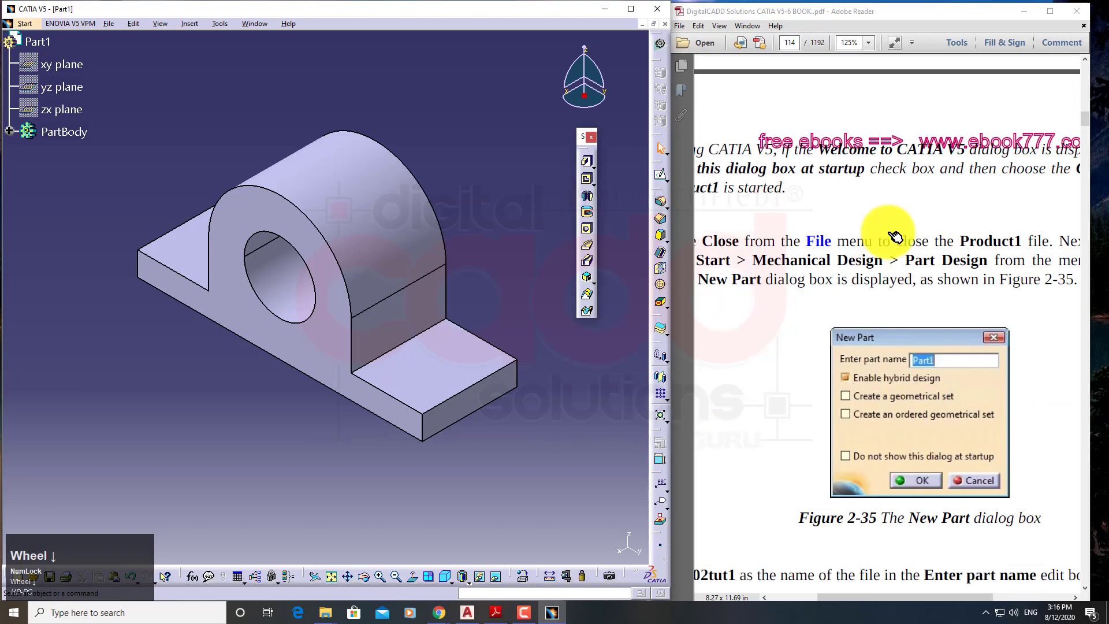
pyautogui.moveTo(893, 225)
pyautogui.mouseDown(button='middle')
pyautogui.moveTo(897, 273)
pyautogui.moveTo(947, 275)
pyautogui.moveTo(903, 277)
pyautogui.mouseUp(button='middle')
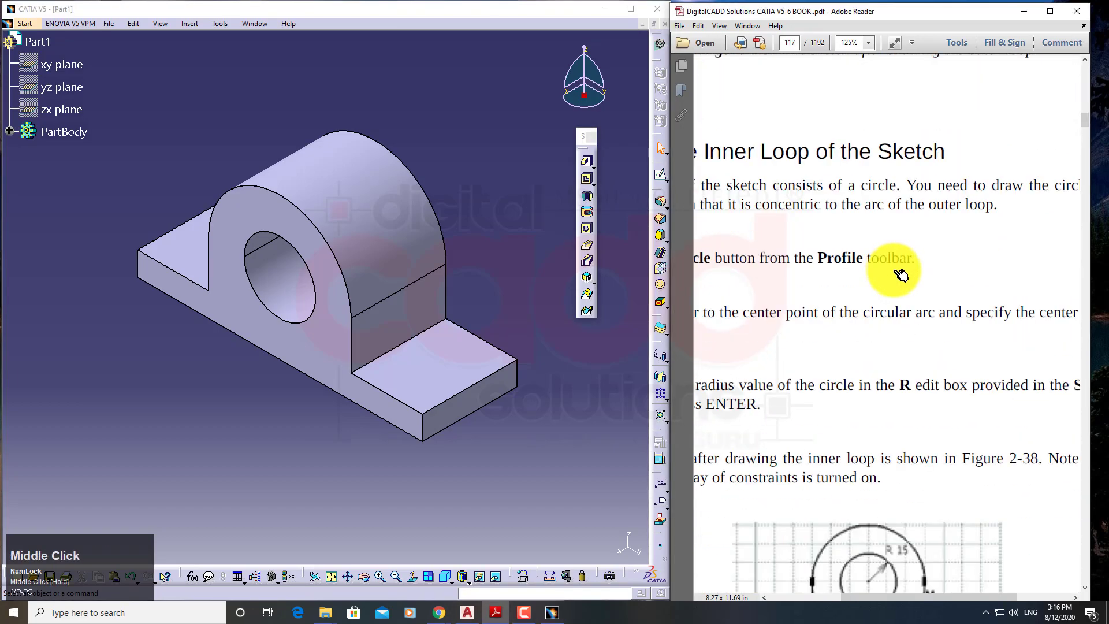
pyautogui.scroll(-5, 909, 309)
pyautogui.scroll(-15, 909, 312)
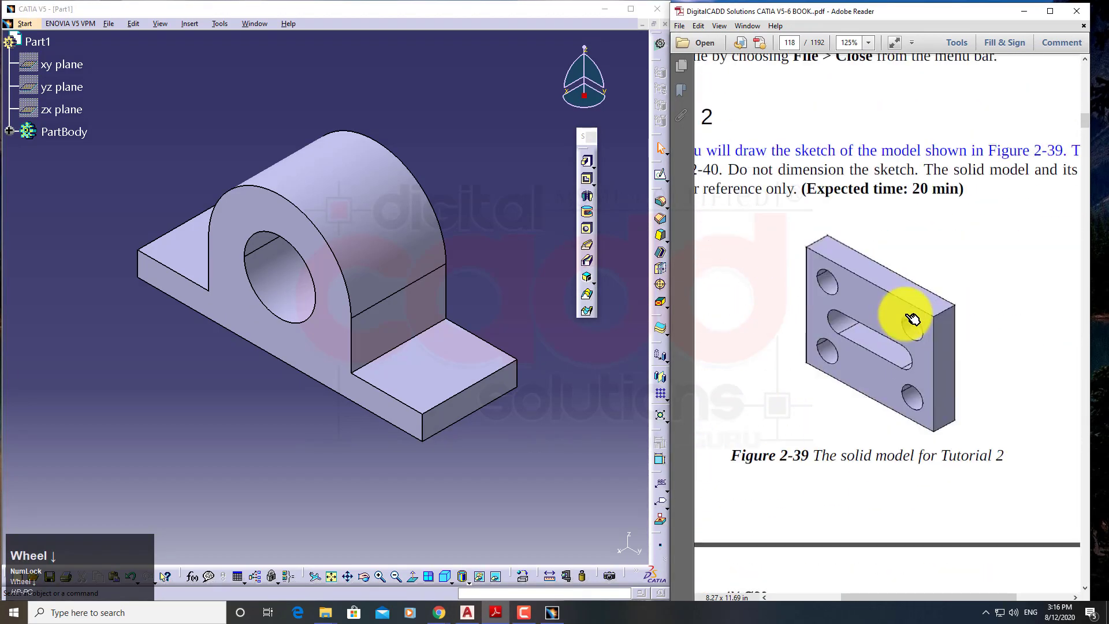
pyautogui.scroll(-1, 912, 321)
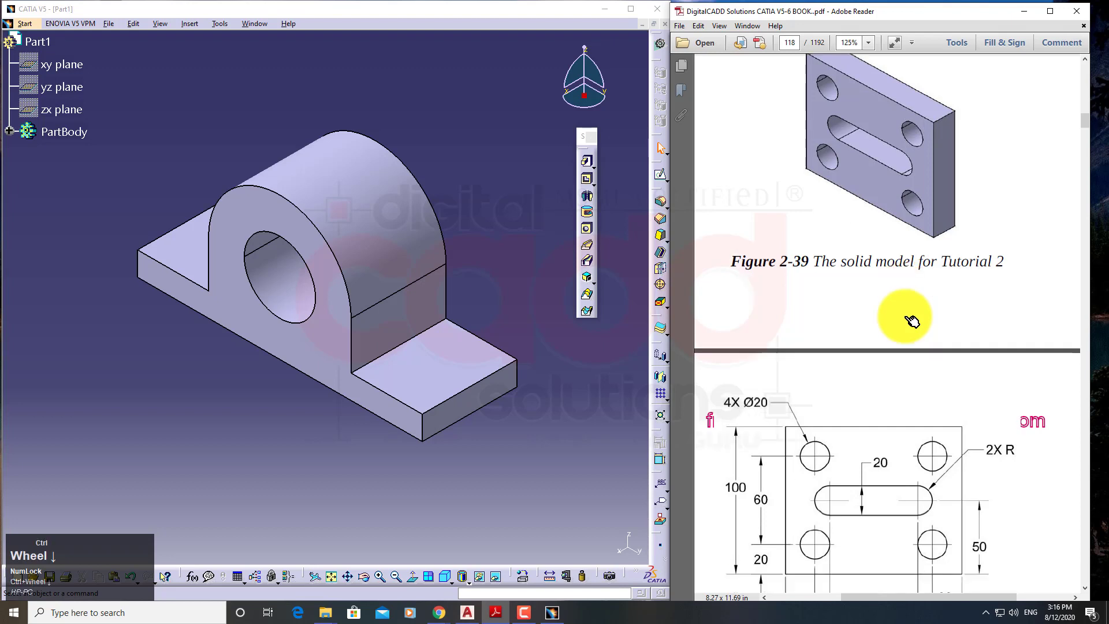
pyautogui.keyDown('ctrl'); pyautogui.scroll(-1, 913, 321); pyautogui.keyUp('ctrl')
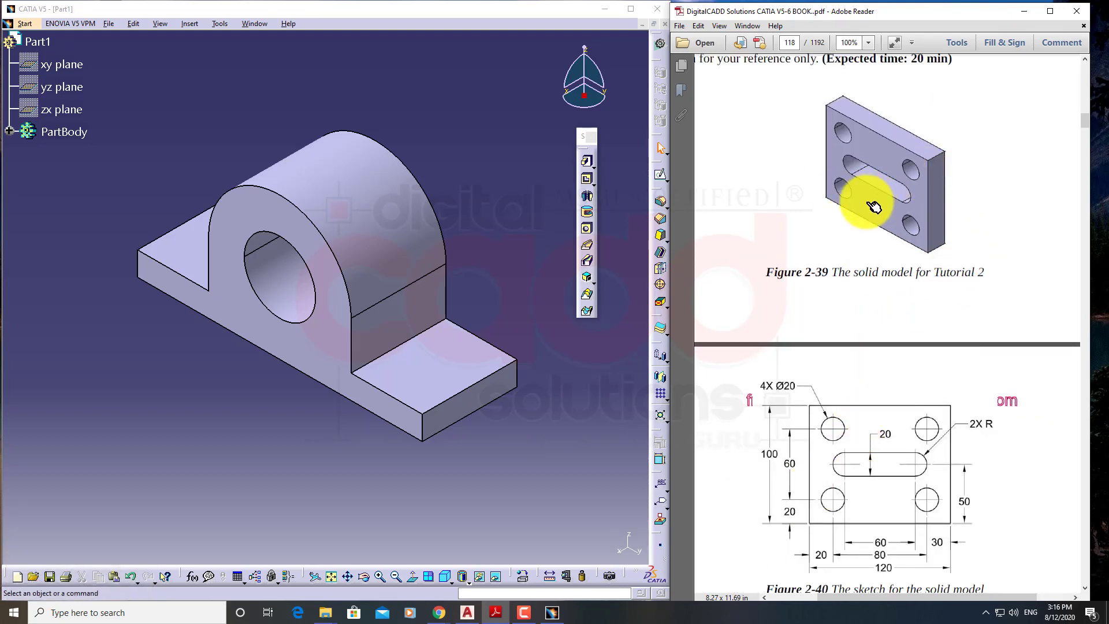
pyautogui.scroll(5, 872, 198)
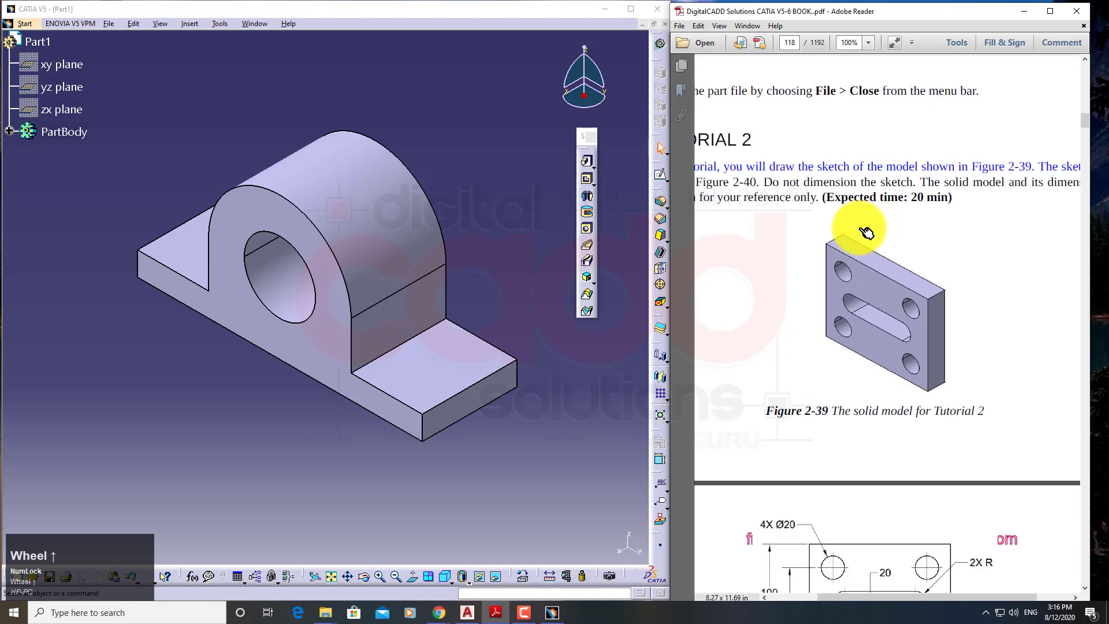
pyautogui.click(876, 595)
pyautogui.moveTo(876, 596); pyautogui.dragTo(824, 277)
pyautogui.scroll(-6, 831, 280)
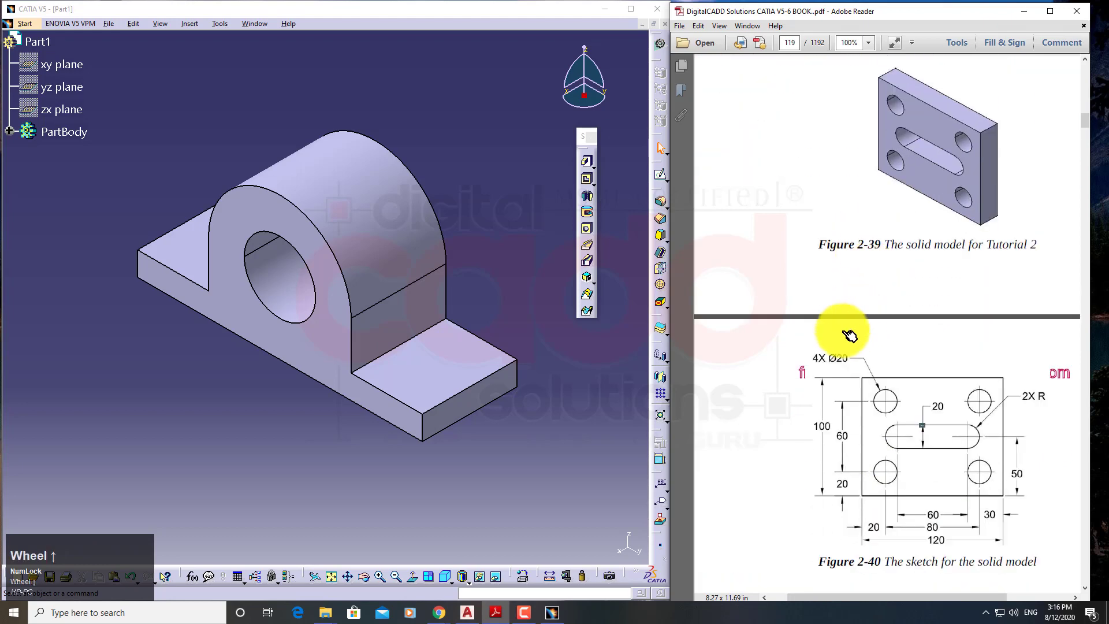
# Step: Create a new part in the Part Design workbench with the default name and hybrid design enabled
pyautogui.click(37, 27)
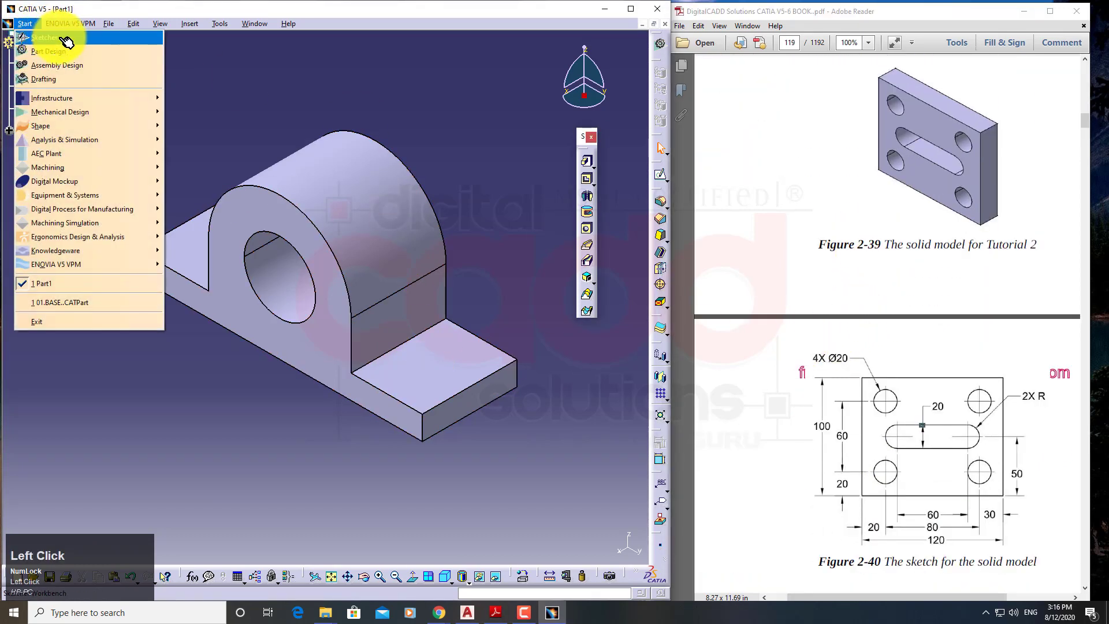
pyautogui.click(73, 50)
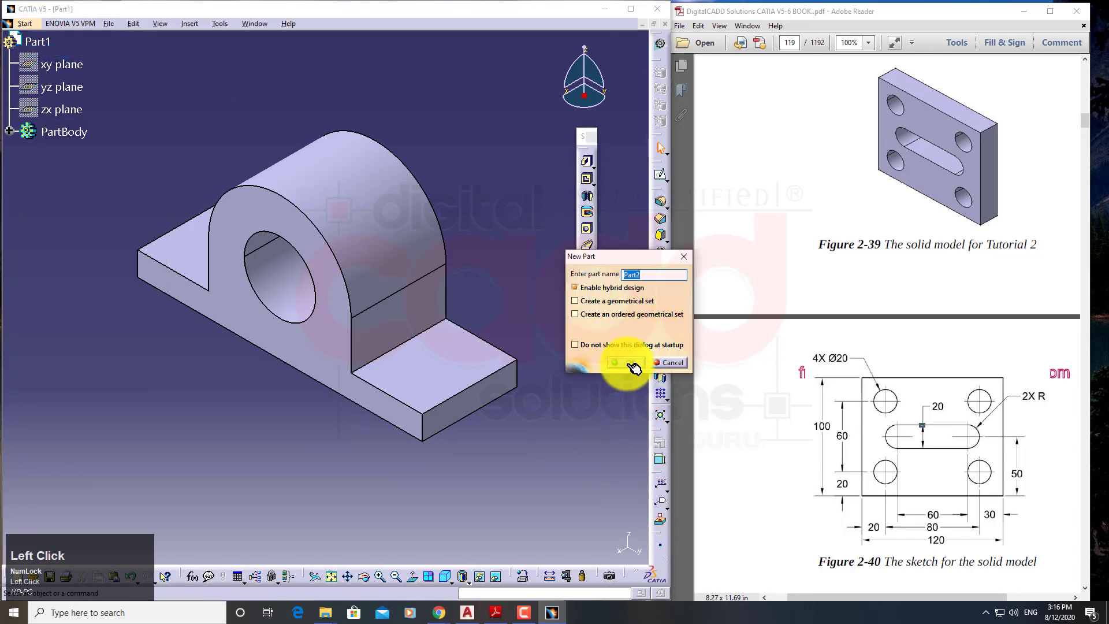
pyautogui.click(631, 364)
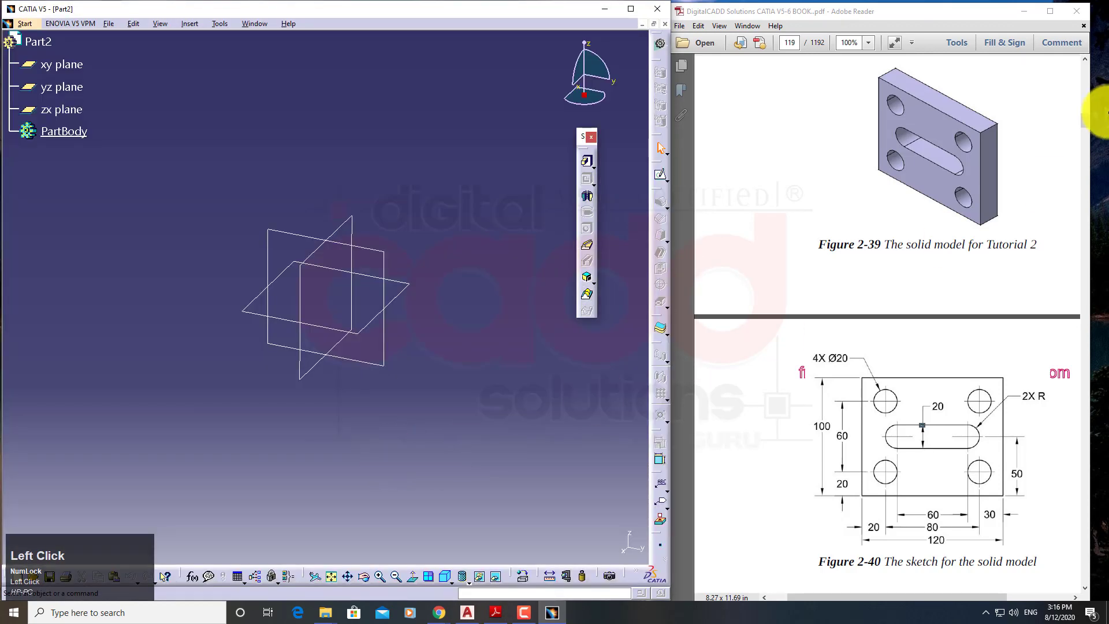
# Step: Start a sketch on the yz plane and refer to the dimensioned Tutorial 2 drawing in the PDF
pyautogui.click(276, 233)
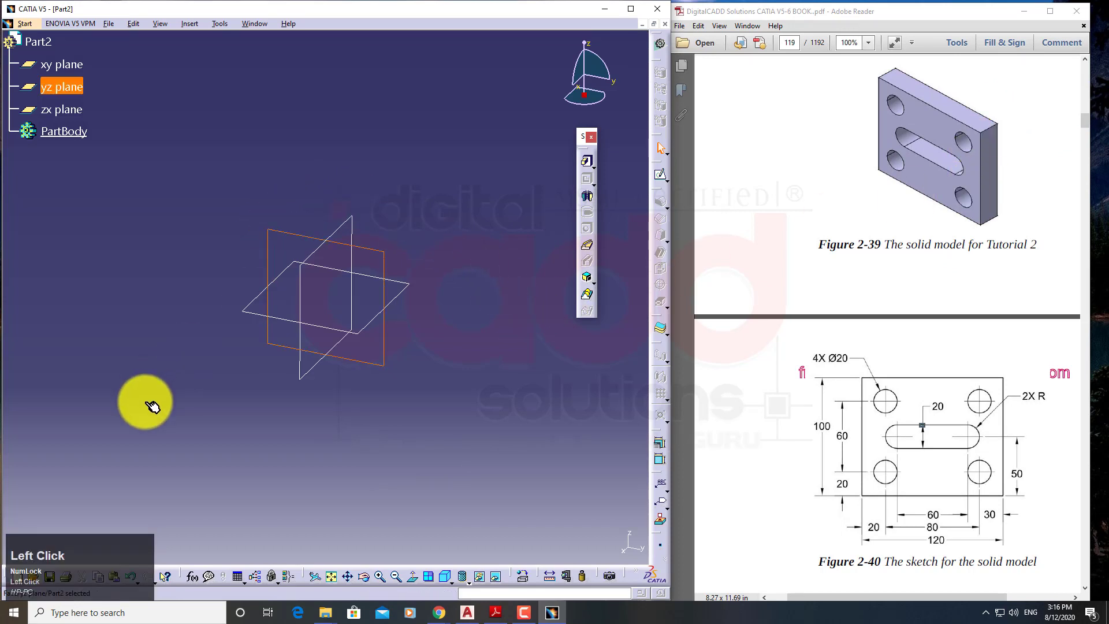
pyautogui.click(664, 182)
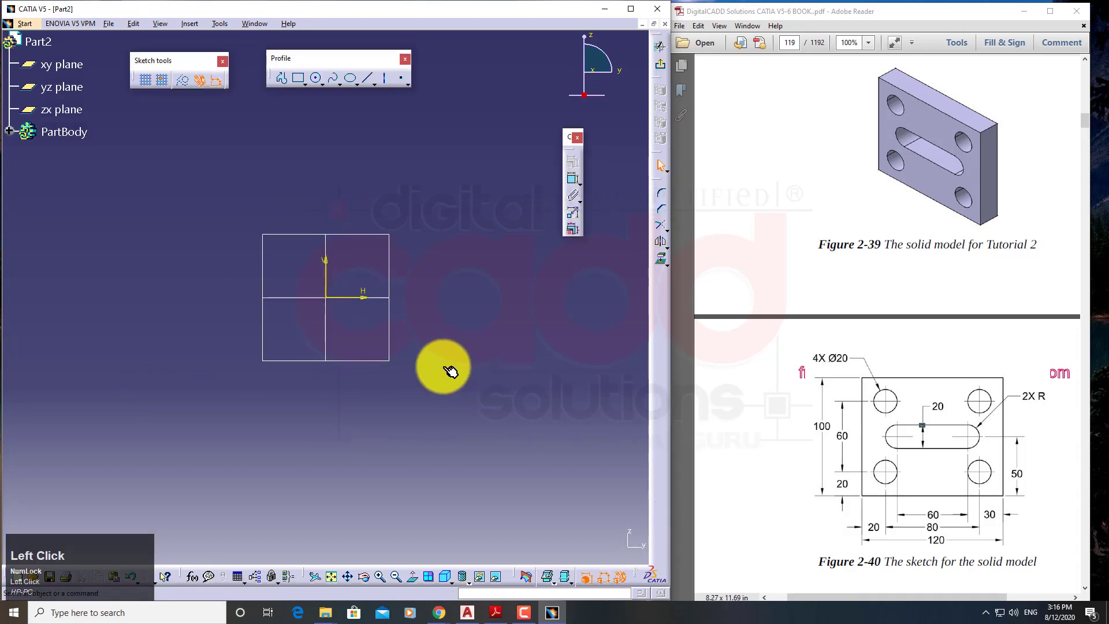
pyautogui.middleClick(443, 391)
pyautogui.moveTo(443, 391)
pyautogui.mouseDown(button='middle')
pyautogui.moveTo(417, 383)
pyautogui.moveTo(421, 404)
pyautogui.mouseUp(button='middle')
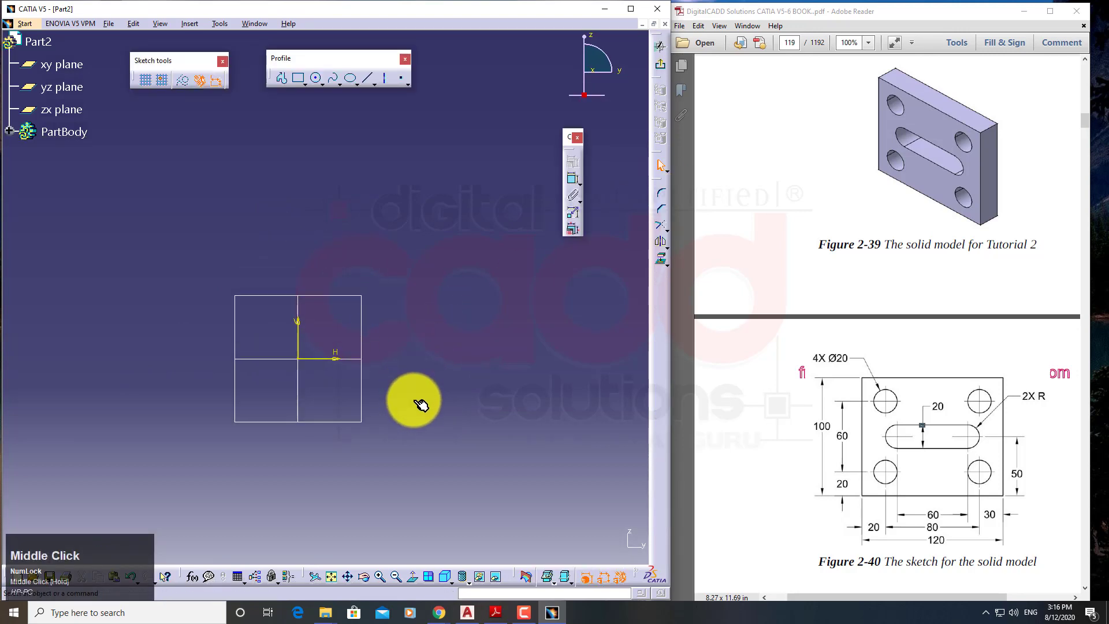
pyautogui.click(970, 453)
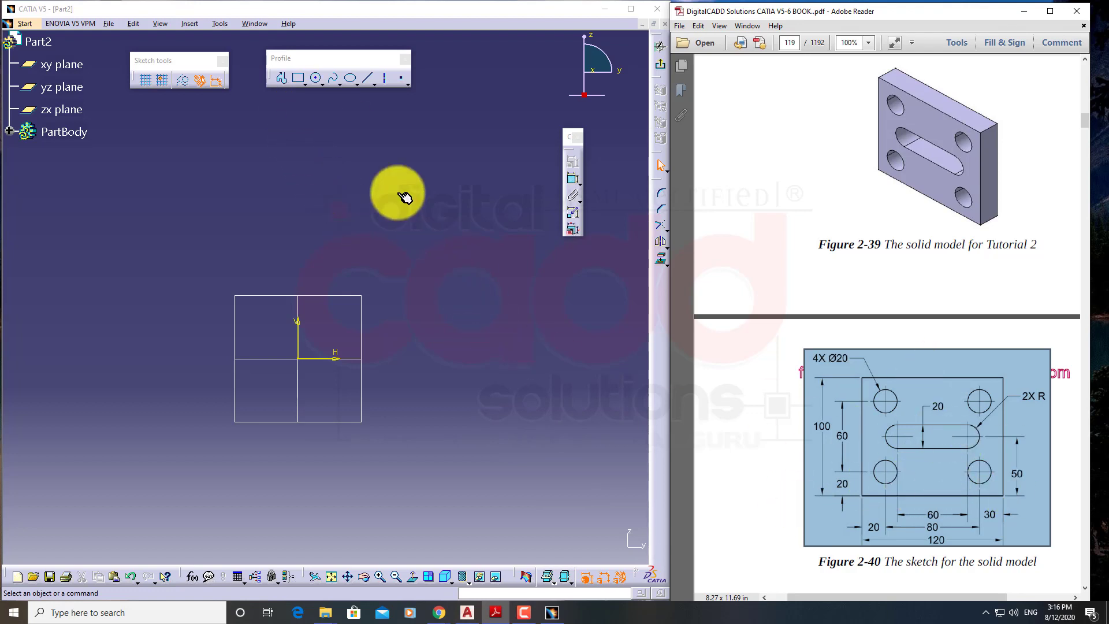
# Step: Sketch a centered rectangle about the sketch origin, about 83 mm high and wider than tall
pyautogui.click(312, 82)
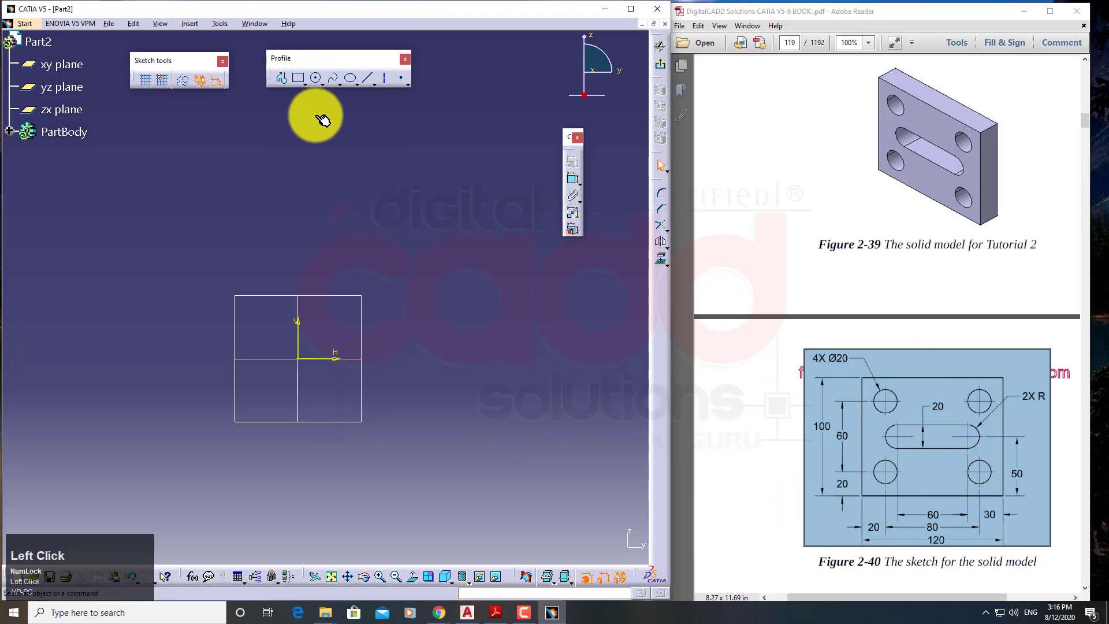
pyautogui.click(305, 84)
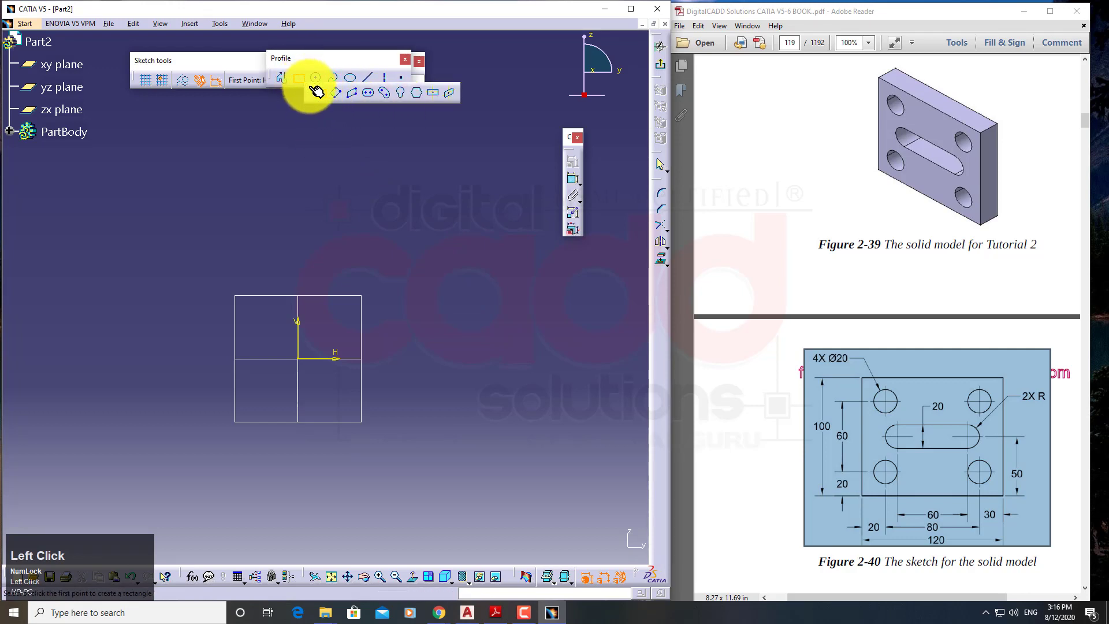
pyautogui.moveTo(312, 89); pyautogui.dragTo(311, 149)
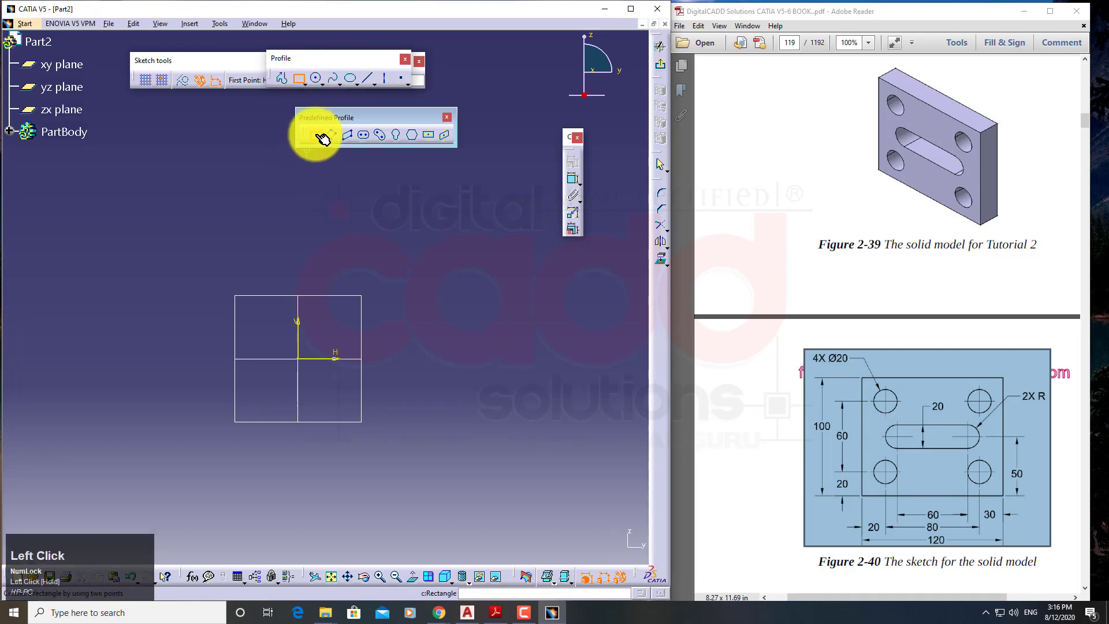
pyautogui.click(319, 136)
pyautogui.click(309, 84)
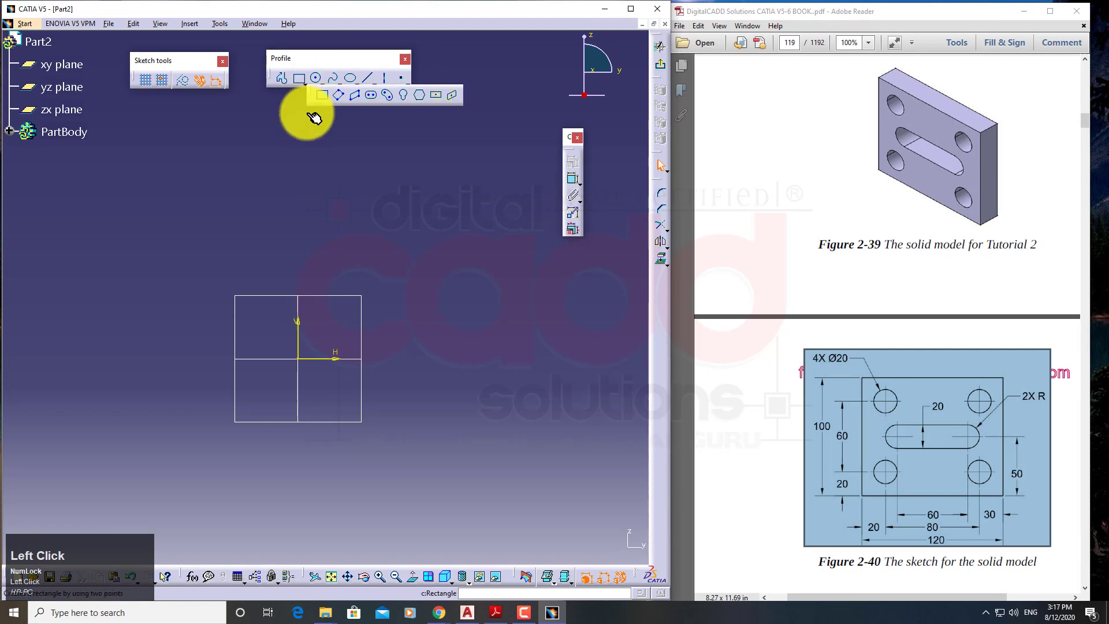
pyautogui.click(442, 96)
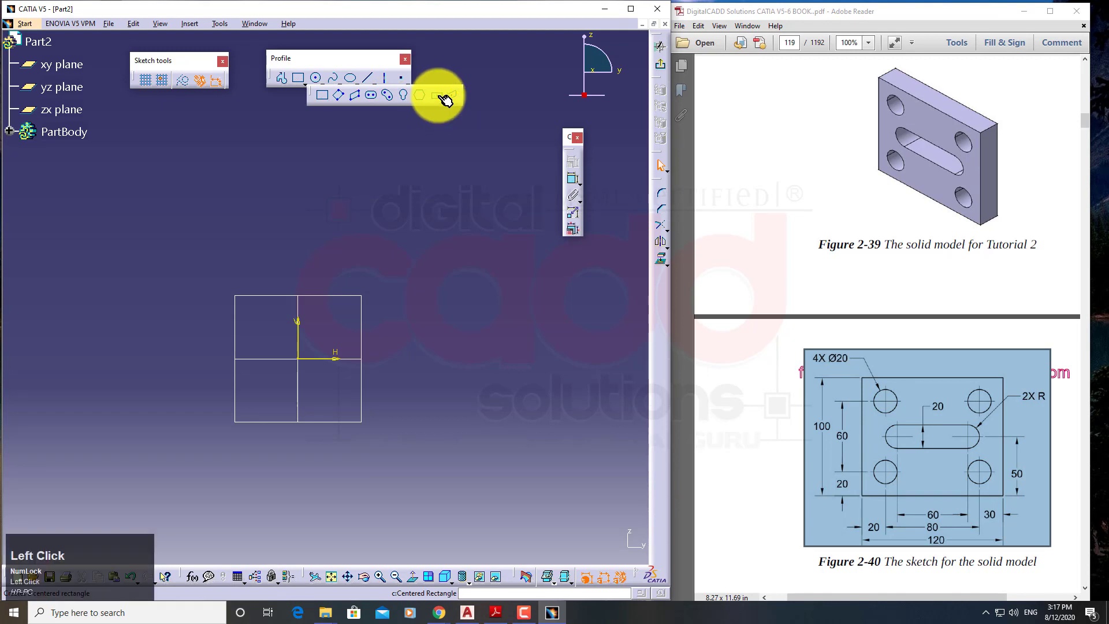
pyautogui.click(305, 363)
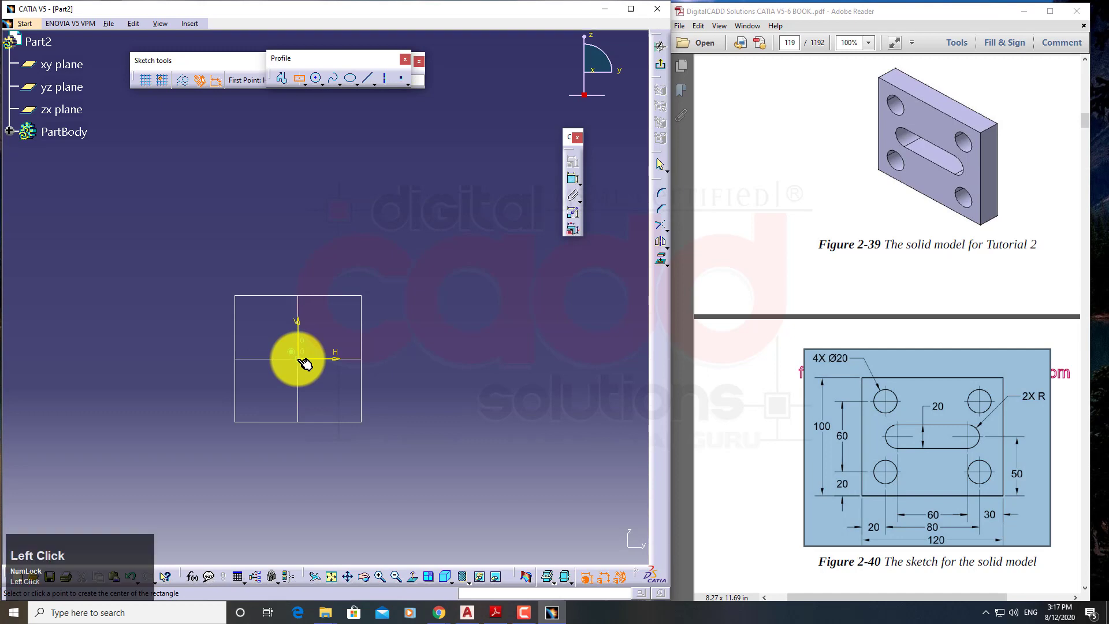
pyautogui.click(447, 453)
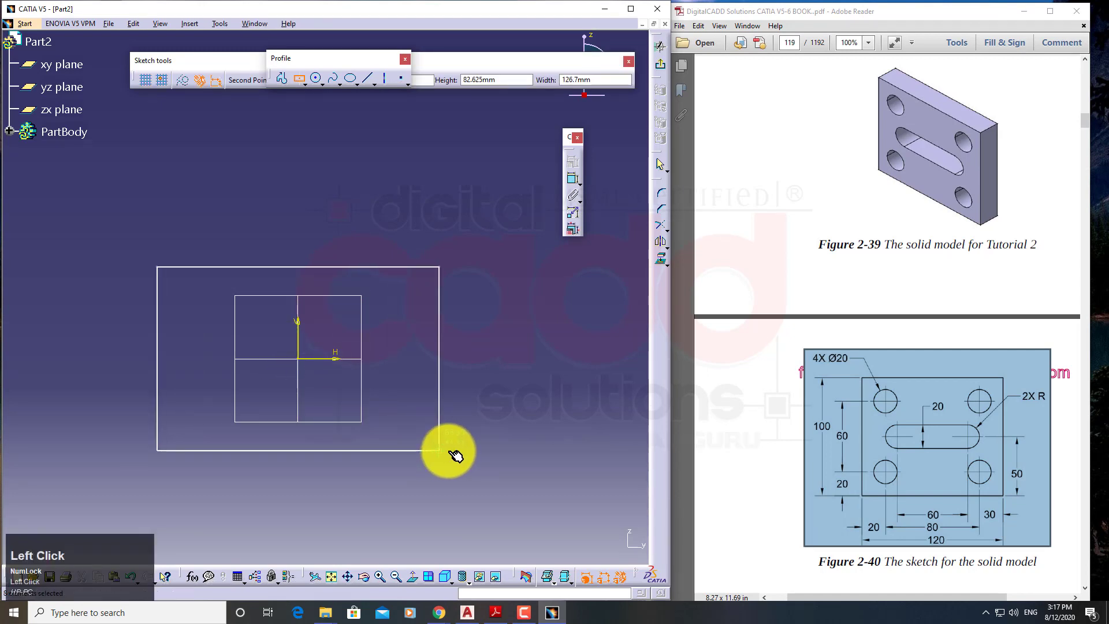
pyautogui.click(529, 372)
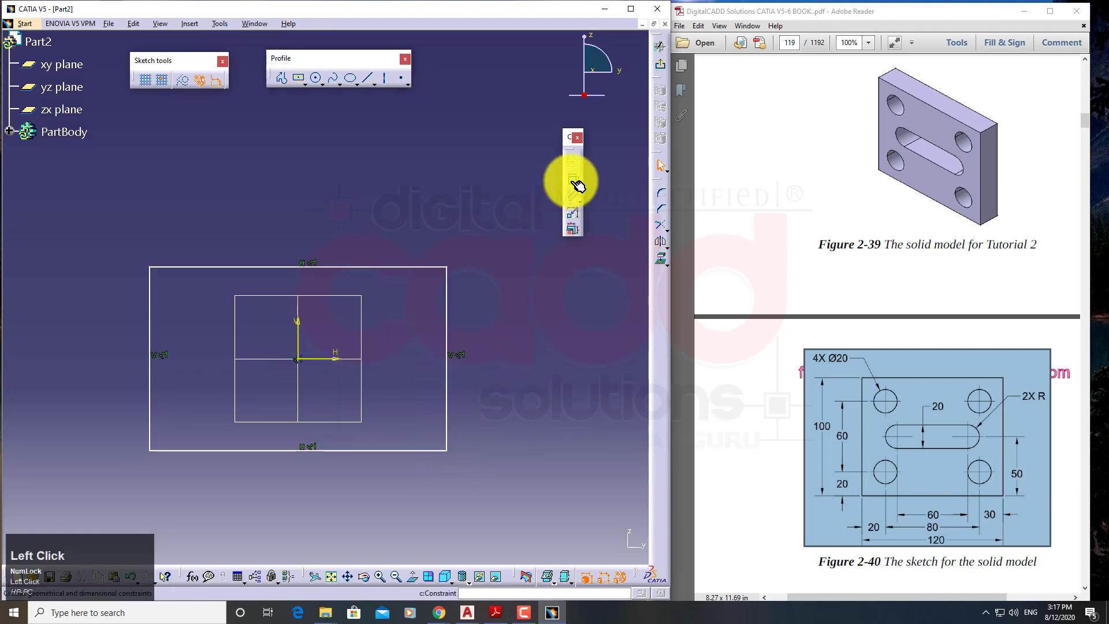
# Step: Dimension the rectangle to a width of 120 mm and a height of 100 mm
pyautogui.click(575, 182)
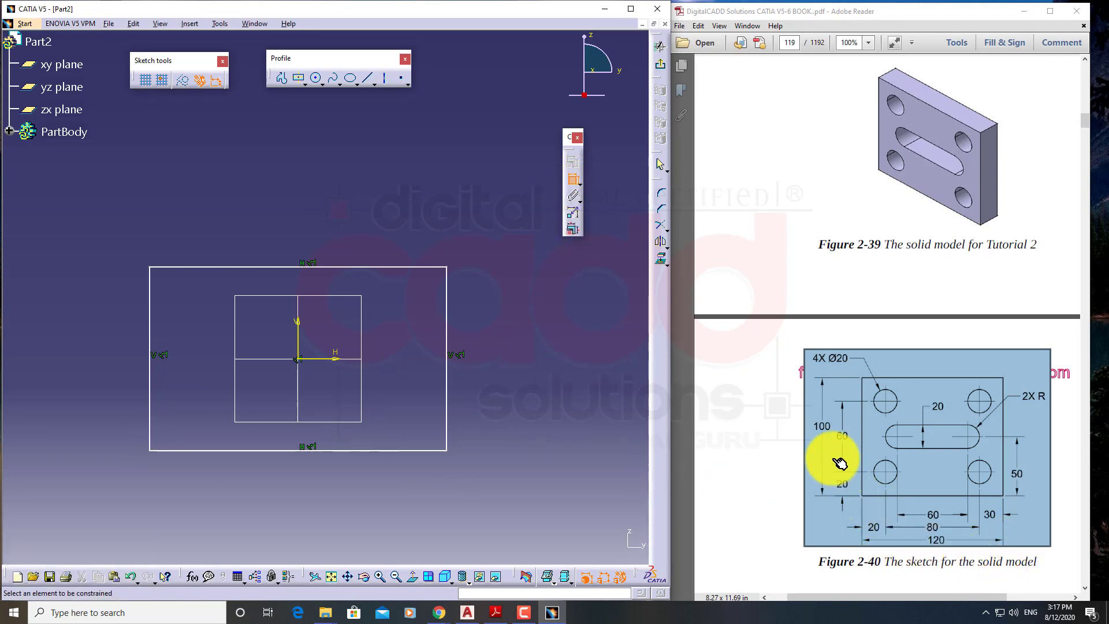
pyautogui.click(367, 455)
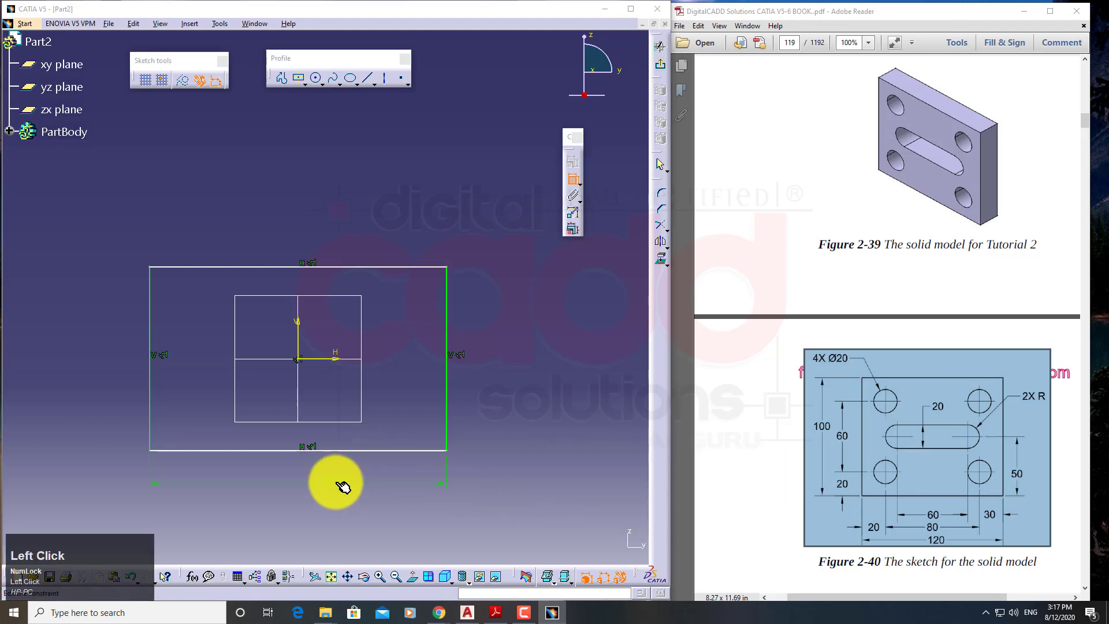
pyautogui.doubleClick(343, 487)
pyautogui.press('Return')
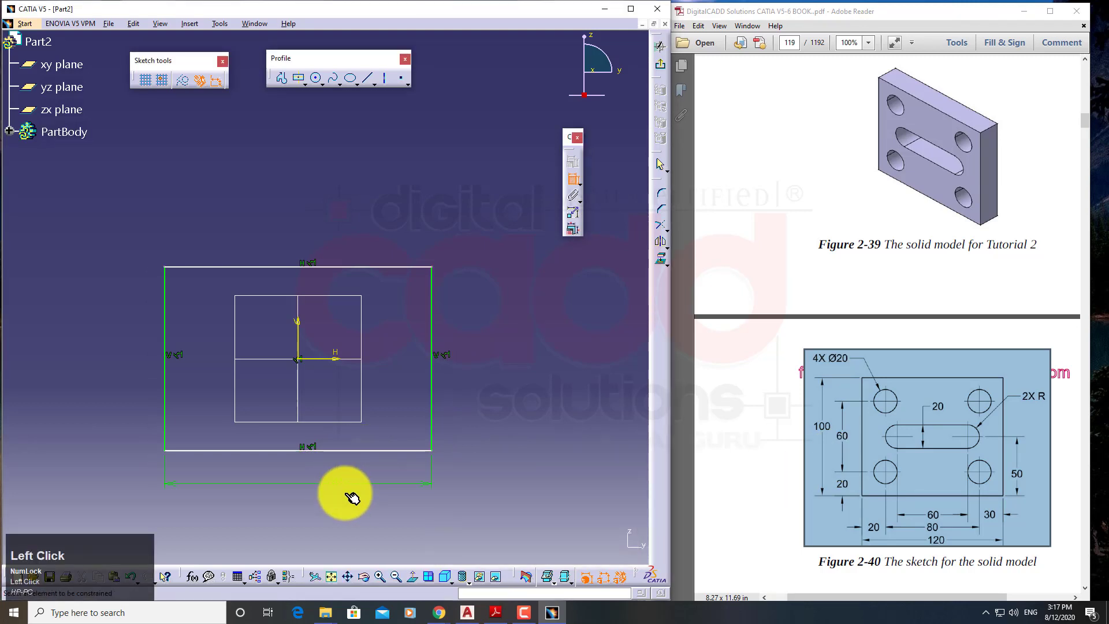
pyautogui.click(433, 383)
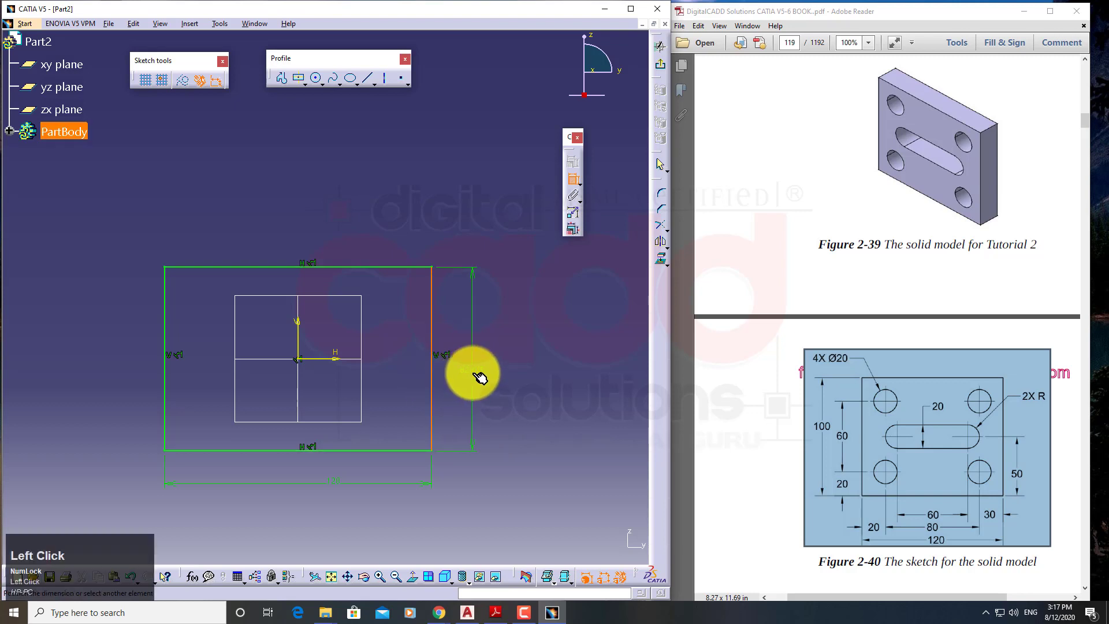
pyautogui.doubleClick(491, 378)
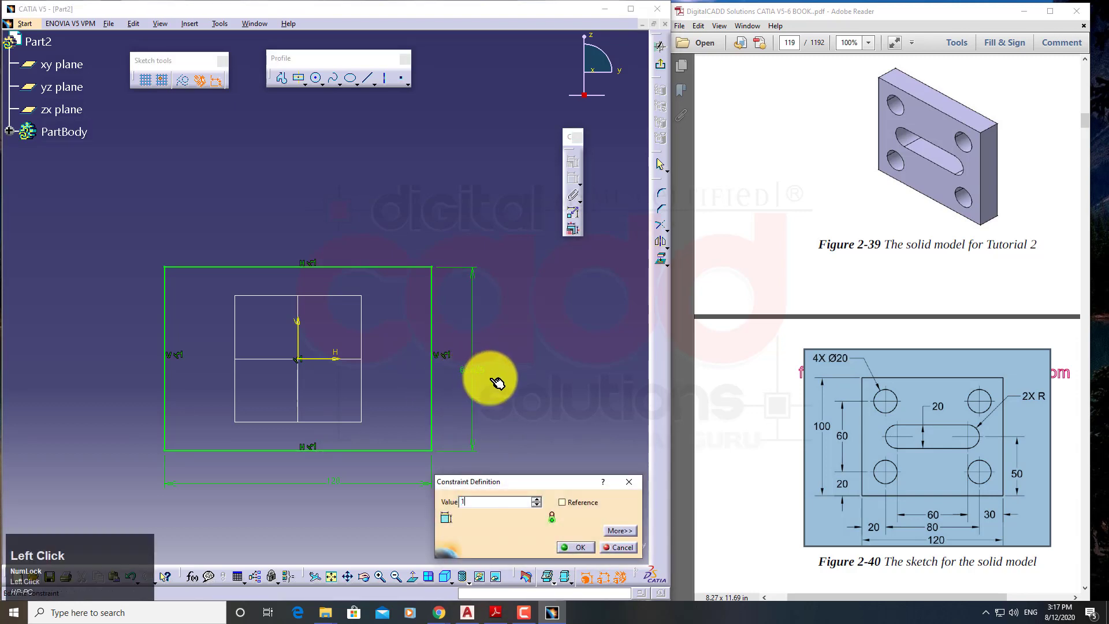
pyautogui.press('Return')
# Step: Try an elongated hole of about 12 mm radius along the rectangle's horizontal centreline, and undo it
pyautogui.moveTo(335, 376); pyautogui.dragTo(381, 370, button='middle')
pyautogui.moveTo(379, 435); pyautogui.dragTo(376, 379, button='middle')
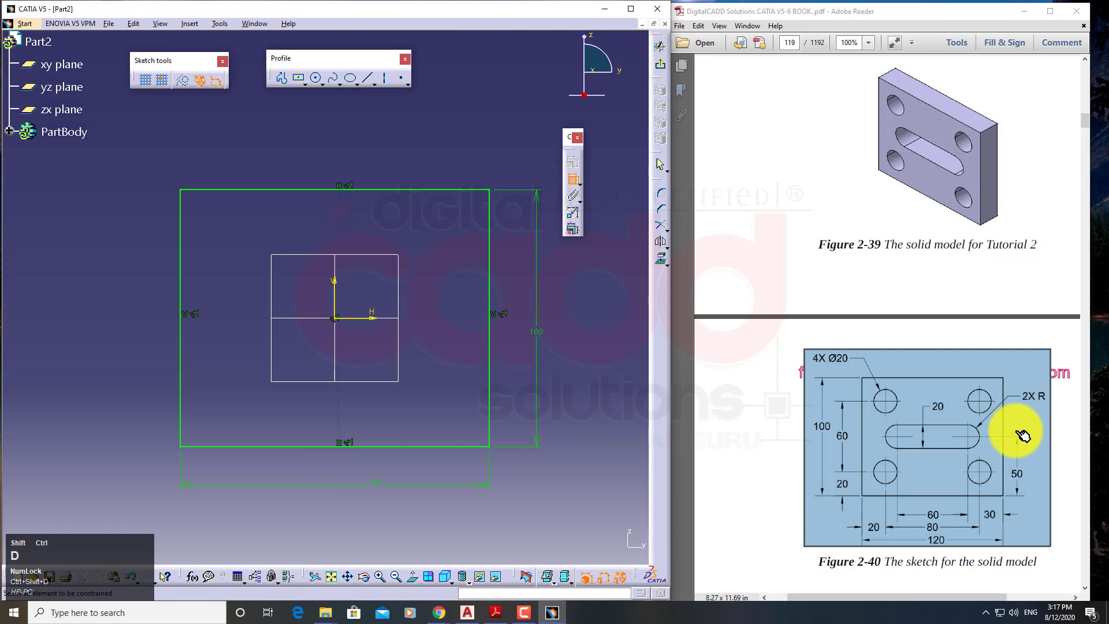
pyautogui.keyDown('ctrl'); pyautogui.keyDown('shift'); pyautogui.moveTo(991, 418); pyautogui.dragTo(875, 449); pyautogui.keyUp('shift'); pyautogui.keyUp('ctrl')
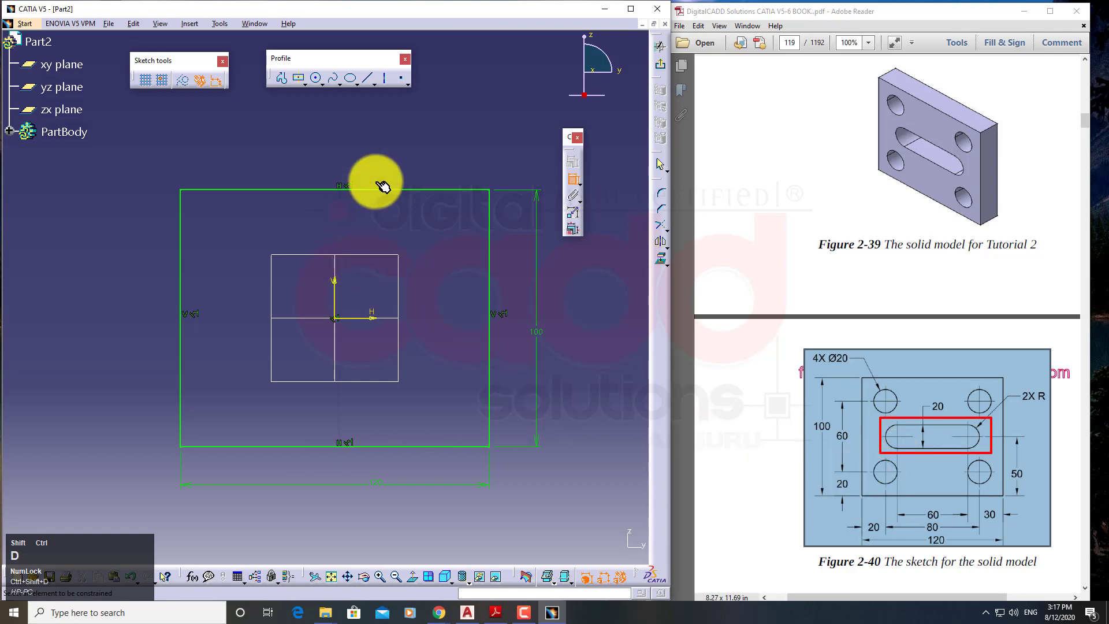
pyautogui.click(313, 86)
pyautogui.click(306, 85)
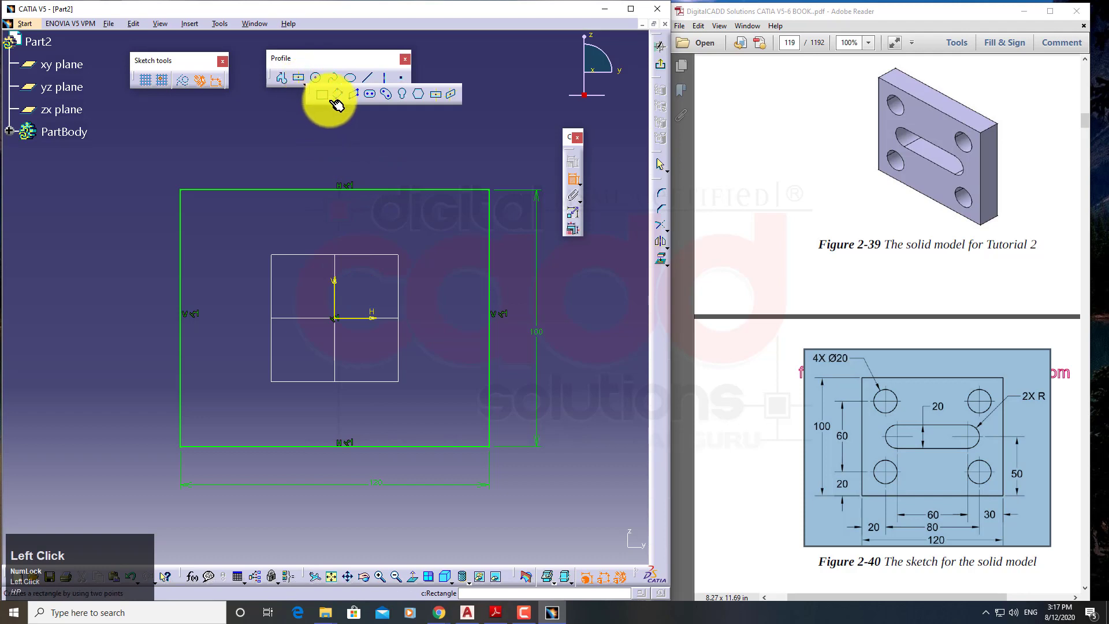
pyautogui.click(379, 93)
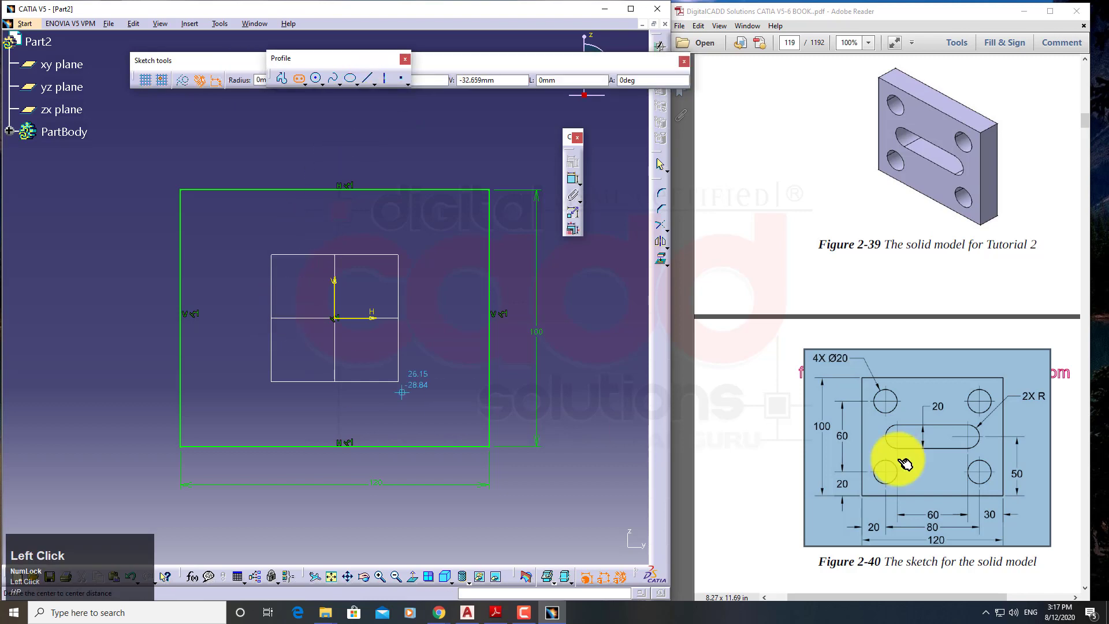
pyautogui.click(242, 318)
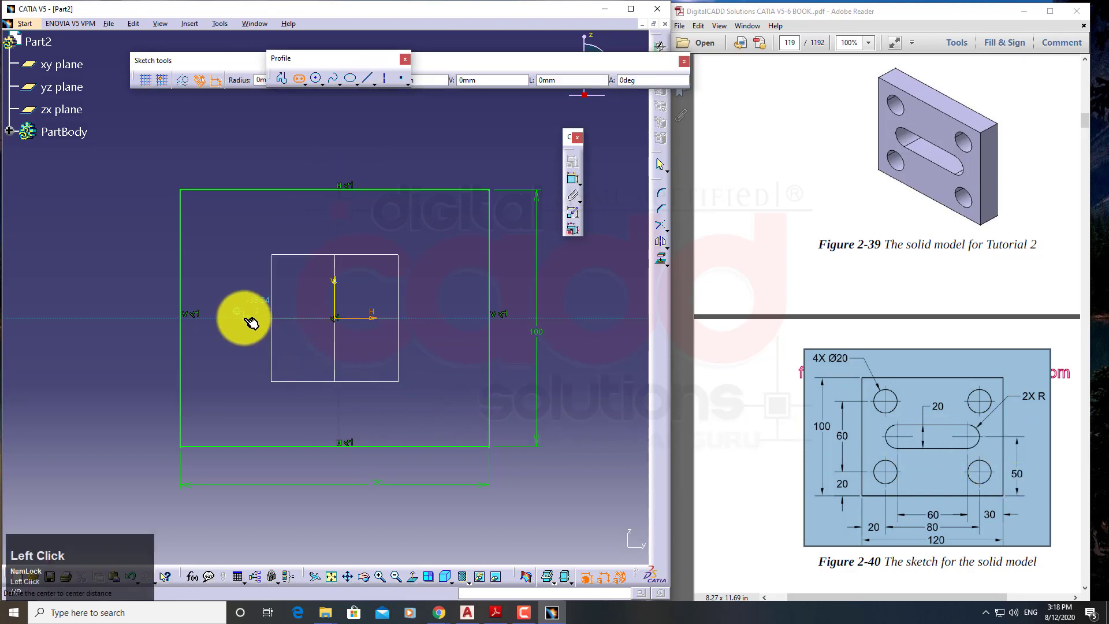
pyautogui.click(425, 318)
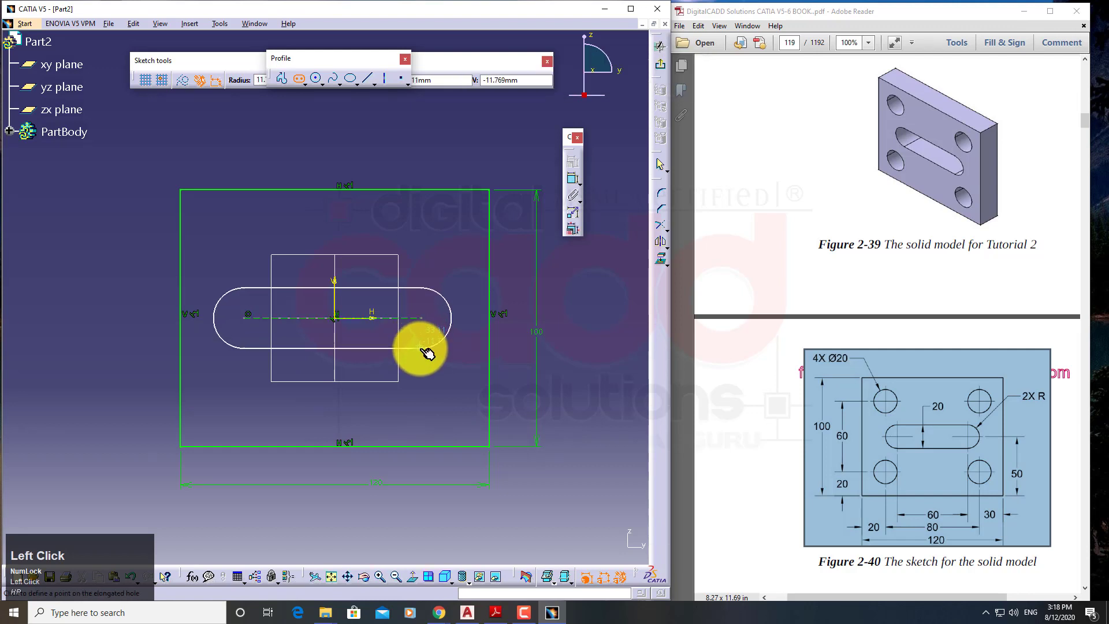
pyautogui.click(425, 351)
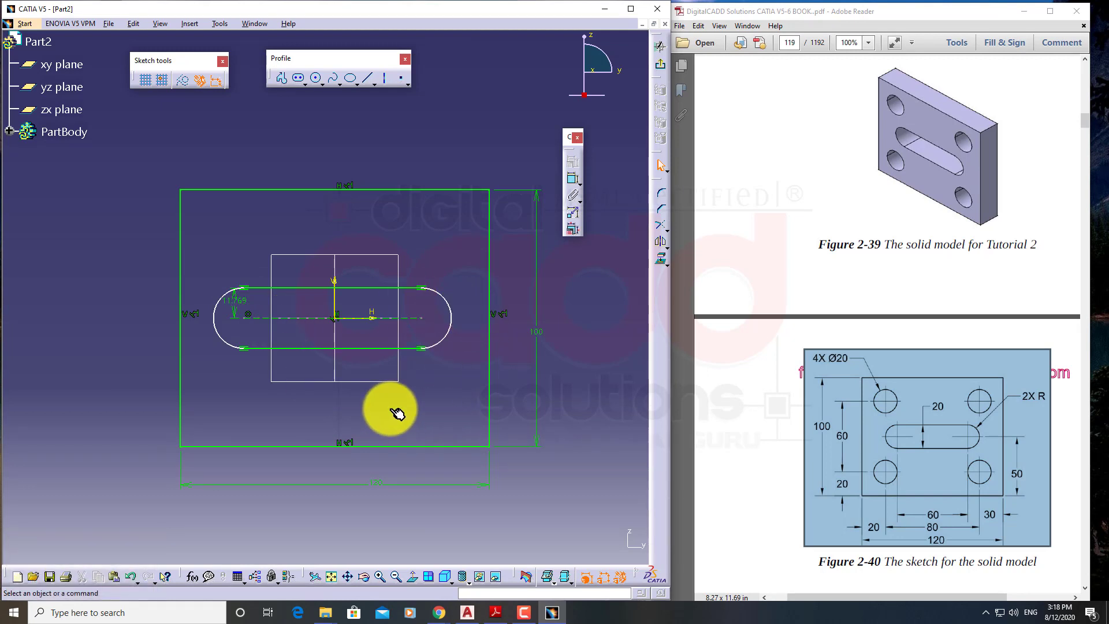
pyautogui.press('ctrl')
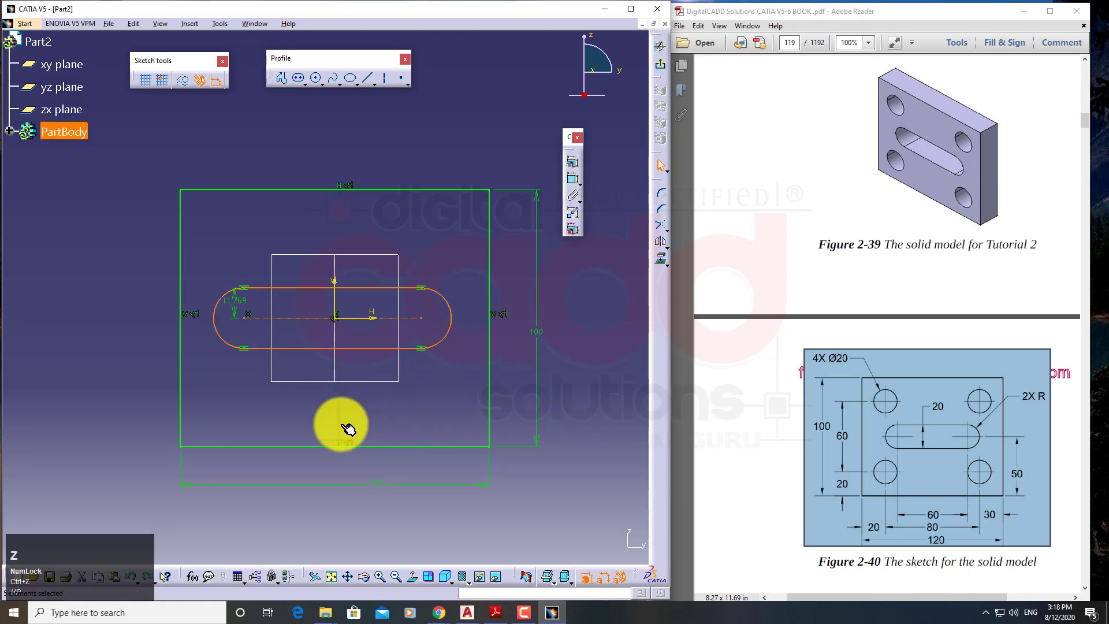
pyautogui.hotkey('ctrl', 'z')
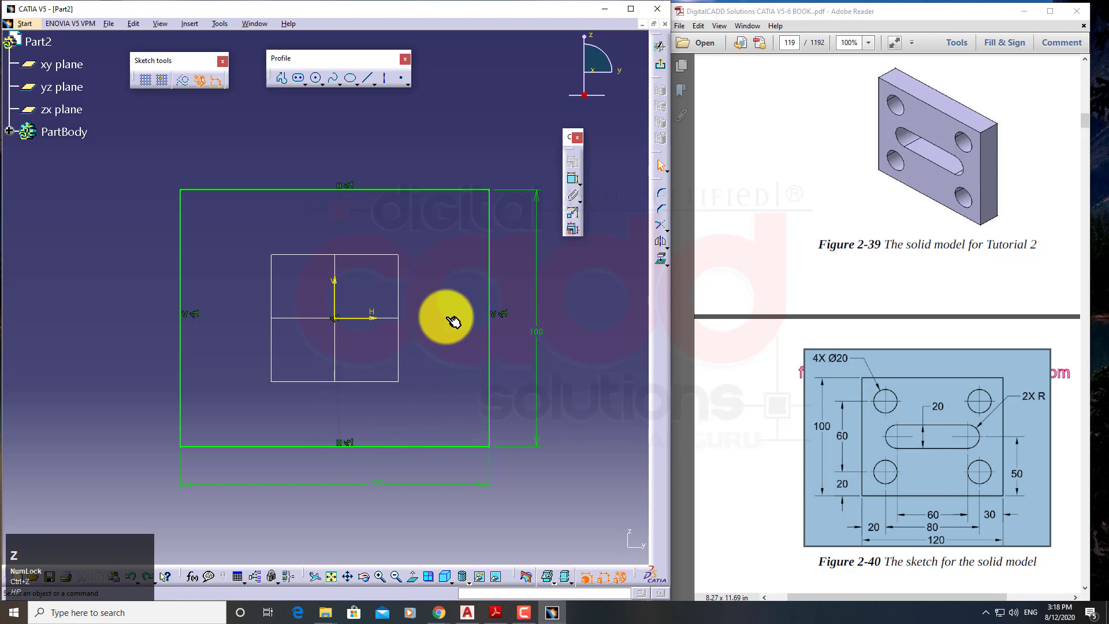
# Step: Sketch a horizontal elongated hole on the H axis inside the rectangle, about 70 mm between centres with about 11 mm radius
pyautogui.click(306, 84)
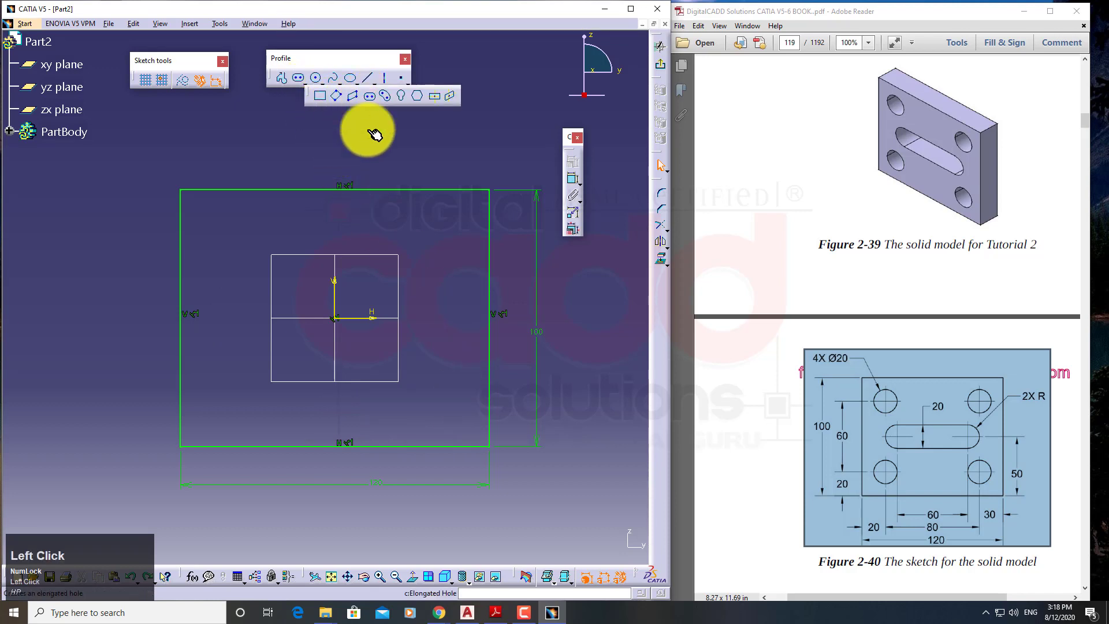
pyautogui.click(243, 318)
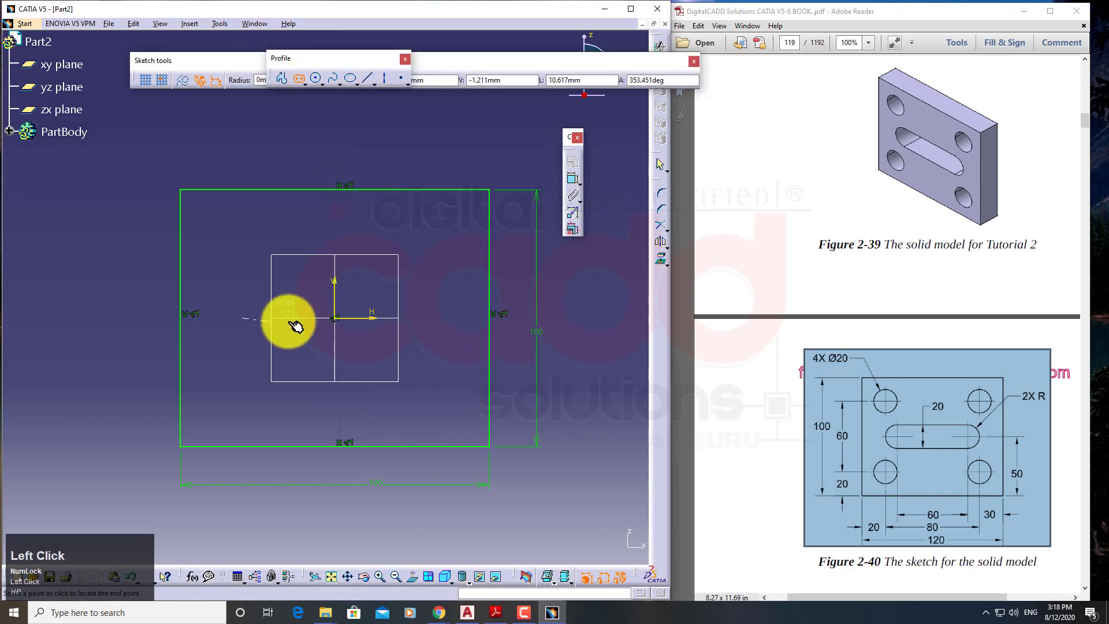
pyautogui.click(431, 320)
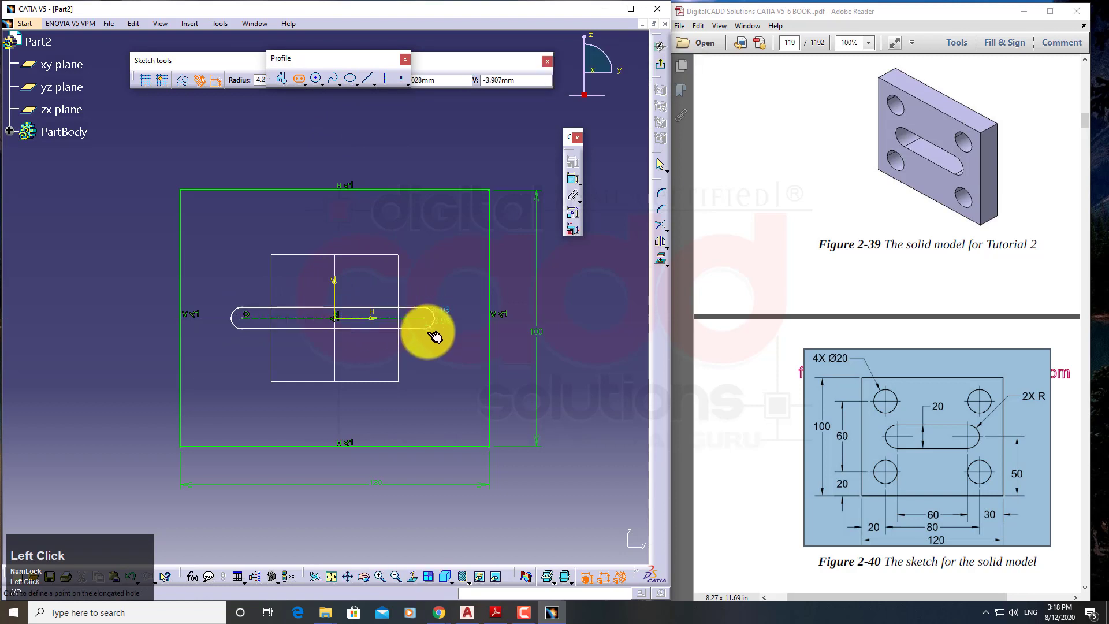
pyautogui.click(431, 350)
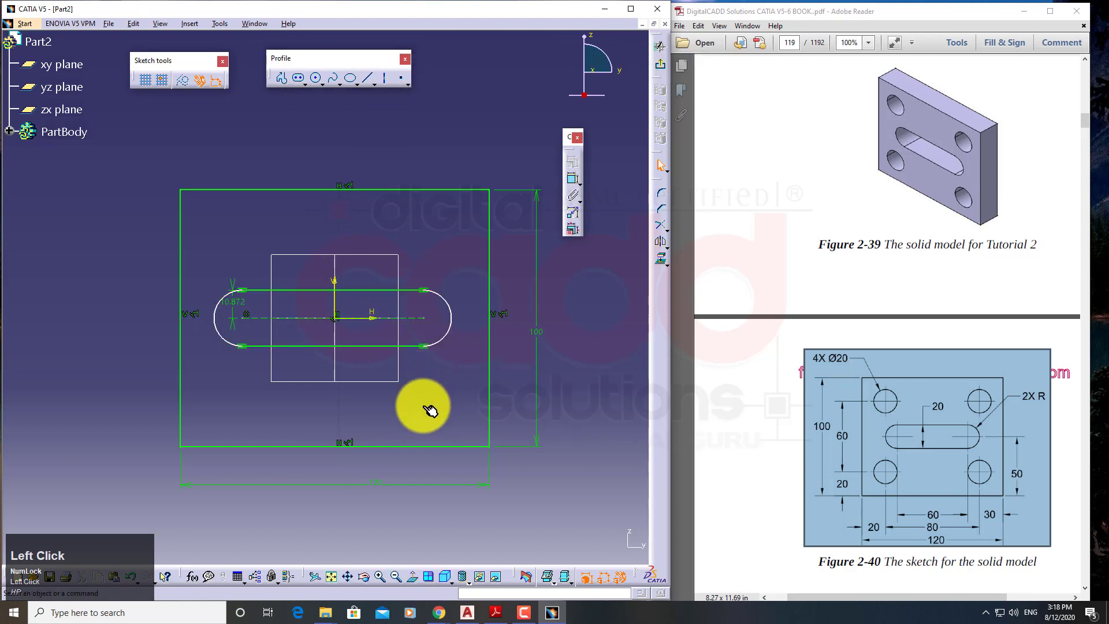
# Step: Set the elongated hole's radius to 10 mm
pyautogui.moveTo(434, 387); pyautogui.dragTo(367, 379, button='middle')
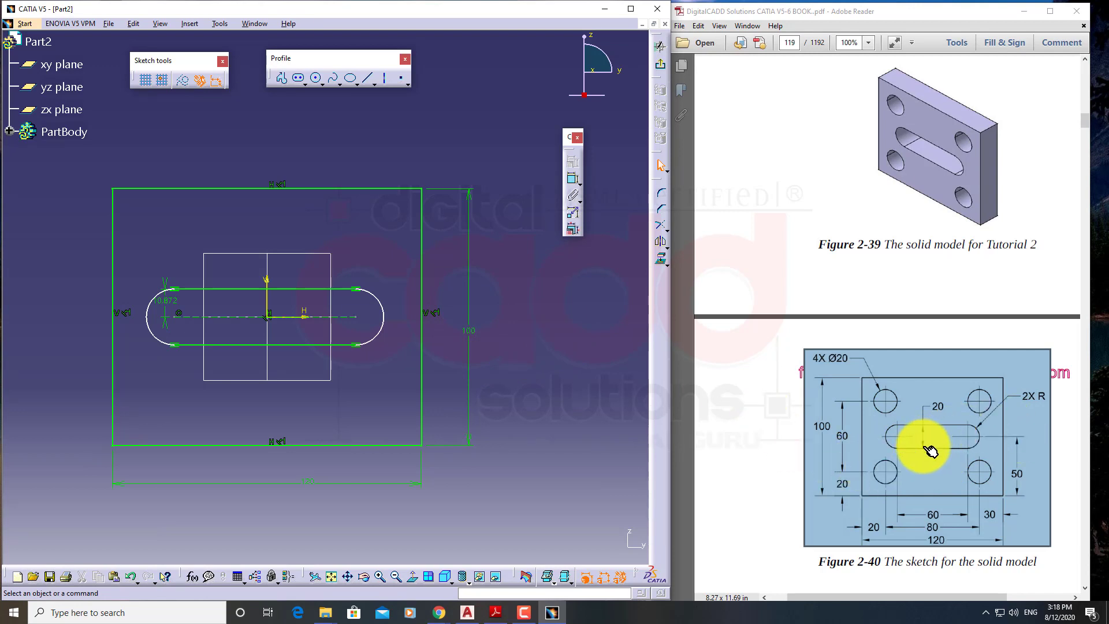
pyautogui.click(172, 302)
pyautogui.doubleClick(175, 300)
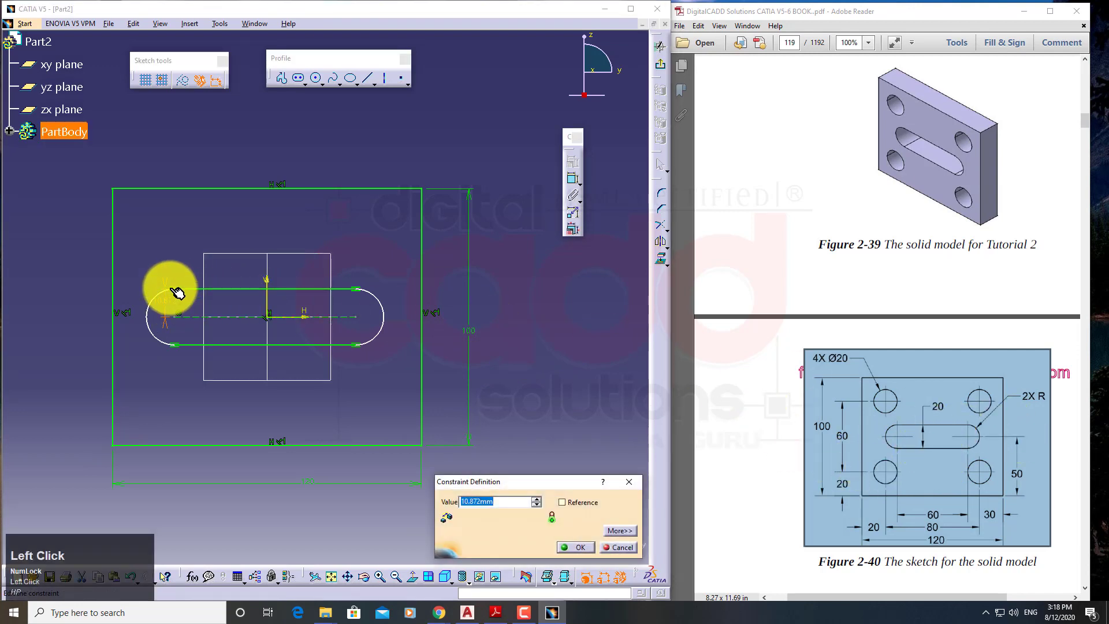
pyautogui.write('10')
pyautogui.press('Return')
pyautogui.click(190, 271)
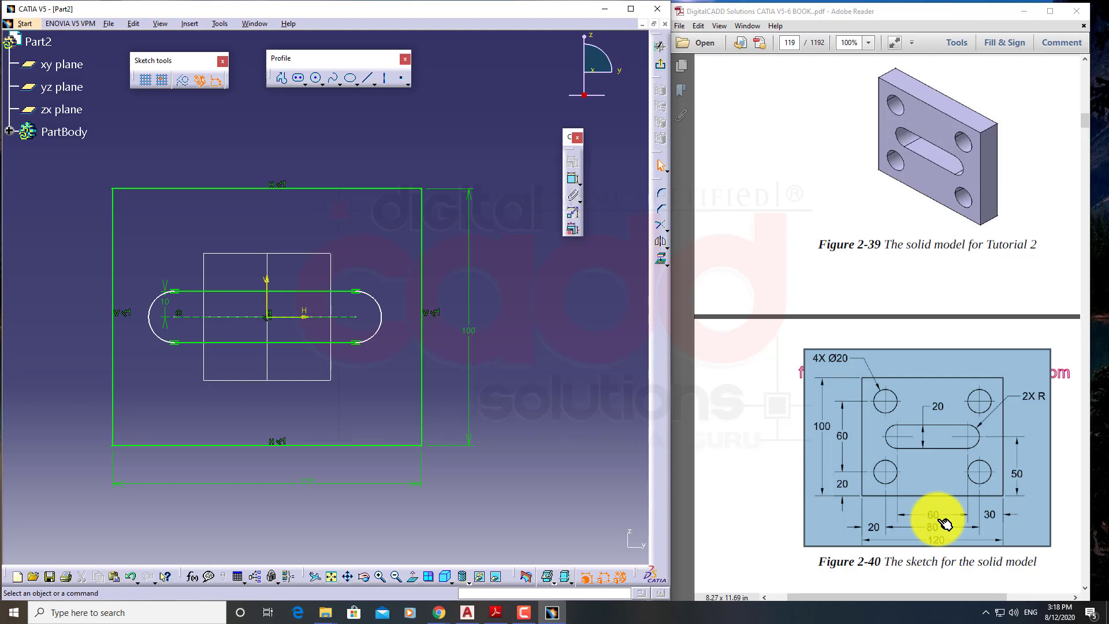
# Step: Dimension the slot's centre-to-centre distance to 60 mm
pyautogui.click(577, 184)
pyautogui.click(328, 317)
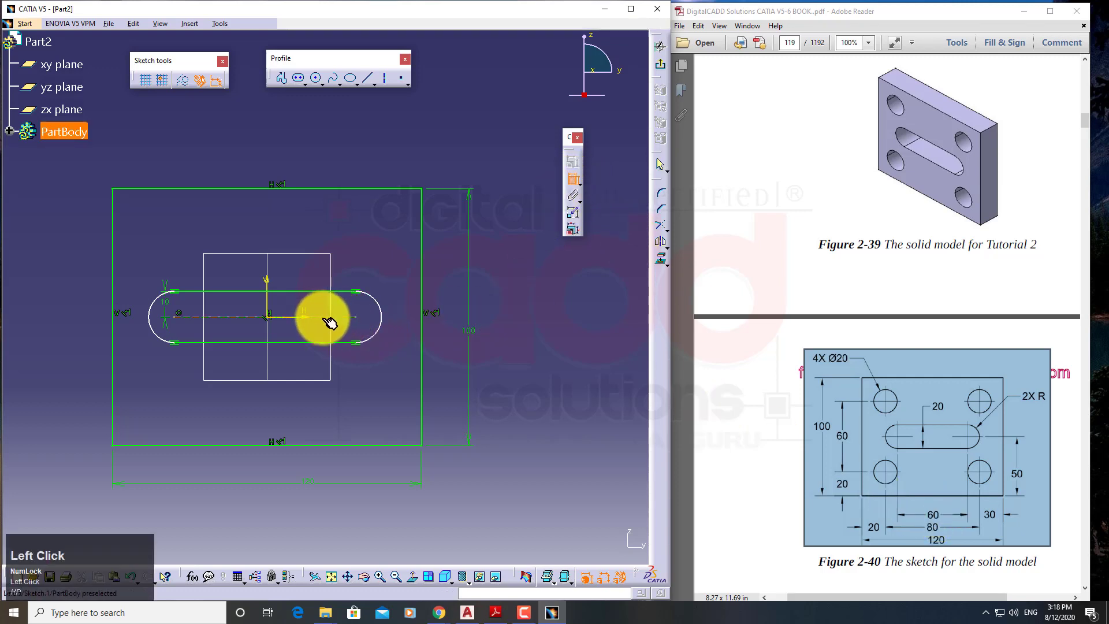
pyautogui.doubleClick(272, 467)
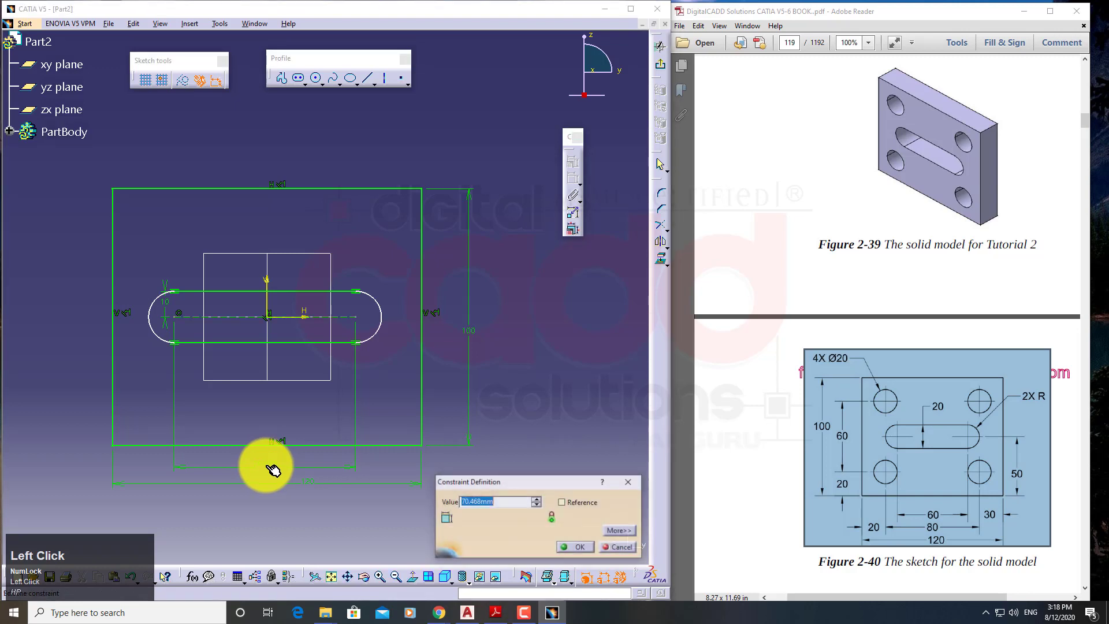
pyautogui.press('Return')
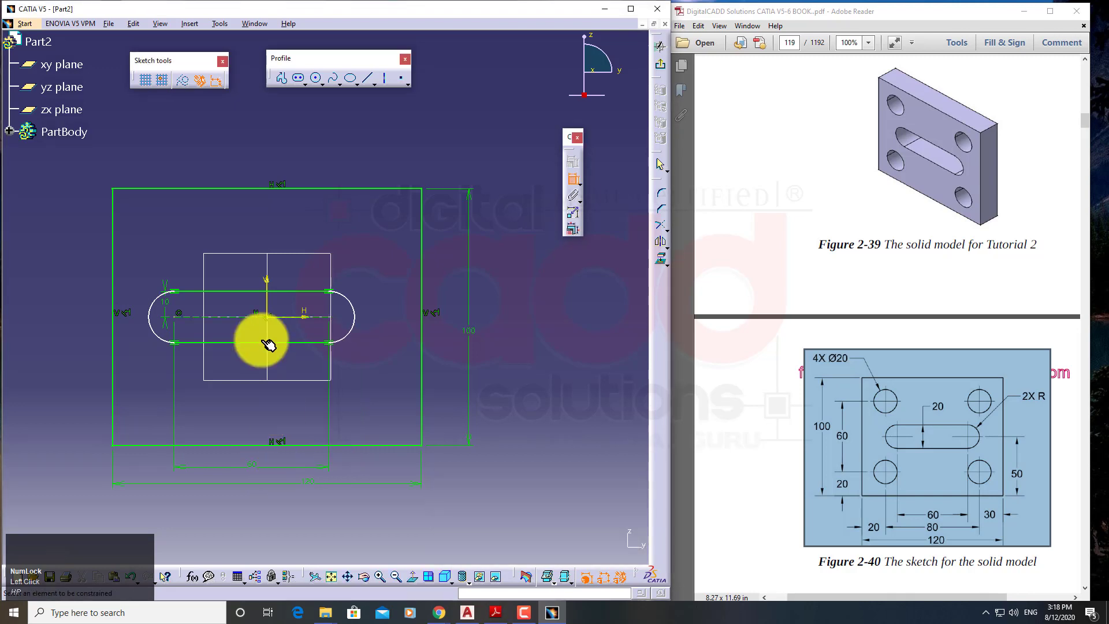
# Step: Constrain the slot's right arc centre to 30 mm from the rectangle's right edge, and end the constraint command
pyautogui.moveTo(357, 428)
pyautogui.mouseDown(button='middle')
pyautogui.moveTo(379, 408)
pyautogui.moveTo(376, 450)
pyautogui.moveTo(416, 450)
pyautogui.moveTo(404, 334)
pyautogui.mouseUp(button='middle')
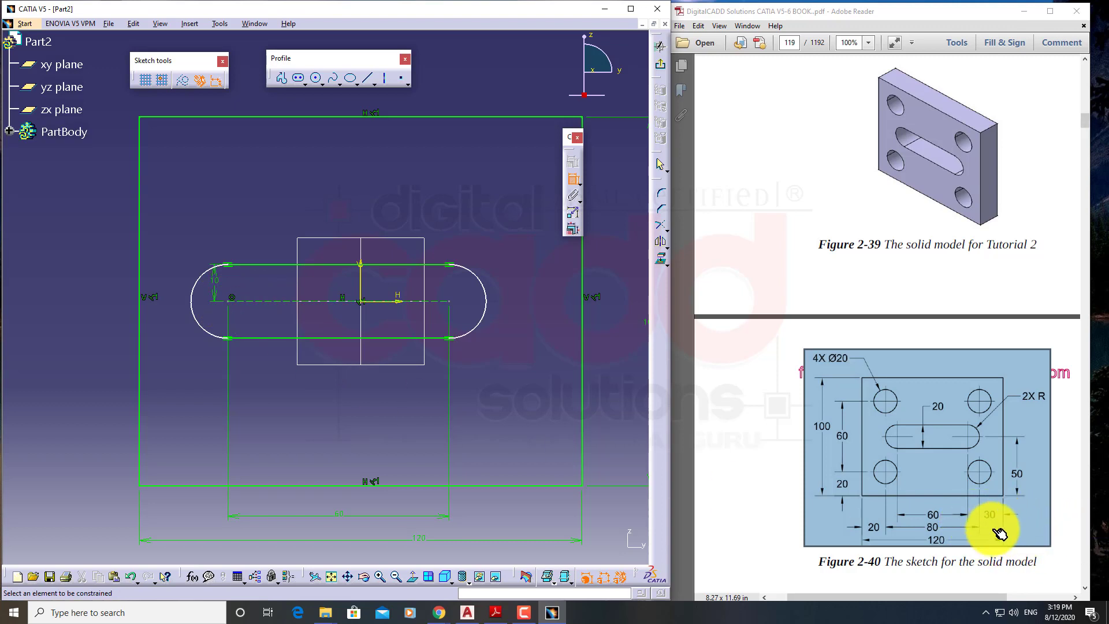
pyautogui.click(456, 306)
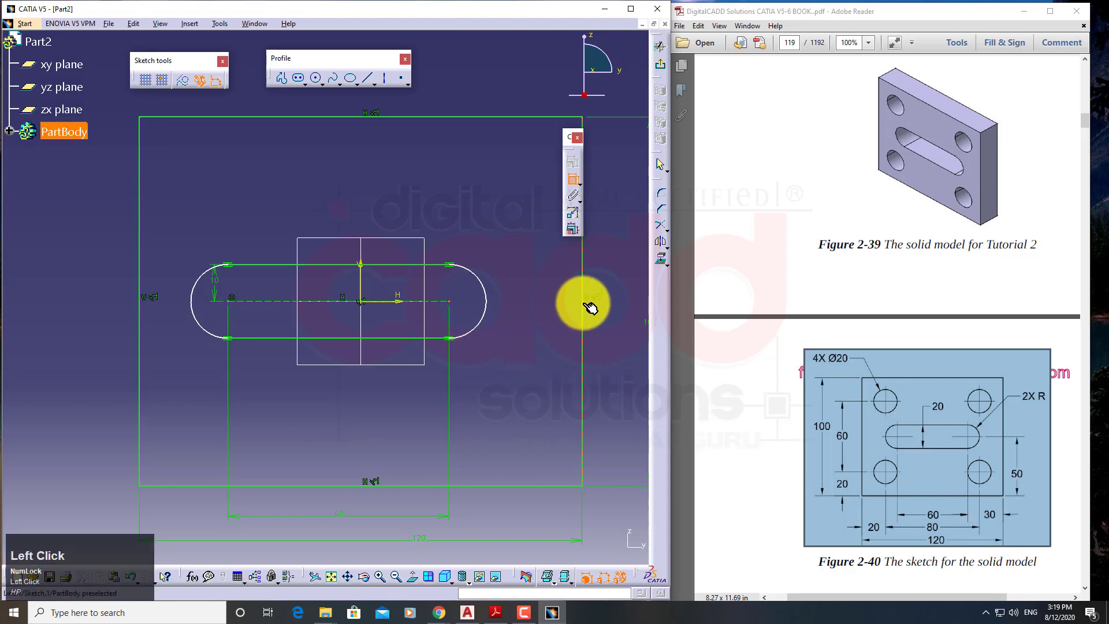
pyautogui.click(516, 509)
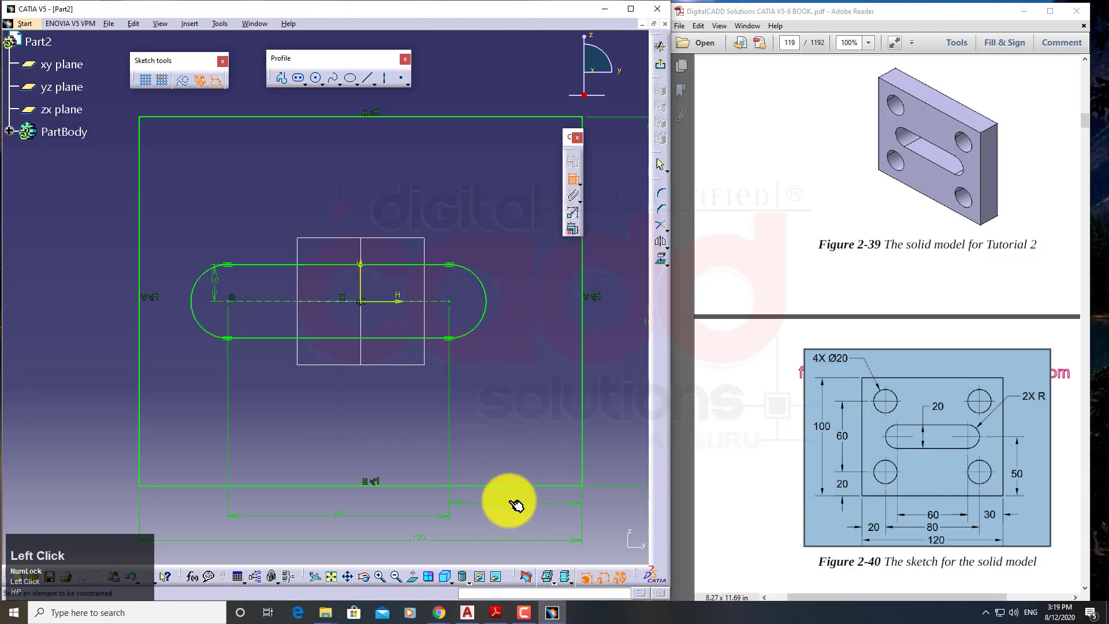
pyautogui.doubleClick(516, 506)
pyautogui.write('30')
pyautogui.press('Return')
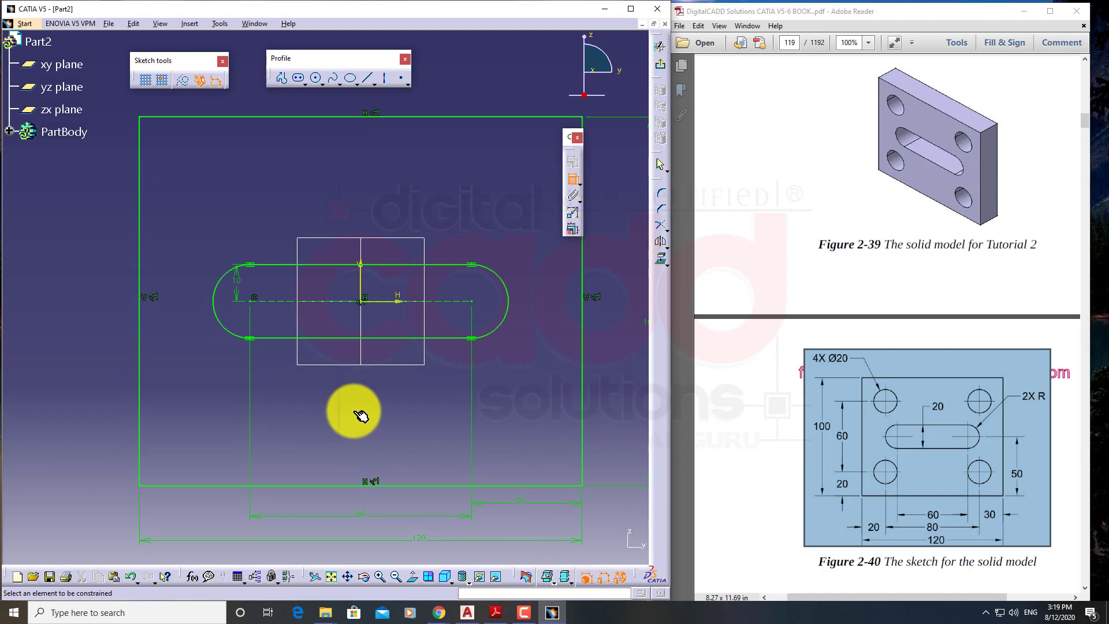
pyautogui.moveTo(381, 391)
pyautogui.mouseDown(button='middle')
pyautogui.moveTo(358, 300)
pyautogui.moveTo(358, 338)
pyautogui.mouseUp(button='middle')
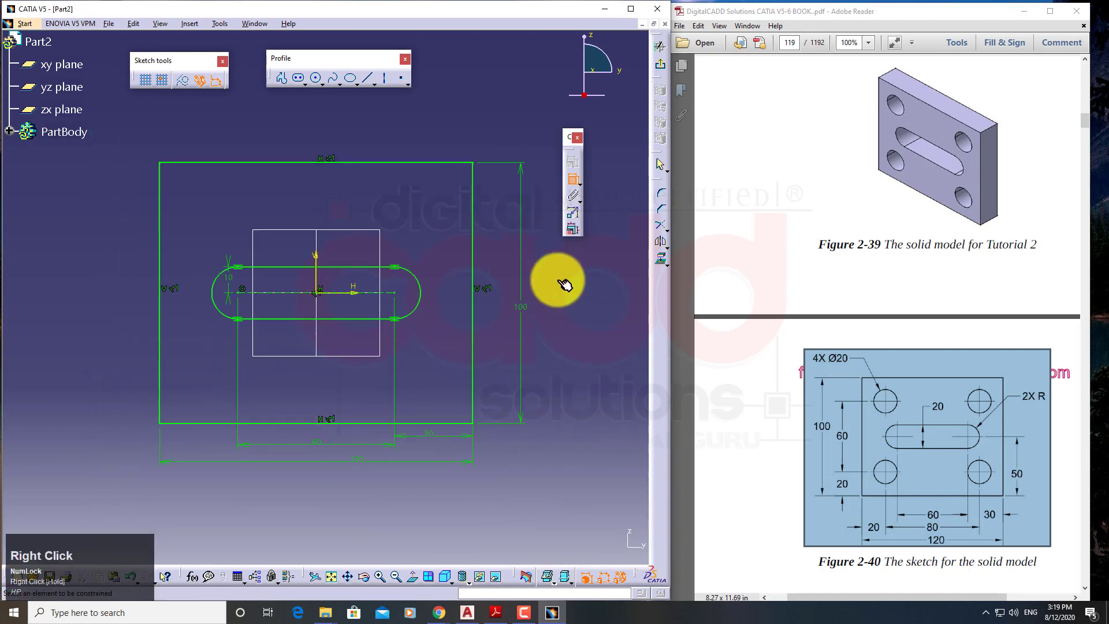
pyautogui.click(661, 165)
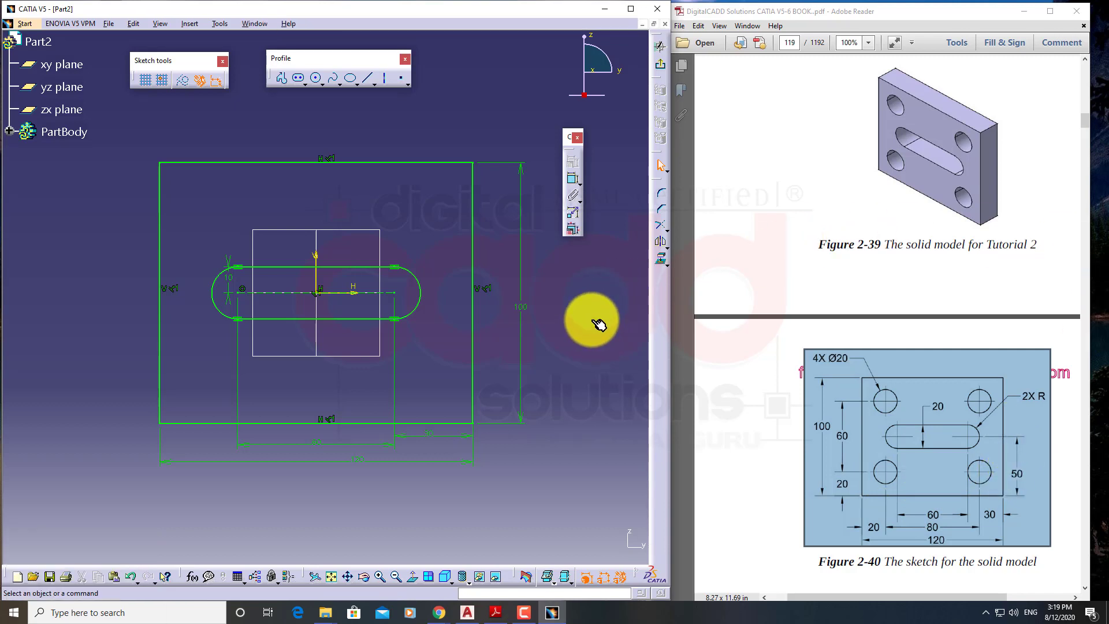
pyautogui.click(593, 327)
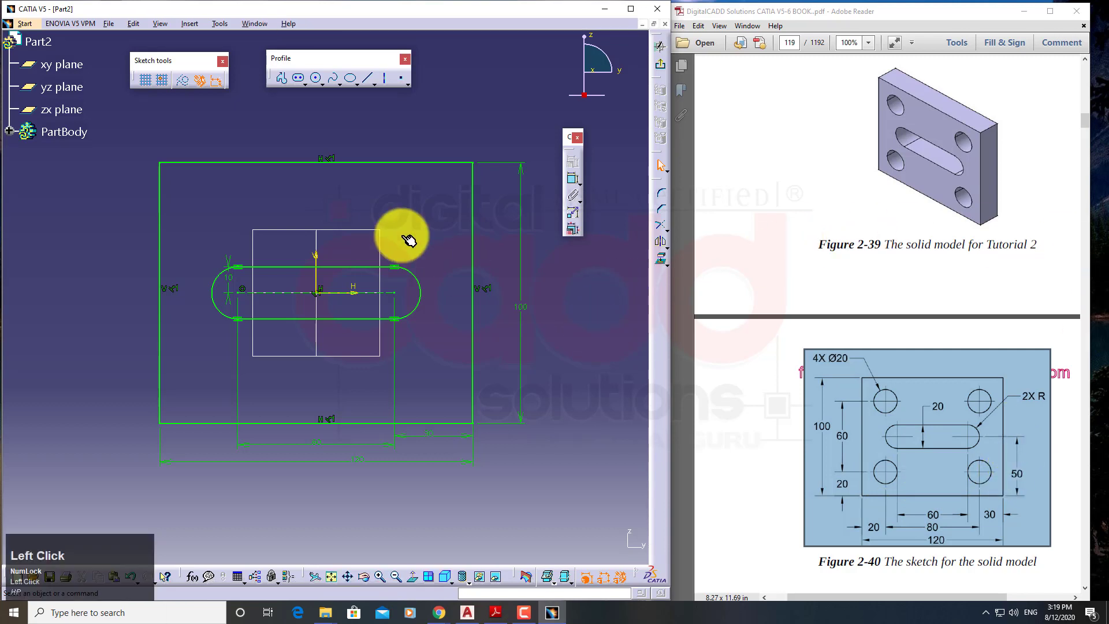
# Step: Sketch a circle inside the rectangle's lower-left corner and reposition it slightly up and to the right
pyautogui.click(318, 80)
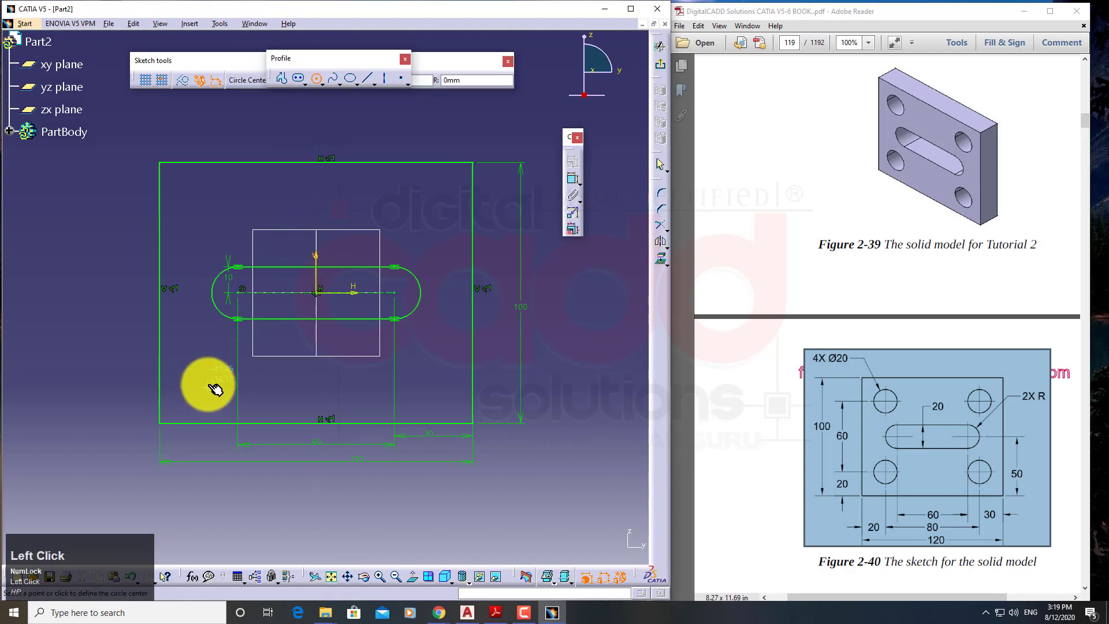
pyautogui.click(217, 402)
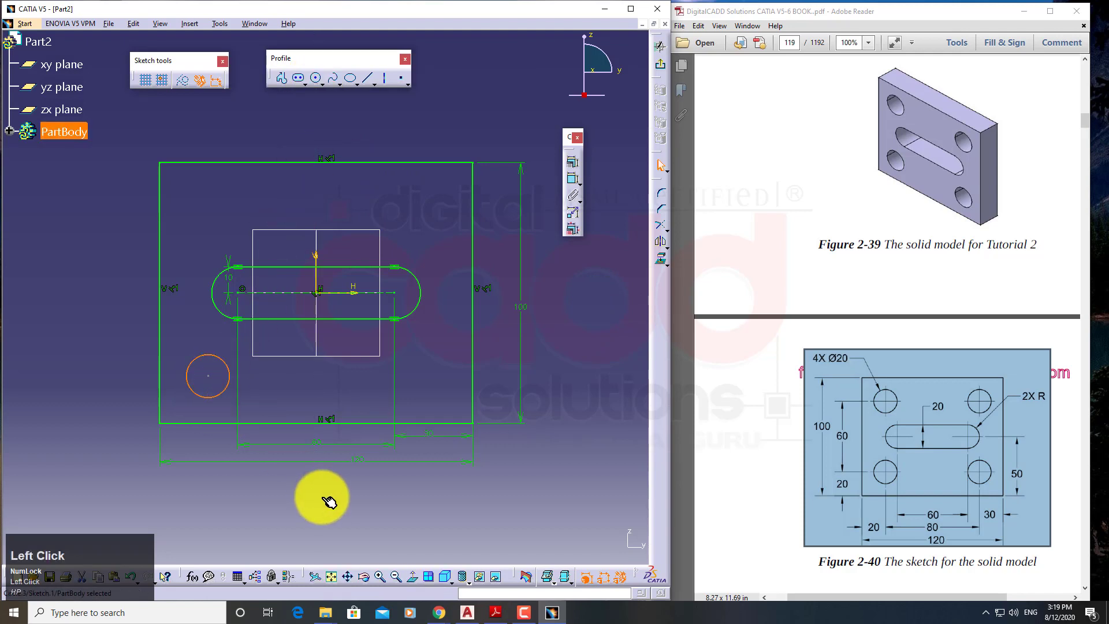
pyautogui.moveTo(317, 492)
pyautogui.mouseDown(button='middle')
pyautogui.moveTo(376, 485)
pyautogui.moveTo(375, 469)
pyautogui.mouseUp(button='middle')
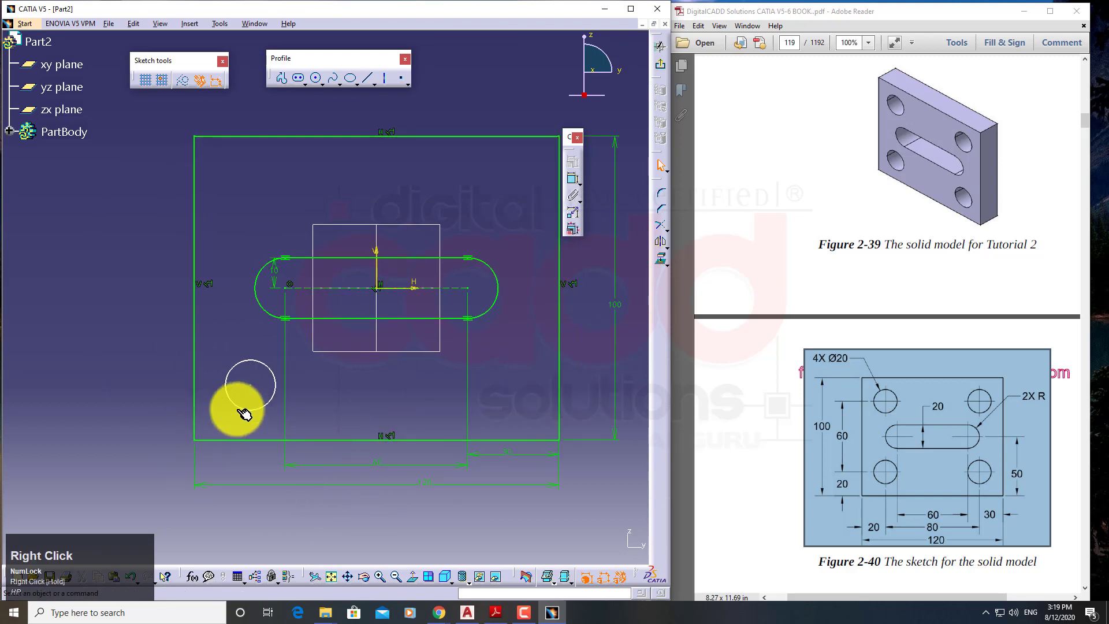
pyautogui.click(251, 384)
pyautogui.moveTo(274, 402)
pyautogui.mouseDown()
pyautogui.moveTo(430, 444)
pyautogui.moveTo(146, 362)
pyautogui.moveTo(267, 379)
pyautogui.mouseUp()
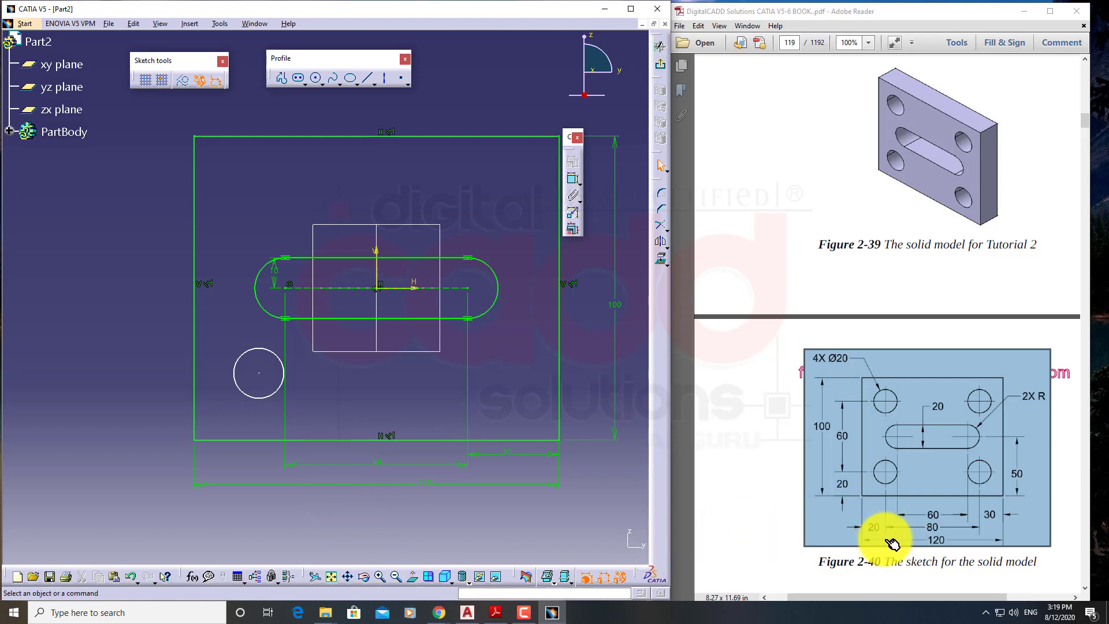
# Step: Constrain the circle's centre to 20 mm from the rectangle's left edge
pyautogui.click(575, 191)
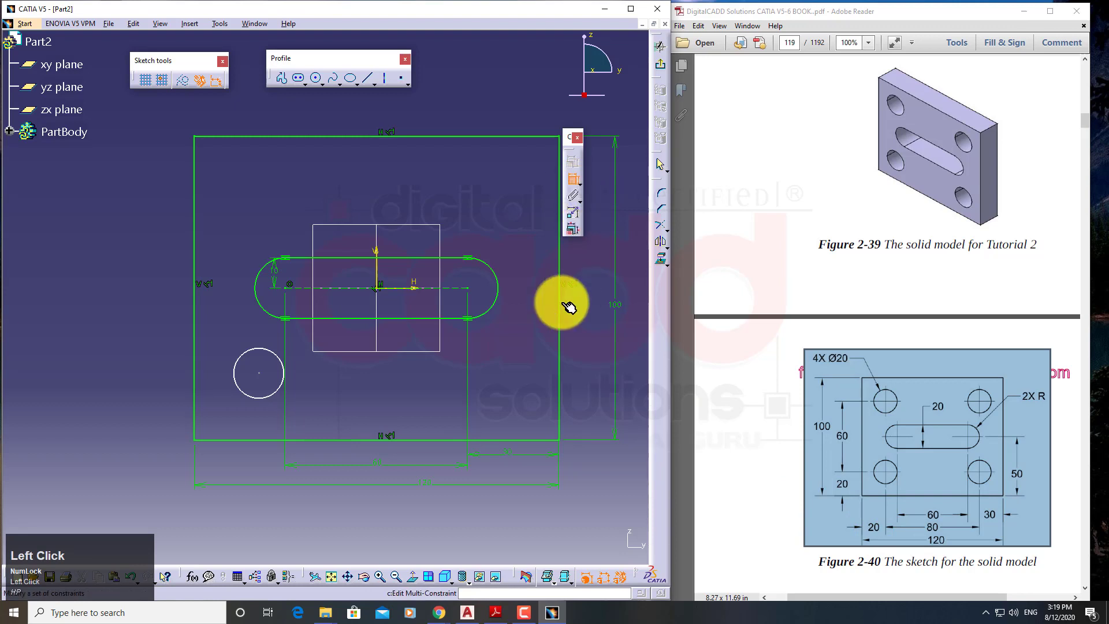
pyautogui.click(194, 354)
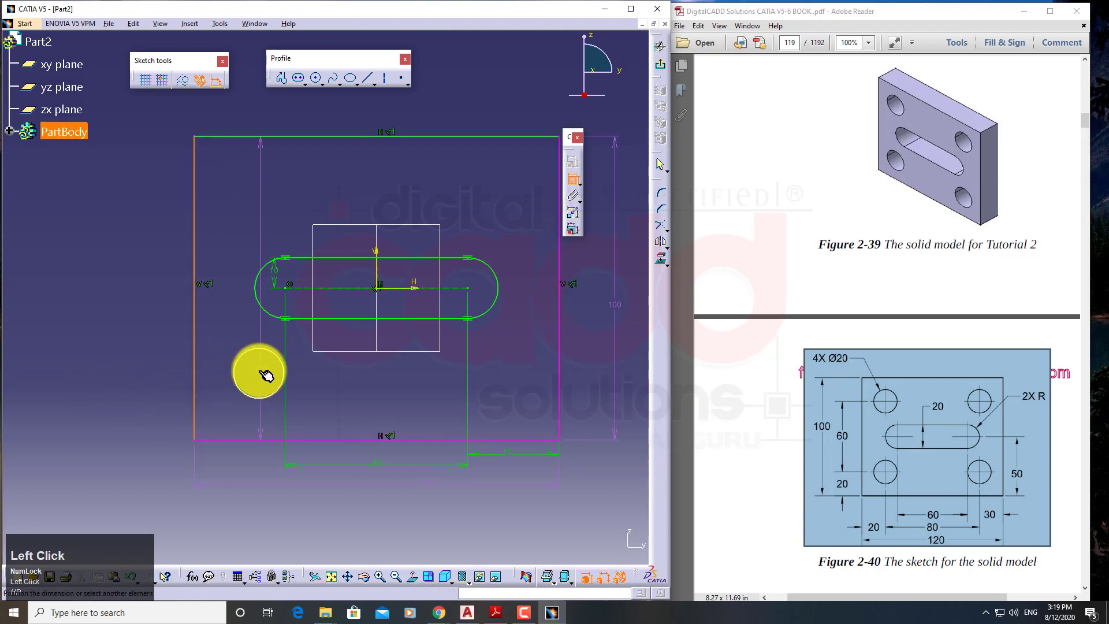
pyautogui.click(266, 374)
pyautogui.click(245, 453)
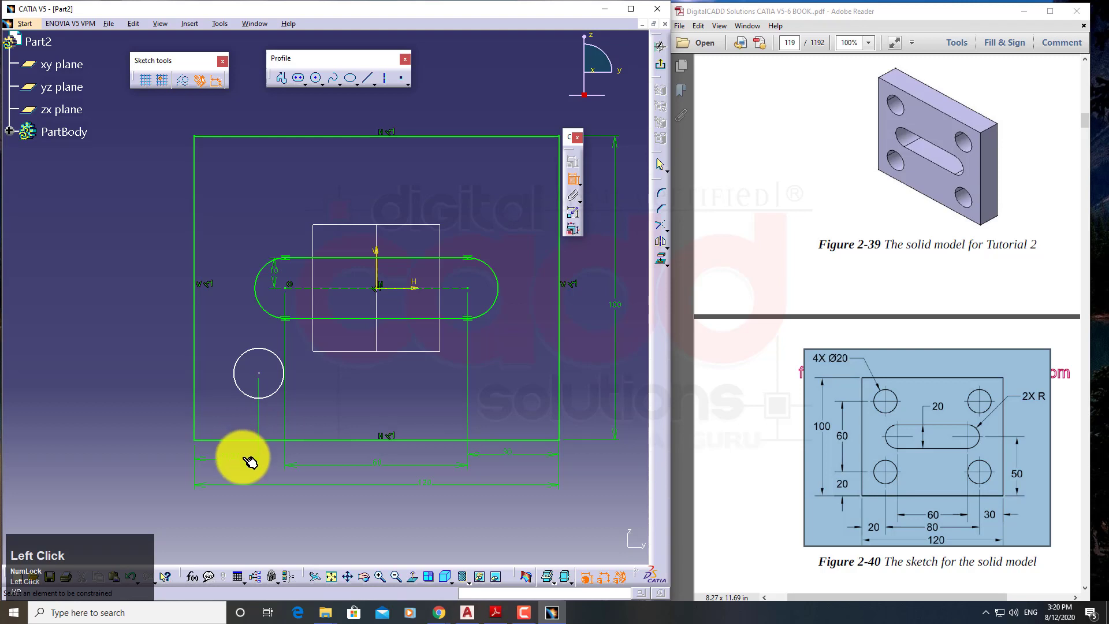
pyautogui.doubleClick(248, 461)
pyautogui.press('Return')
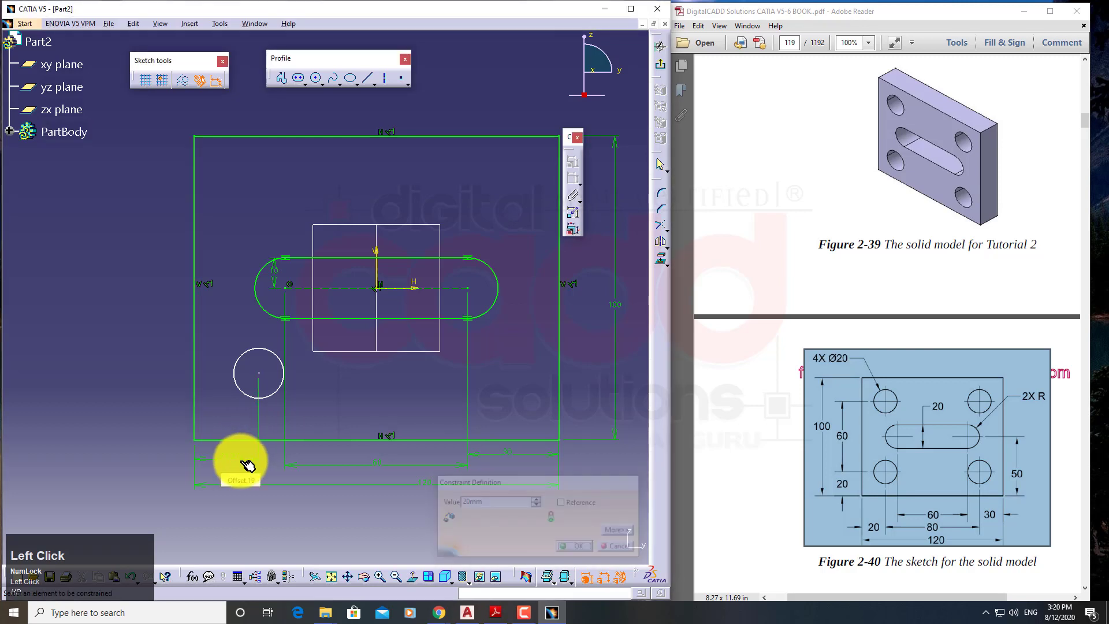
# Step: Constrain the circle's centre to 20 mm from the rectangle's bottom edge
pyautogui.click(232, 441)
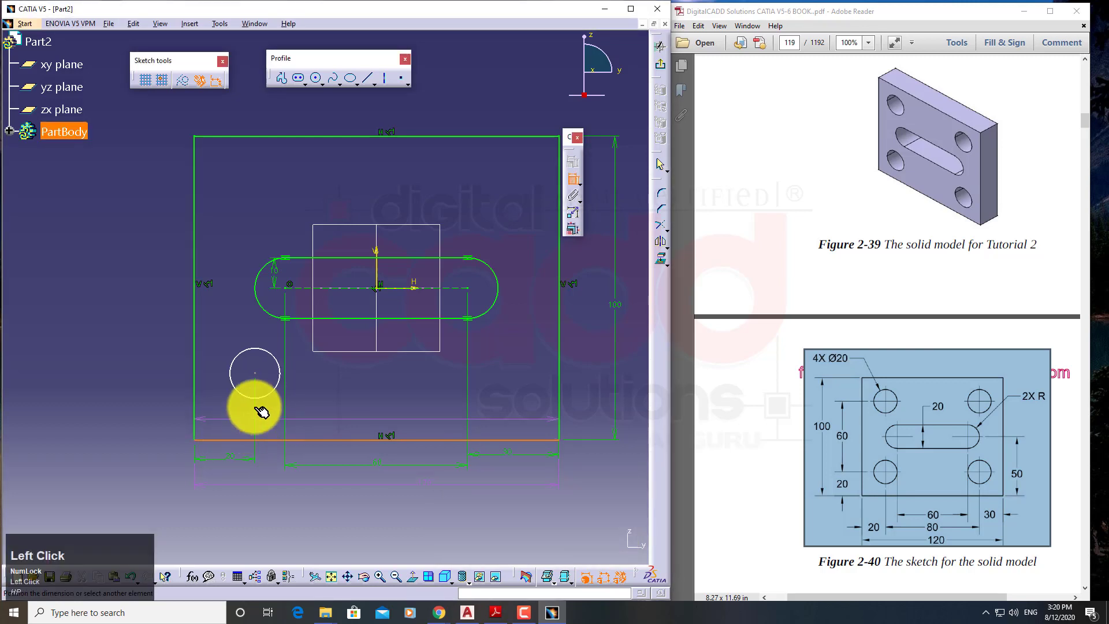
pyautogui.click(252, 375)
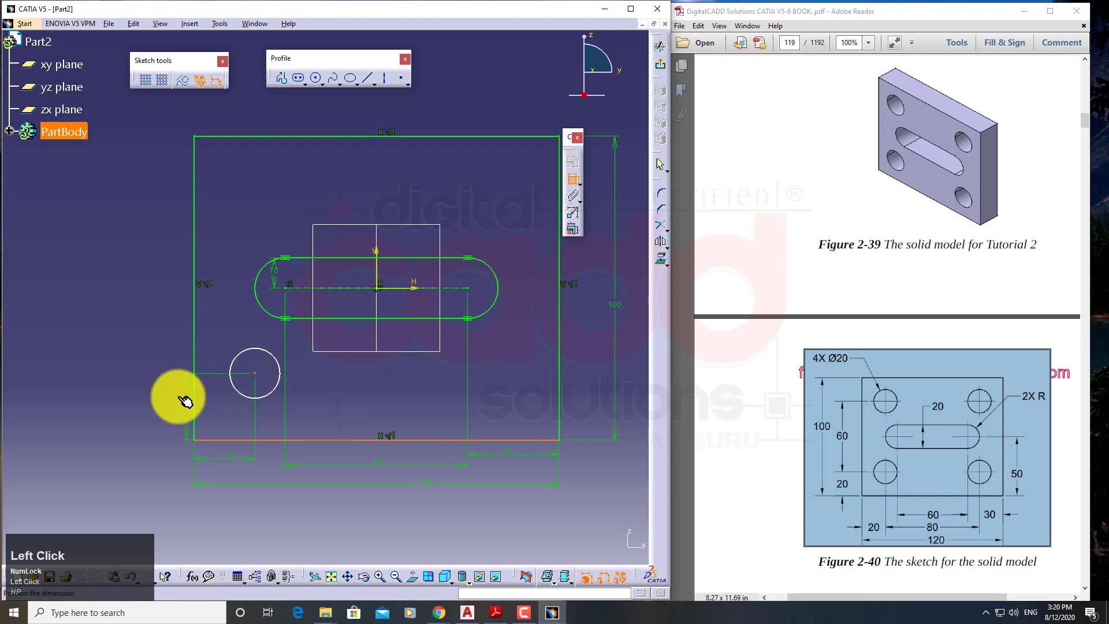
pyautogui.doubleClick(171, 398)
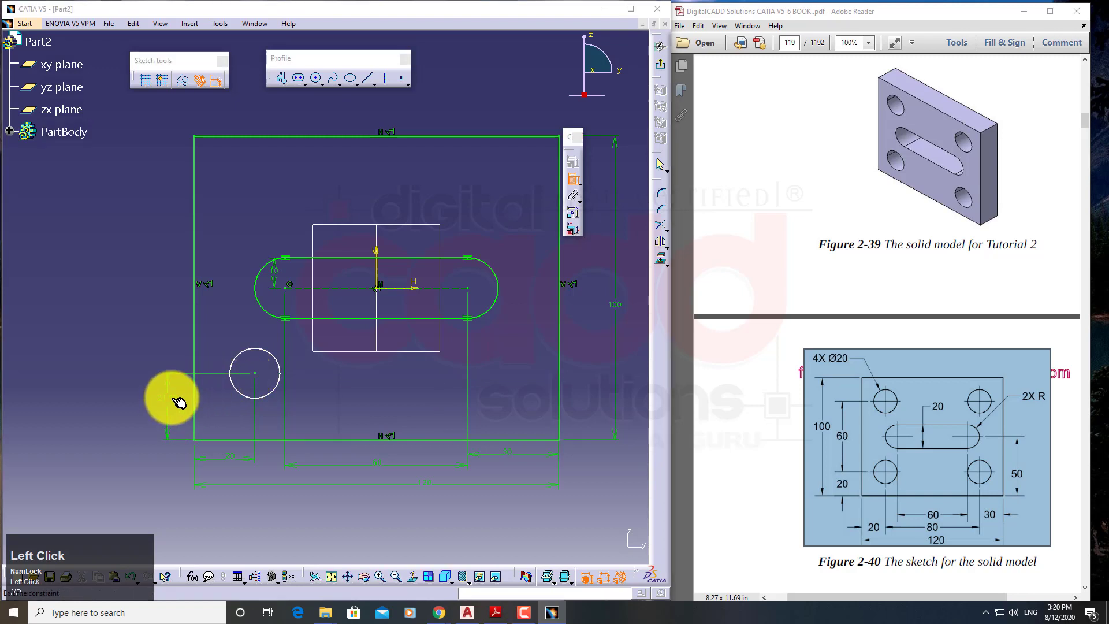
pyautogui.click(181, 434)
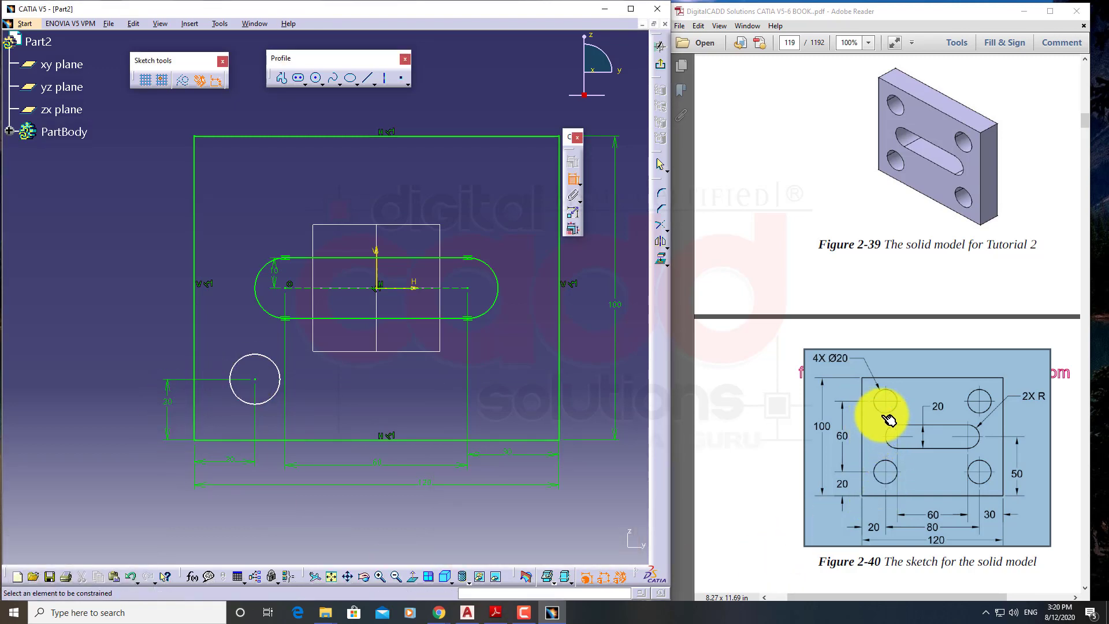
# Step: Check the hole size in the reference drawing and dimension the circle to a 20 mm diameter
pyautogui.moveTo(831, 367)
pyautogui.mouseDown()
pyautogui.moveTo(869, 367)
pyautogui.moveTo(842, 368)
pyautogui.mouseUp()
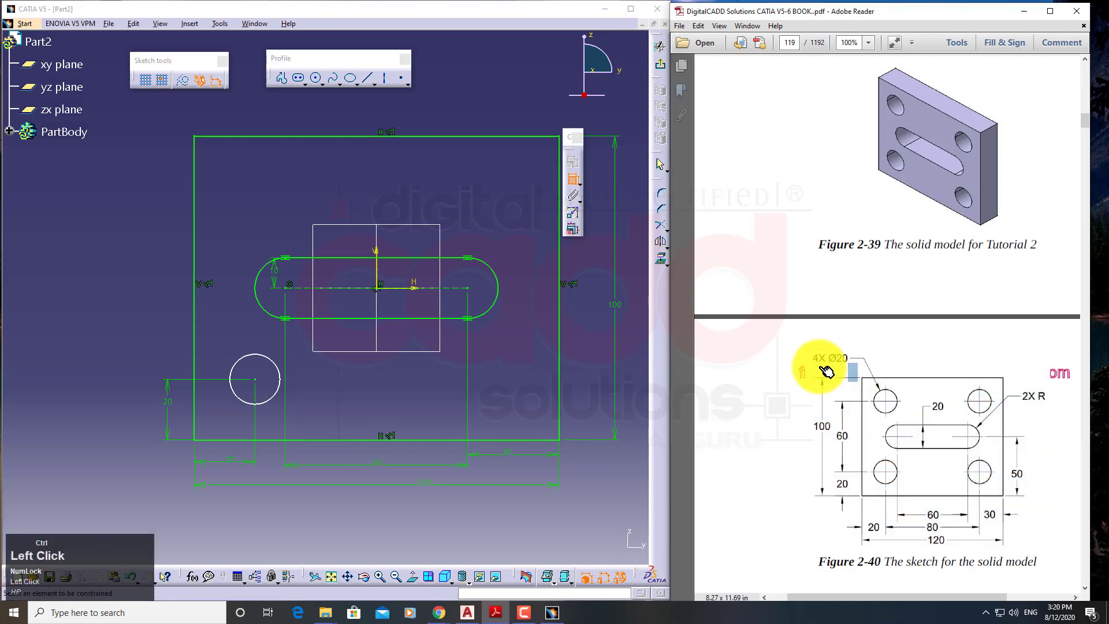
pyautogui.moveTo(805, 340); pyautogui.dragTo(860, 370)
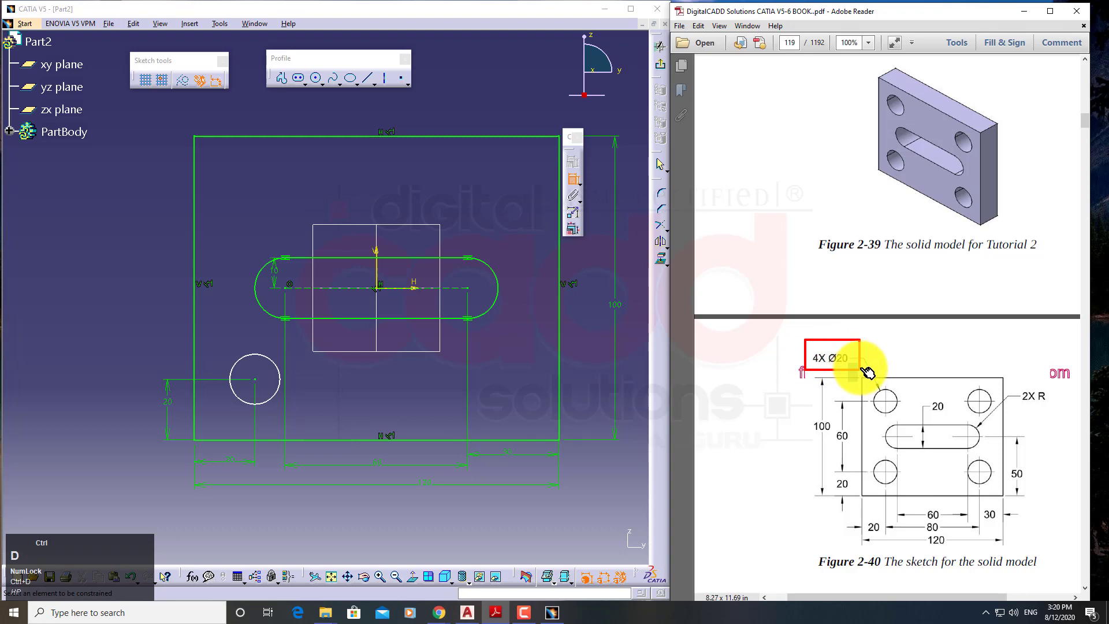
pyautogui.click(250, 362)
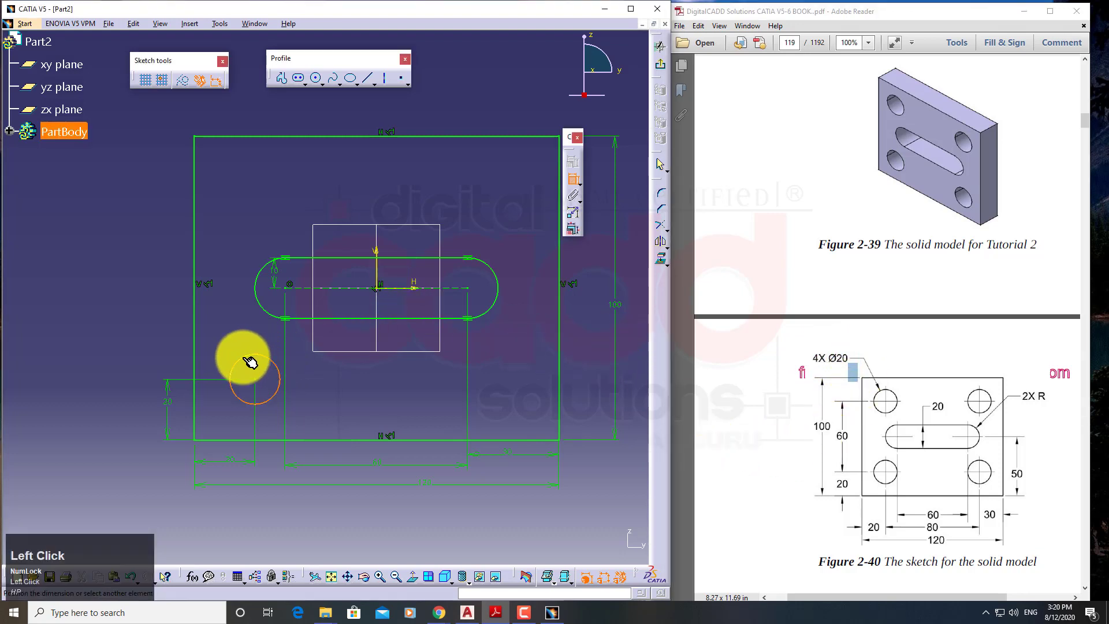
pyautogui.doubleClick(176, 309)
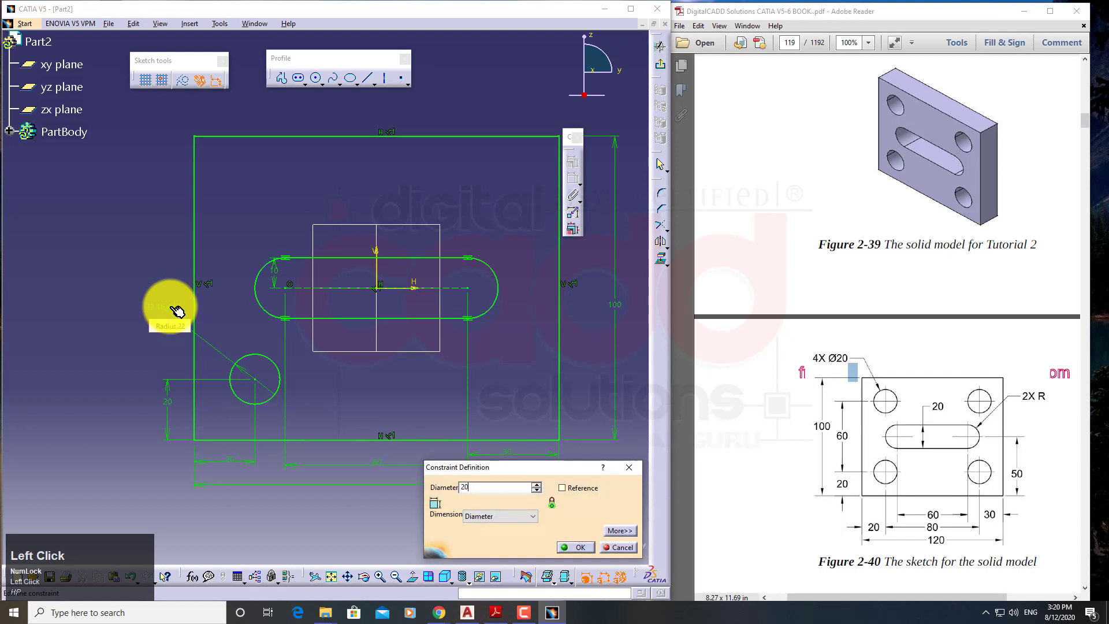
pyautogui.write('20')
pyautogui.press('Return')
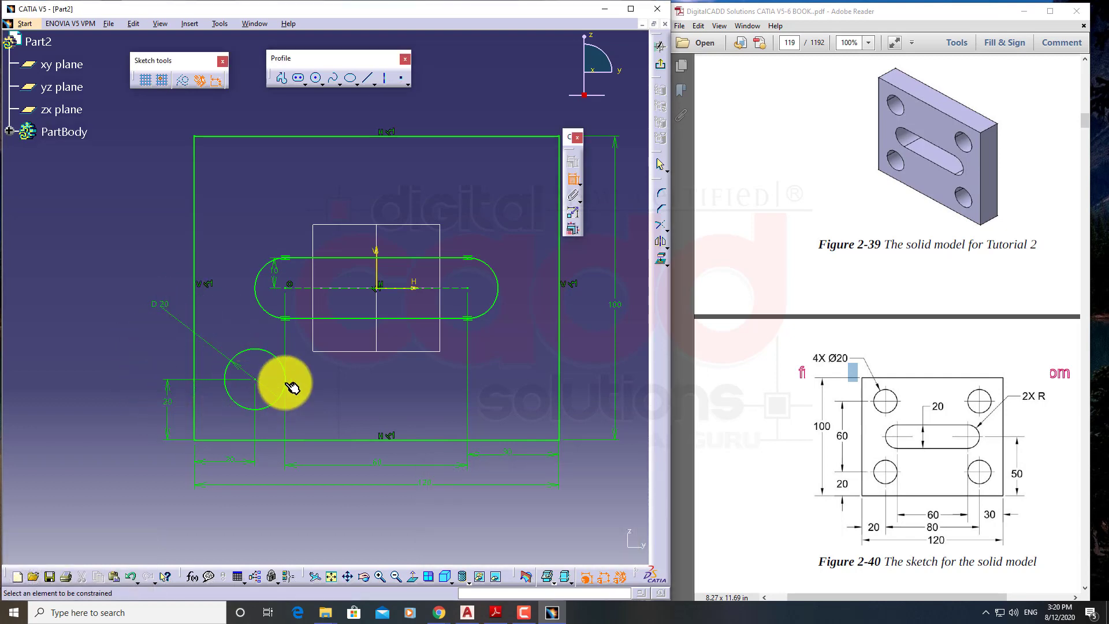
pyautogui.click(577, 178)
# Step: Undock the Operation toolbar and float it above the sketch beside the Profile toolbar
pyautogui.moveTo(445, 368); pyautogui.dragTo(390, 364, button='middle')
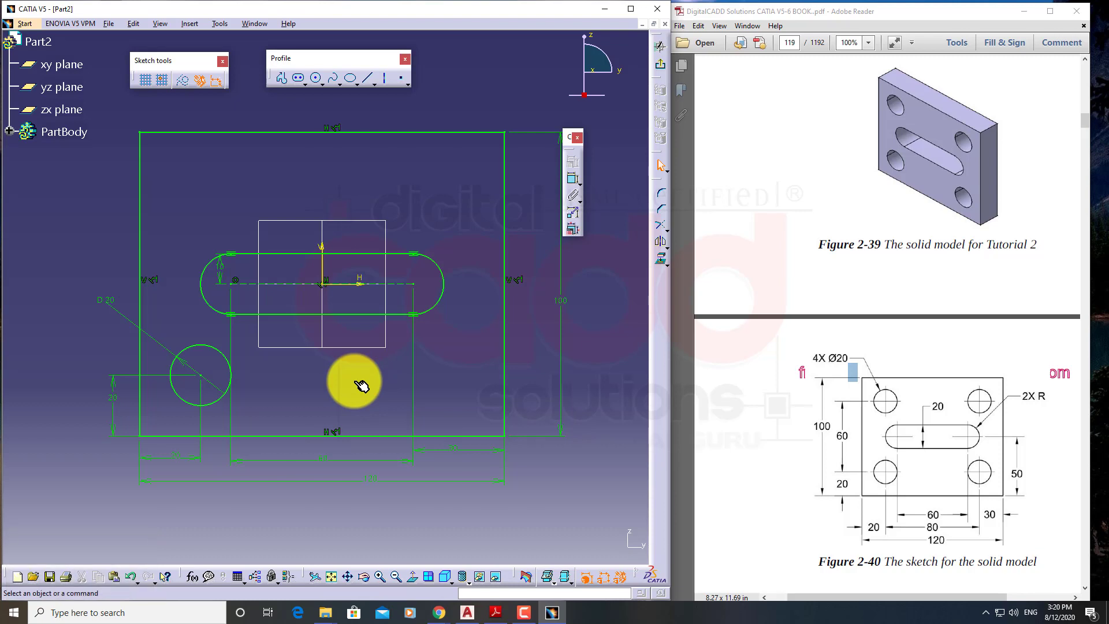
pyautogui.moveTo(361, 400); pyautogui.dragTo(338, 405, button='middle')
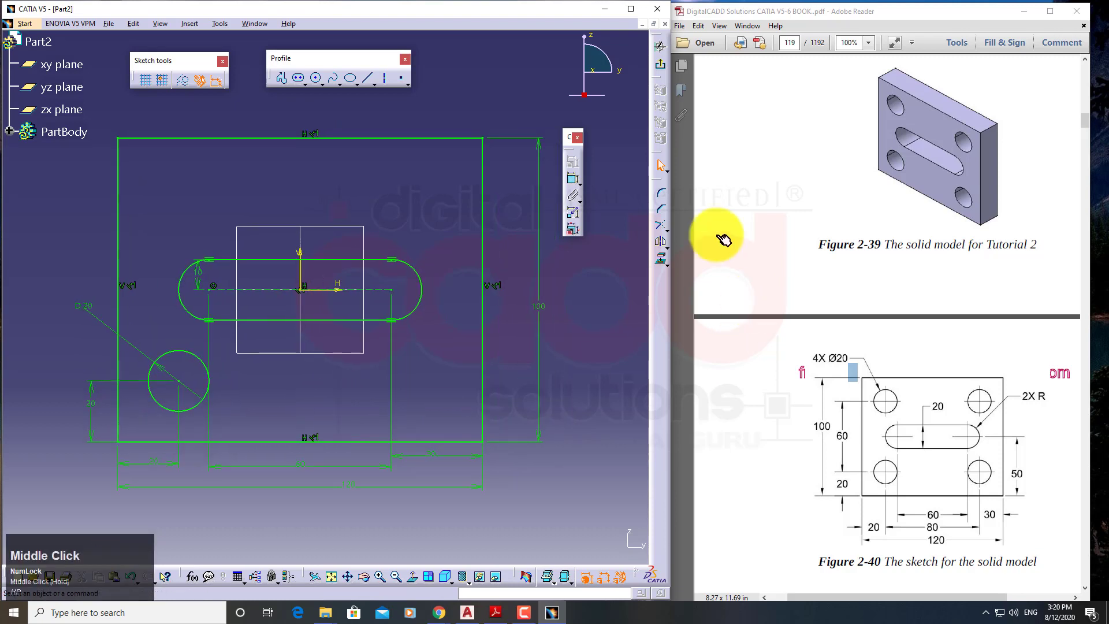
pyautogui.moveTo(651, 186); pyautogui.dragTo(606, 247)
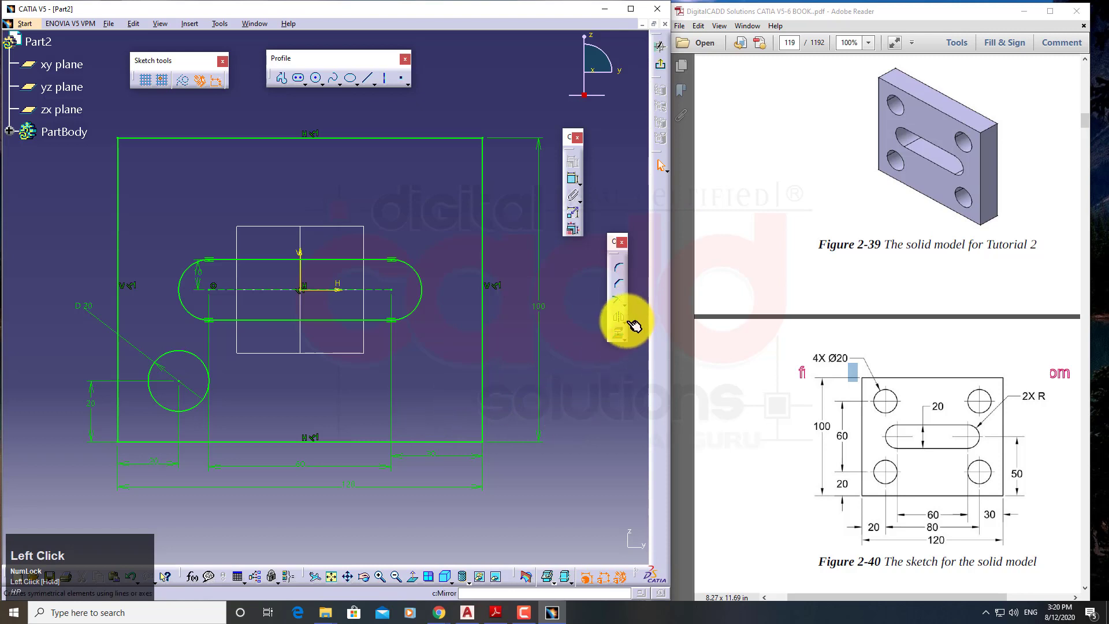
pyautogui.hotkey('ctrl', 'shift', 'd')
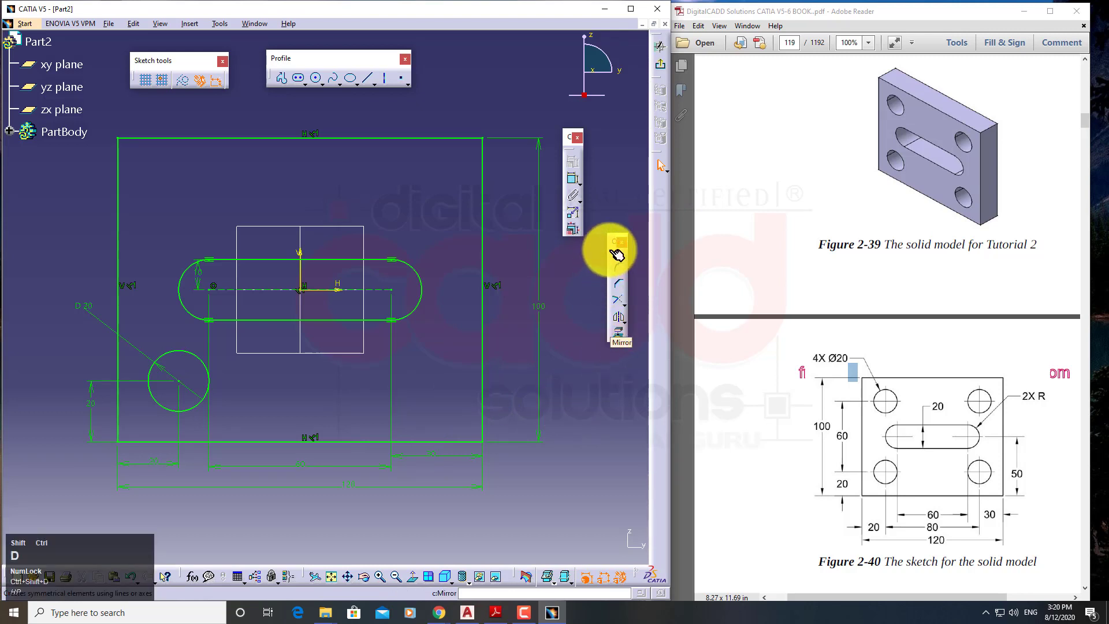
pyautogui.moveTo(621, 246); pyautogui.dragTo(462, 87)
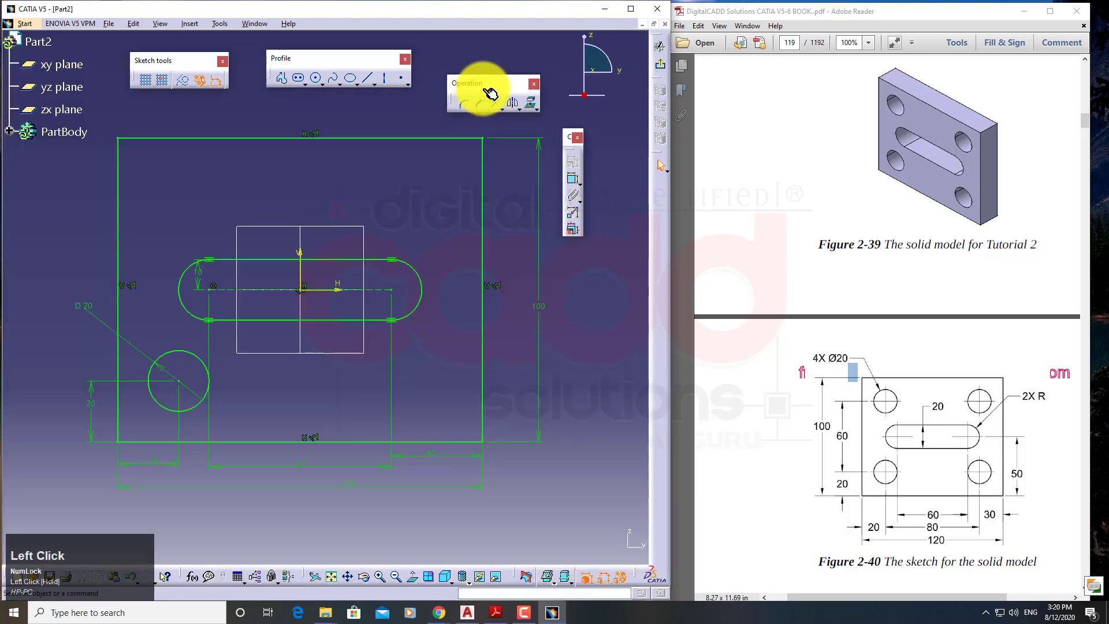
# Step: Mirror the lower-left 20 mm circle about the sketch's vertical axis
pyautogui.click(519, 110)
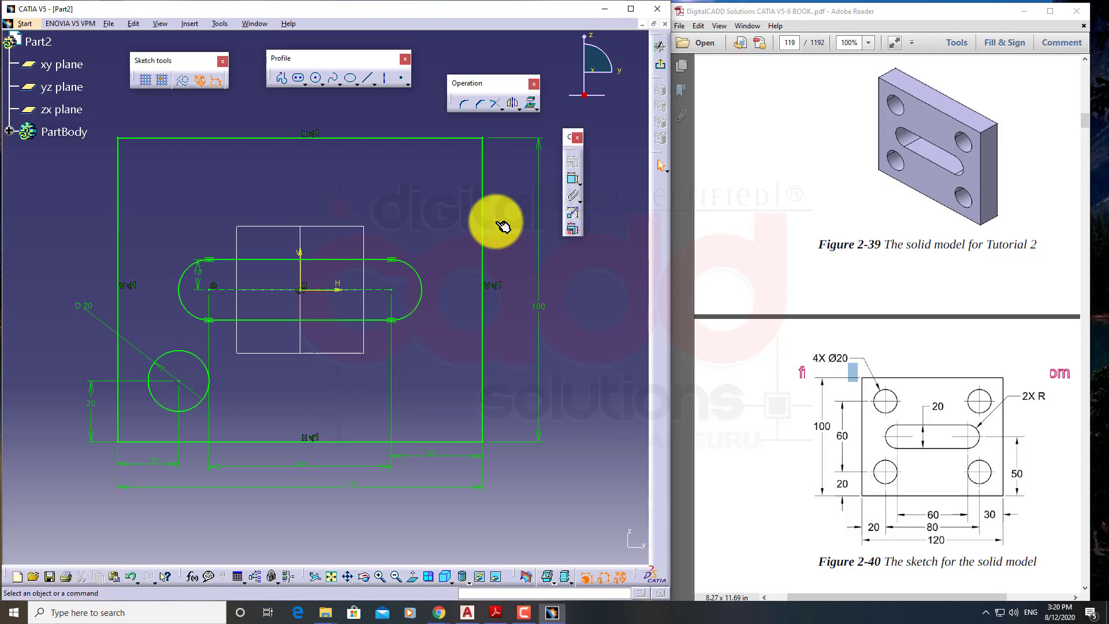
pyautogui.click(486, 306)
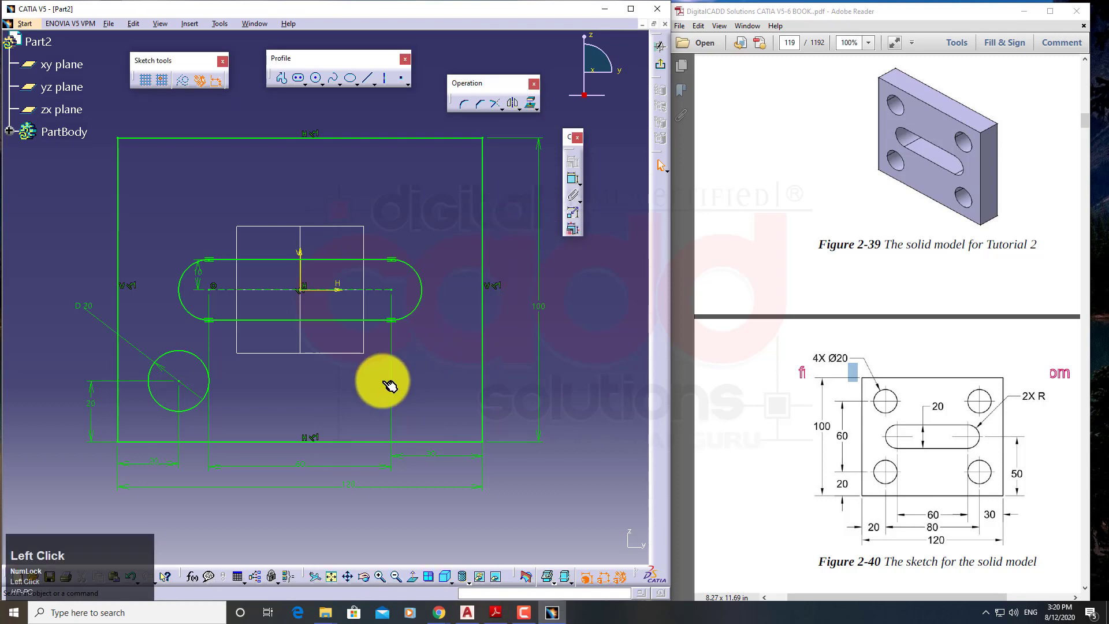
pyautogui.click(193, 412)
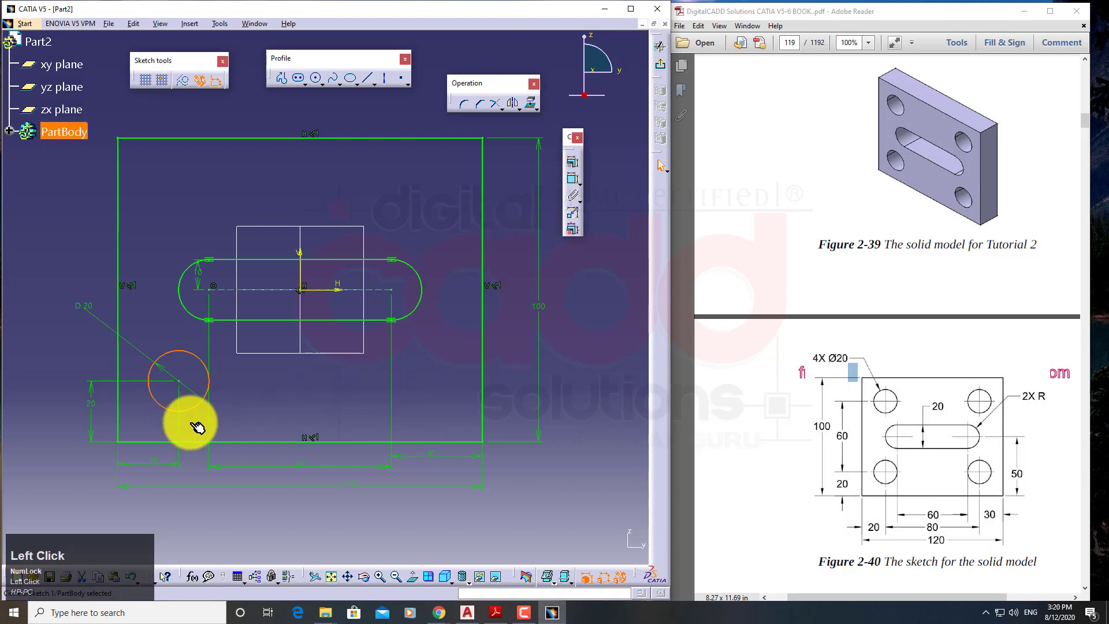
pyautogui.click(514, 104)
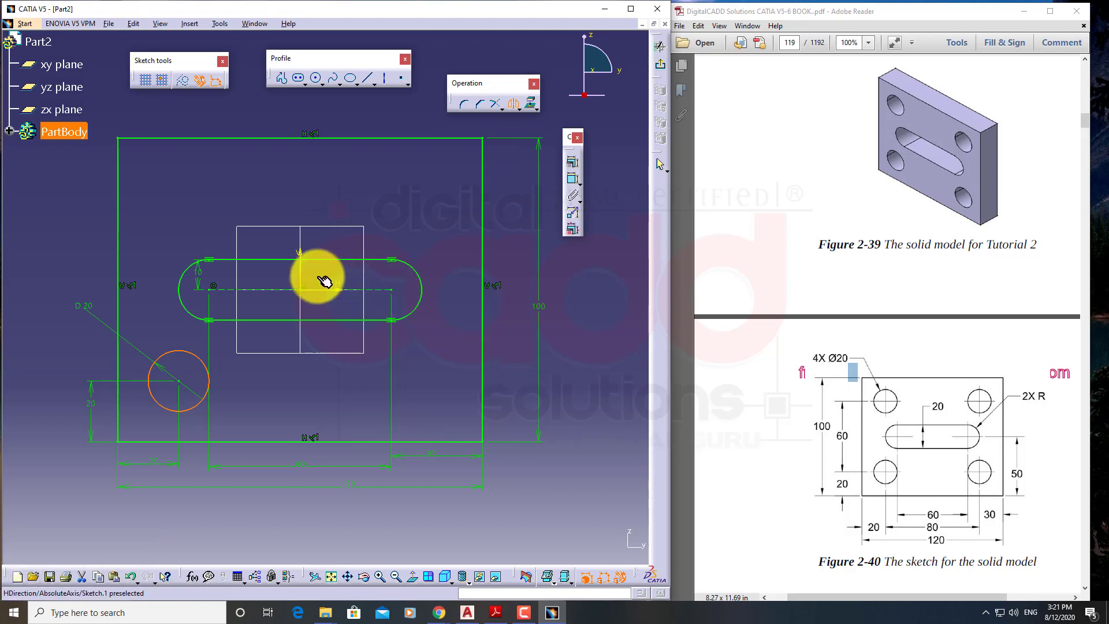
pyautogui.click(300, 277)
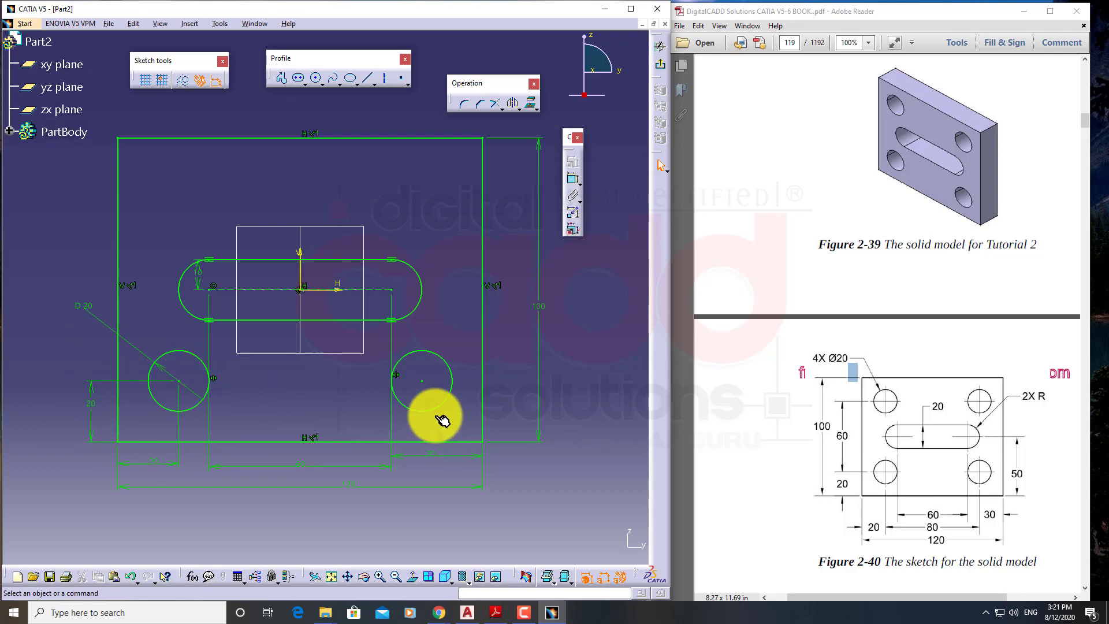
# Step: Mirror both lower circles about the sketch's horizontal axis to complete the four-hole pattern
pyautogui.click(189, 354)
pyautogui.keyDown('ctrl'); pyautogui.click(435, 409); pyautogui.keyUp('ctrl')
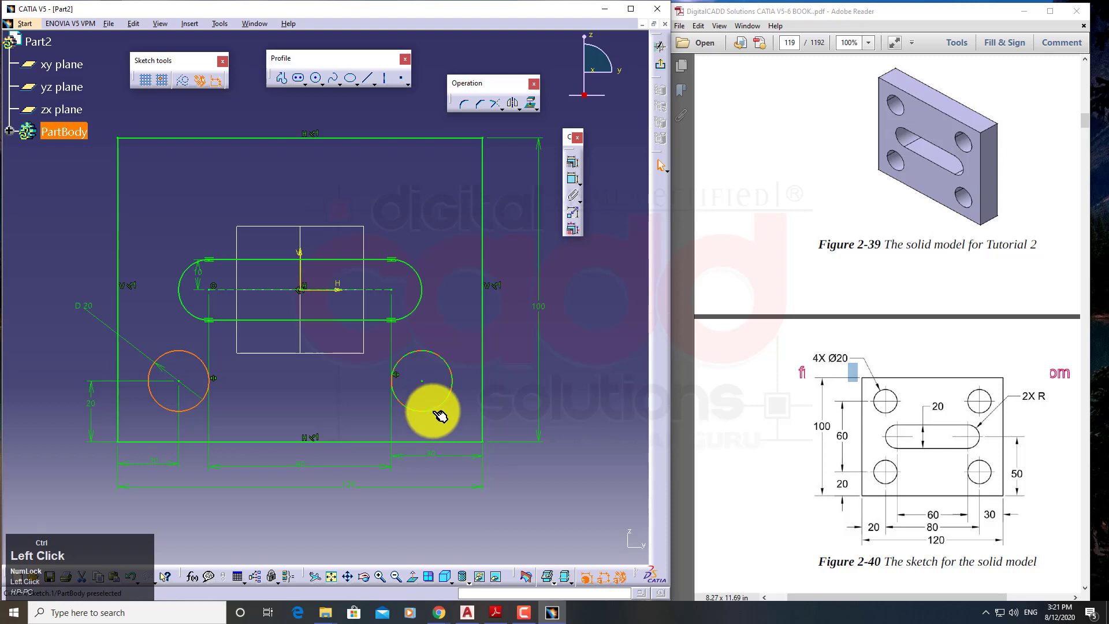
pyautogui.keyDown('ctrl'); pyautogui.click(440, 413); pyautogui.keyUp('ctrl')
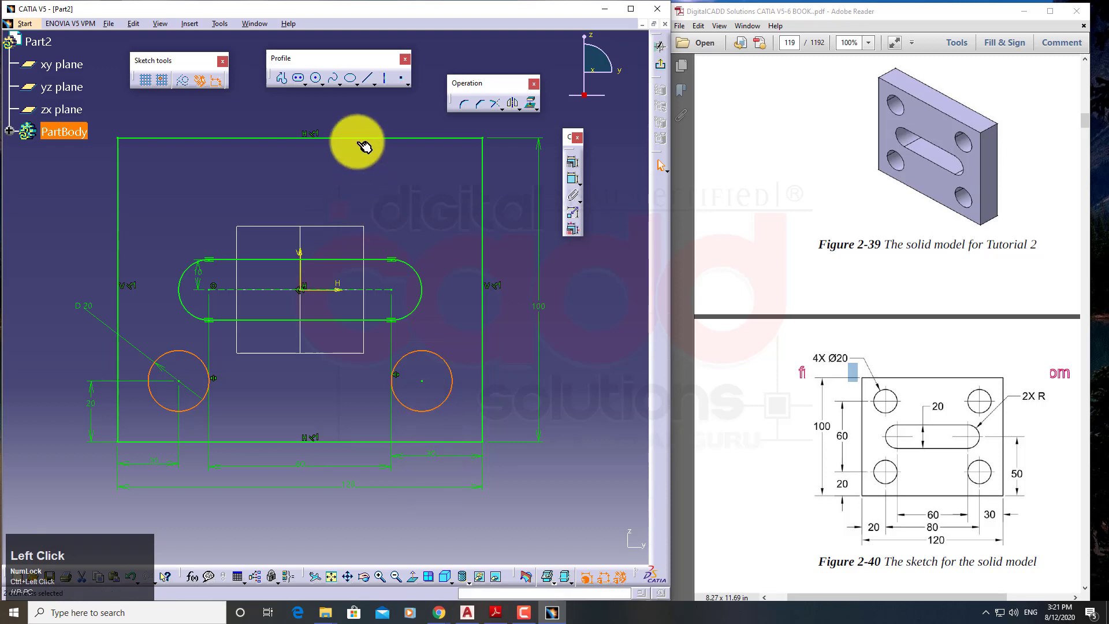
pyautogui.click(513, 105)
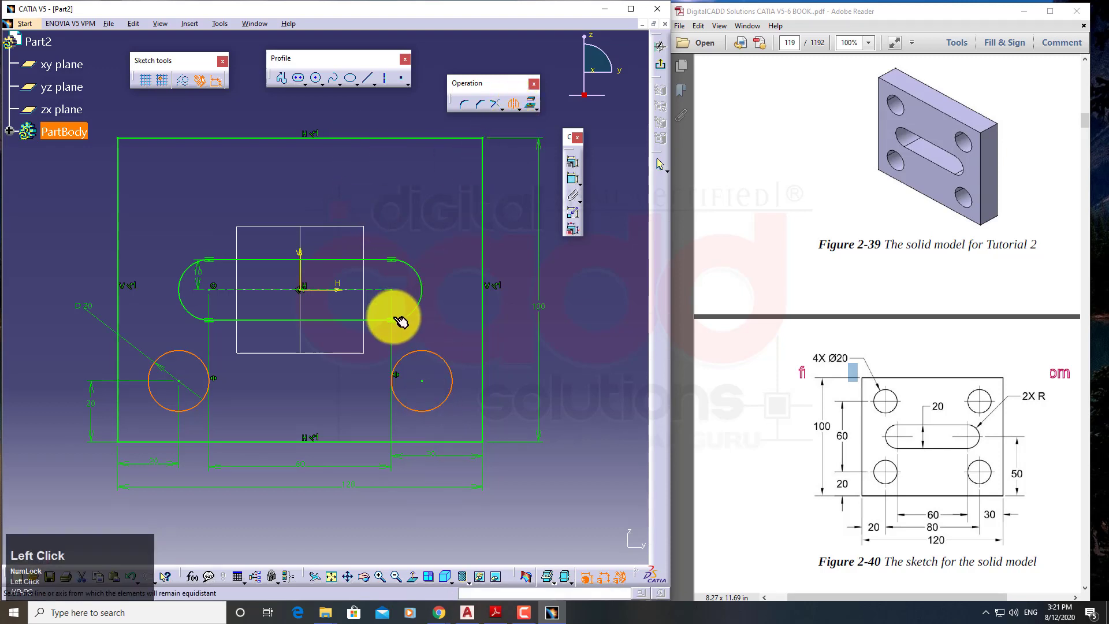
pyautogui.click(325, 289)
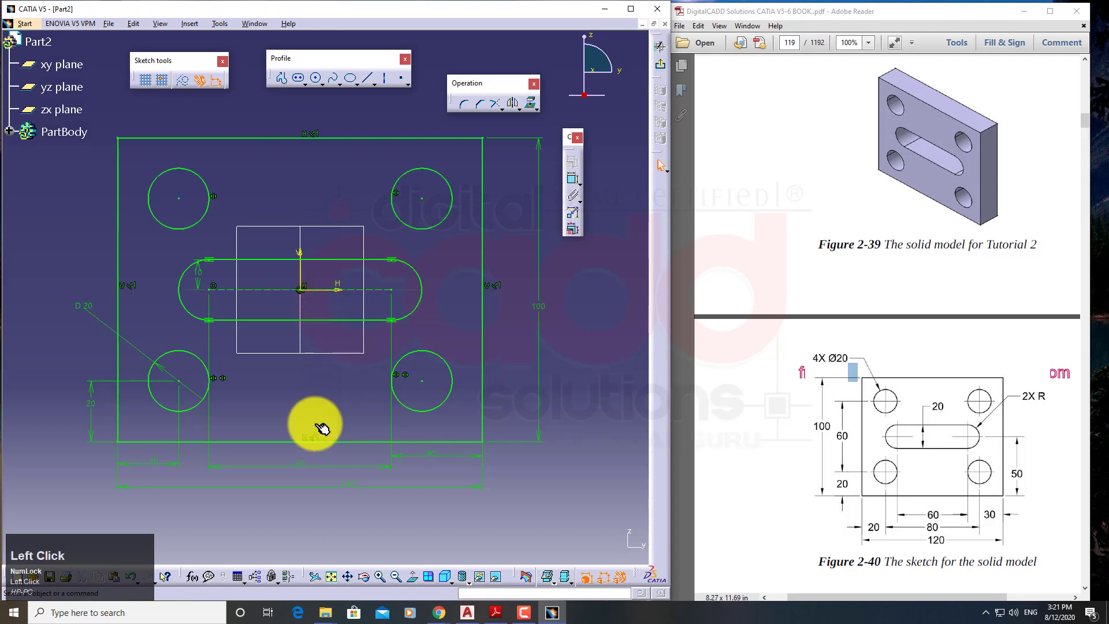
# Step: Reposition the slot's 10 mm radius dimension outside the slot's left end
pyautogui.moveTo(359, 379); pyautogui.dragTo(398, 426, button='middle')
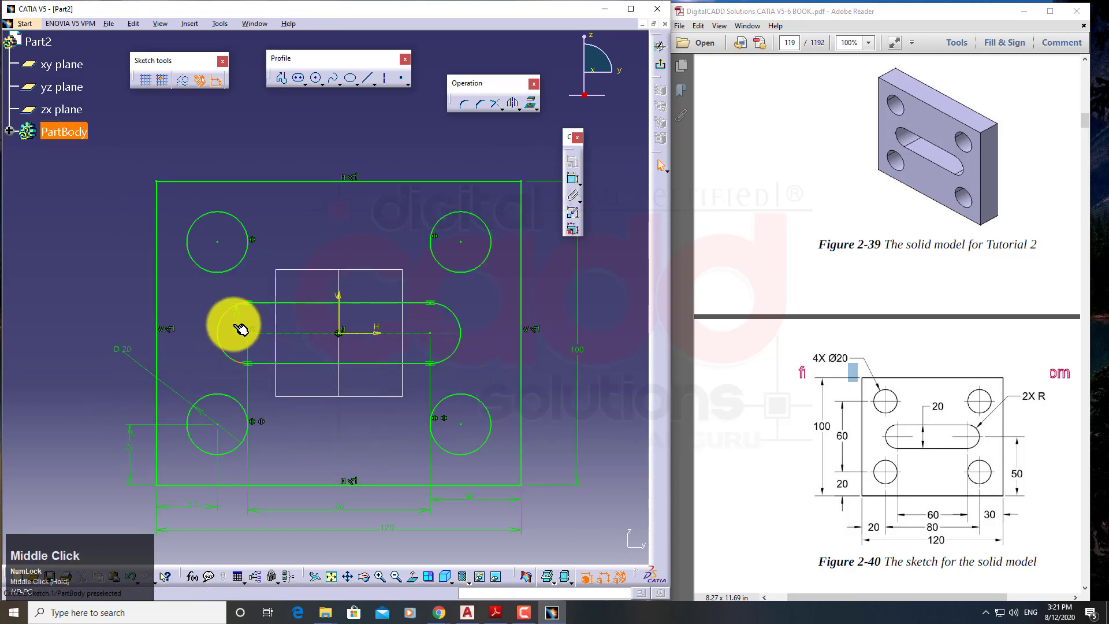
pyautogui.moveTo(236, 329); pyautogui.dragTo(190, 332)
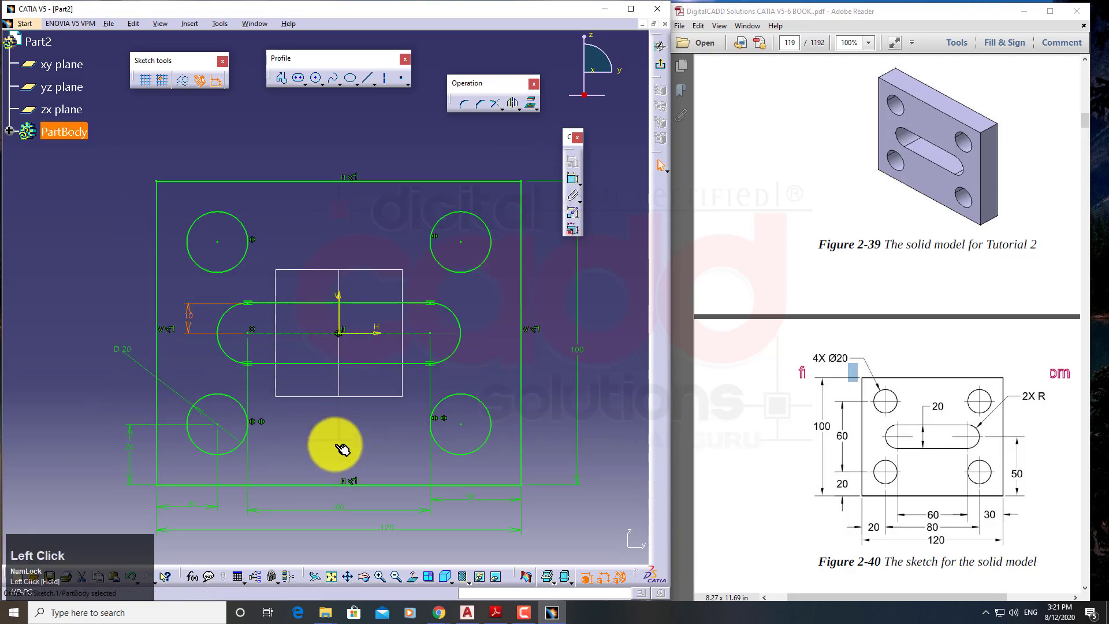
pyautogui.click(346, 462)
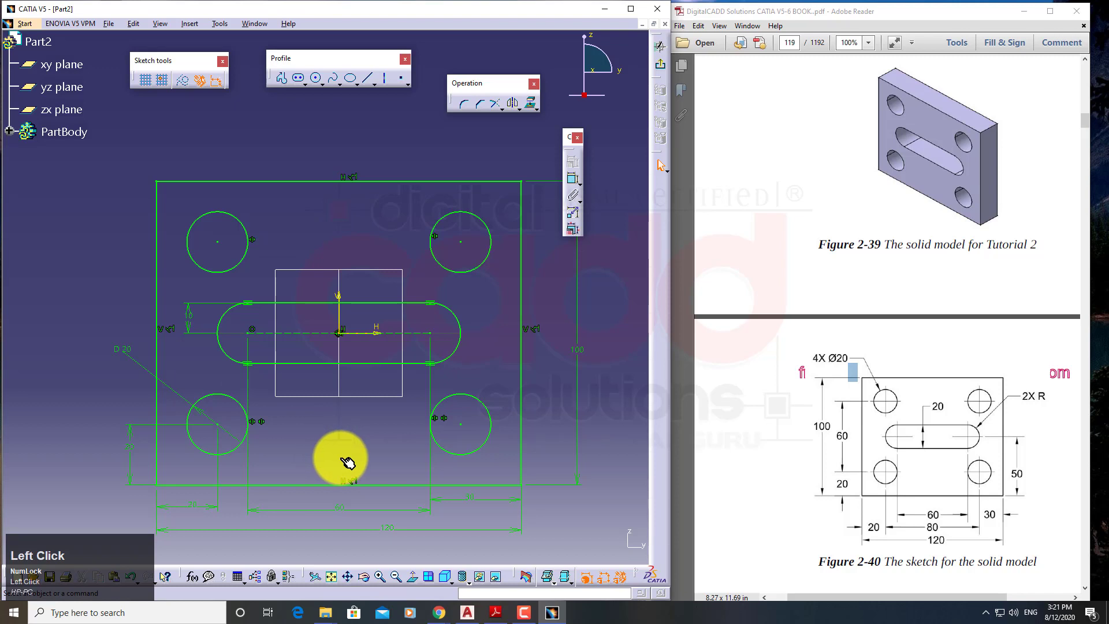
pyautogui.click(541, 372)
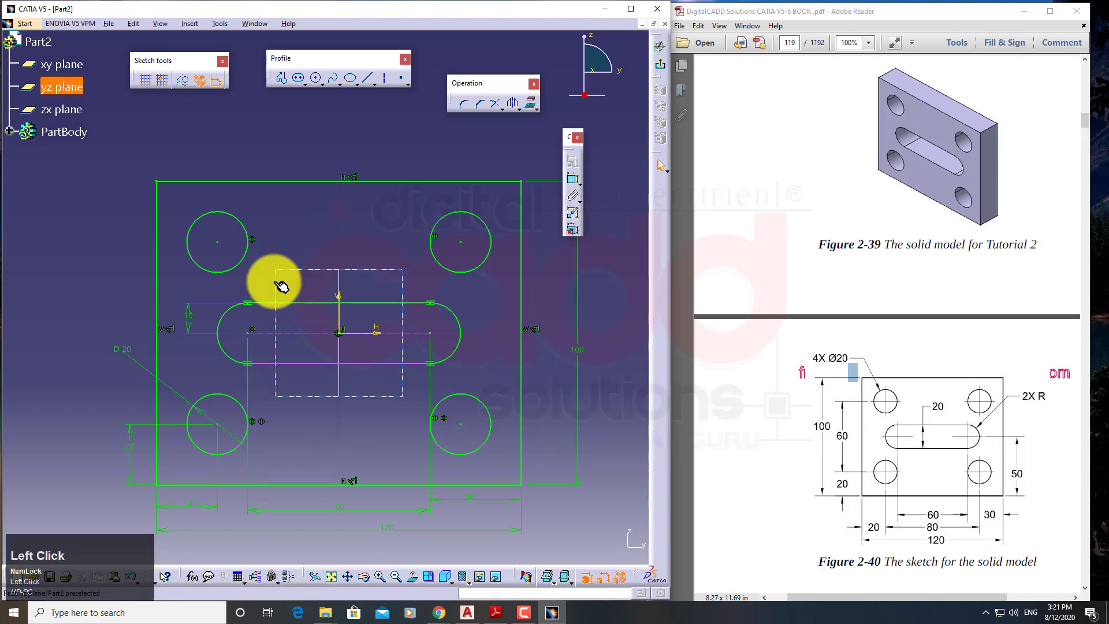
pyautogui.moveTo(456, 421)
pyautogui.mouseDown(button='middle')
pyautogui.moveTo(396, 435)
pyautogui.moveTo(408, 449)
pyautogui.mouseUp(button='middle')
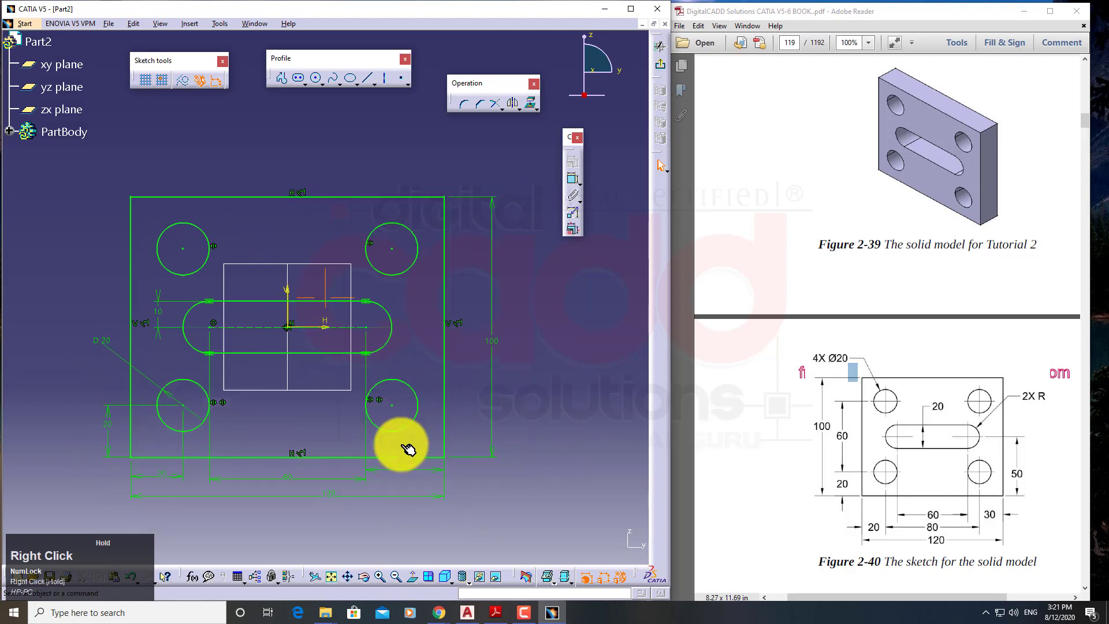
pyautogui.click(315, 78)
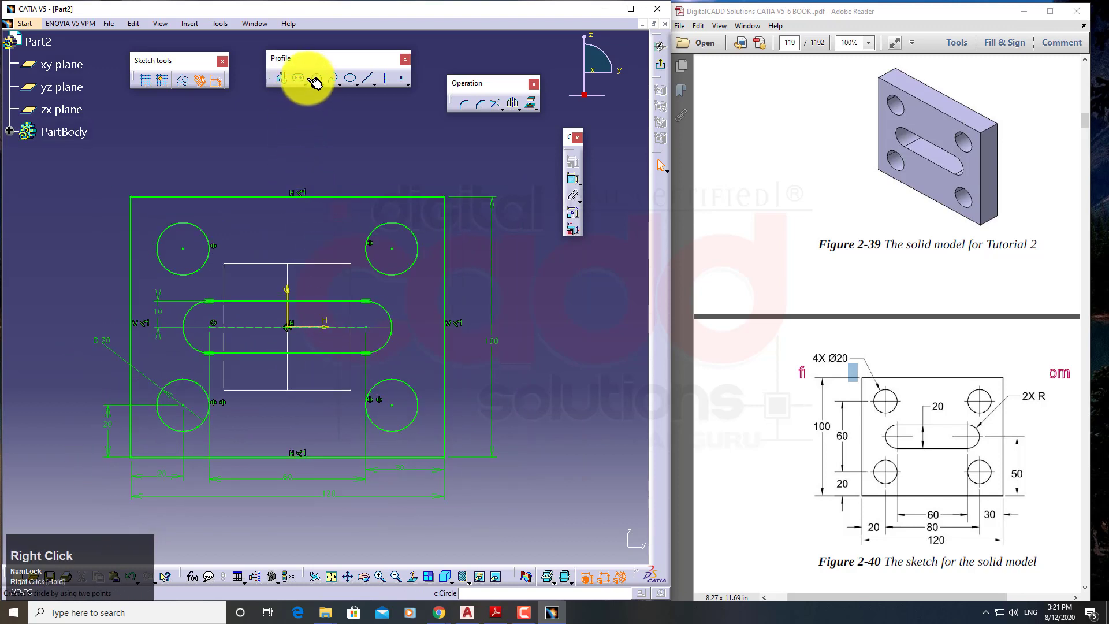
pyautogui.click(306, 82)
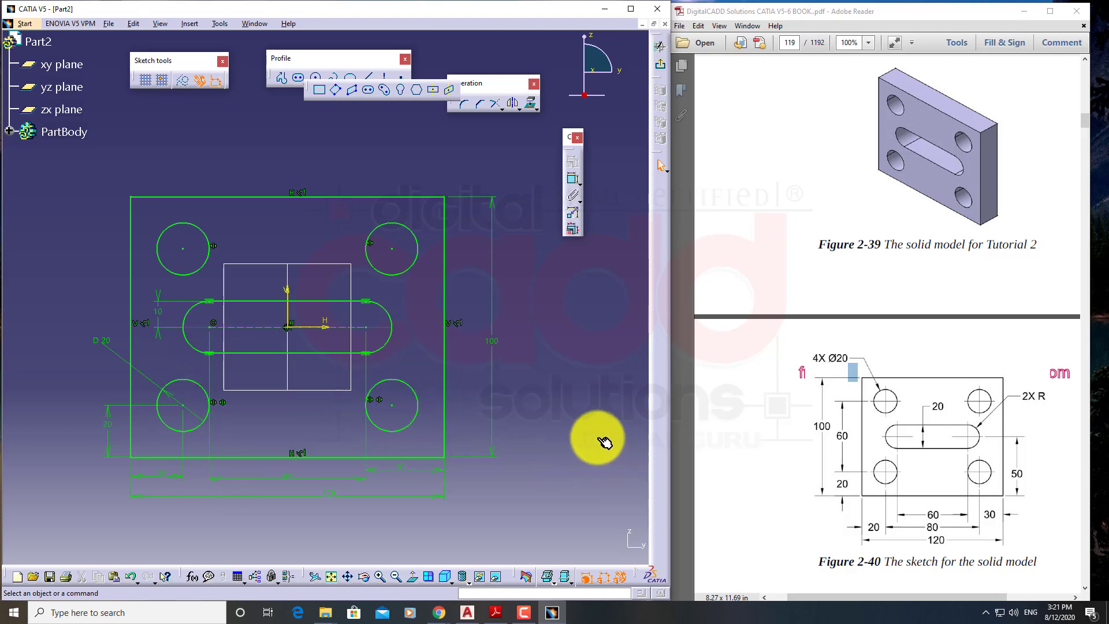
pyautogui.click(563, 411)
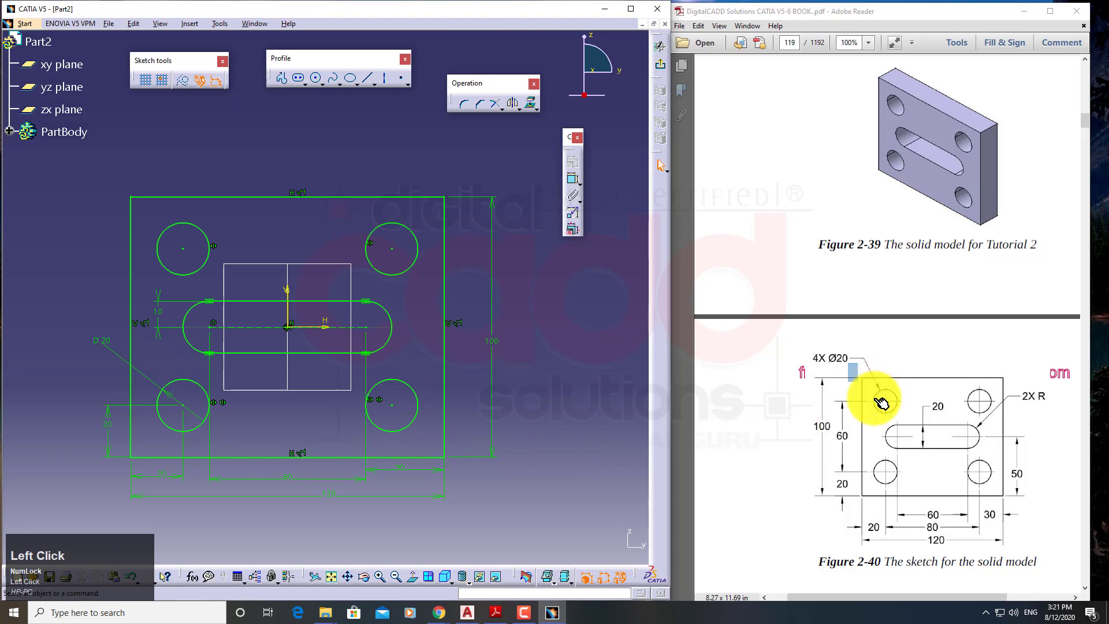
pyautogui.press('ctrl')
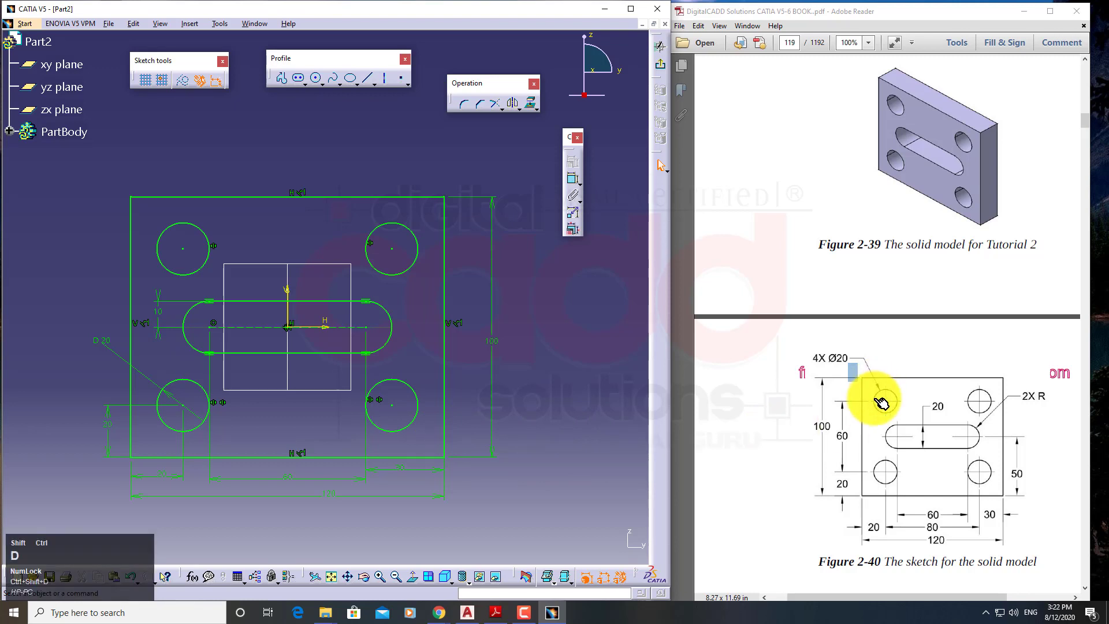
pyautogui.keyDown('ctrl'); pyautogui.moveTo(765, 334); pyautogui.dragTo(1084, 585); pyautogui.keyUp('ctrl')
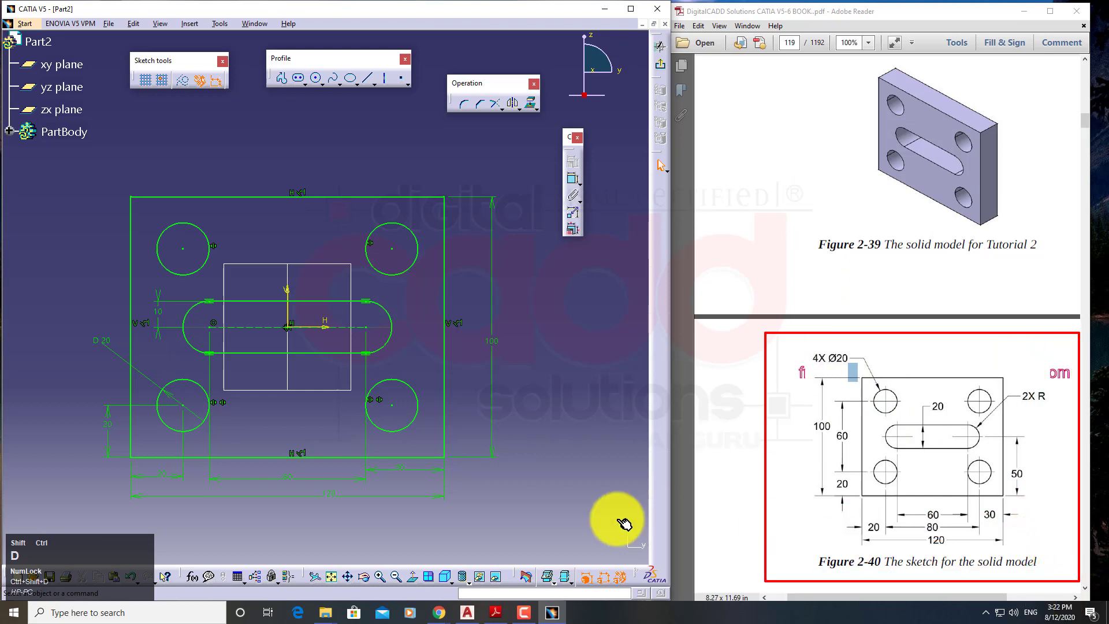
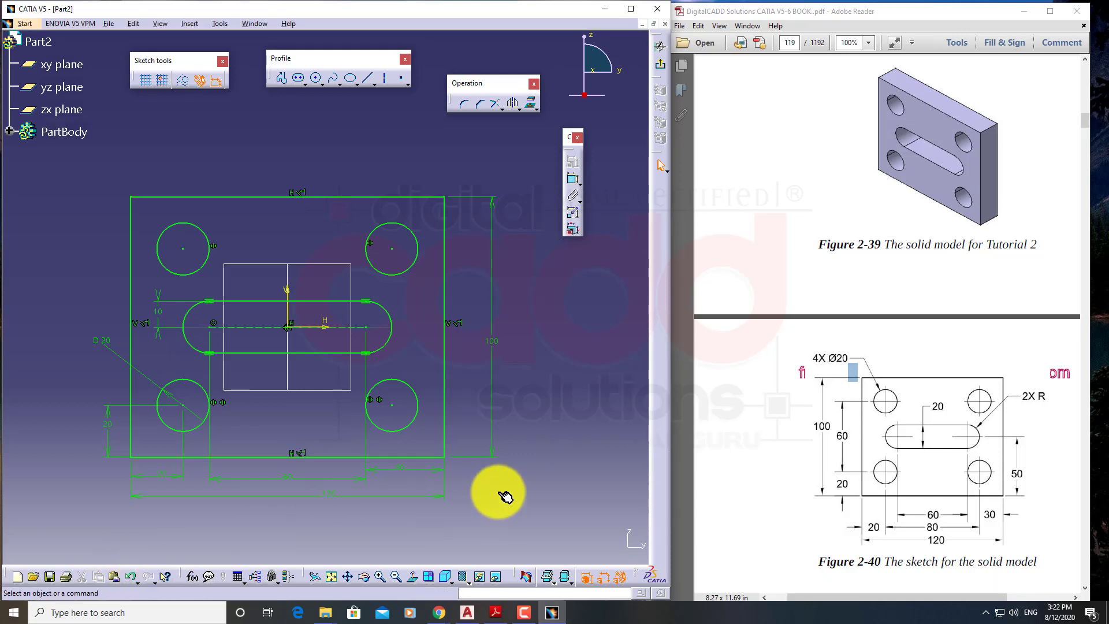
# Step: Move the 30 mm slot-to-edge dimension above the rectangle's top edge
pyautogui.click(462, 494)
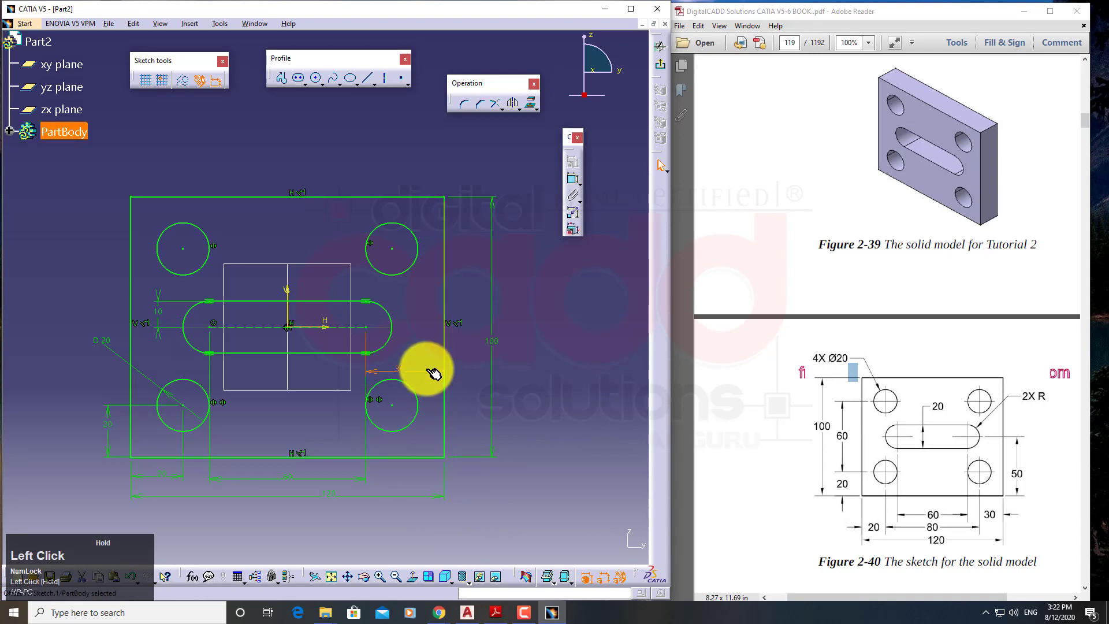
pyautogui.click(430, 388)
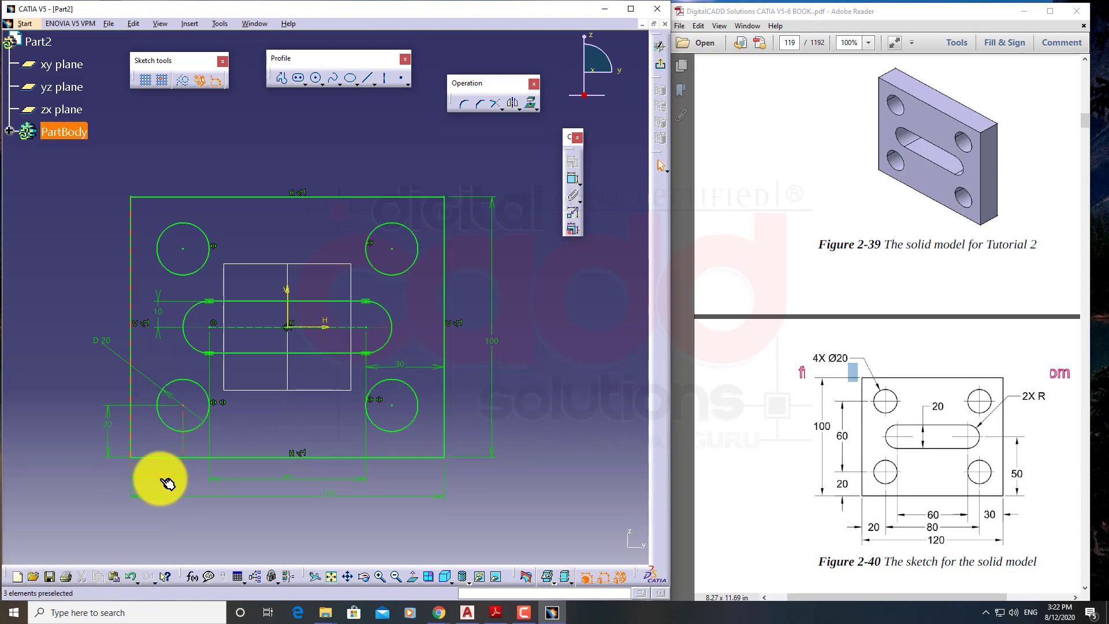
pyautogui.moveTo(408, 365); pyautogui.dragTo(421, 162)
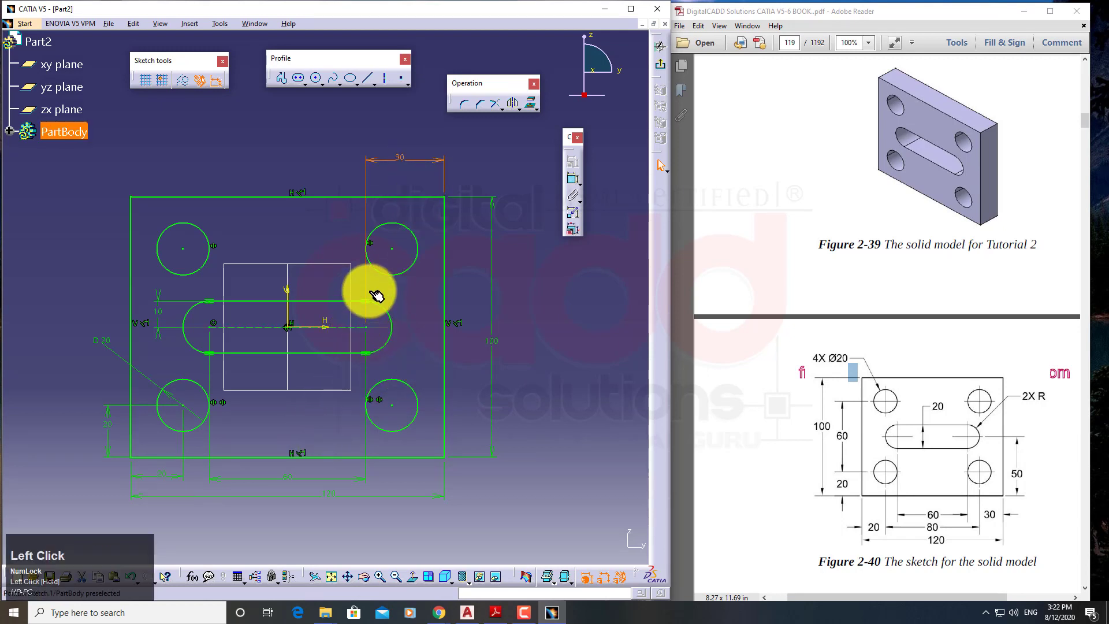
pyautogui.click(457, 155)
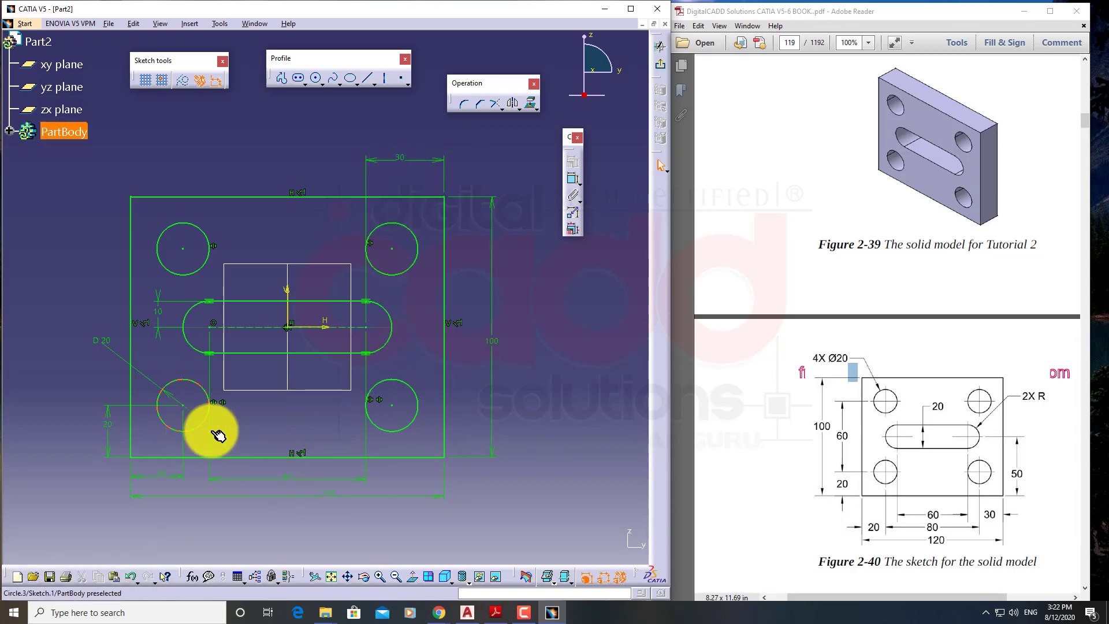
# Step: Try to dimension the distance from the lower-right circle's centre to the rectangle's right edge
pyautogui.click(574, 179)
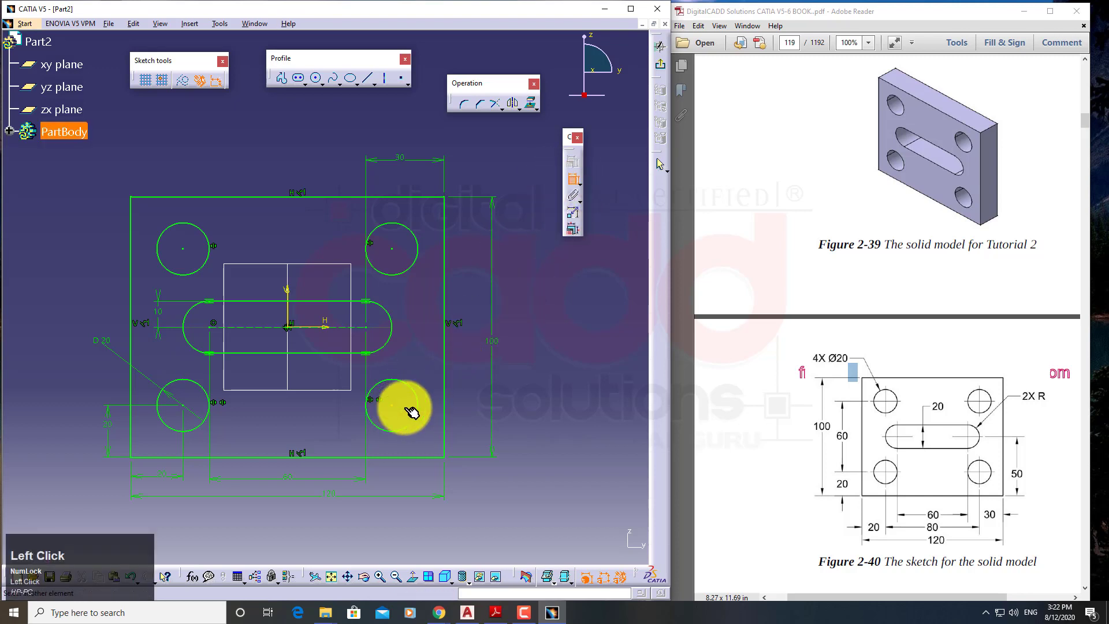
pyautogui.click(444, 394)
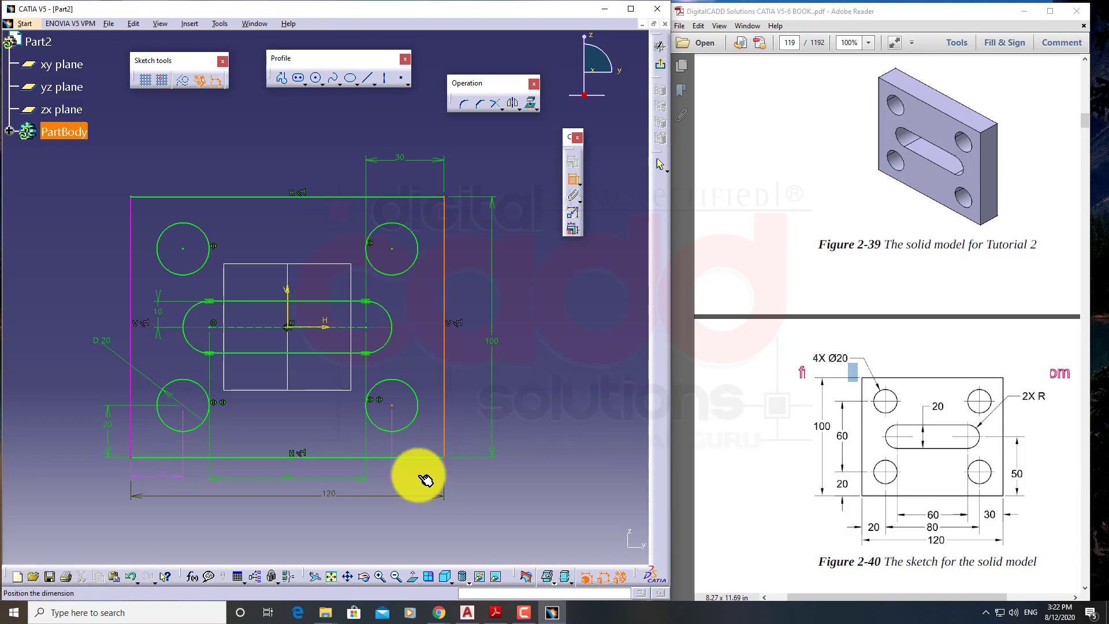
pyautogui.click(426, 479)
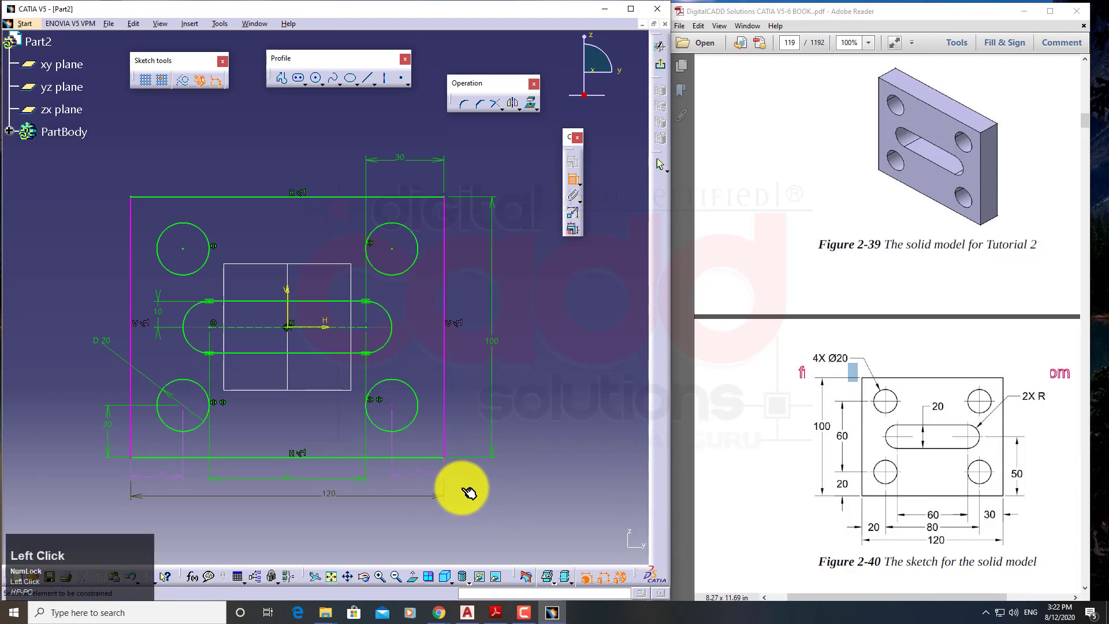
pyautogui.hotkey('ctrl', 'shift', 'd')
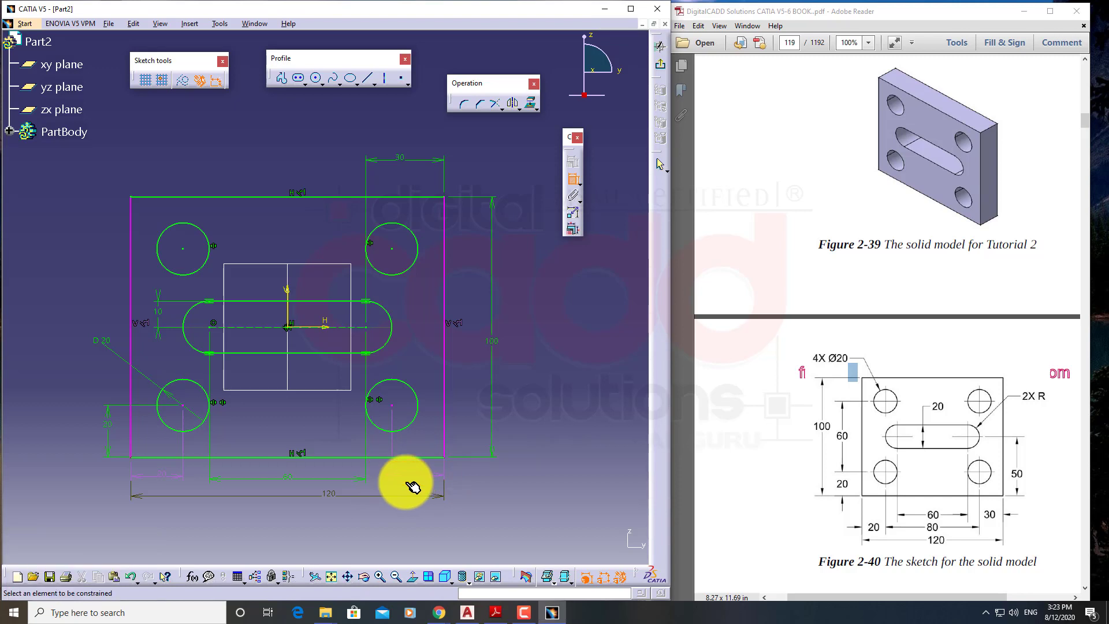
# Step: Leave the Constraint command and undo the extra dimension on the lower-right circle
pyautogui.click(413, 487)
pyautogui.click(581, 176)
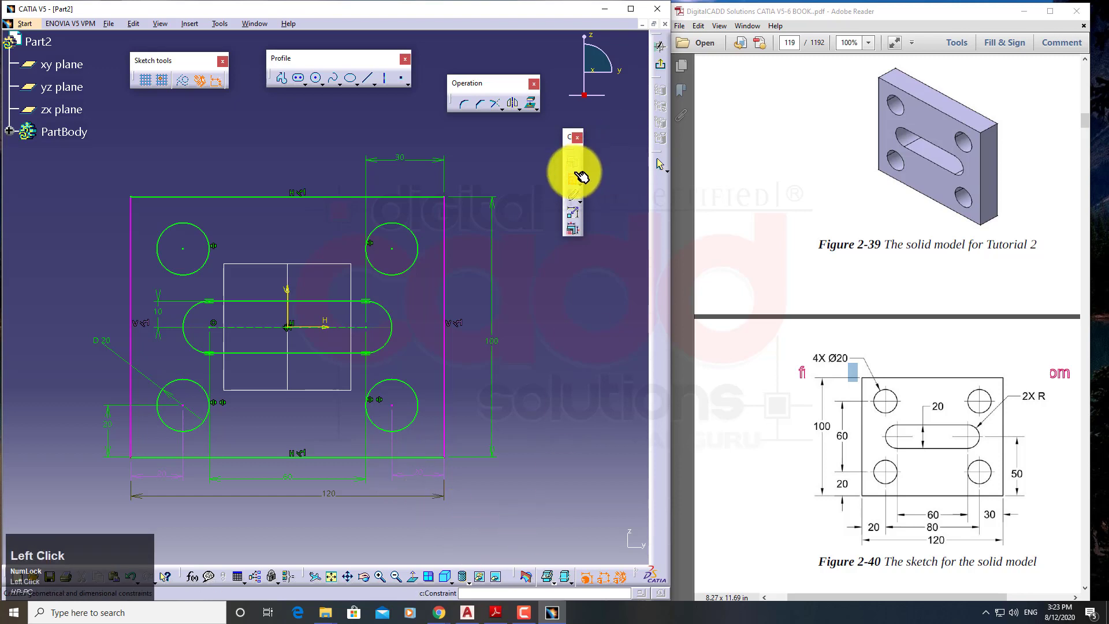
pyautogui.hotkey('ctrl', 'z')
pyautogui.click(587, 370)
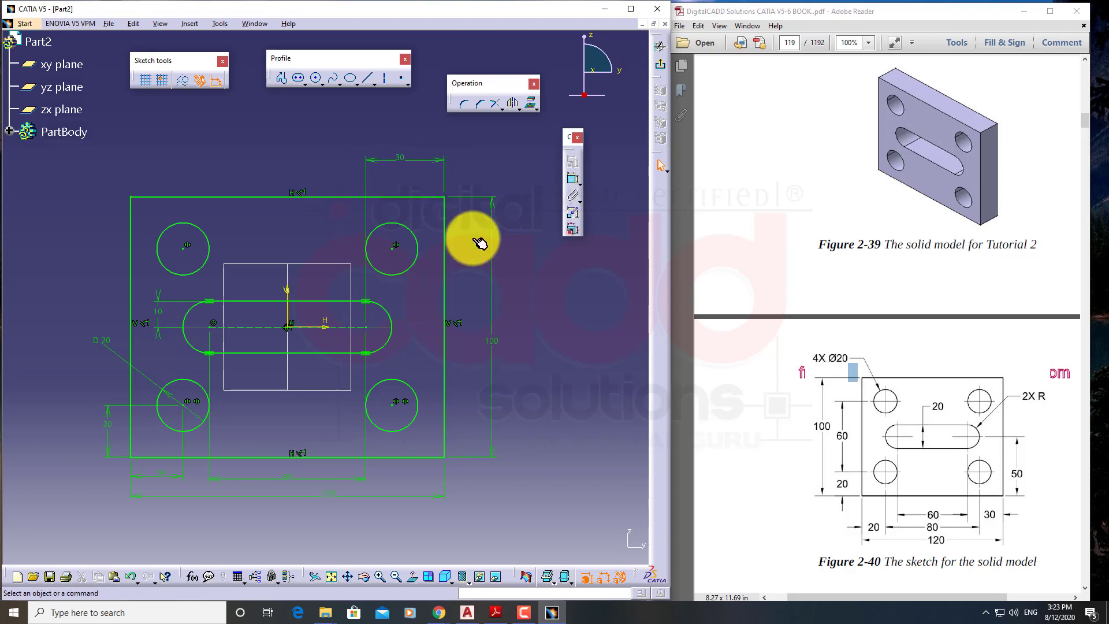
pyautogui.click(537, 320)
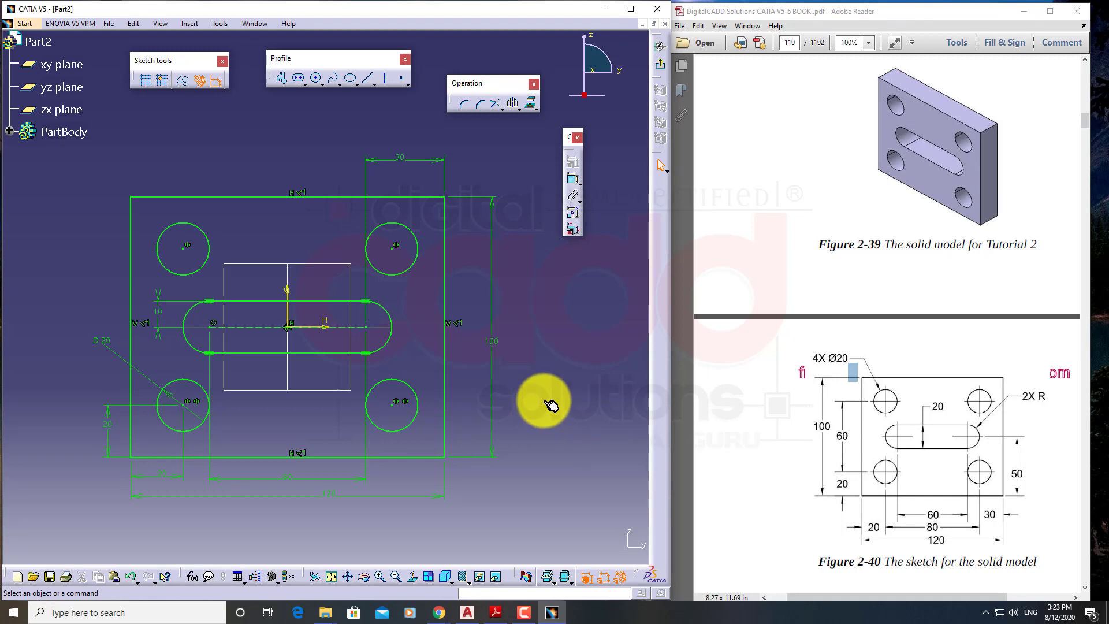
pyautogui.click(306, 83)
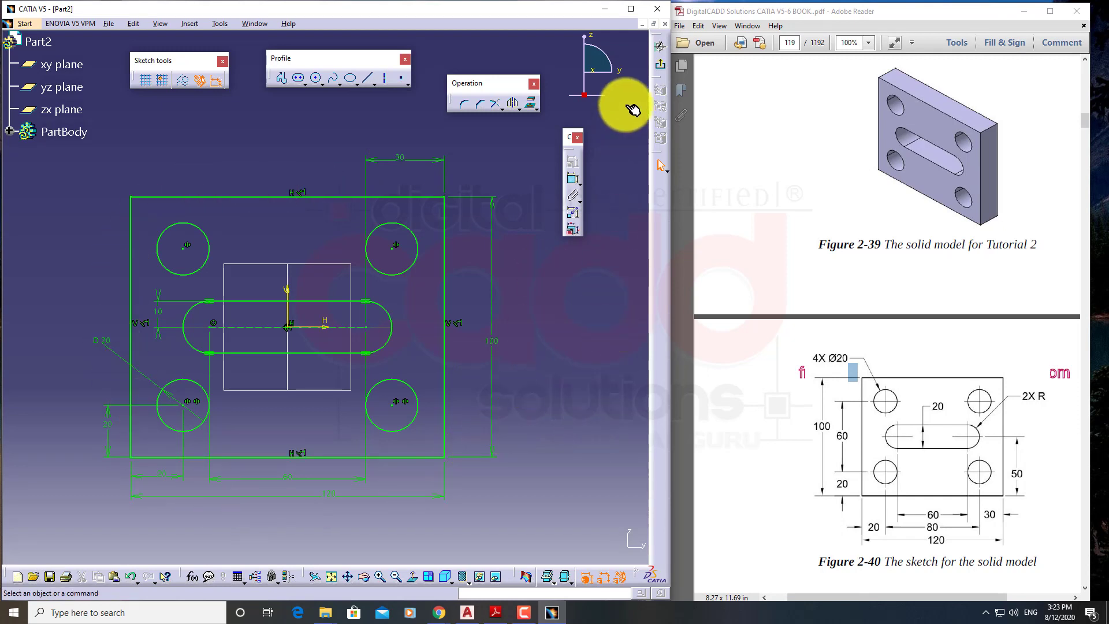
# Step: Exit the sketch and pad the plate profile with its slot and four holes to a length of 20 mm
pyautogui.click(665, 70)
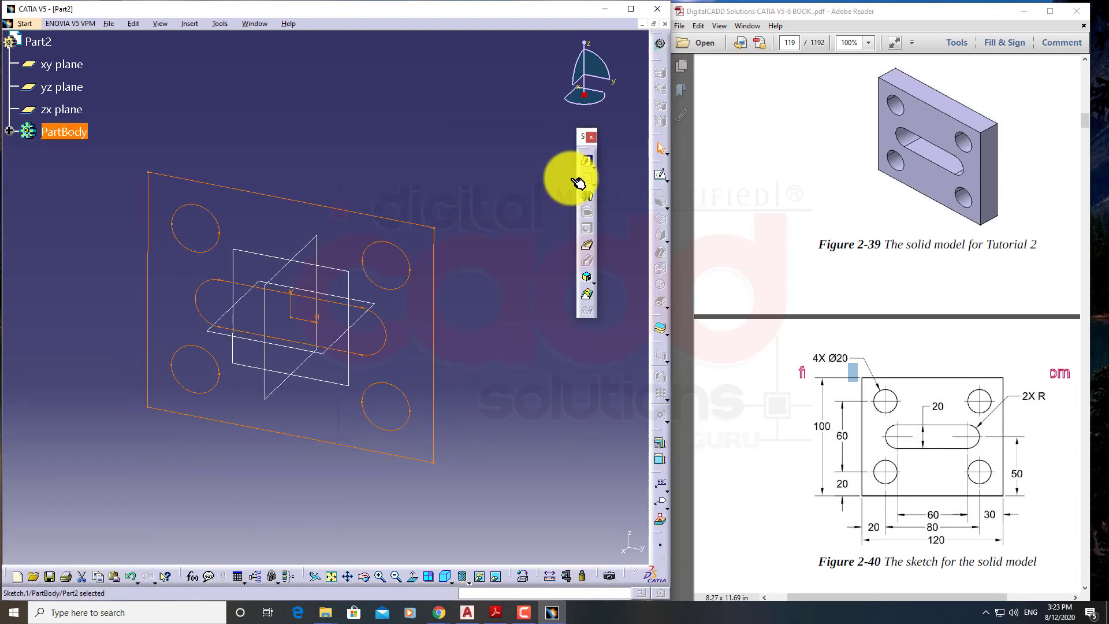
pyautogui.click(588, 164)
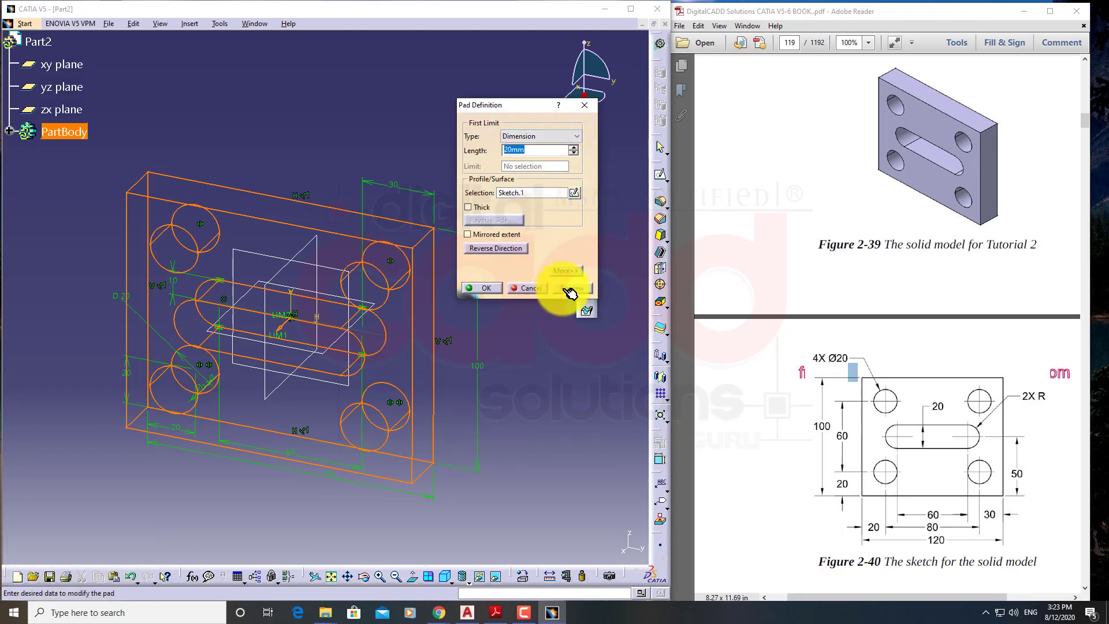
pyautogui.click(572, 292)
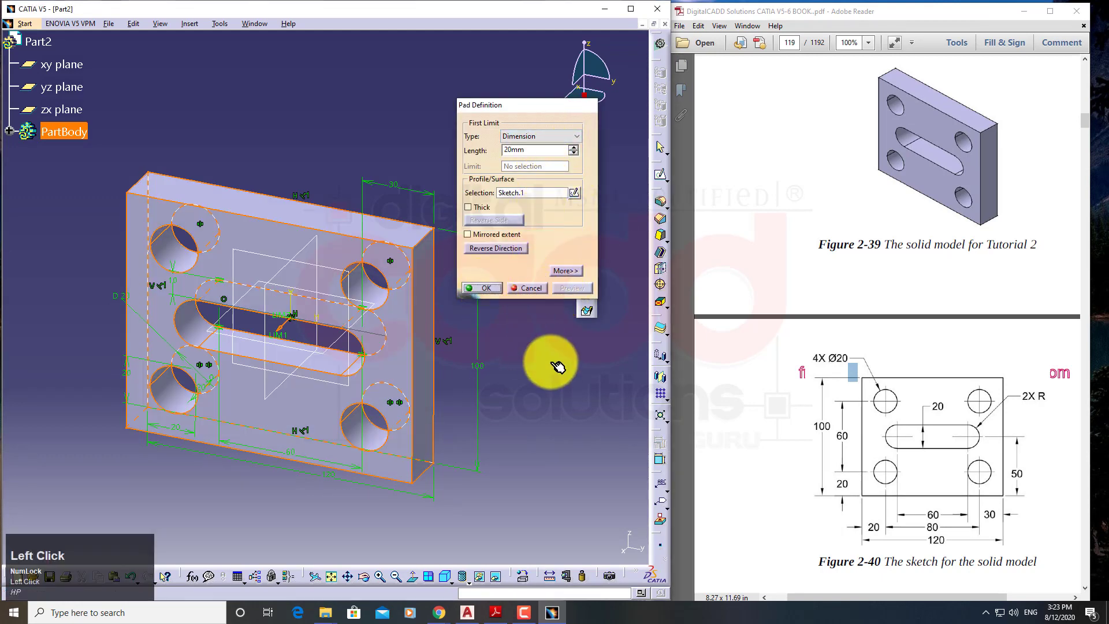
pyautogui.click(481, 288)
pyautogui.moveTo(485, 313); pyautogui.dragTo(482, 593, button='middle')
# Step: Display the slotted plate in Shading with Edges mode and set it to the standard isometric view
pyautogui.click(446, 575)
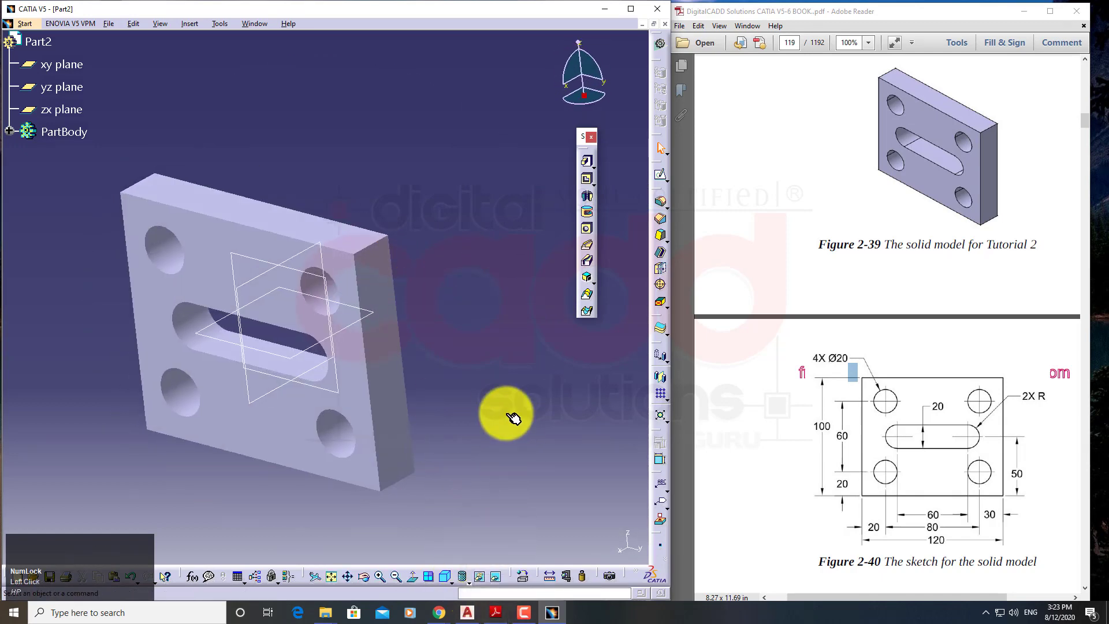
pyautogui.click(464, 577)
pyautogui.click(471, 579)
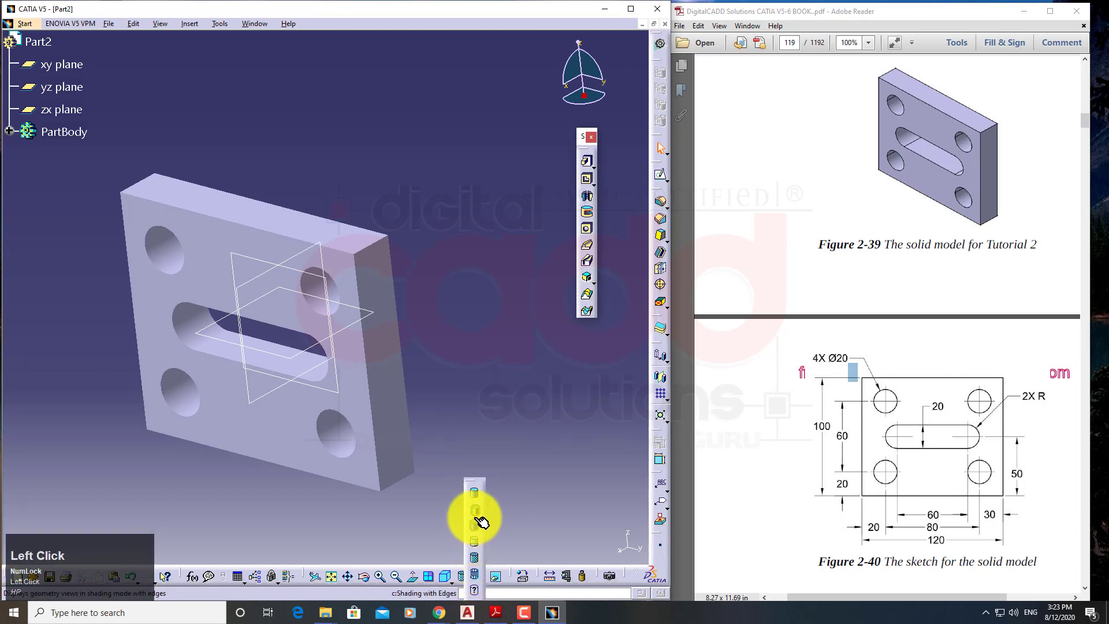
pyautogui.click(477, 513)
pyautogui.click(454, 581)
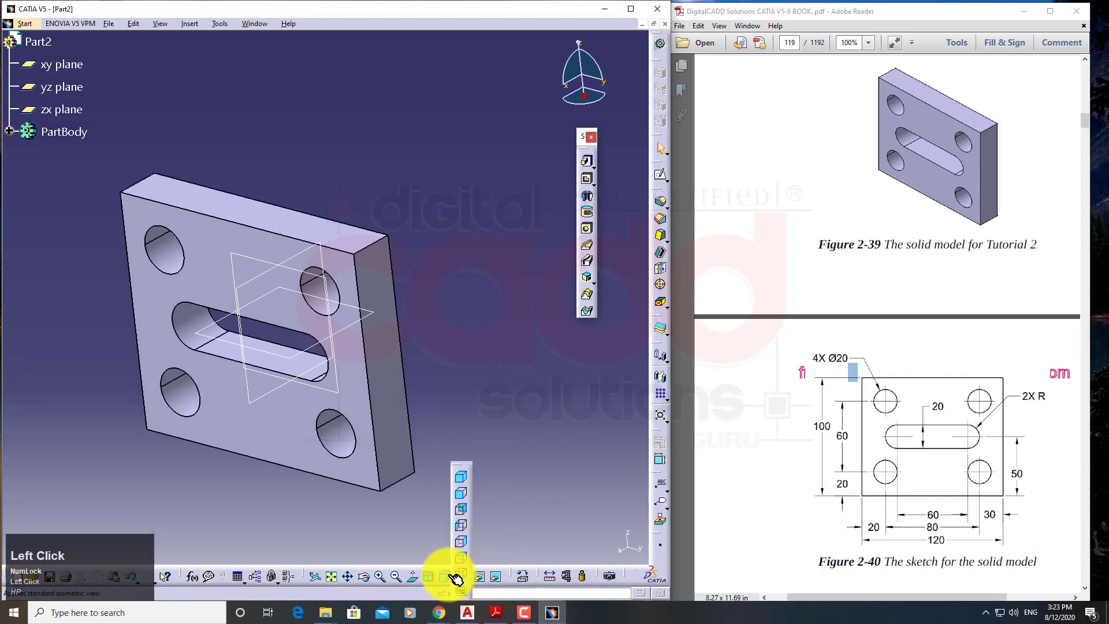
pyautogui.click(450, 575)
pyautogui.moveTo(215, 433); pyautogui.dragTo(272, 388, button='middle')
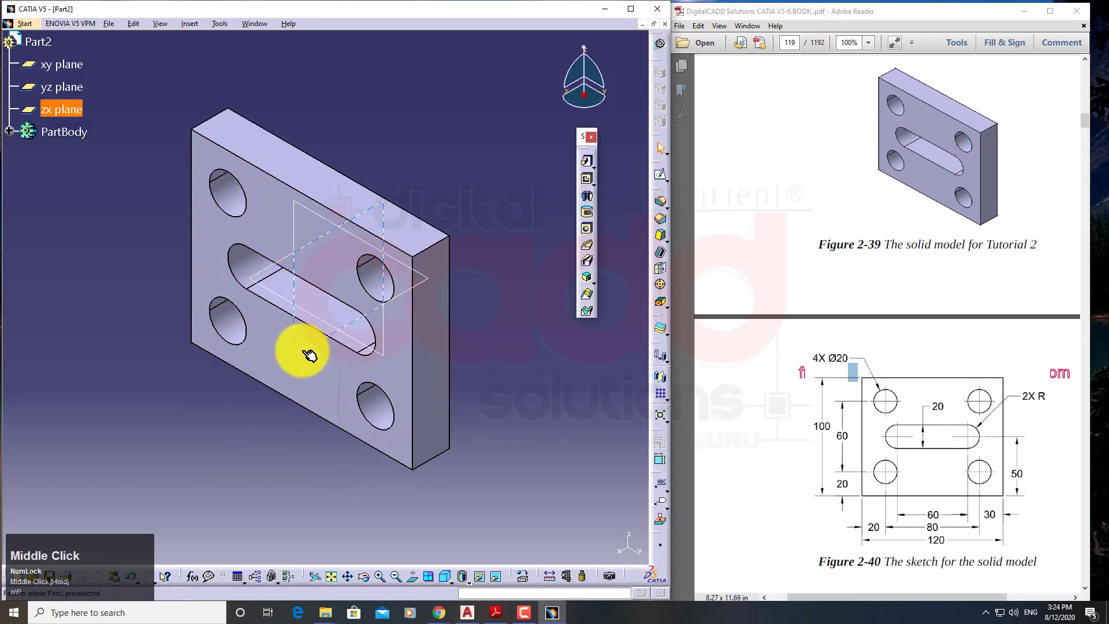
pyautogui.moveTo(253, 312); pyautogui.dragTo(404, 404, button='middle')
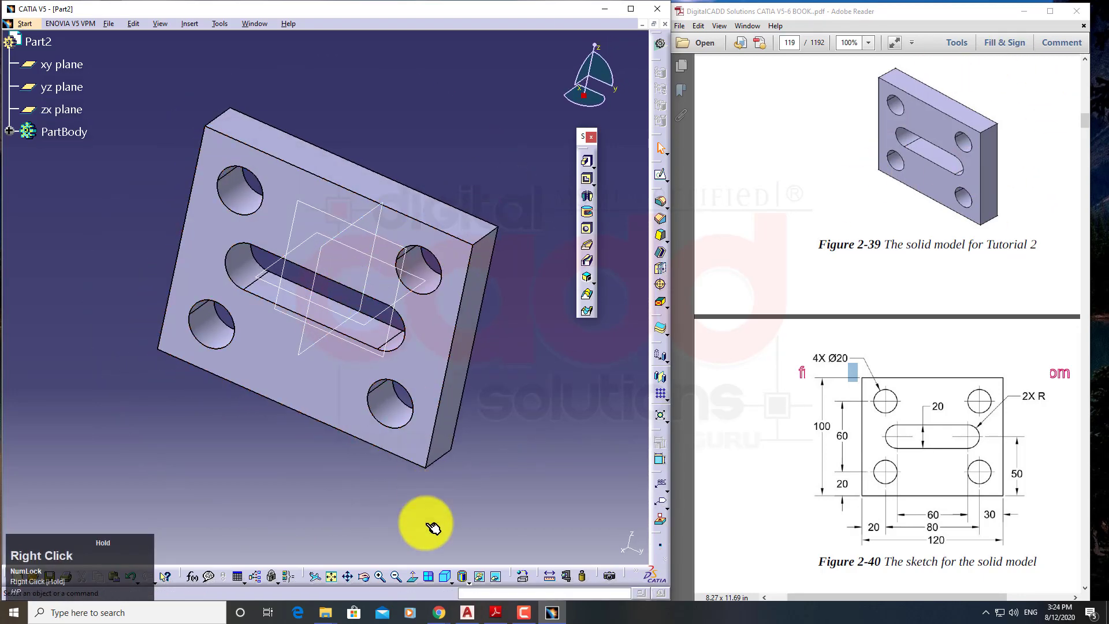
pyautogui.click(446, 577)
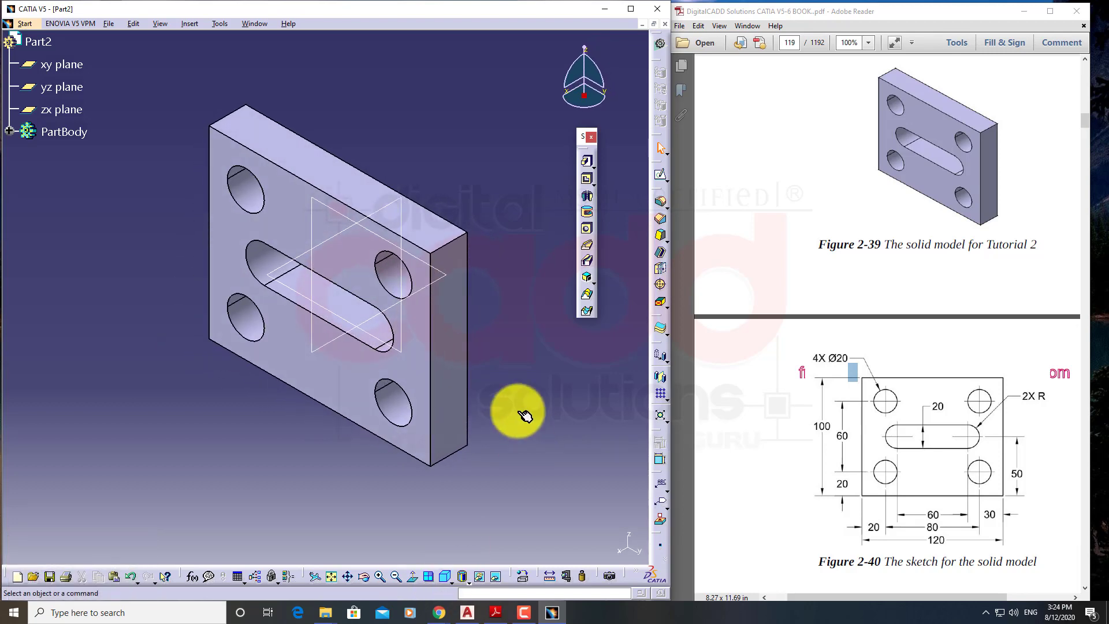
pyautogui.moveTo(510, 416); pyautogui.dragTo(439, 474, button='middle')
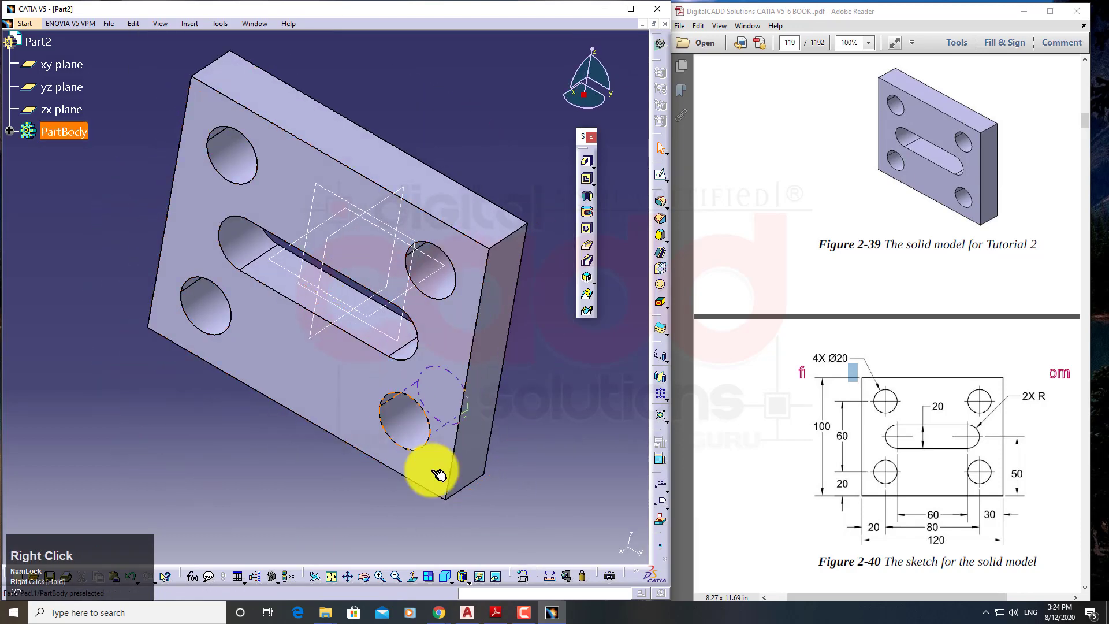
pyautogui.click(449, 578)
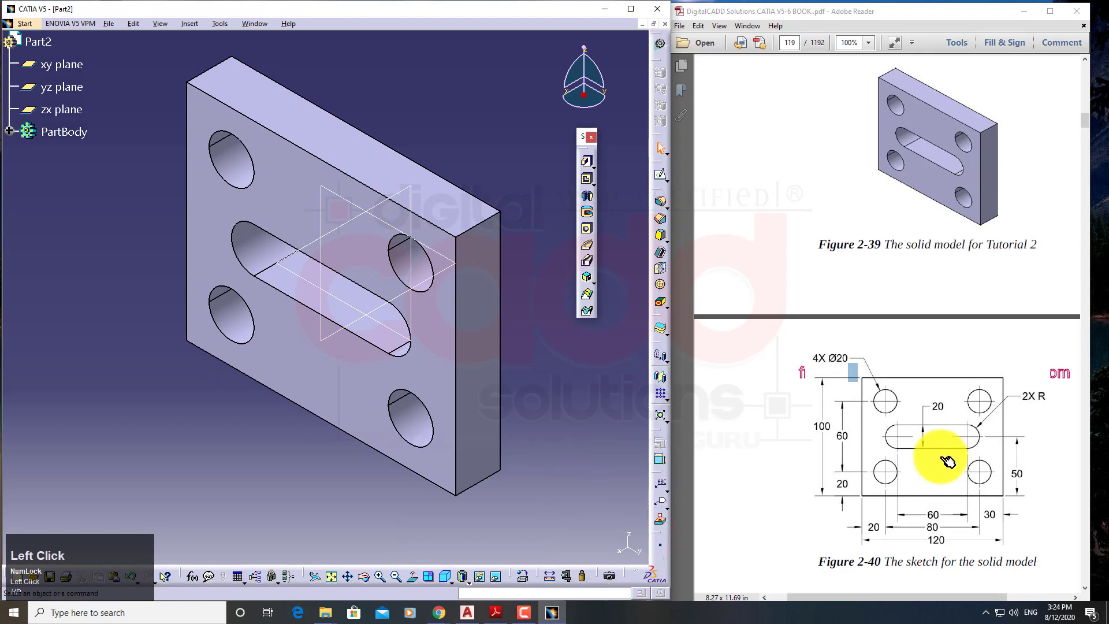
# Step: Switch to the tutorial book in Adobe Reader and examine the Tutorial 3 dimensioned sketch in Figure 2-46
pyautogui.scroll(-15, 947, 462)
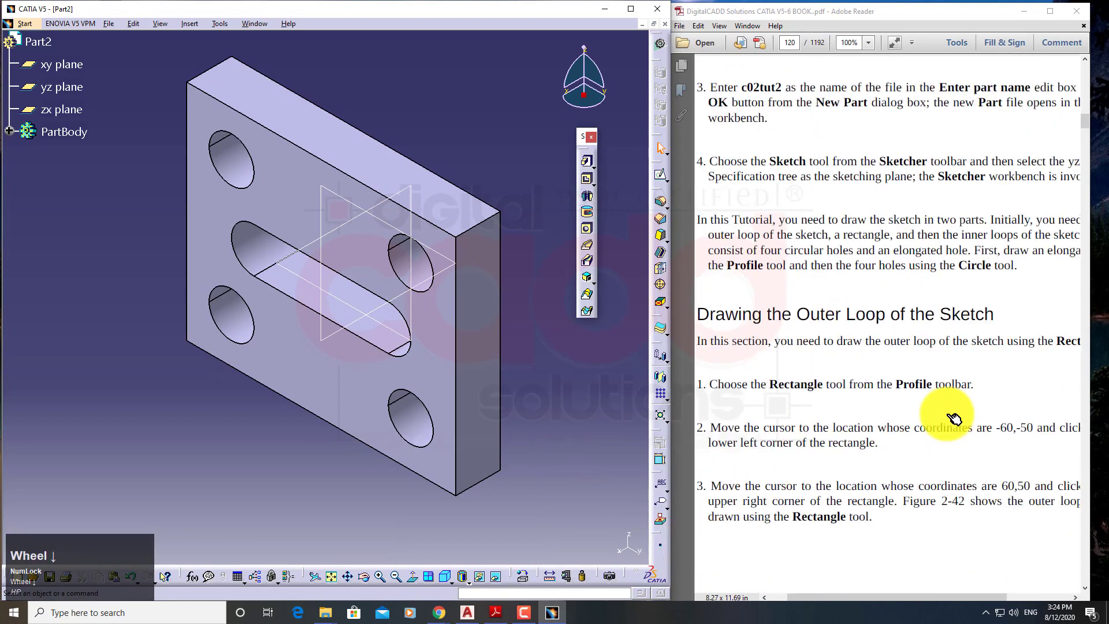
pyautogui.scroll(-20, 953, 417)
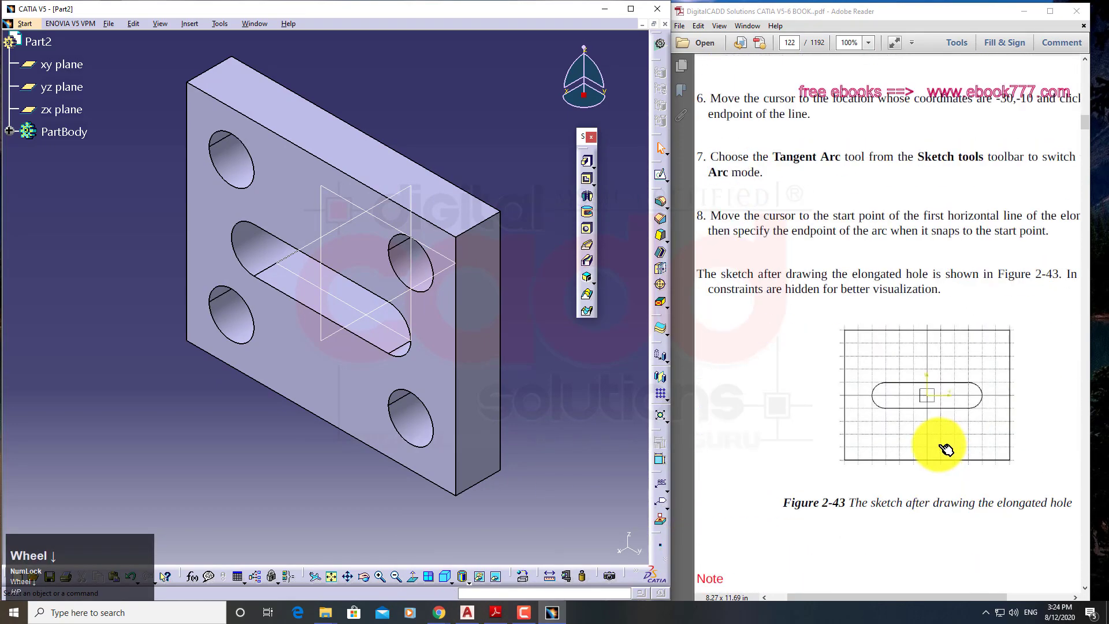
pyautogui.scroll(-15, 946, 449)
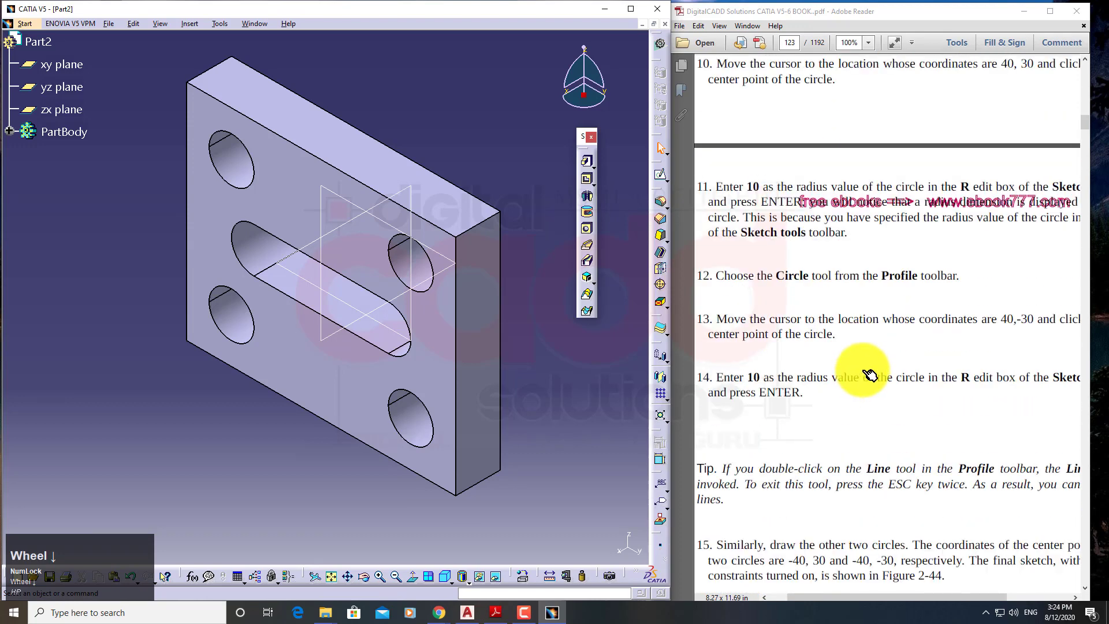
pyautogui.scroll(-20, 869, 376)
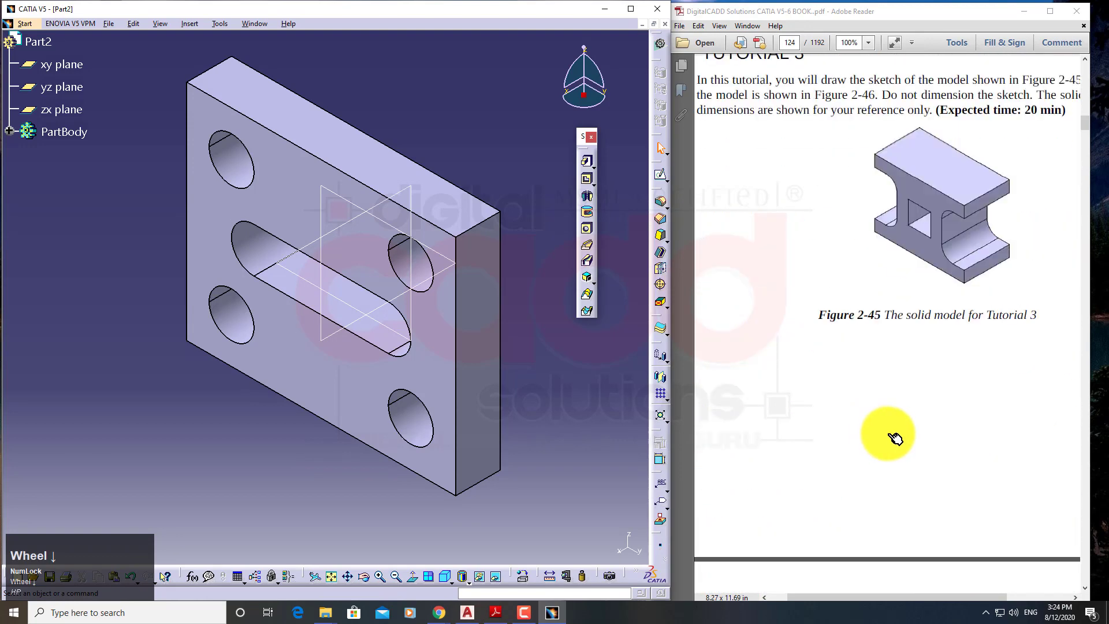
pyautogui.scroll(-4, 895, 439)
pyautogui.scroll(4, 910, 441)
pyautogui.scroll(-6, 916, 437)
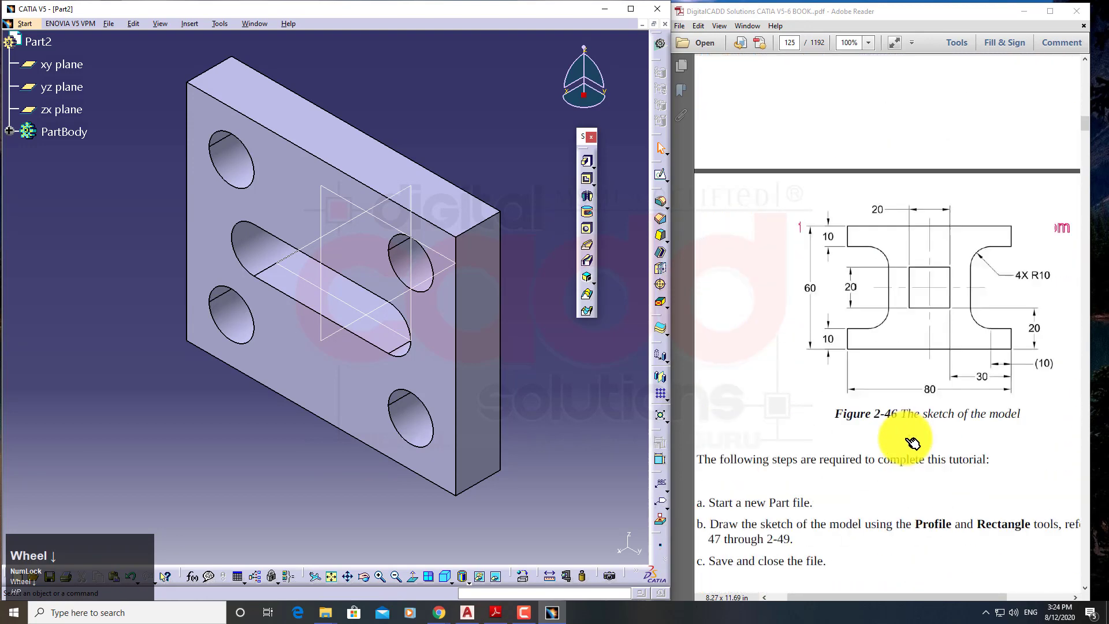
pyautogui.scroll(-3, 912, 442)
pyautogui.scroll(2, 913, 443)
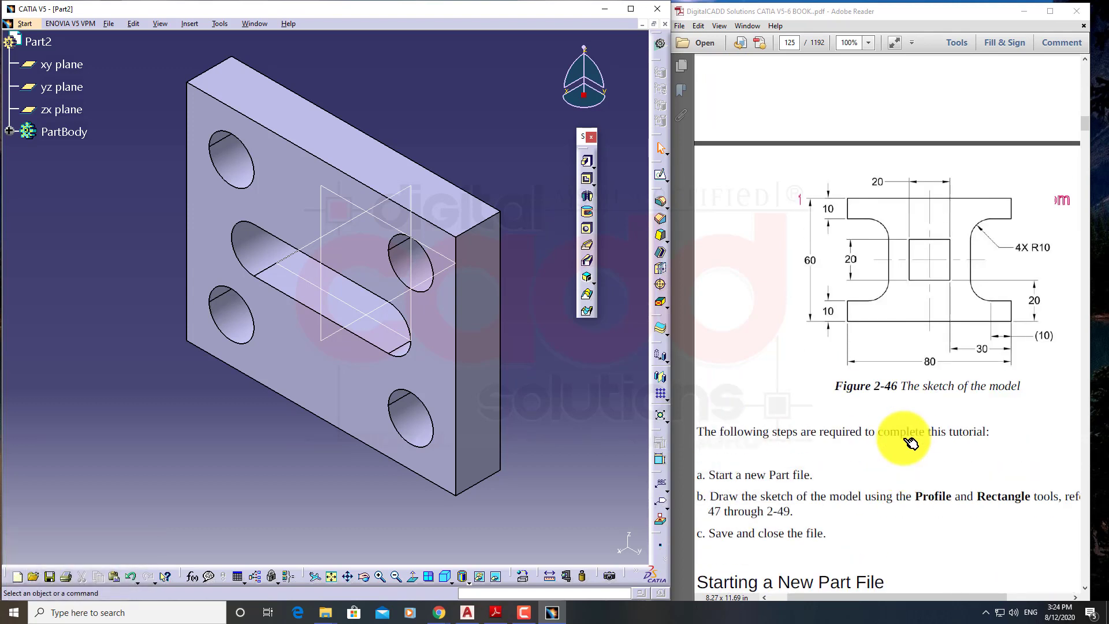
pyautogui.hotkey('ctrl', 'shift', 'd')
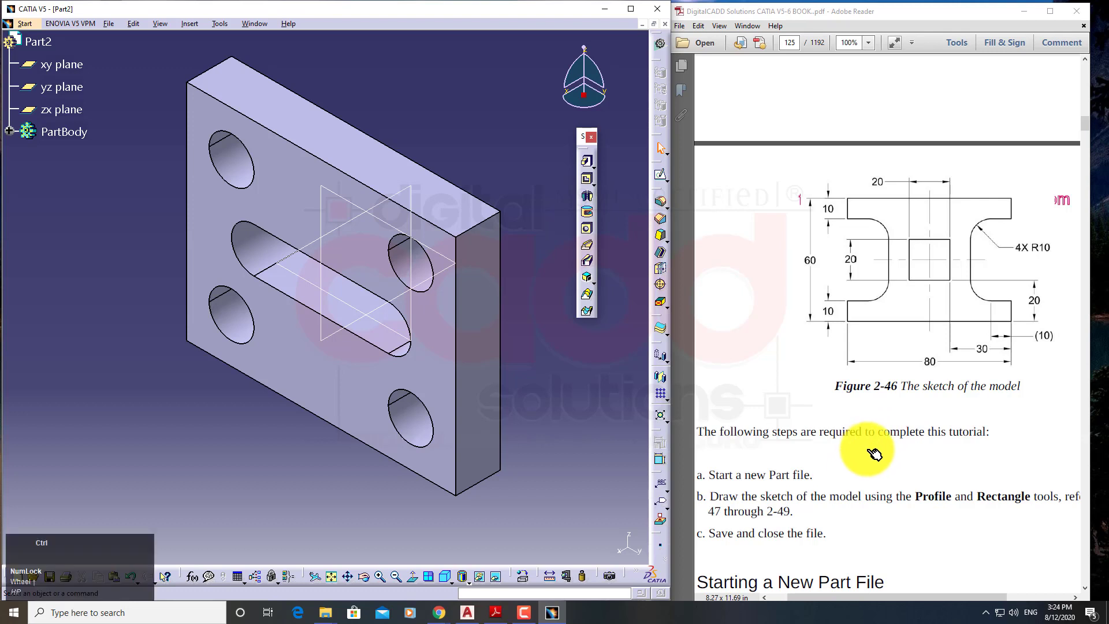
pyautogui.moveTo(774, 161); pyautogui.dragTo(1074, 372)
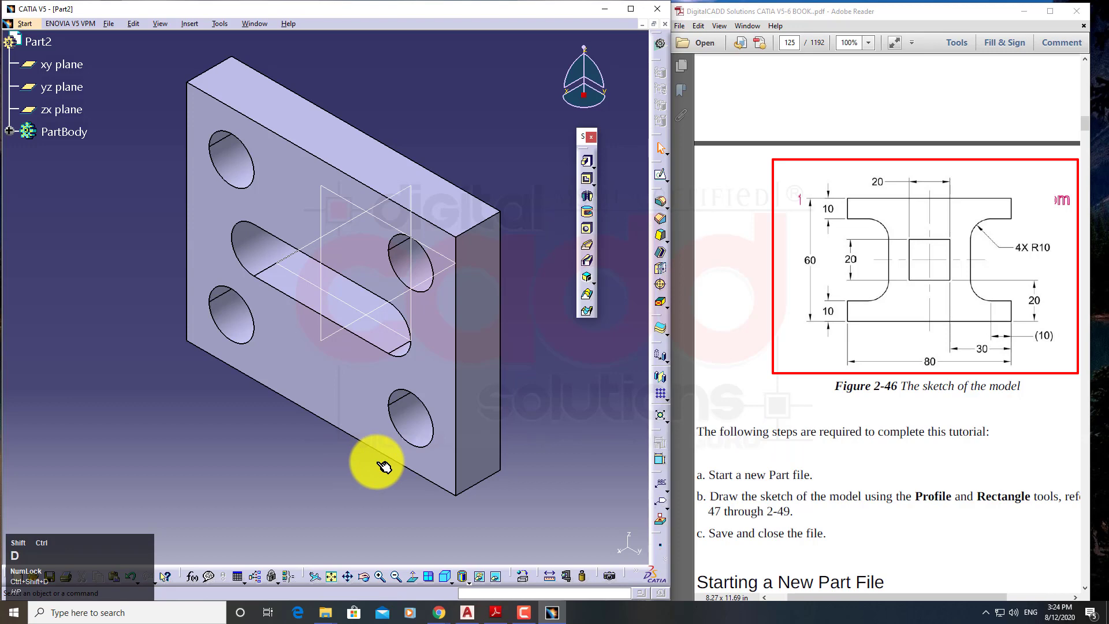
pyautogui.click(529, 413)
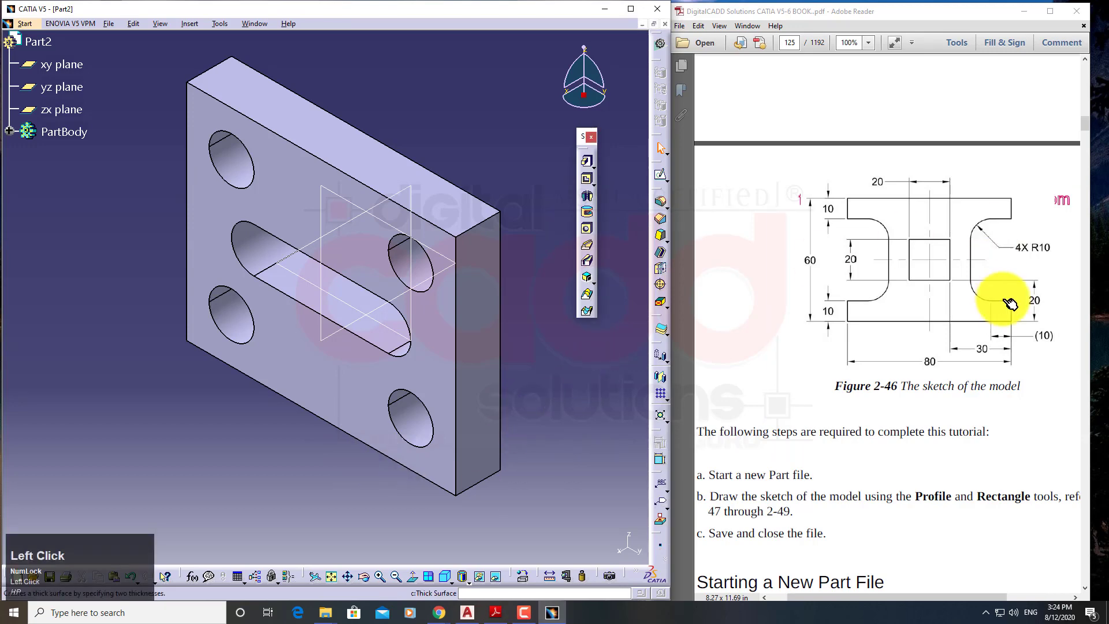
# Step: Examine the Tutorial 3 solid model in Figure 2-45 and compare its orientation with the finished plate
pyautogui.scroll(10, 1009, 303)
pyautogui.click(958, 267)
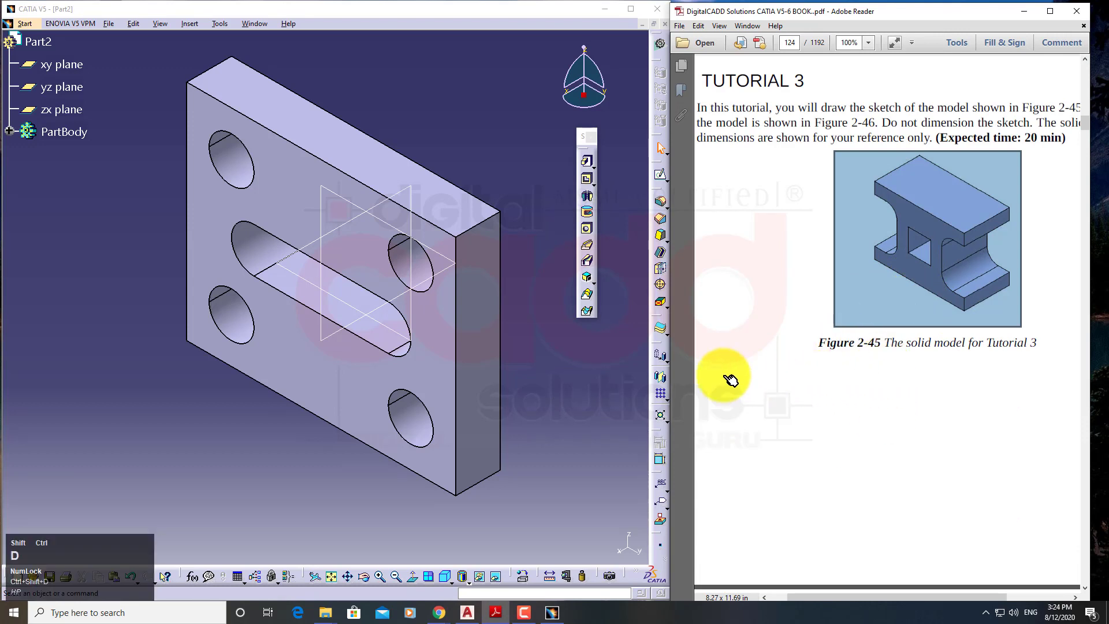
pyautogui.moveTo(722, 366)
pyautogui.mouseDown()
pyautogui.moveTo(817, 303)
pyautogui.moveTo(796, 329)
pyautogui.mouseUp()
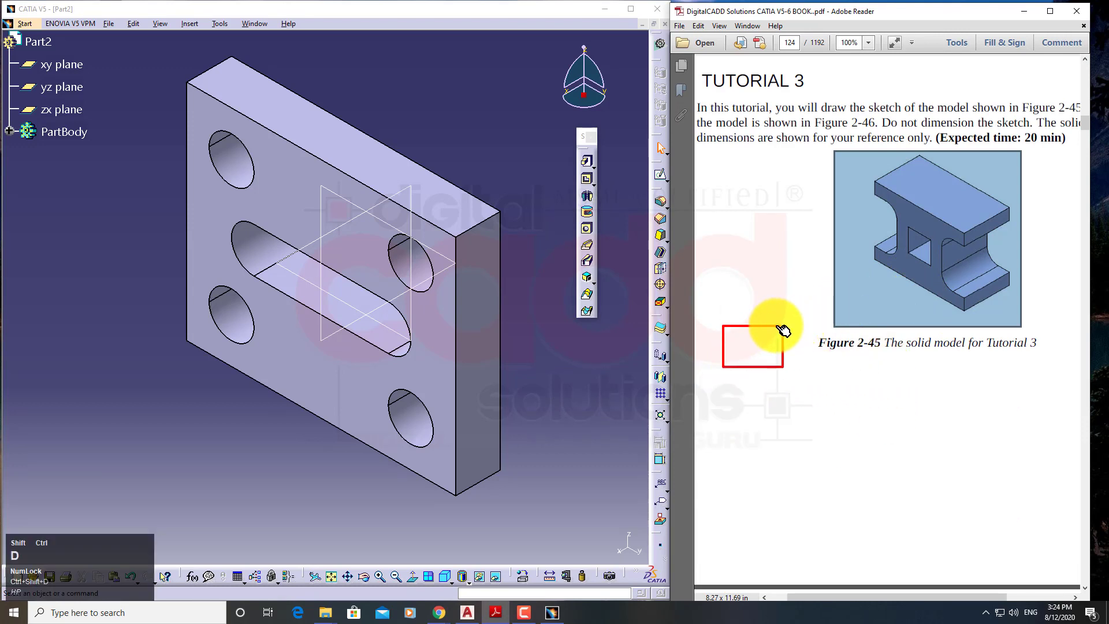
pyautogui.moveTo(763, 318); pyautogui.dragTo(853, 283)
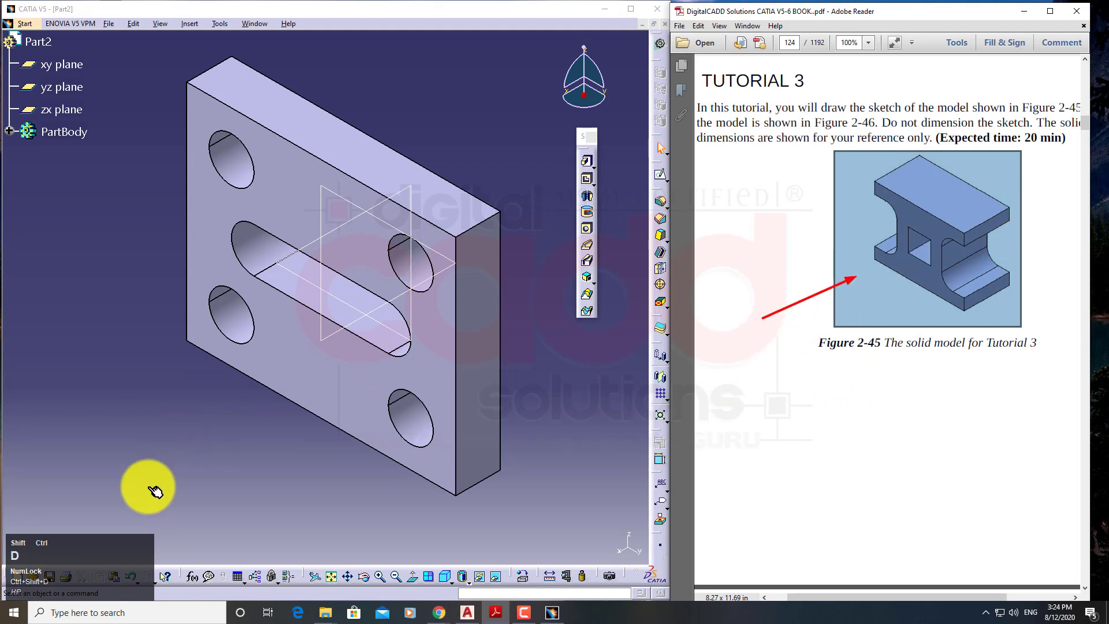
pyautogui.moveTo(148, 485); pyautogui.dragTo(288, 427)
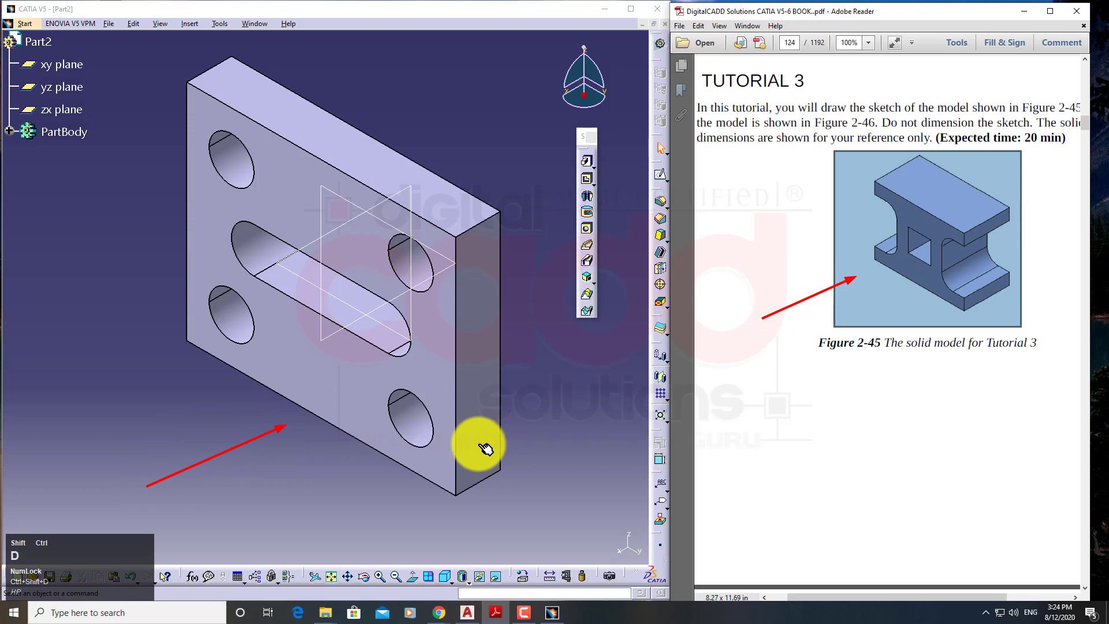
pyautogui.hotkey('ctrl', 'shift', 'd')
# Step: Create a new Part Design part with the default name and open a sketch on its yz plane
pyautogui.click(35, 26)
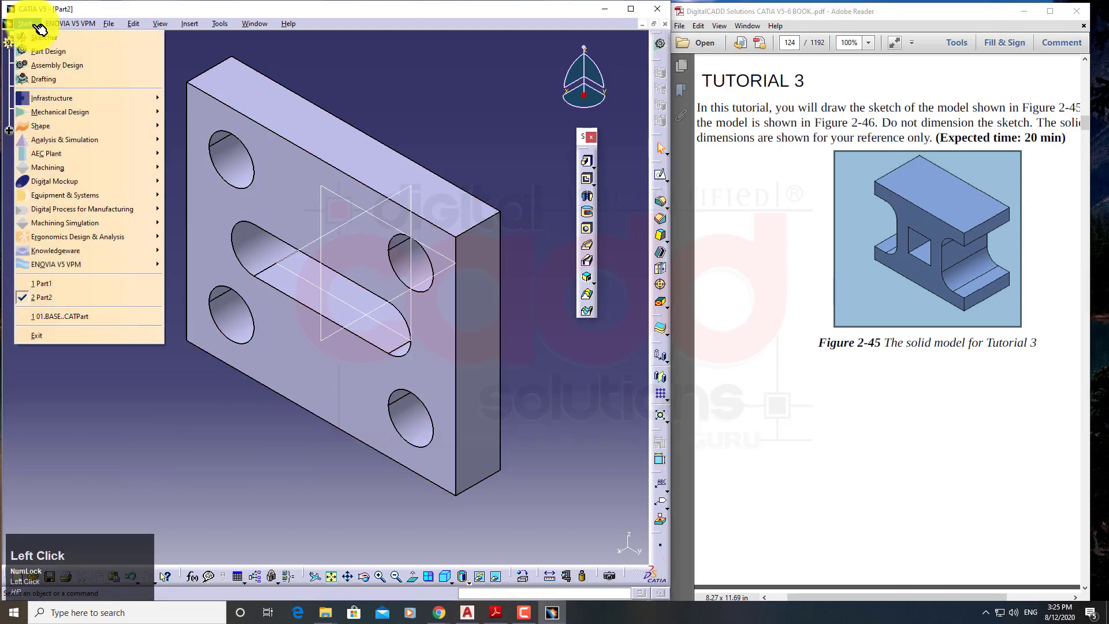
pyautogui.click(74, 48)
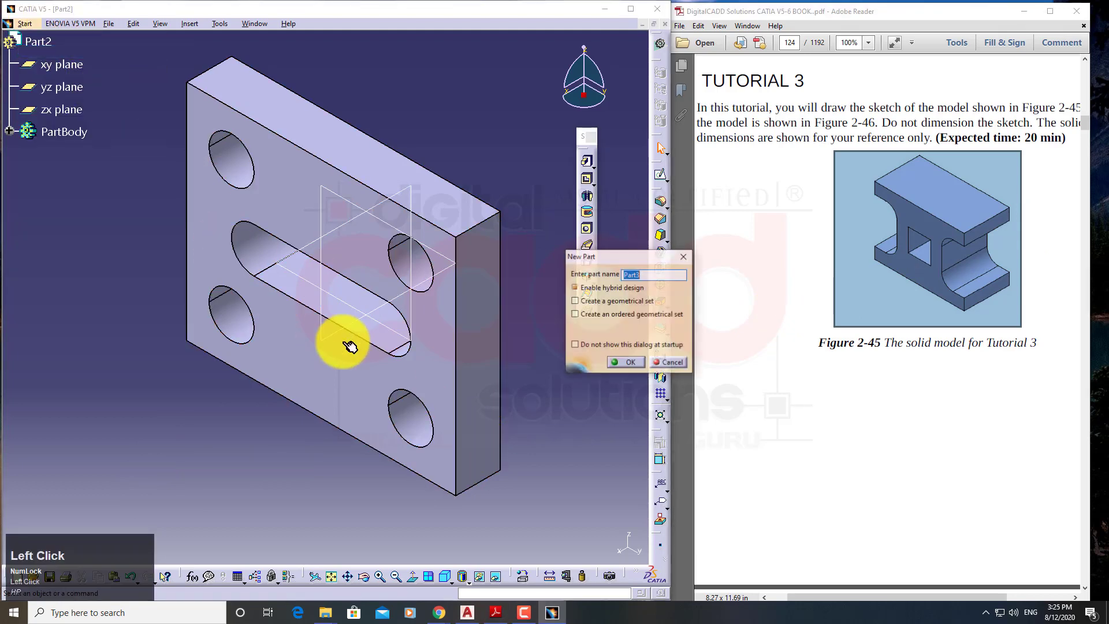
pyautogui.click(632, 362)
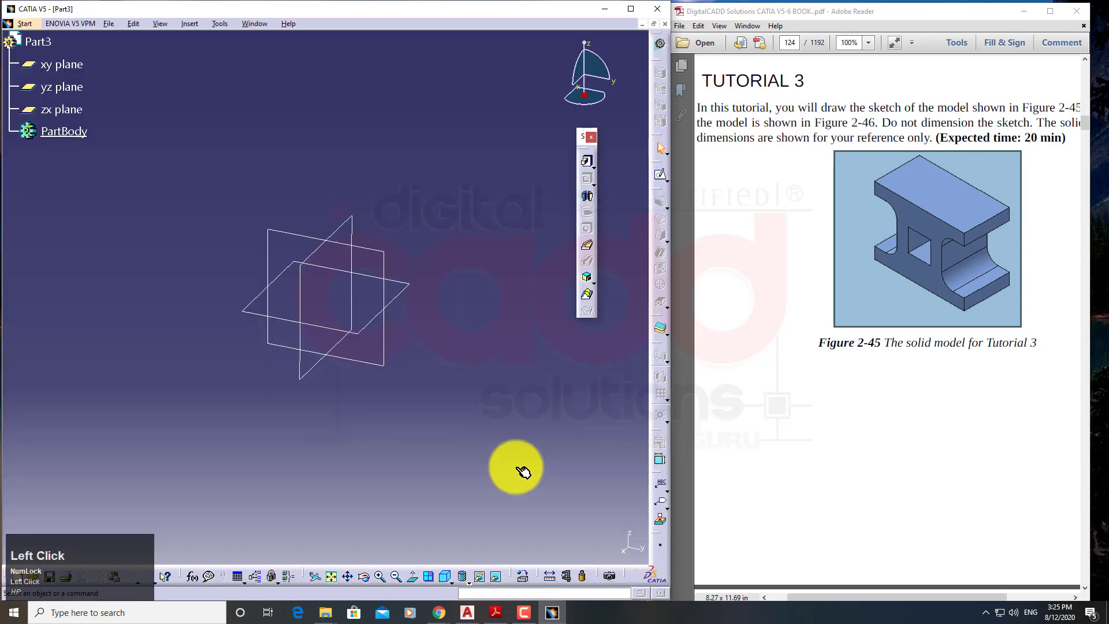
pyautogui.scroll(-10, 780, 398)
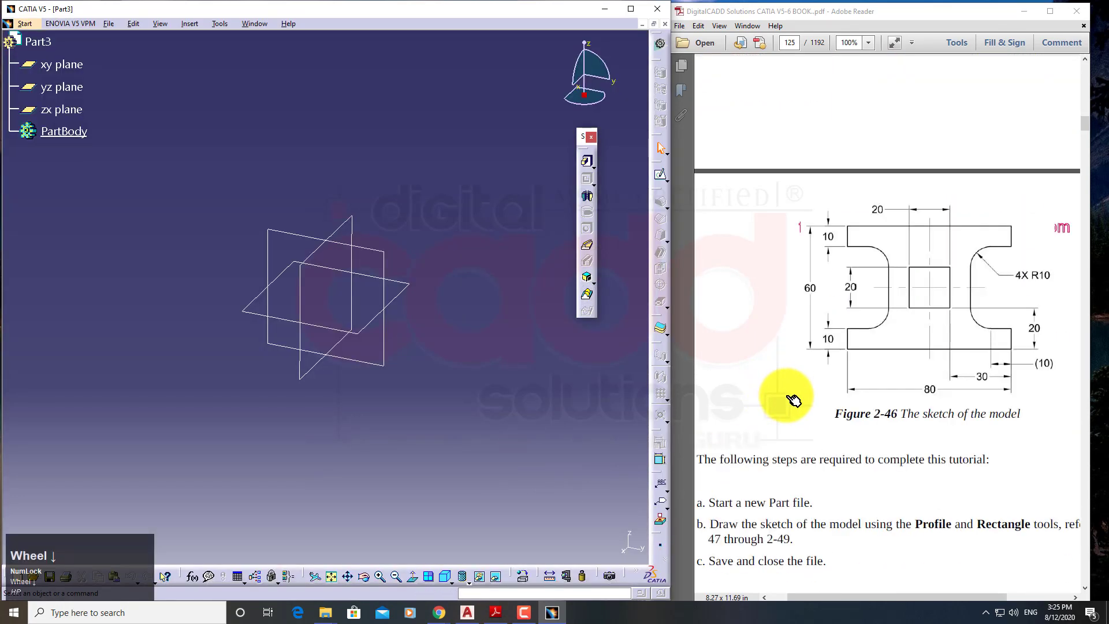
pyautogui.click(385, 254)
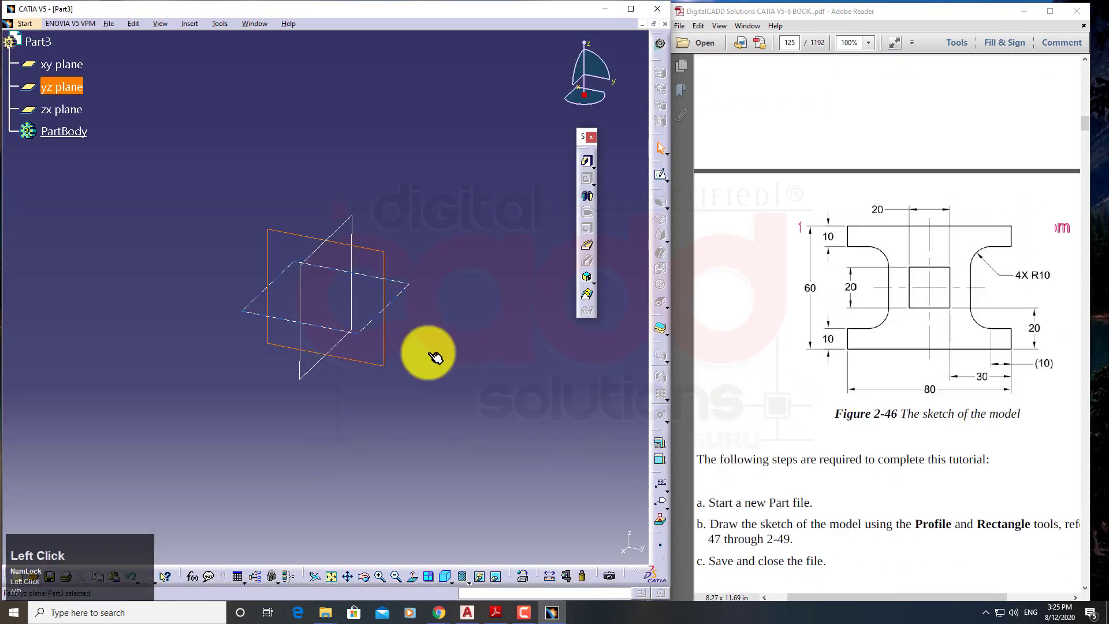
pyautogui.click(661, 176)
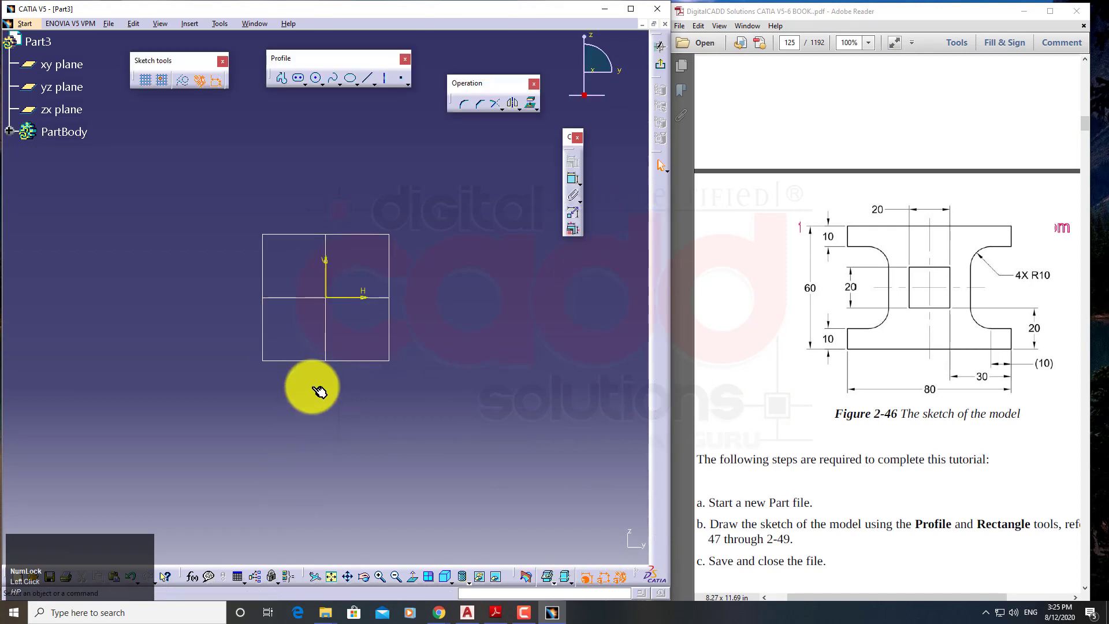
# Step: Study the I-shaped outline, filleted corners and central square in Figure 2-46 before returning to the empty CATIA sketch
pyautogui.click(872, 248)
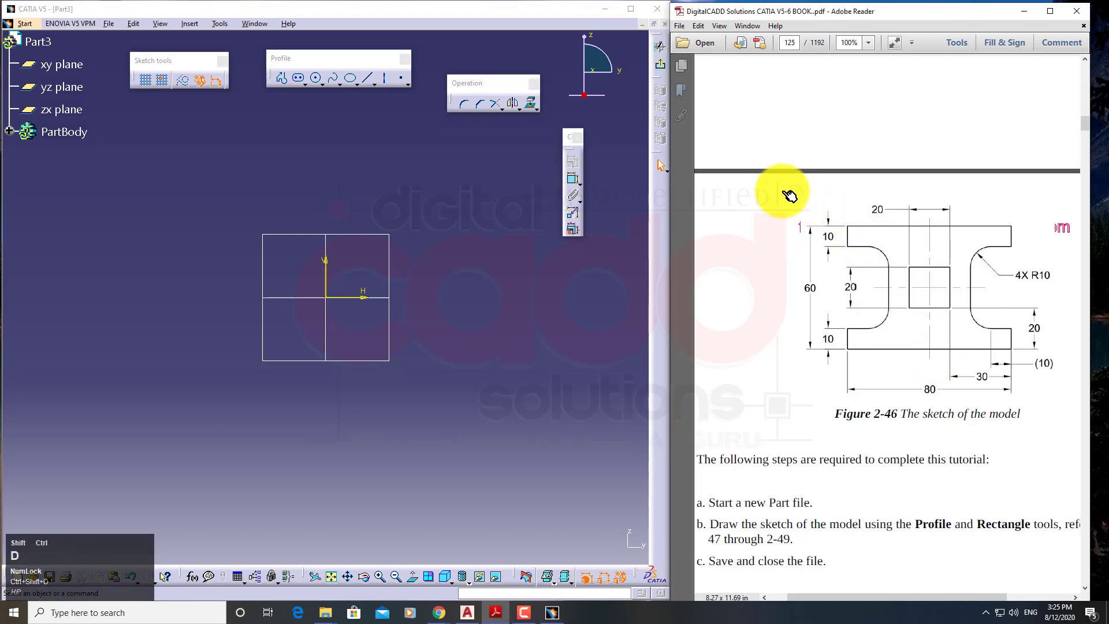
pyautogui.moveTo(778, 174); pyautogui.dragTo(1066, 397)
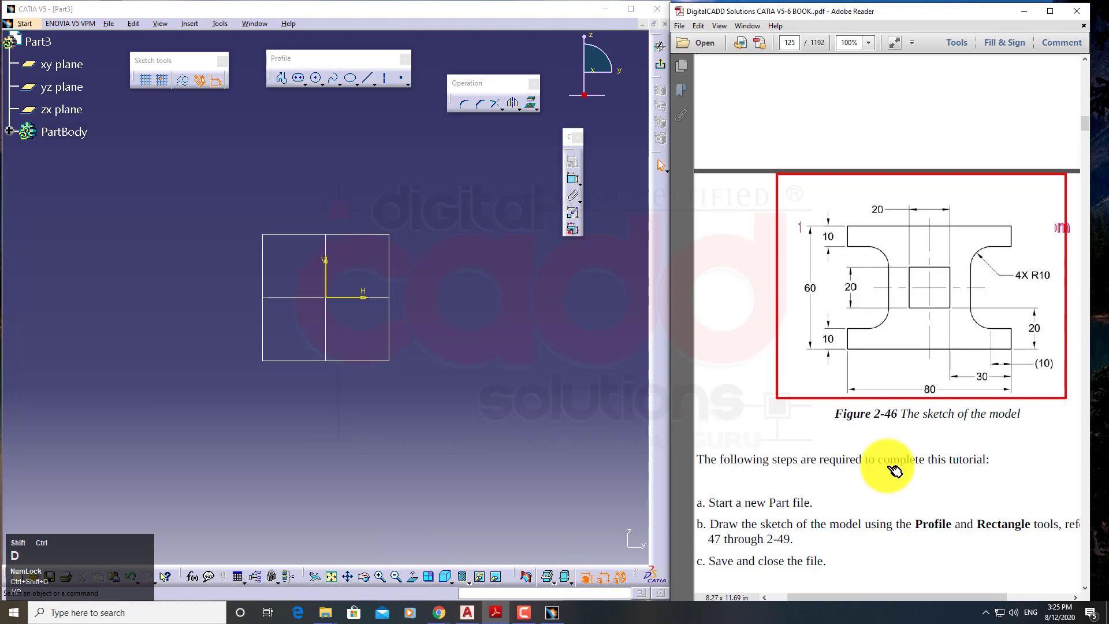
pyautogui.moveTo(861, 232); pyautogui.dragTo(898, 271)
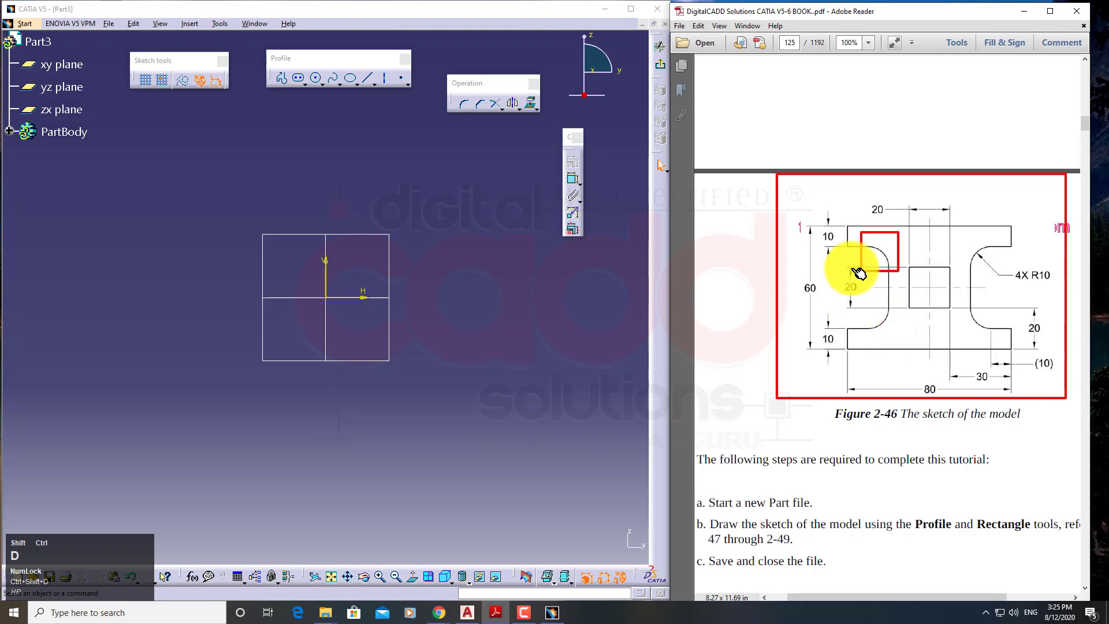
pyautogui.moveTo(846, 248); pyautogui.dragTo(850, 323)
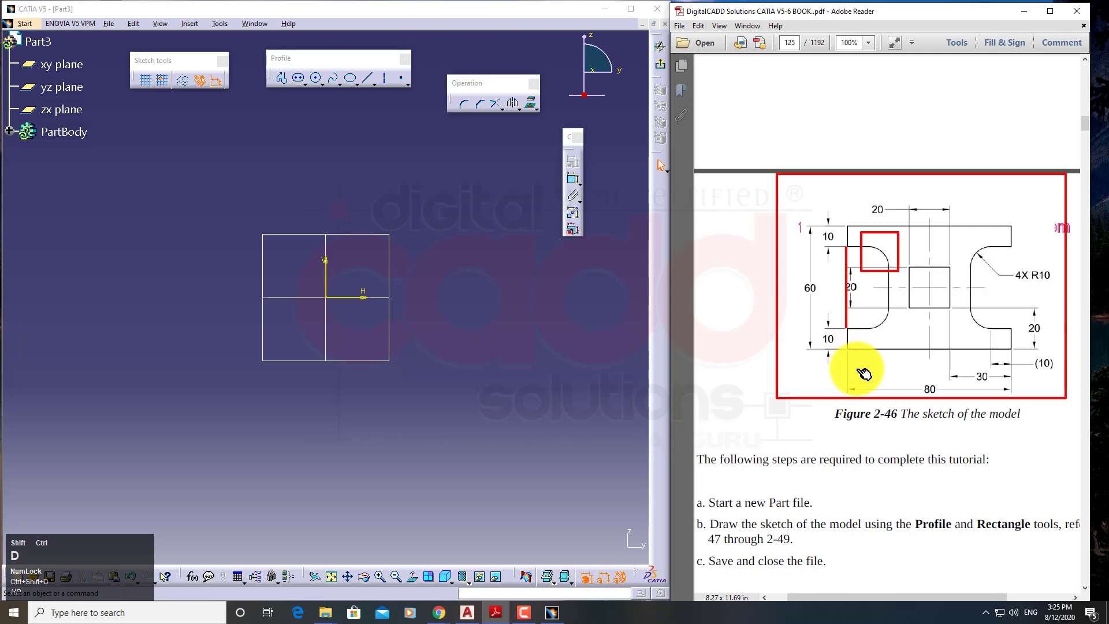
pyautogui.click(556, 322)
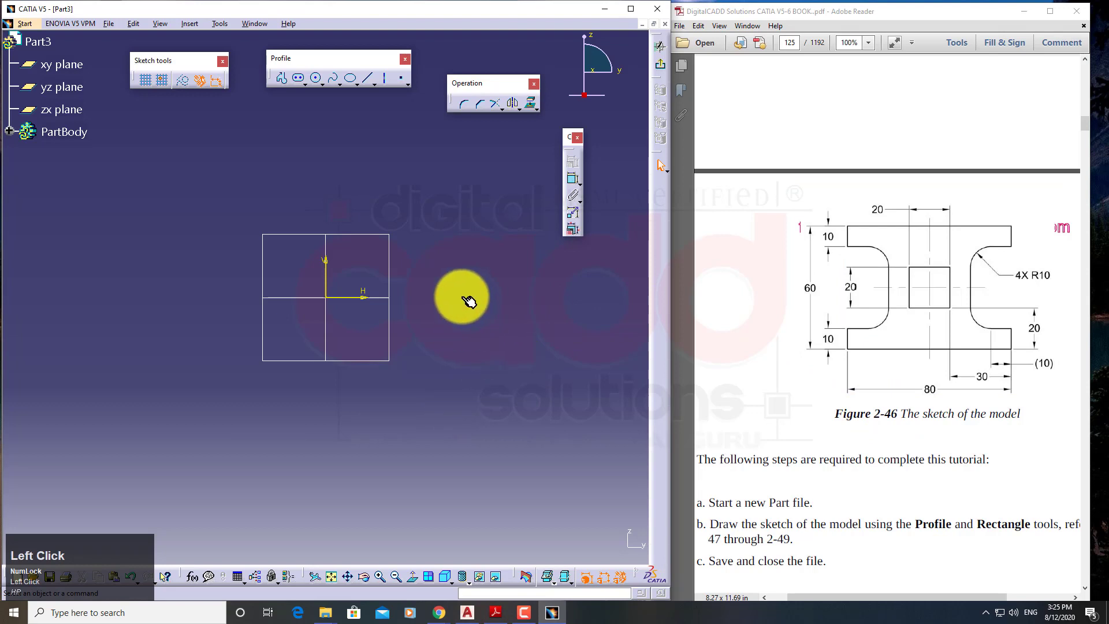
# Step: Sketch a centered rectangle around the sketch origin as the outer outline, slightly wider than tall
pyautogui.moveTo(469, 300); pyautogui.dragTo(414, 336, button='middle')
pyautogui.click(440, 349)
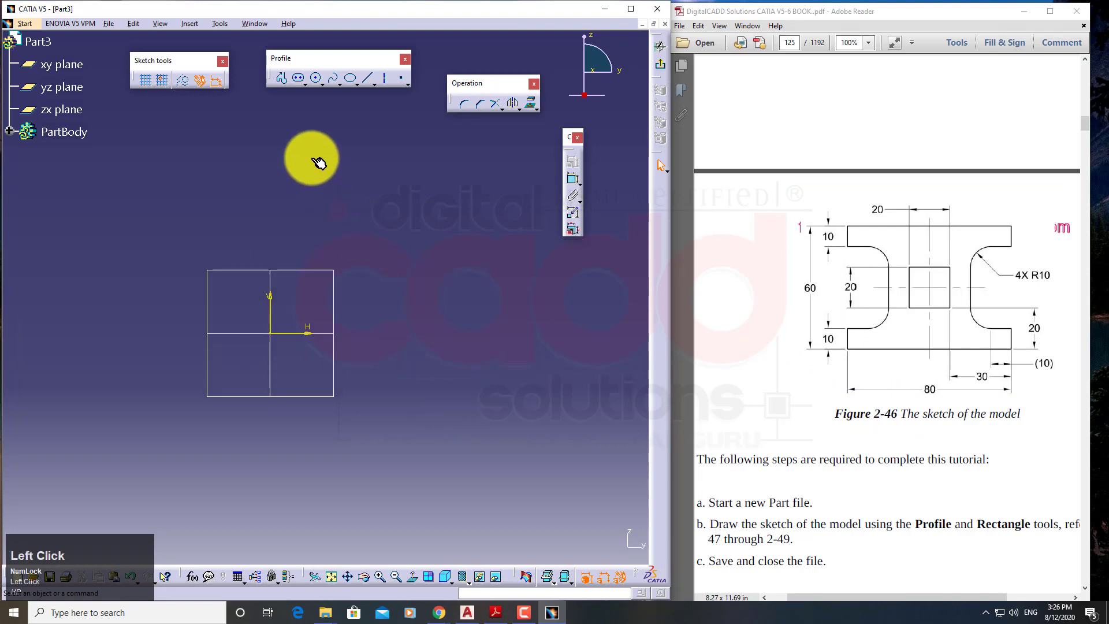
pyautogui.click(309, 82)
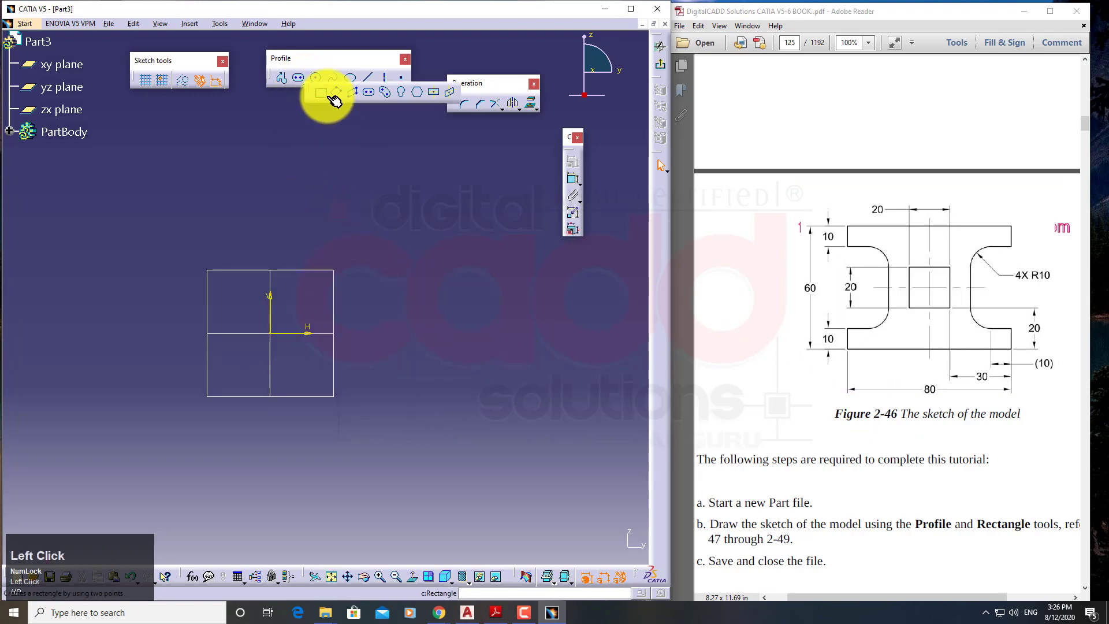
pyautogui.click(440, 97)
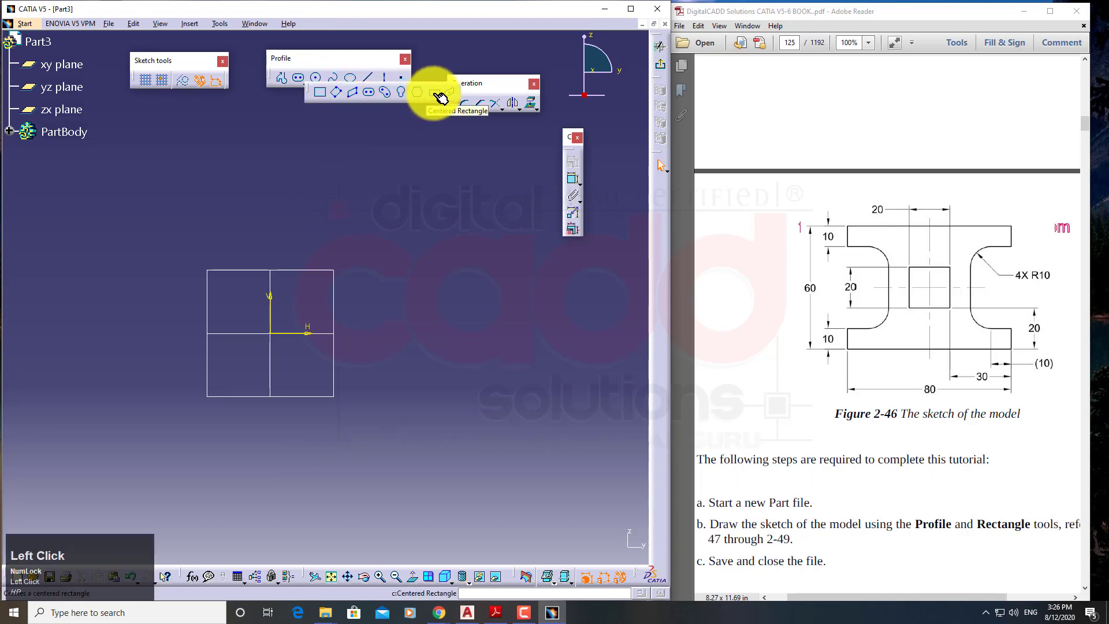
pyautogui.click(272, 334)
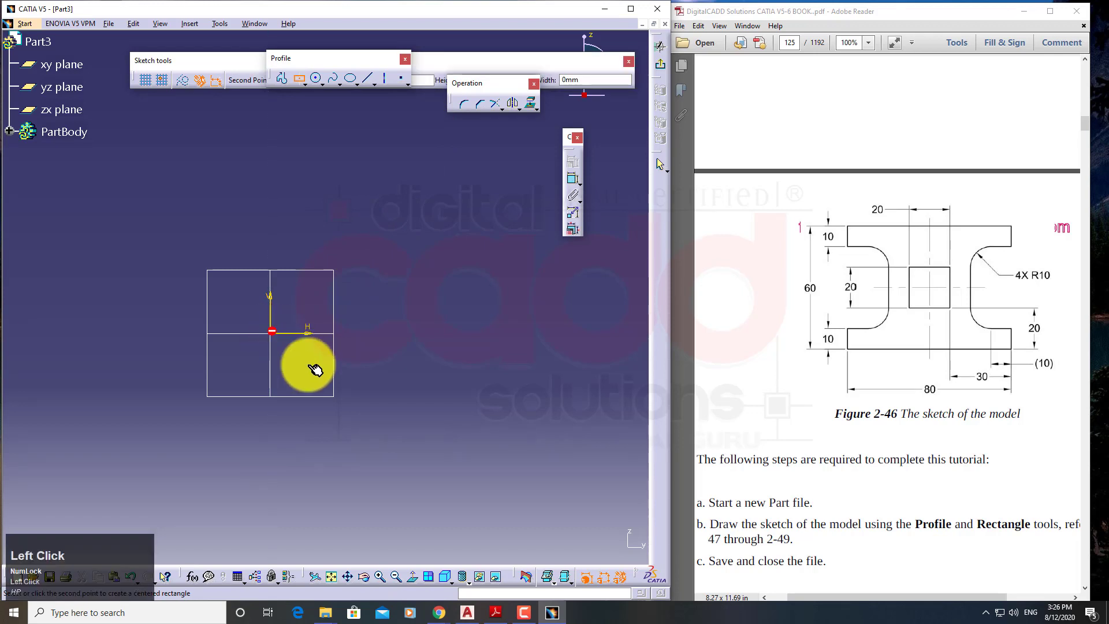
pyautogui.click(374, 415)
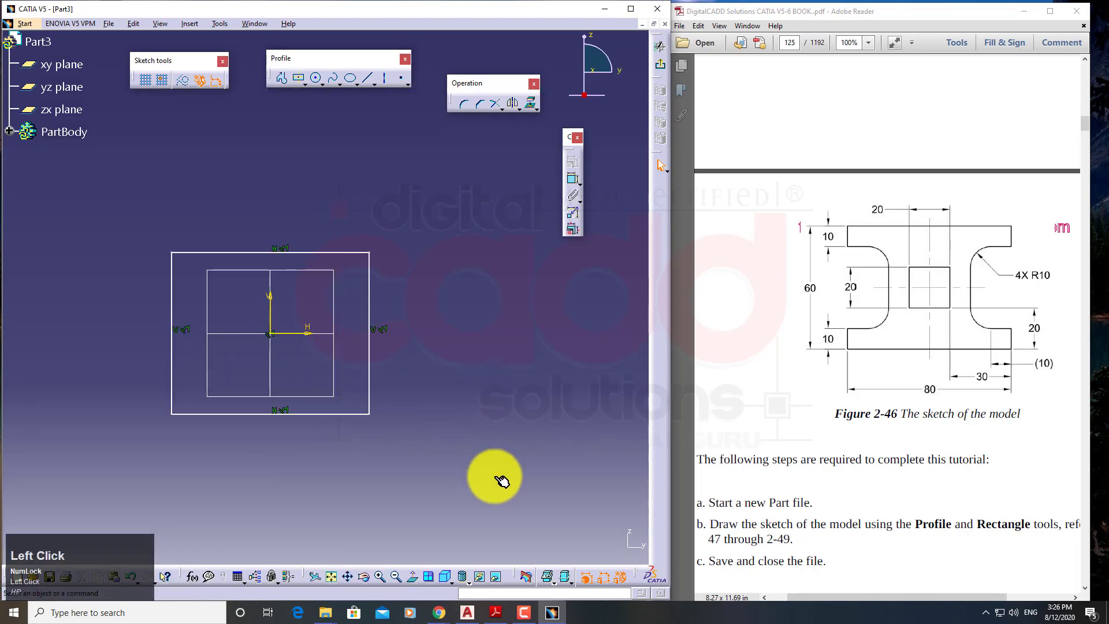
# Step: Dimension the rectangle's width between its two vertical sides and set it to 80 mm
pyautogui.click(572, 196)
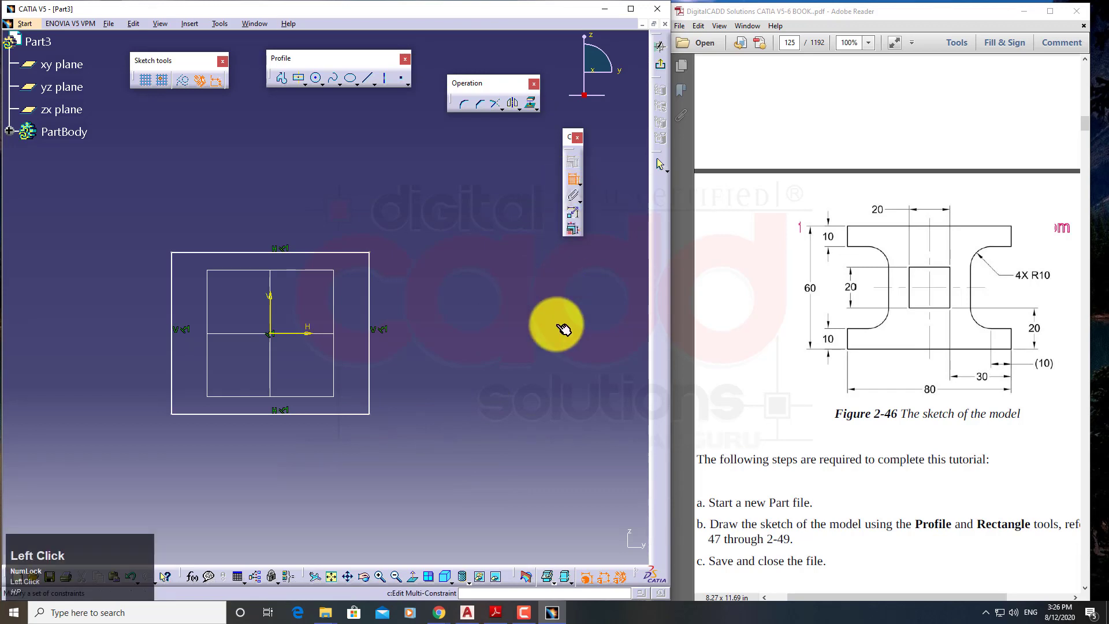
pyautogui.moveTo(943, 395); pyautogui.dragTo(918, 387)
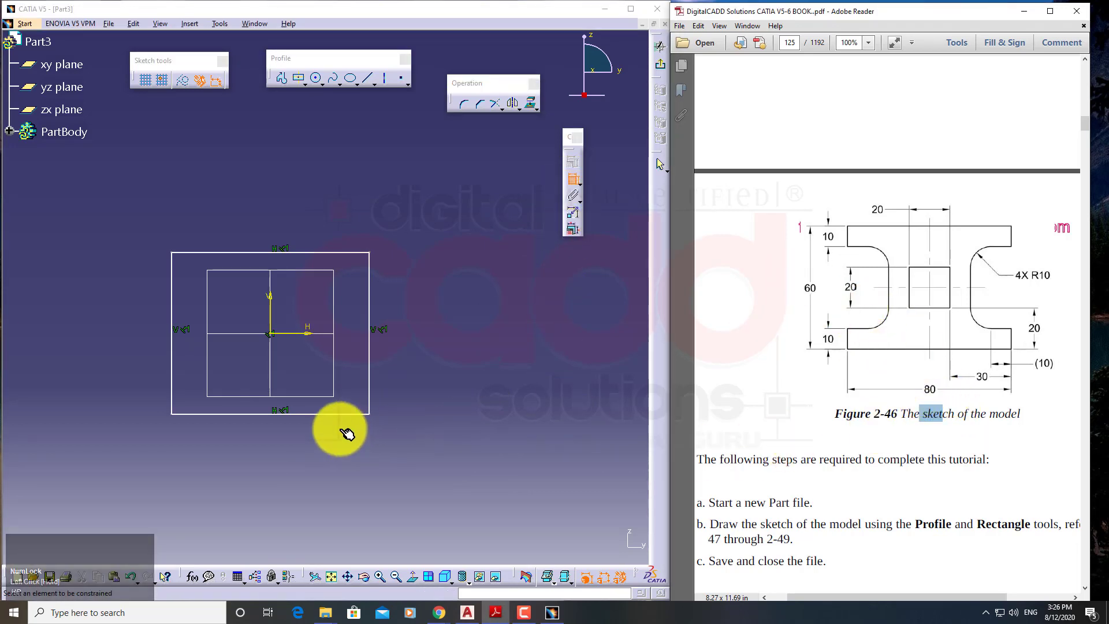
pyautogui.click(180, 371)
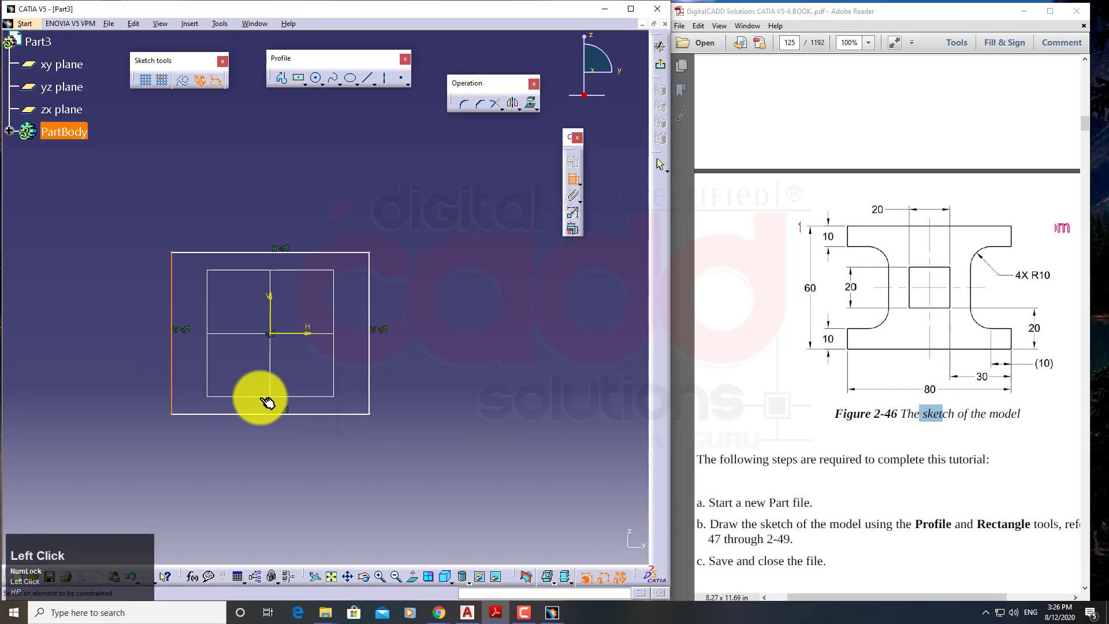
pyautogui.click(375, 364)
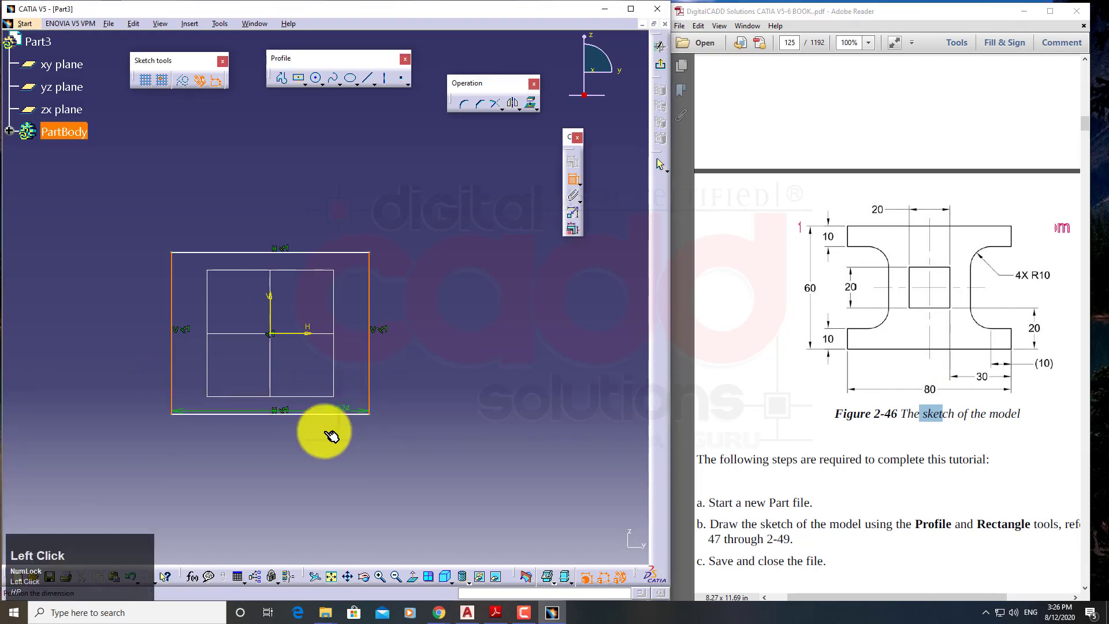
pyautogui.click(300, 446)
pyautogui.doubleClick(316, 453)
pyautogui.write('8')
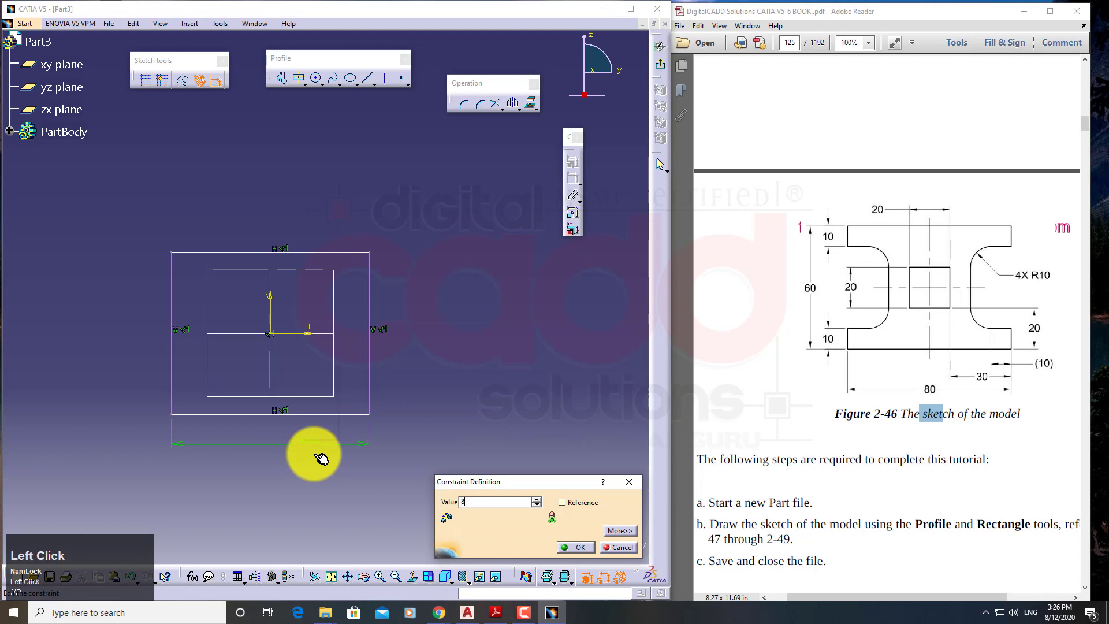
pyautogui.write('0')
pyautogui.press('Return')
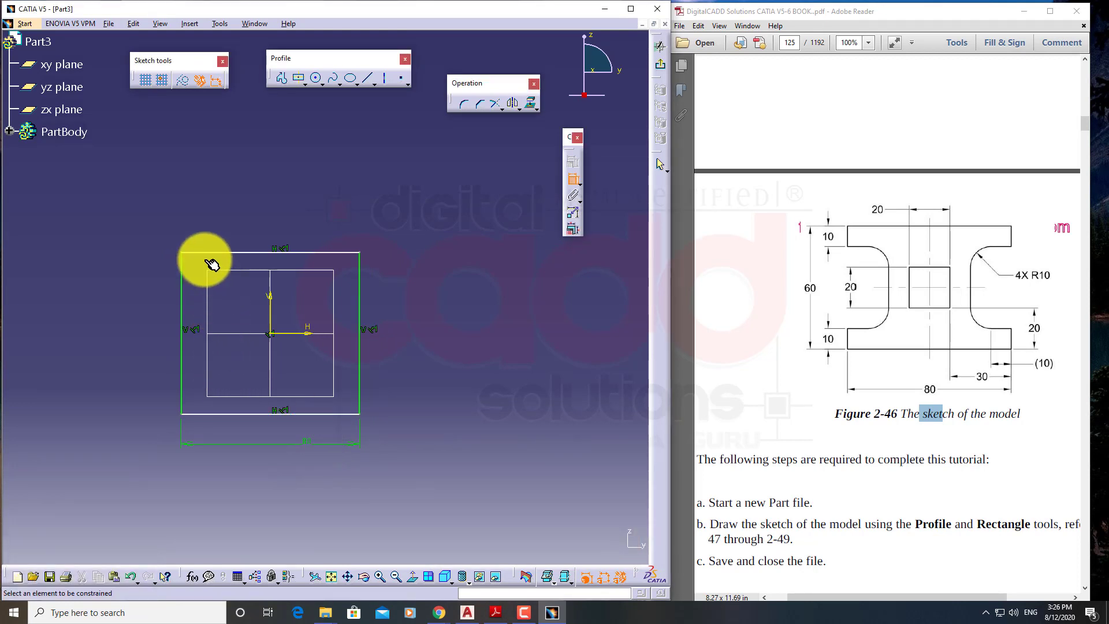
# Step: Dimension the rectangle's height between its two horizontal sides and set it to 60 mm
pyautogui.click(211, 253)
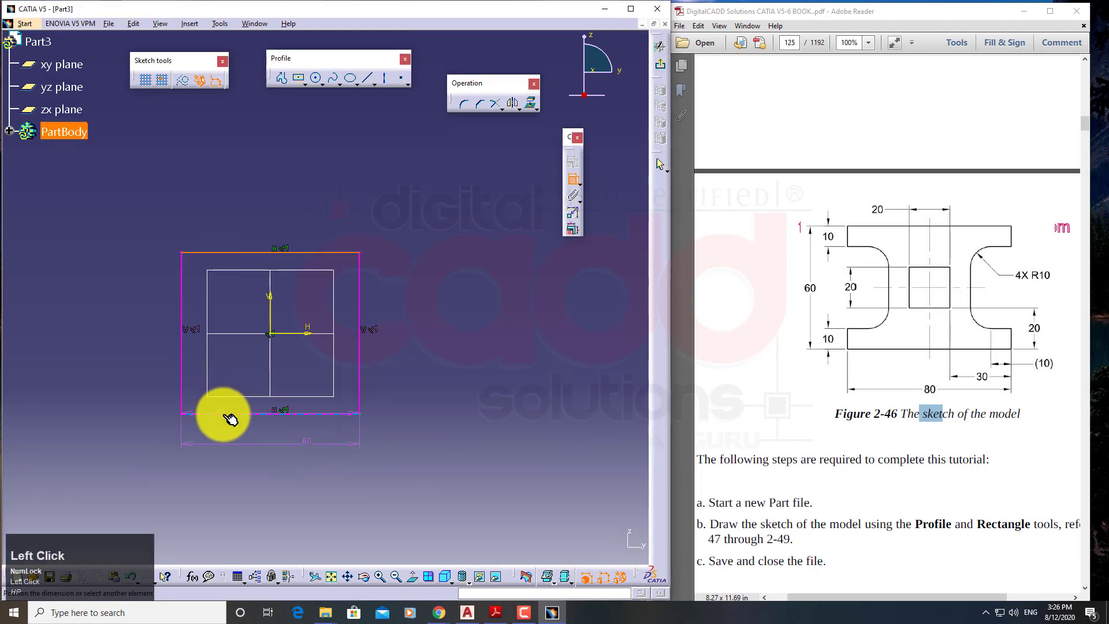
pyautogui.click(93, 335)
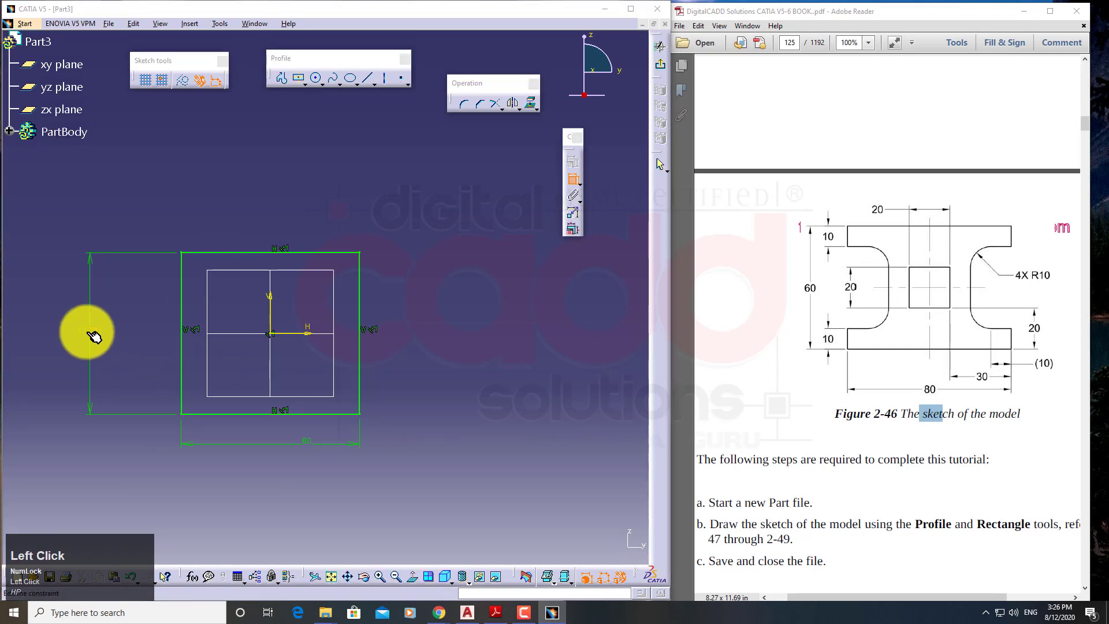
pyautogui.doubleClick(91, 331)
pyautogui.write('60')
pyautogui.press('Return')
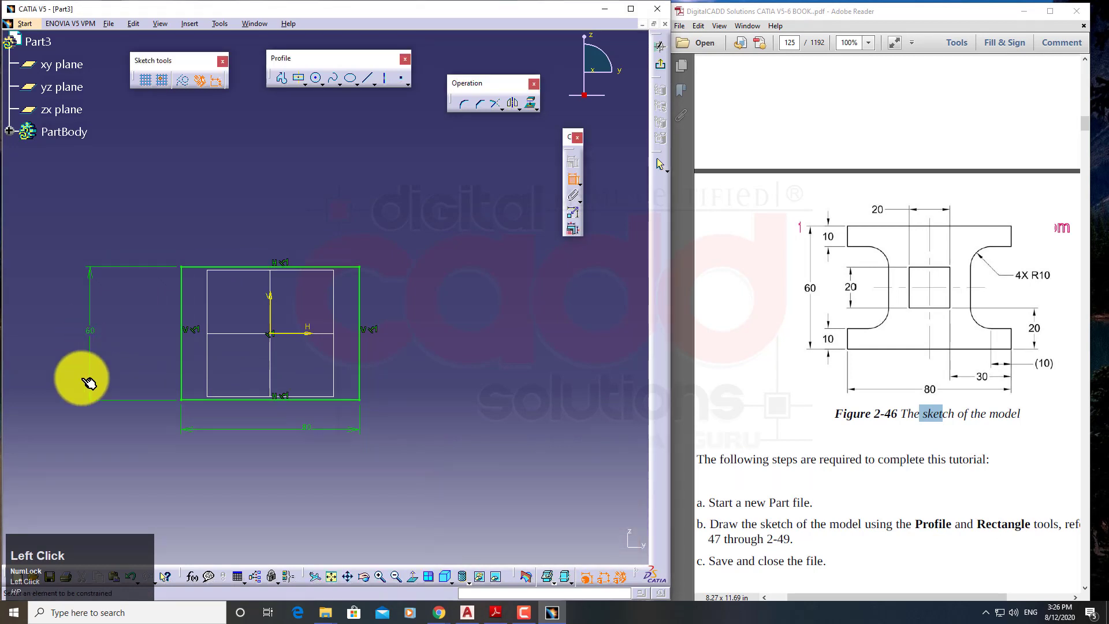
# Step: Sketch a smaller centered rectangle about 24 mm wide around the origin, inside the outer rectangle
pyautogui.moveTo(235, 425)
pyautogui.mouseDown(button='middle')
pyautogui.moveTo(310, 398)
pyautogui.moveTo(301, 376)
pyautogui.mouseUp(button='middle')
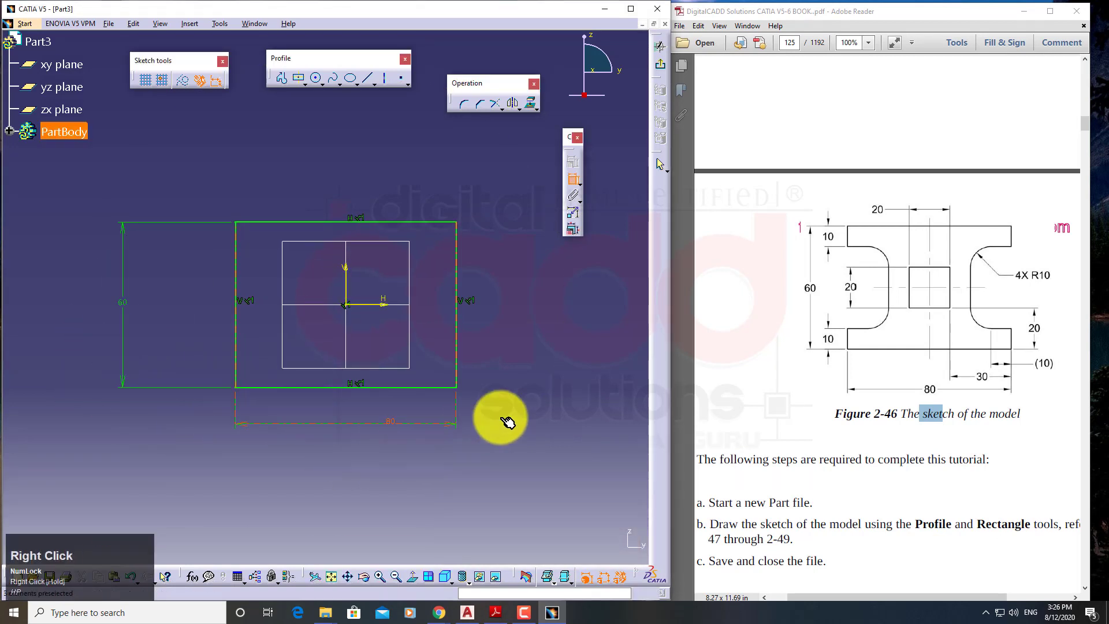
pyautogui.click(299, 79)
pyautogui.click(347, 306)
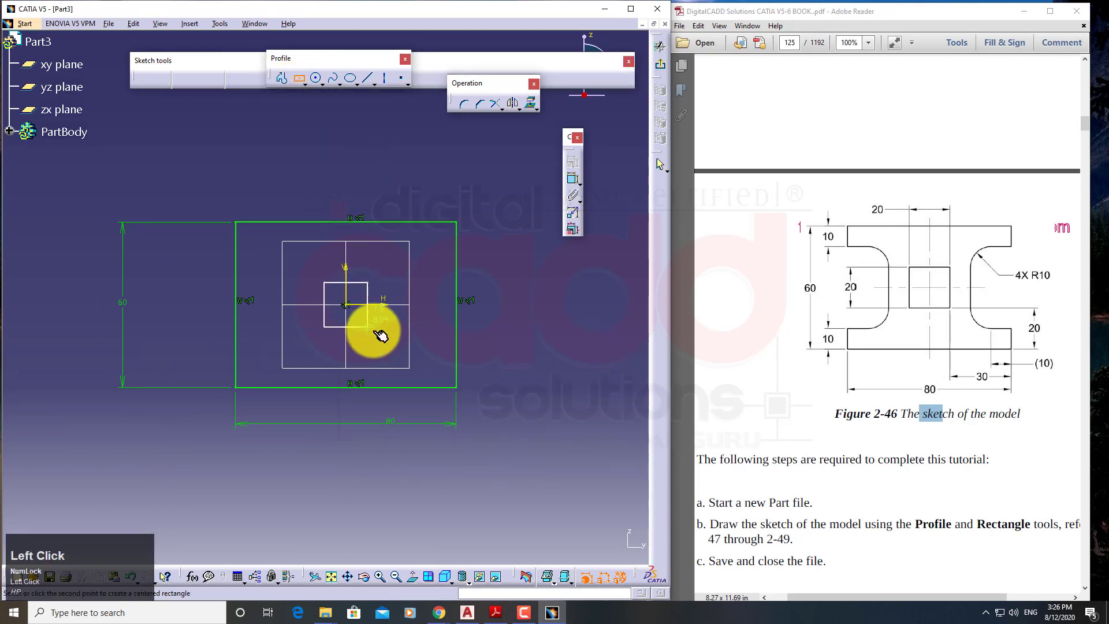
pyautogui.click(379, 333)
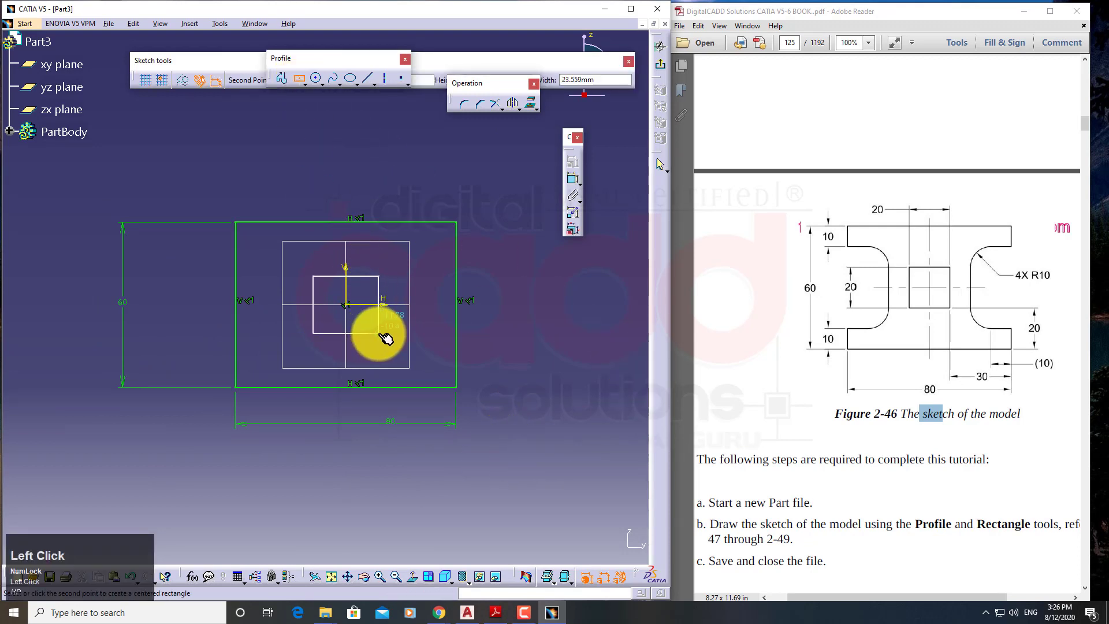
# Step: Dimension the inner rectangle's width between its vertical sides and set it to 20 mm
pyautogui.click(939, 297)
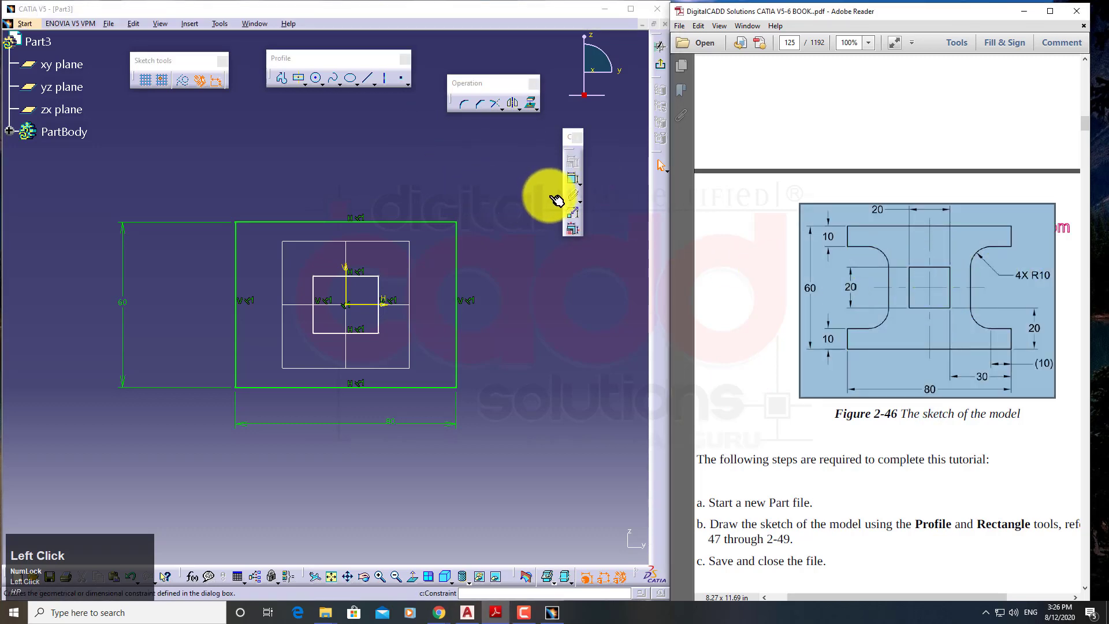
pyautogui.click(573, 178)
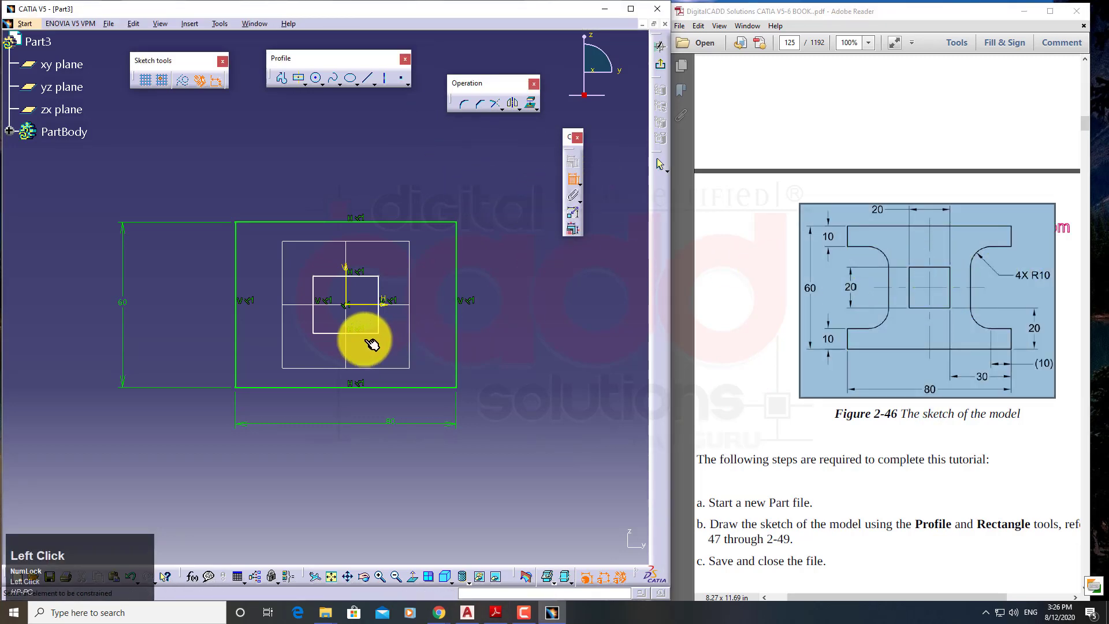
pyautogui.click(312, 315)
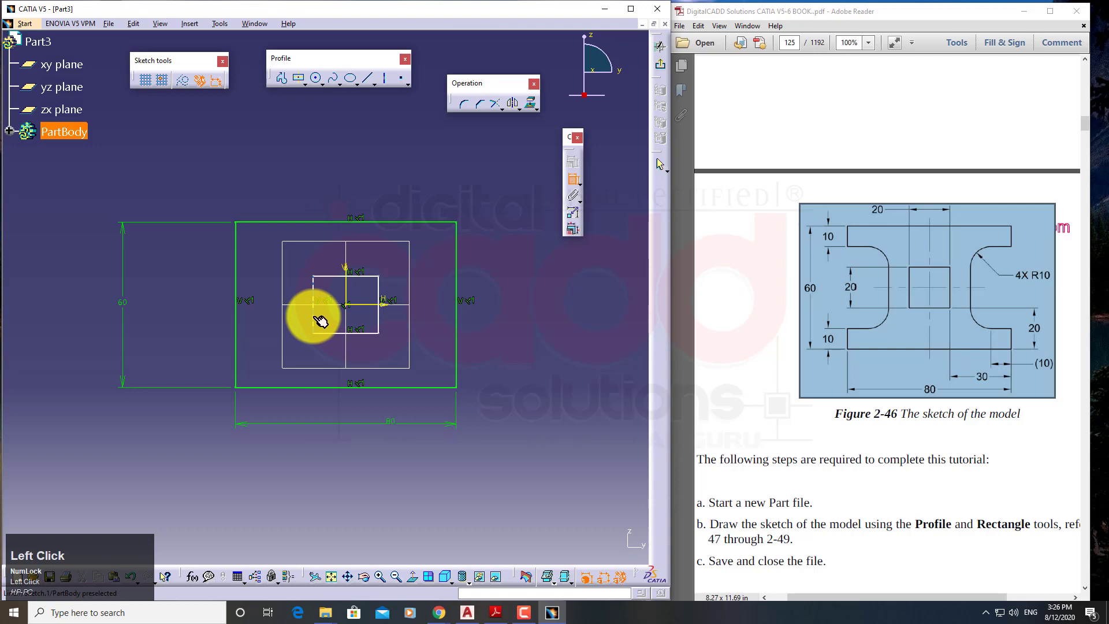
pyautogui.click(379, 315)
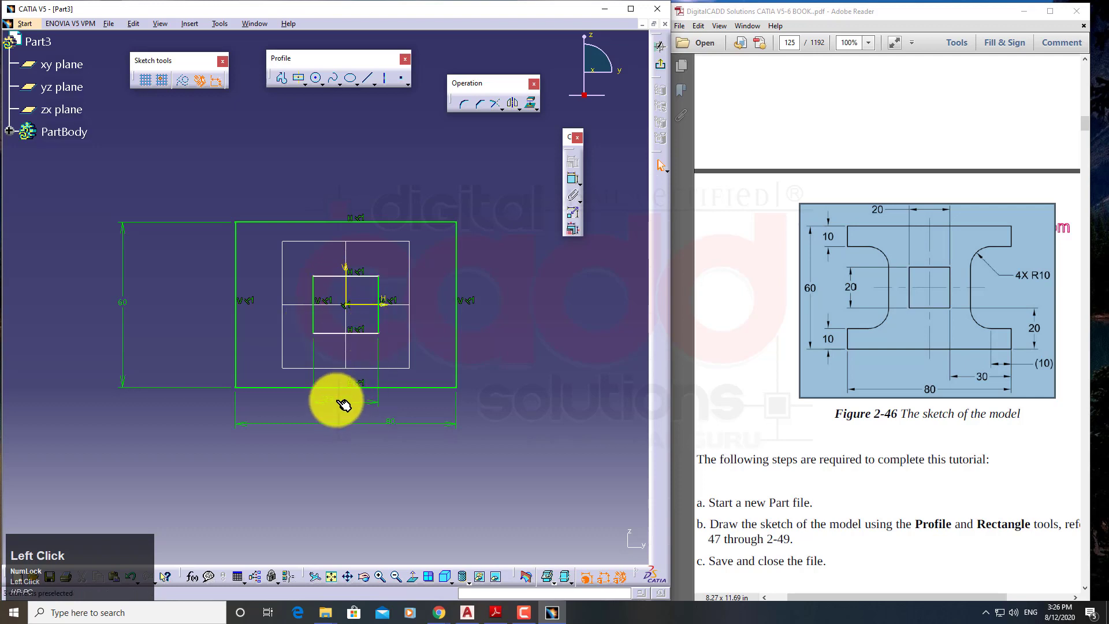
pyautogui.doubleClick(342, 405)
pyautogui.press('Return')
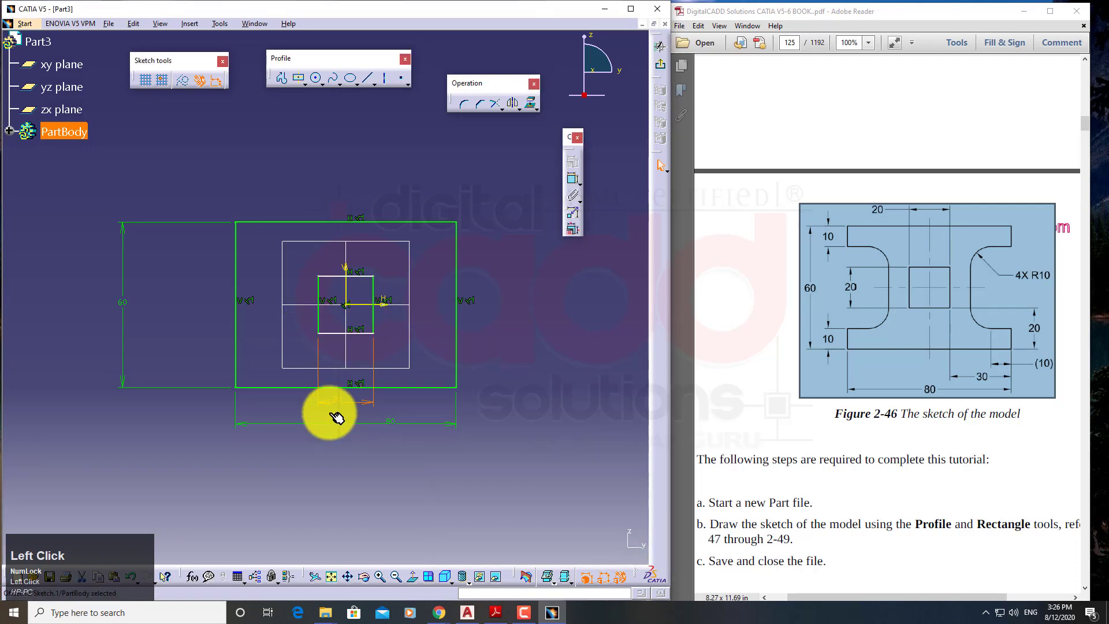
# Step: Dimension the inner rectangle's height between its horizontal sides and set it to 20 mm
pyautogui.click(361, 334)
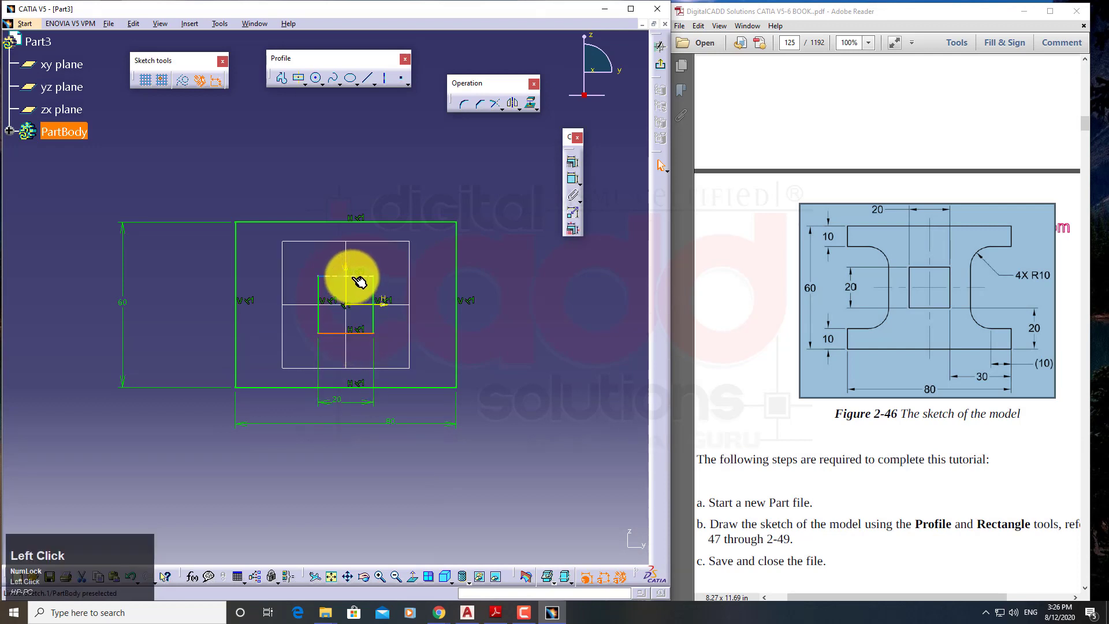
pyautogui.click(404, 303)
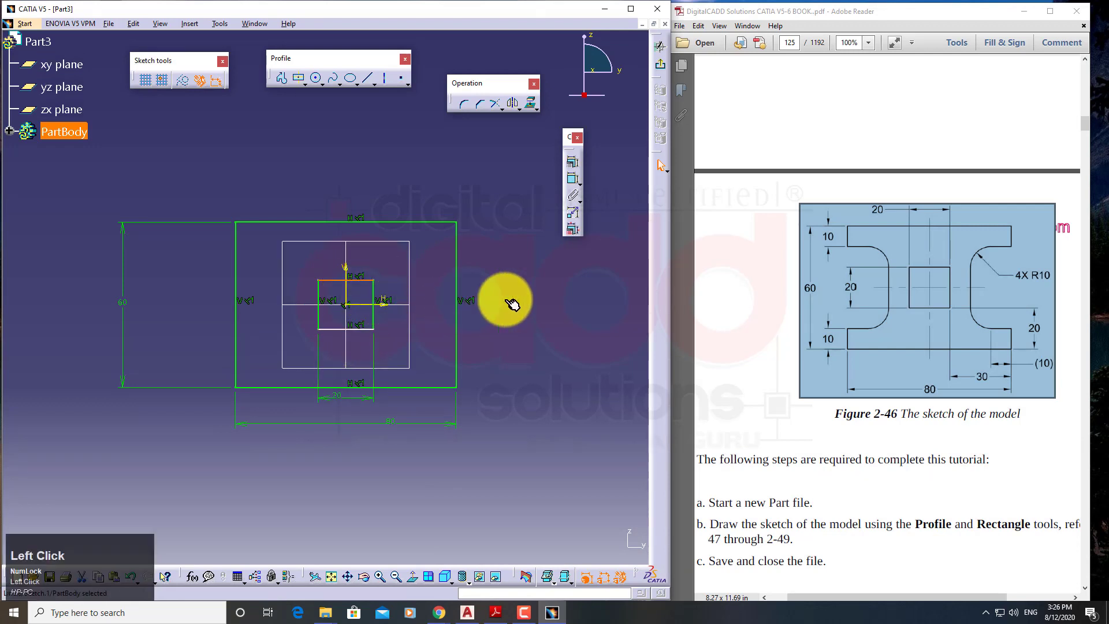
pyautogui.click(571, 183)
pyautogui.click(365, 322)
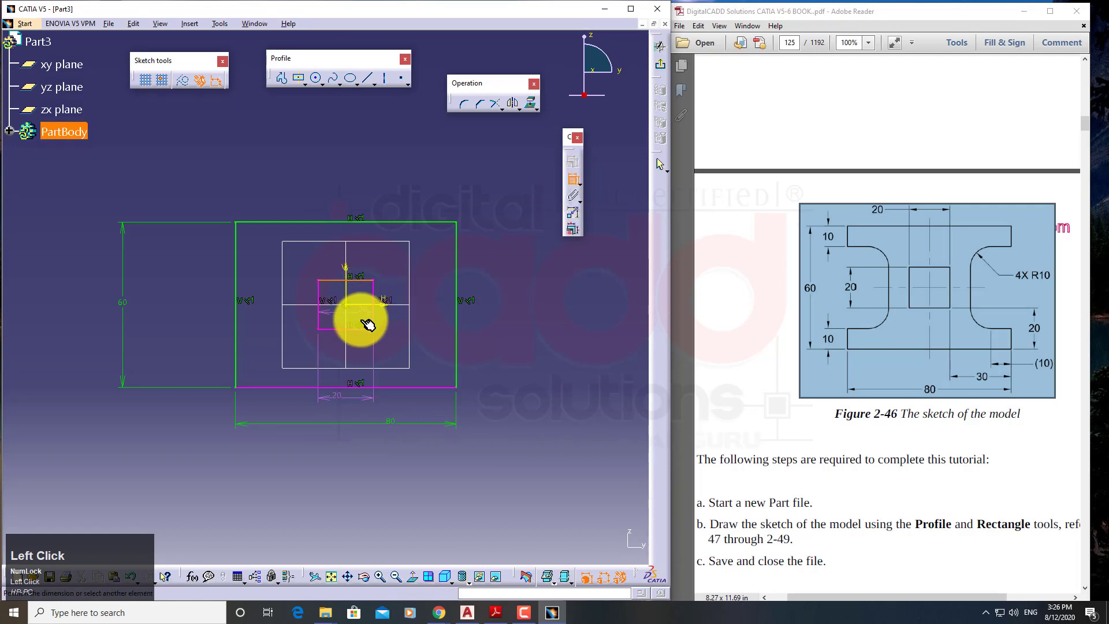
pyautogui.doubleClick(511, 306)
pyautogui.write('20mm')
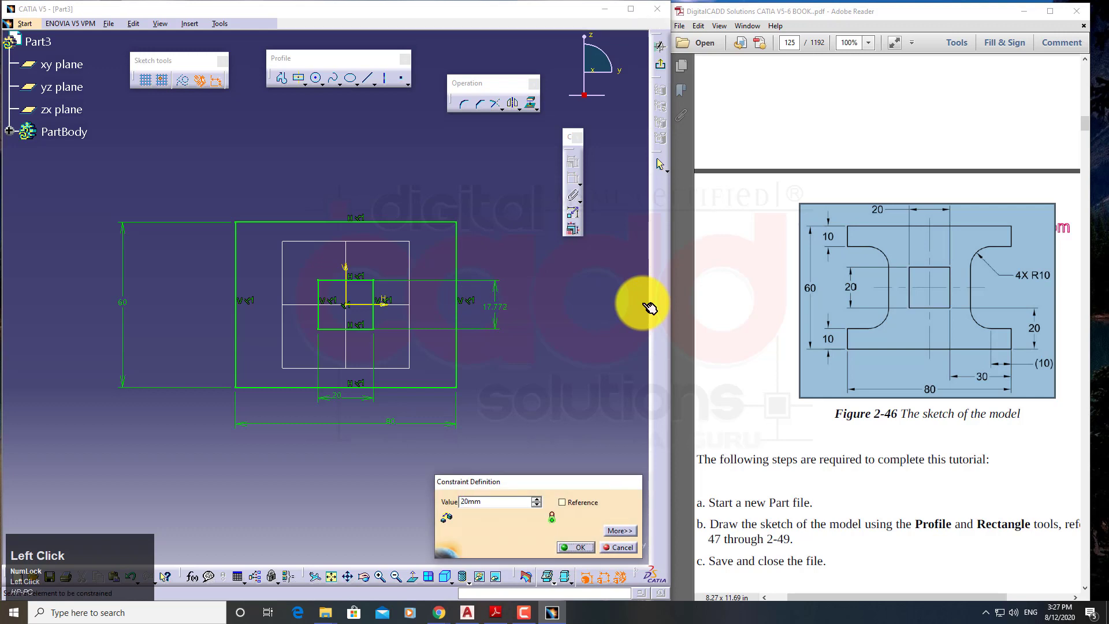
pyautogui.press('Return')
# Step: Sketch a three-sided notch with the Profile tool, starting and ending on the outer rectangle's left side, and move the Profile toolbar aside
pyautogui.middleClick(560, 335)
pyautogui.moveTo(560, 335)
pyautogui.mouseDown(button='middle')
pyautogui.moveTo(564, 302)
pyautogui.moveTo(601, 441)
pyautogui.mouseUp(button='middle')
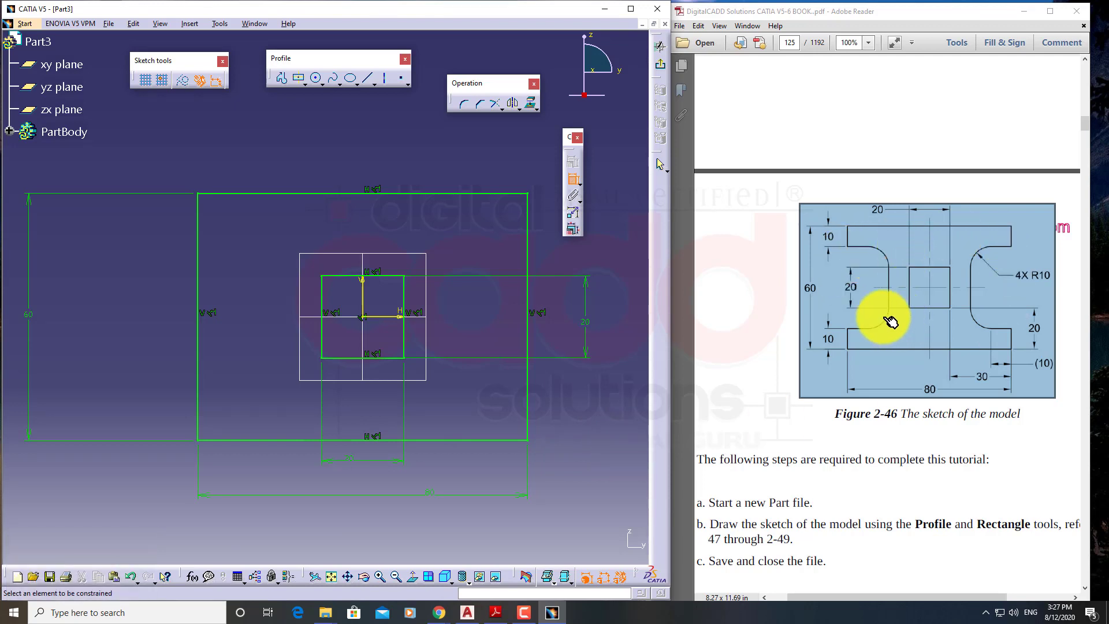
pyautogui.click(283, 78)
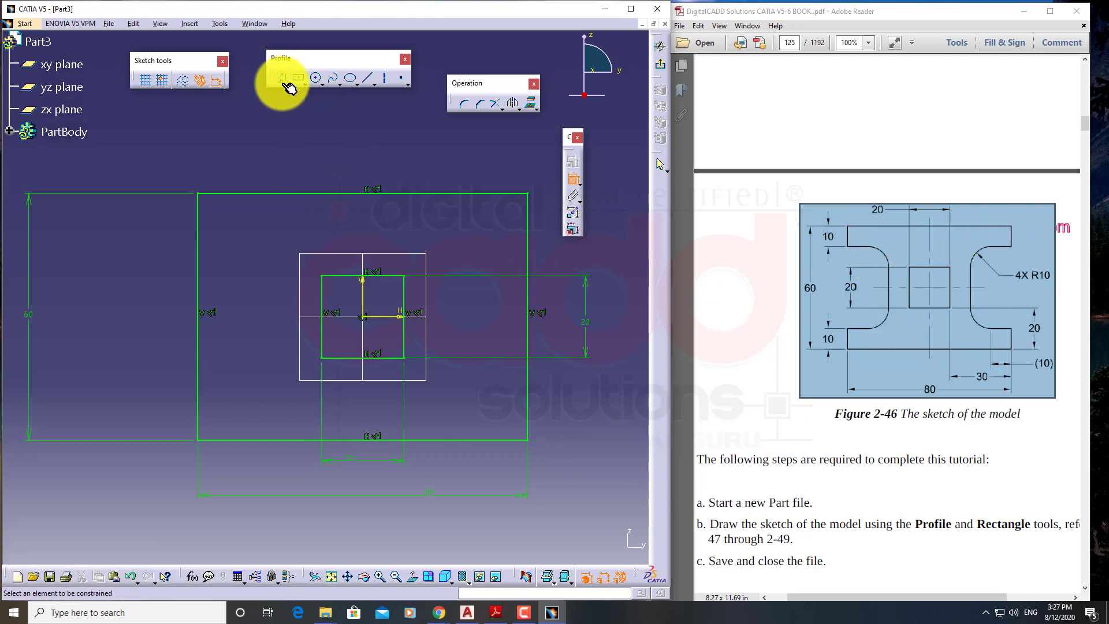
pyautogui.click(284, 81)
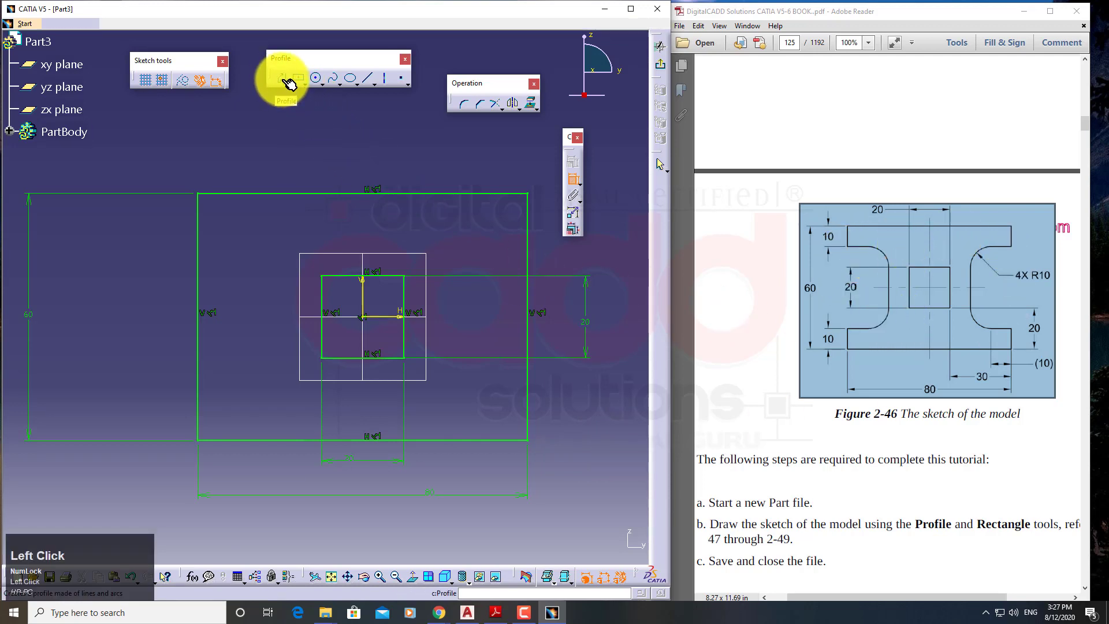
pyautogui.click(201, 249)
pyautogui.click(270, 253)
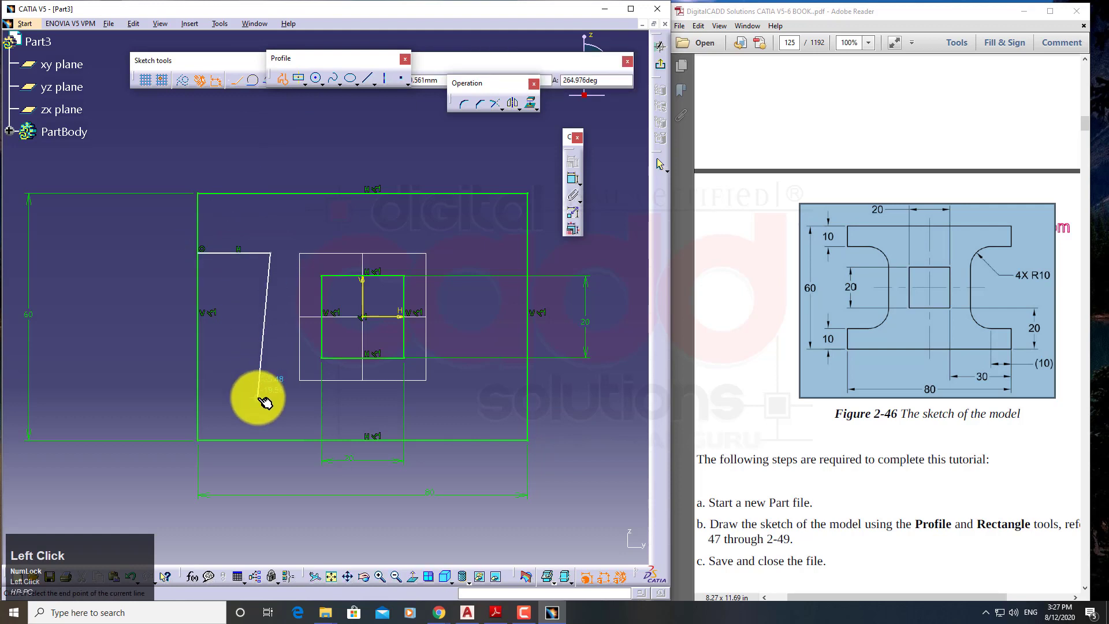
pyautogui.click(270, 390)
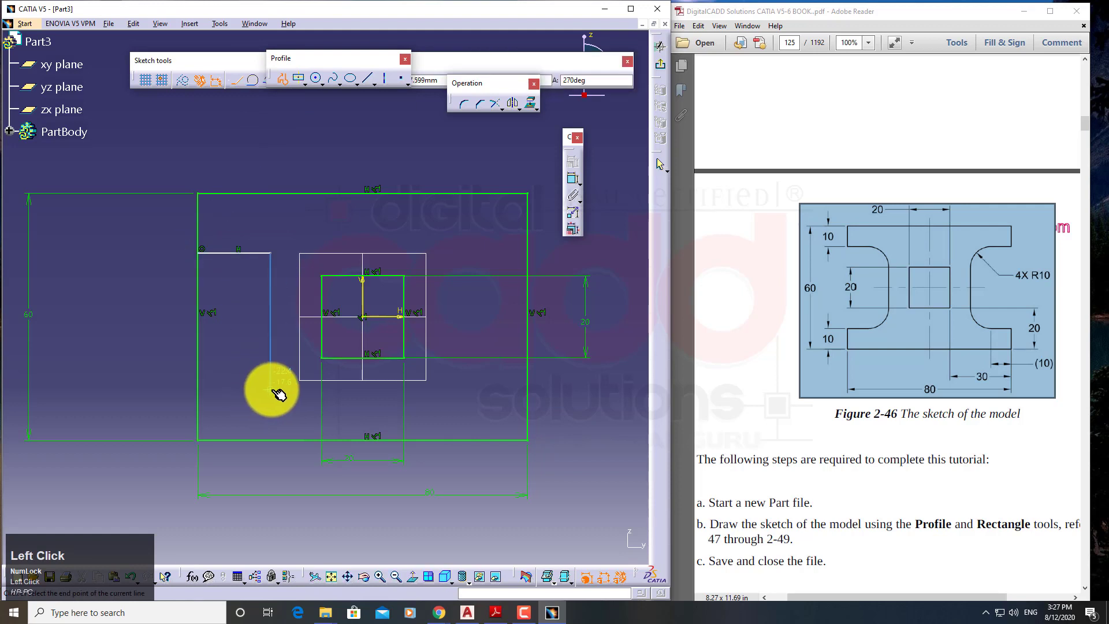
pyautogui.click(201, 389)
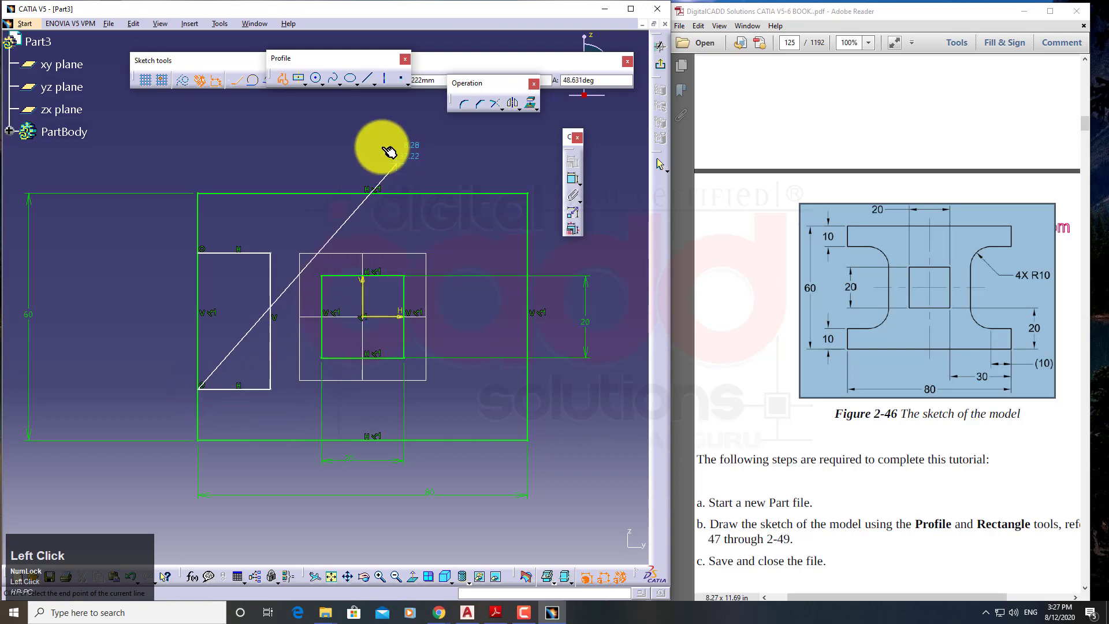
pyautogui.click(283, 79)
pyautogui.moveTo(290, 59); pyautogui.dragTo(388, 142)
pyautogui.click(234, 160)
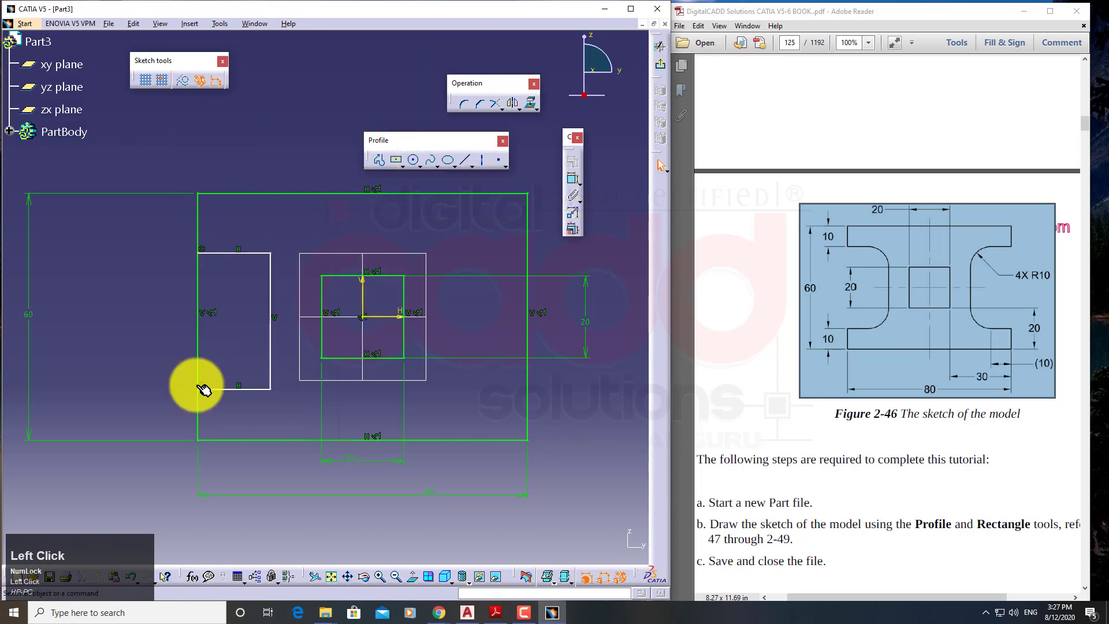
# Step: Dimension the offset between the outer rectangle's upper side and the notch's upper edge, and set it to 10 mm
pyautogui.click(574, 179)
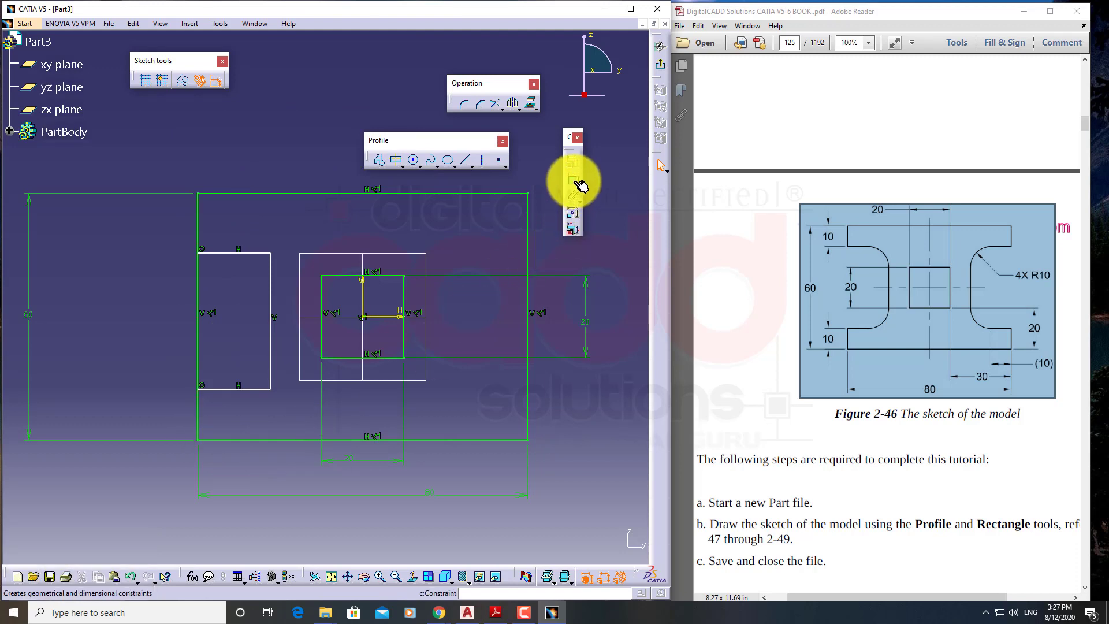
pyautogui.click(223, 194)
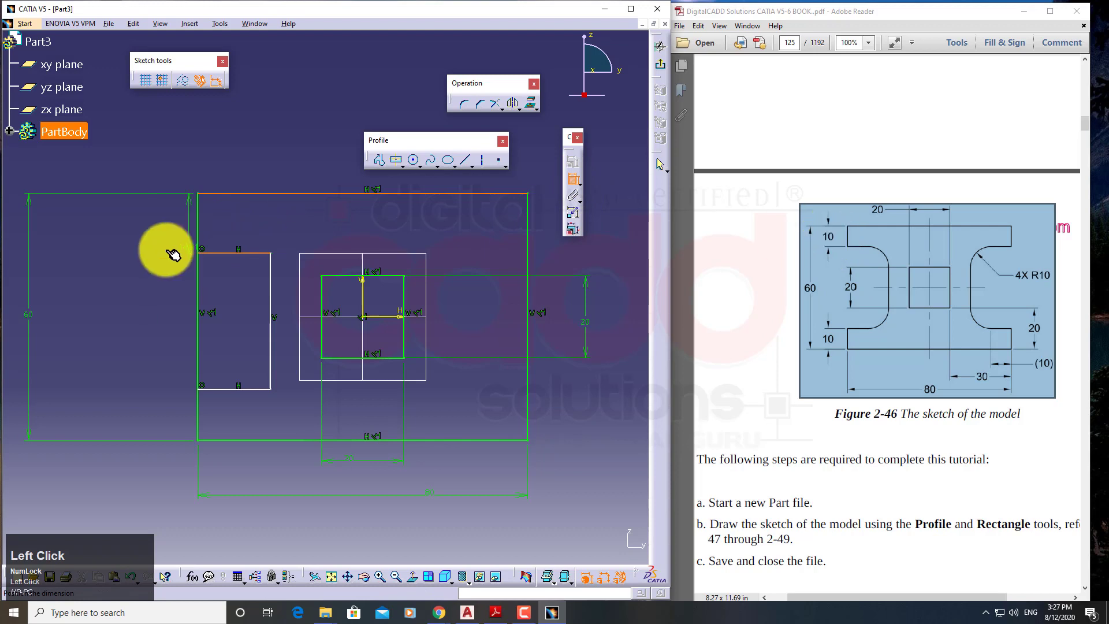
pyautogui.click(147, 228)
pyautogui.doubleClick(155, 224)
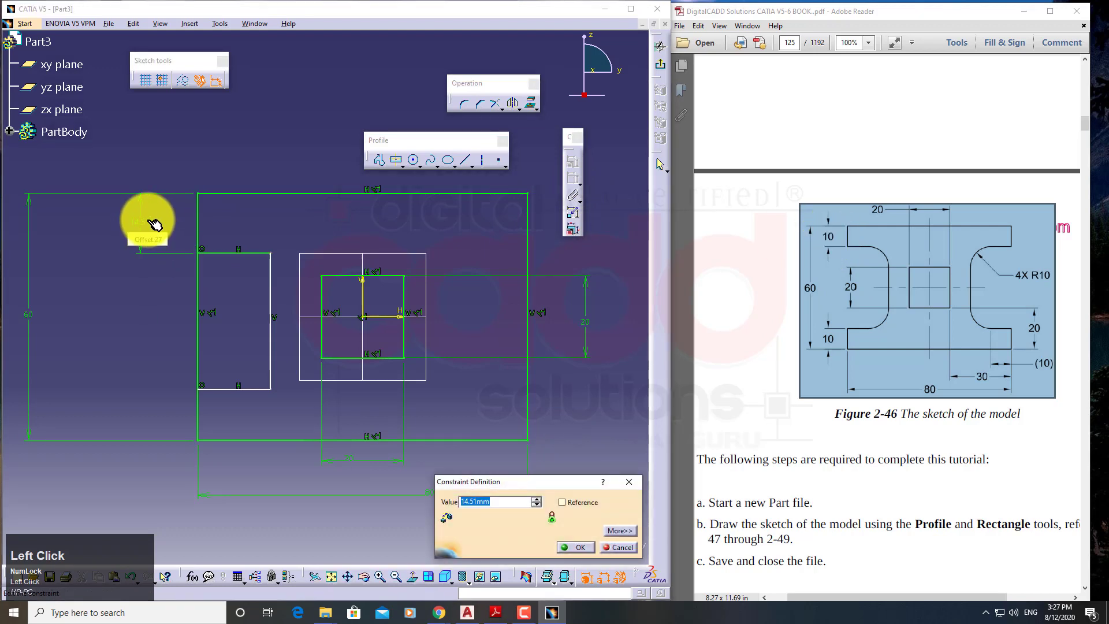
pyautogui.press('Return')
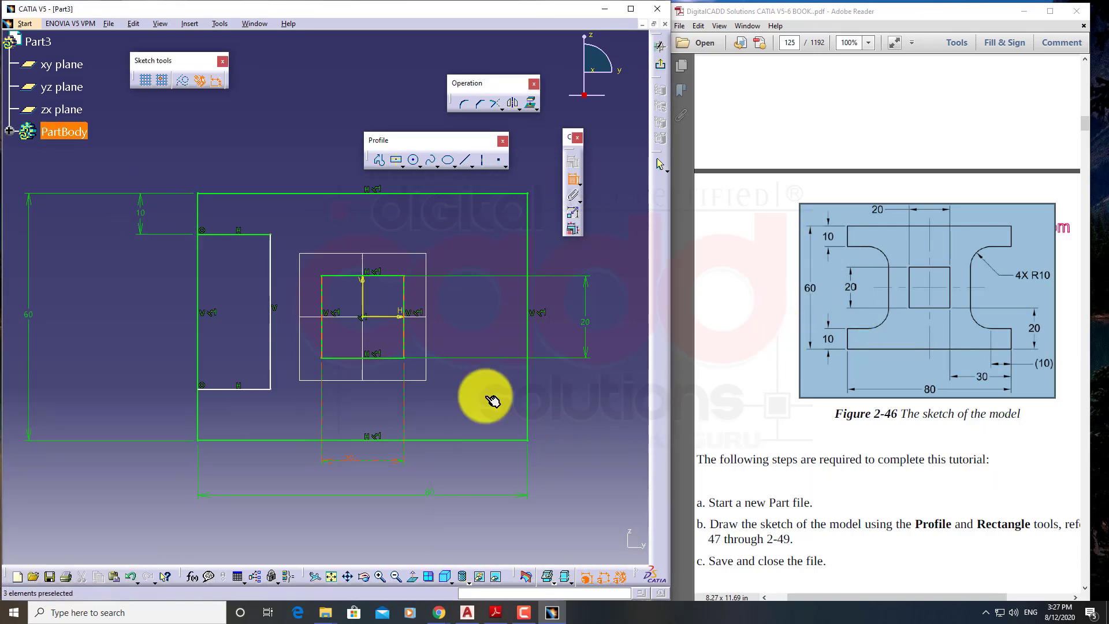
# Step: Dimension the offset between the notch's lower edge and the outer rectangle's lower side, and set it to 10 mm
pyautogui.click(224, 390)
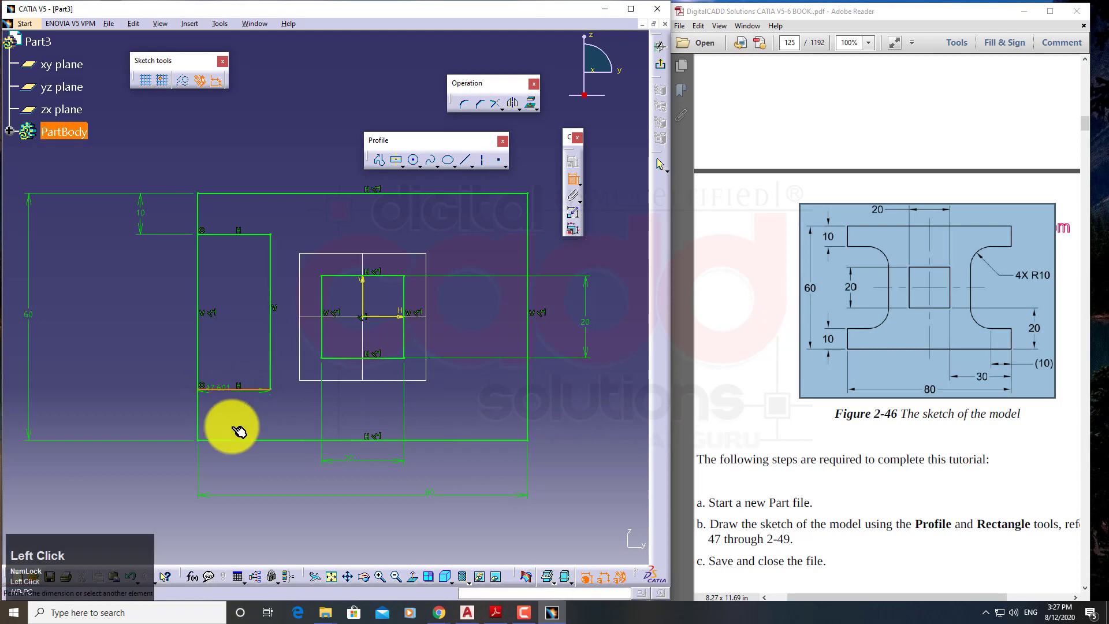
pyautogui.click(243, 441)
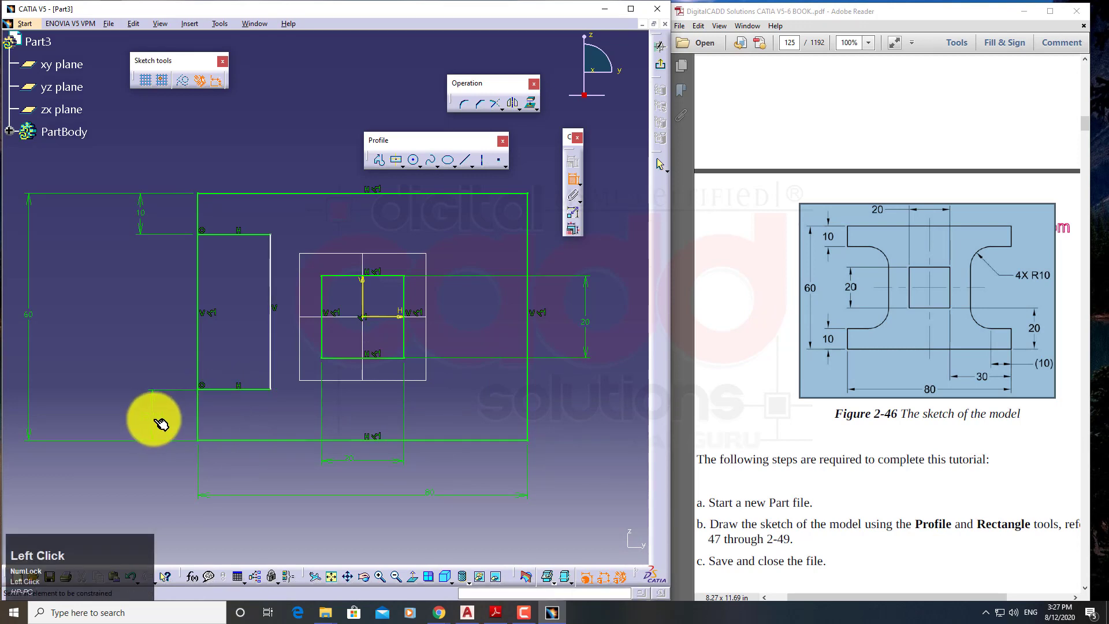
pyautogui.doubleClick(162, 423)
pyautogui.write('10mm')
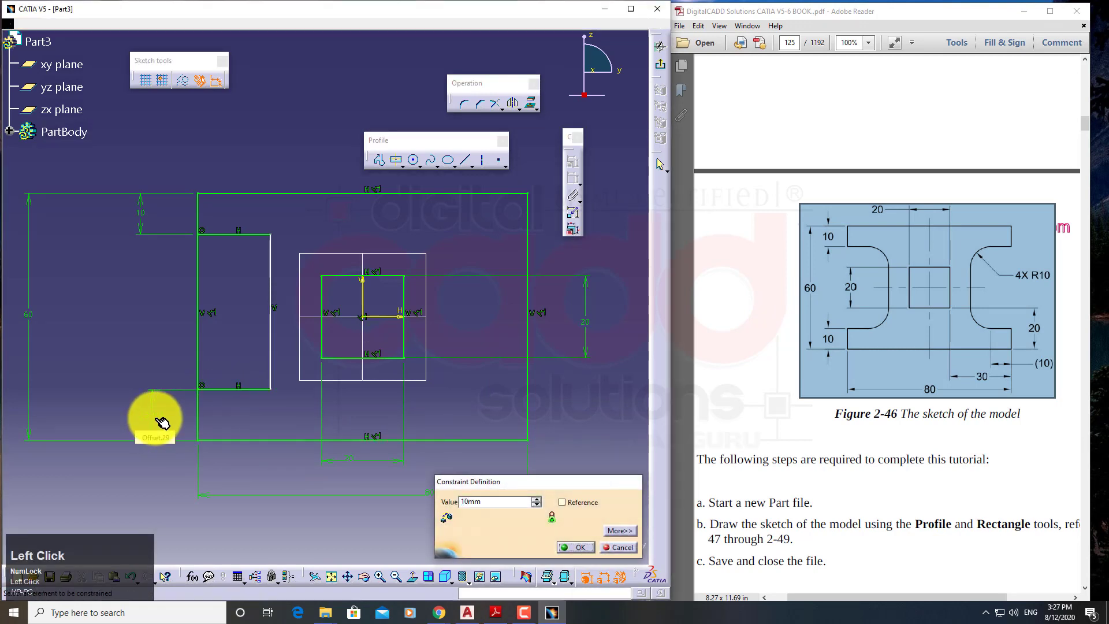
pyautogui.press('Return')
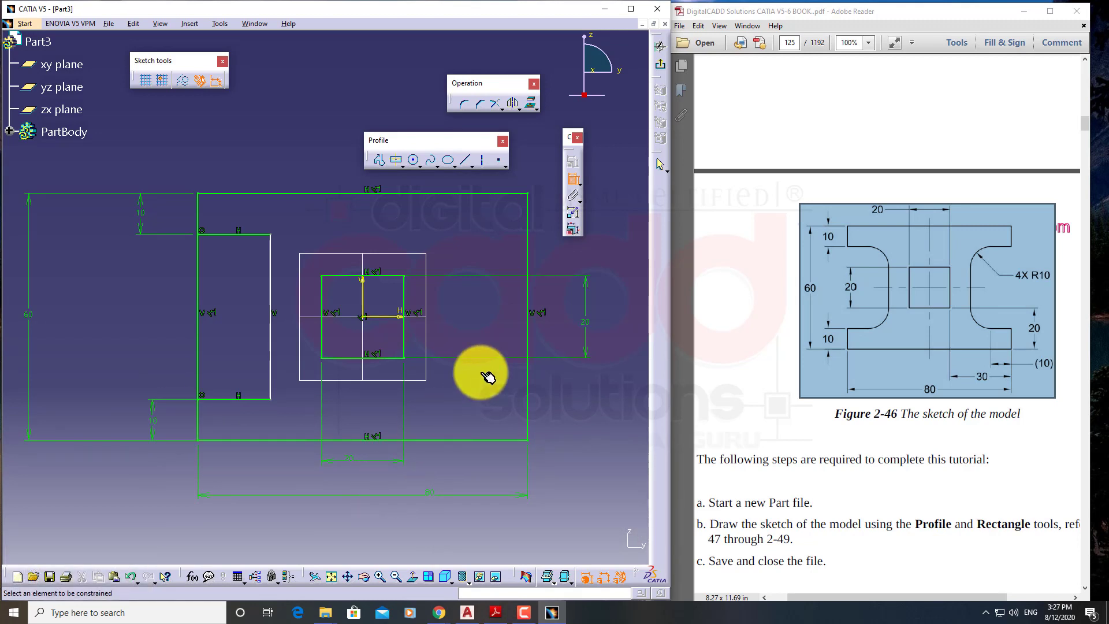
pyautogui.click(573, 179)
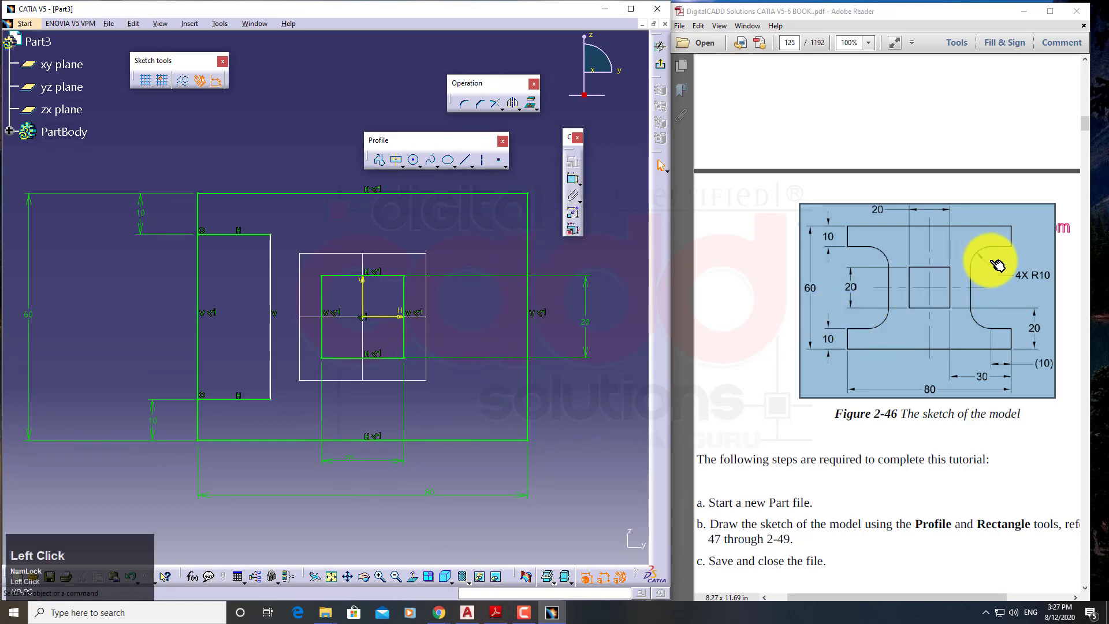
pyautogui.hotkey('ctrl', 'shift', 'd')
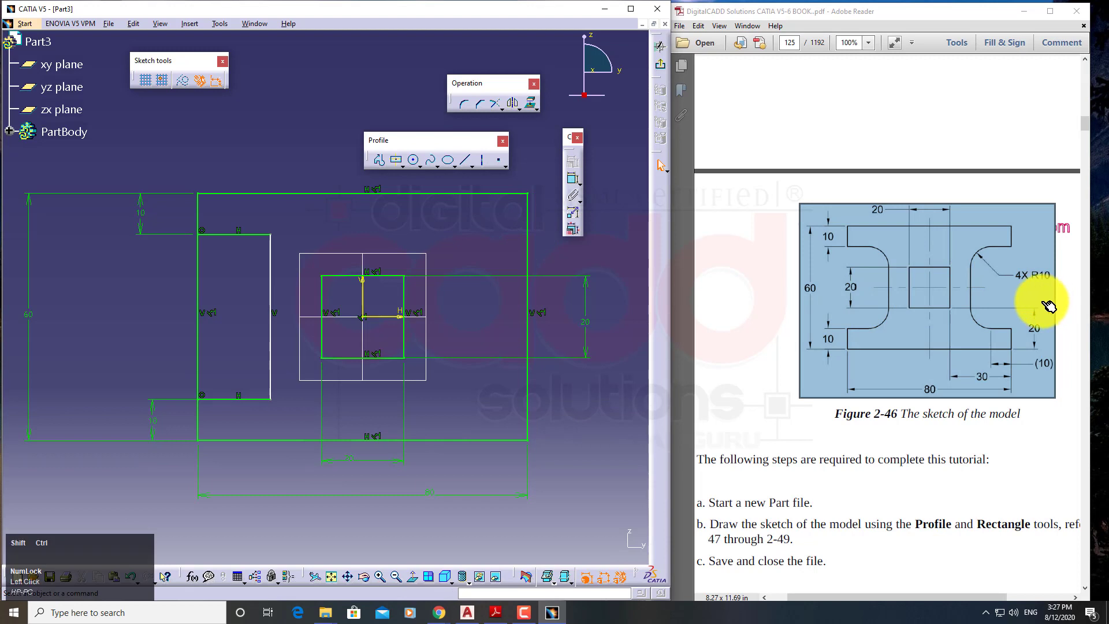
pyautogui.moveTo(1062, 269); pyautogui.dragTo(1014, 283)
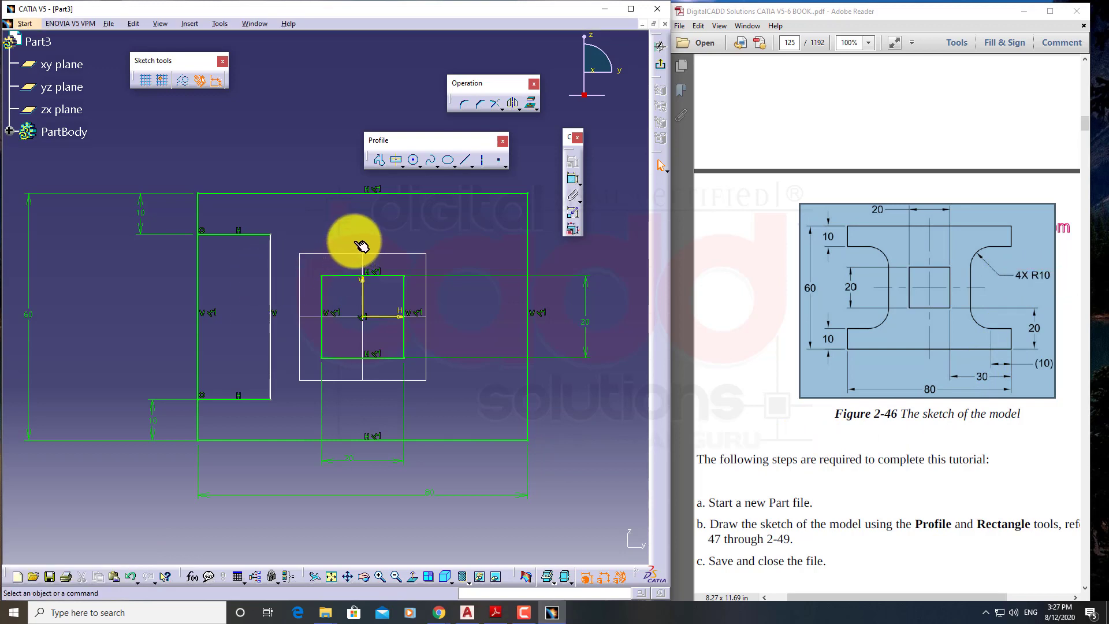
# Step: Try the Corner tool on the notch's two inner corners with a 10 mm radius, and undo it
pyautogui.click(471, 110)
pyautogui.moveTo(293, 206); pyautogui.dragTo(255, 415)
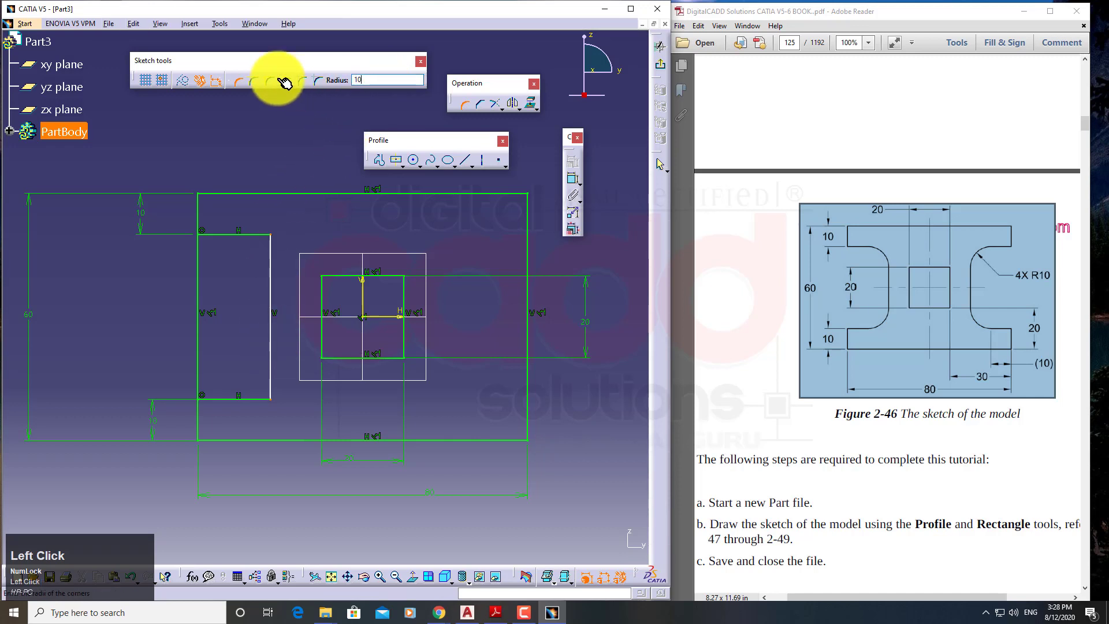
pyautogui.press('Return')
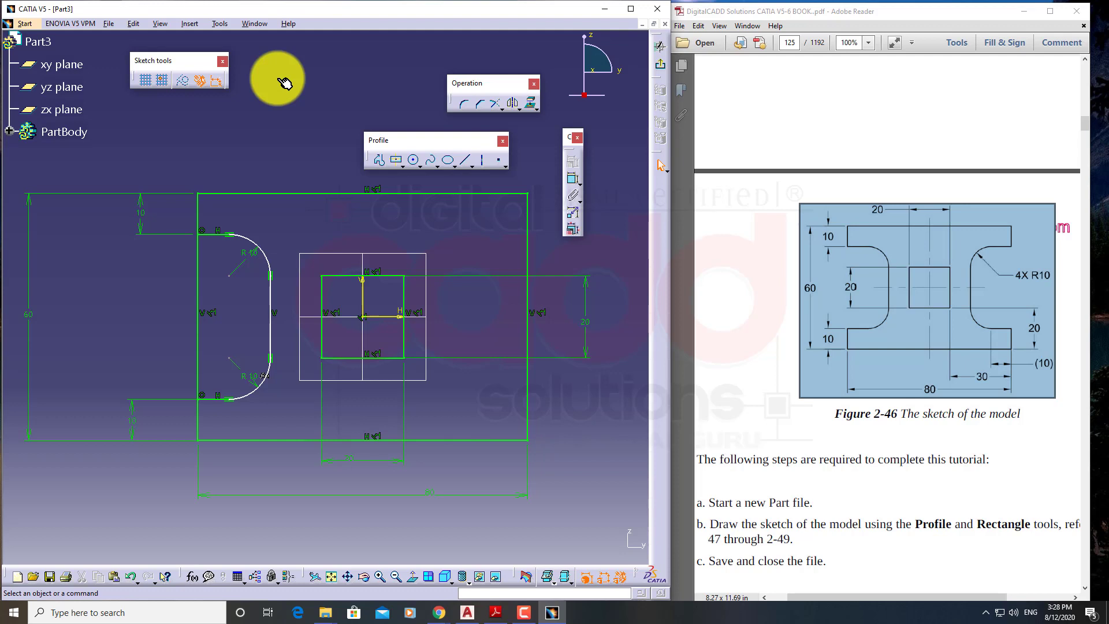
pyautogui.hotkey('ctrl', 'z')
pyautogui.click(312, 230)
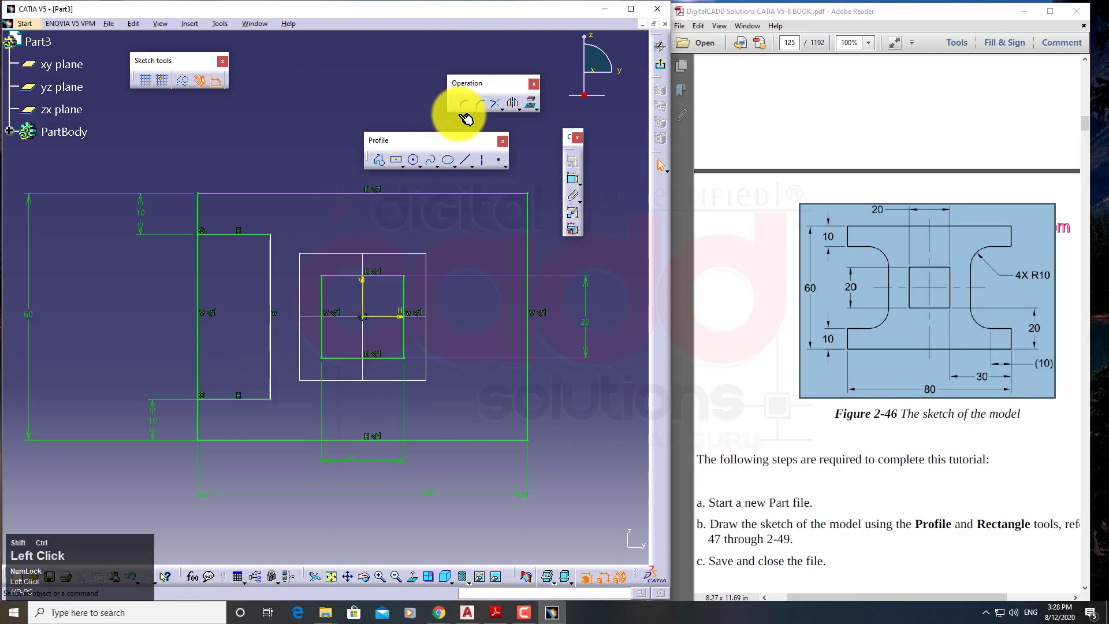
pyautogui.hotkey('ctrl', 'shift', 'd')
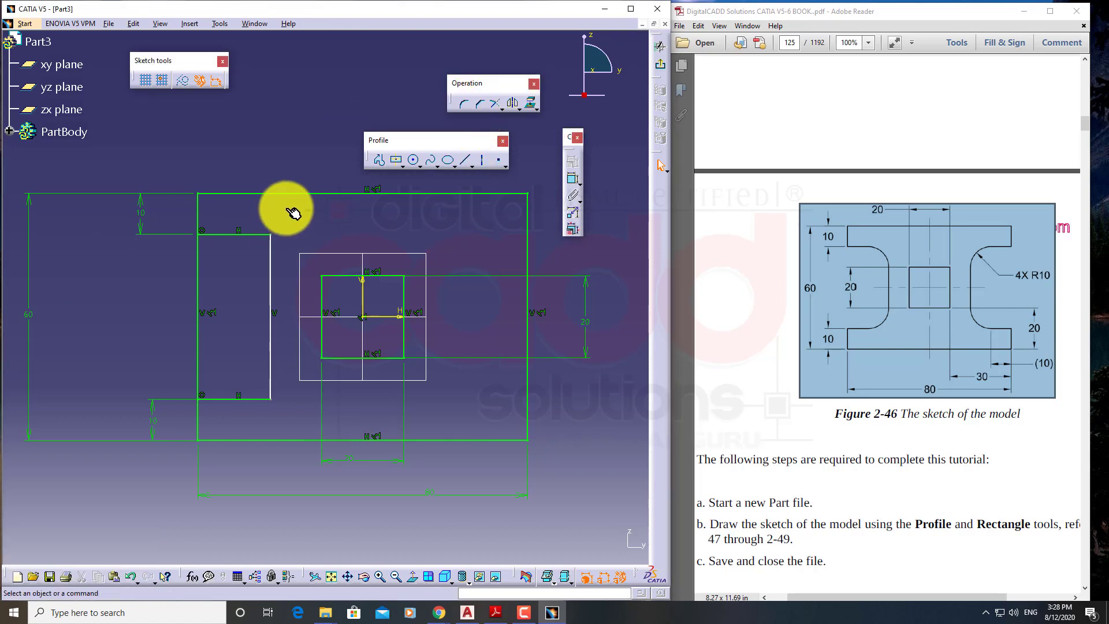
pyautogui.moveTo(287, 208)
pyautogui.mouseDown()
pyautogui.moveTo(231, 354)
pyautogui.moveTo(253, 409)
pyautogui.moveTo(291, 224)
pyautogui.mouseUp()
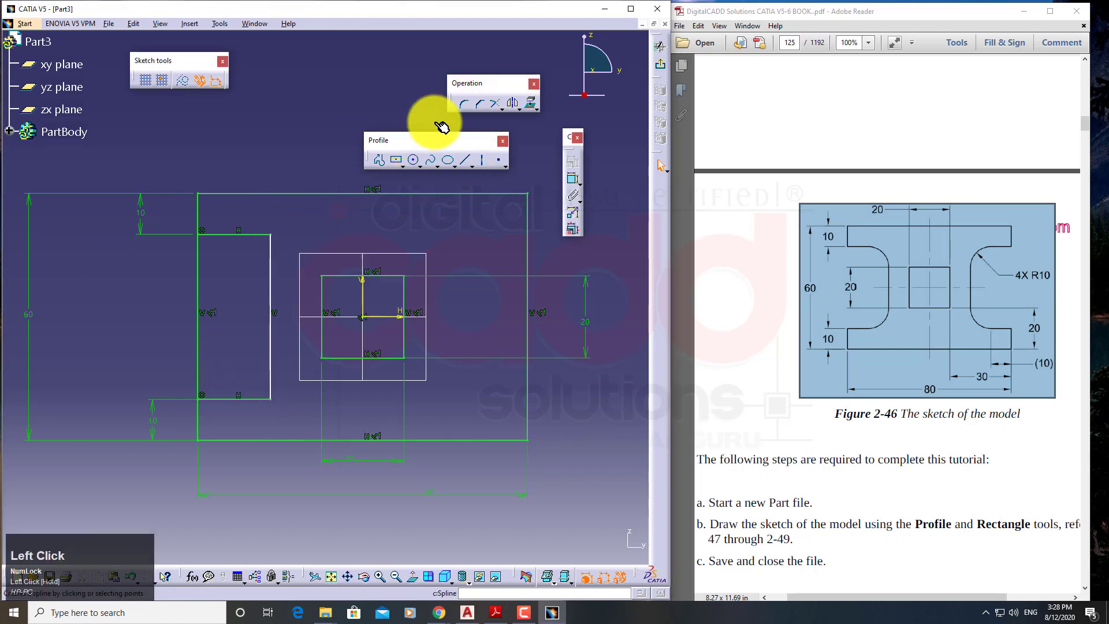
# Step: Round both inner corners of the notch with the Corner tool, using a 10 mm radius
pyautogui.click(465, 104)
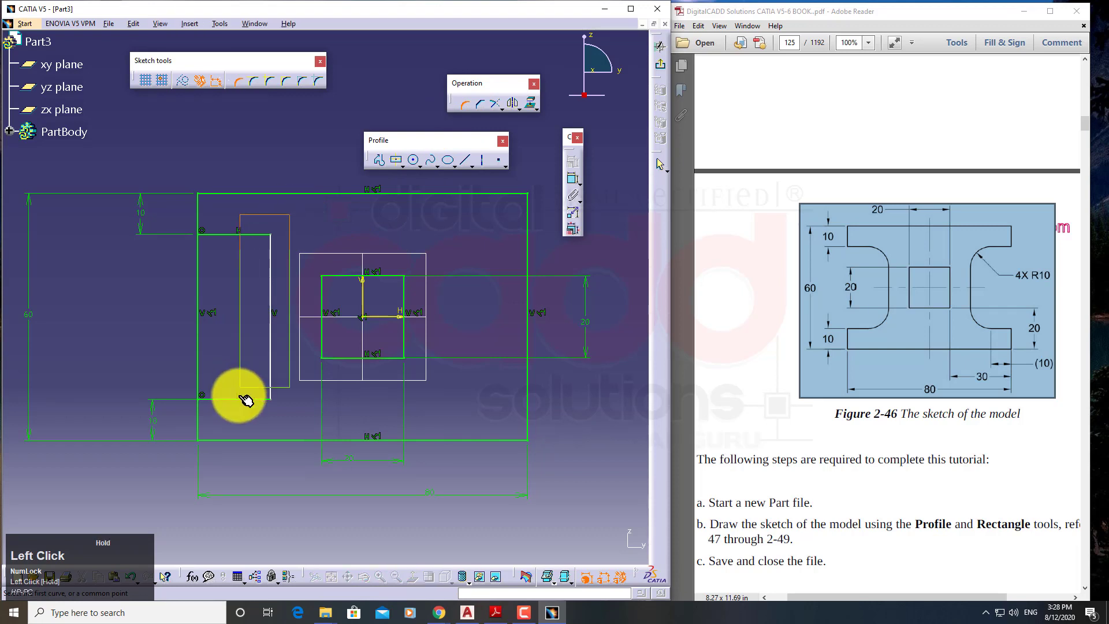
pyautogui.click(265, 403)
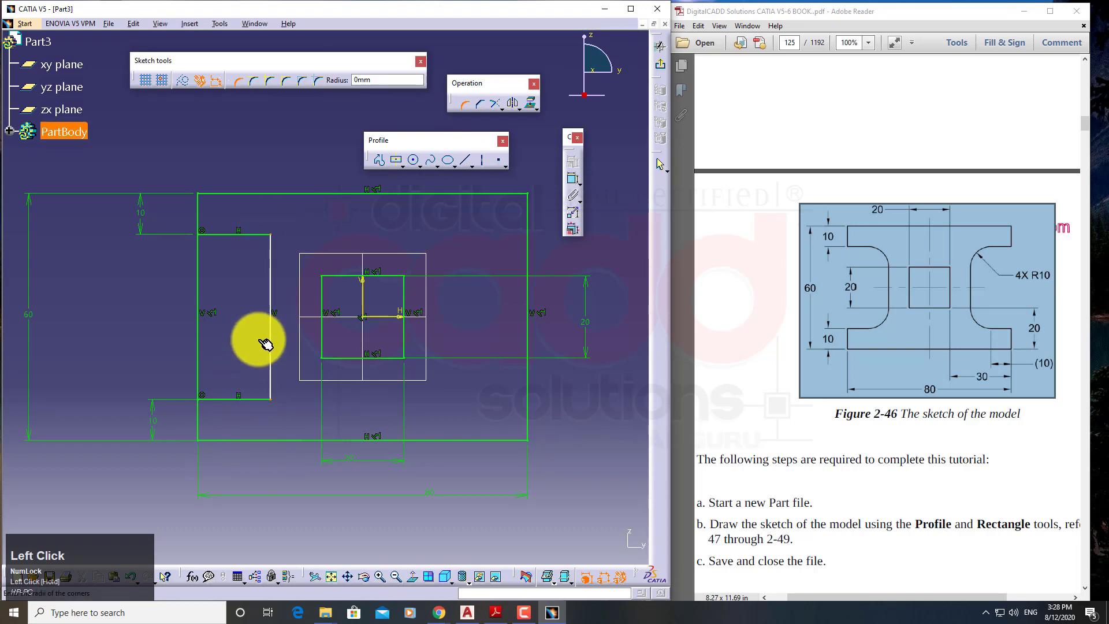
pyautogui.moveTo(396, 80); pyautogui.dragTo(303, 80)
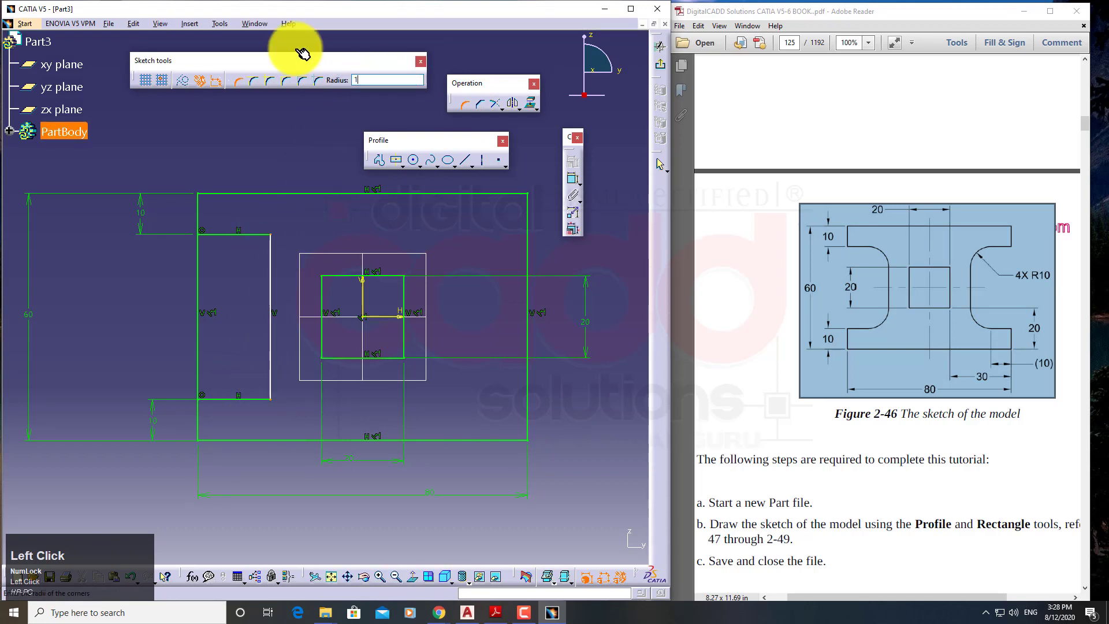
pyautogui.press('Return')
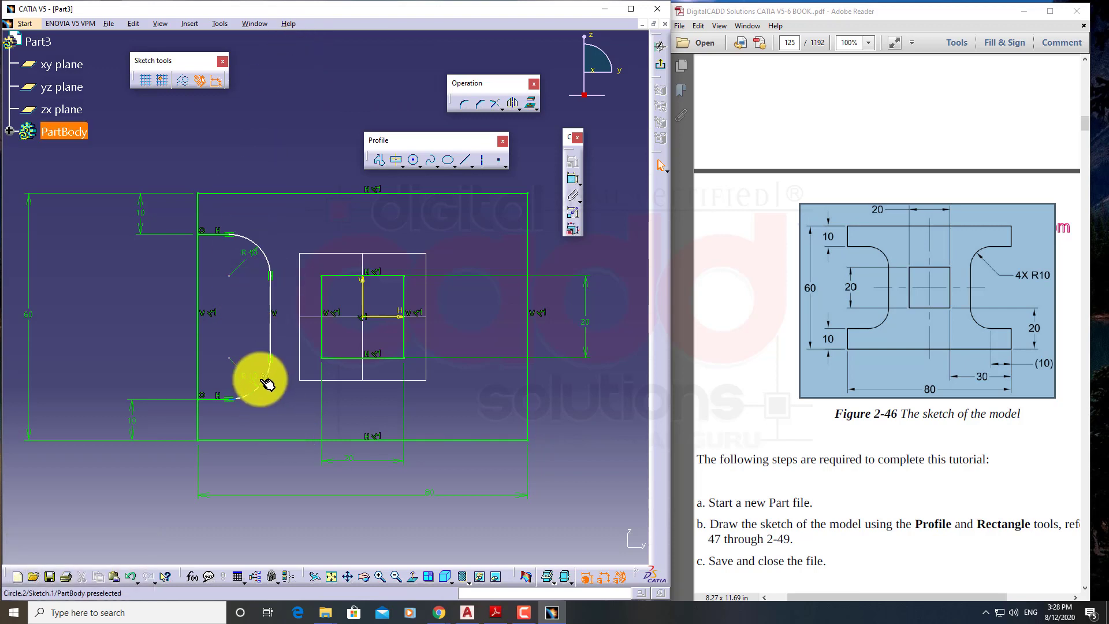
pyautogui.press('ctrl')
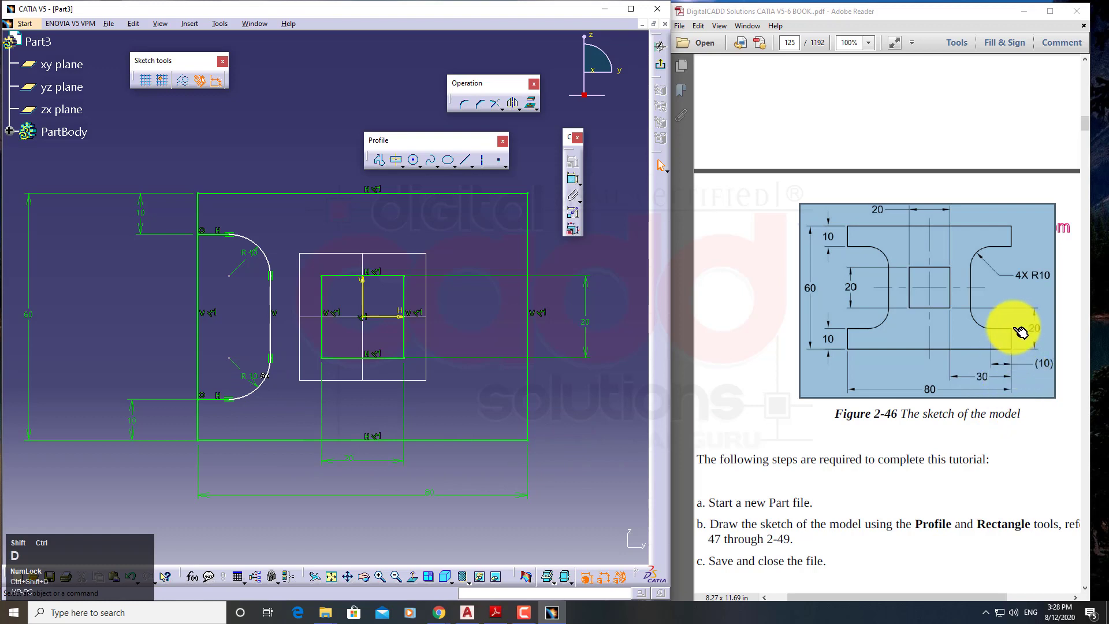
pyautogui.moveTo(988, 329)
pyautogui.mouseDown()
pyautogui.moveTo(1008, 330)
pyautogui.moveTo(1060, 378)
pyautogui.mouseUp()
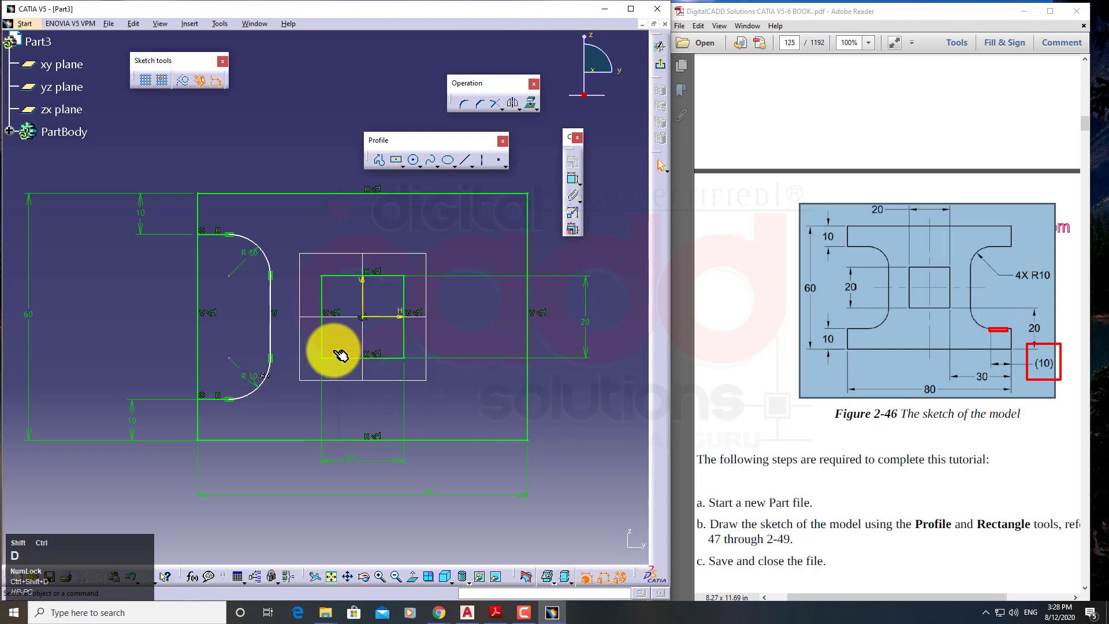
pyautogui.press('Escape')
# Step: Dimension the length of the notch's lower horizontal line and set it to 10 mm
pyautogui.click(573, 179)
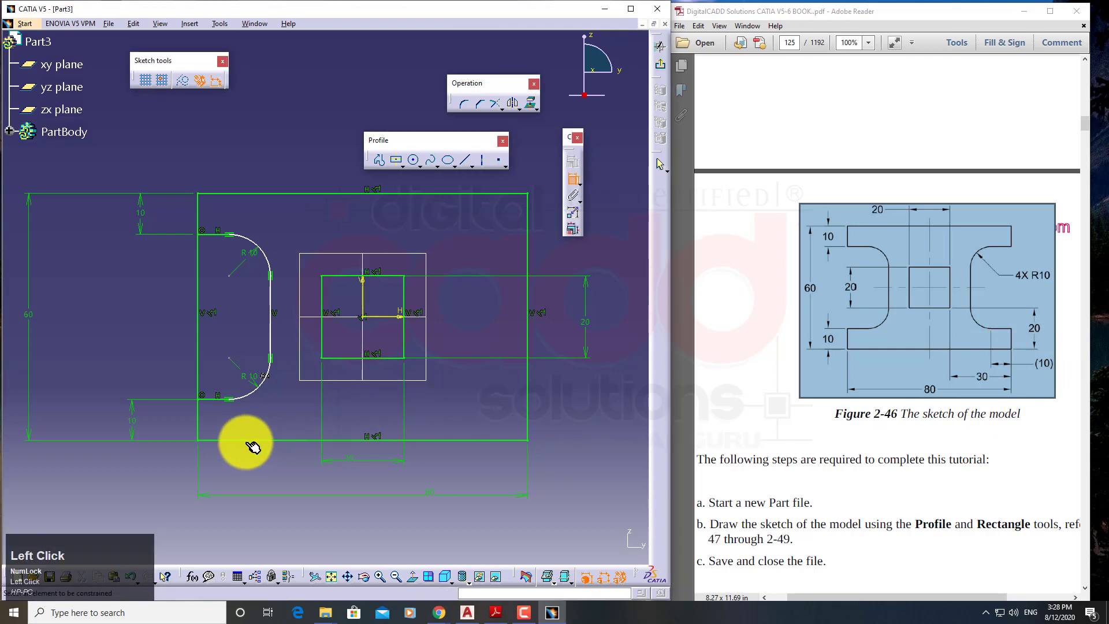
pyautogui.click(217, 401)
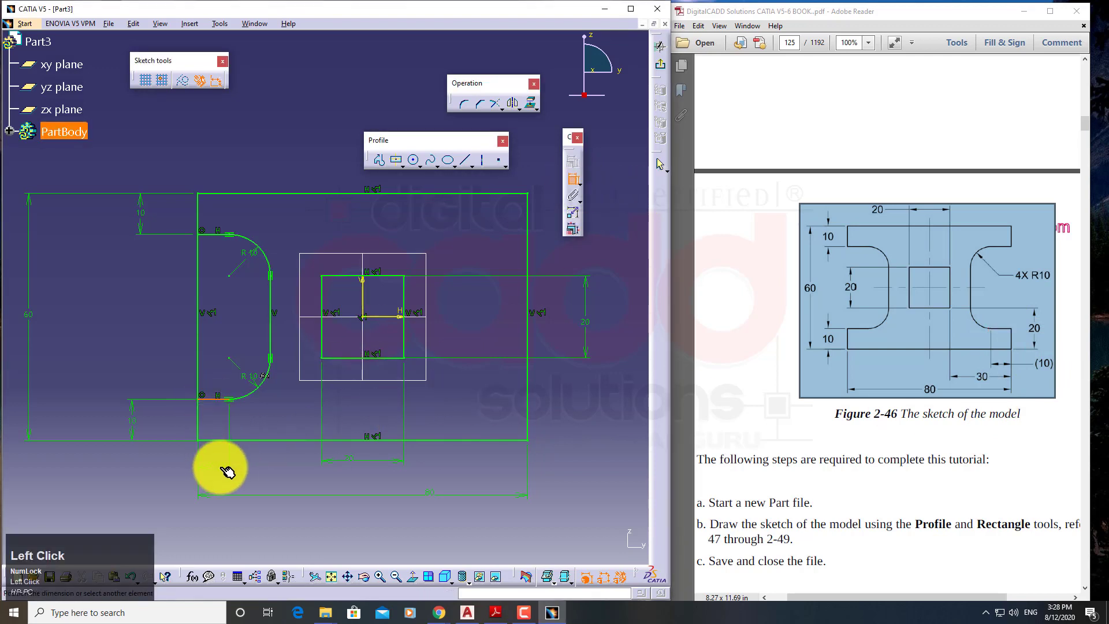
pyautogui.click(226, 474)
pyautogui.doubleClick(228, 474)
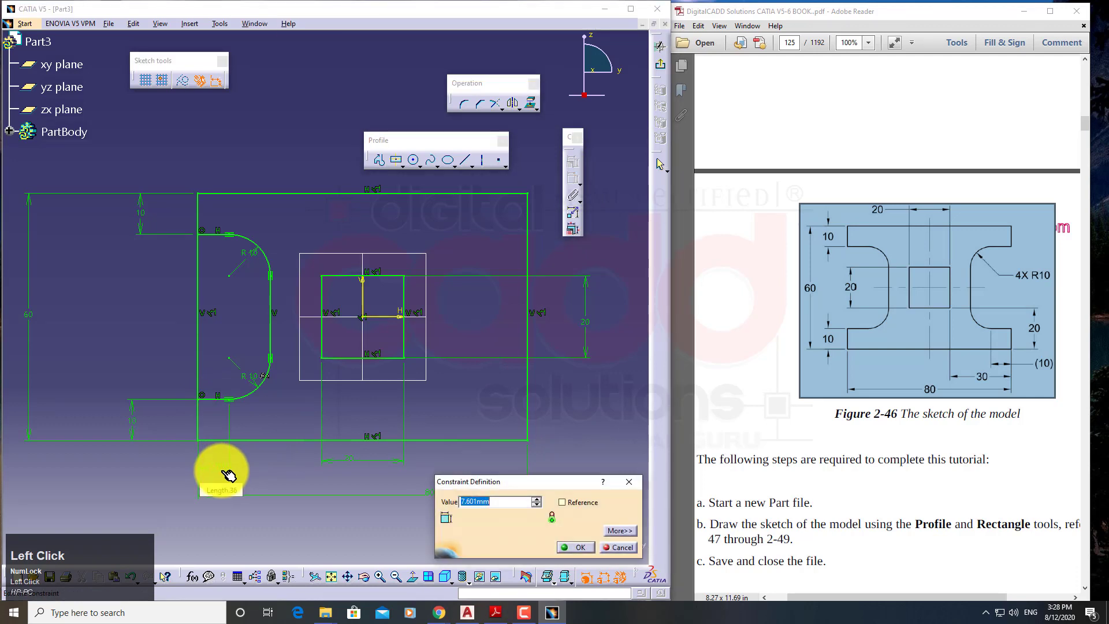
pyautogui.press('Return')
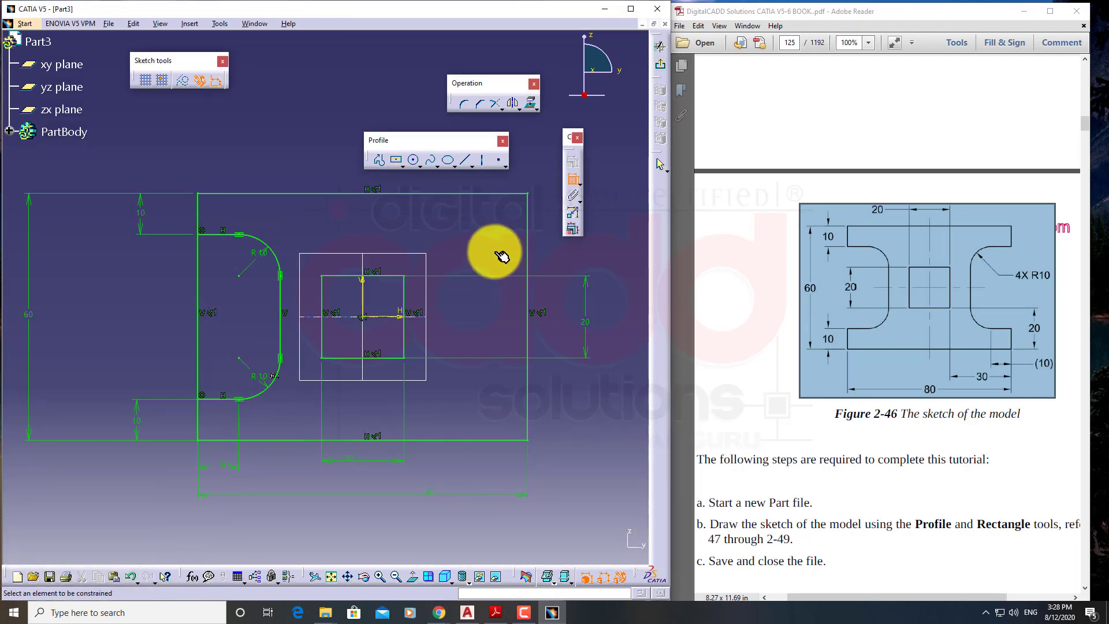
pyautogui.click(573, 178)
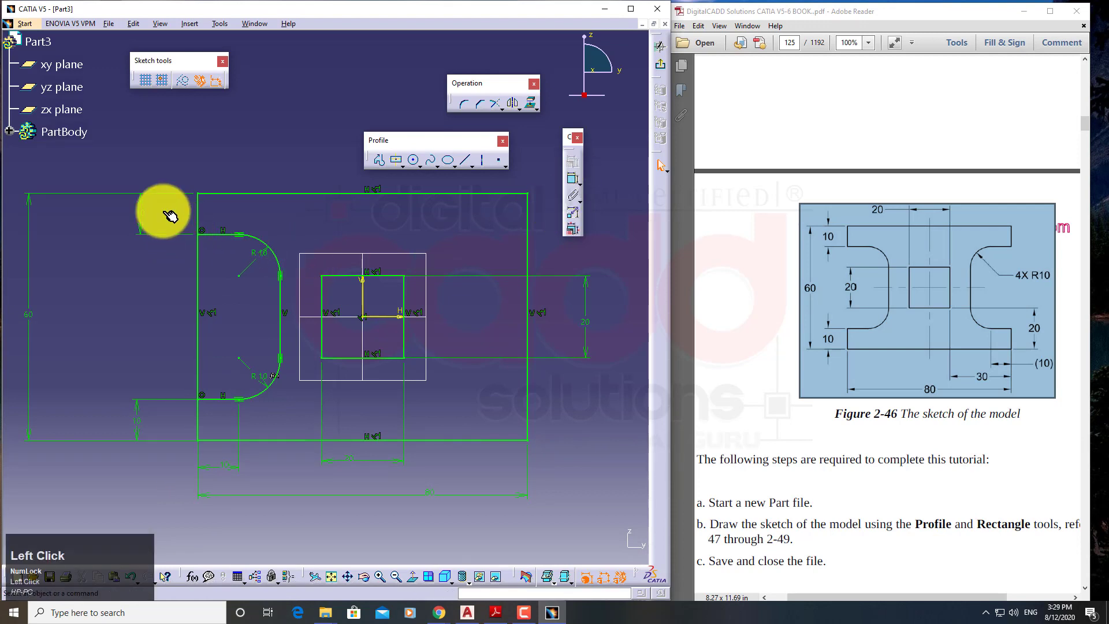
# Step: Mirror the complete filleted notch profile about the vertical axis to the opposite side of the outer rectangle
pyautogui.moveTo(162, 212); pyautogui.dragTo(290, 414)
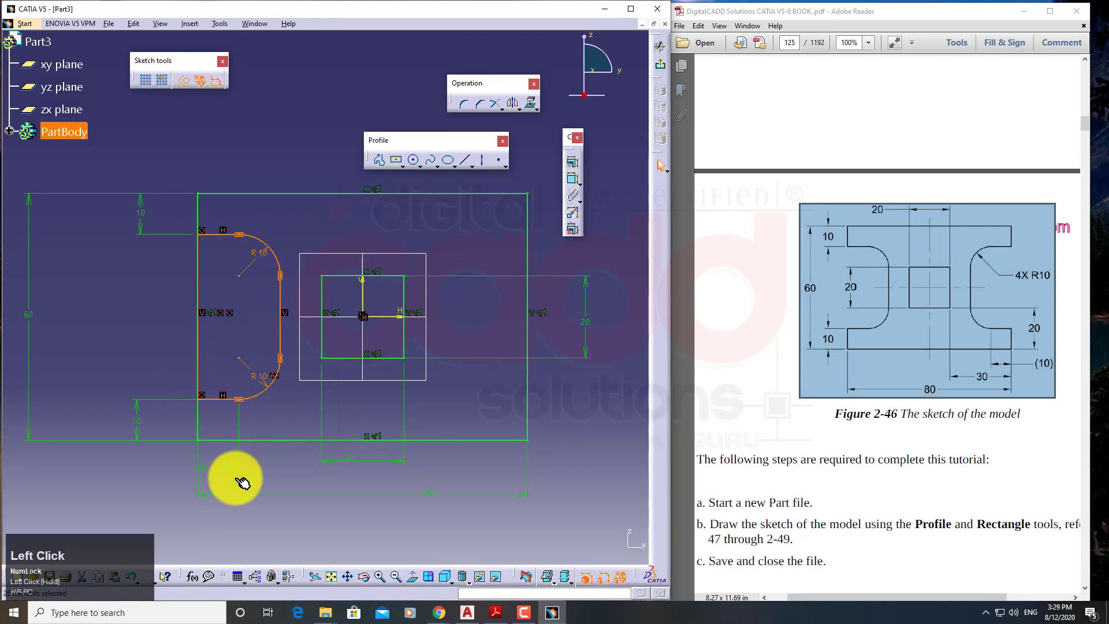
pyautogui.click(522, 106)
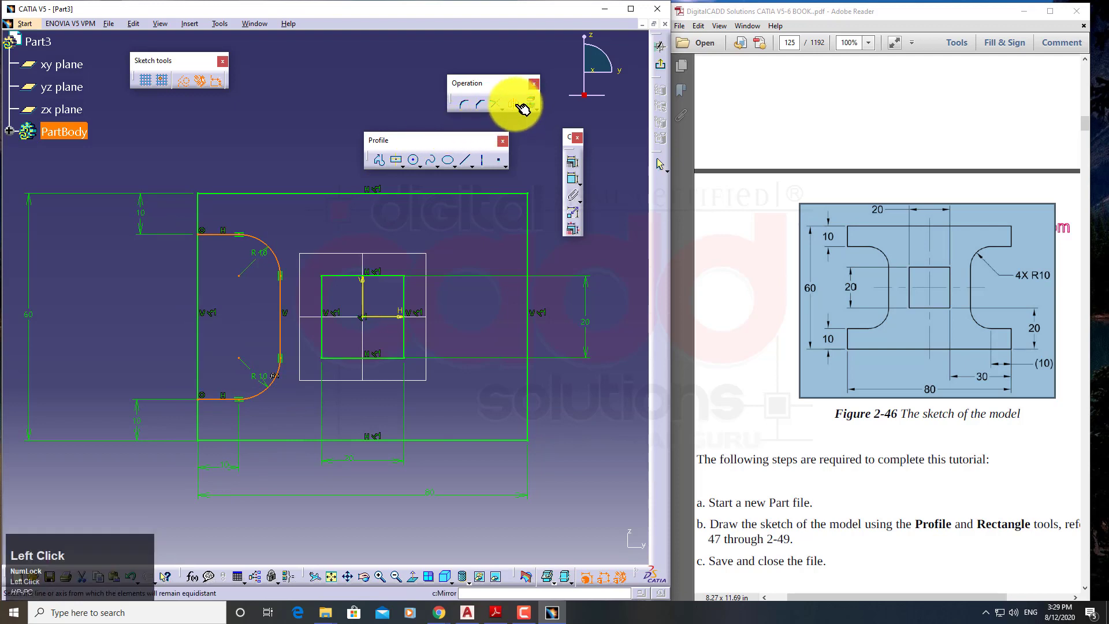
pyautogui.click(365, 301)
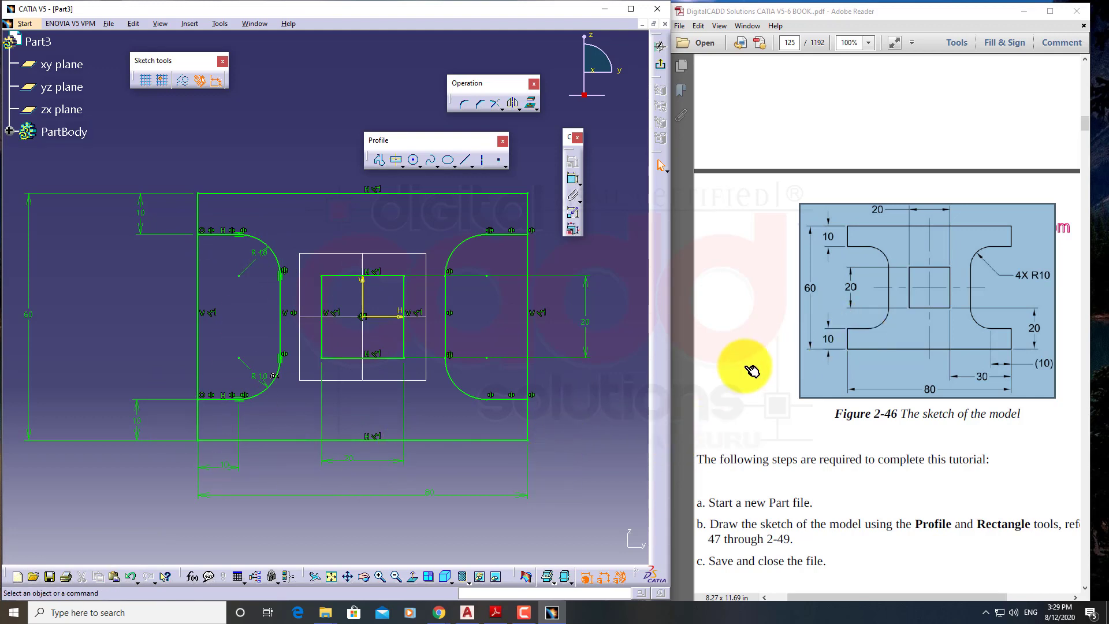
pyautogui.moveTo(564, 384); pyautogui.dragTo(550, 386, button='middle')
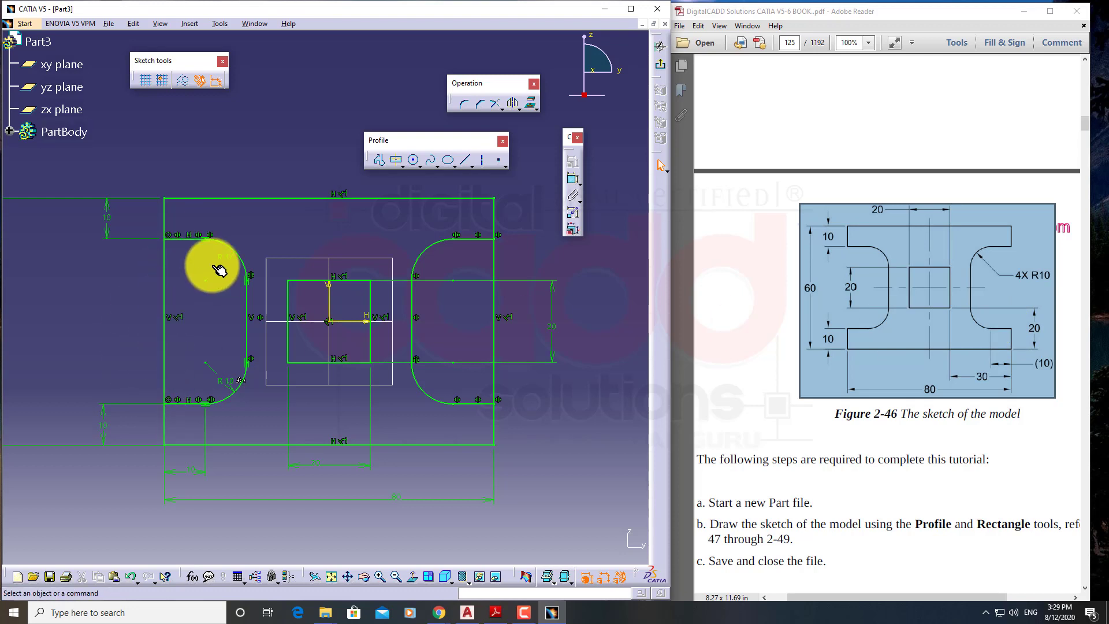
pyautogui.click(513, 112)
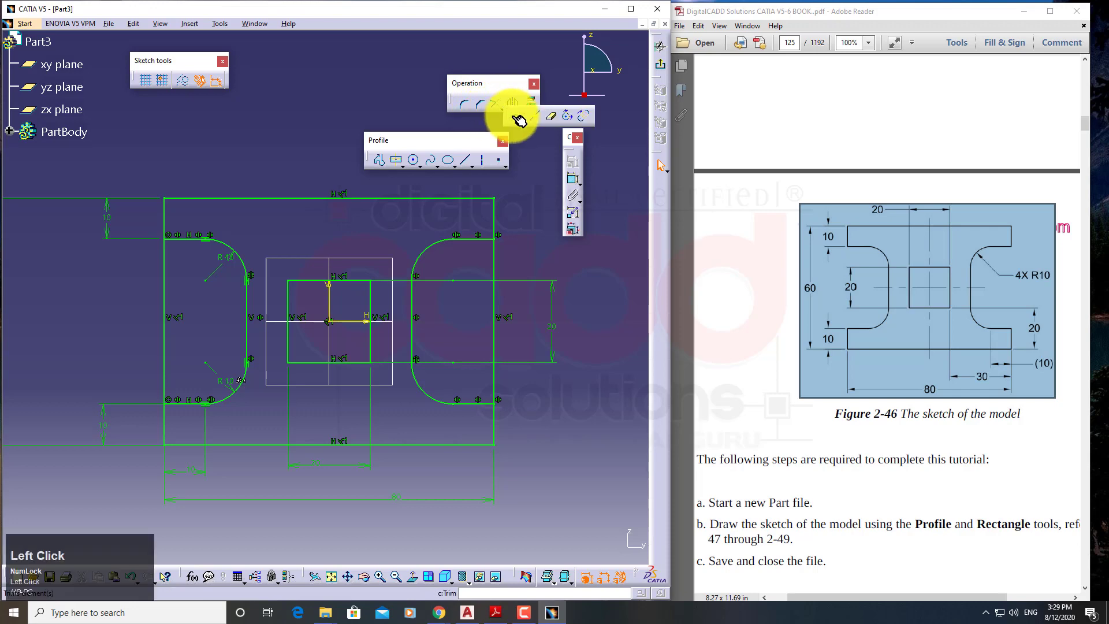
pyautogui.moveTo(513, 120); pyautogui.dragTo(303, 96)
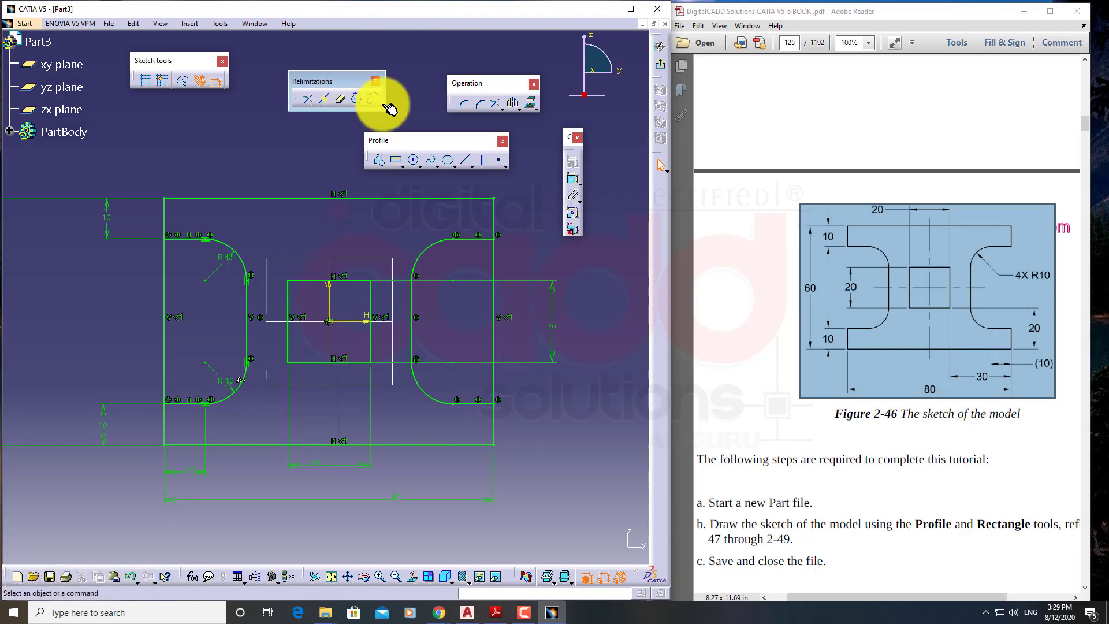
pyautogui.click(510, 108)
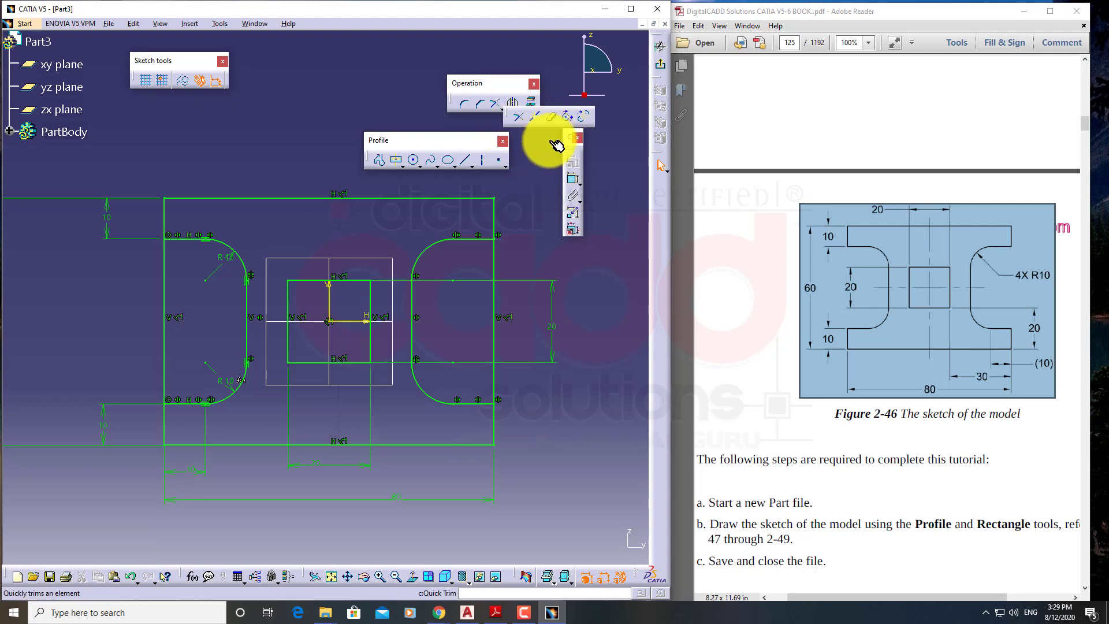
pyautogui.click(545, 159)
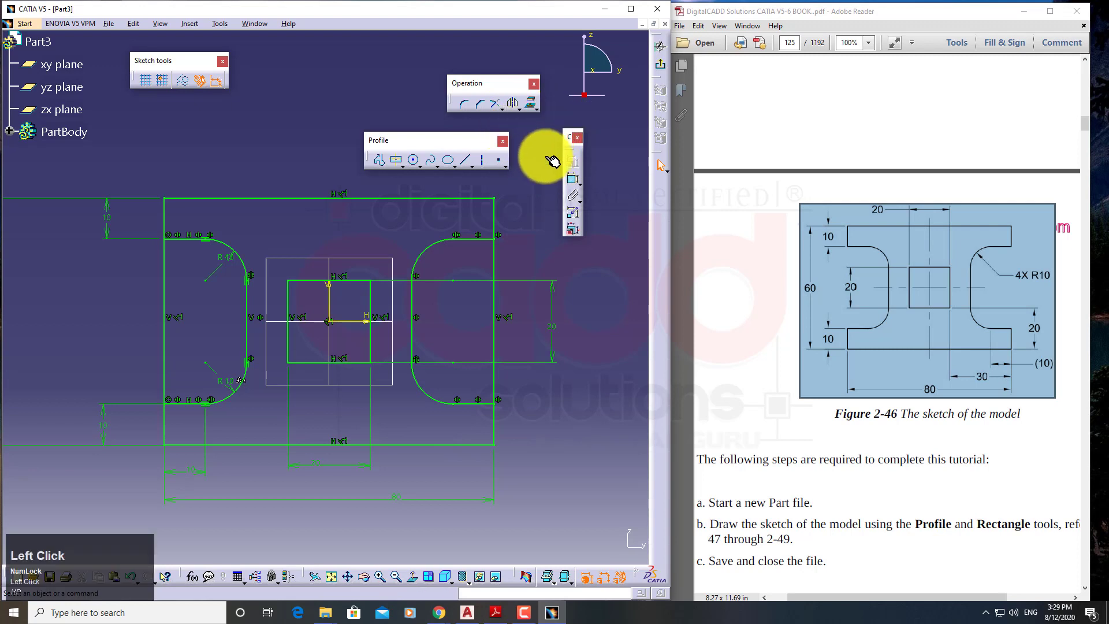
# Step: Trim away the outer rectangle's two vertical segments across the notch openings with Quick Trim
pyautogui.click(510, 110)
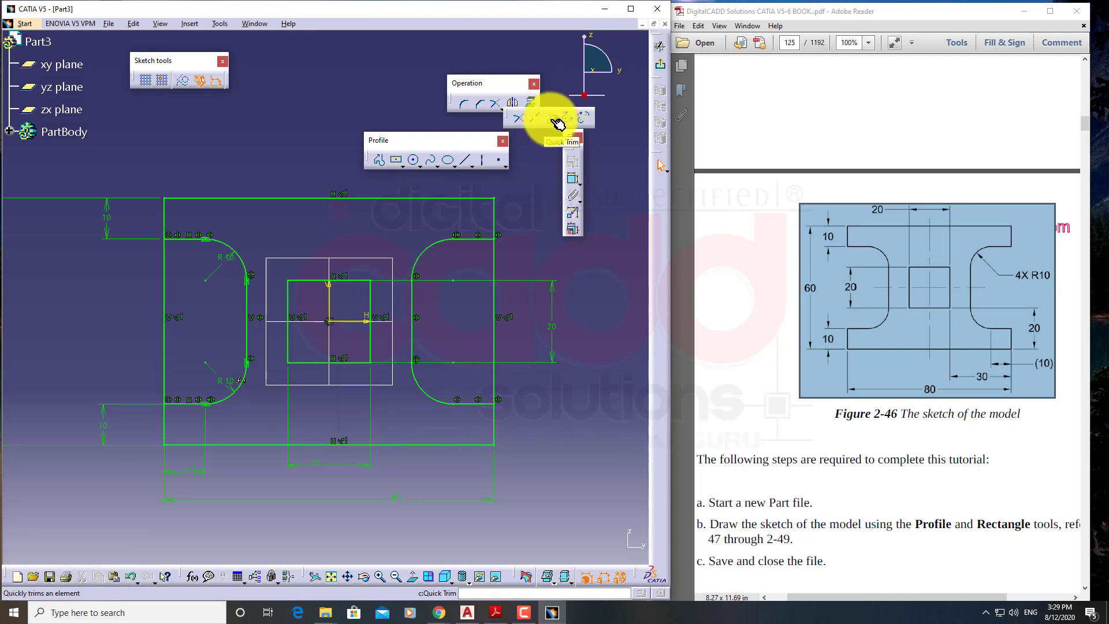
pyautogui.click(173, 297)
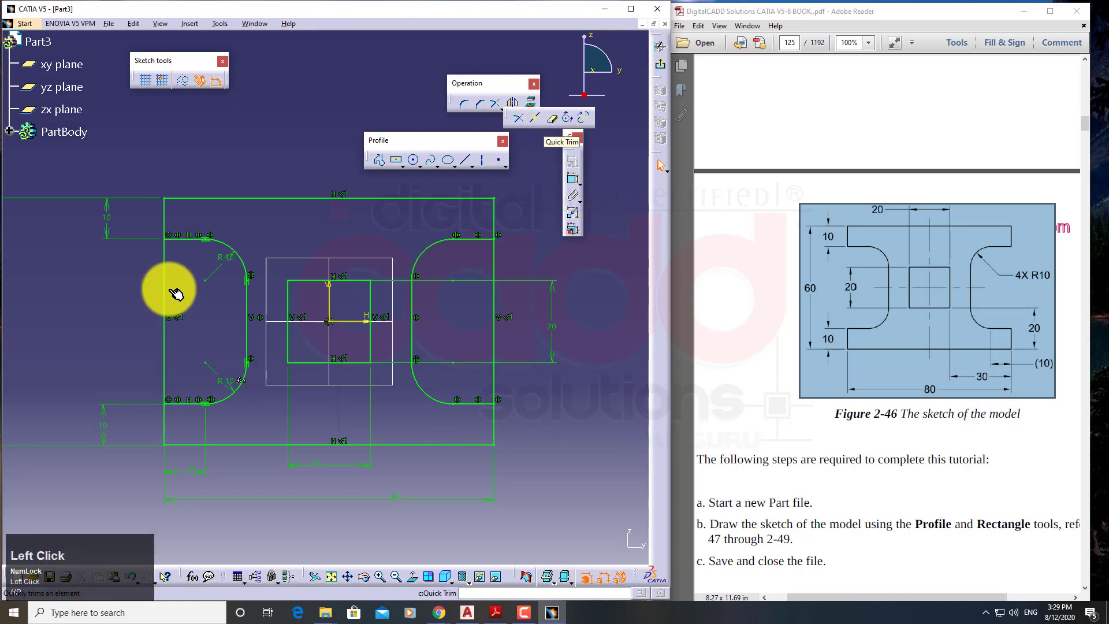
pyautogui.click(165, 283)
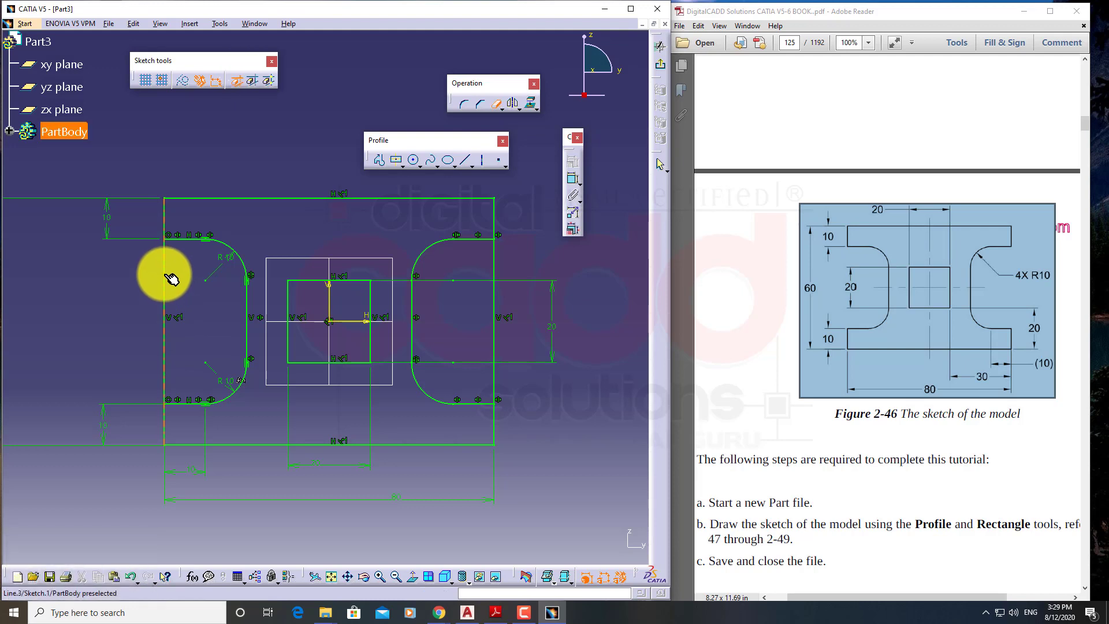
pyautogui.click(495, 254)
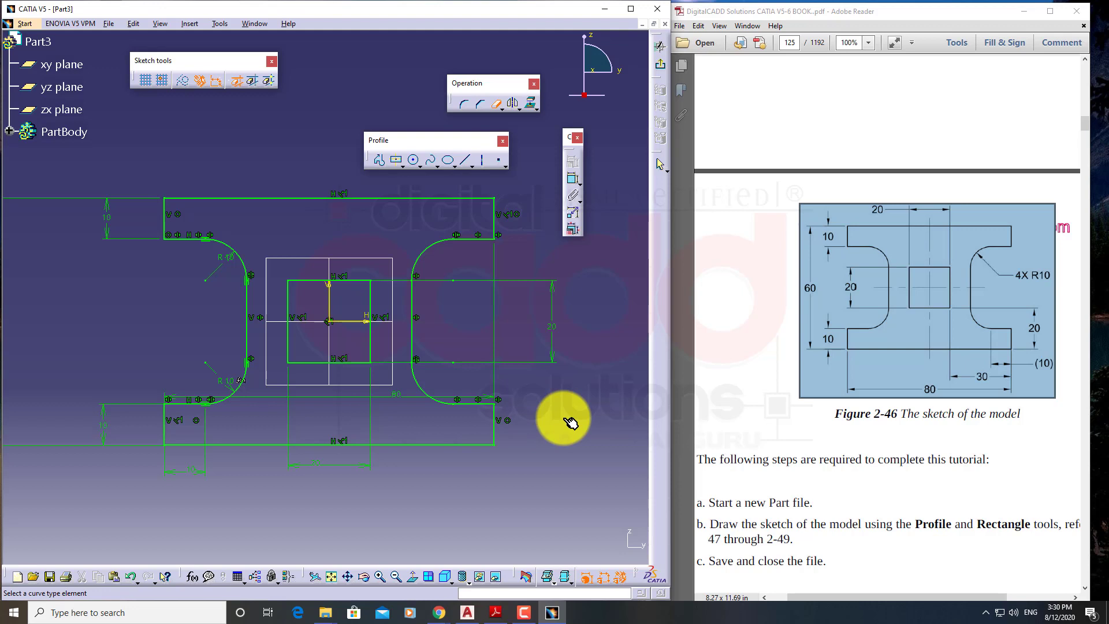
pyautogui.click(494, 104)
# Step: Reposition the overall 80 mm width dimension below the profile and the 60 mm height dimension closer to the profile's side
pyautogui.moveTo(413, 396); pyautogui.dragTo(395, 498)
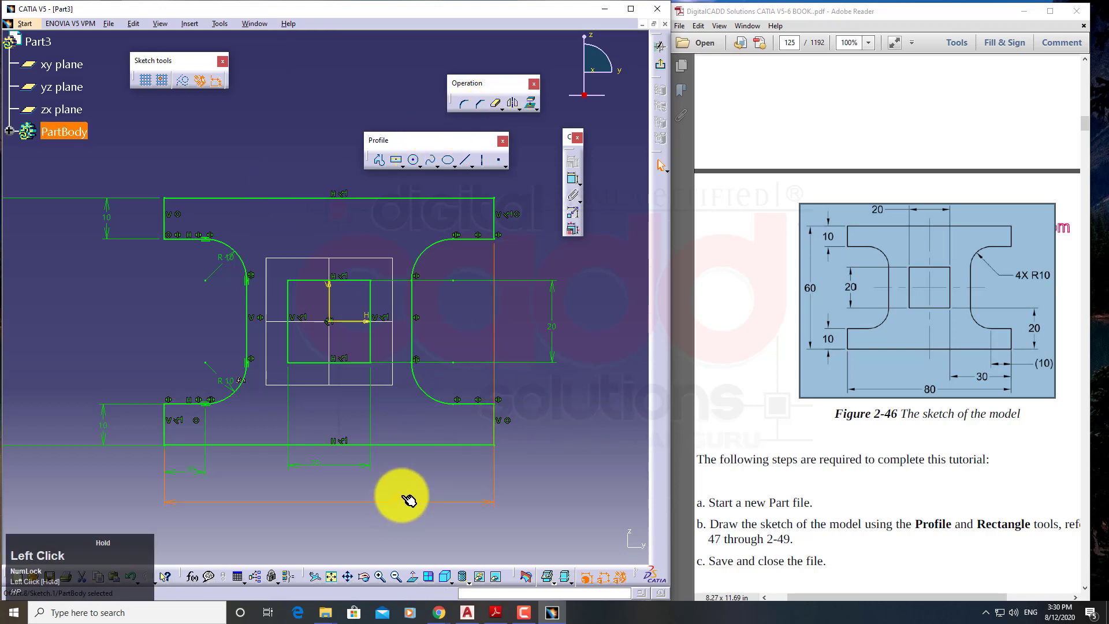
pyautogui.click(421, 462)
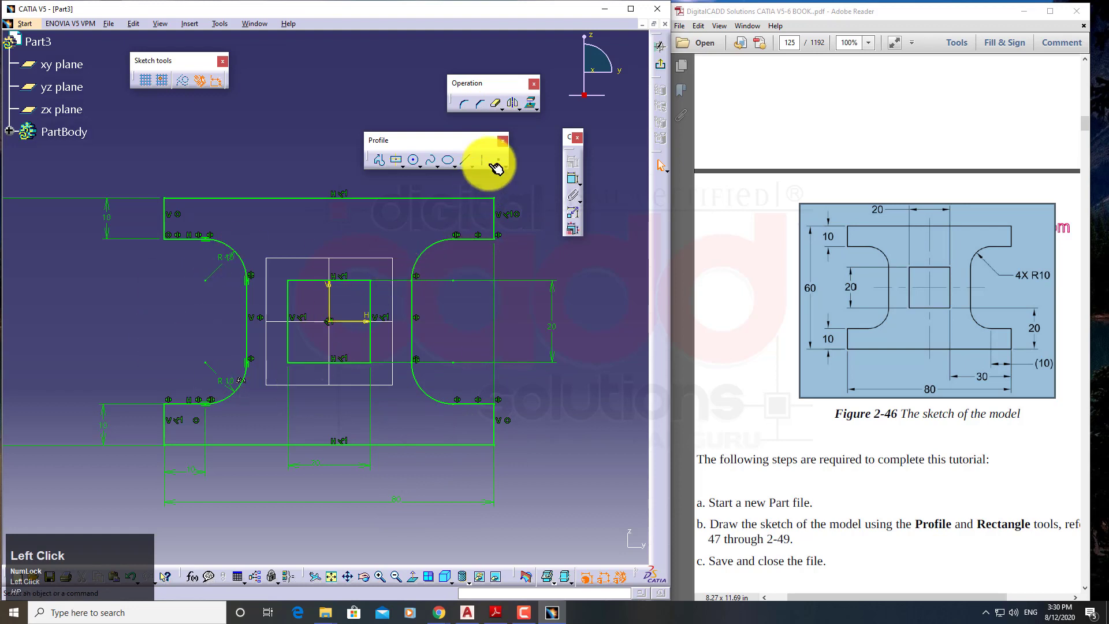
pyautogui.click(511, 109)
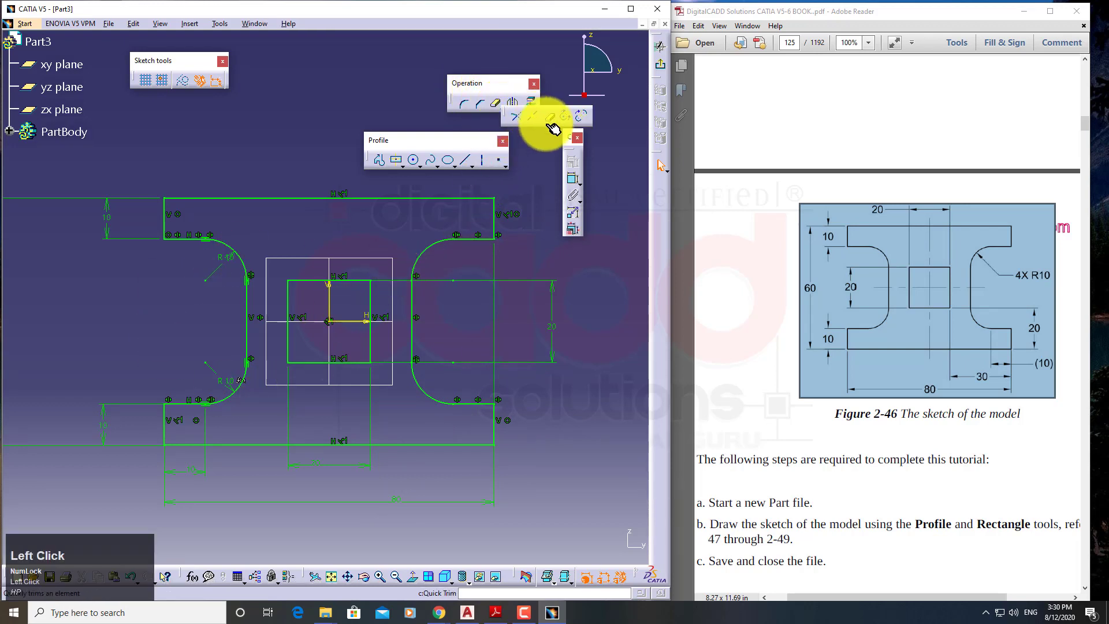
pyautogui.click(533, 182)
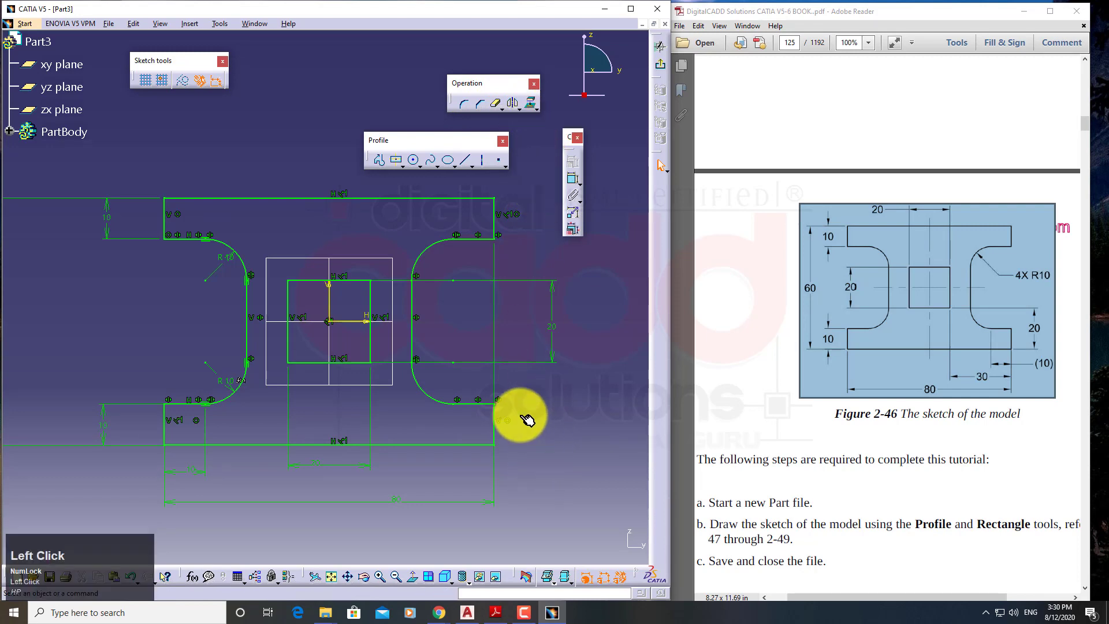
pyautogui.moveTo(515, 414)
pyautogui.mouseDown(button='middle')
pyautogui.moveTo(477, 361)
pyautogui.moveTo(478, 383)
pyautogui.moveTo(413, 338)
pyautogui.mouseUp(button='middle')
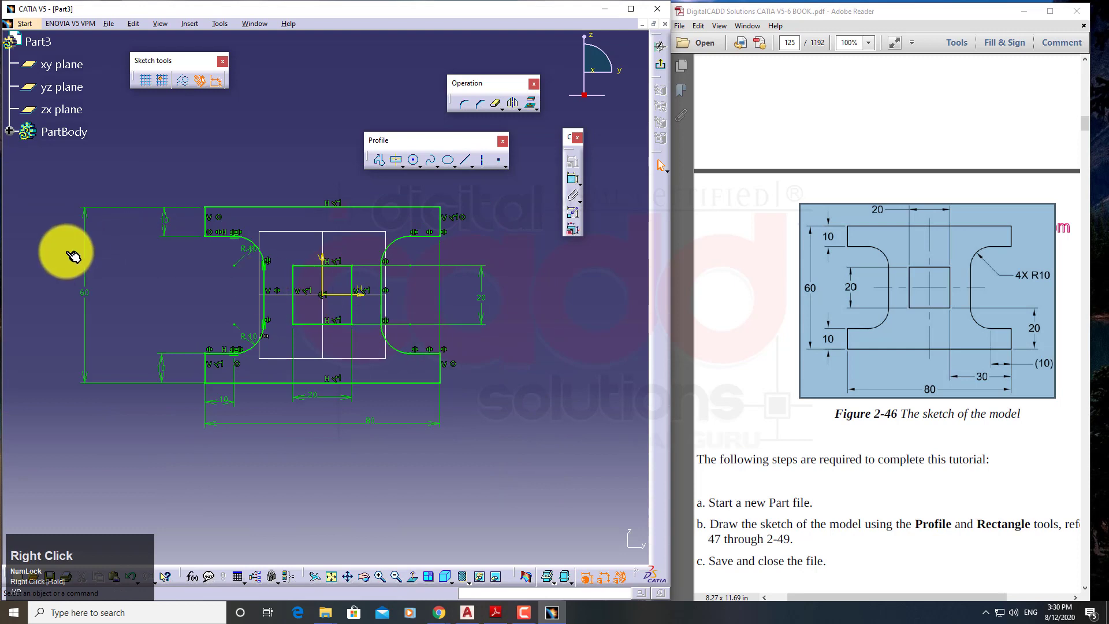
pyautogui.moveTo(87, 250); pyautogui.dragTo(135, 246)
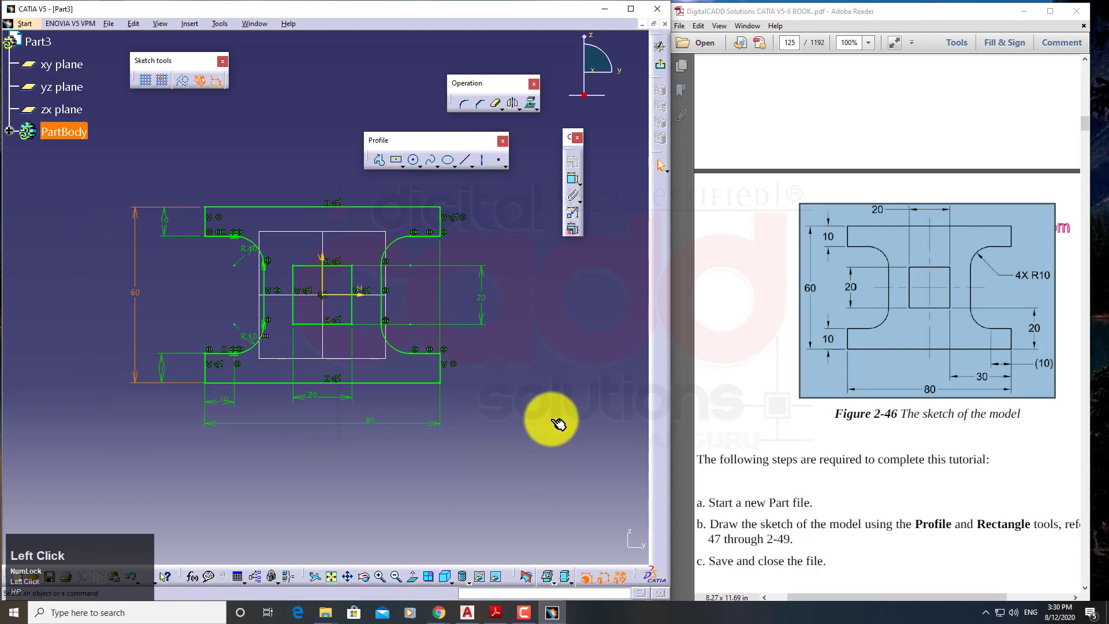
pyautogui.moveTo(422, 373)
pyautogui.mouseDown(button='middle')
pyautogui.moveTo(404, 379)
pyautogui.moveTo(408, 346)
pyautogui.moveTo(363, 402)
pyautogui.mouseUp(button='middle')
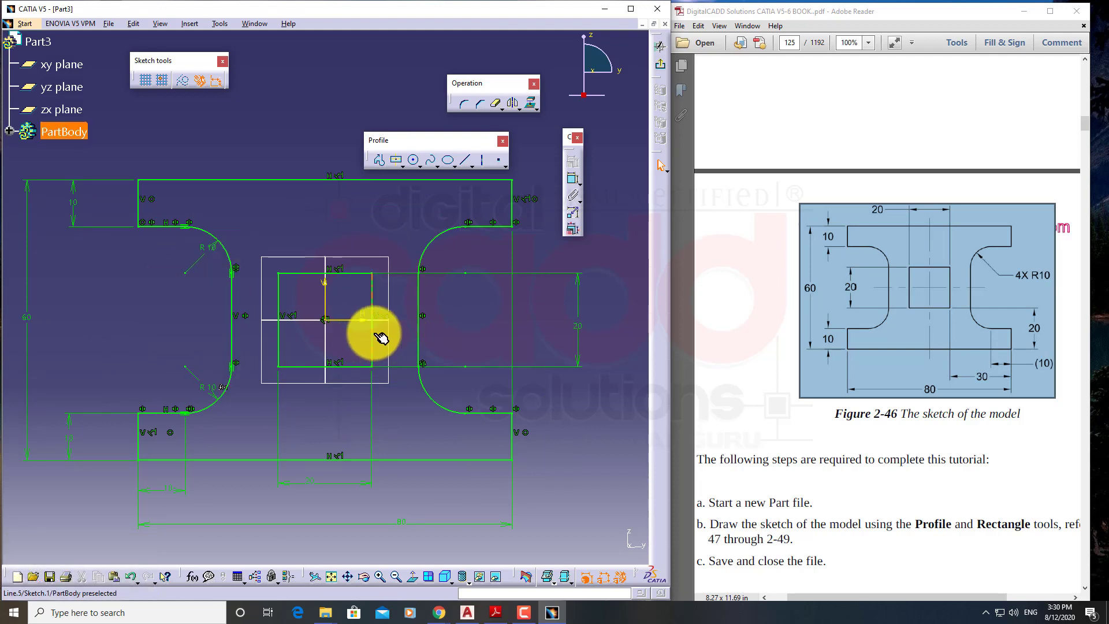
pyautogui.moveTo(494, 463); pyautogui.dragTo(437, 463, button='middle')
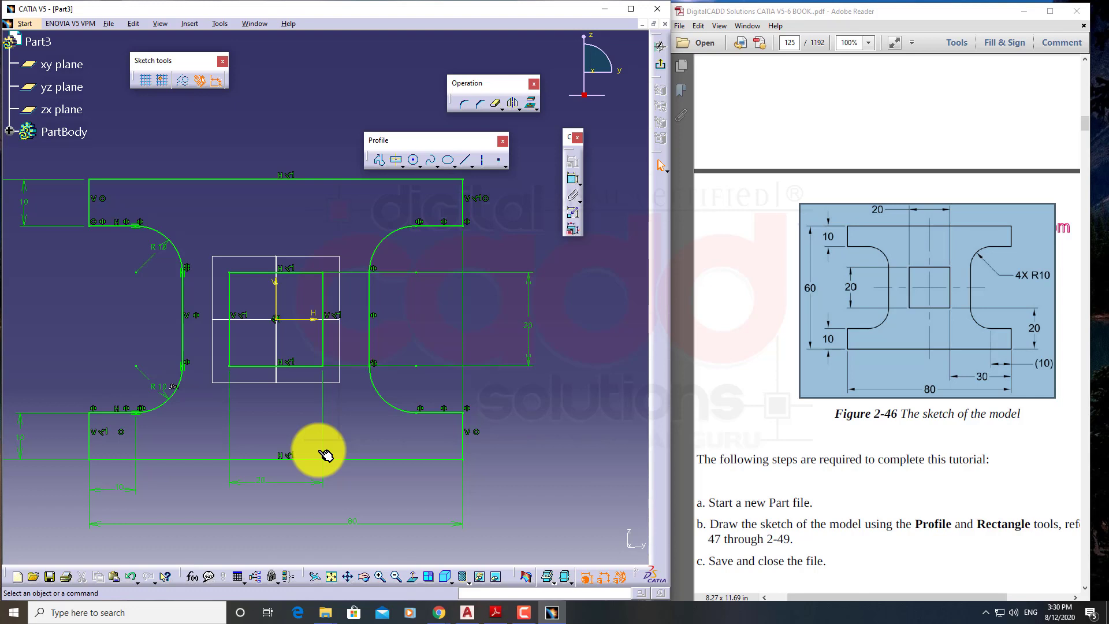
# Step: Exit the sketch and extrude the I-shaped profile as a Pad with a length of 40 mm
pyautogui.click(663, 64)
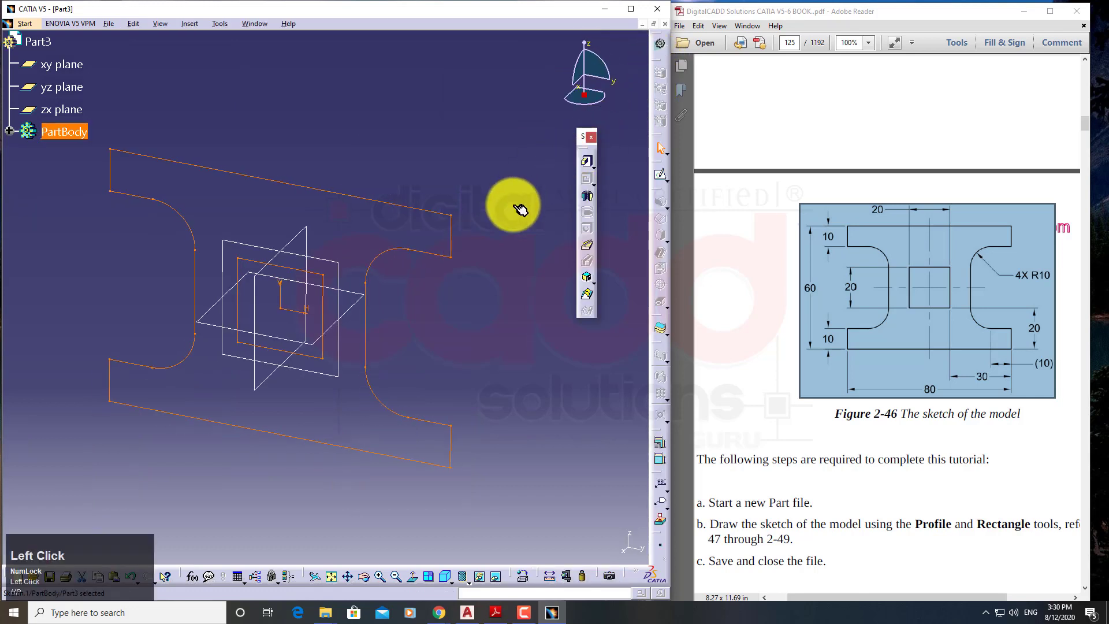
pyautogui.click(593, 164)
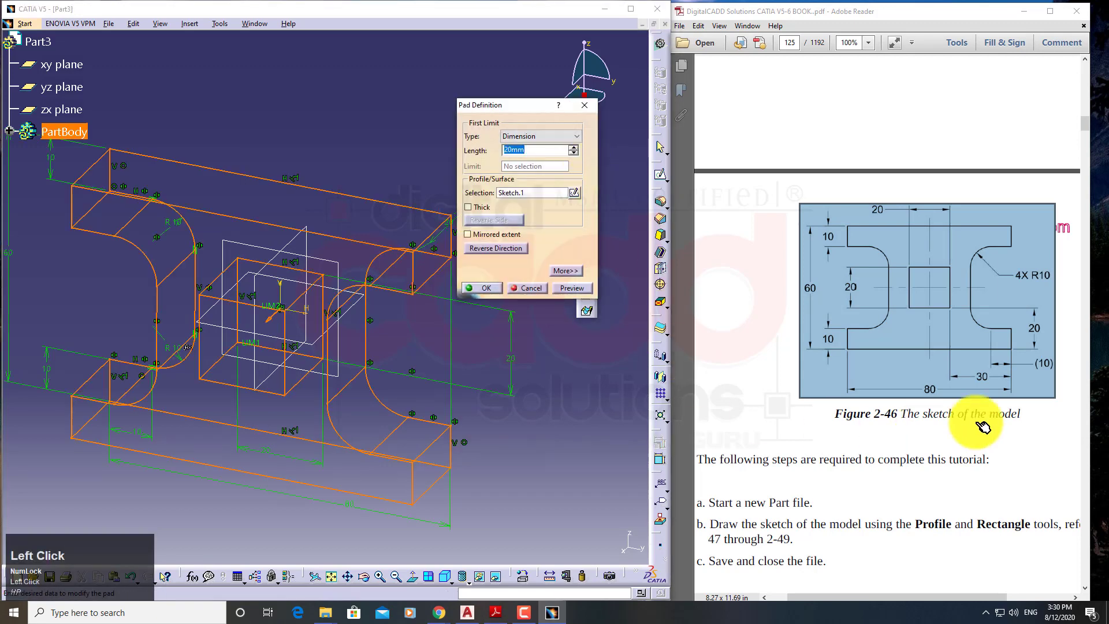
pyautogui.scroll(3, 966, 444)
pyautogui.scroll(5, 966, 444)
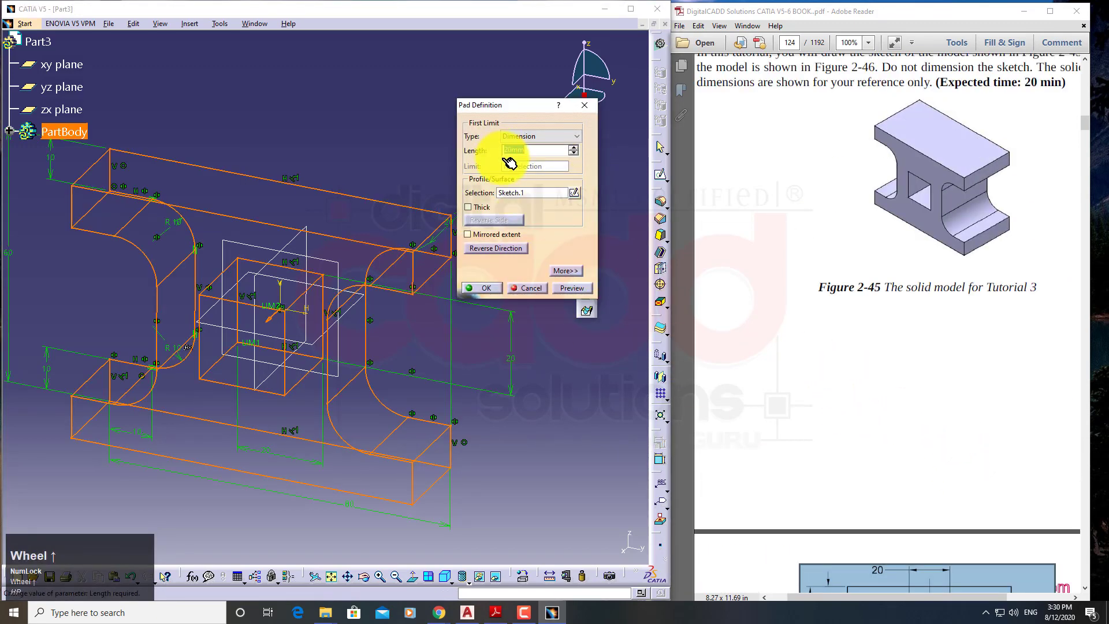
pyautogui.write('40')
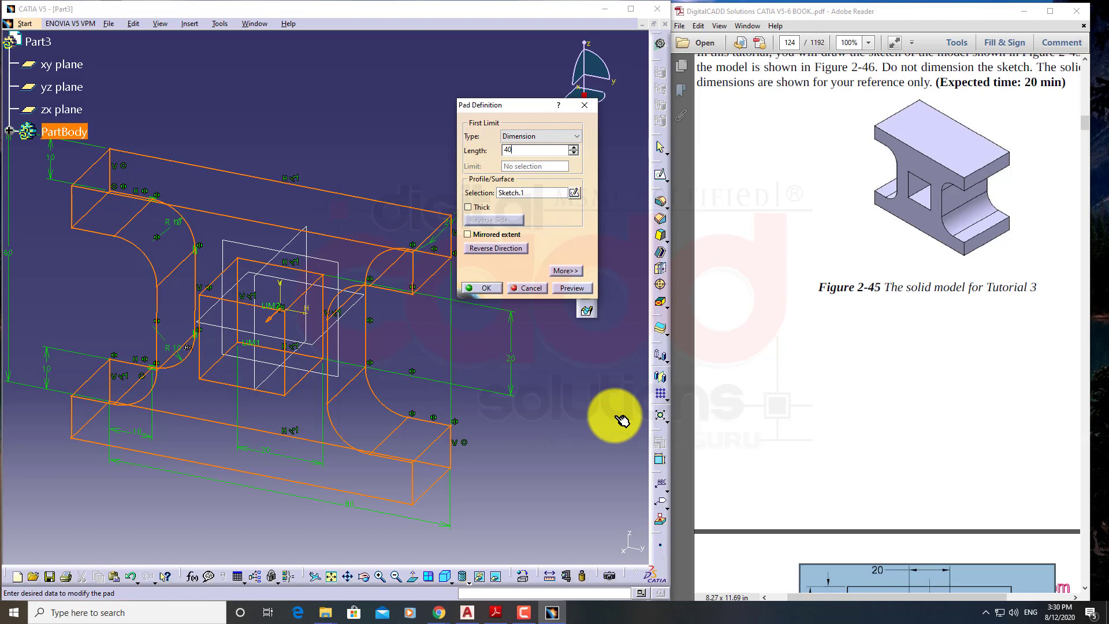
pyautogui.click(570, 288)
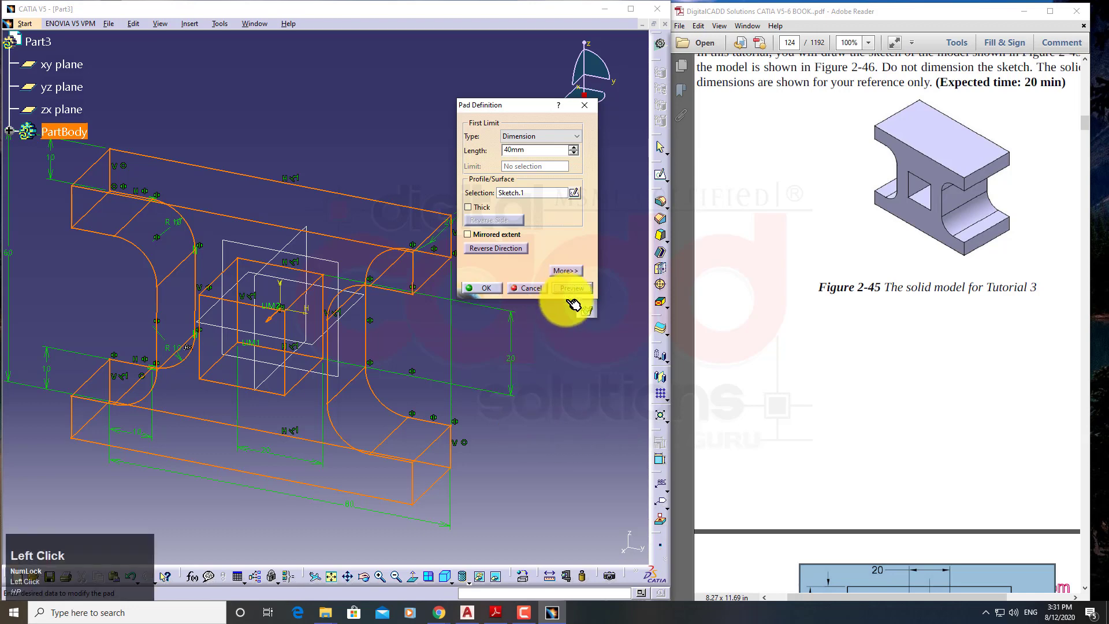
pyautogui.click(484, 285)
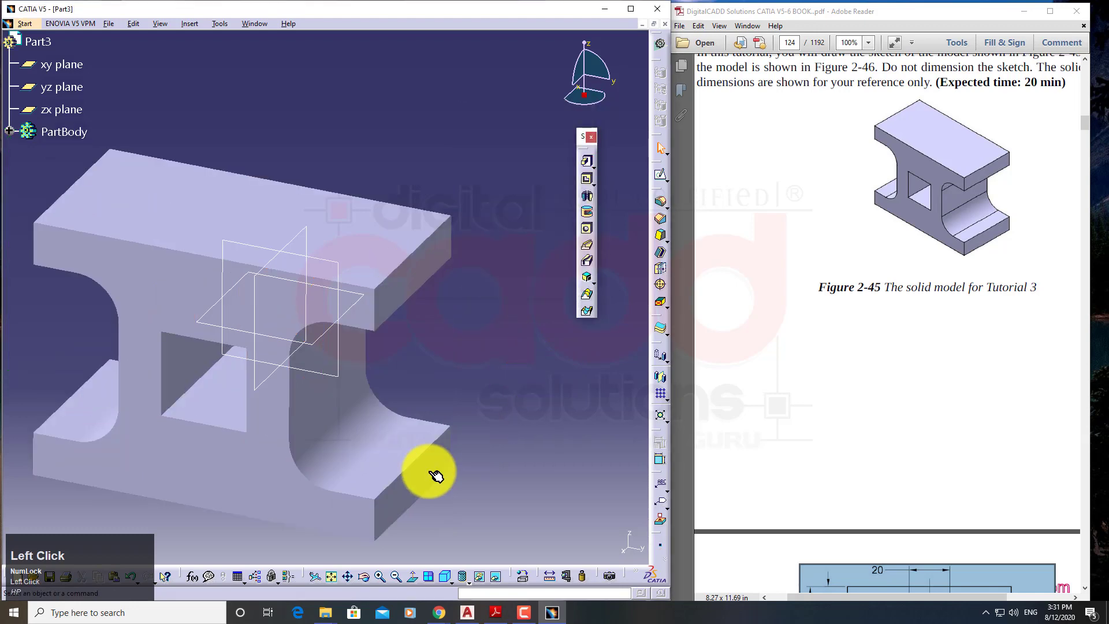
# Step: Display the solid shaded with its edges and set the standard isometric view
pyautogui.moveTo(404, 408); pyautogui.dragTo(424, 518, button='middle')
pyautogui.click(465, 576)
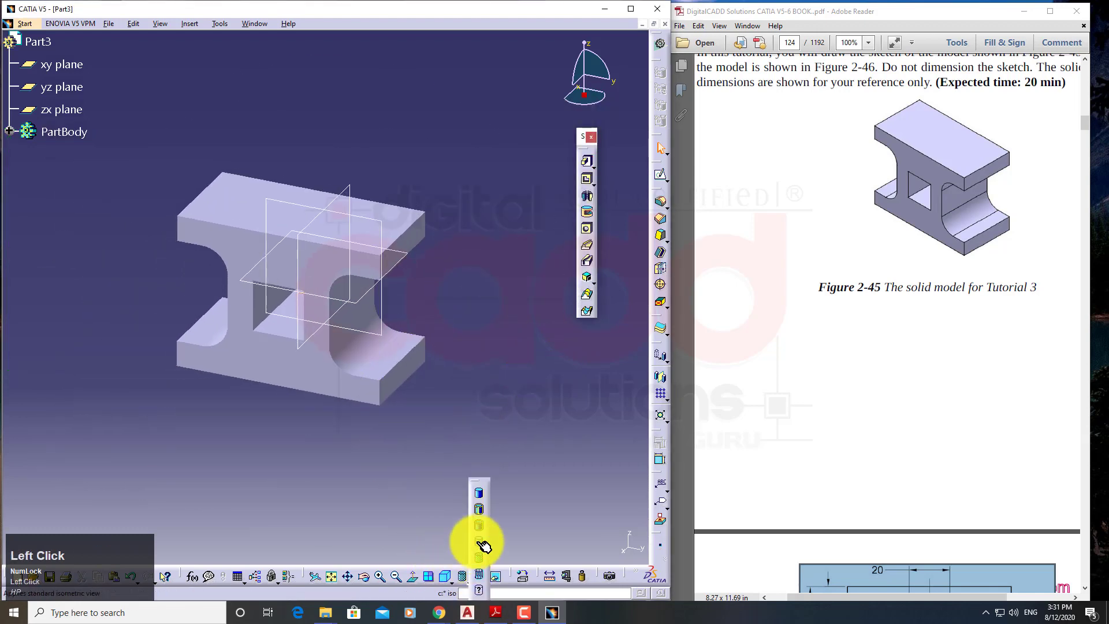
pyautogui.click(467, 574)
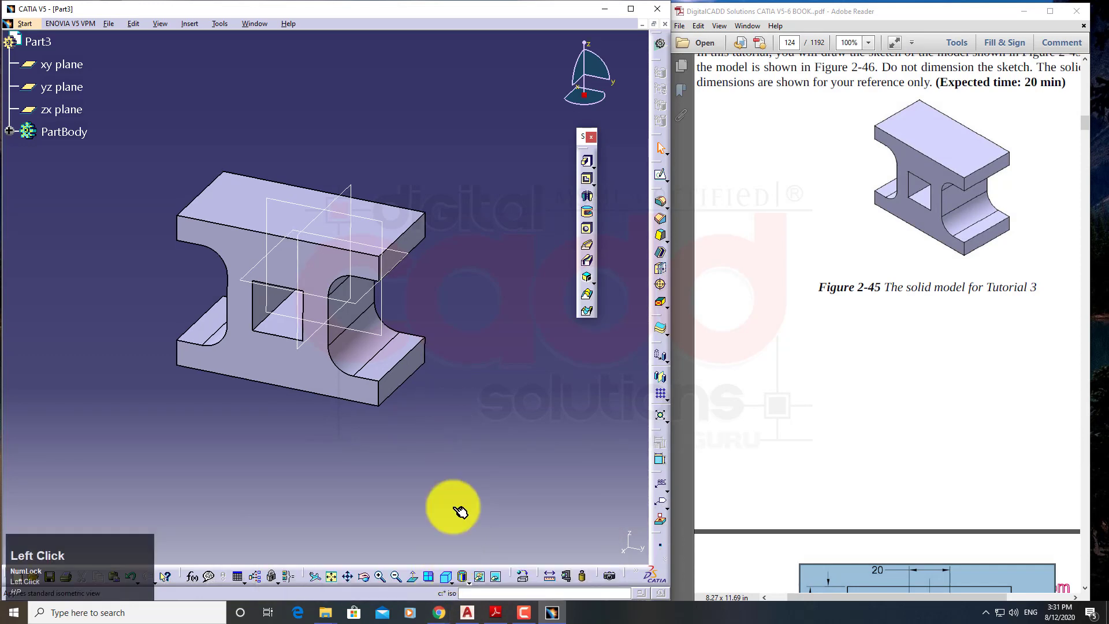
pyautogui.moveTo(445, 507); pyautogui.dragTo(465, 543, button='middle')
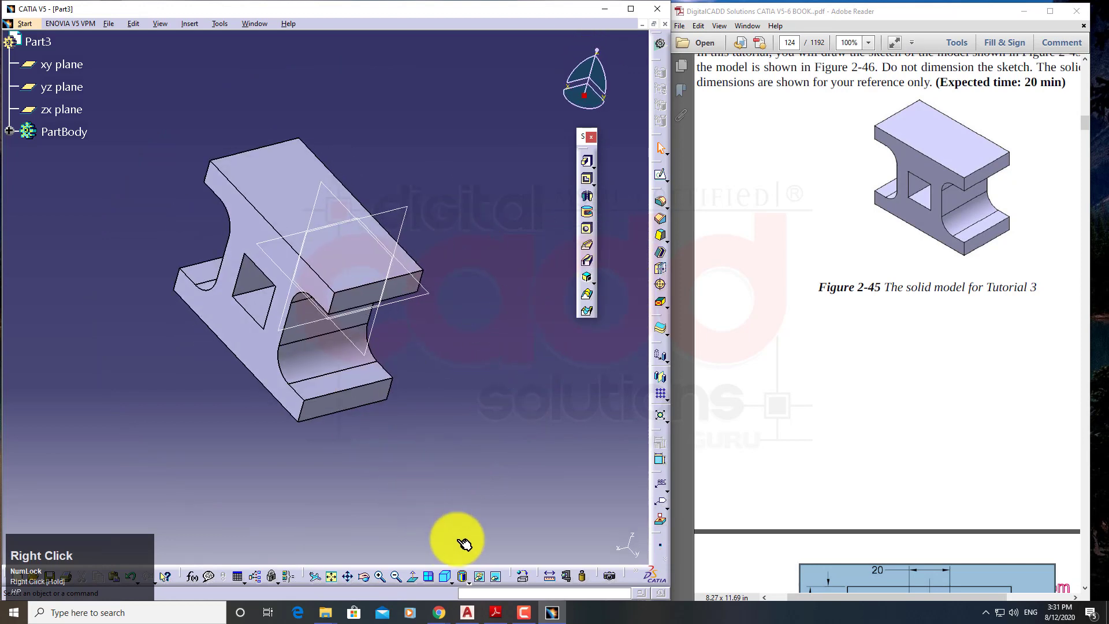
pyautogui.click(449, 575)
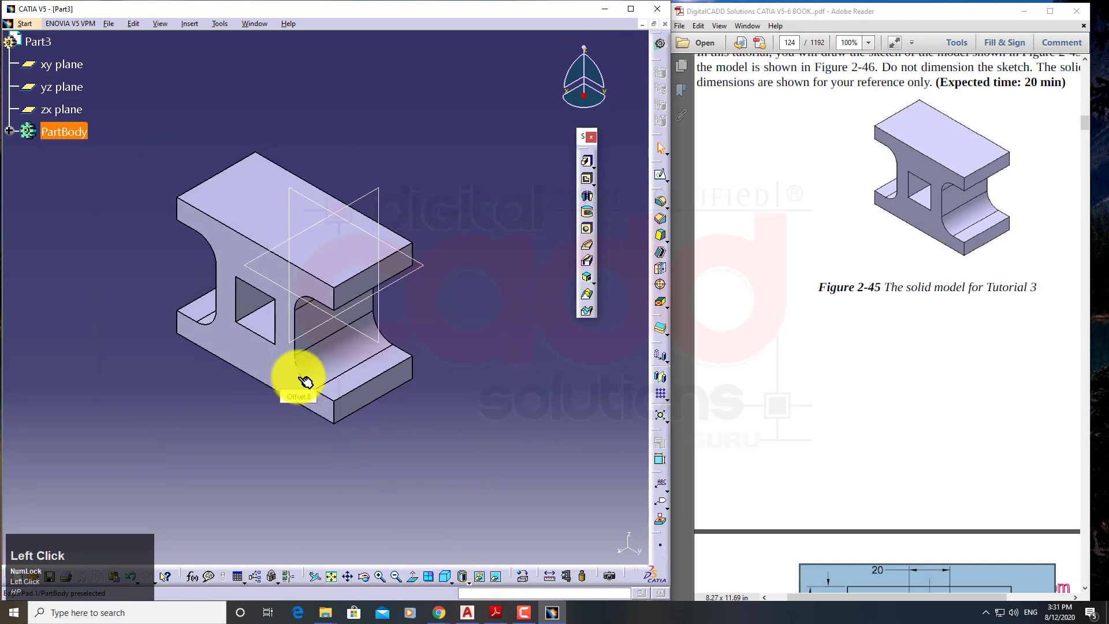
# Step: Find the Tutorial 4 solid model and its dimensioned sketch in Figure 2-51 of the PDF book in Adobe Reader
pyautogui.scroll(-5, 864, 456)
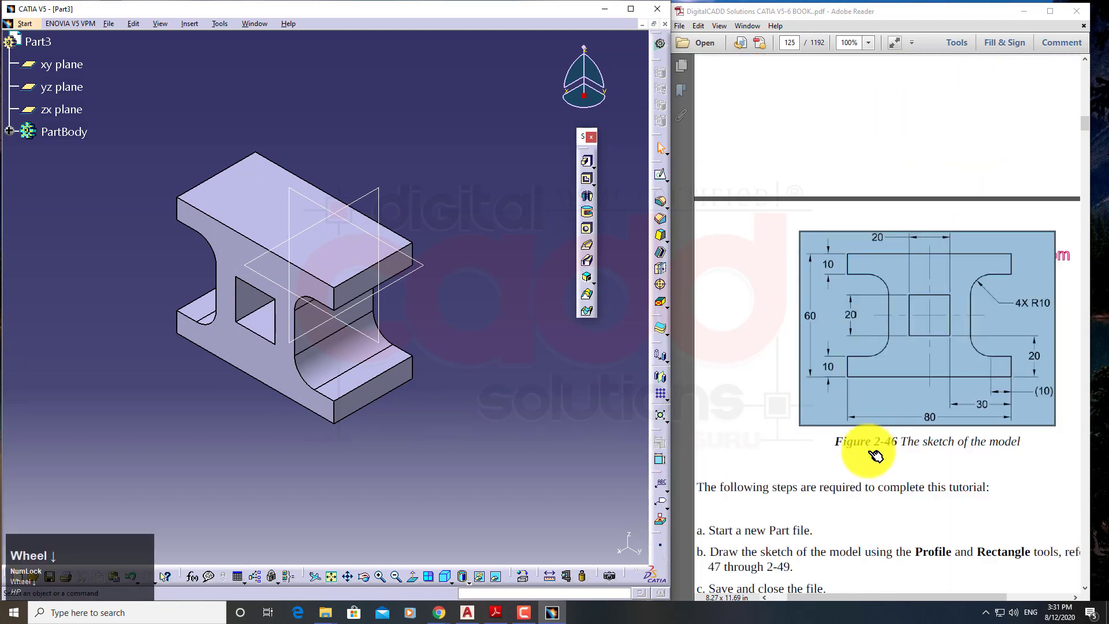
pyautogui.scroll(-20, 871, 453)
pyautogui.middleClick(949, 279)
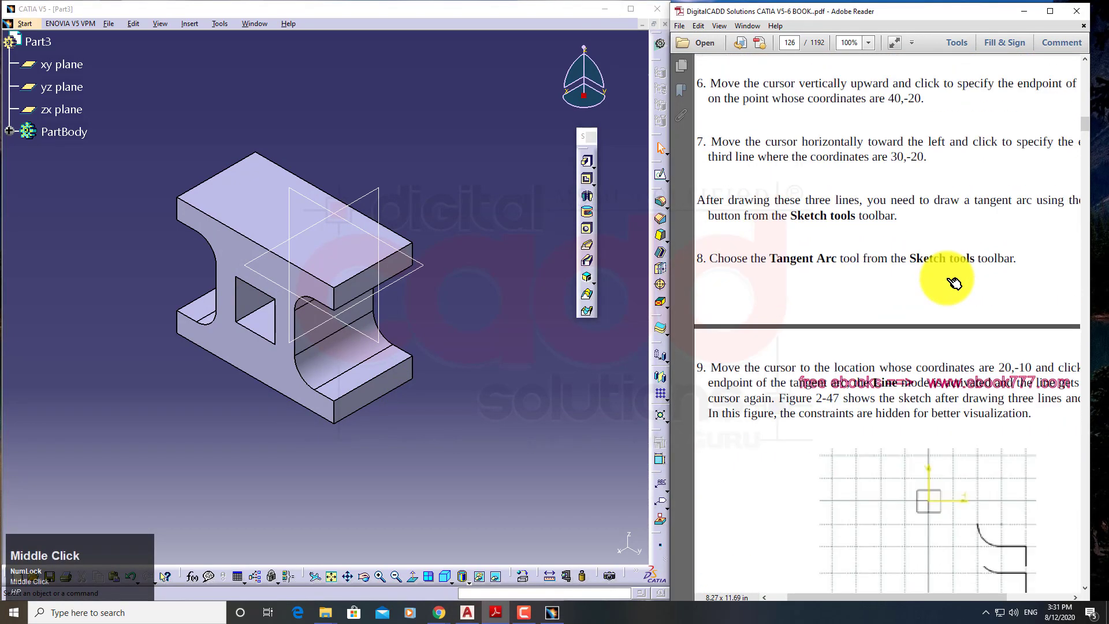
pyautogui.moveTo(954, 283); pyautogui.dragTo(942, 331, button='middle')
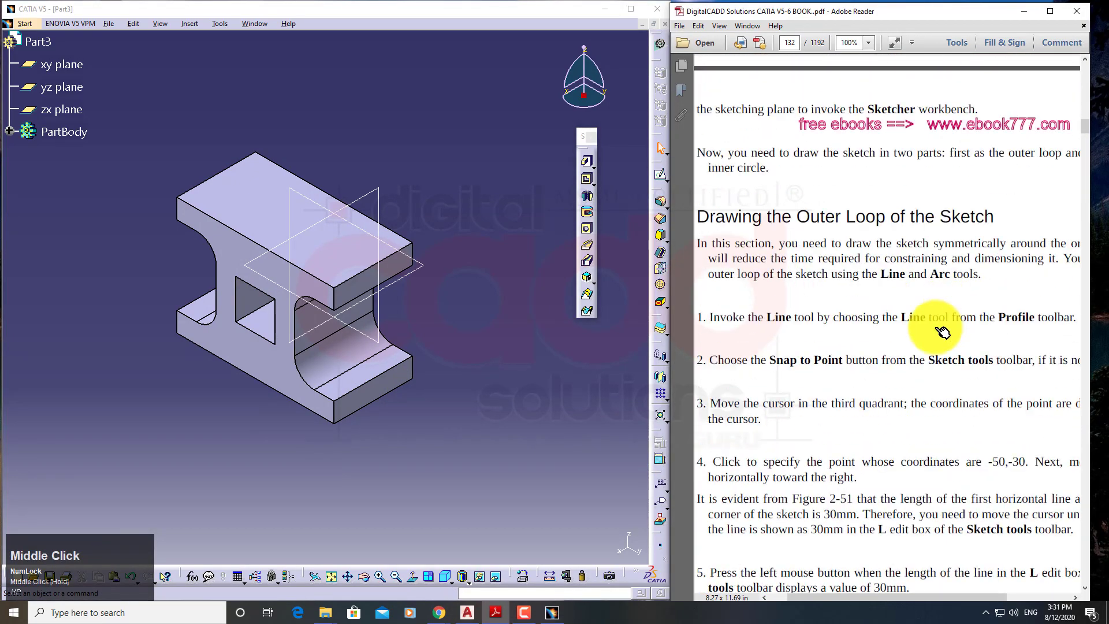
pyautogui.scroll(10, 943, 331)
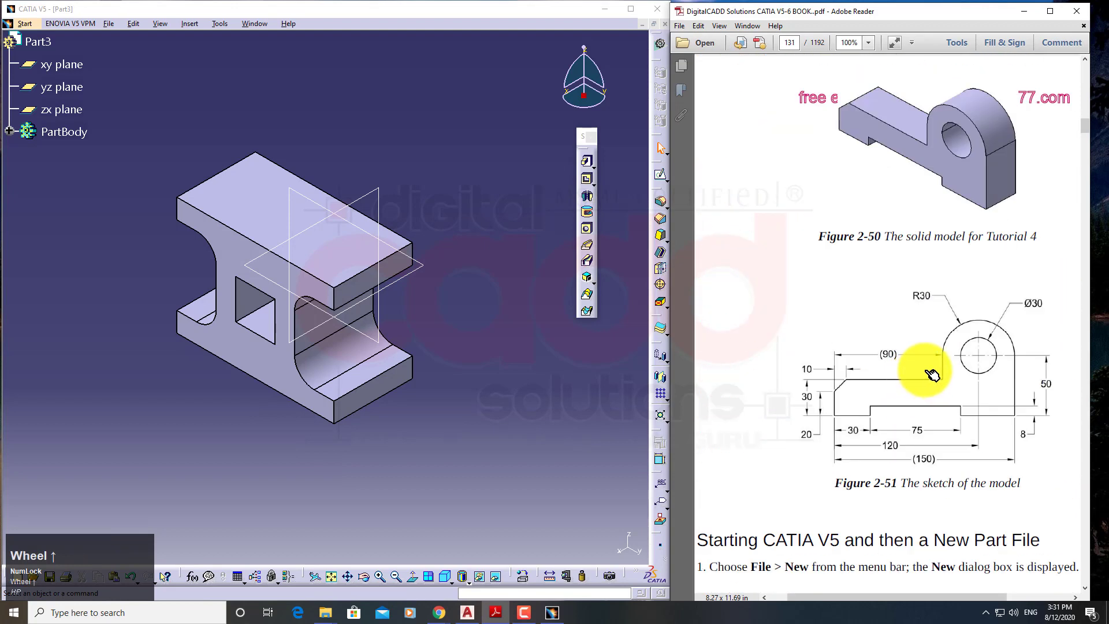
pyautogui.click(936, 381)
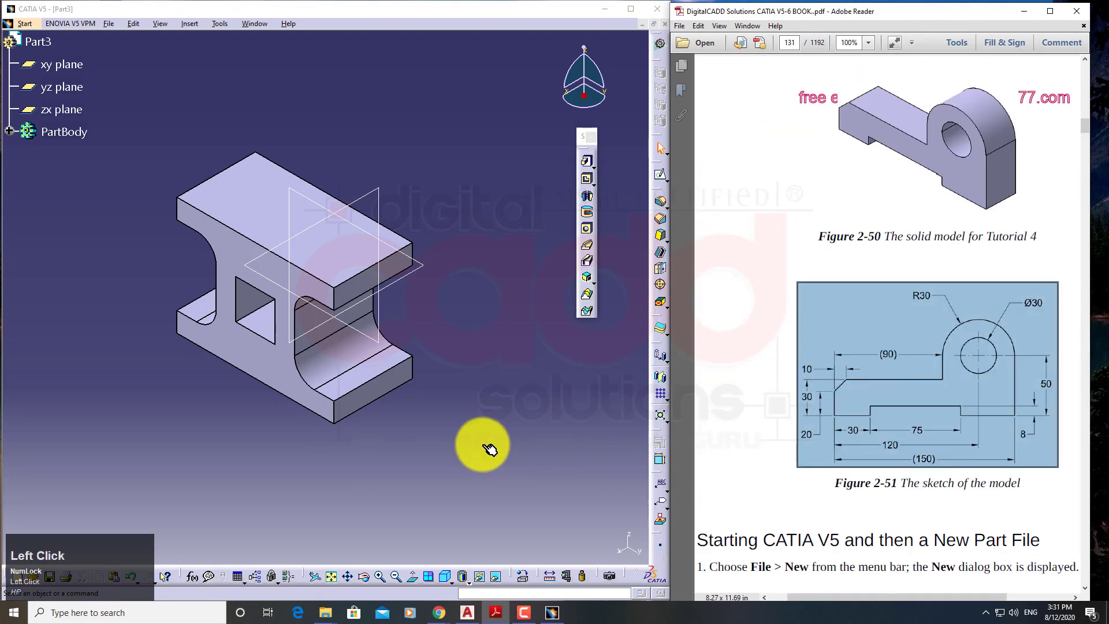
# Step: Look through the Tutorial 4 instructions and return to Figures 2-50 and 2-51, keeping the full dimensioned sketch in view
pyautogui.scroll(3, 953, 424)
pyautogui.scroll(-7, 913, 468)
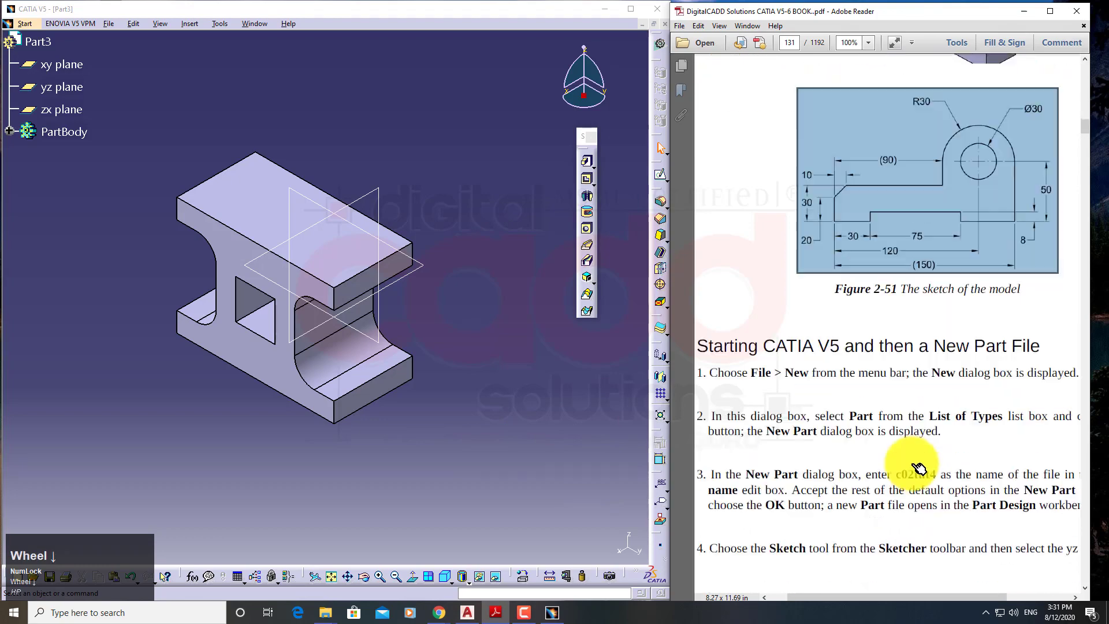
pyautogui.moveTo(912, 468); pyautogui.dragTo(868, 263, button='middle')
pyautogui.scroll(2, 922, 369)
pyautogui.scroll(20, 935, 387)
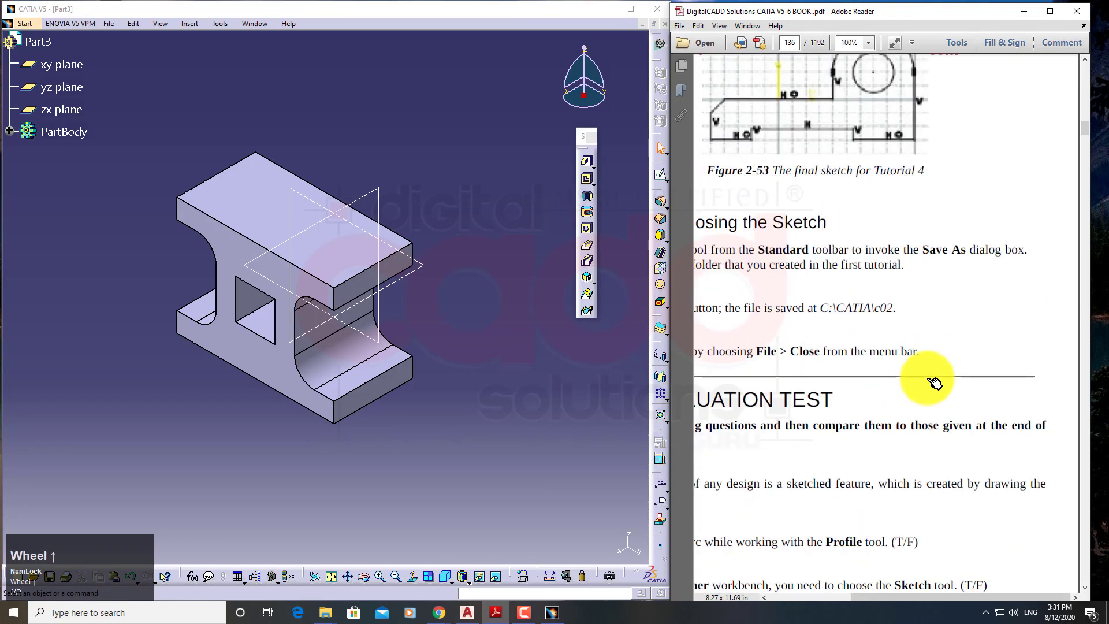
pyautogui.scroll(20, 945, 403)
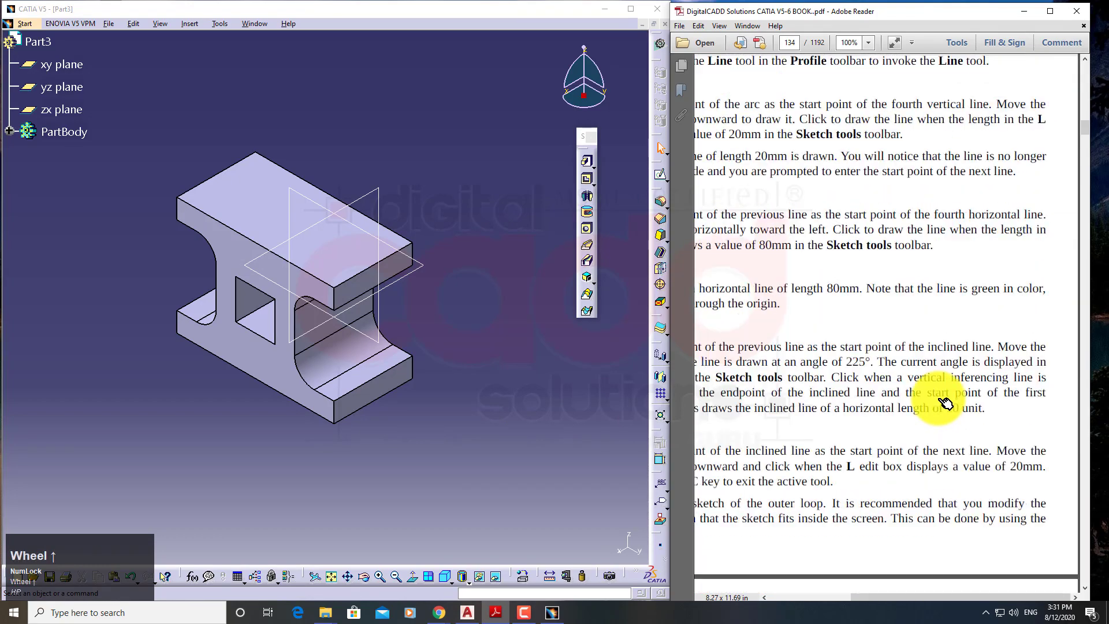
pyautogui.scroll(20, 980, 387)
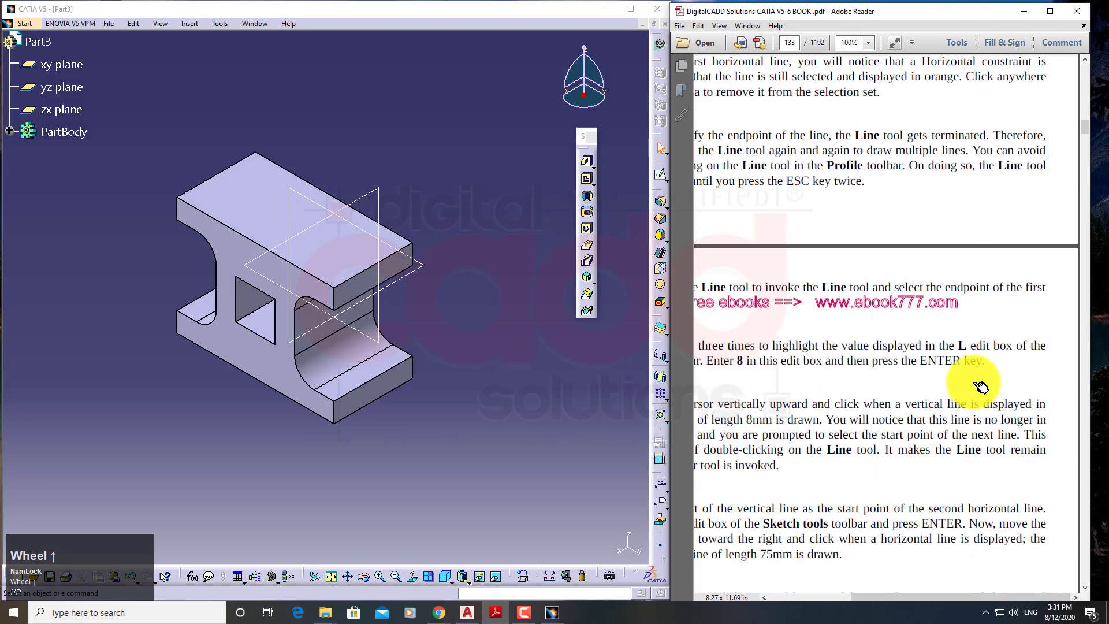
pyautogui.scroll(20, 961, 379)
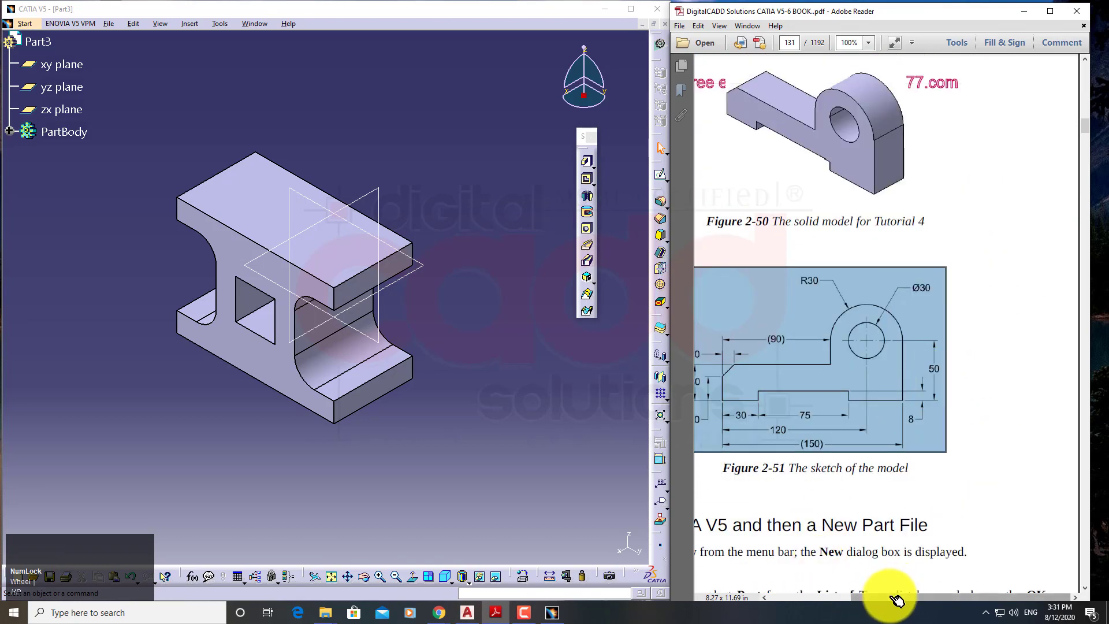
pyautogui.moveTo(896, 599); pyautogui.dragTo(854, 598)
# Step: Switch to CATIA and create a new part in the Part Design workbench, accepting the default part name
pyautogui.click(470, 351)
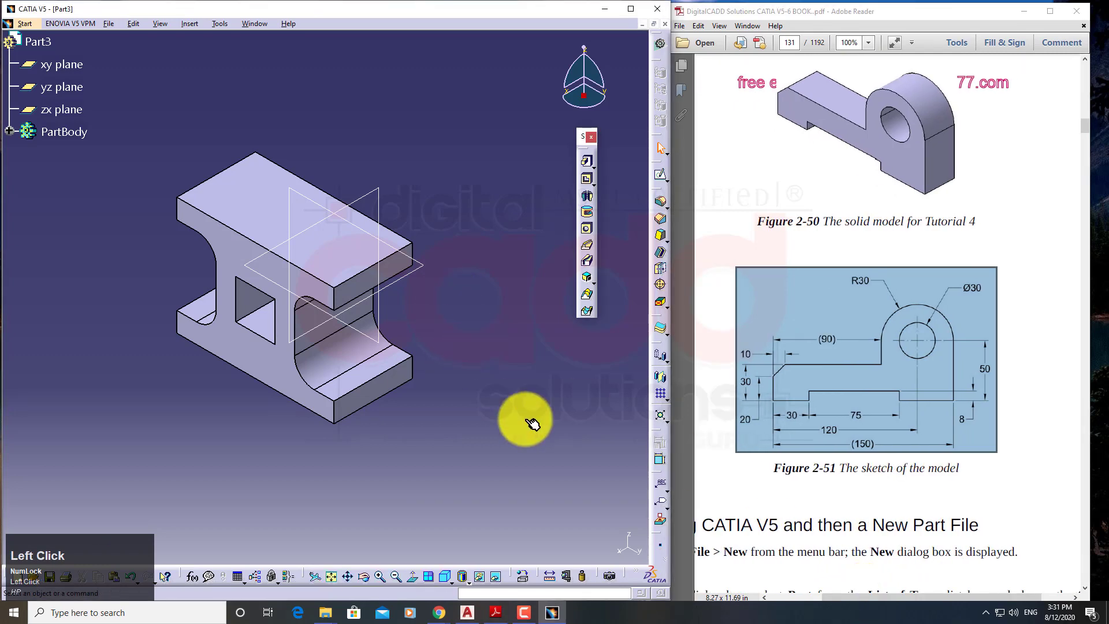
pyautogui.click(25, 23)
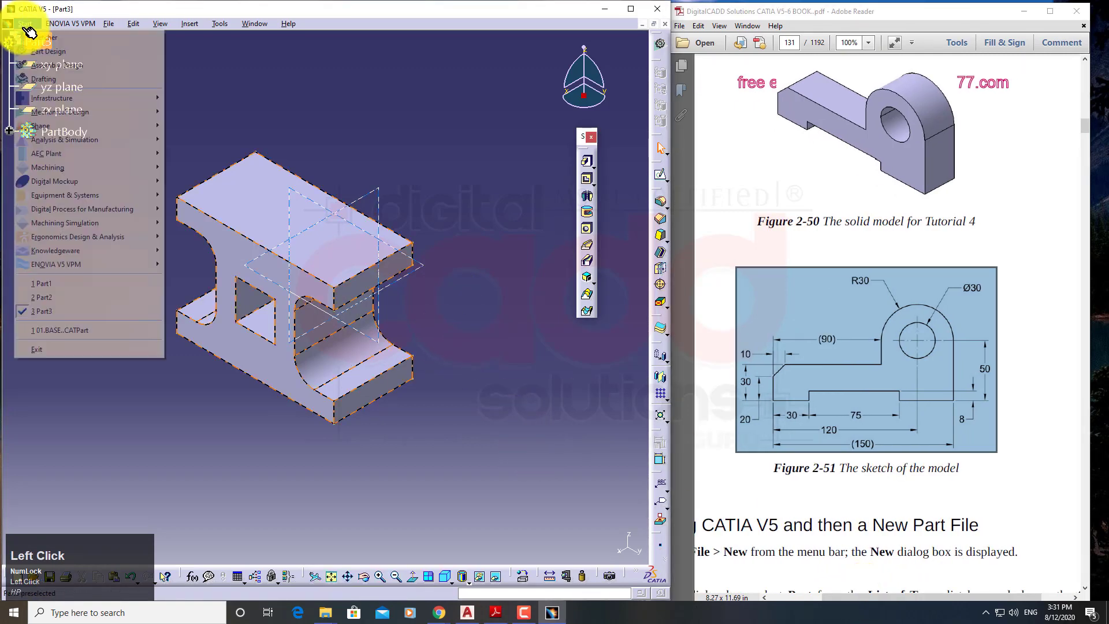
pyautogui.click(87, 53)
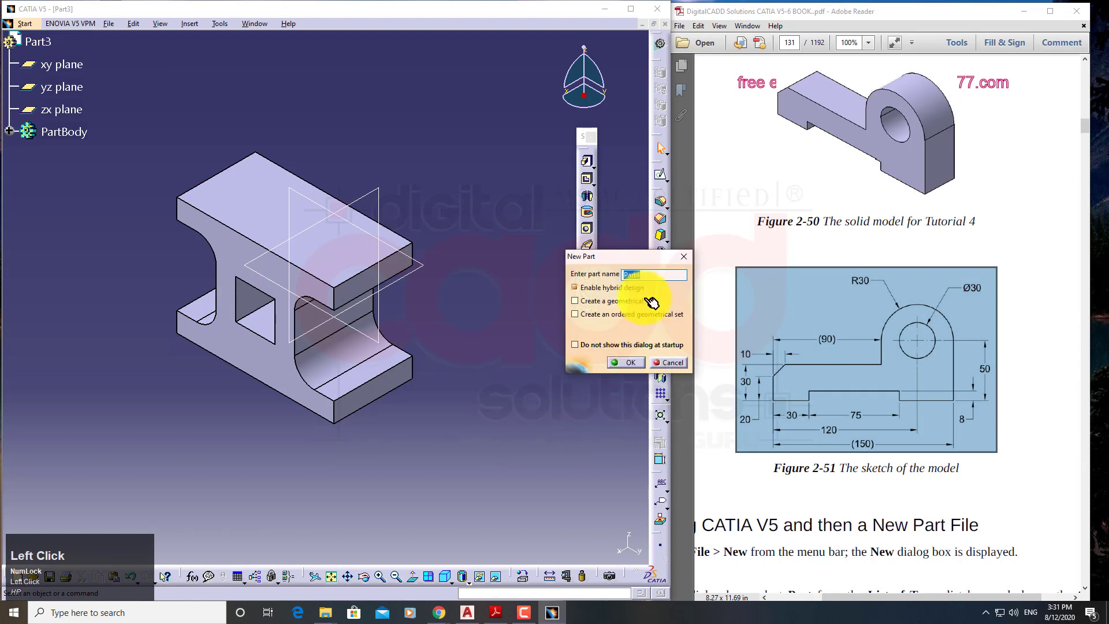
pyautogui.click(642, 363)
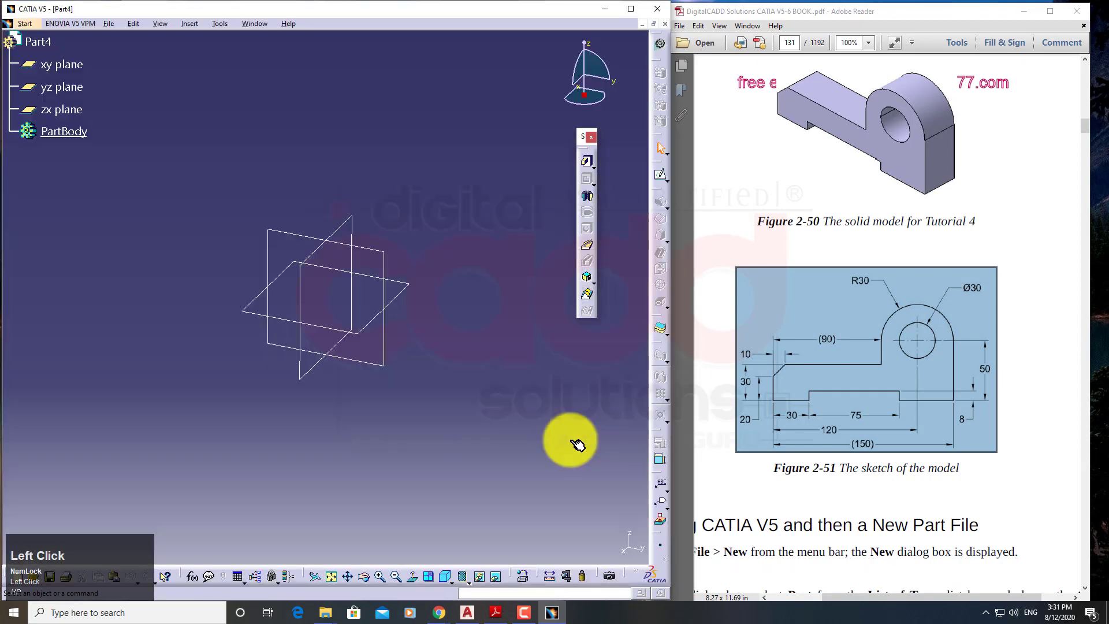
# Step: Open a new sketch on the yz plane
pyautogui.click(378, 249)
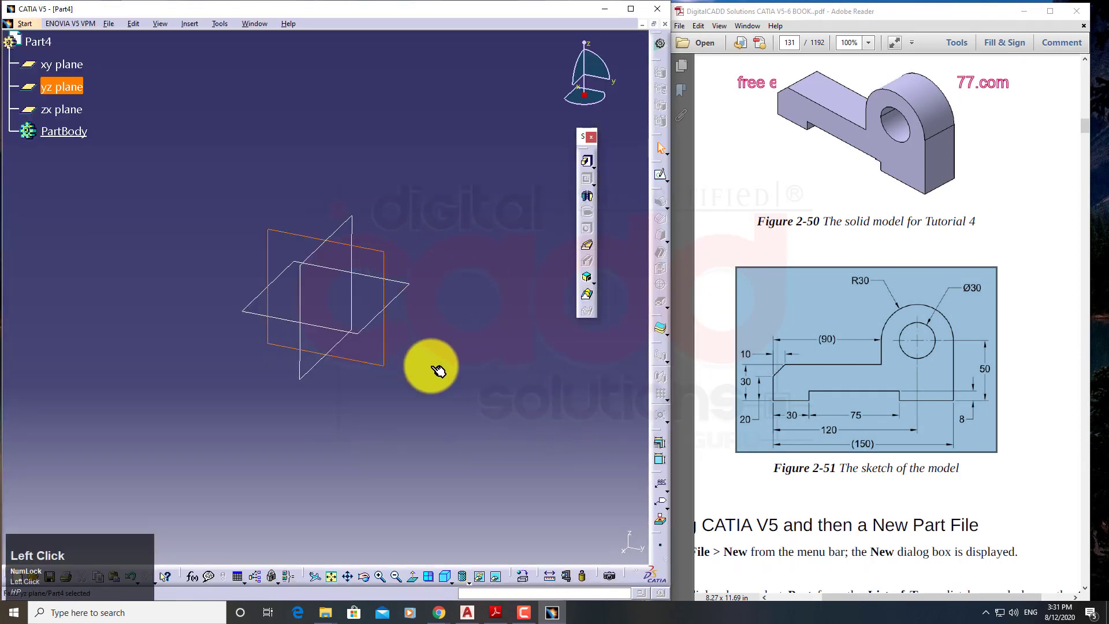
pyautogui.click(664, 173)
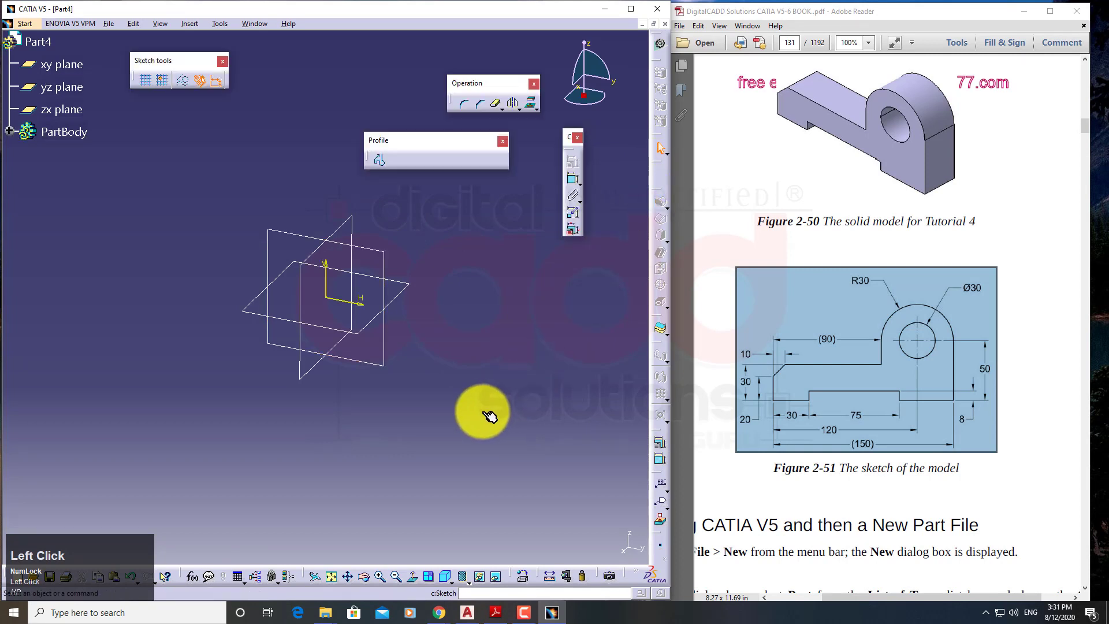
pyautogui.middleClick(470, 440)
pyautogui.moveTo(470, 440); pyautogui.dragTo(492, 477, button='middle')
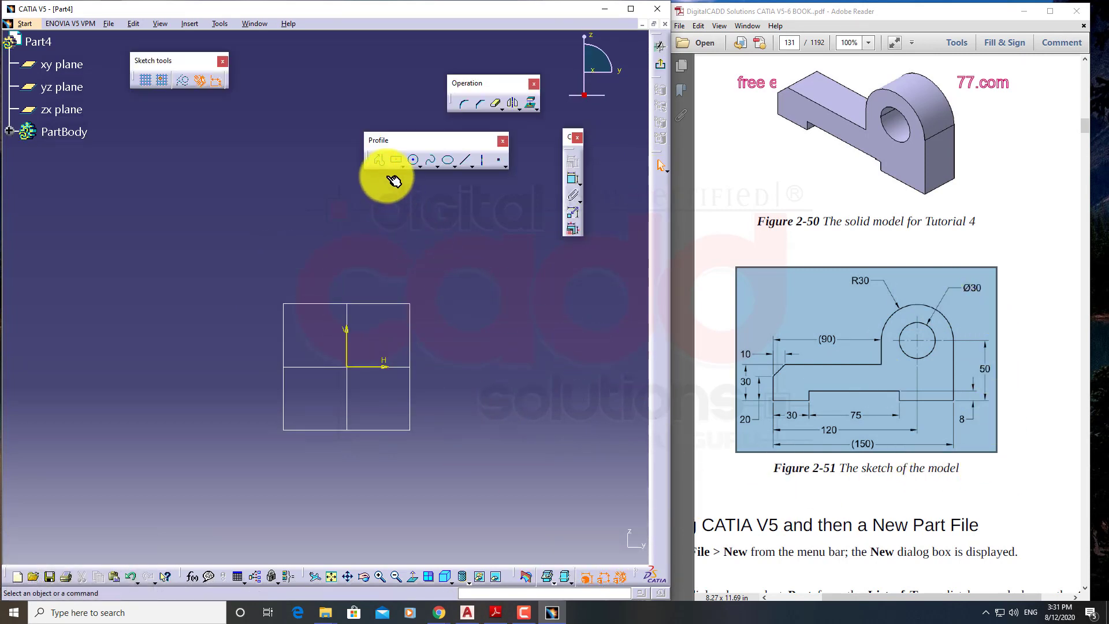
# Step: Sketch the profile's upper outline from the origin: vertical edge, tangent semicircular arch, horizontal arm, sloped corner and end edge, about 144 mm wide overall
pyautogui.click(382, 160)
pyautogui.moveTo(398, 422)
pyautogui.mouseDown(button='middle')
pyautogui.moveTo(433, 444)
pyautogui.moveTo(464, 425)
pyautogui.mouseUp(button='middle')
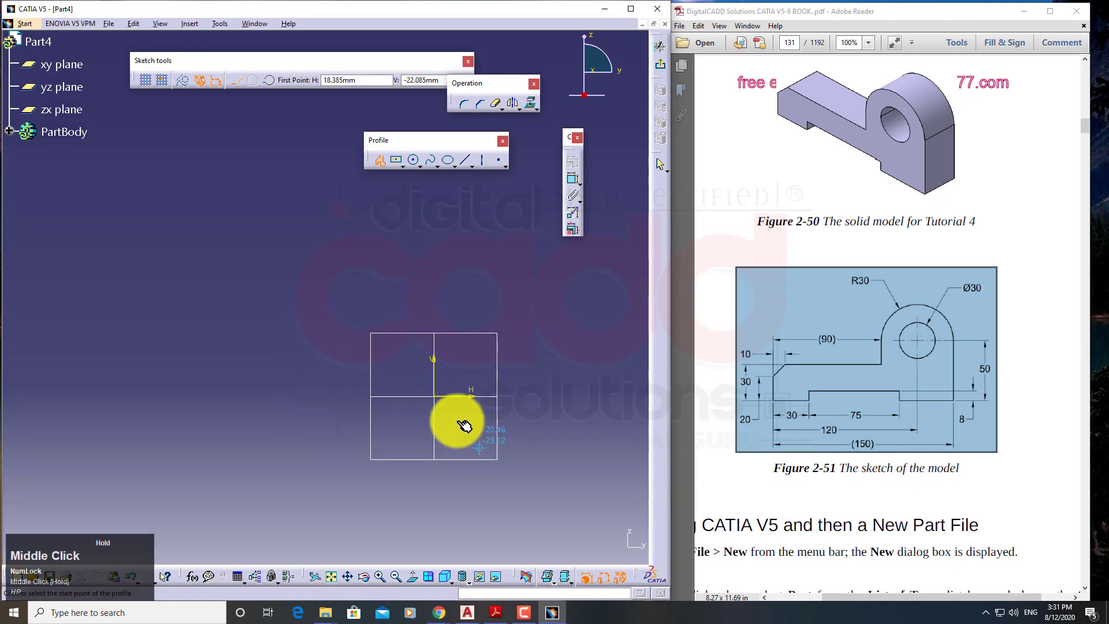
pyautogui.click(436, 396)
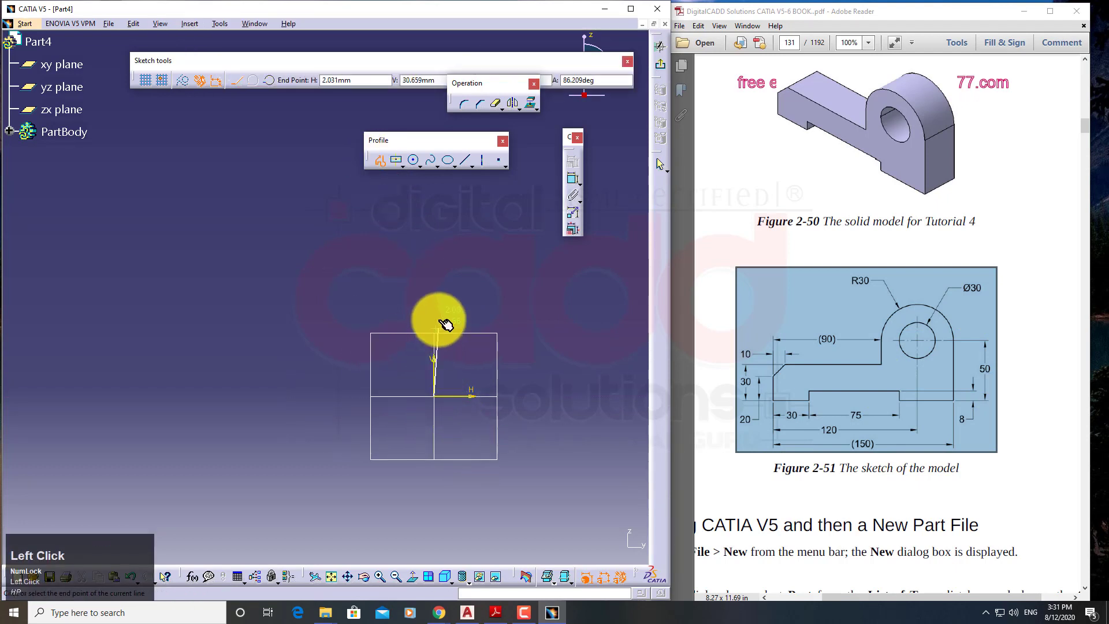
pyautogui.click(435, 300)
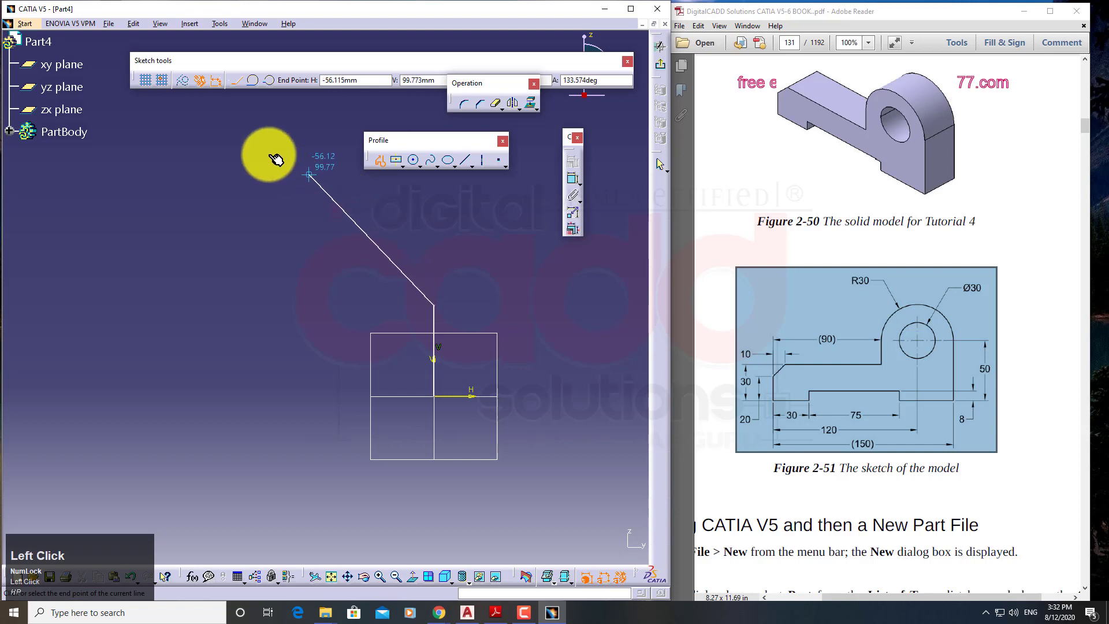
pyautogui.click(254, 81)
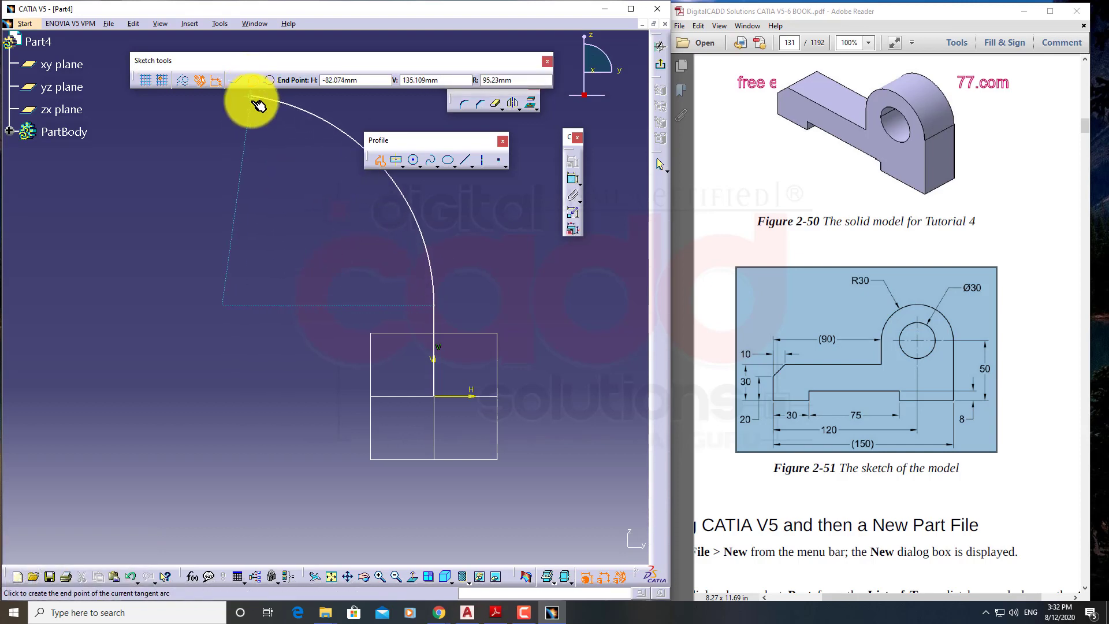
pyautogui.click(315, 305)
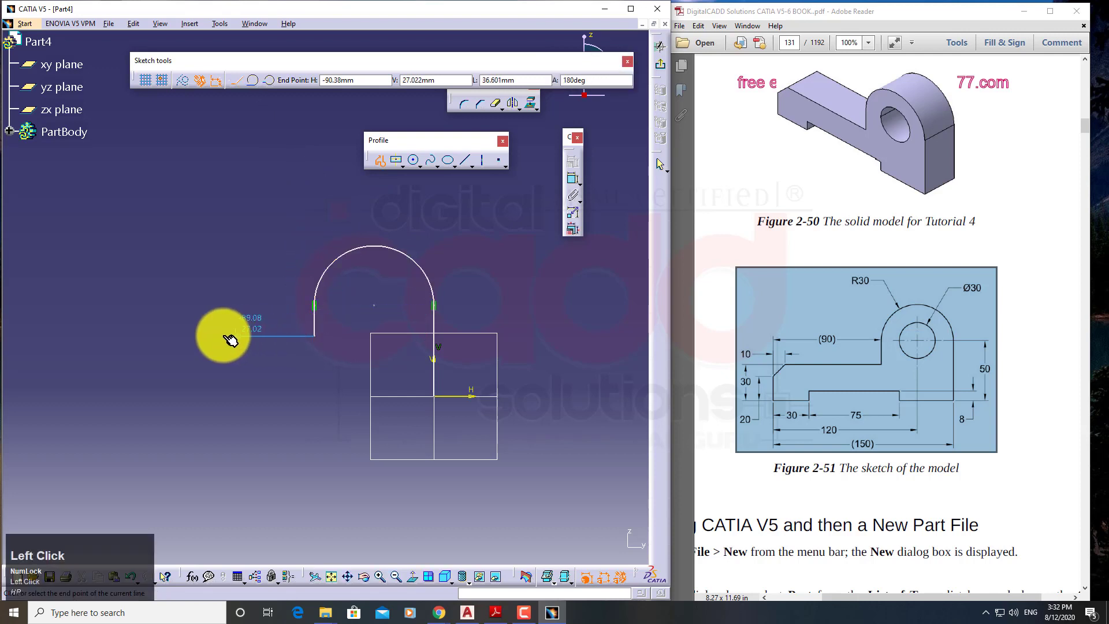
pyautogui.click(147, 335)
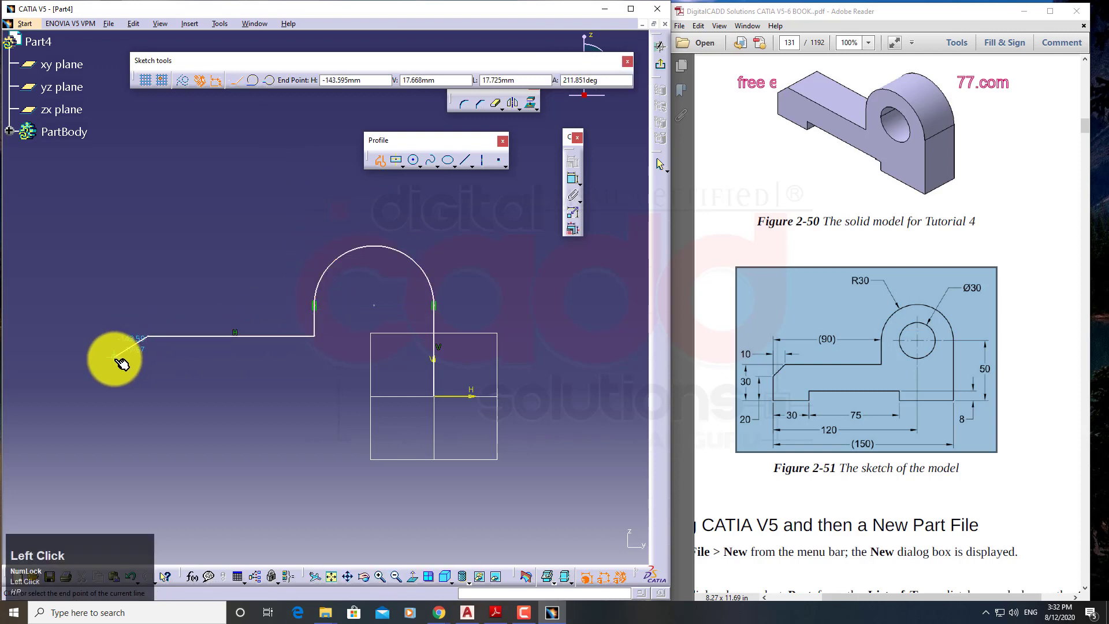
pyautogui.click(115, 357)
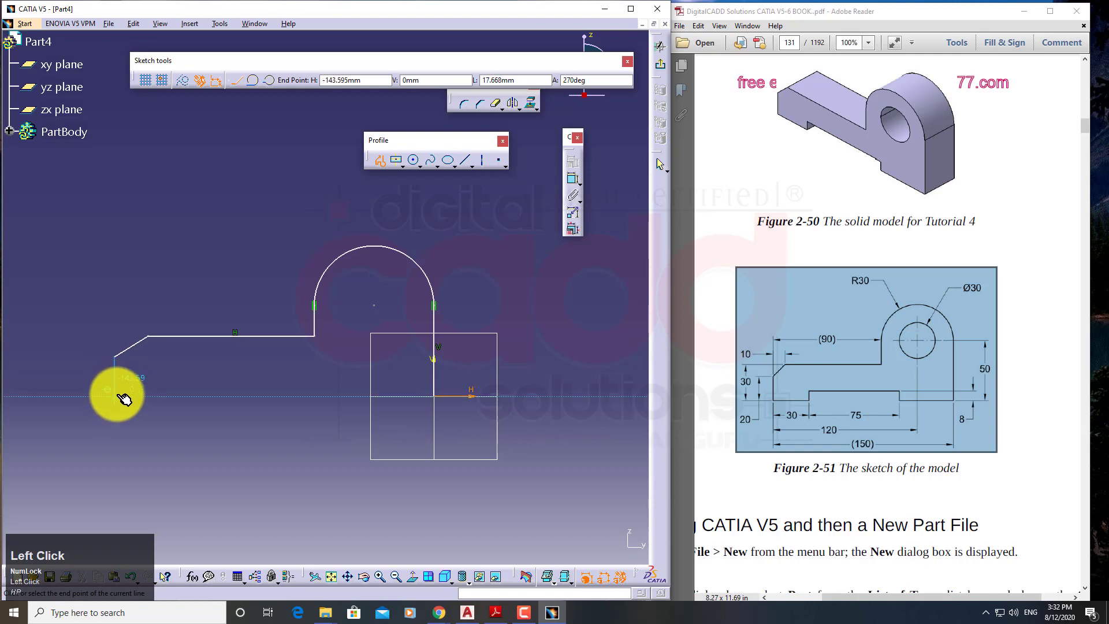
pyautogui.click(119, 396)
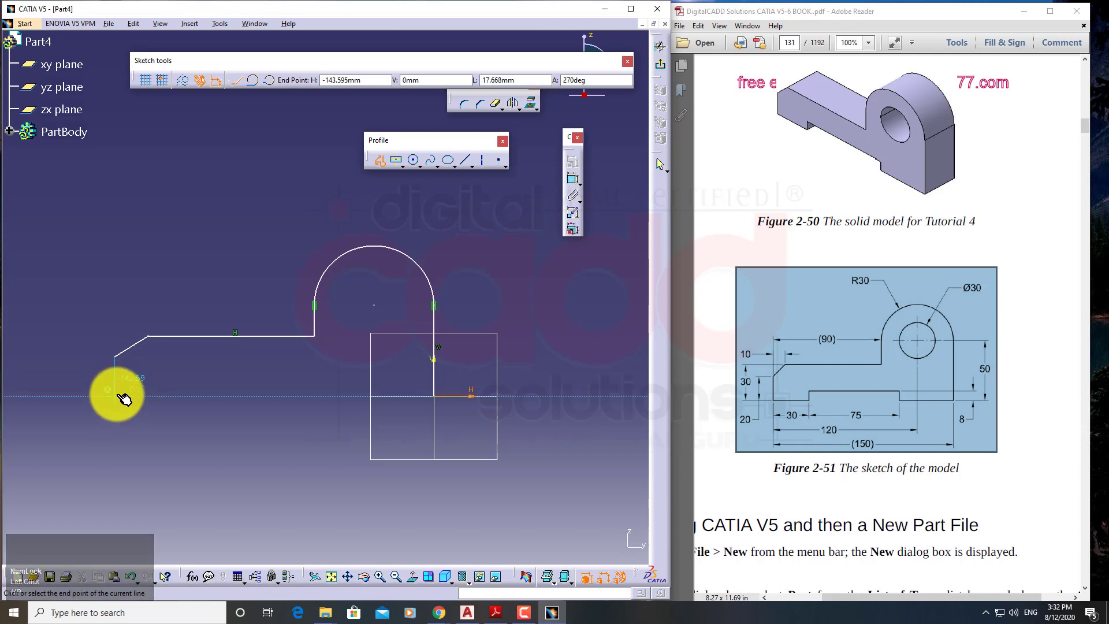
# Step: Continue the outline along the horizontal axis with a rectangular notch about 10 mm deep and close it at the origin
pyautogui.click(196, 395)
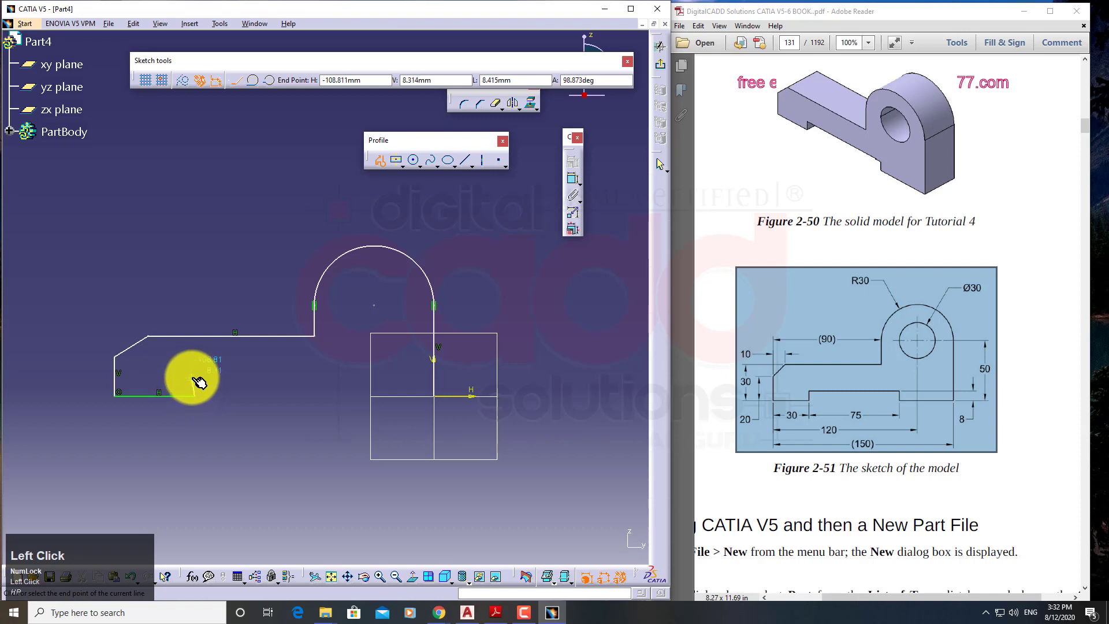
pyautogui.click(194, 373)
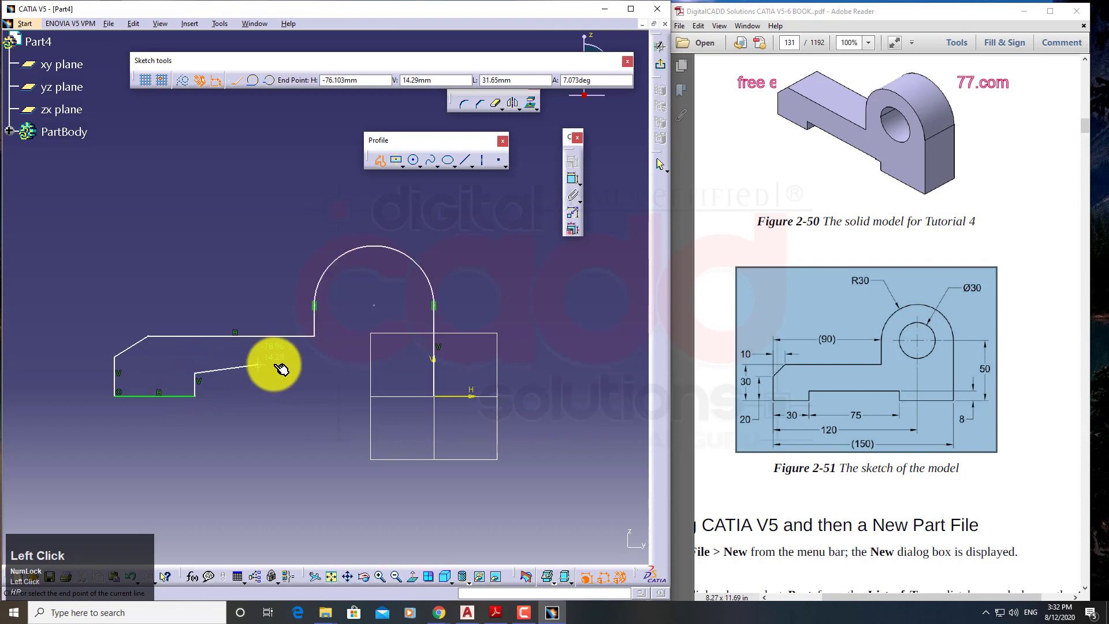
pyautogui.click(294, 373)
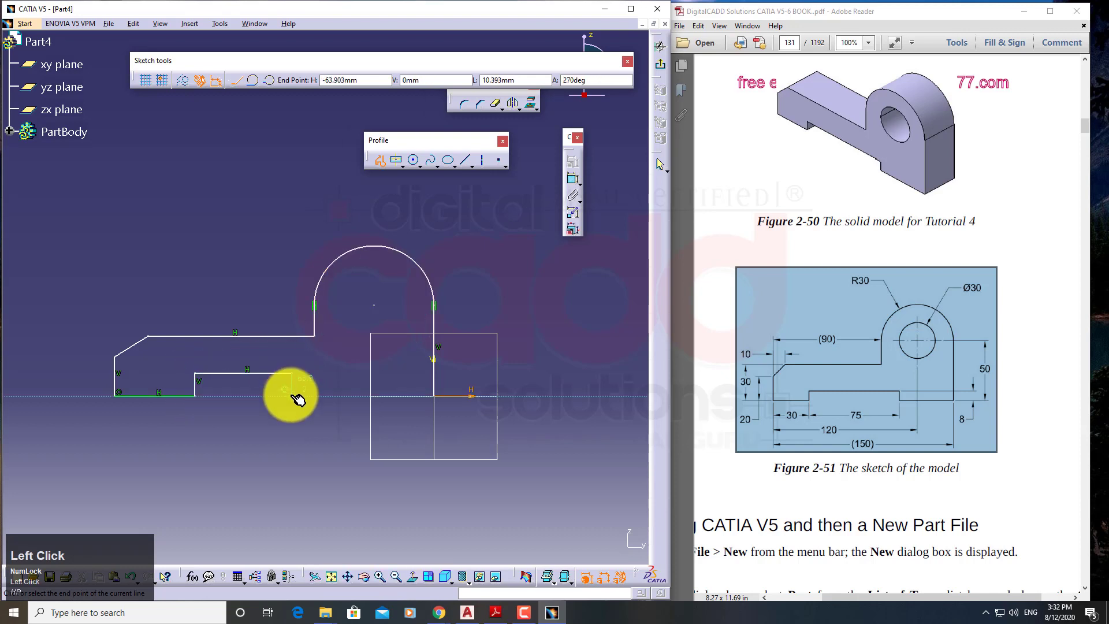
pyautogui.click(294, 397)
pyautogui.click(434, 396)
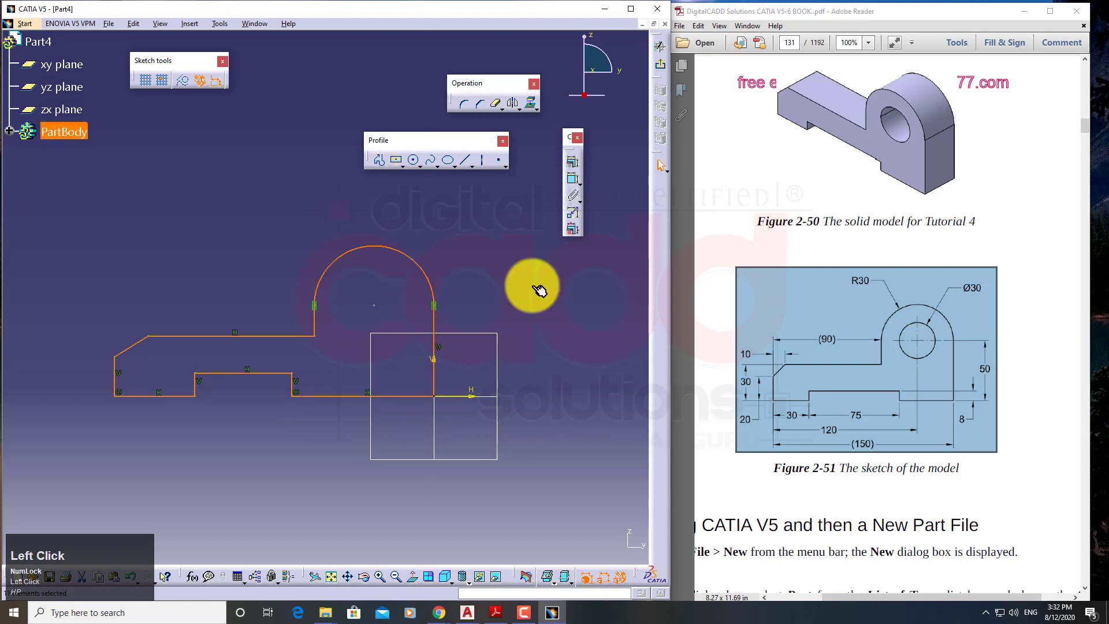
pyautogui.moveTo(539, 371)
pyautogui.mouseDown(button='middle')
pyautogui.moveTo(581, 383)
pyautogui.moveTo(589, 372)
pyautogui.moveTo(539, 322)
pyautogui.mouseUp(button='middle')
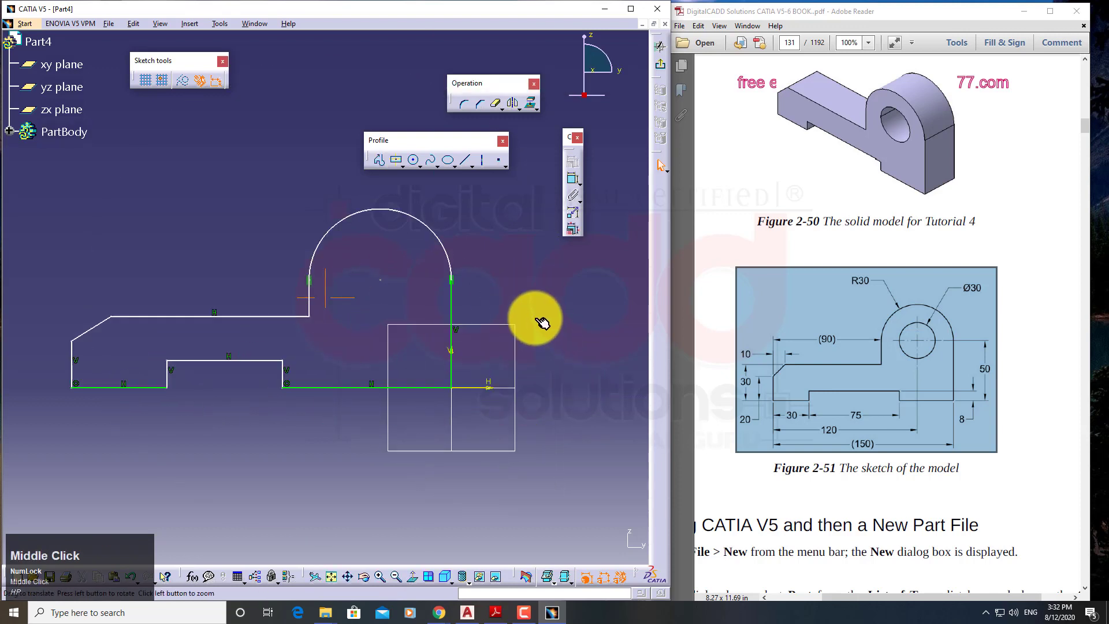
# Step: Dimension the profile's overall width between its two outer vertical edges and set it to 150 mm
pyautogui.click(575, 181)
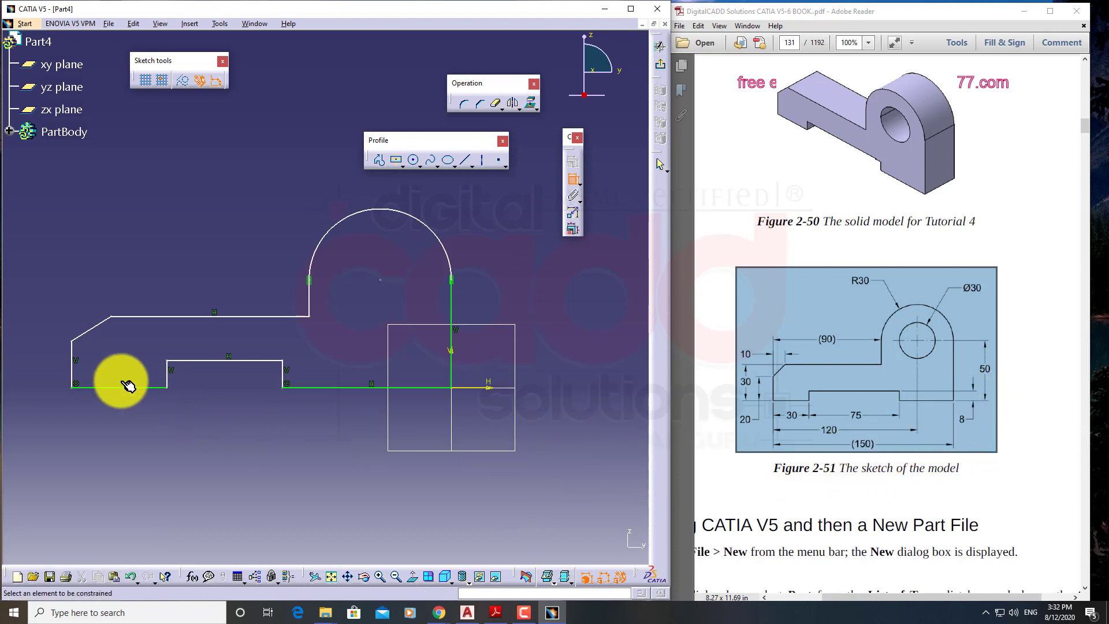
pyautogui.click(72, 365)
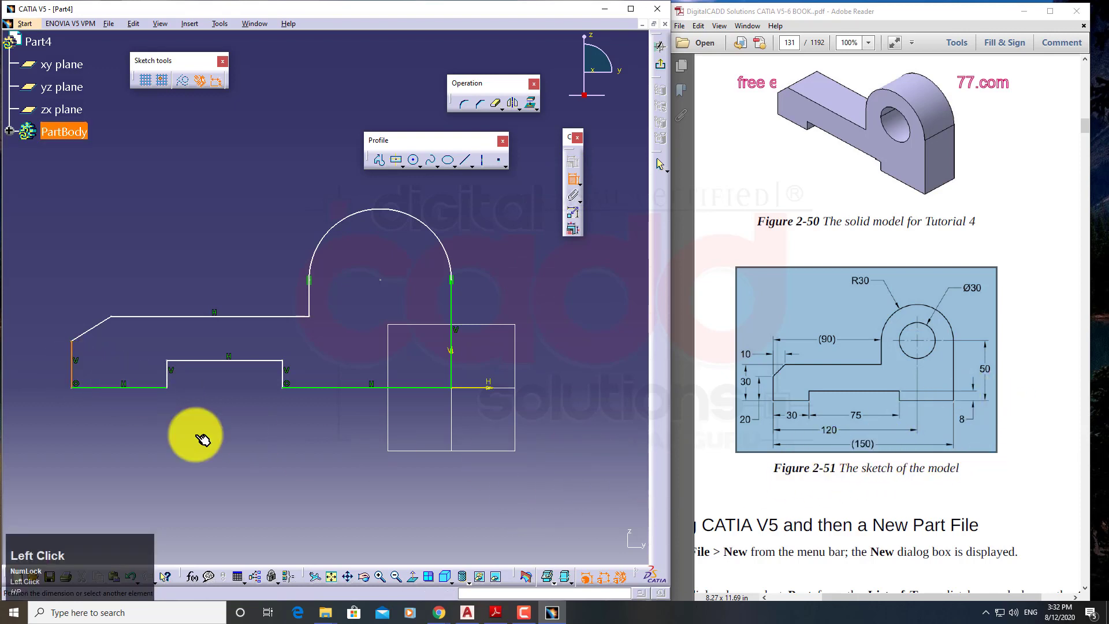
pyautogui.click(452, 365)
pyautogui.click(300, 461)
pyautogui.doubleClick(318, 465)
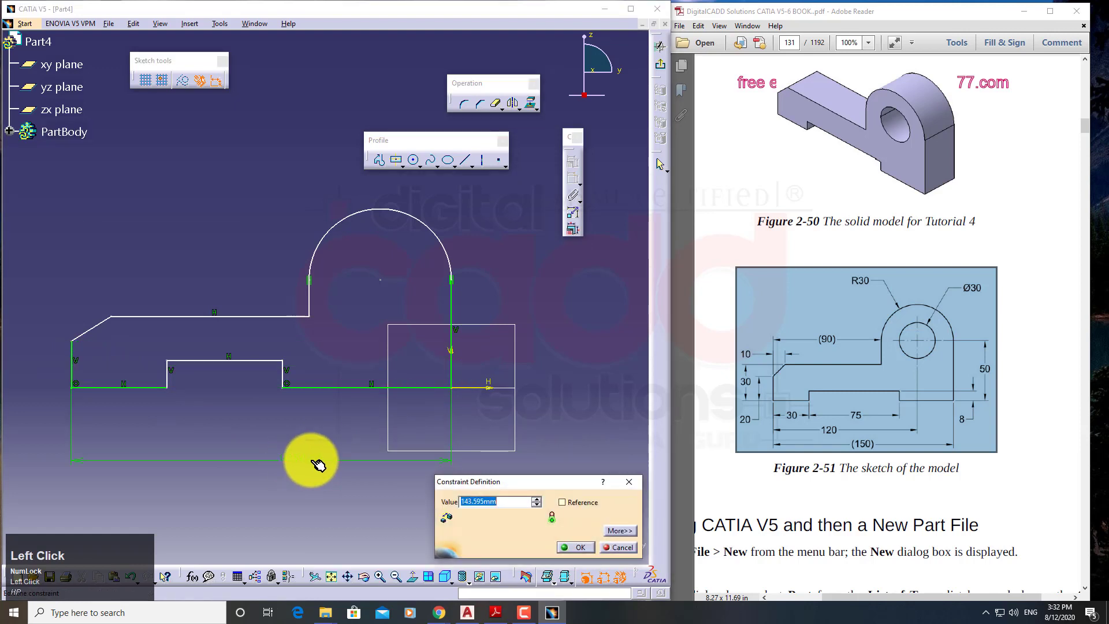
pyautogui.press('Return')
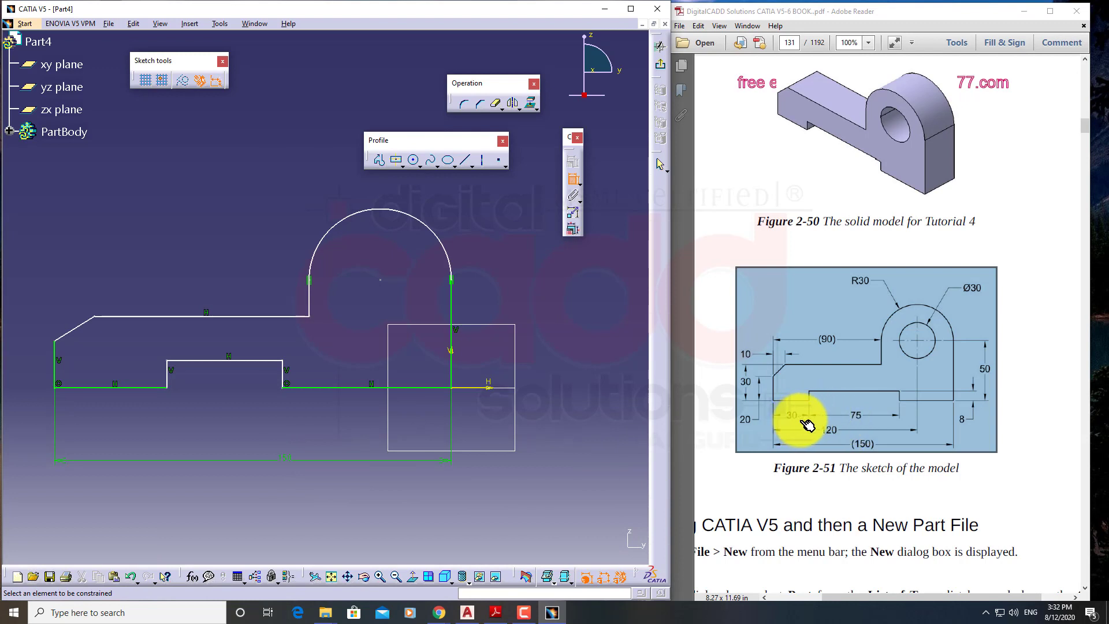
# Step: Dimension the bottom edge segment between the arm's end and the notch and set it to 30 mm
pyautogui.click(136, 387)
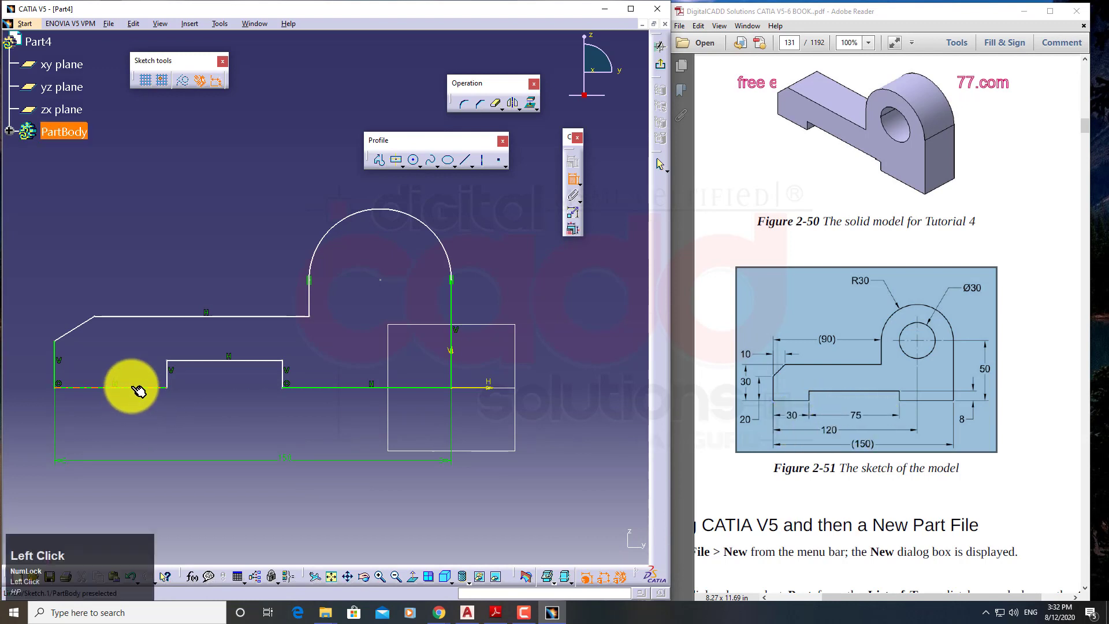
pyautogui.doubleClick(135, 414)
pyautogui.write('3')
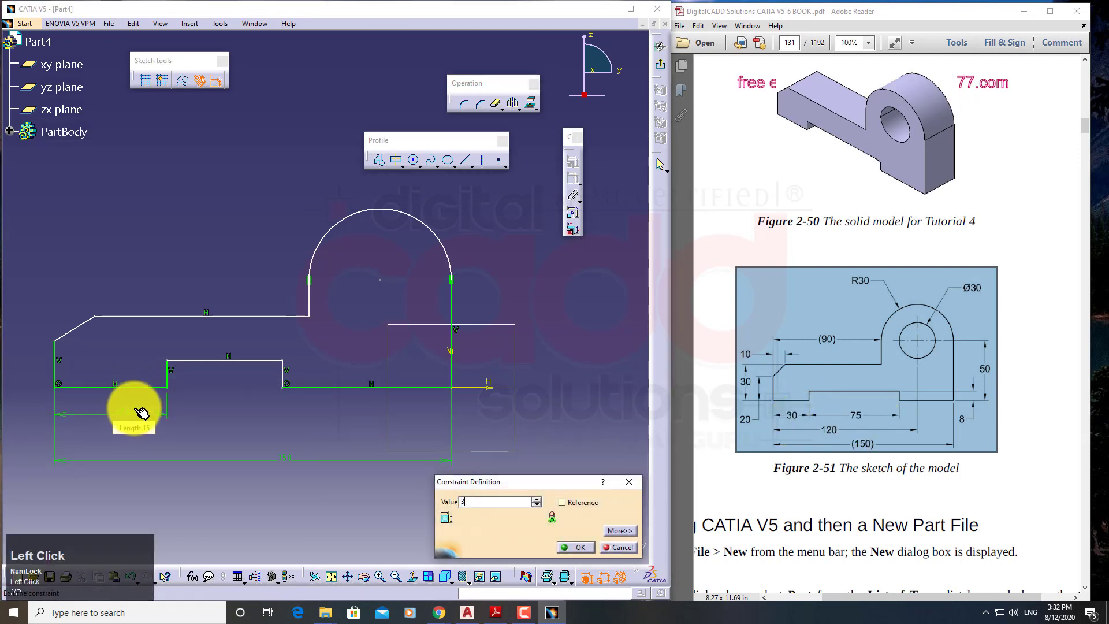
pyautogui.write('0')
pyautogui.press('Return')
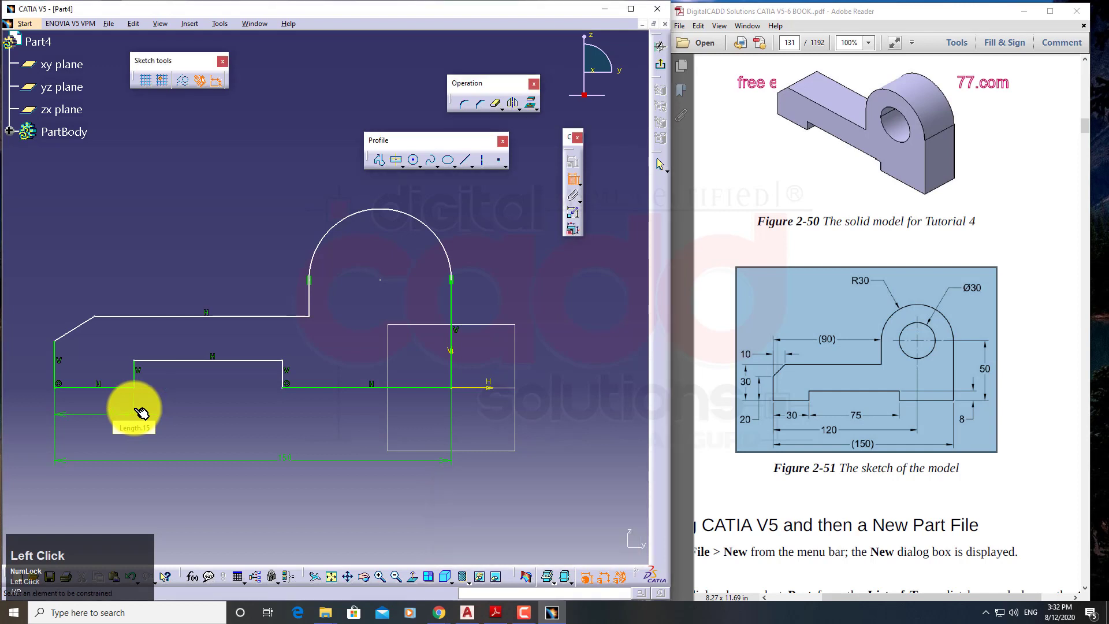
# Step: Dimension the bottom notch and set its width to 75 mm and its depth to 8 mm
pyautogui.click(198, 361)
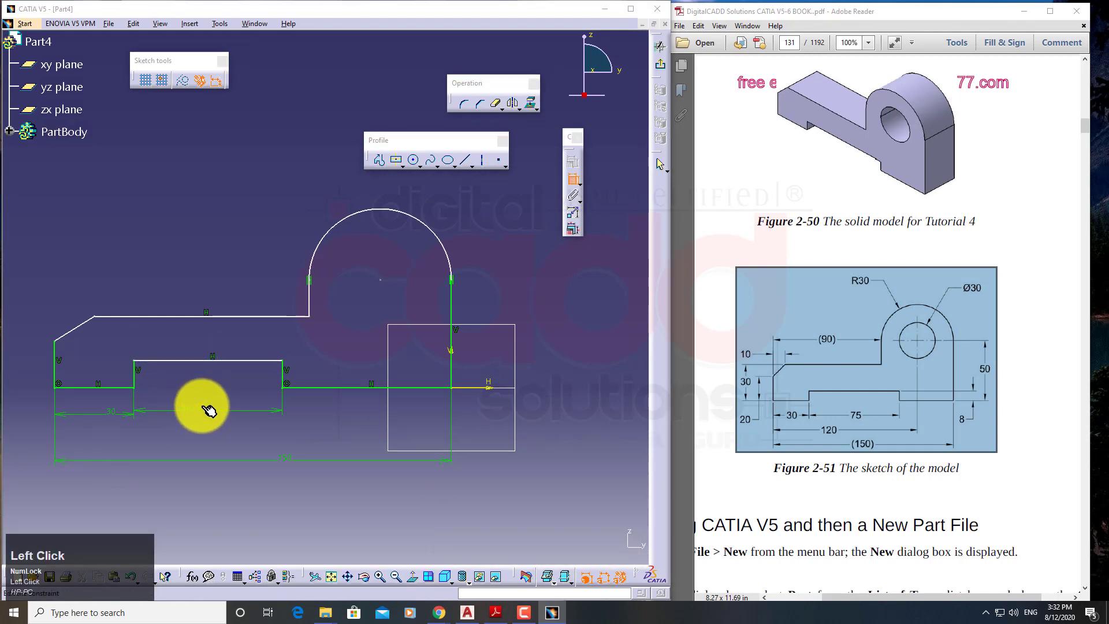
pyautogui.doubleClick(209, 411)
pyautogui.write('75')
pyautogui.press('Return')
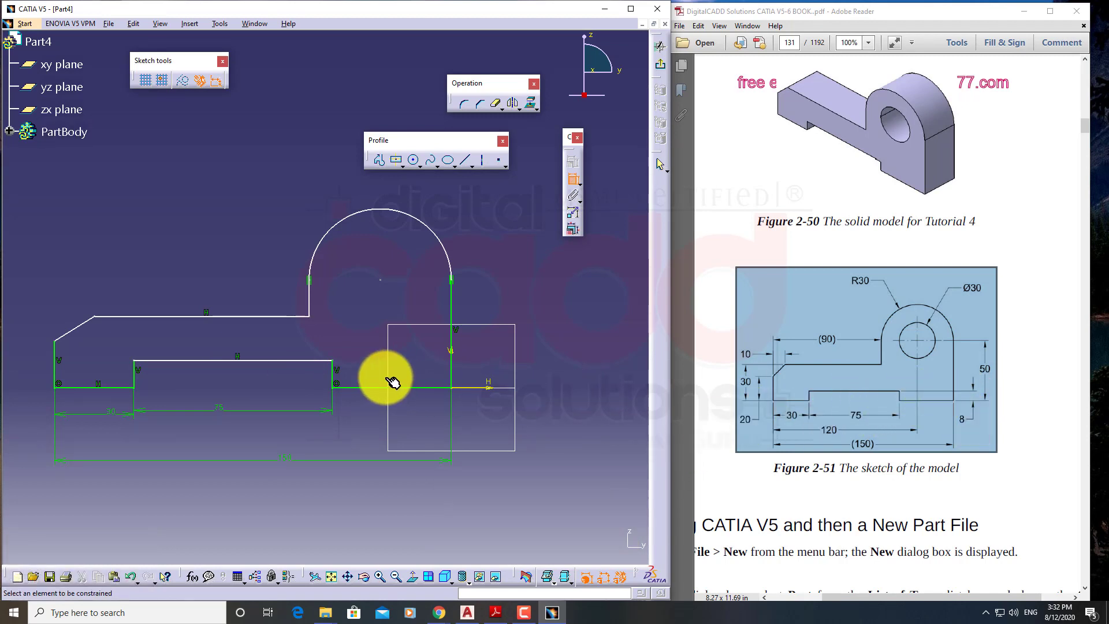
pyautogui.click(333, 372)
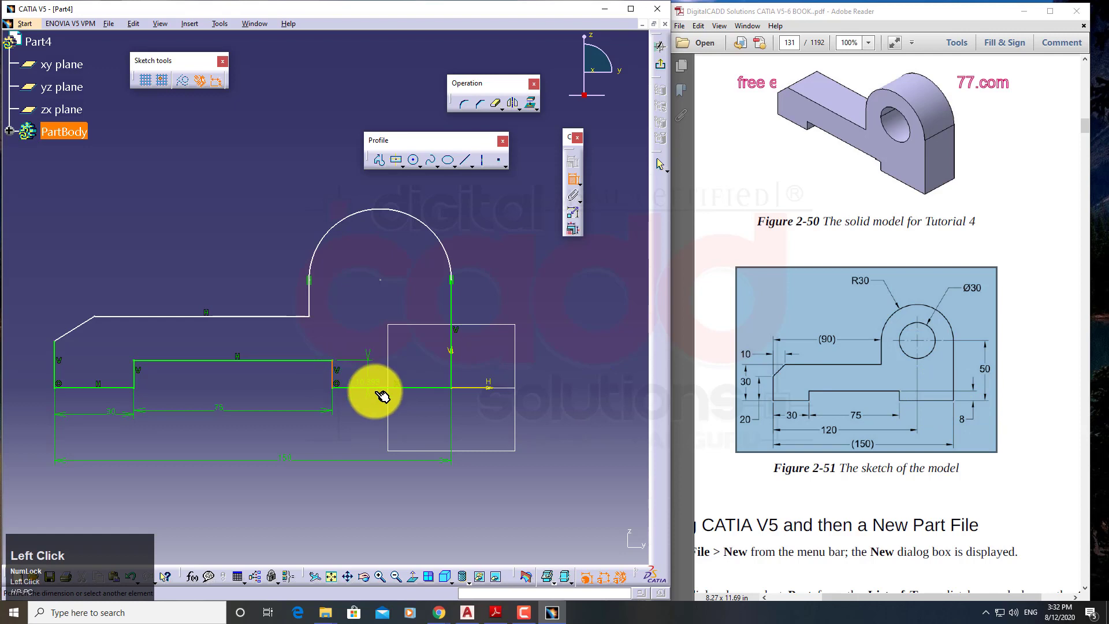
pyautogui.doubleClick(409, 412)
pyautogui.write('8')
pyautogui.press('Return')
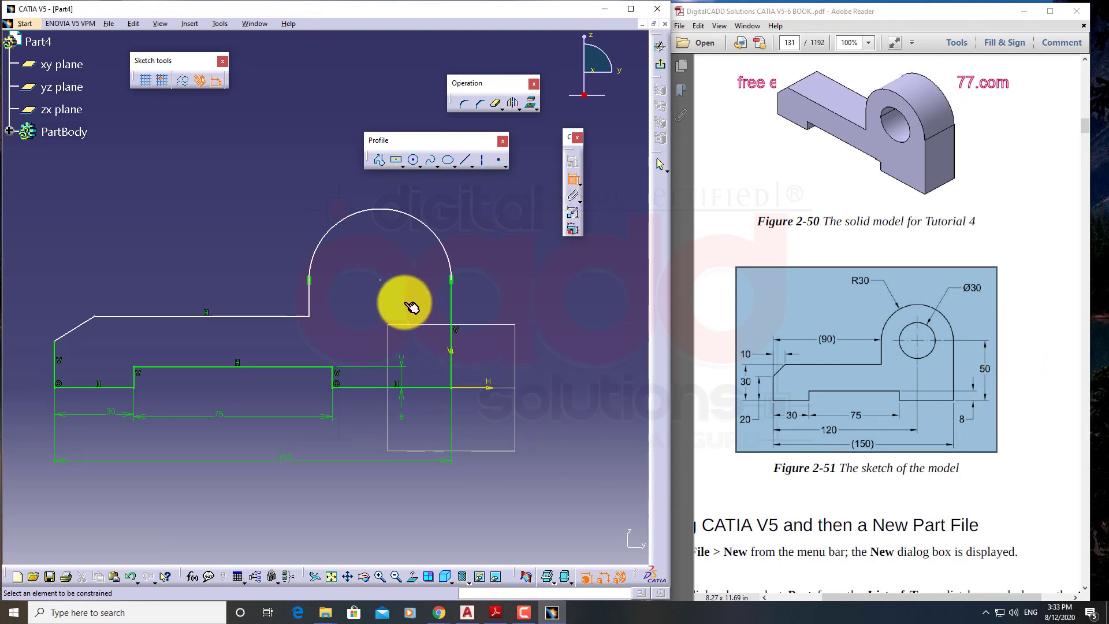
# Step: Dimension the height of the arc's centre above the bottom edge and set it to 50 mm
pyautogui.click(381, 280)
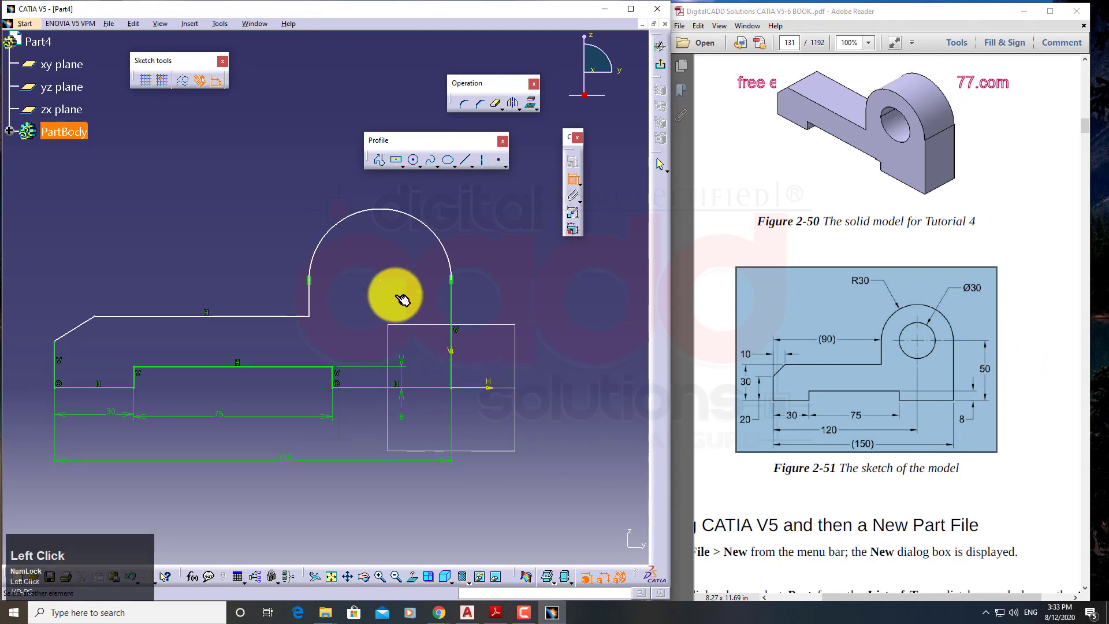
pyautogui.click(432, 390)
pyautogui.doubleClick(558, 328)
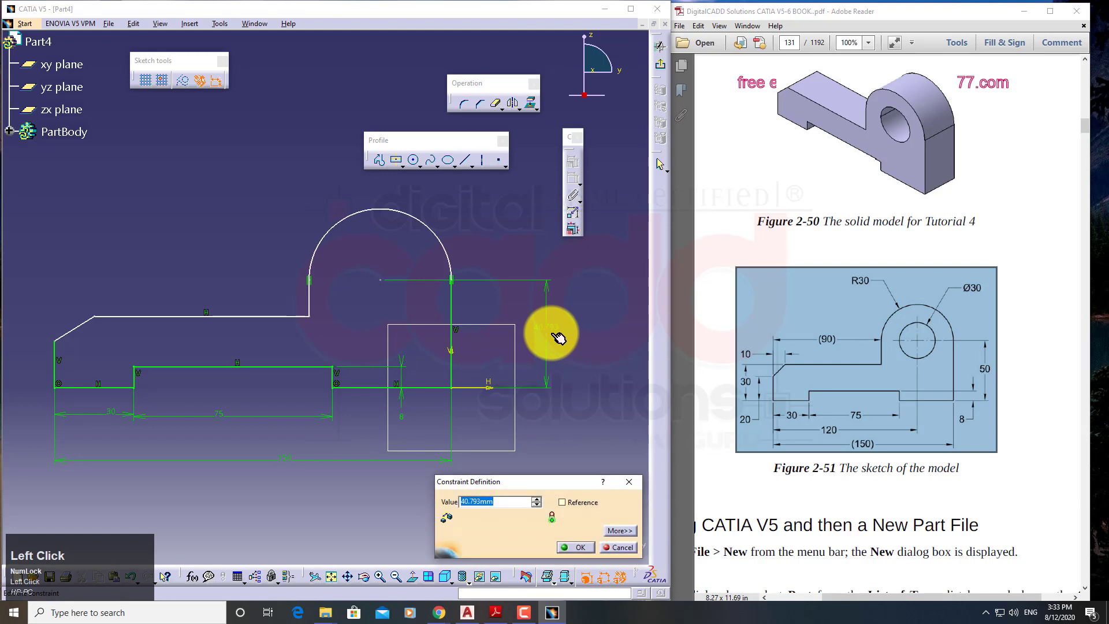
pyautogui.press('Return')
# Step: Dimension the radius of the large arc at the top of the profile and set it to 30 mm
pyautogui.moveTo(512, 355); pyautogui.dragTo(512, 458, button='middle')
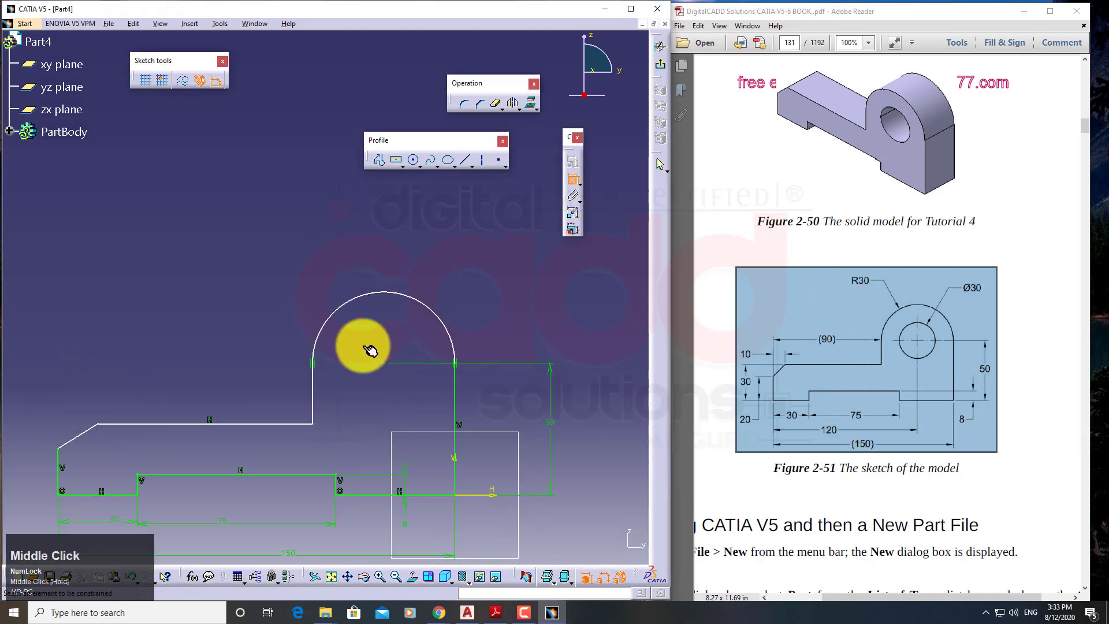
pyautogui.click(400, 299)
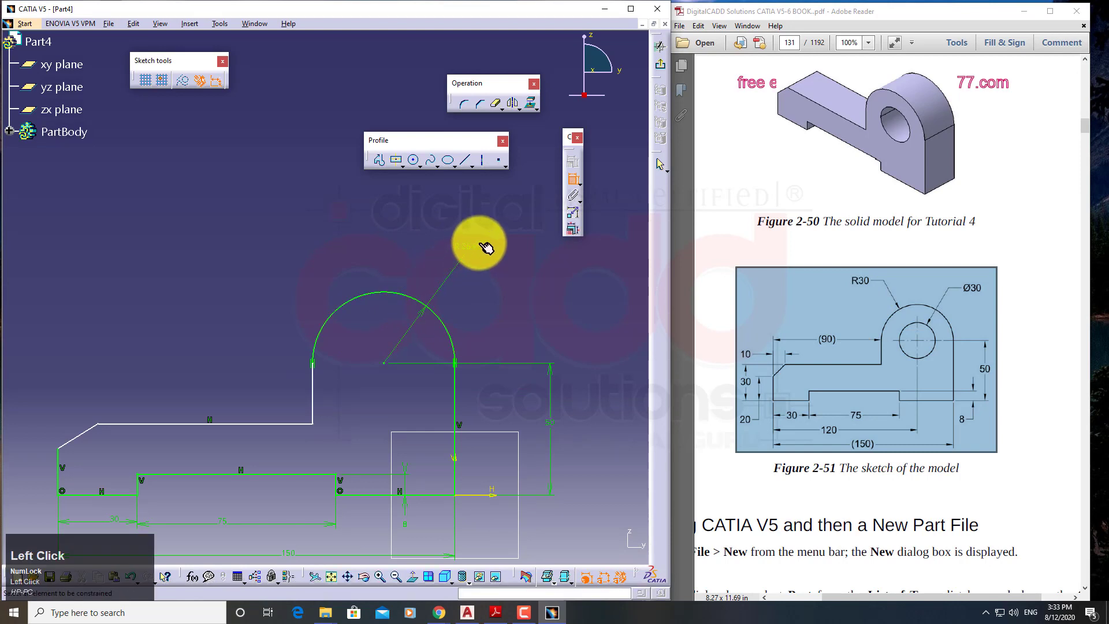
pyautogui.doubleClick(478, 241)
pyautogui.write('30')
pyautogui.press('Return')
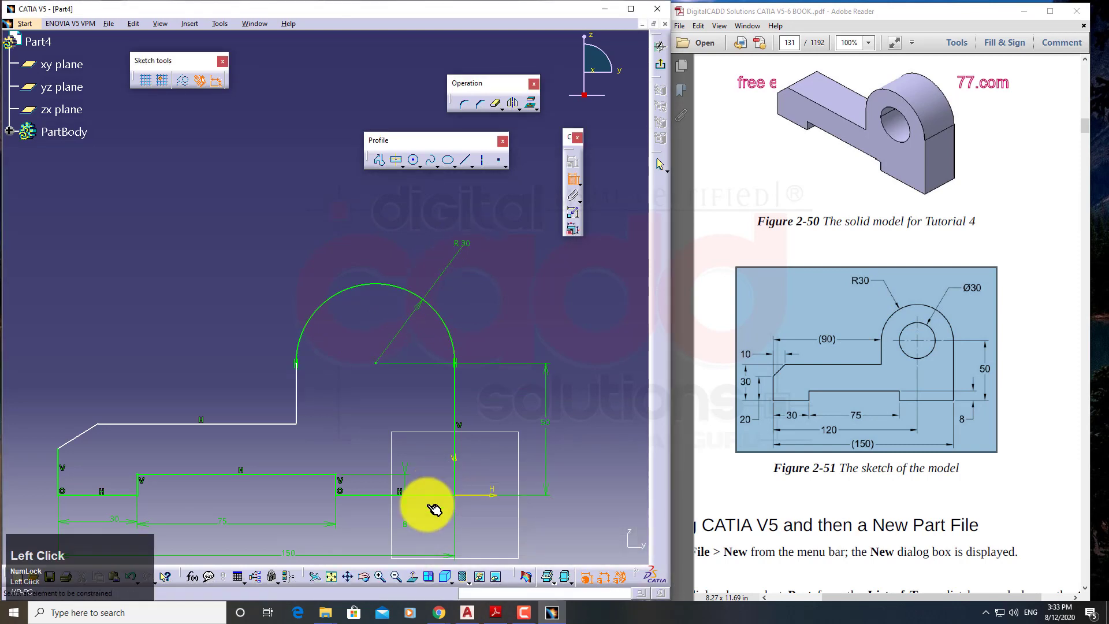
# Step: Apply a vertical constraint to the short edge joining the arc to the top edge of the arm
pyautogui.click(296, 388)
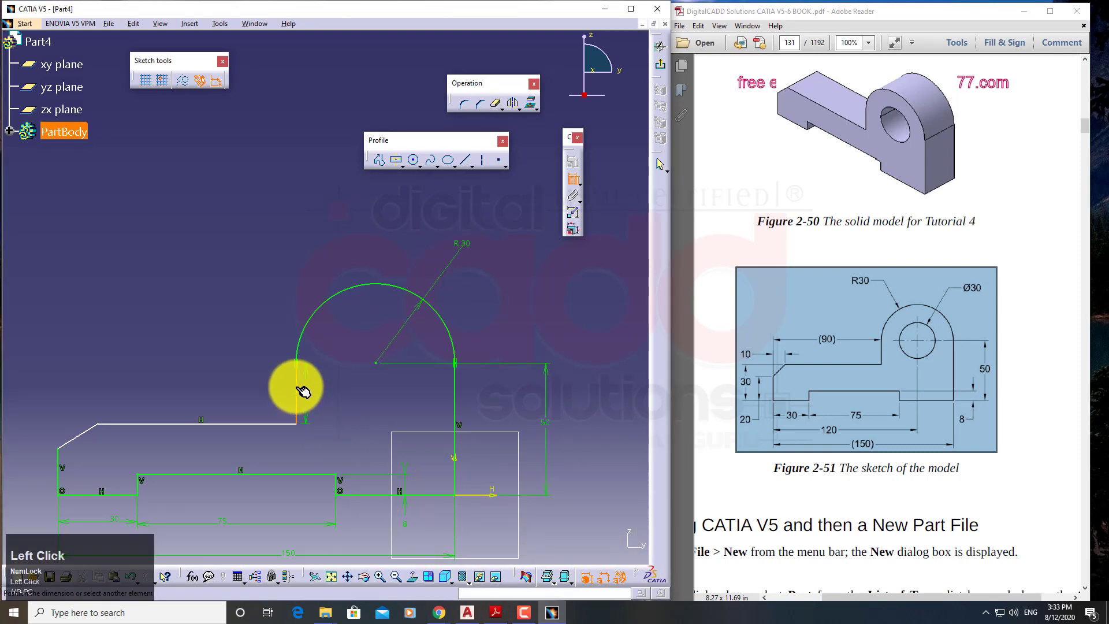
pyautogui.rightClick(256, 243)
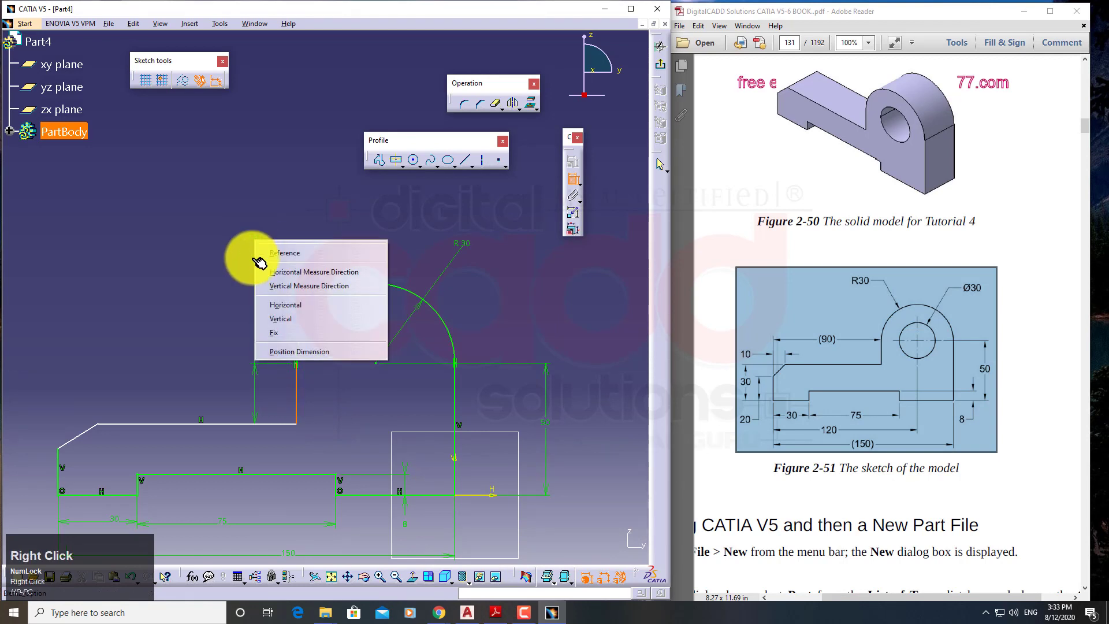
pyautogui.click(297, 319)
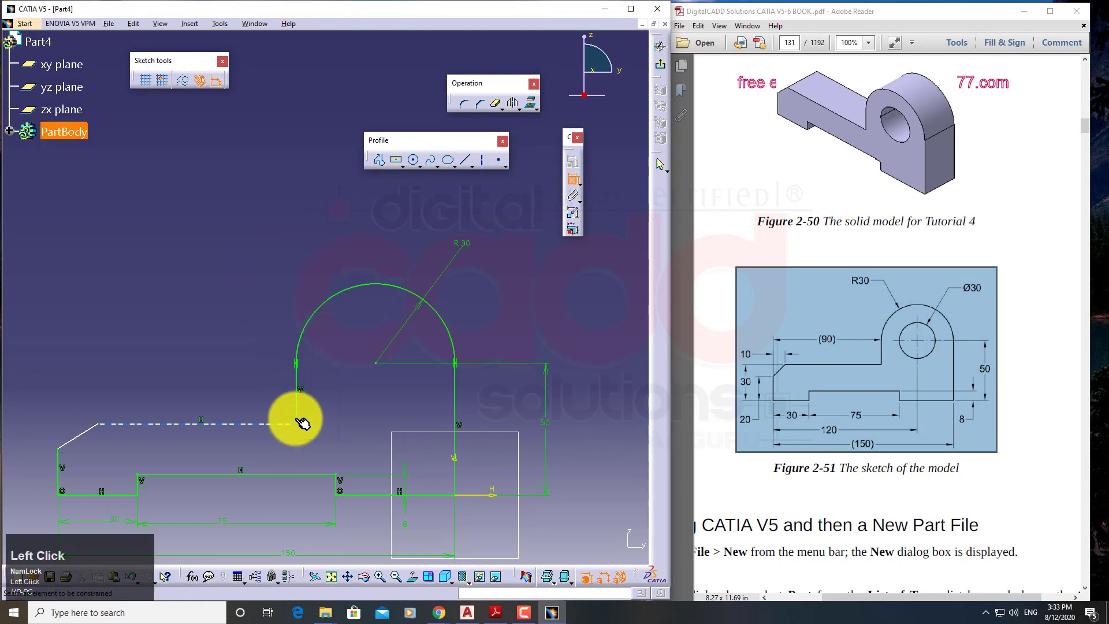
# Step: Dimension the arm's height between its bottom edge and top edge and set it to 30 mm
pyautogui.moveTo(332, 444); pyautogui.dragTo(479, 353, button='middle')
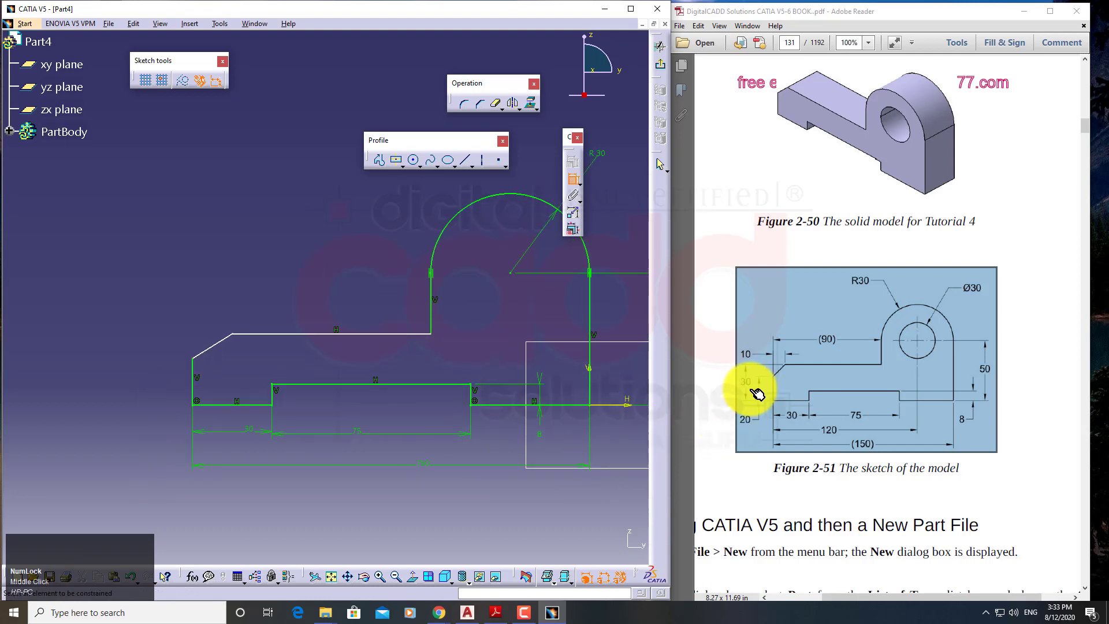
pyautogui.click(223, 405)
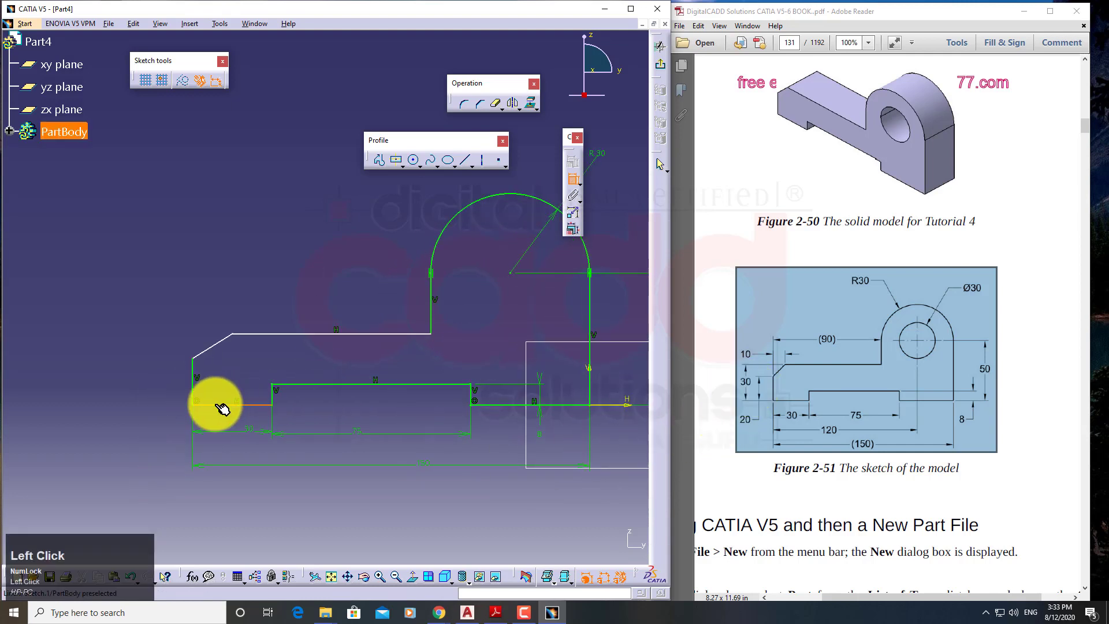
pyautogui.click(291, 334)
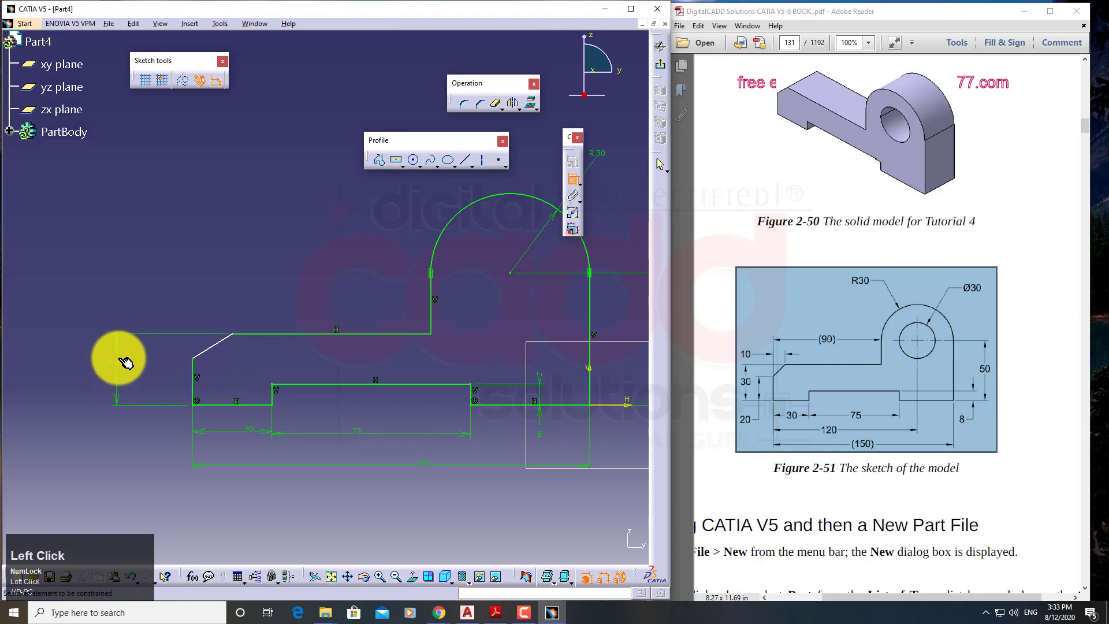
pyautogui.doubleClick(125, 363)
pyautogui.press('Return')
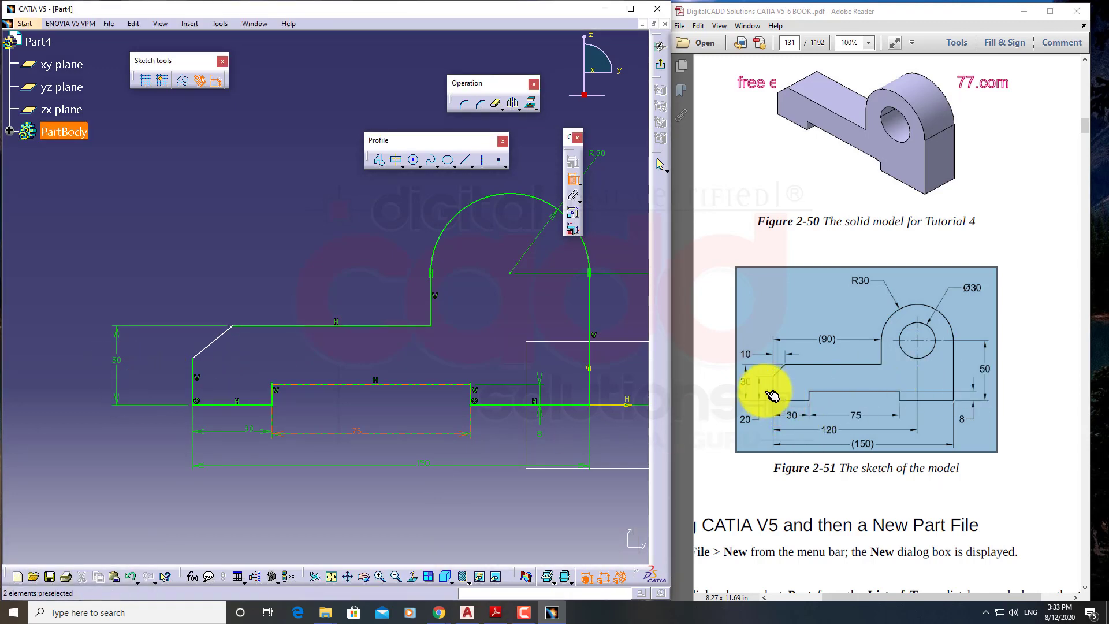
# Step: Dimension the vertical edge at the arm's free end and set its length to 20 mm
pyautogui.click(199, 386)
pyautogui.doubleClick(162, 379)
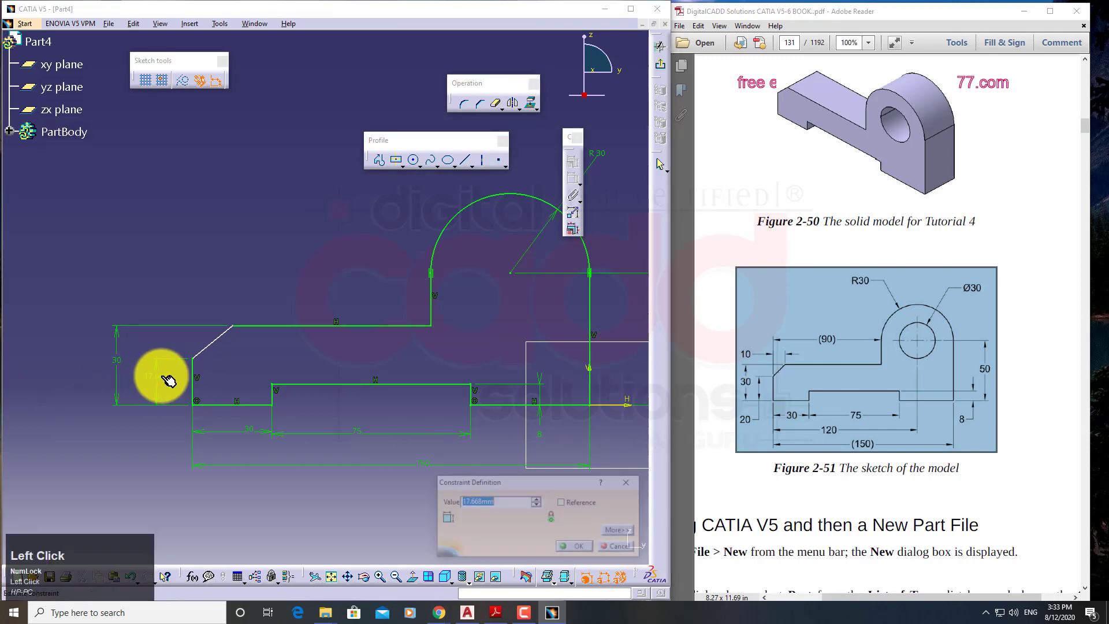
pyautogui.press('Return')
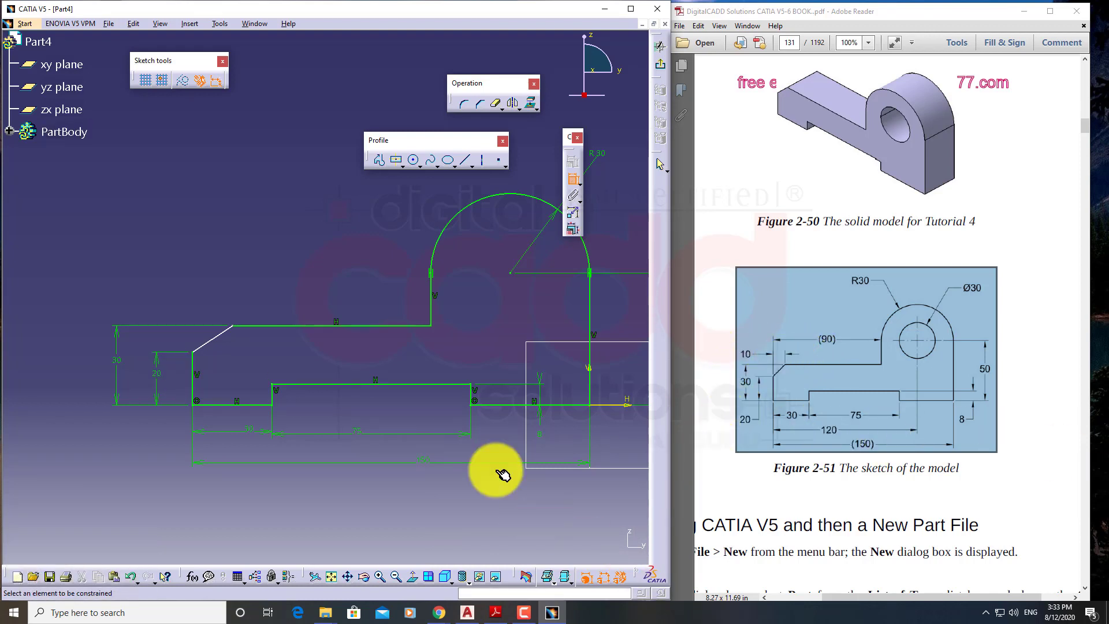
# Step: Dimension the slanted corner edge of the arm with a horizontal measure direction and set it to 10 mm
pyautogui.click(220, 342)
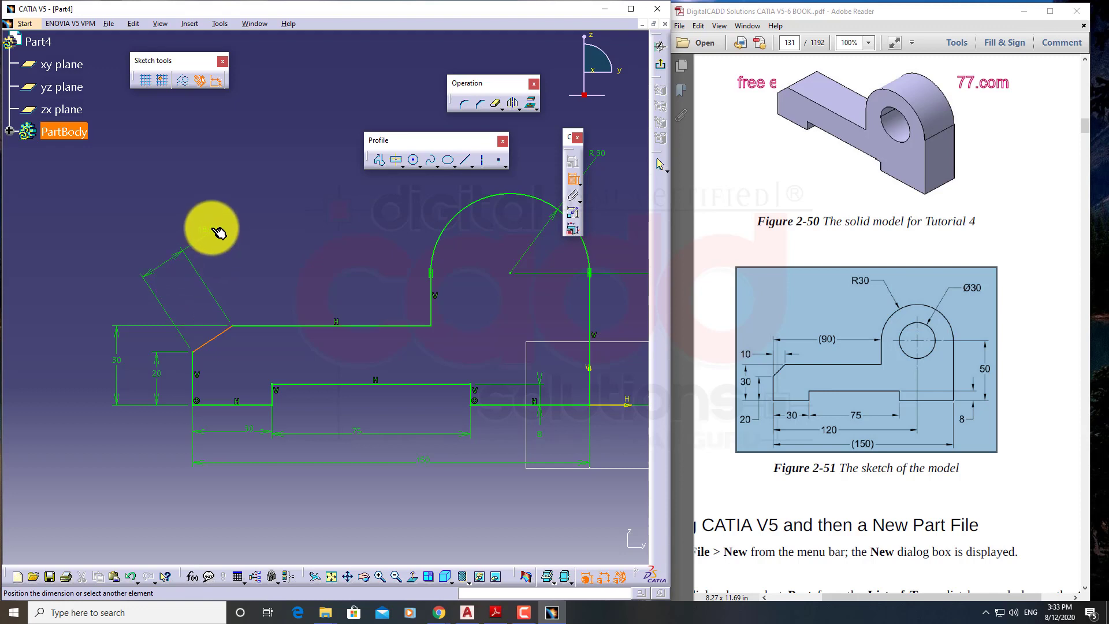
pyautogui.rightClick(218, 232)
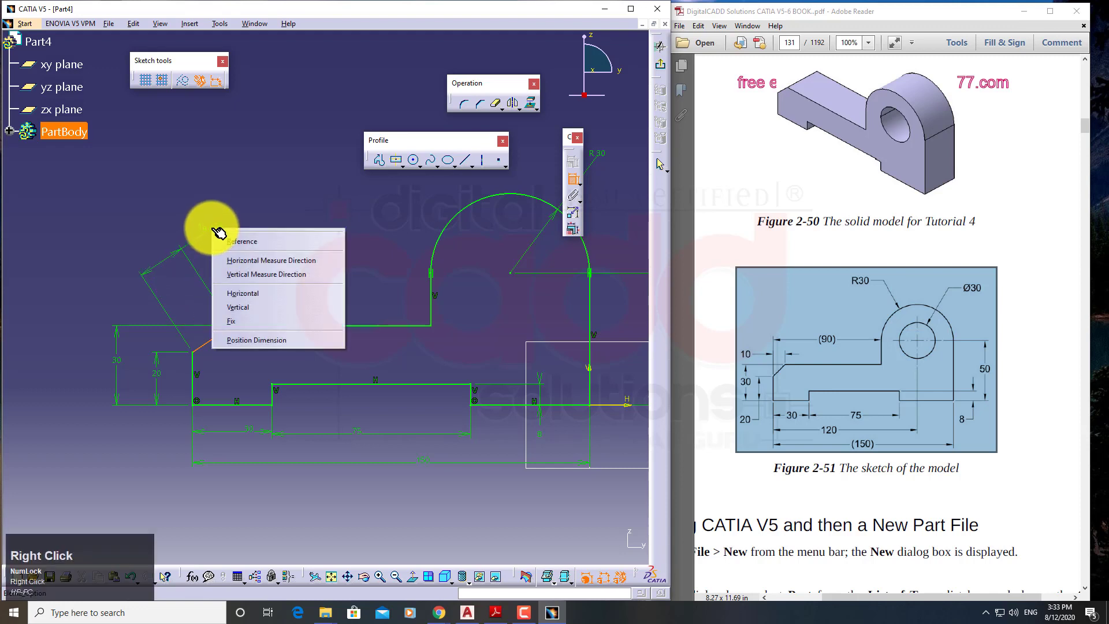
pyautogui.click(249, 267)
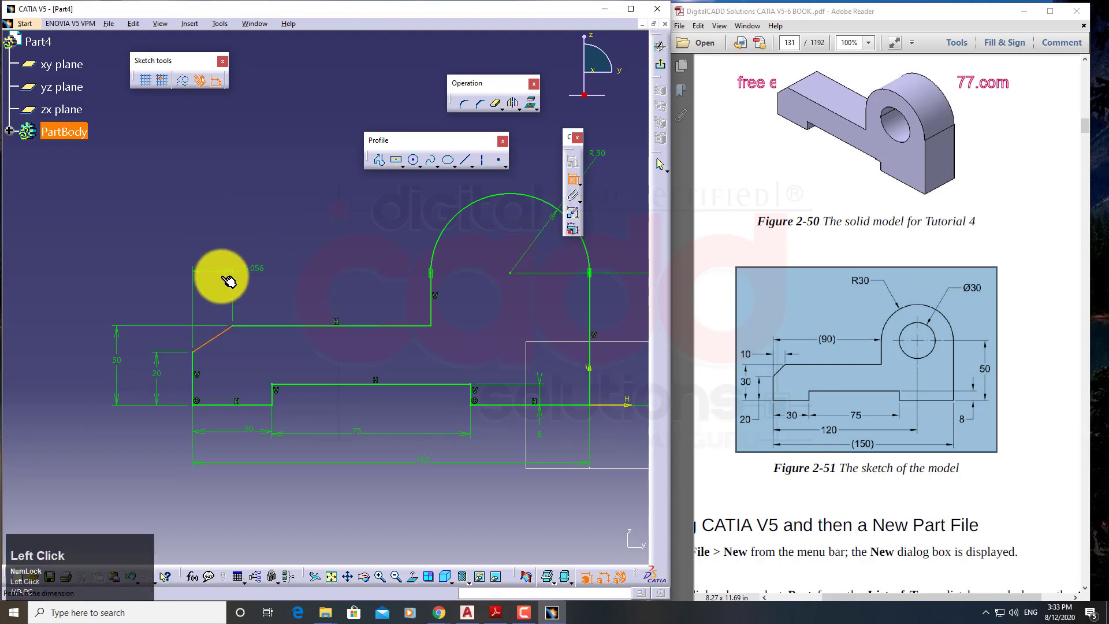
pyautogui.click(272, 268)
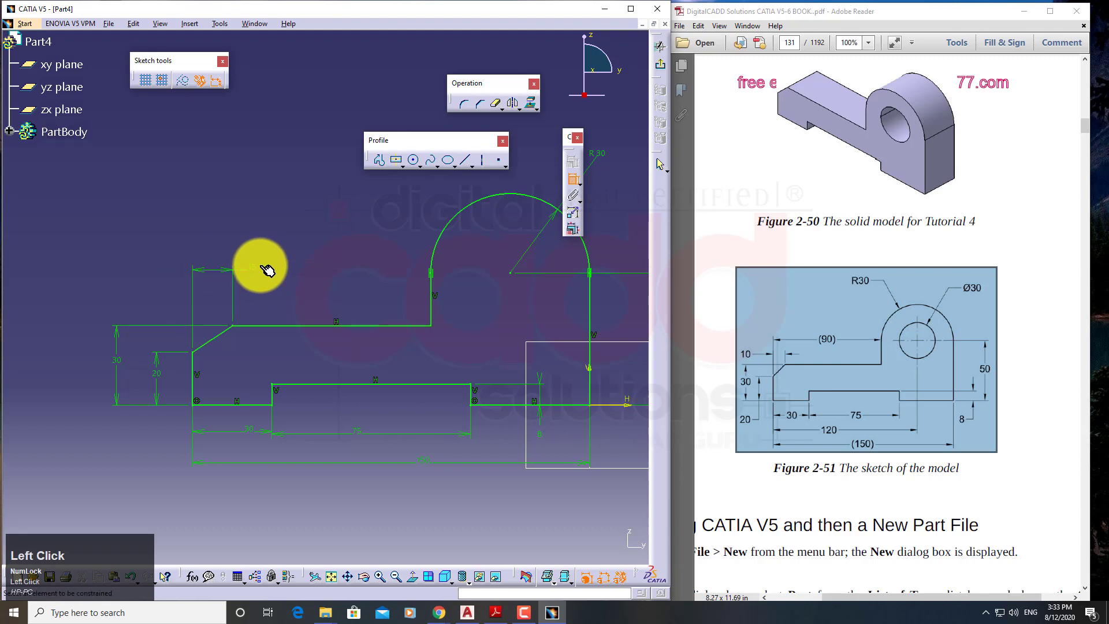
pyautogui.doubleClick(285, 270)
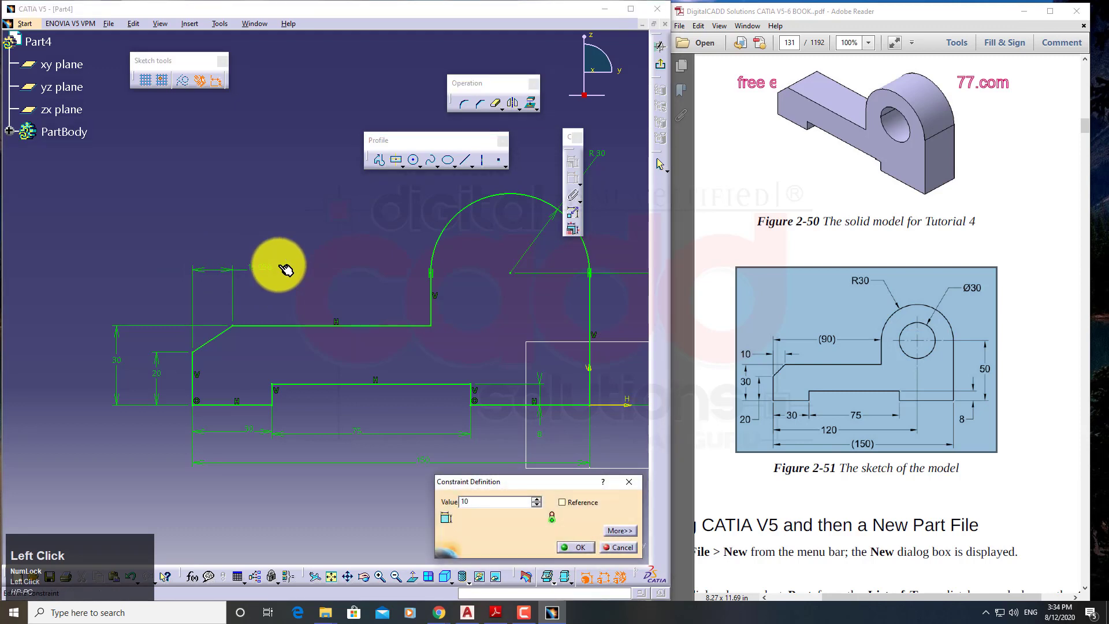
pyautogui.press('Return')
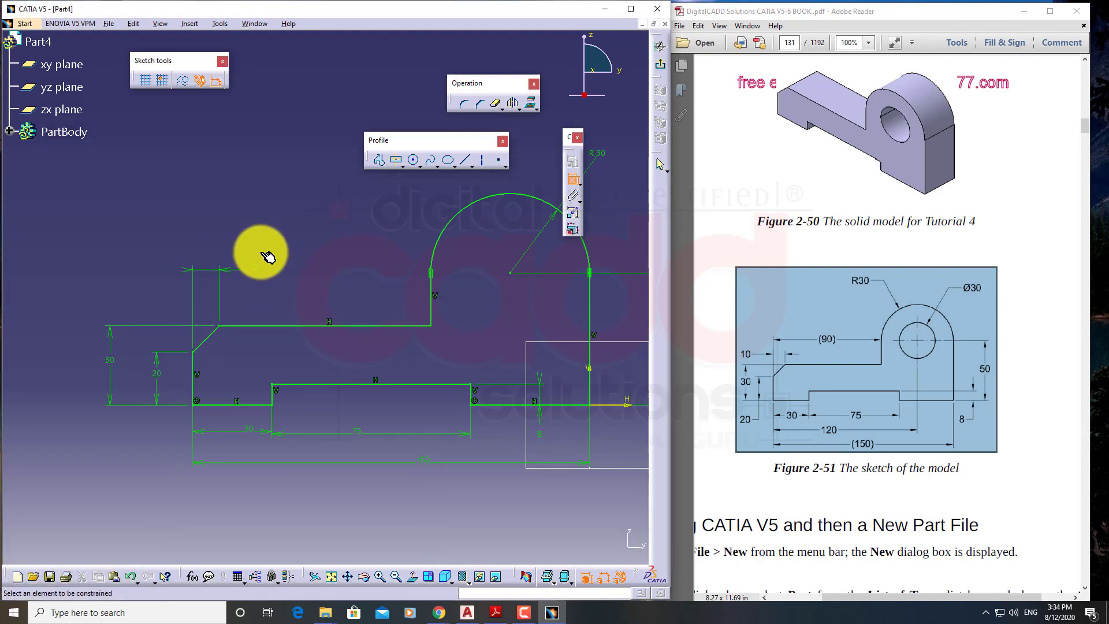
# Step: Draw a circle with a 15 mm radius centred on the centre of the large arc
pyautogui.moveTo(572, 383)
pyautogui.mouseDown(button='middle')
pyautogui.moveTo(468, 409)
pyautogui.moveTo(472, 419)
pyautogui.mouseUp(button='middle')
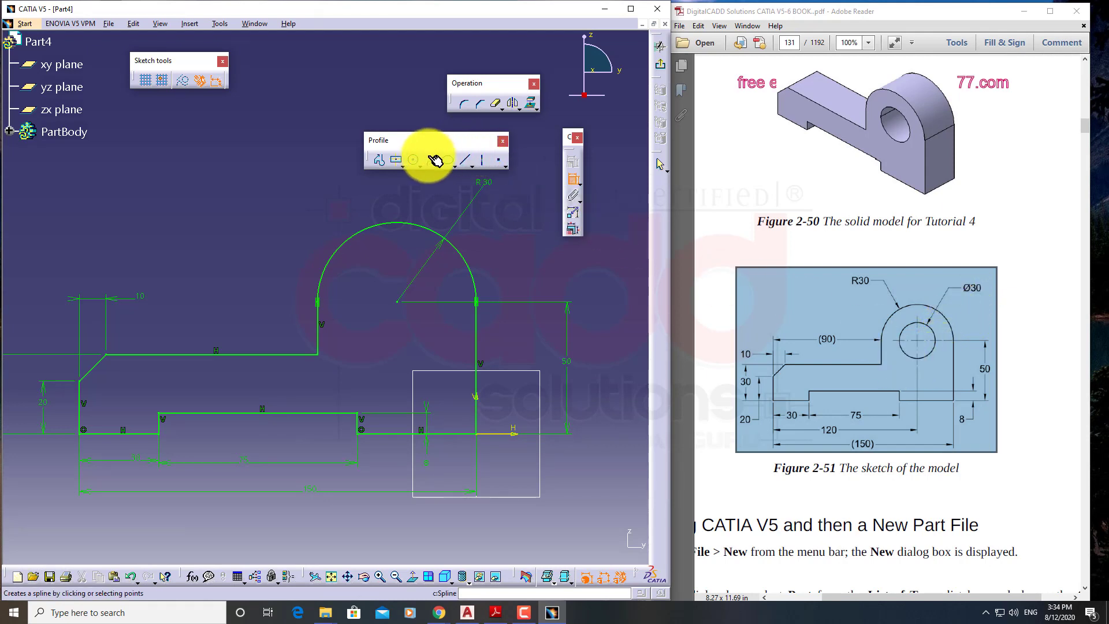
pyautogui.click(414, 160)
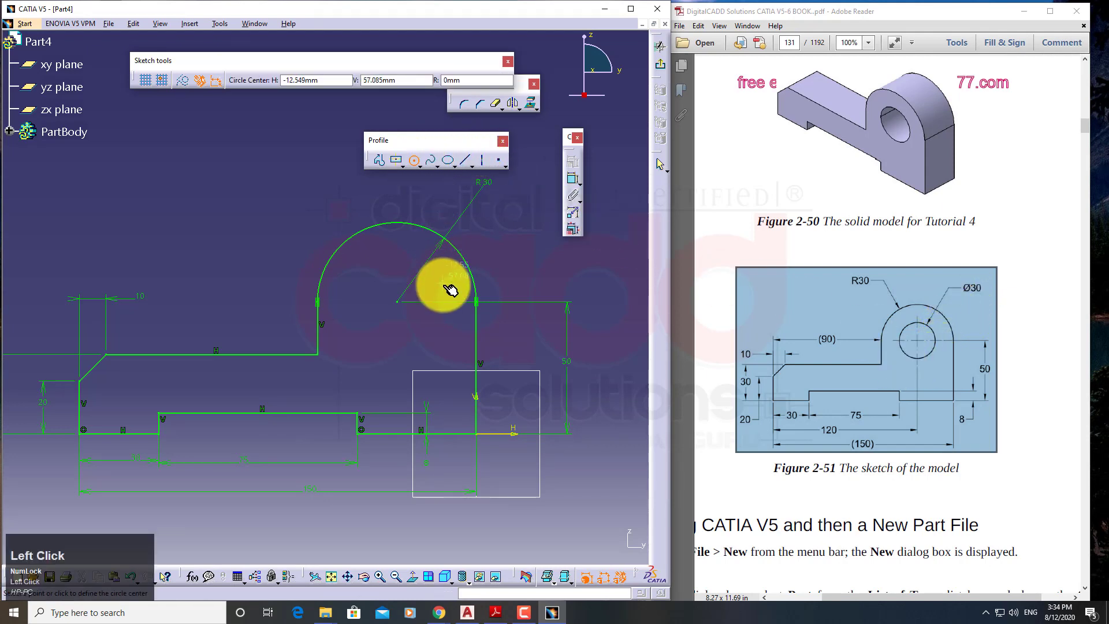
pyautogui.click(398, 302)
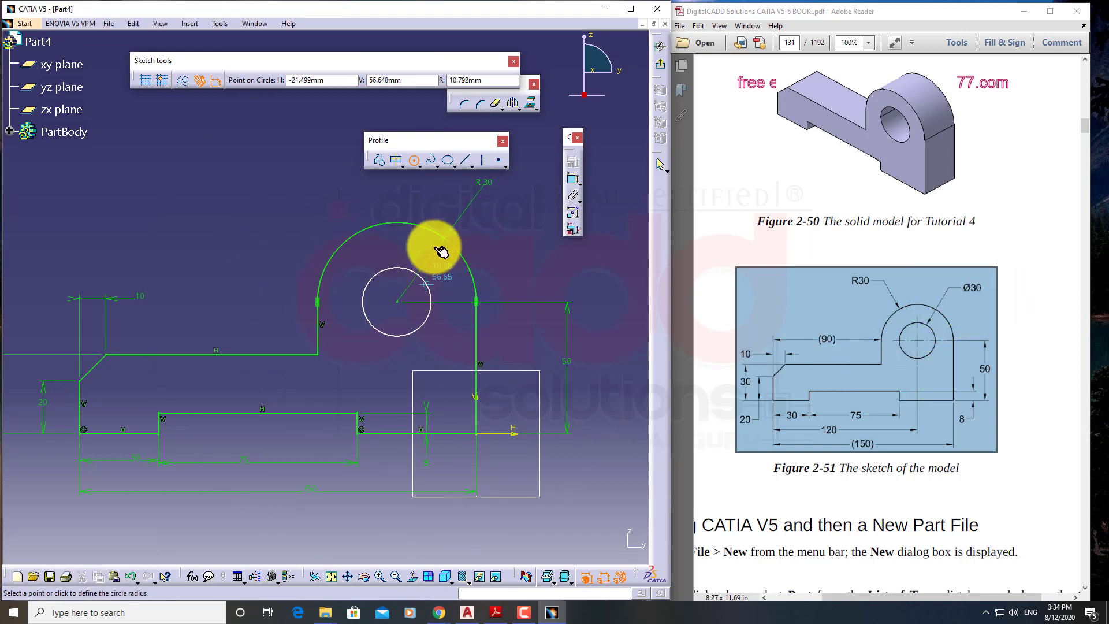
pyautogui.click(504, 82)
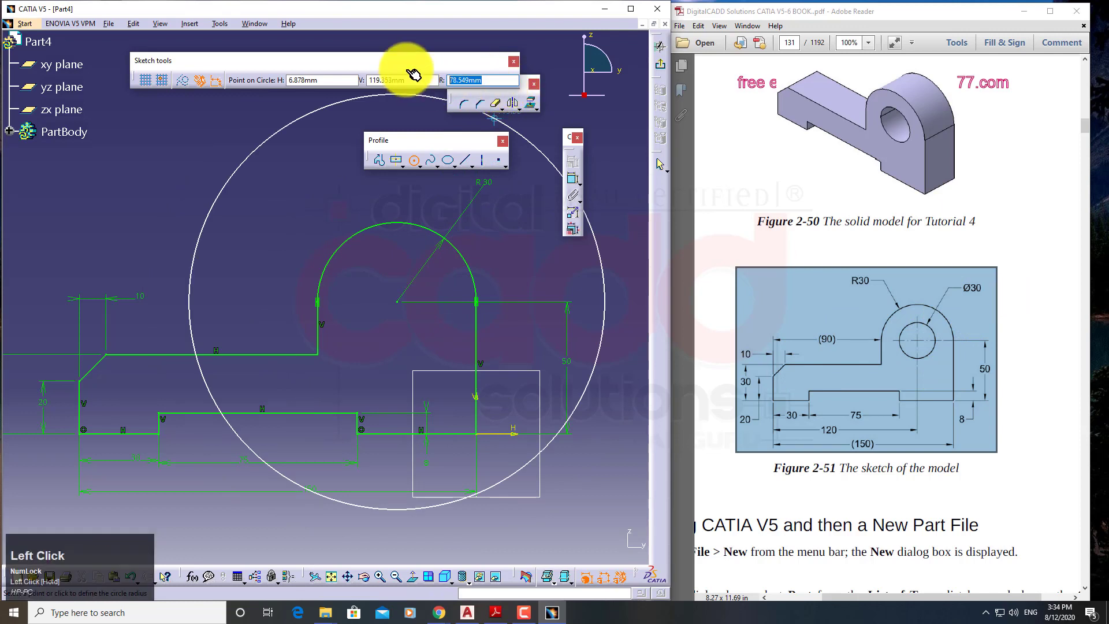
pyautogui.write('15')
pyautogui.press('Return')
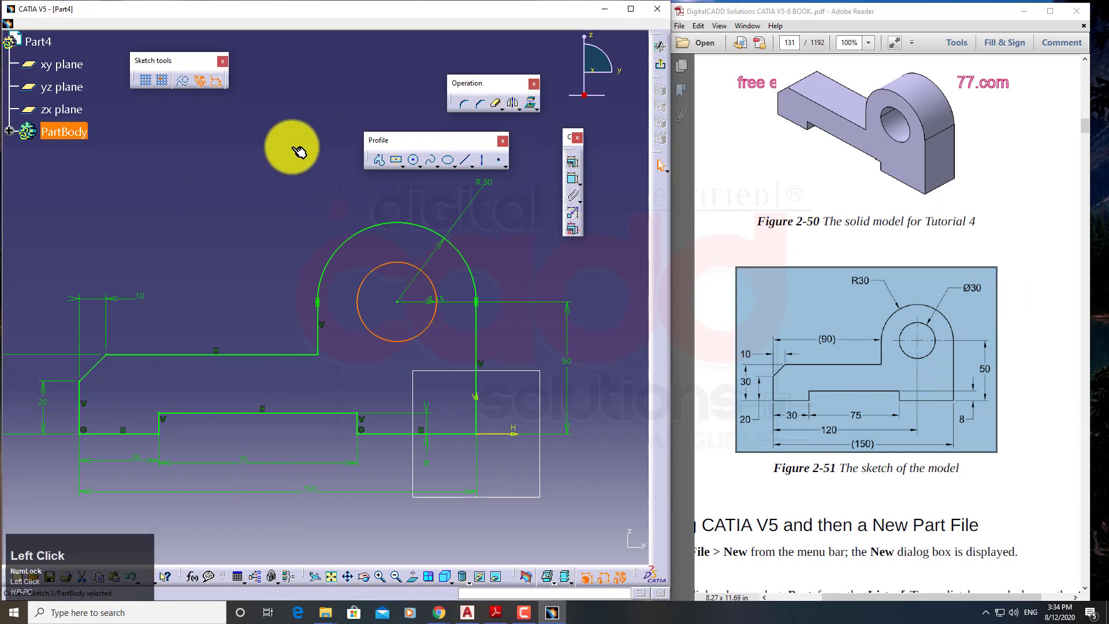
# Step: Move the circle's radius dimension outside the profile and convert it to a diameter dimension
pyautogui.moveTo(423, 302)
pyautogui.mouseDown()
pyautogui.moveTo(324, 185)
pyautogui.moveTo(302, 233)
pyautogui.moveTo(345, 182)
pyautogui.mouseUp()
pyautogui.moveTo(388, 136); pyautogui.dragTo(345, 80)
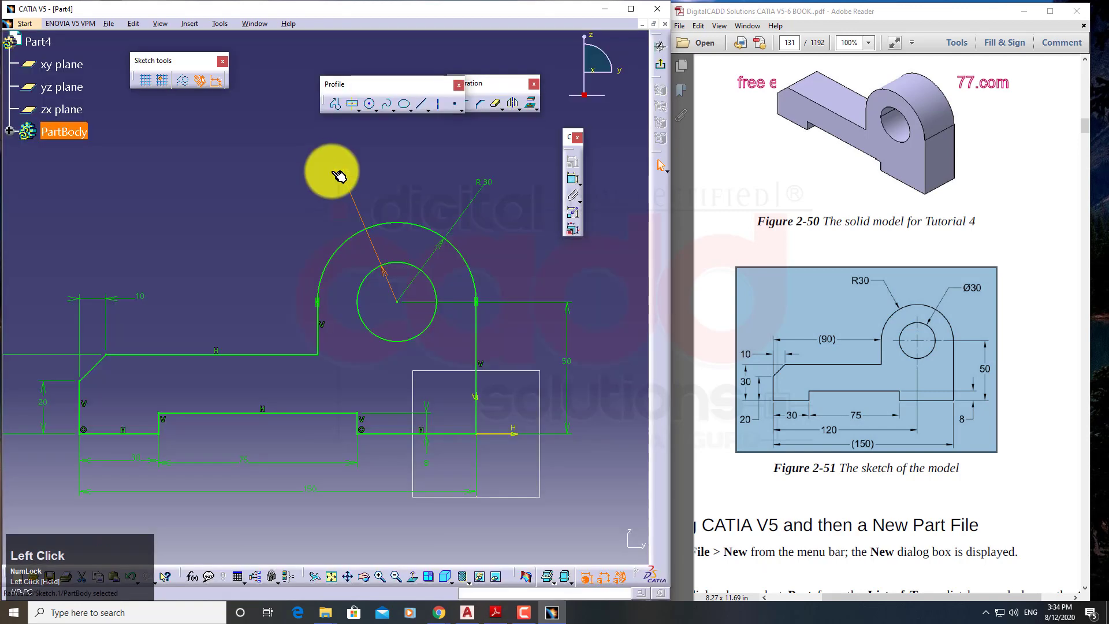
pyautogui.doubleClick(346, 176)
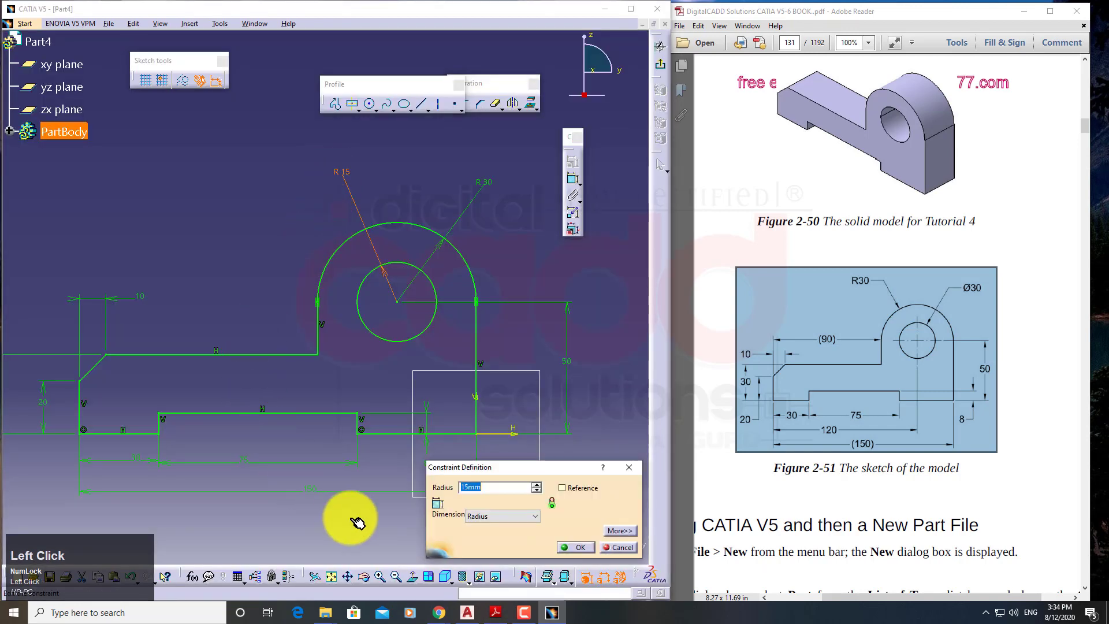
pyautogui.click(492, 516)
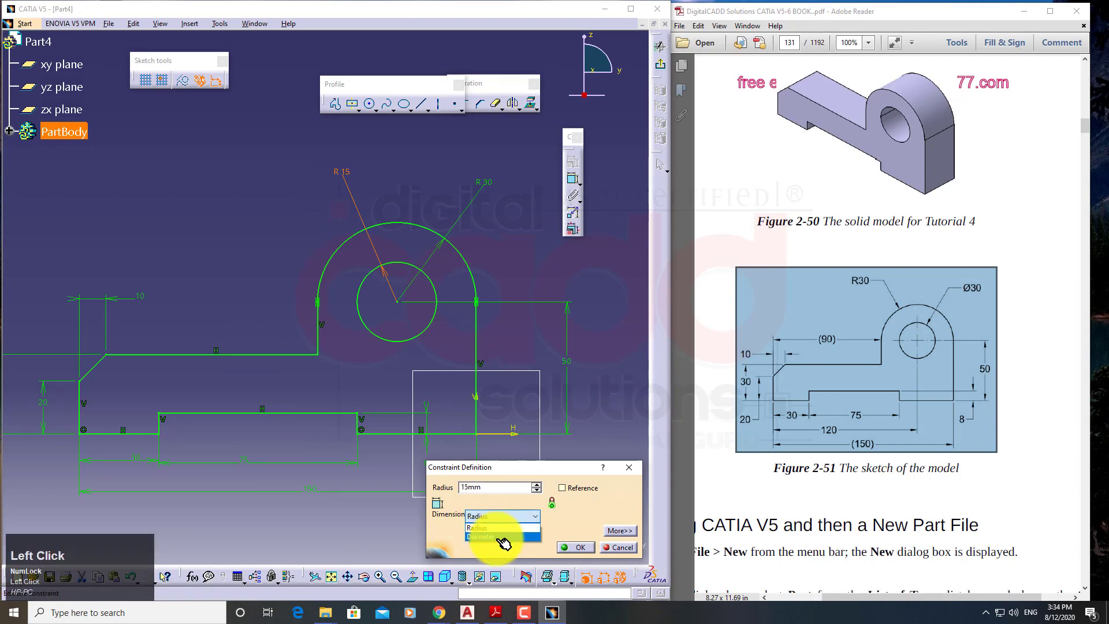
pyautogui.click(503, 540)
pyautogui.click(580, 549)
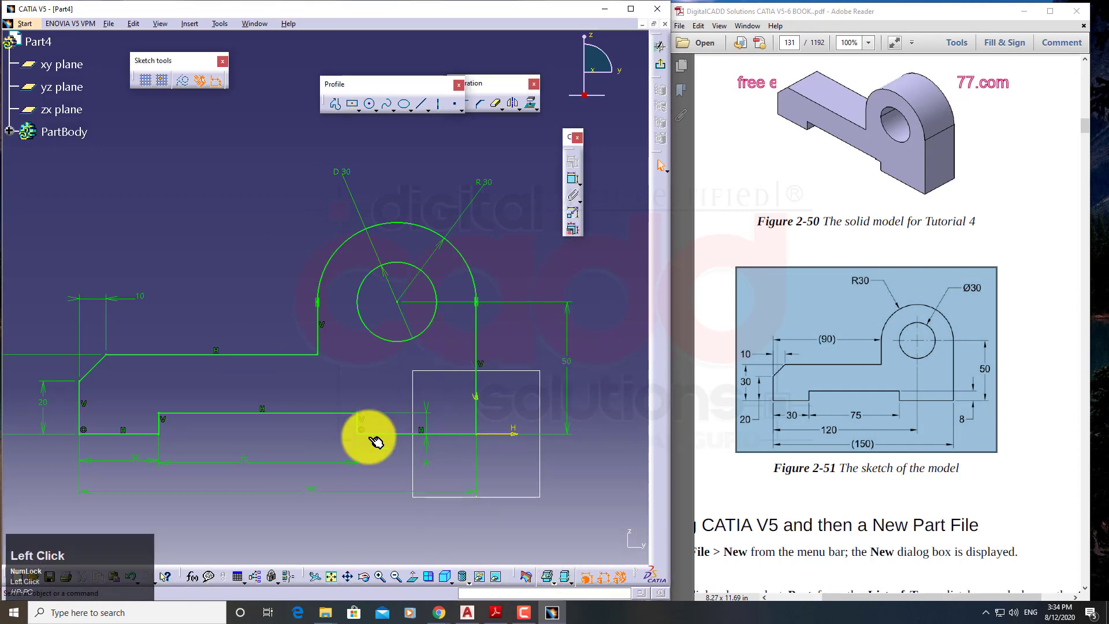
# Step: Exit the sketch and extrude it with a Pad 40 mm long
pyautogui.moveTo(336, 508)
pyautogui.mouseDown(button='middle')
pyautogui.moveTo(336, 492)
pyautogui.moveTo(372, 488)
pyautogui.mouseUp(button='middle')
pyautogui.rightClick(336, 492)
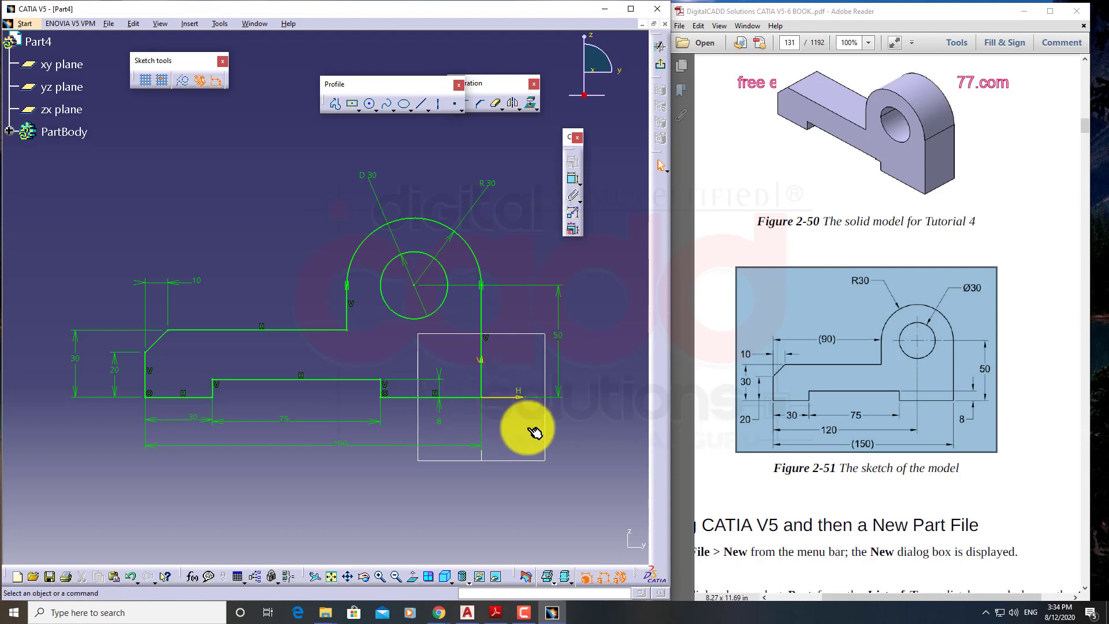
pyautogui.click(659, 47)
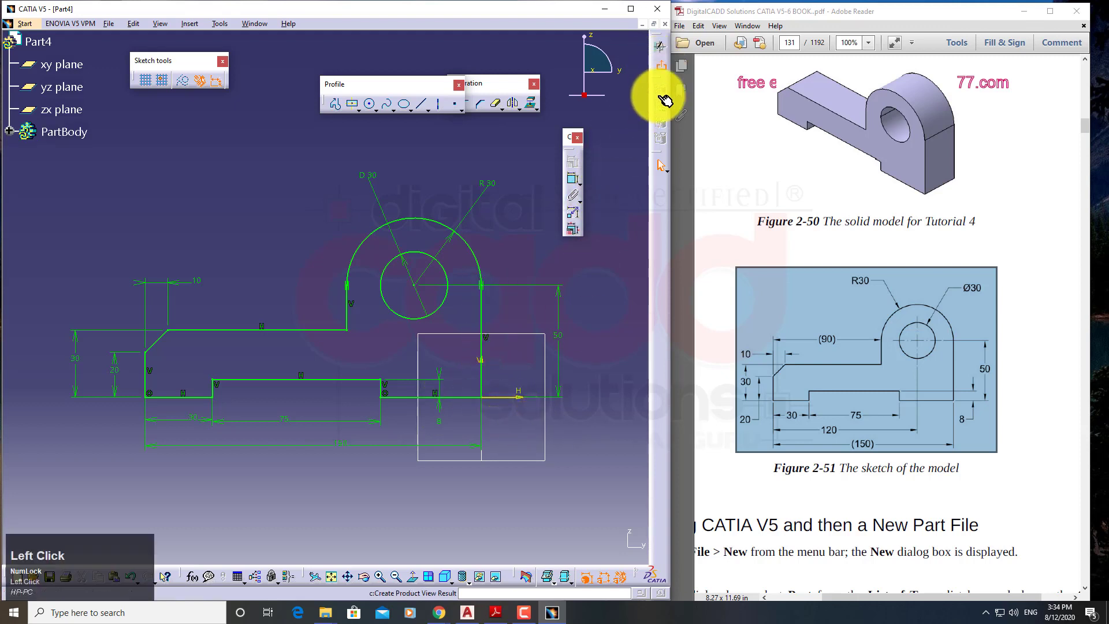
pyautogui.click(588, 164)
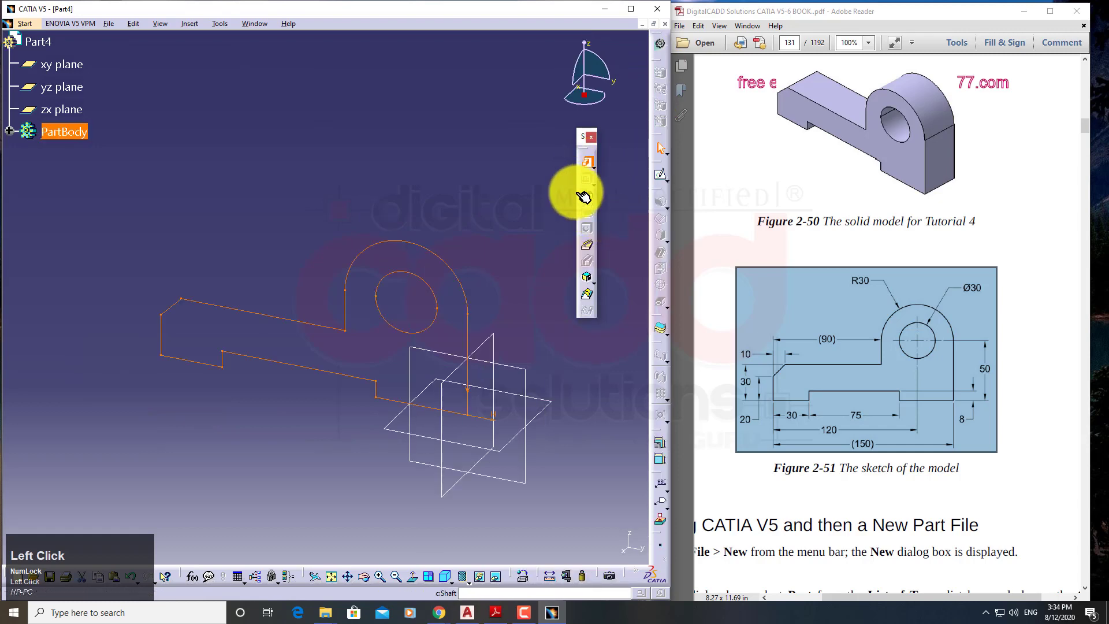
pyautogui.write('4')
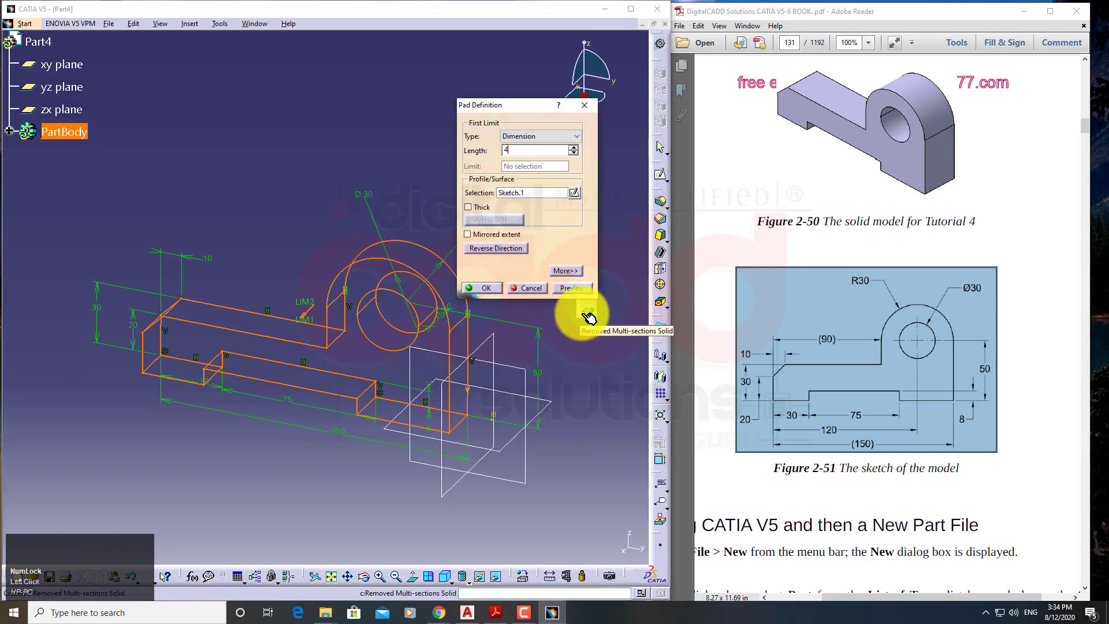
pyautogui.write('0')
pyautogui.press('Return')
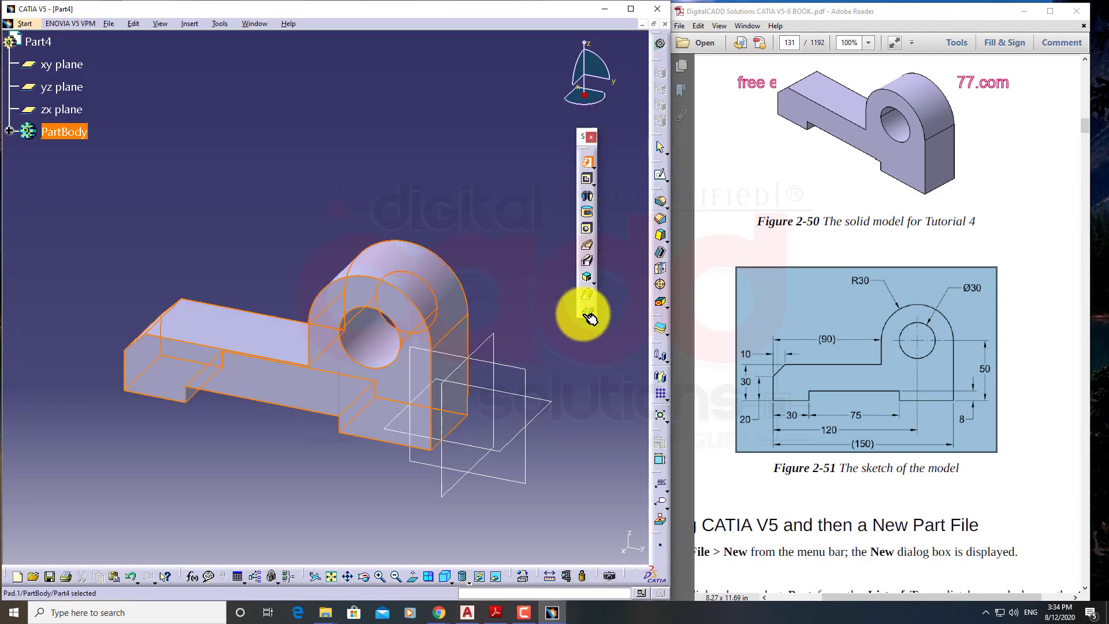
pyautogui.click(578, 397)
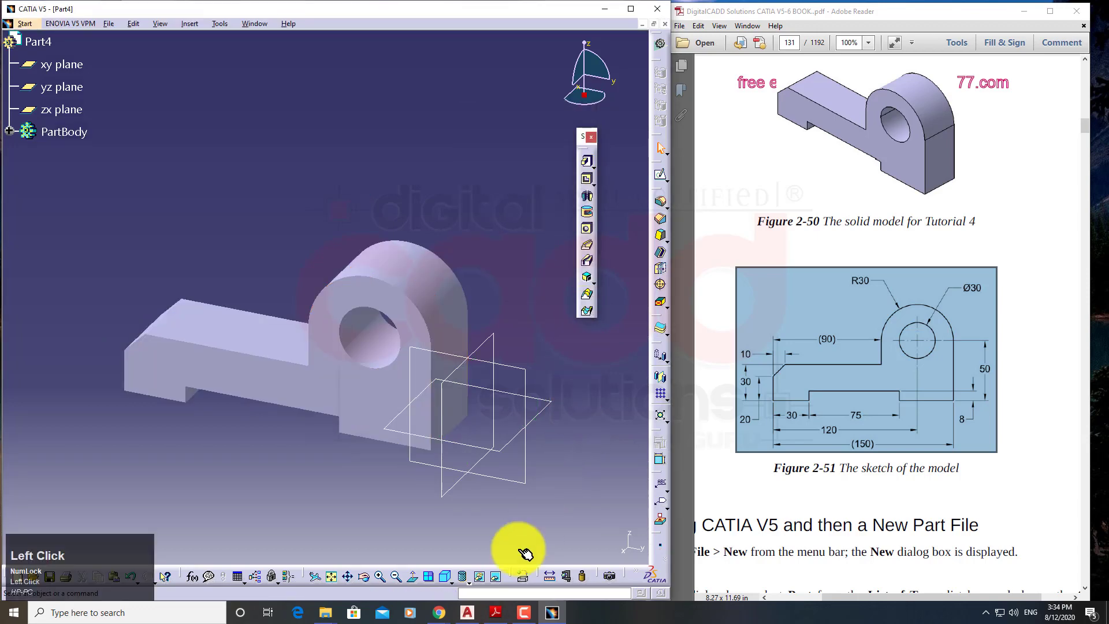
# Step: Show the solid in the isometric view with a shaded display that includes edges, and orbit around it to inspect it
pyautogui.click(448, 576)
pyautogui.click(468, 581)
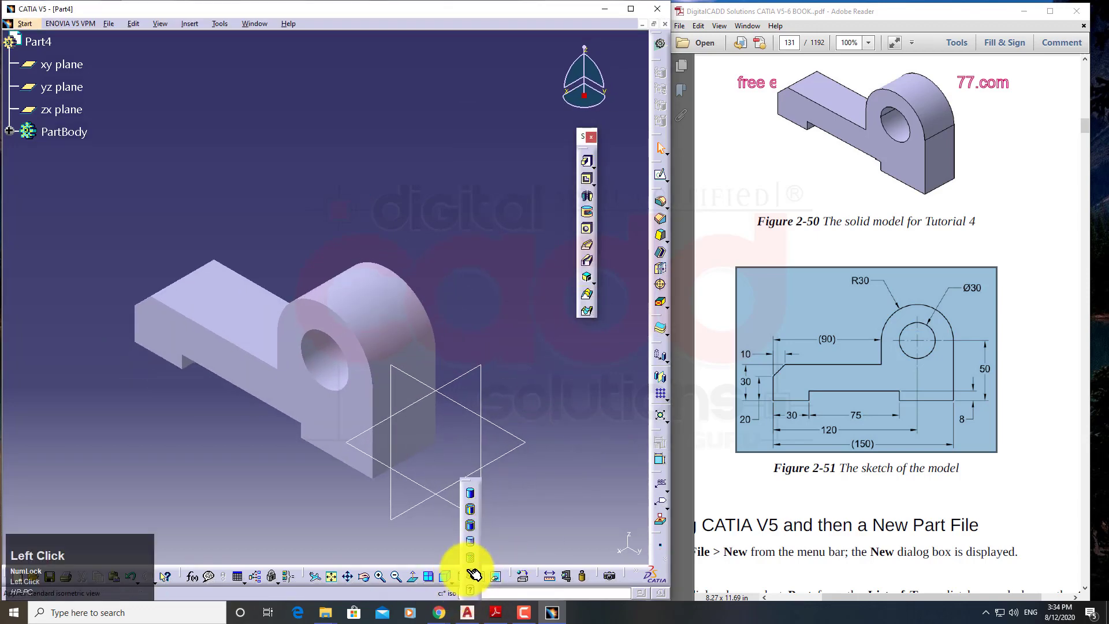
pyautogui.click(476, 522)
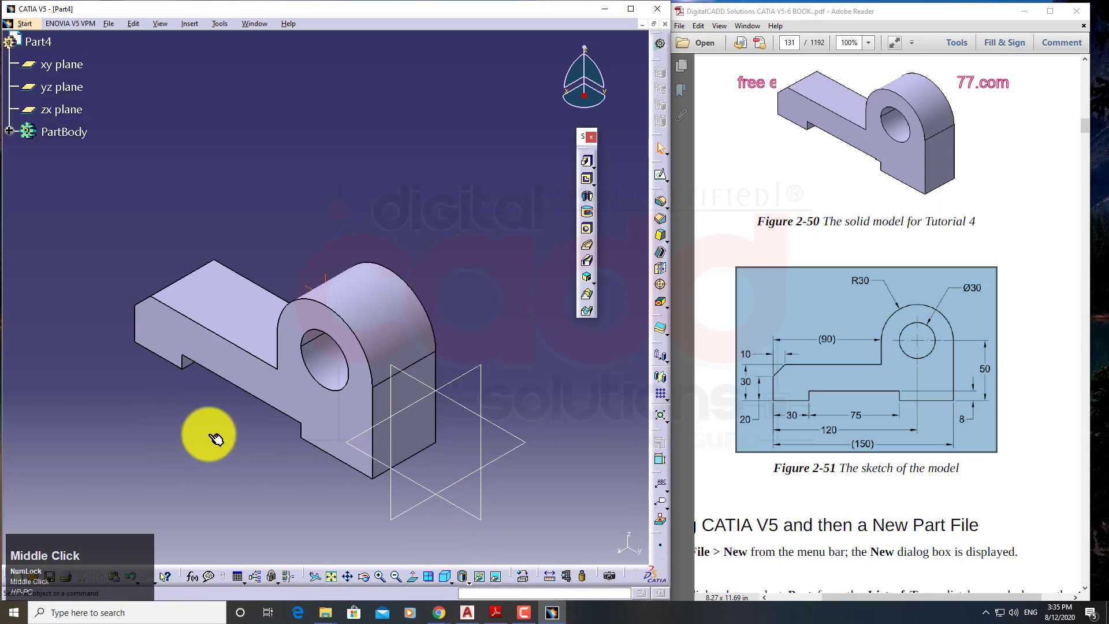
pyautogui.moveTo(218, 441)
pyautogui.mouseDown(button='middle')
pyautogui.moveTo(524, 315)
pyautogui.moveTo(508, 327)
pyautogui.moveTo(190, 174)
pyautogui.moveTo(324, 363)
pyautogui.moveTo(415, 438)
pyautogui.moveTo(398, 451)
pyautogui.mouseUp(button='middle')
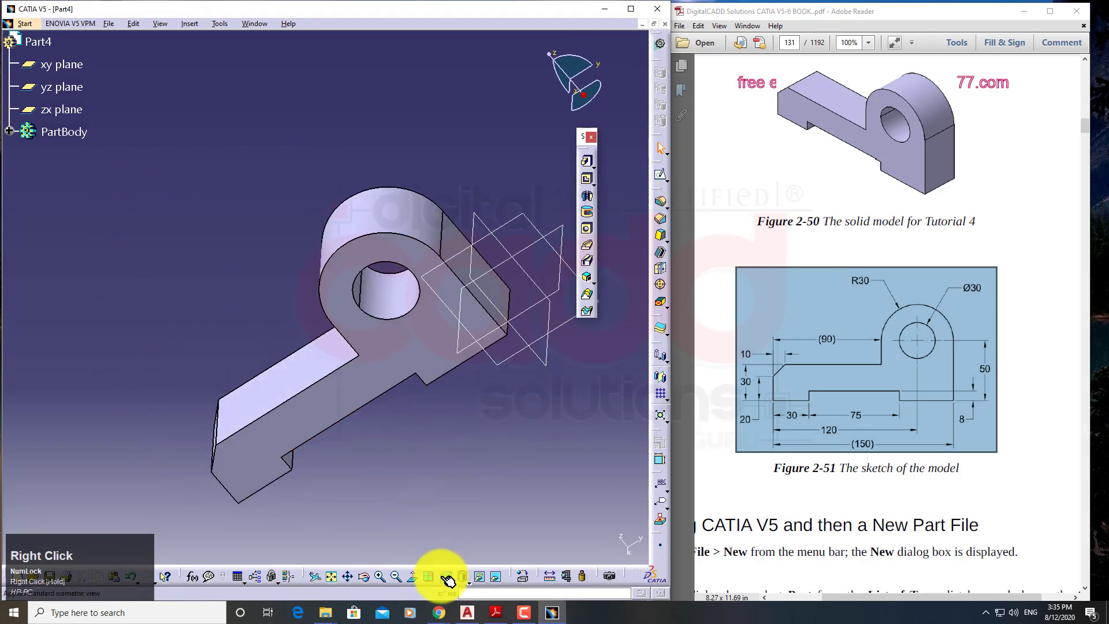